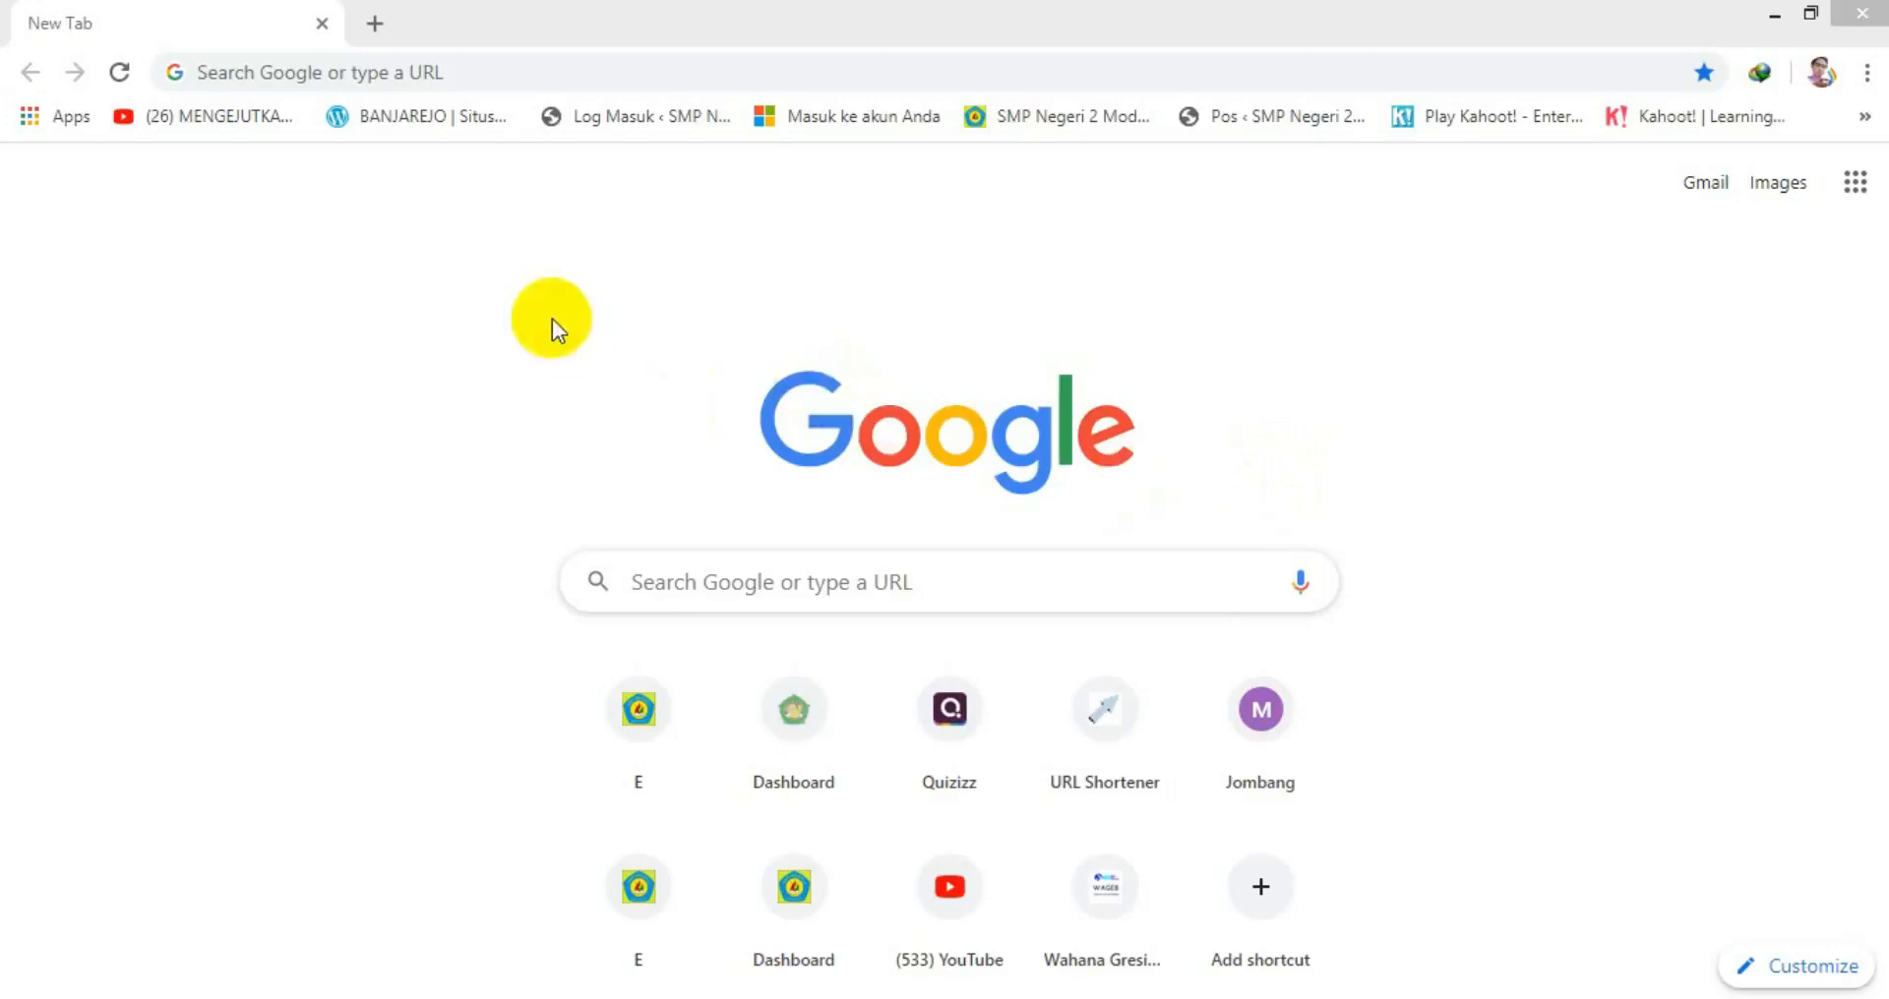
# Go to smpn2modung.gnomio.com/login, correct the admin password and sign in to the Dashboard.
pyautogui.click(287, 78)
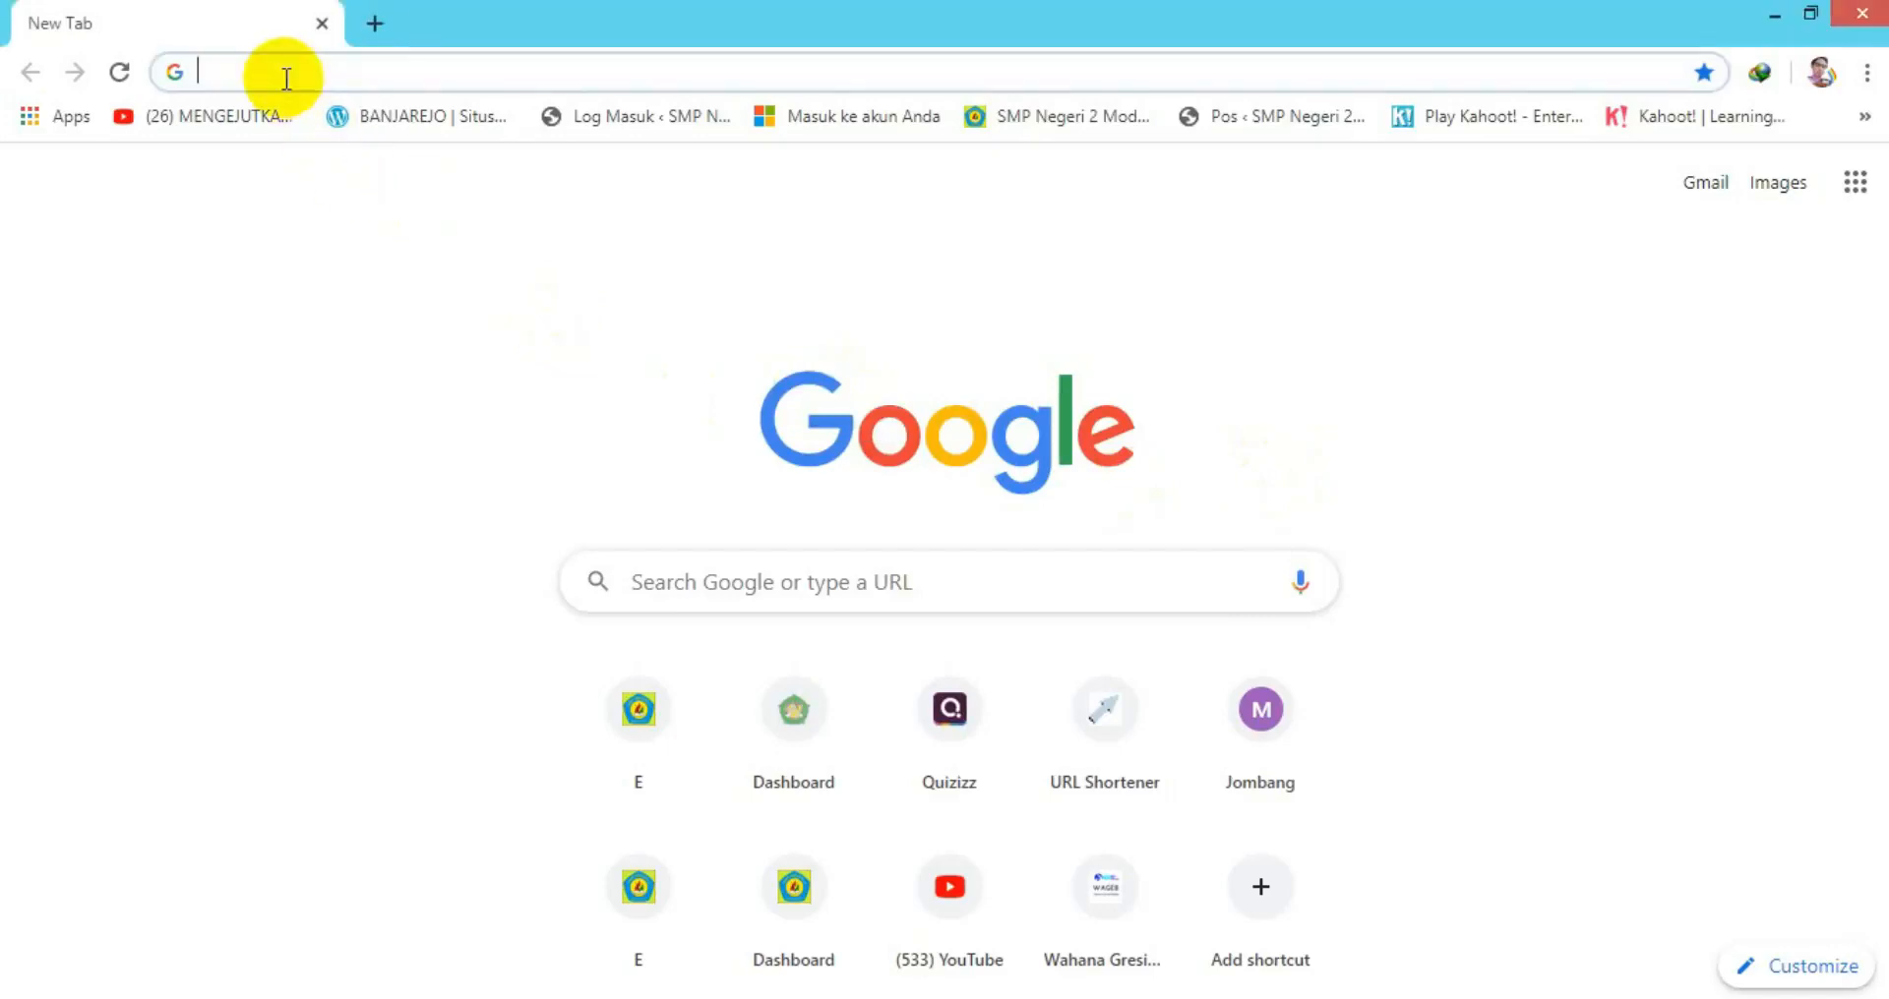
pyautogui.write('smpn2modung.gnomio.com/login')
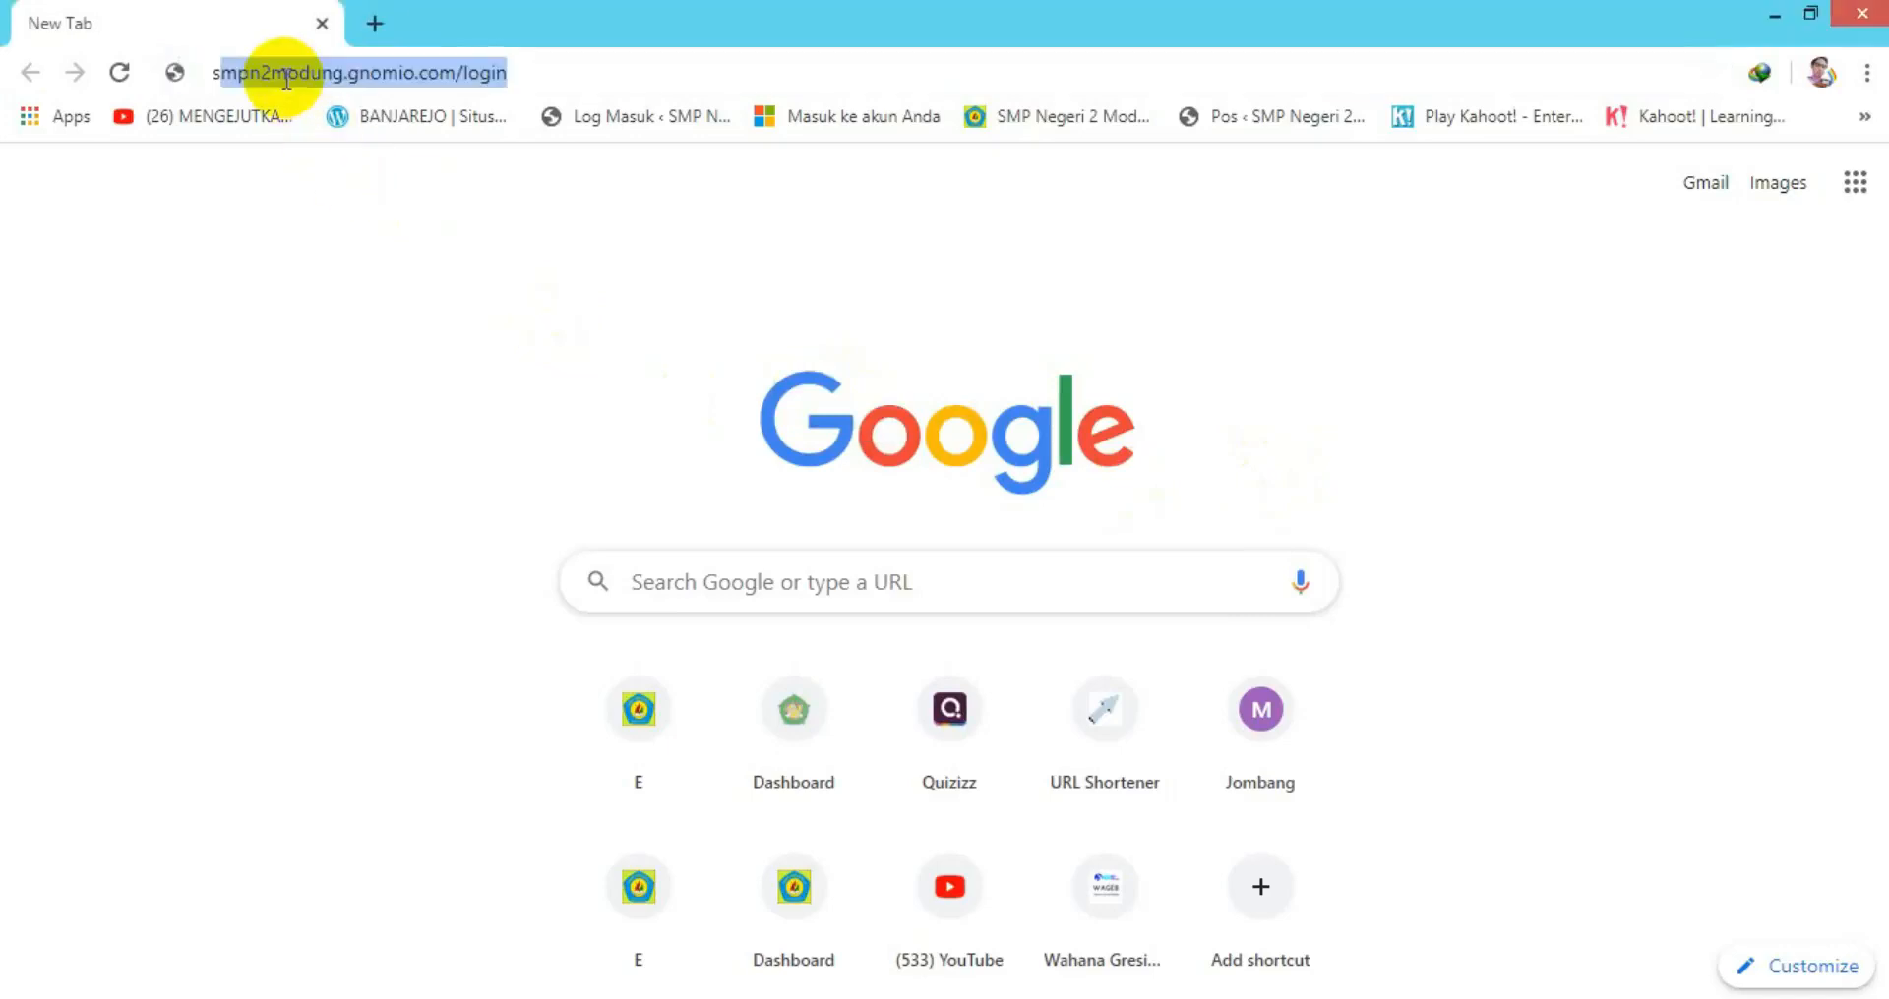
pyautogui.click(548, 67)
pyautogui.press('Return')
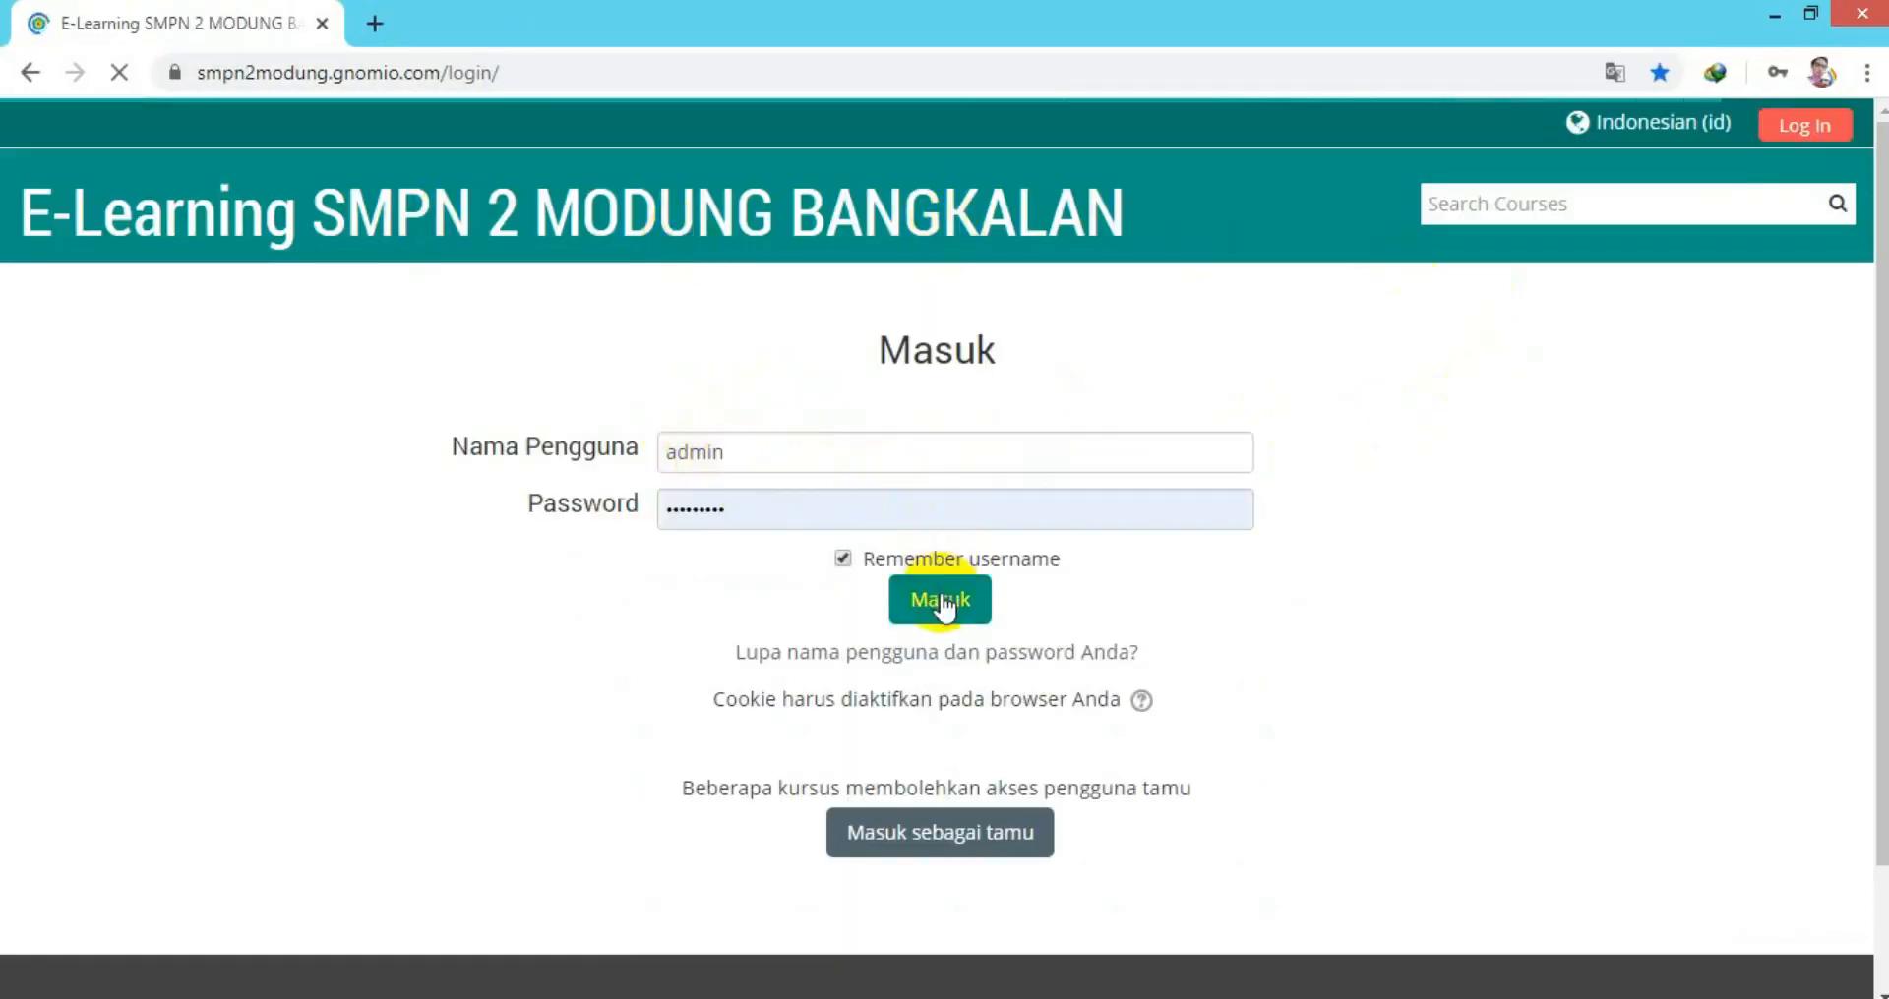
pyautogui.click(747, 506)
pyautogui.press('BackSpace')
pyautogui.press('BackSpace')
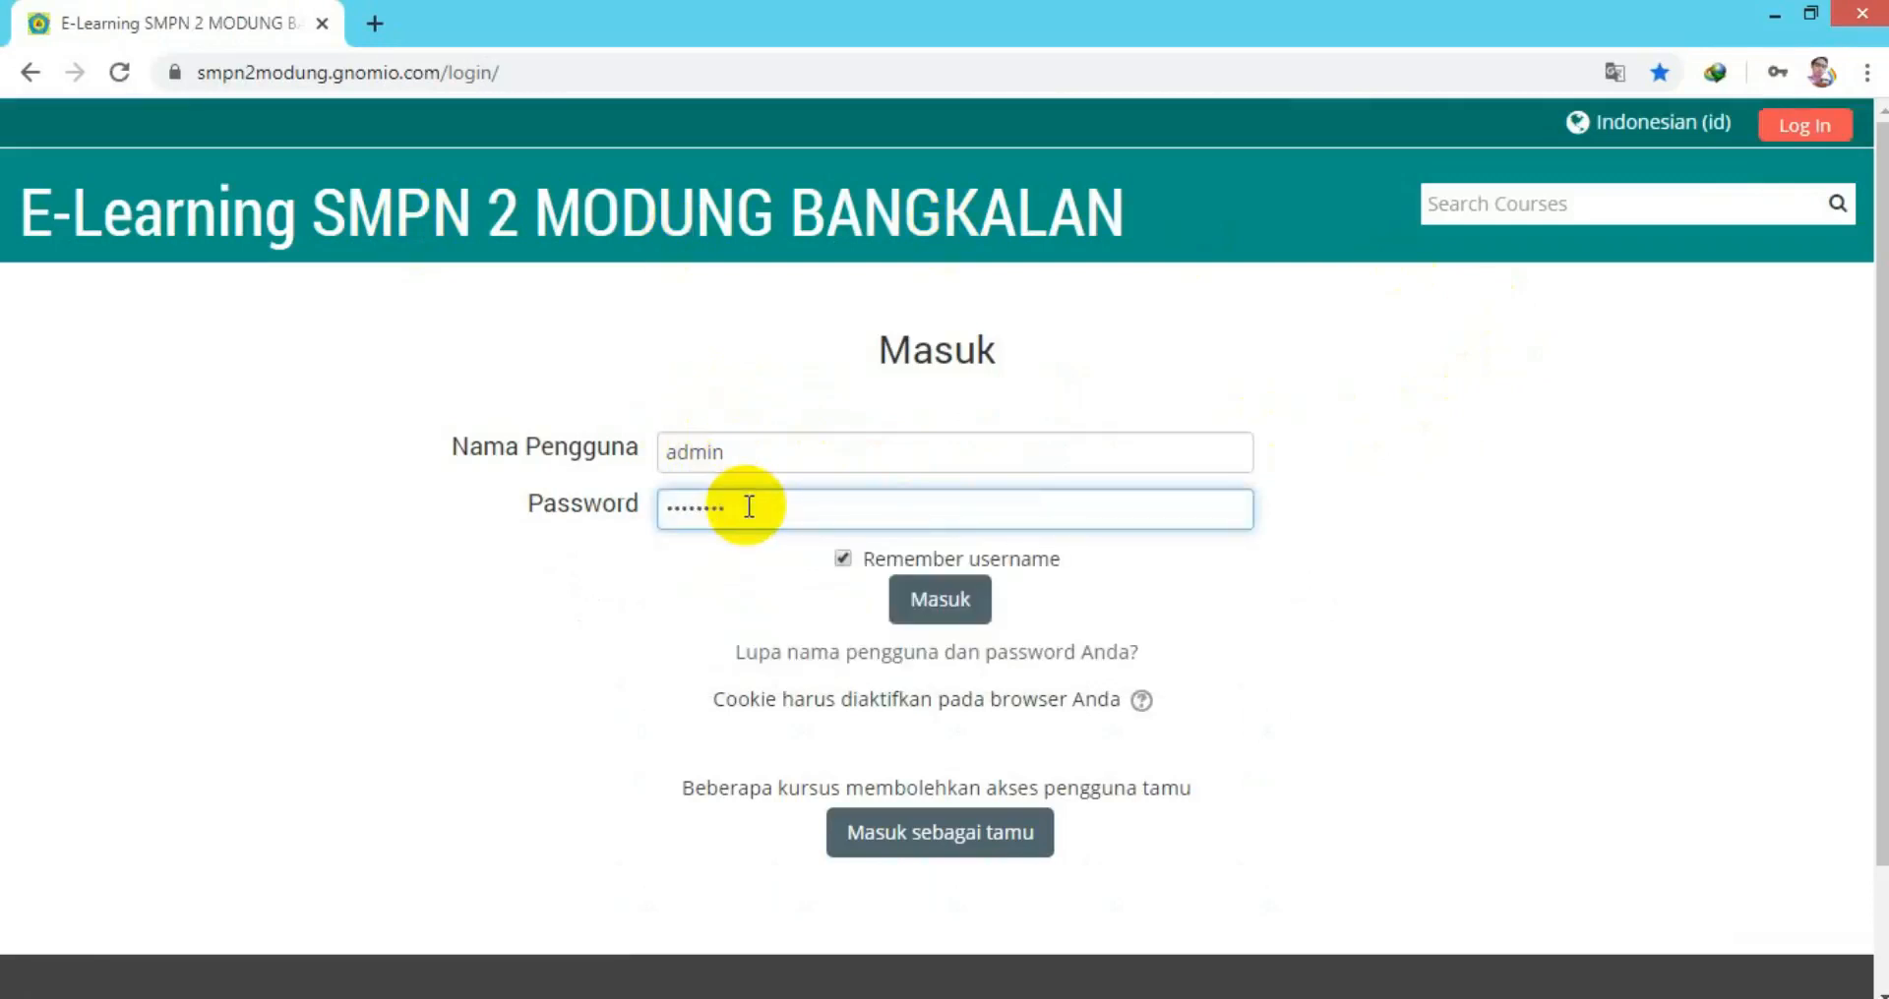
pyautogui.click(946, 608)
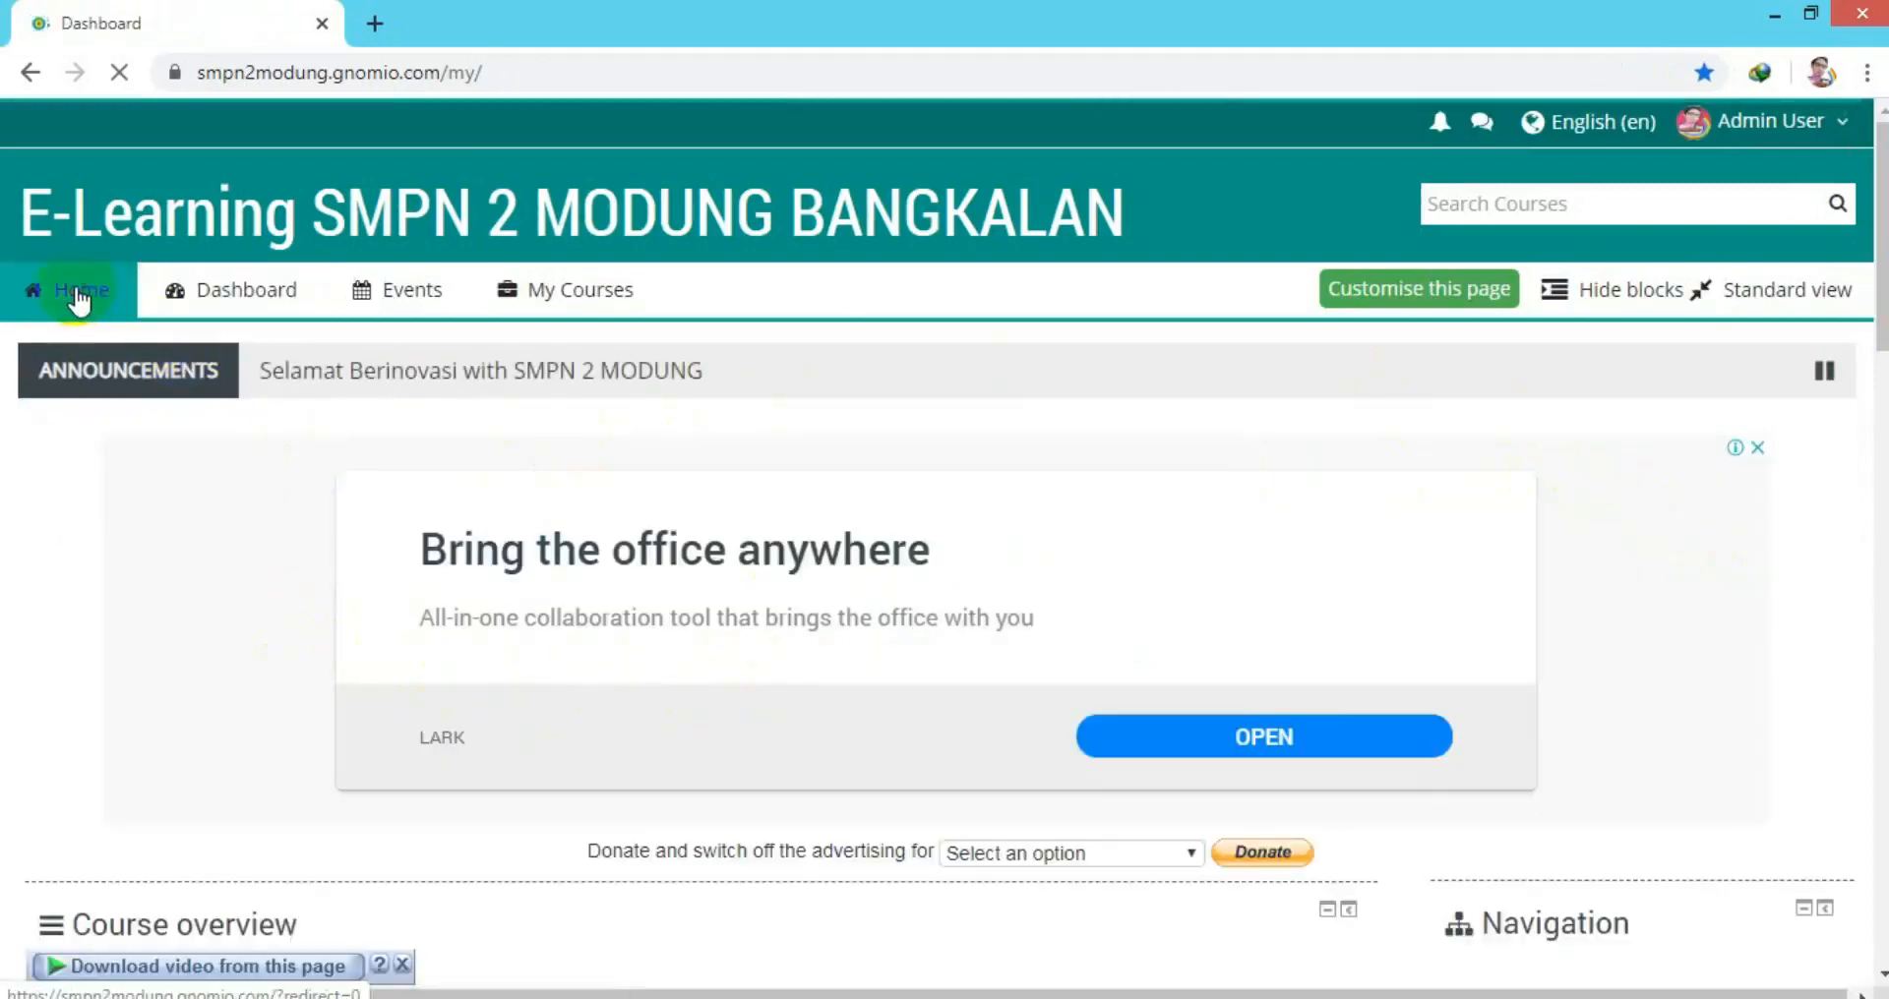
# From the site home, expand Site administration > Users > Accounts and open Upload users.
pyautogui.click(77, 290)
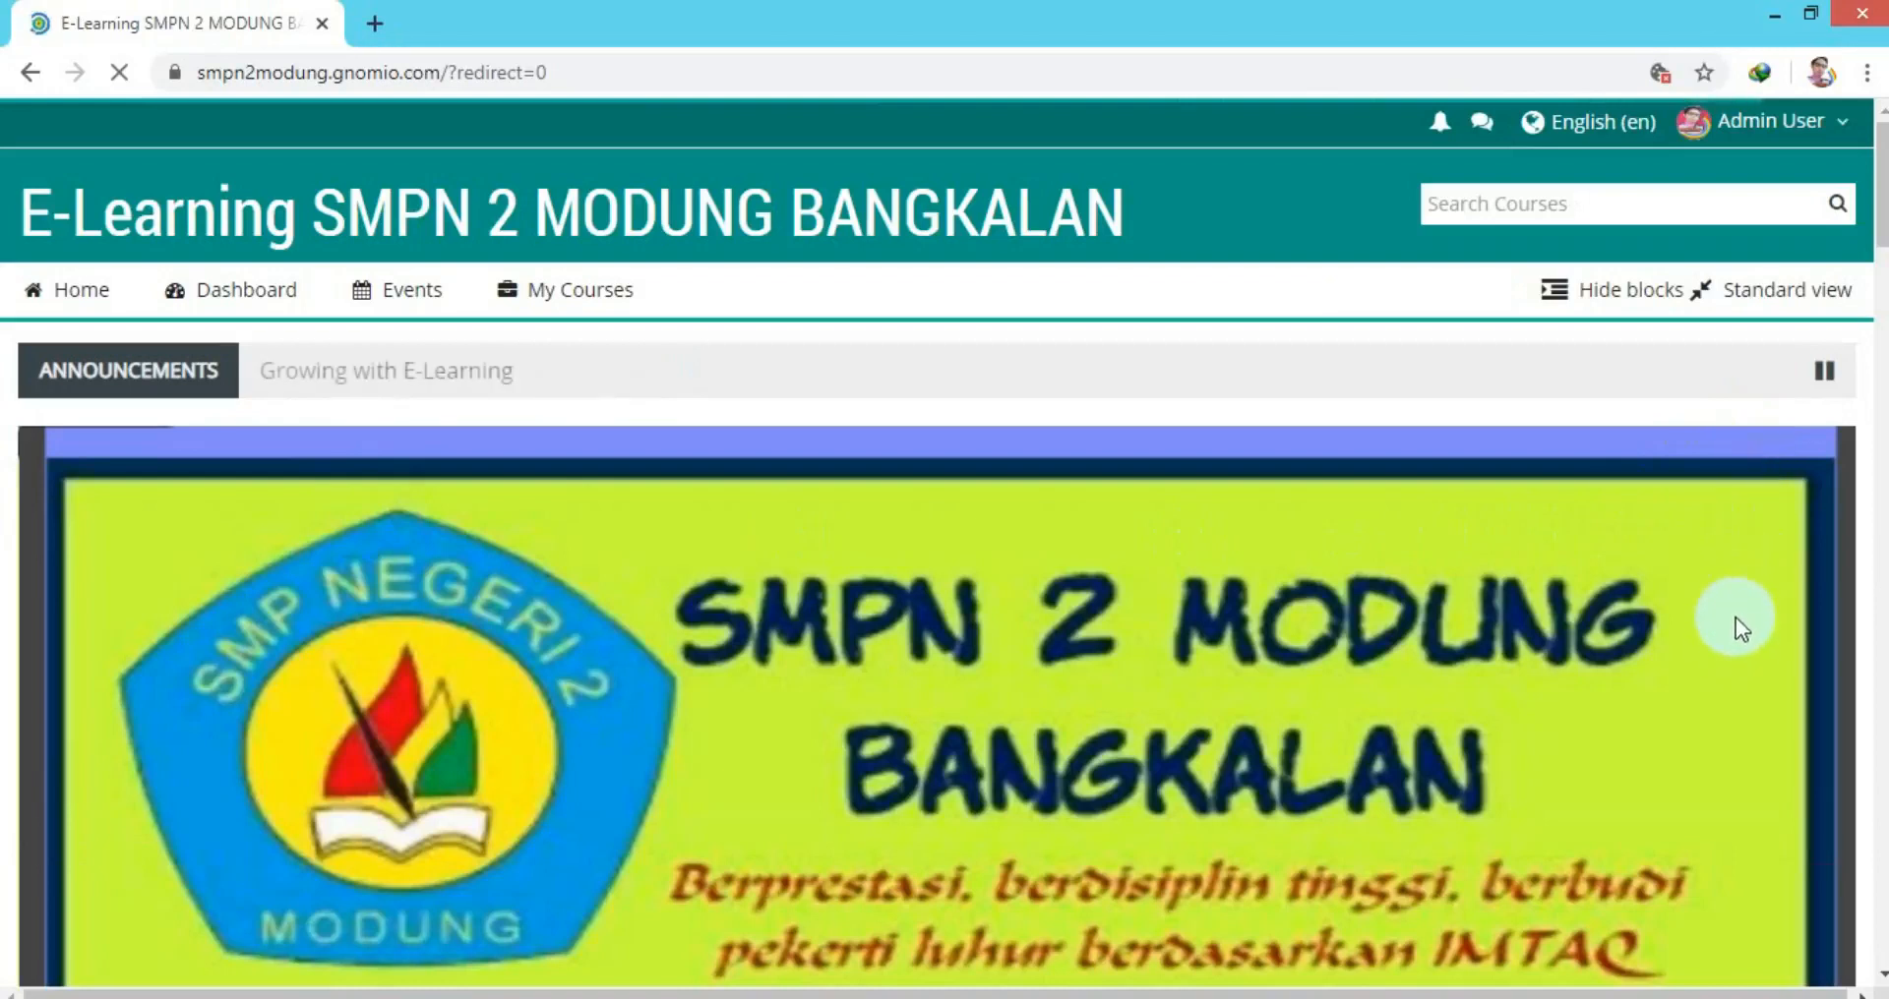
pyautogui.moveTo(1878, 231); pyautogui.dragTo(1879, 470)
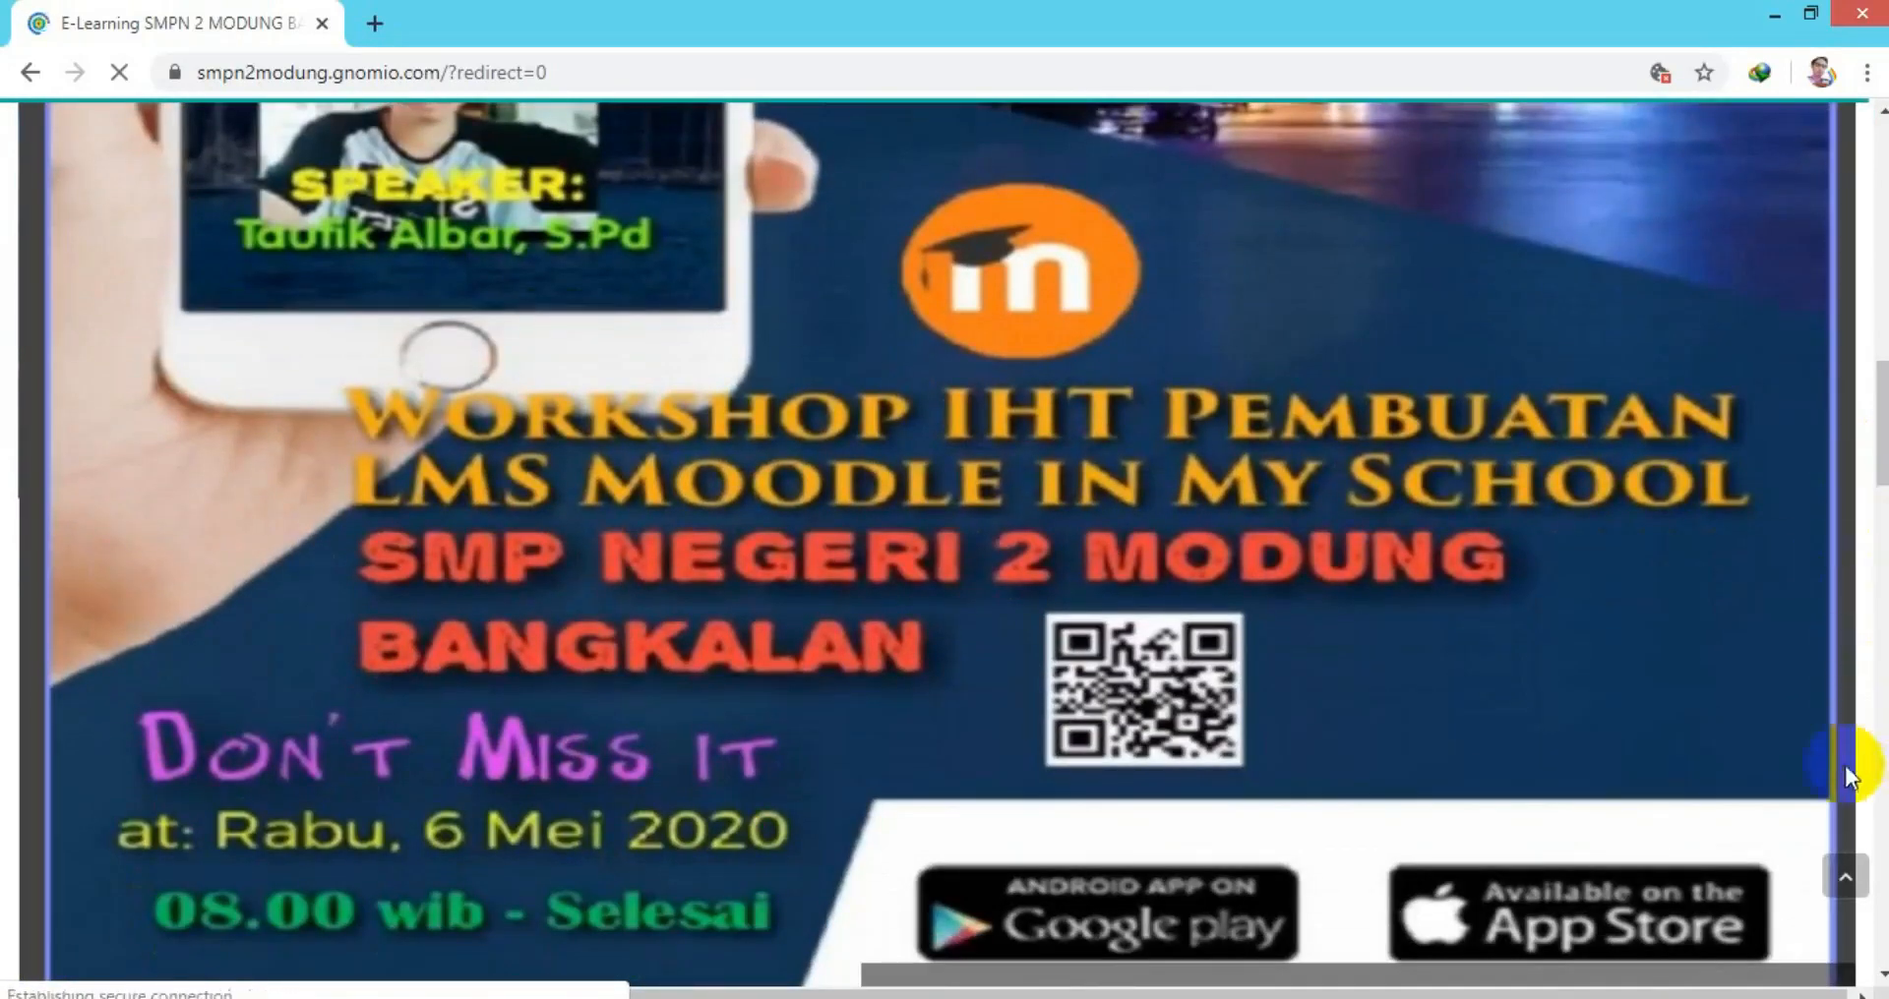
pyautogui.click(1778, 450)
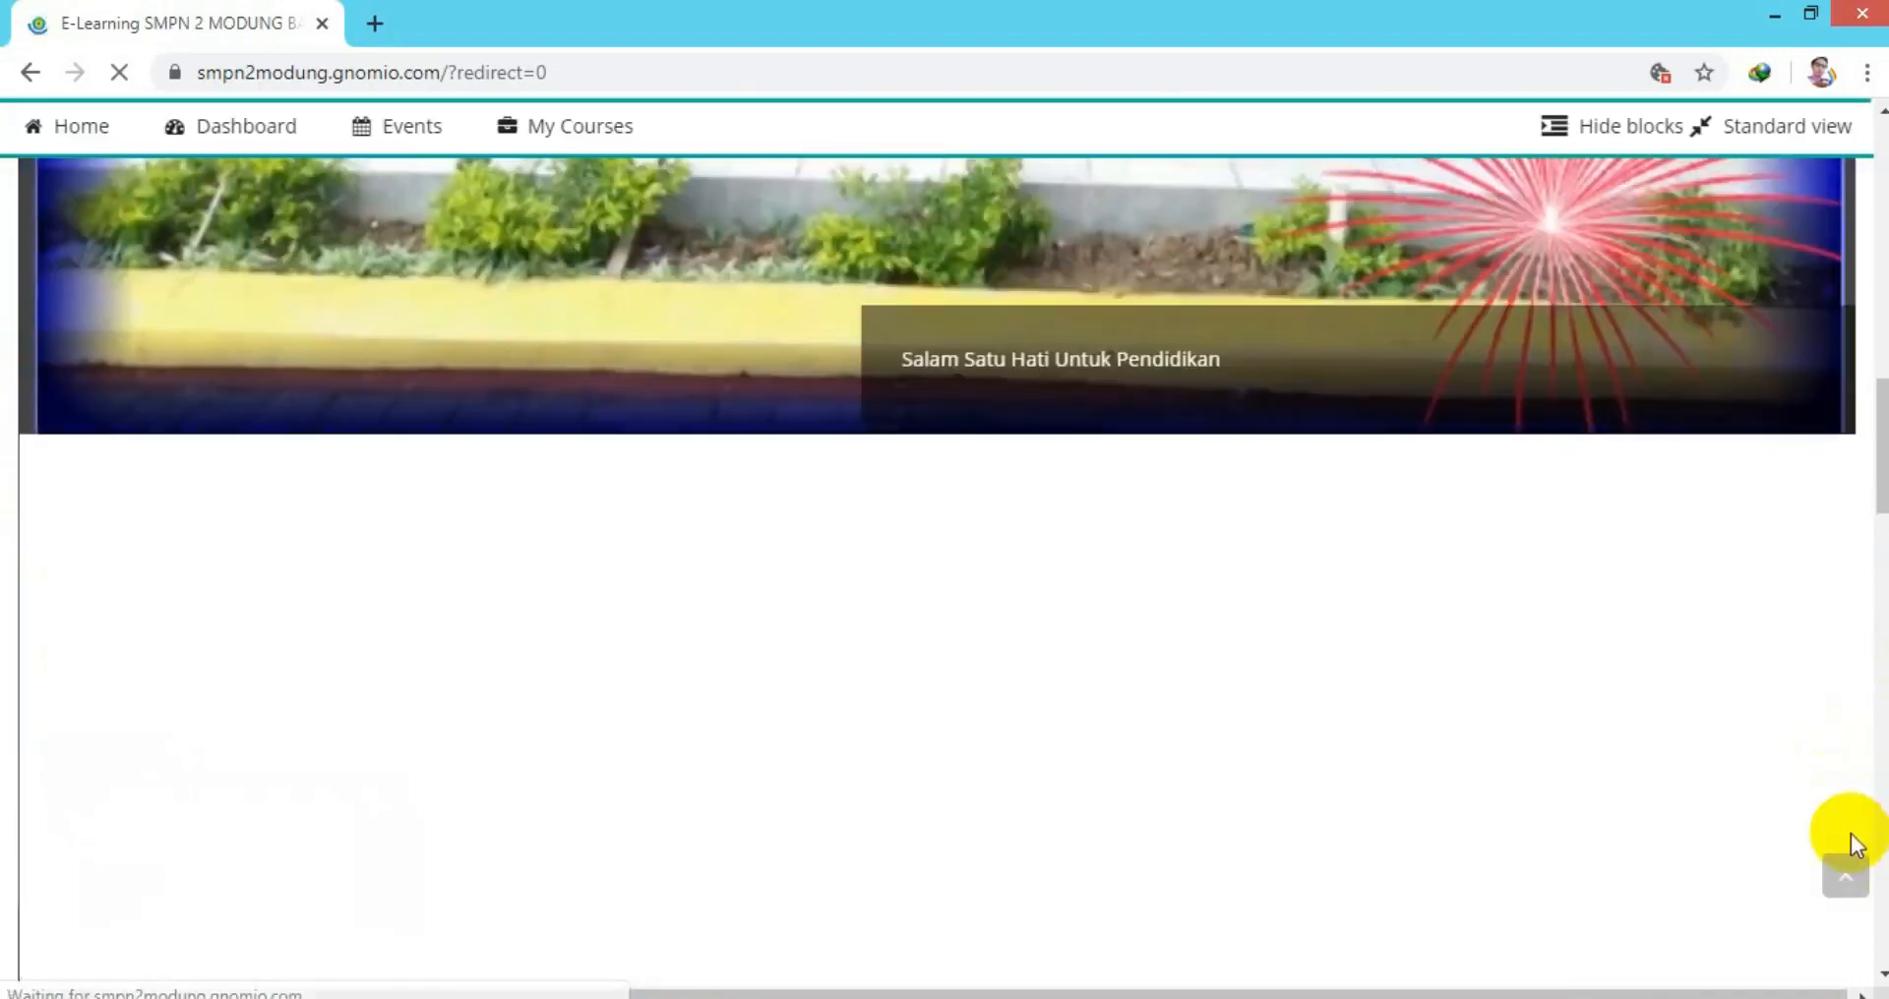
pyautogui.moveTo(1881, 480); pyautogui.dragTo(1869, 792)
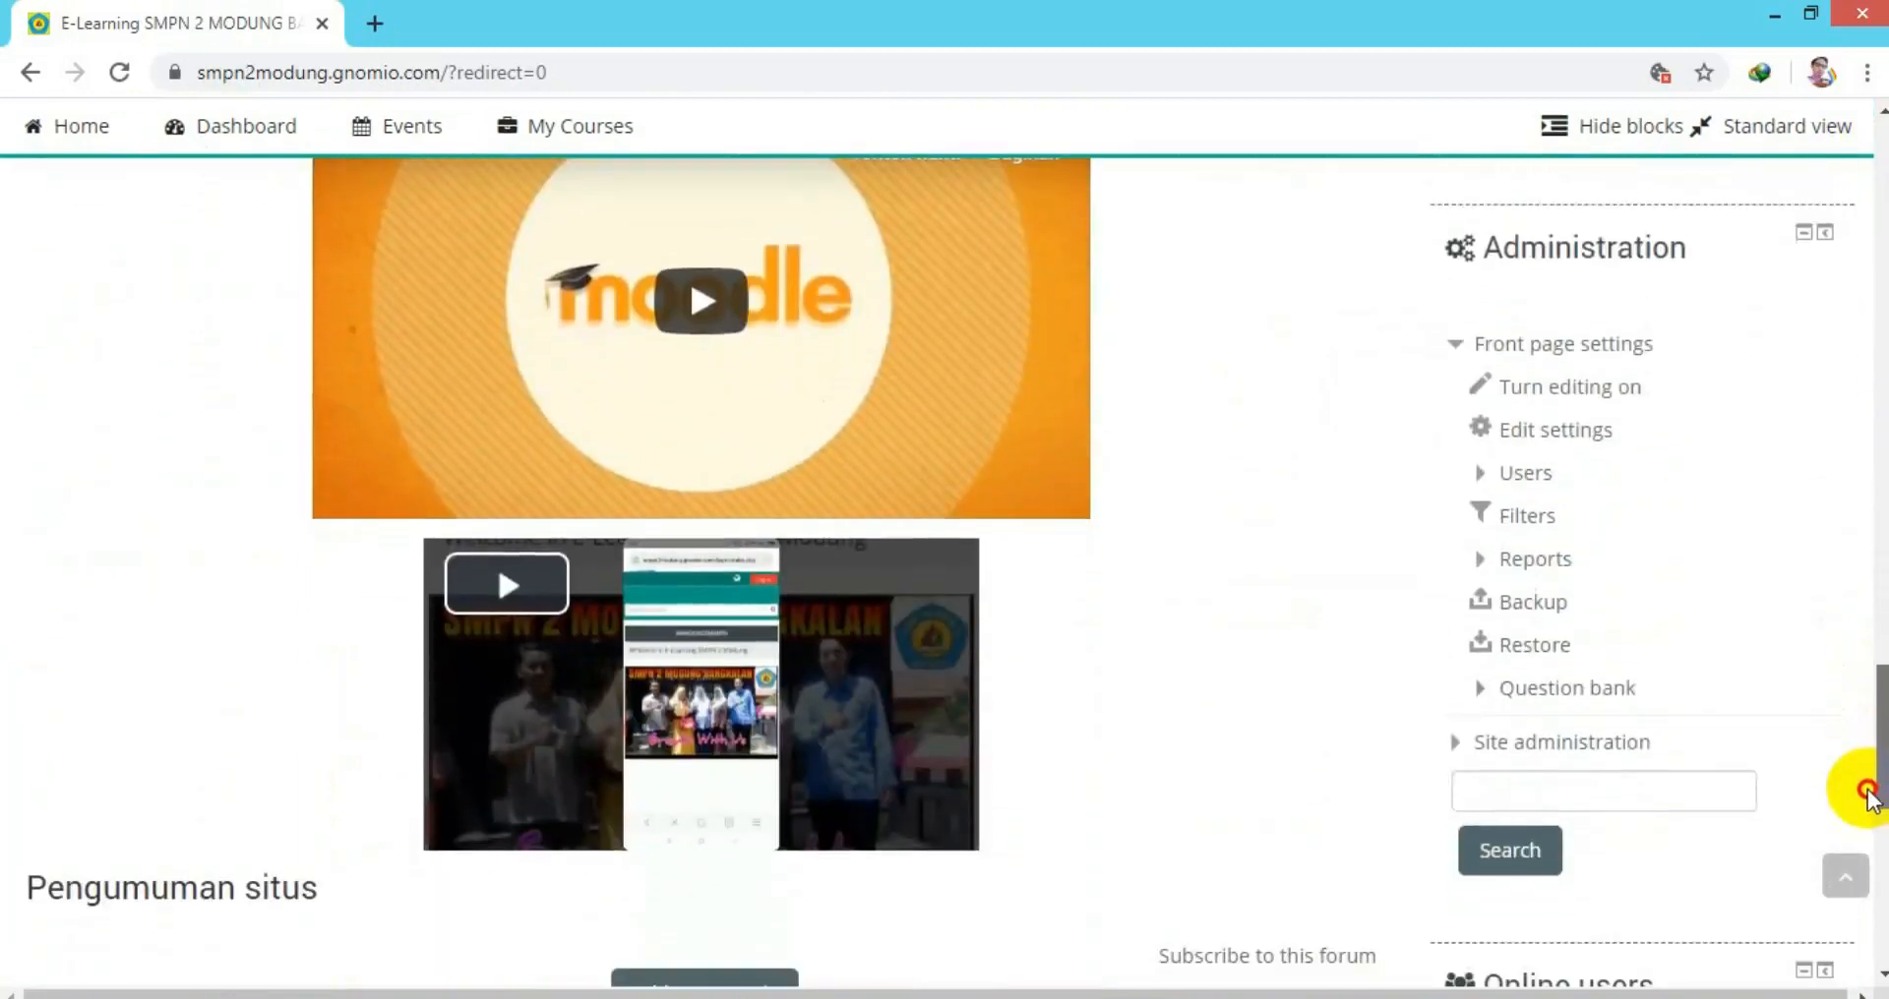
pyautogui.click(1465, 728)
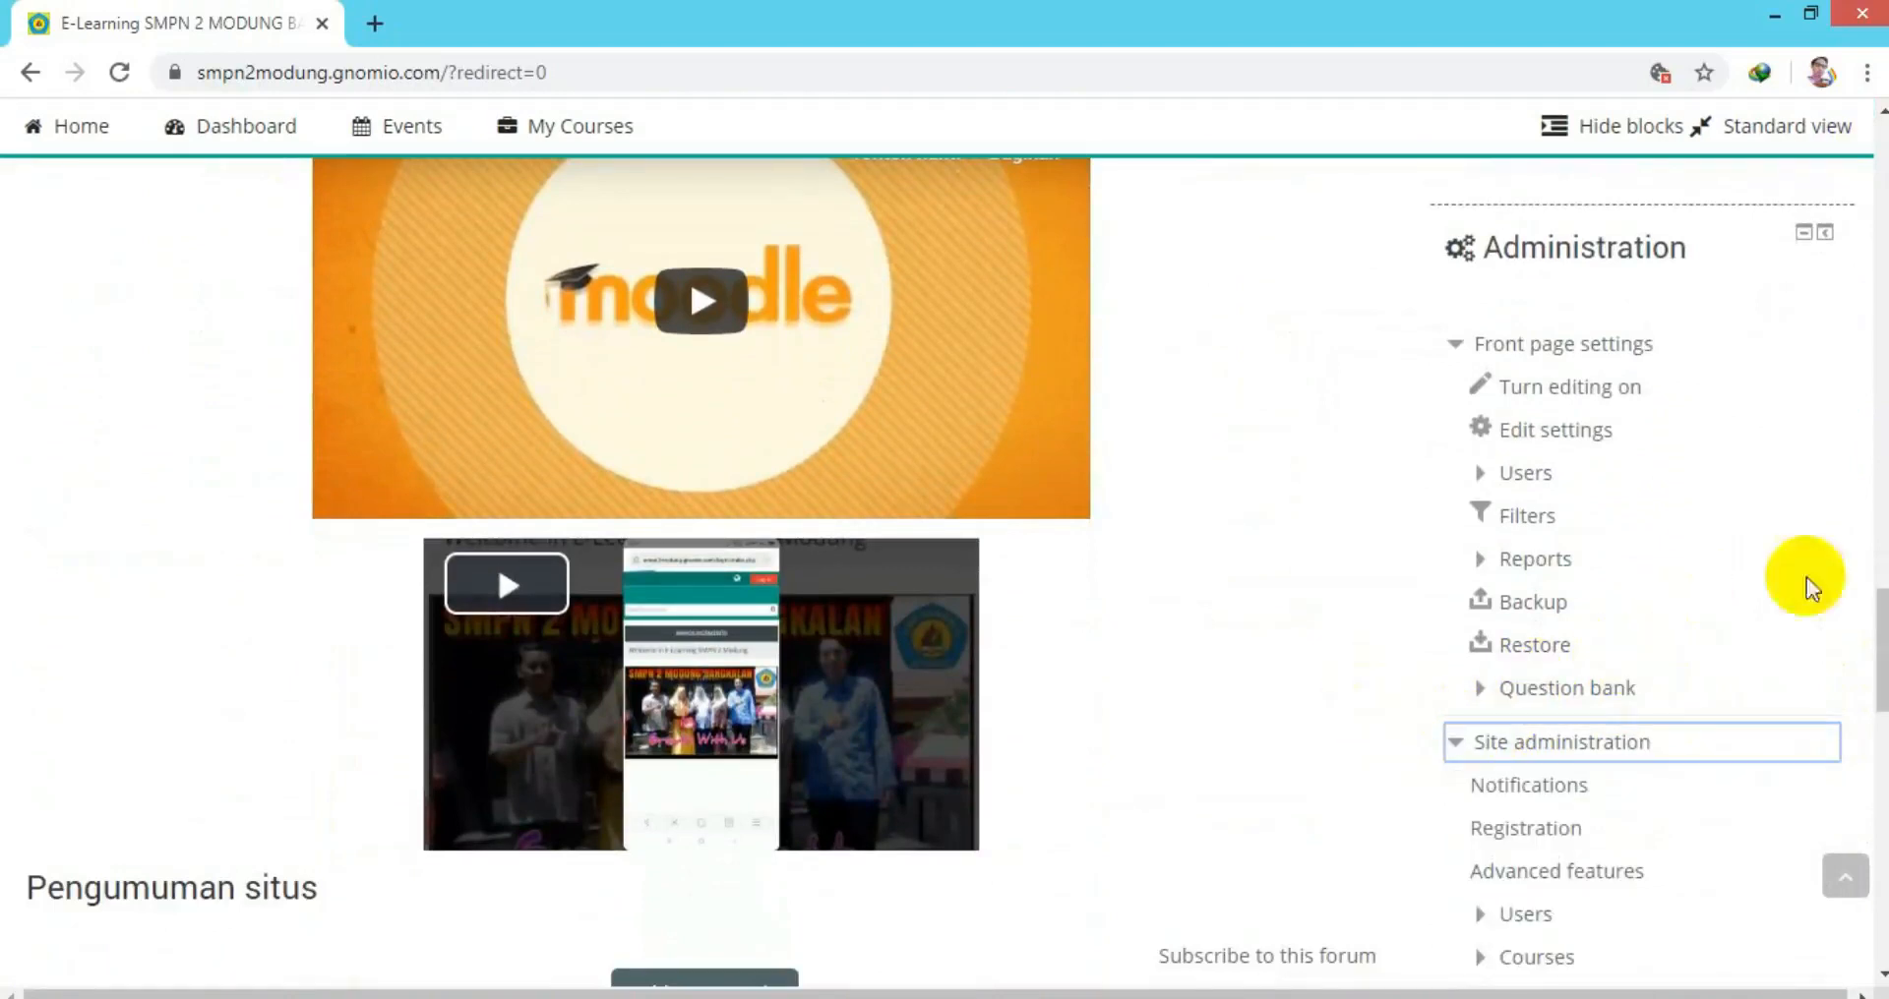
pyautogui.moveTo(1880, 621); pyautogui.dragTo(1880, 645)
pyautogui.click(1475, 747)
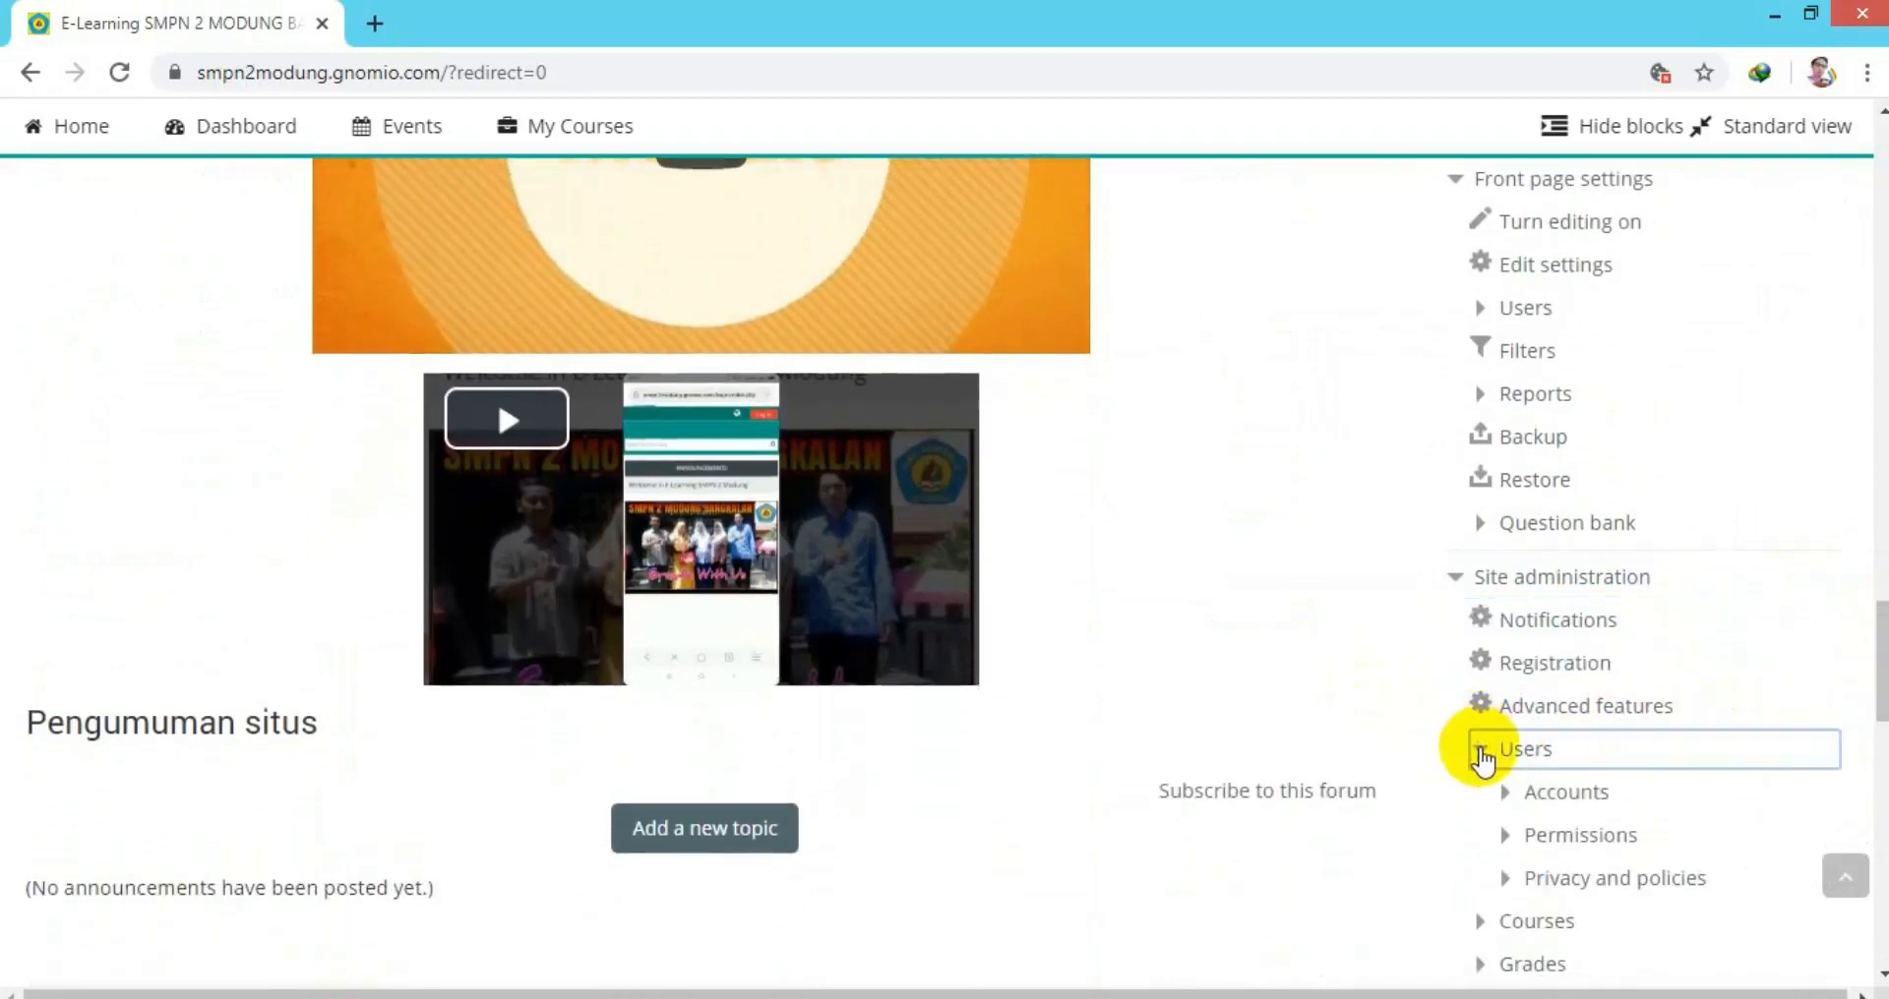
pyautogui.click(1506, 791)
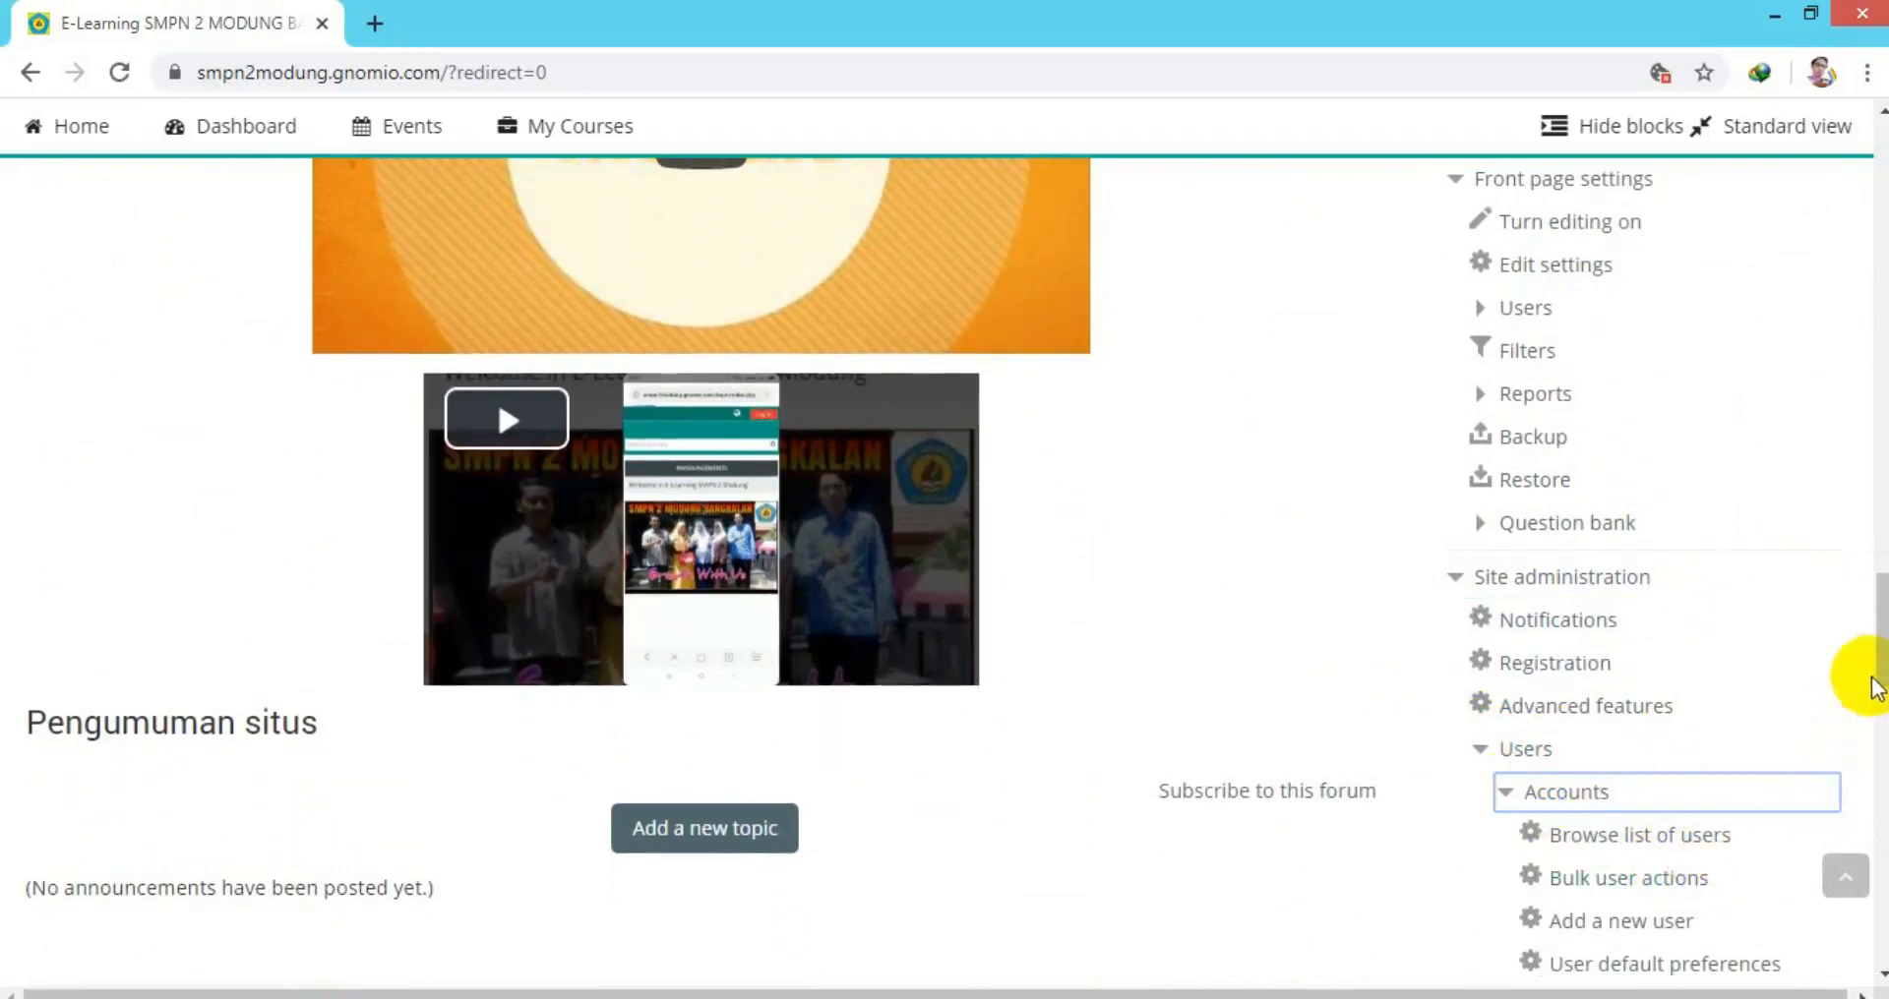
pyautogui.moveTo(1879, 679); pyautogui.dragTo(1880, 710)
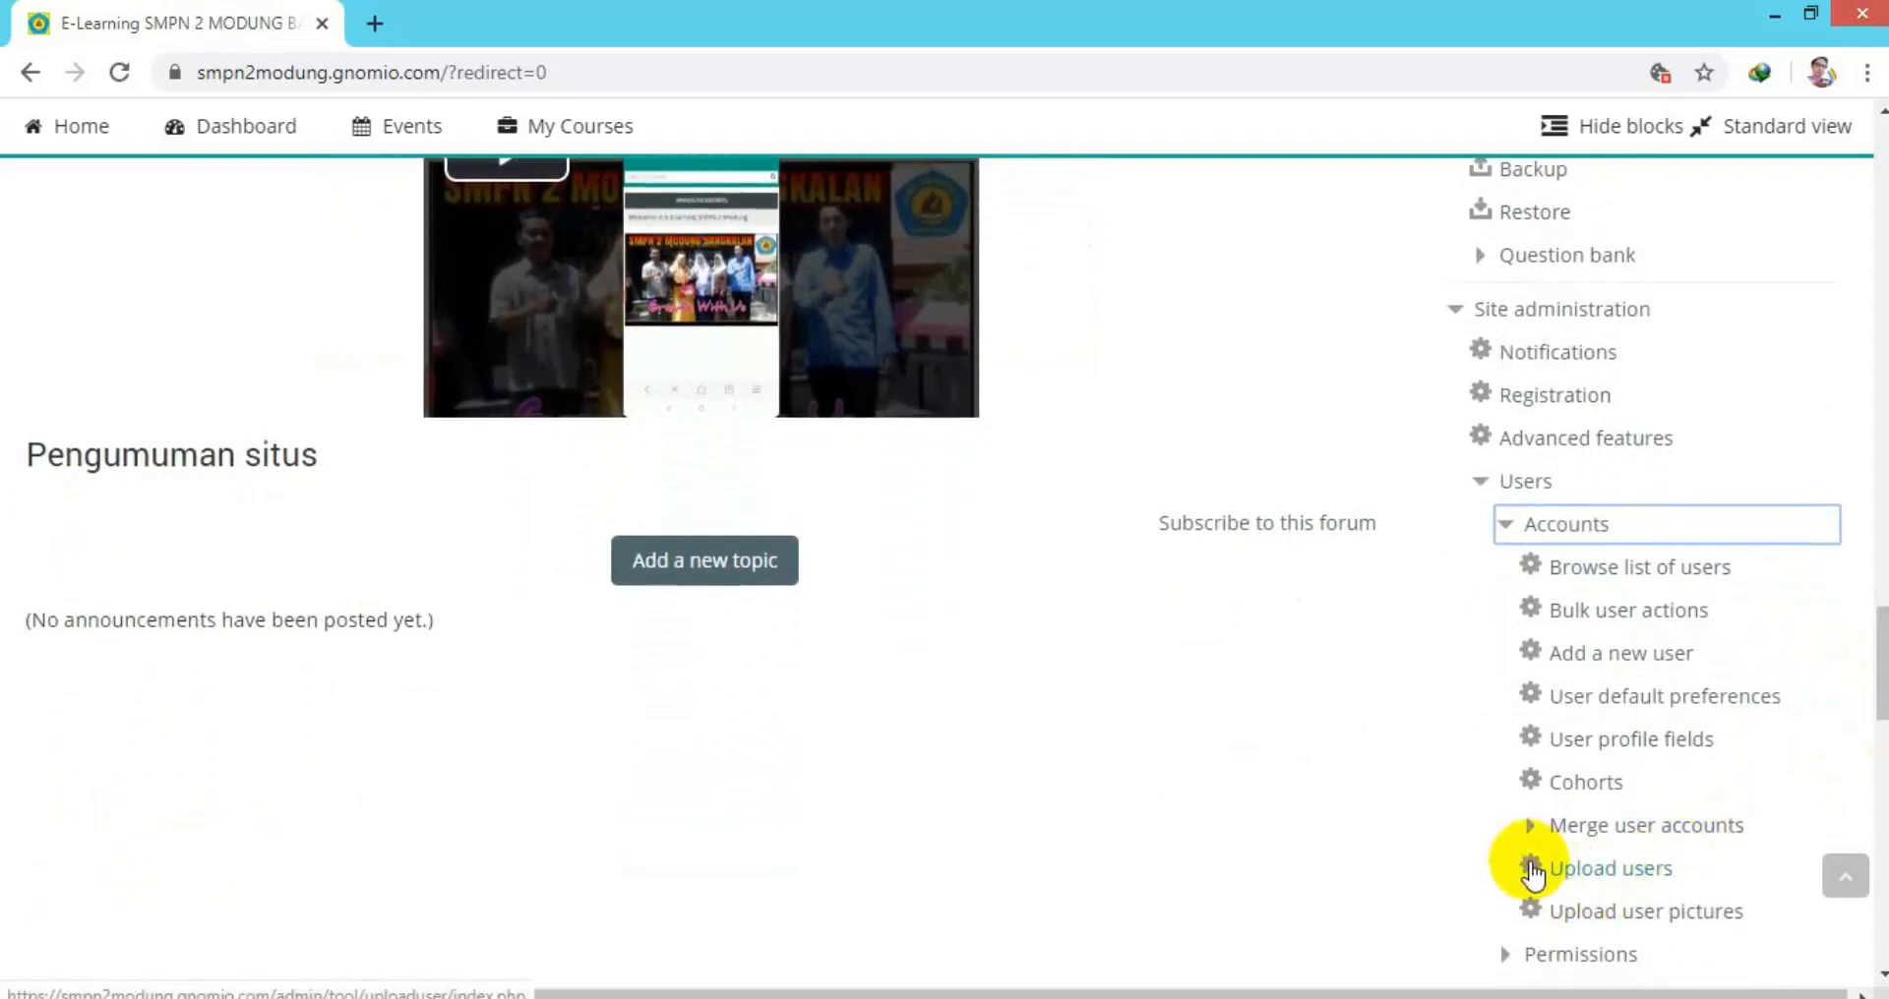
pyautogui.click(1532, 872)
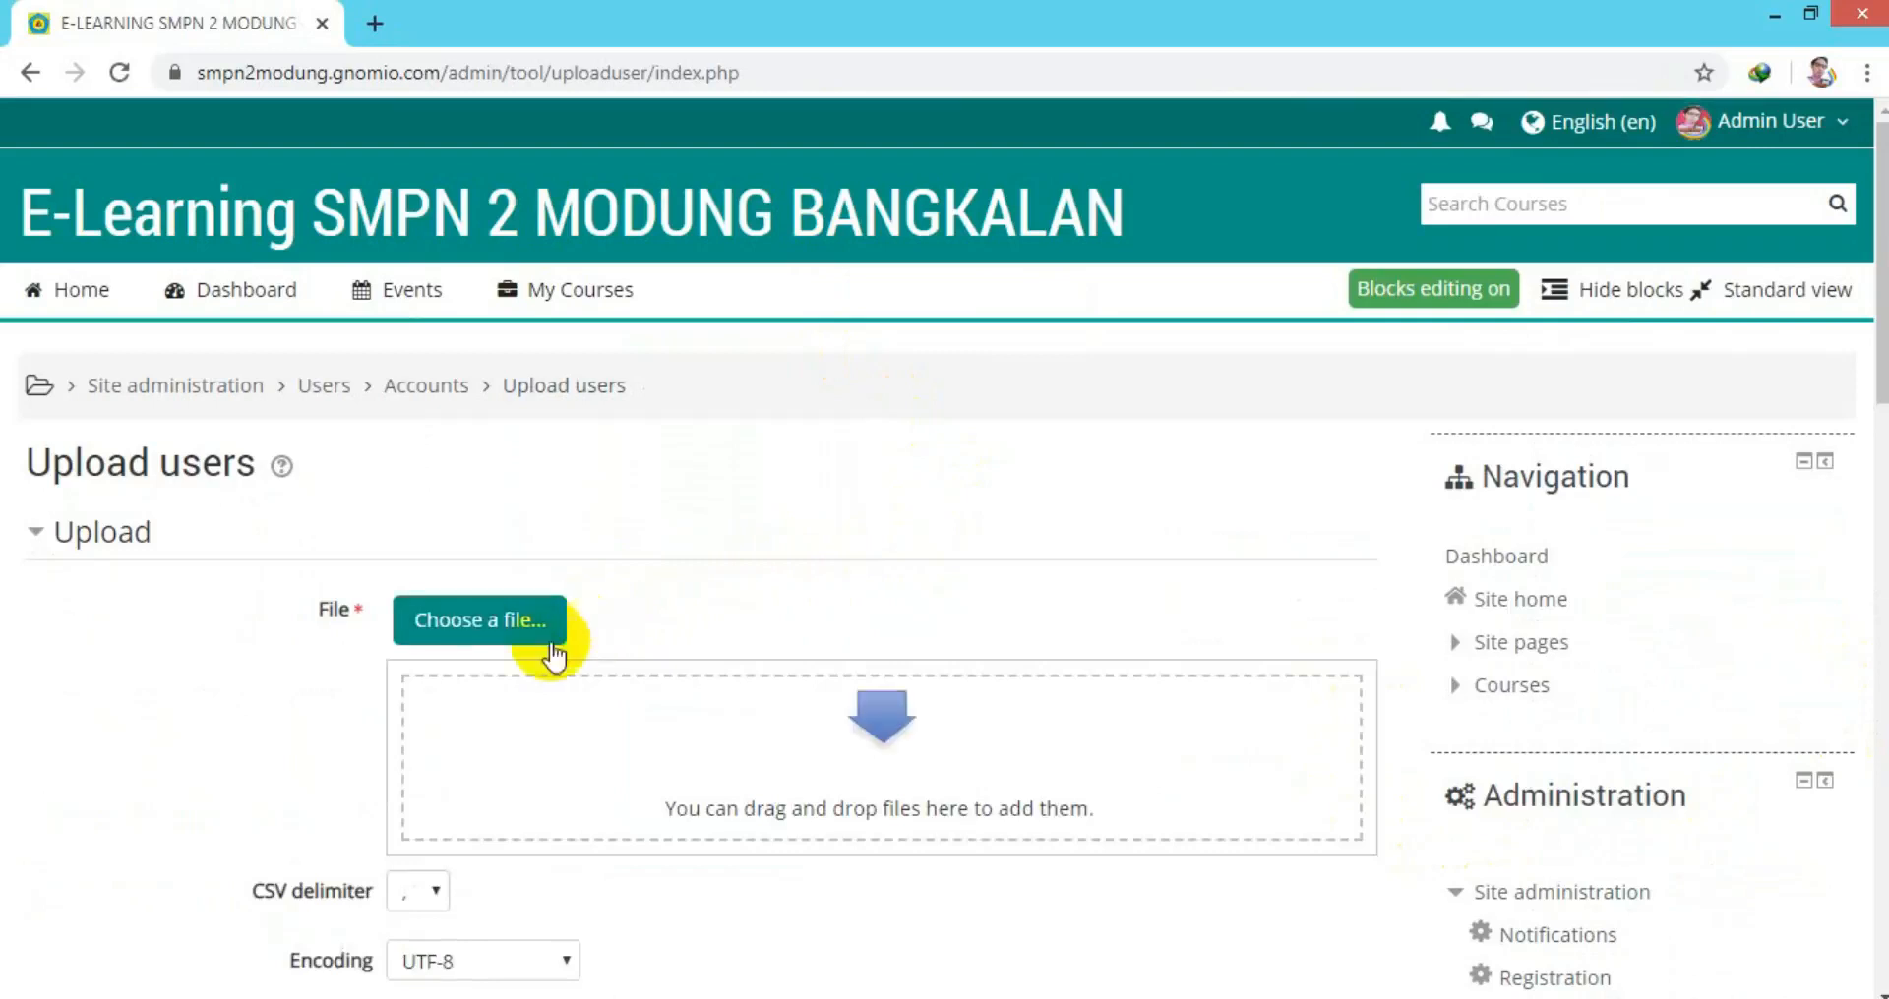
# Upload 'USER KELAS 9 Moodle MODUNG 20.csv' from the ATESTIM folder.
pyautogui.click(486, 624)
pyautogui.click(1016, 374)
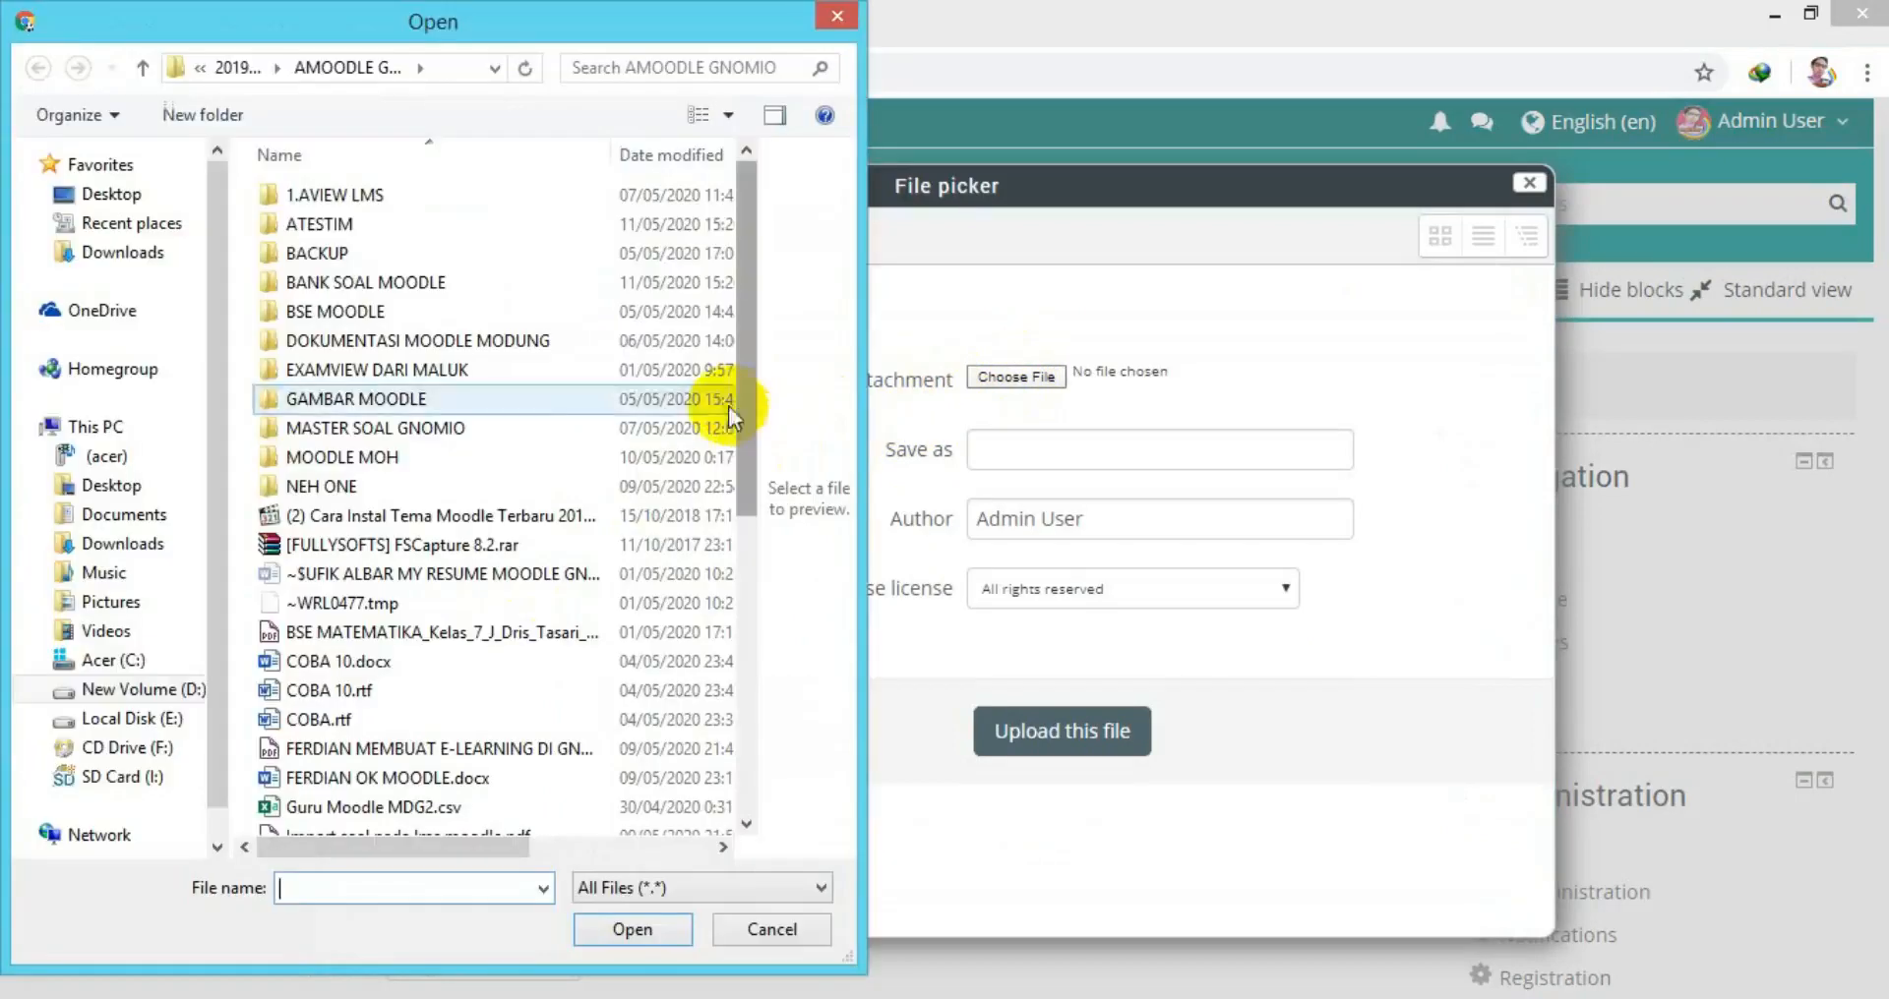
pyautogui.doubleClick(316, 224)
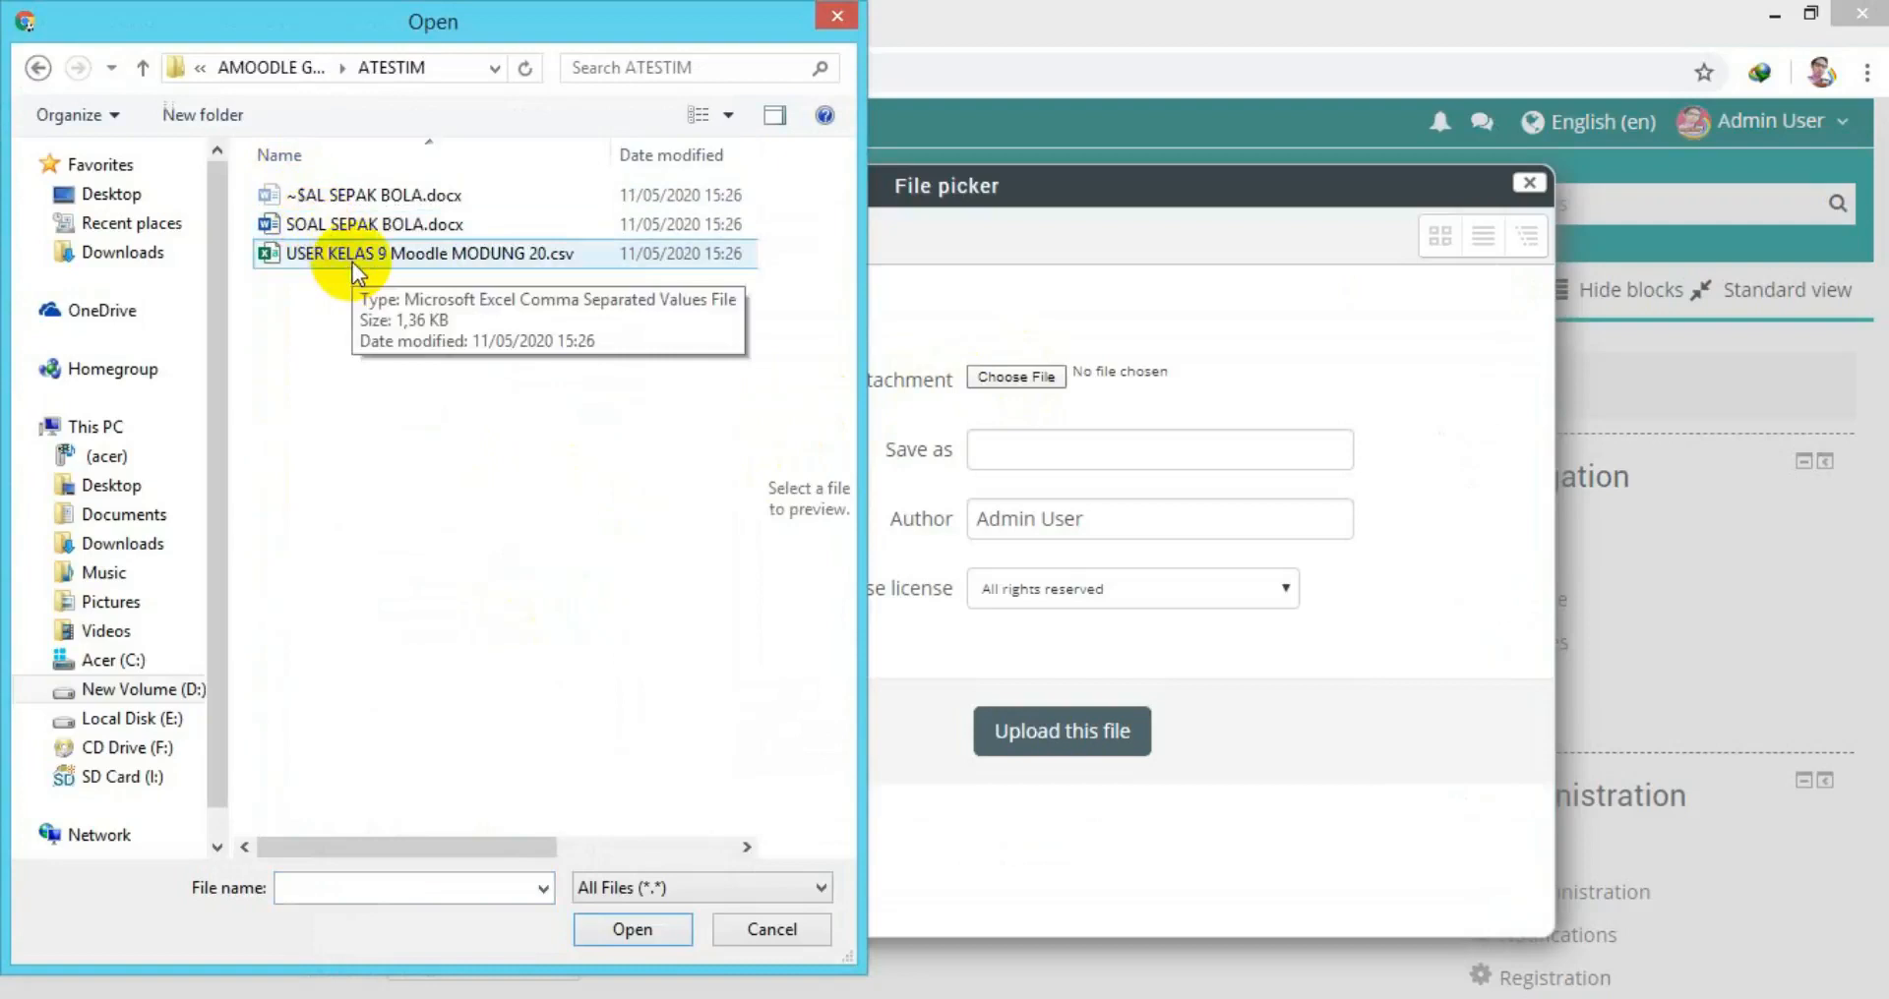
pyautogui.doubleClick(352, 254)
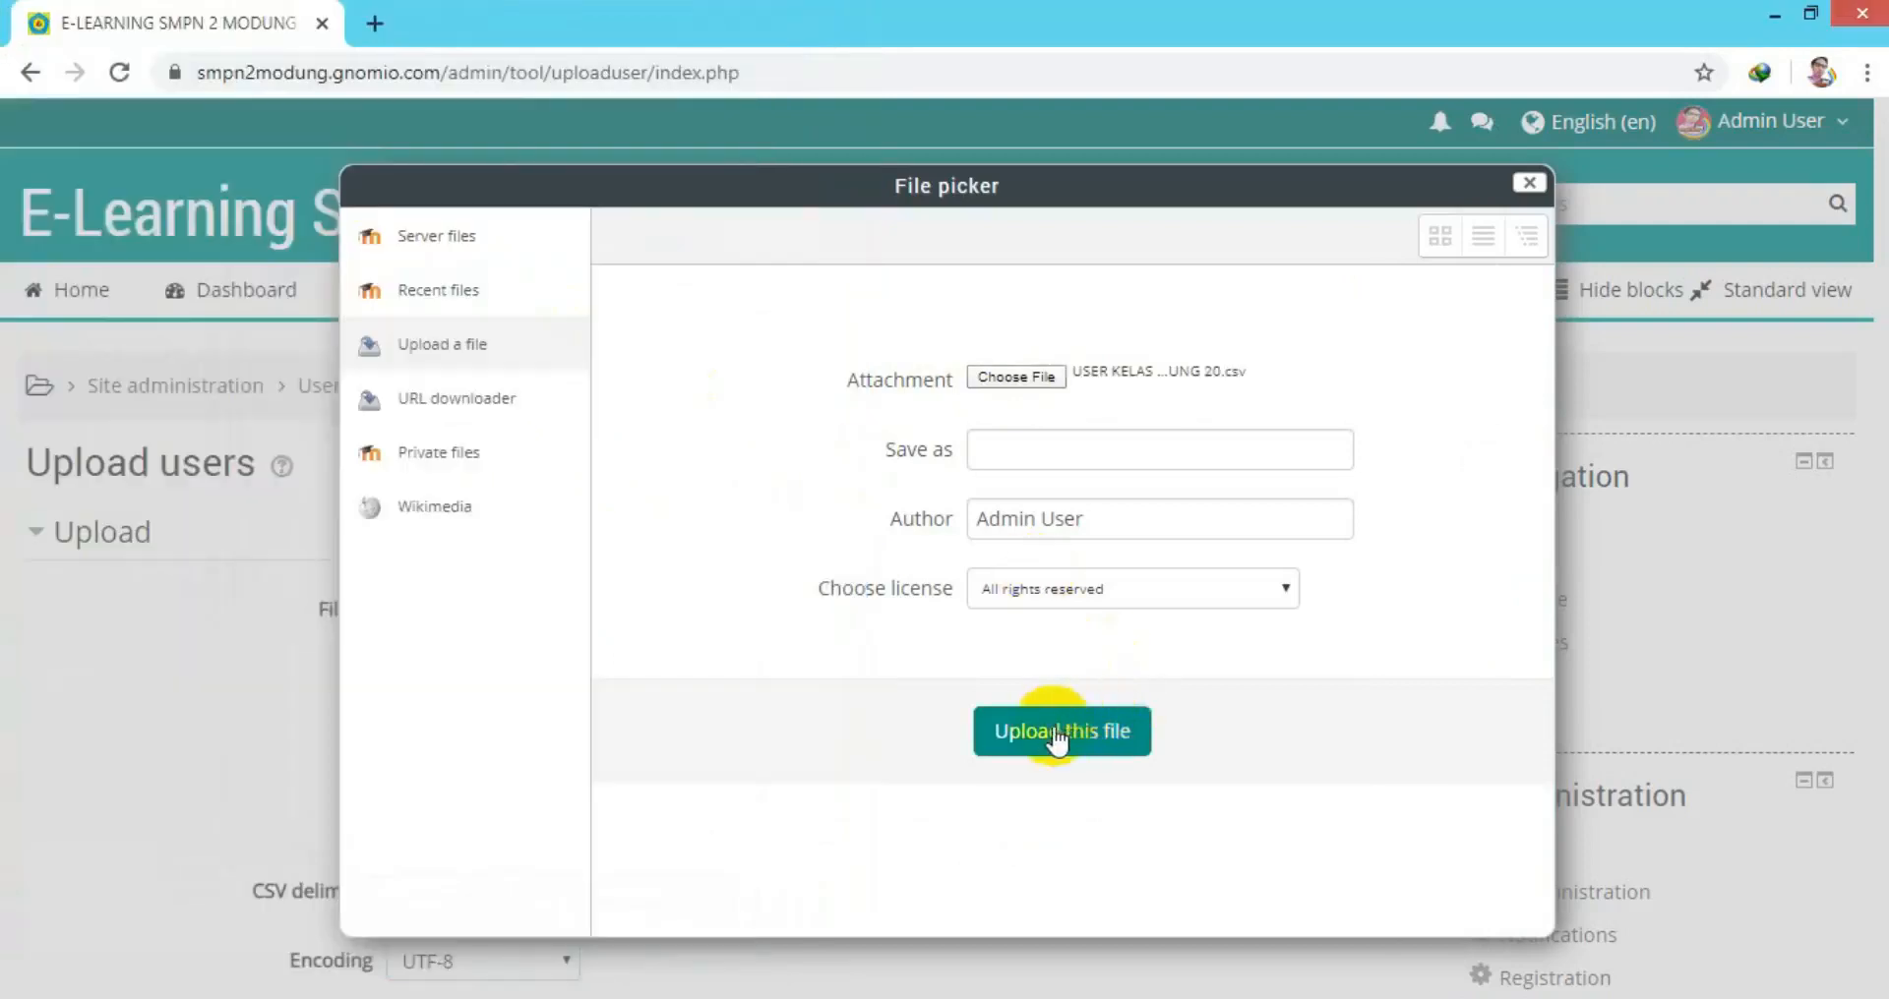
pyautogui.click(1053, 737)
# Set the CSV delimiter to ';' and preview rows to 100, then preview the upload.
pyautogui.moveTo(1879, 388); pyautogui.dragTo(1879, 491)
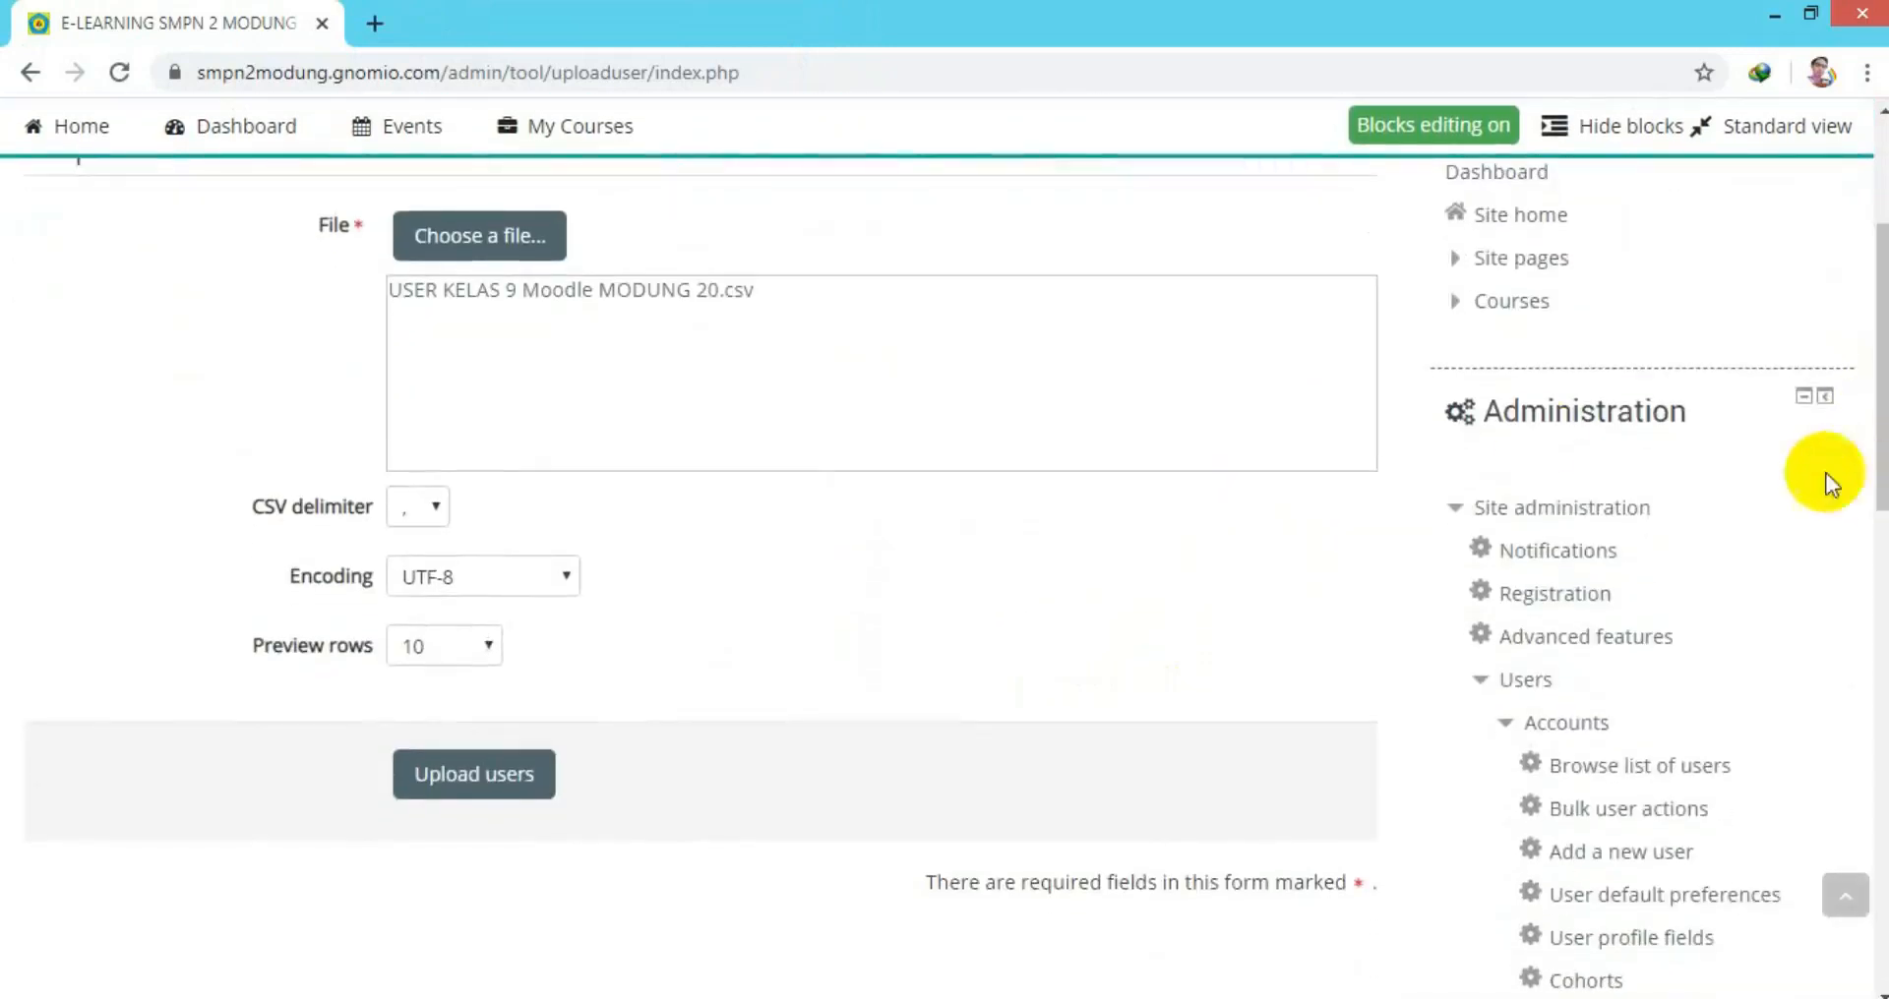
pyautogui.click(439, 511)
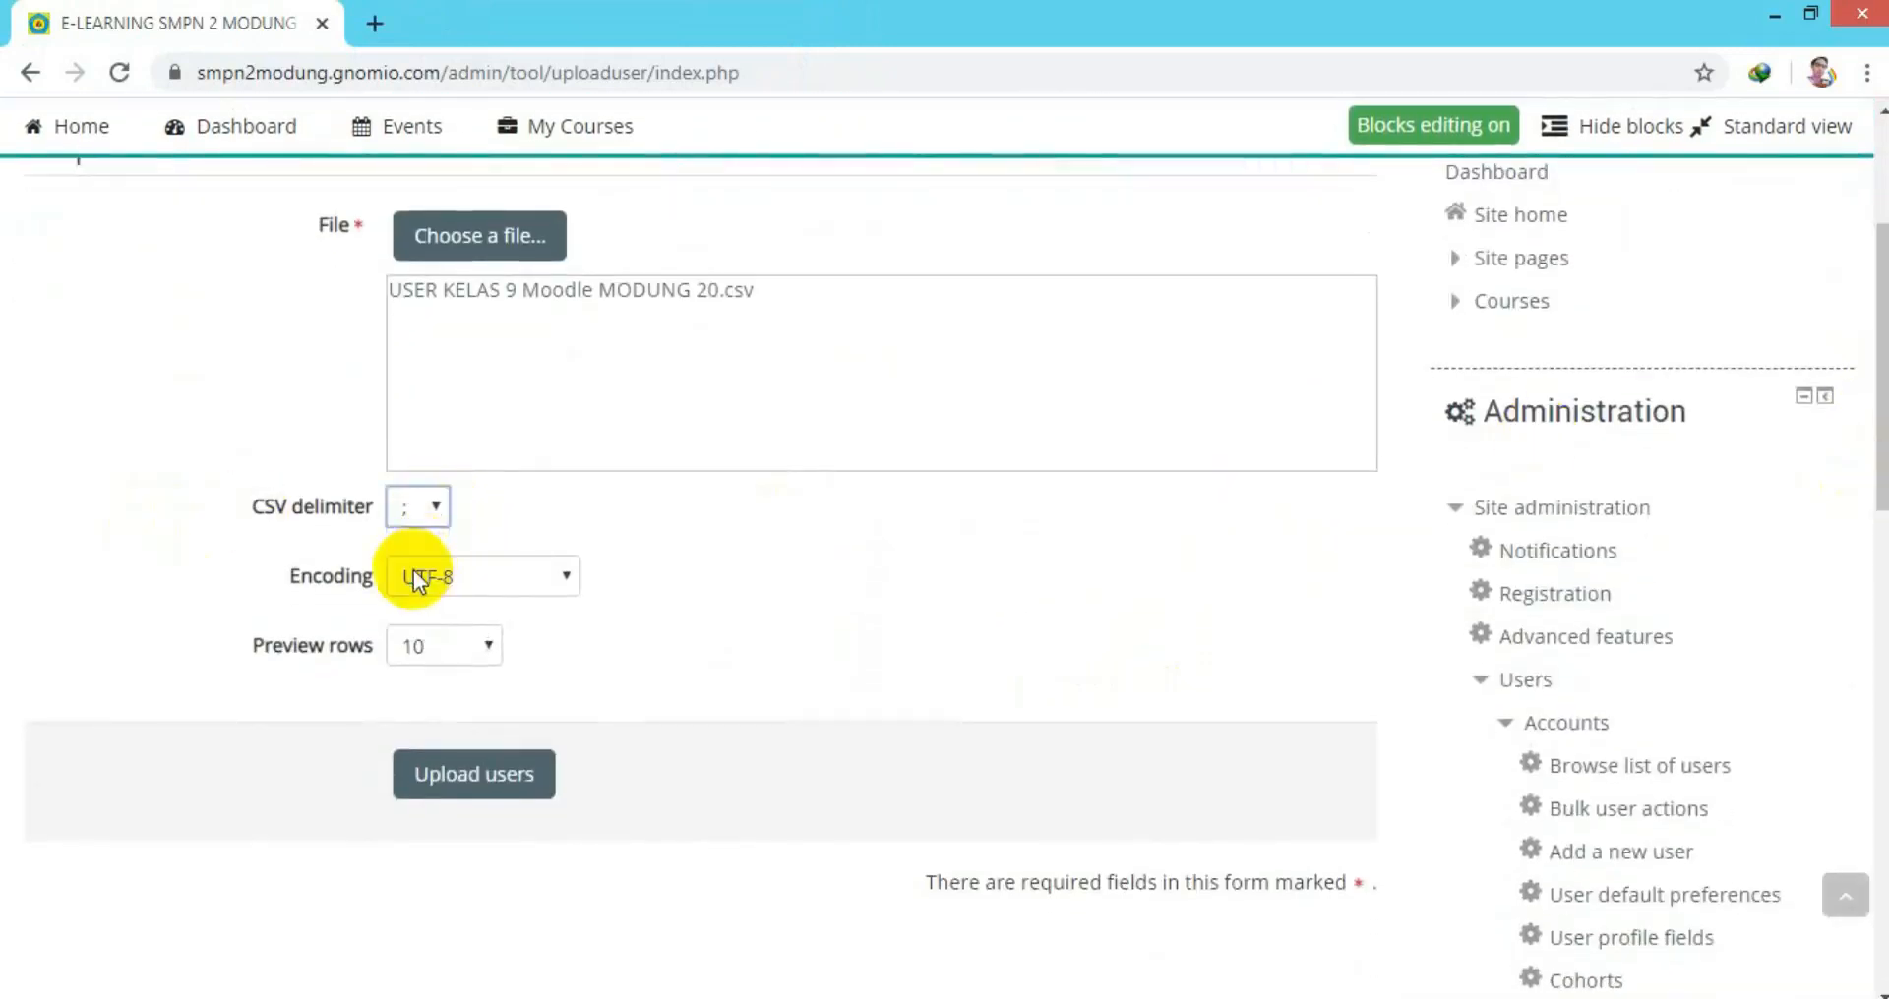
pyautogui.click(489, 663)
pyautogui.click(452, 735)
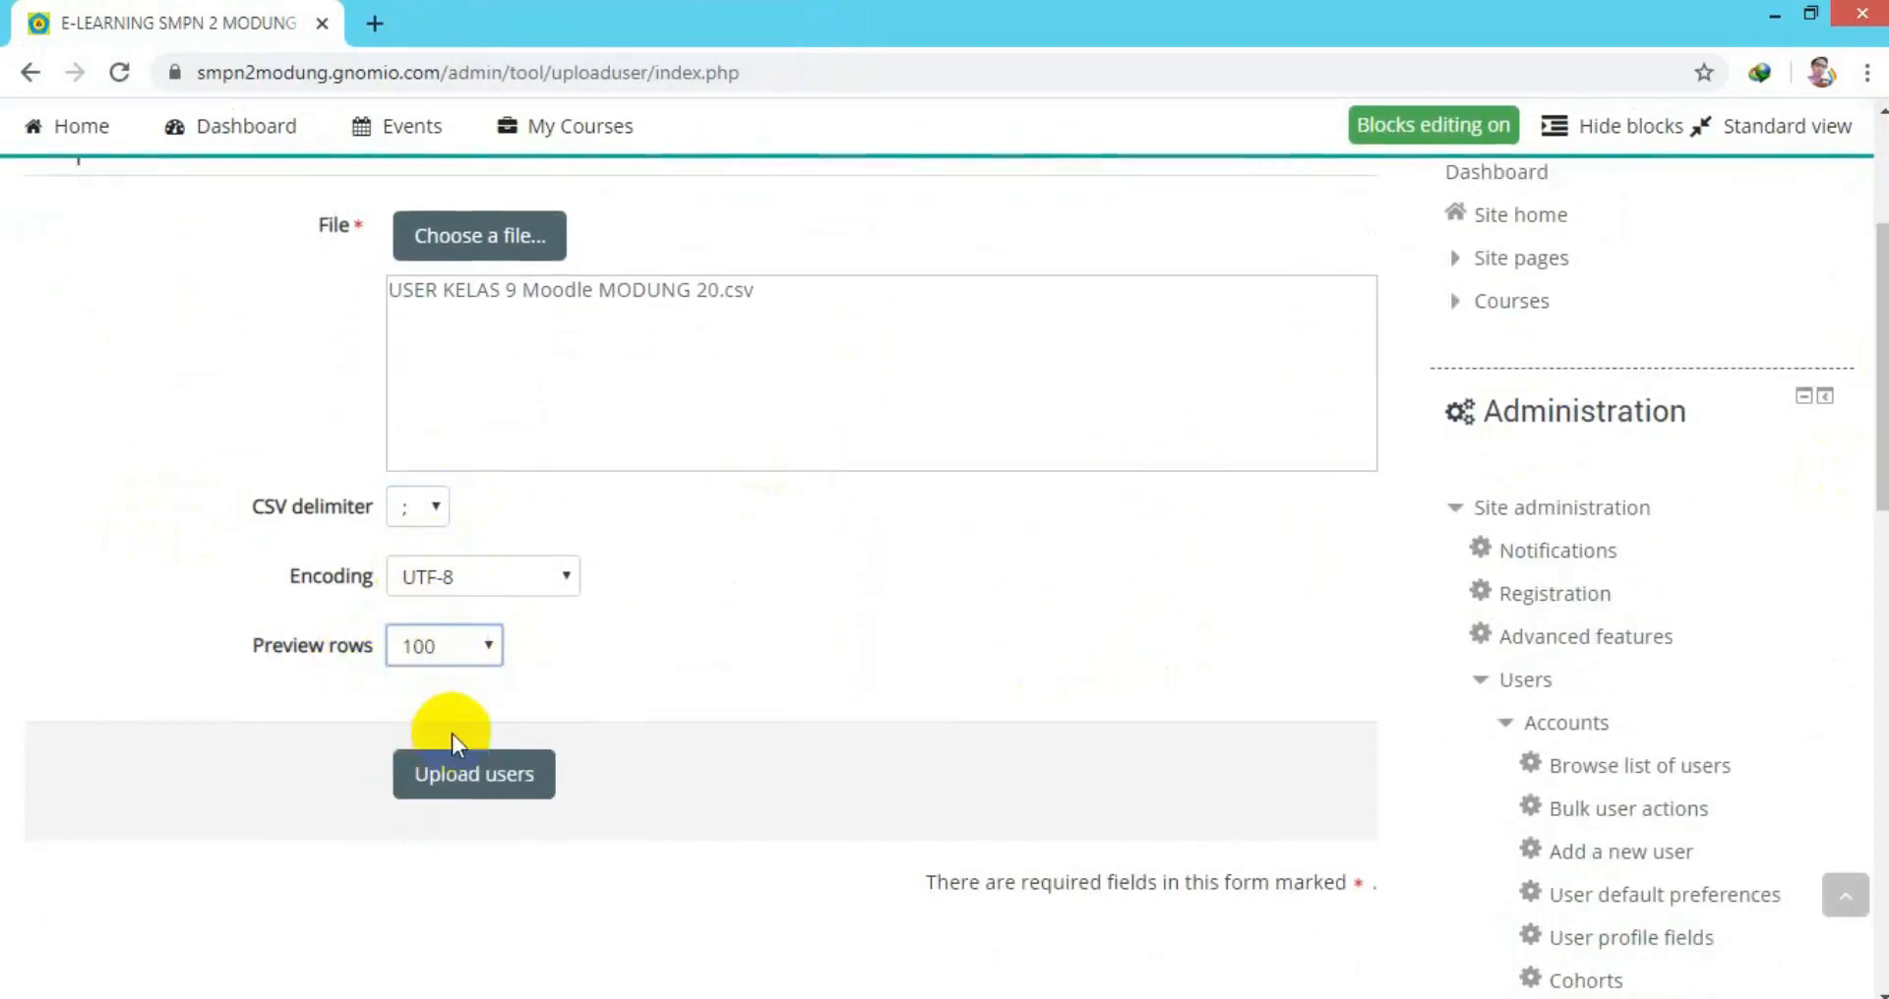
pyautogui.click(504, 777)
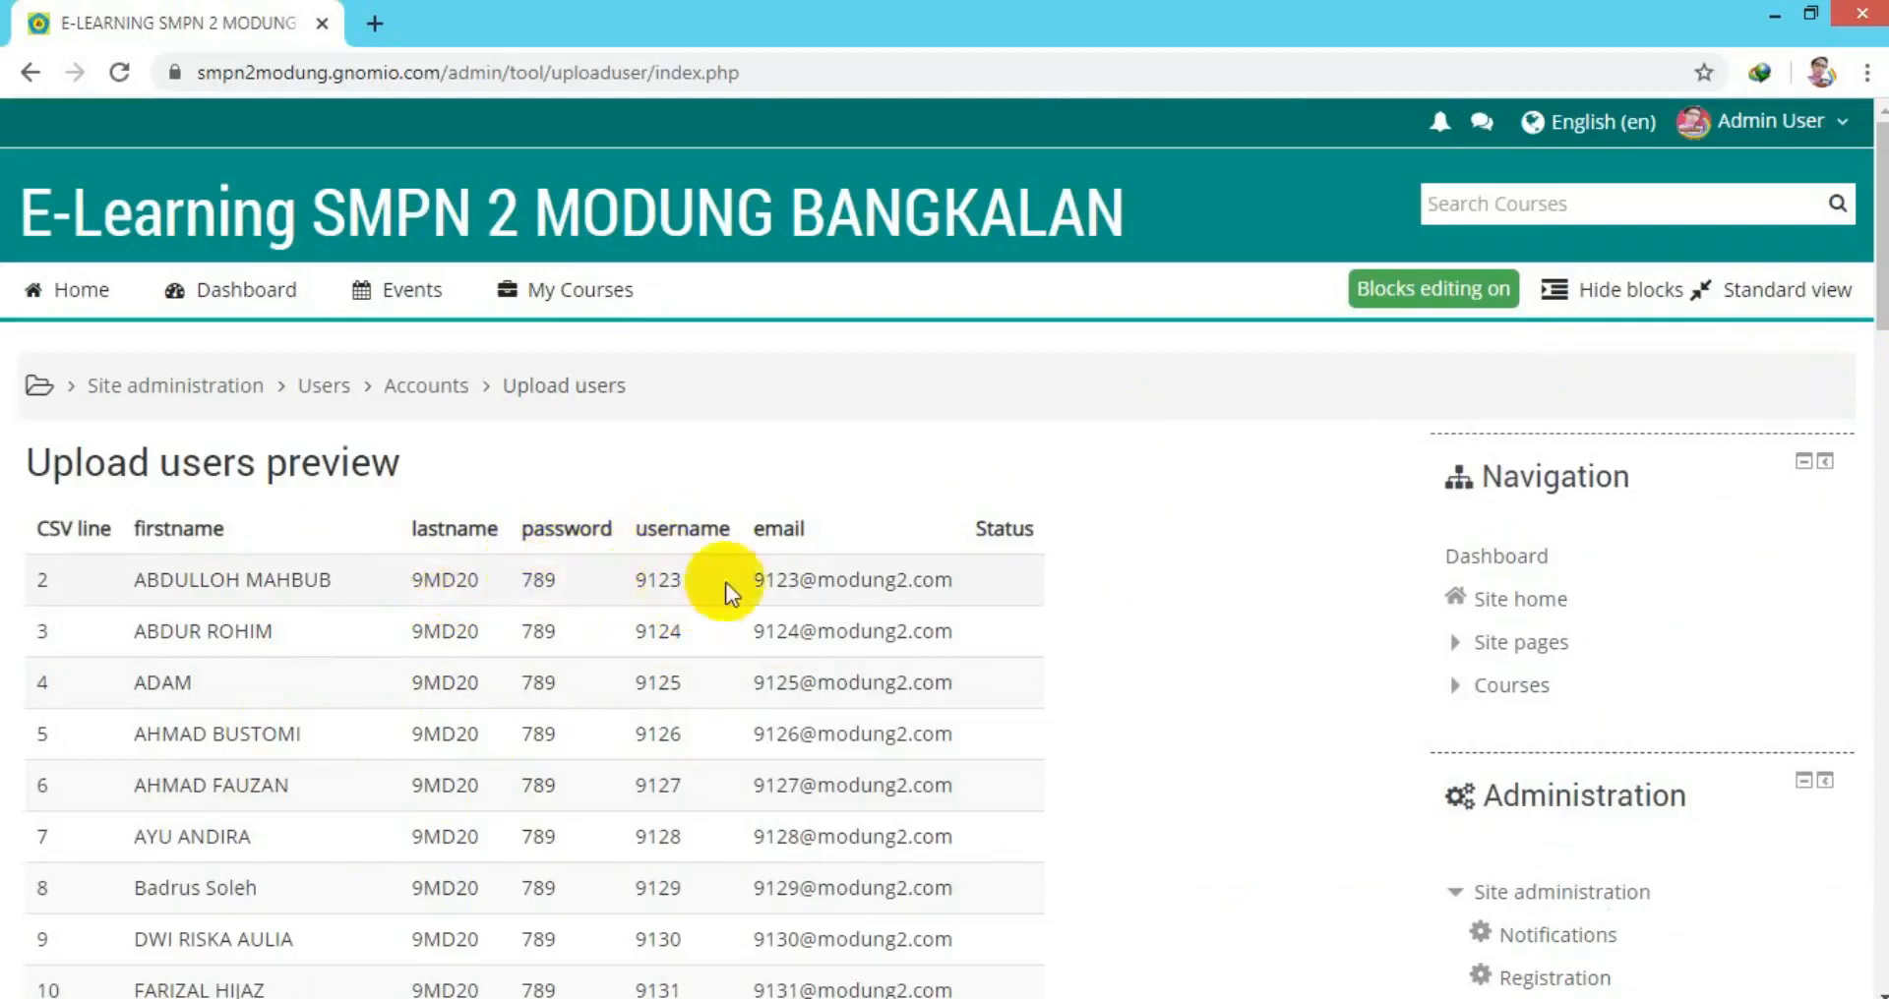
# Create the 29 student accounts from the preview, then turn block editing on.
pyautogui.moveTo(1881, 310); pyautogui.dragTo(1858, 893)
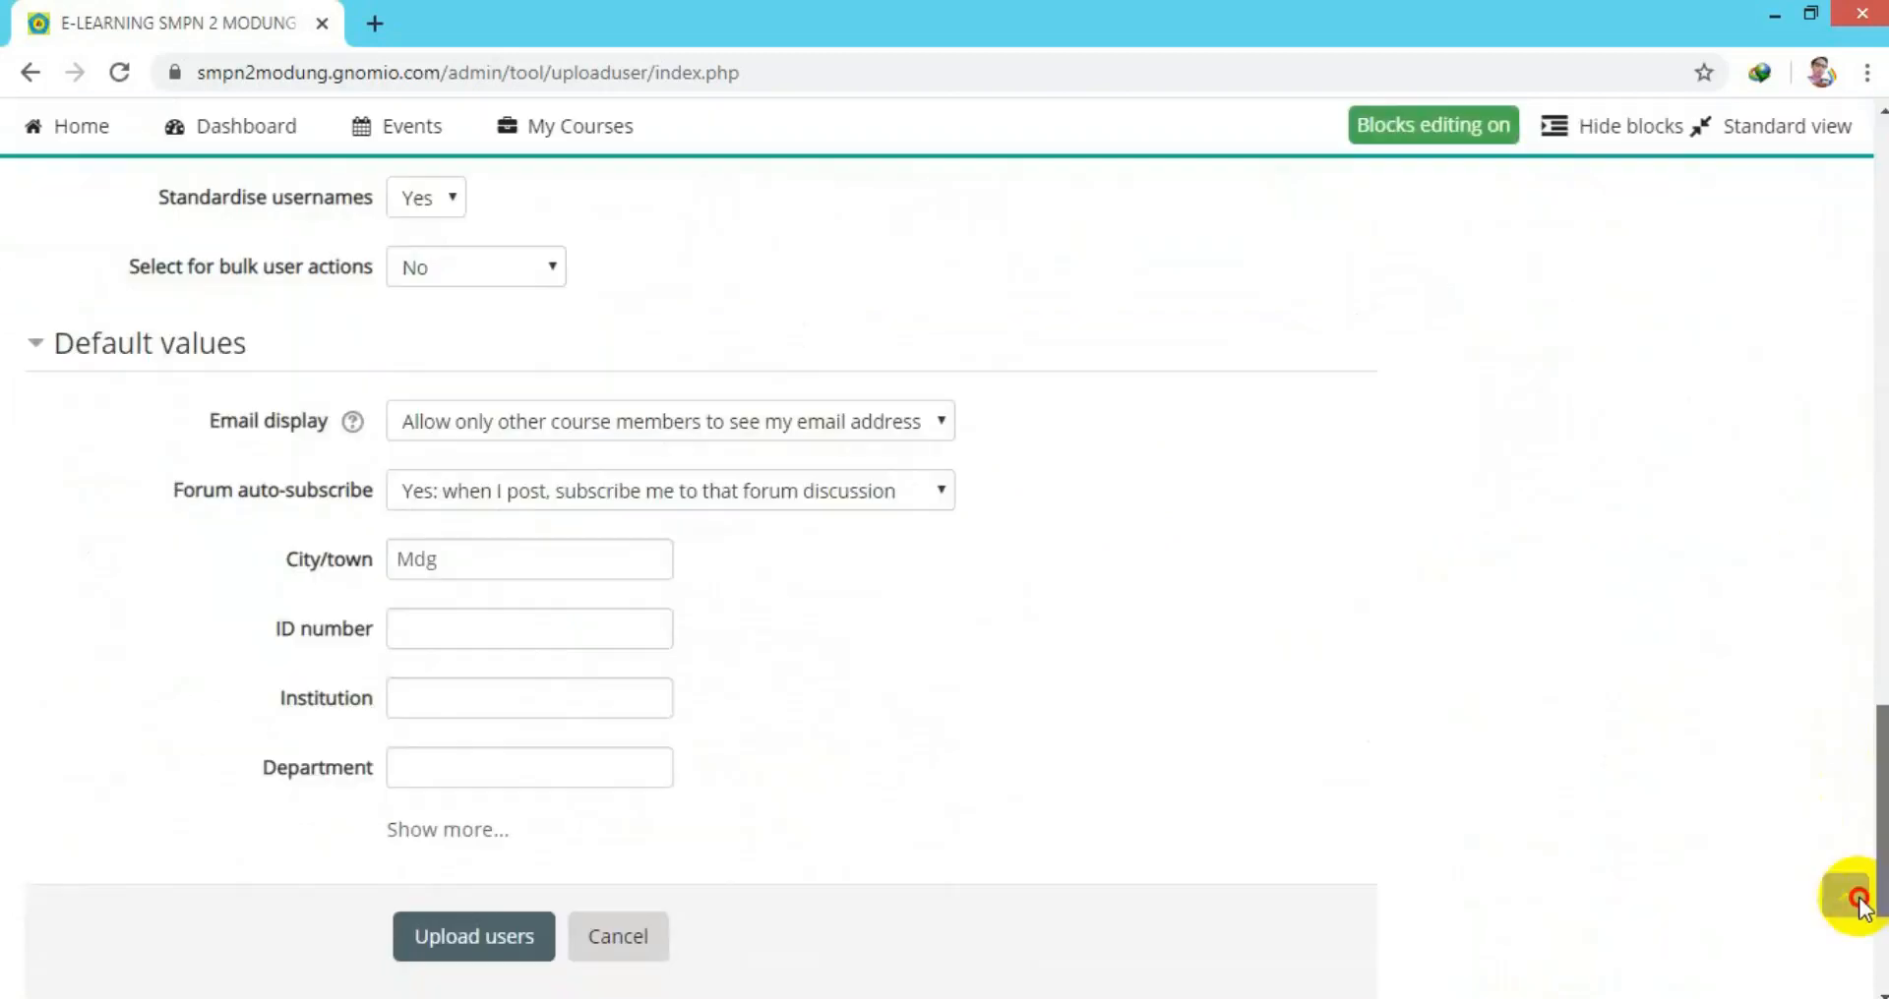
pyautogui.click(487, 943)
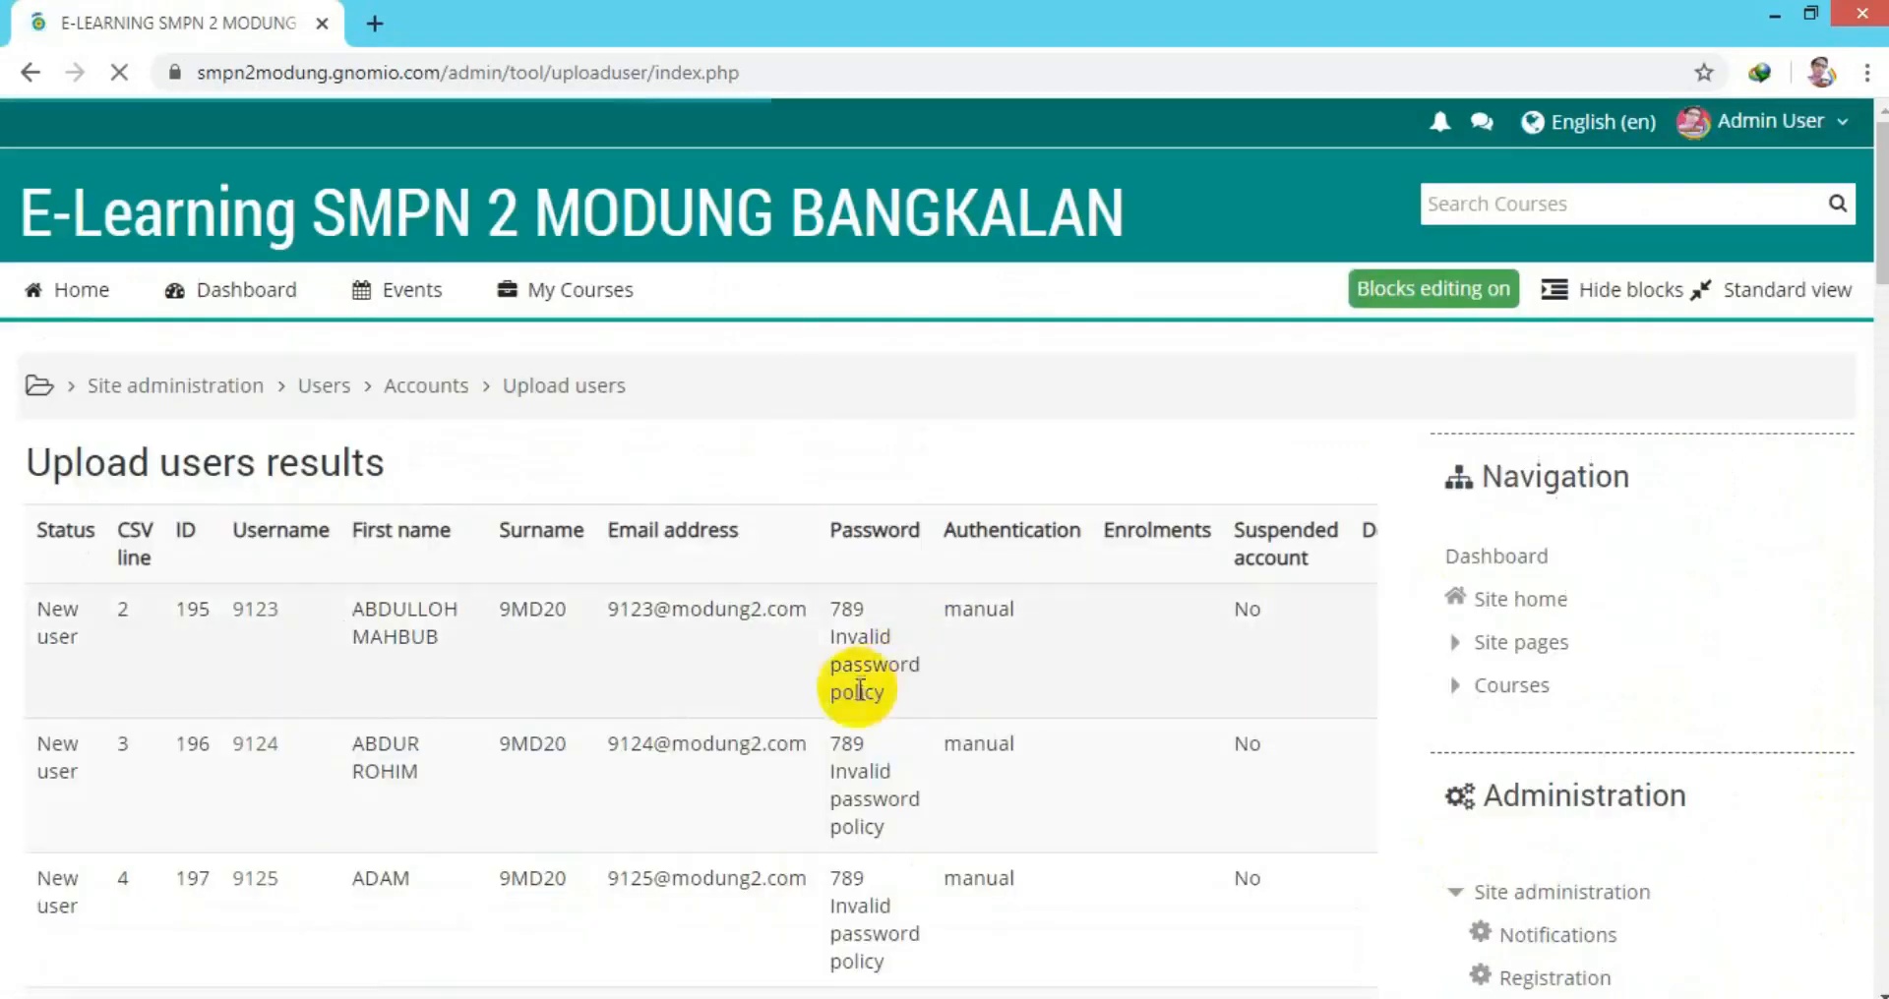
pyautogui.moveTo(1880, 242); pyautogui.dragTo(1853, 931)
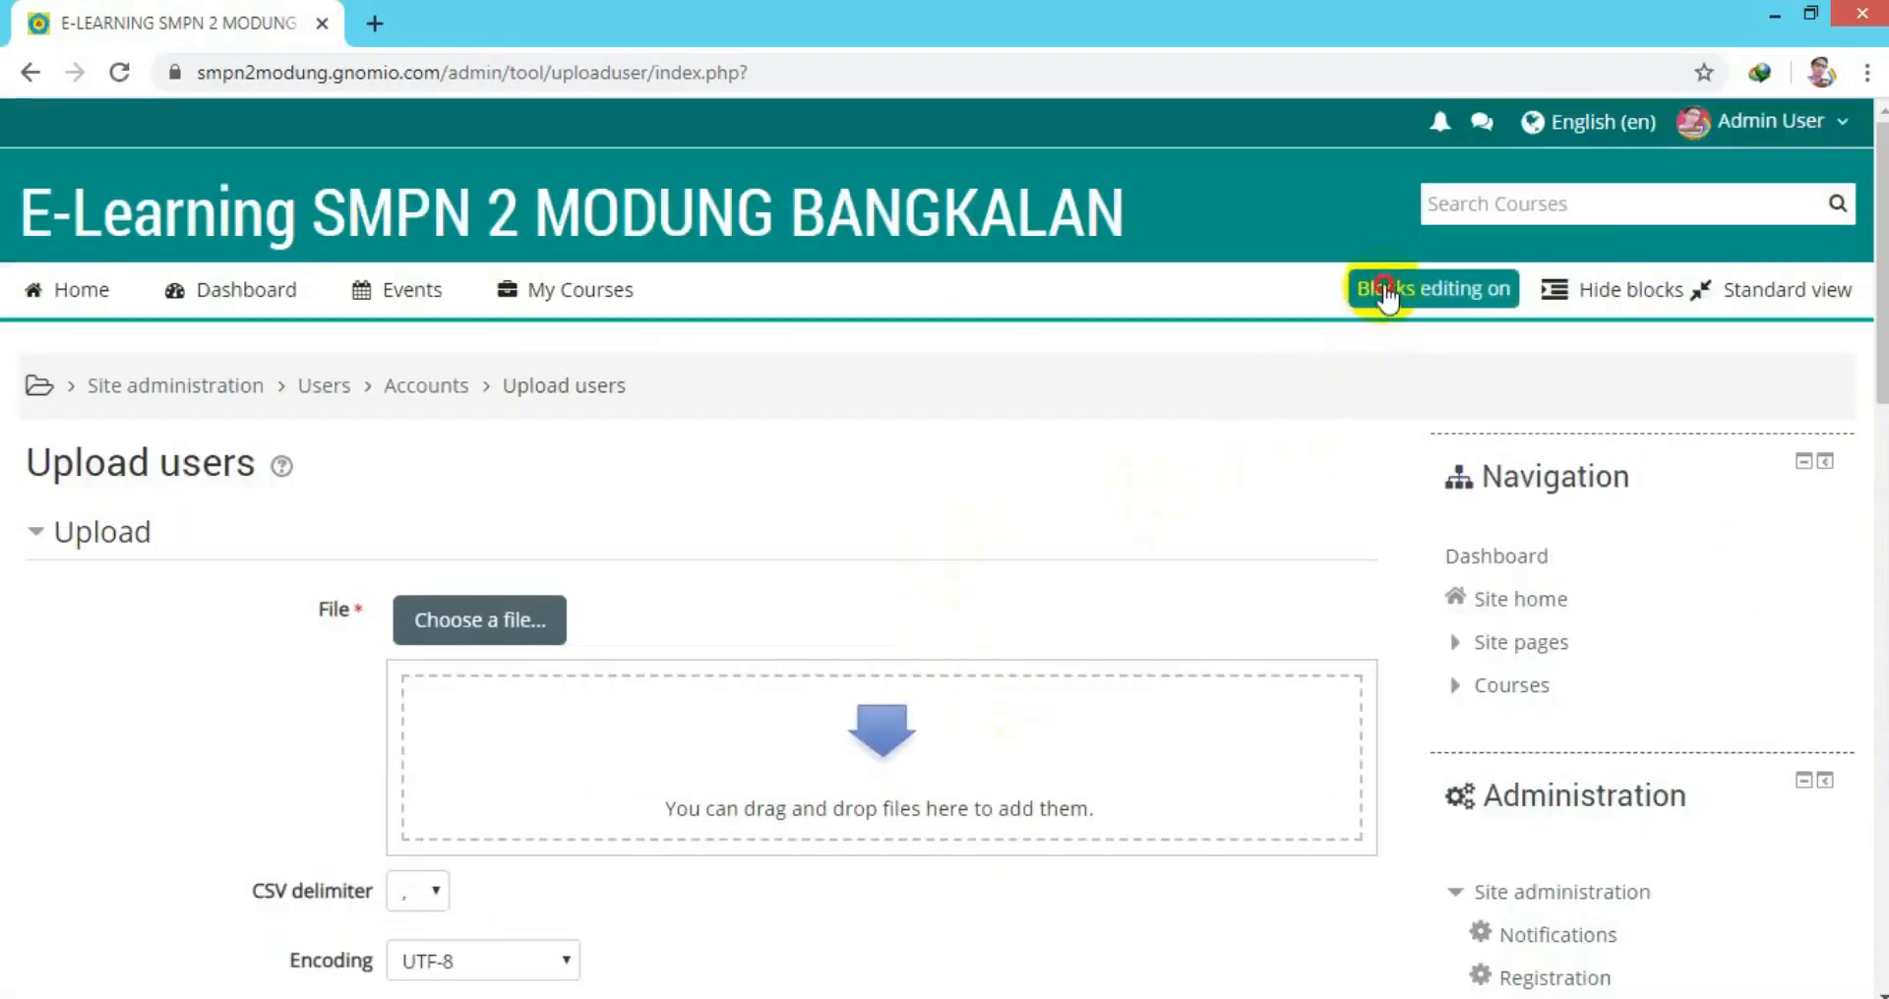
pyautogui.click(1384, 288)
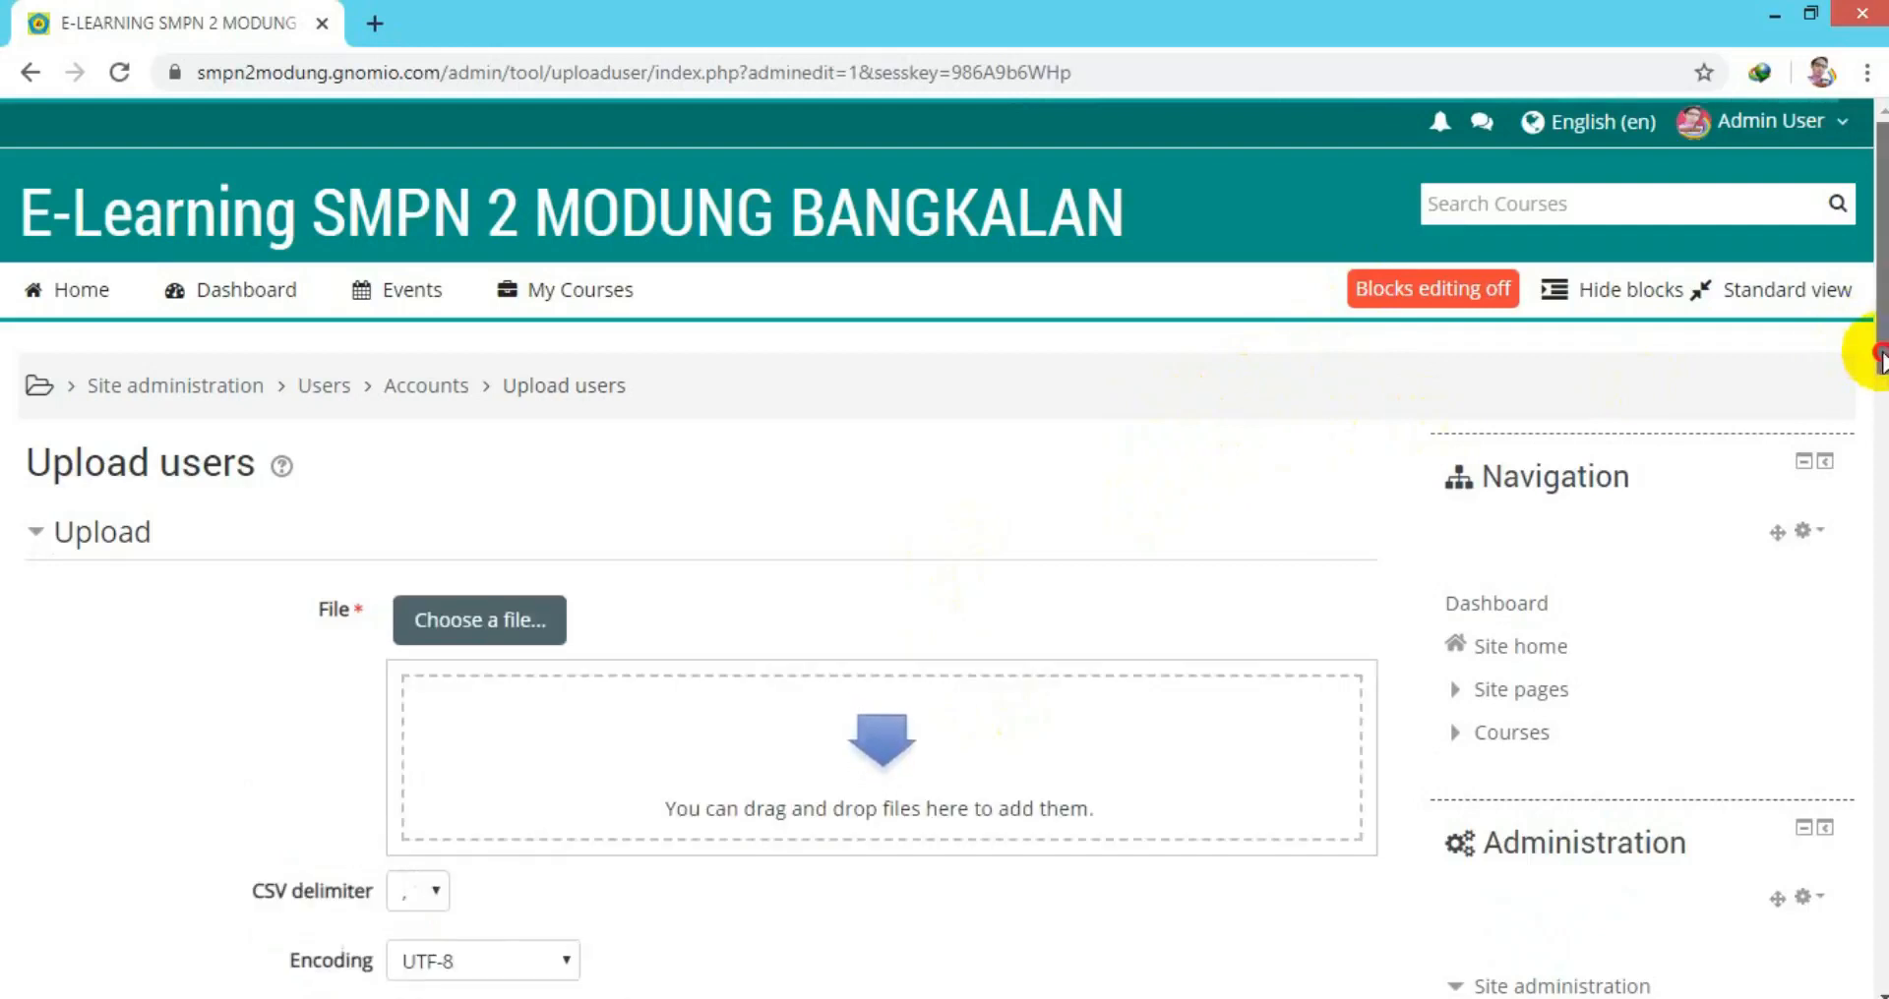
pyautogui.moveTo(1878, 362); pyautogui.dragTo(1813, 561)
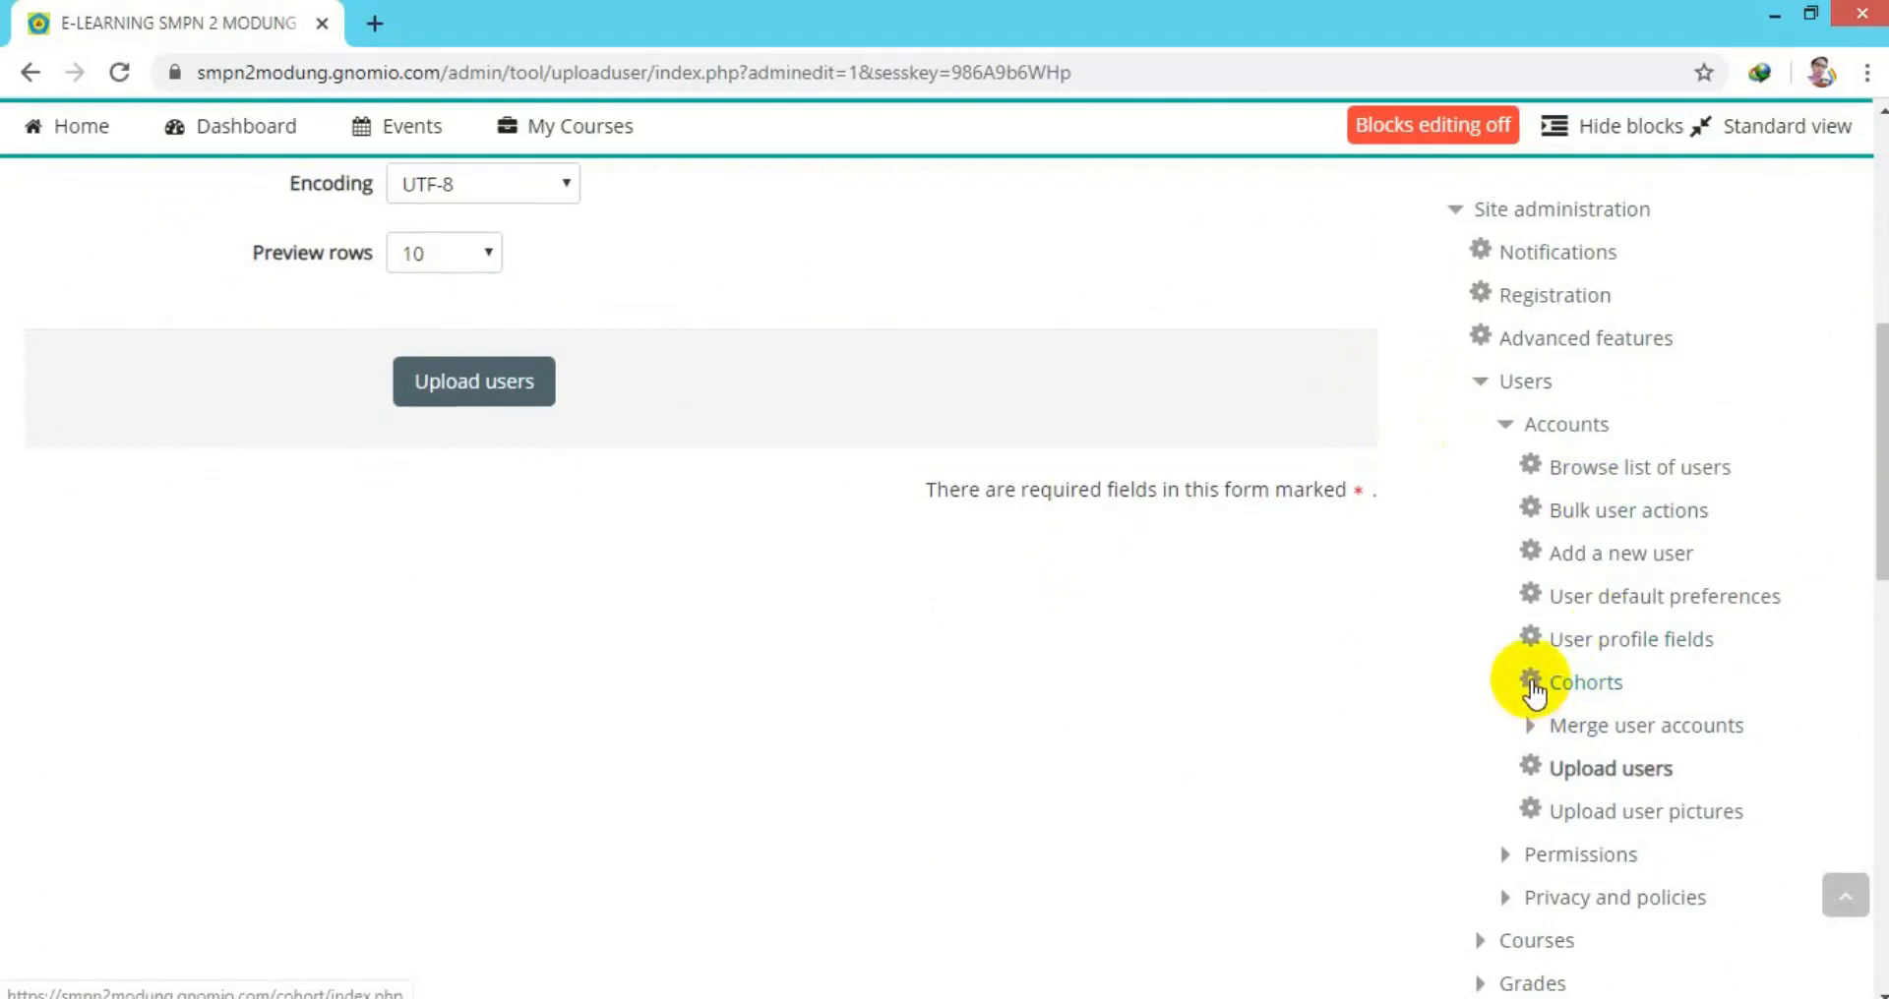
# Add and save a cohort named KELAS 9 MODUNG20 with cohort ID KLS 9MD20.
pyautogui.click(1532, 685)
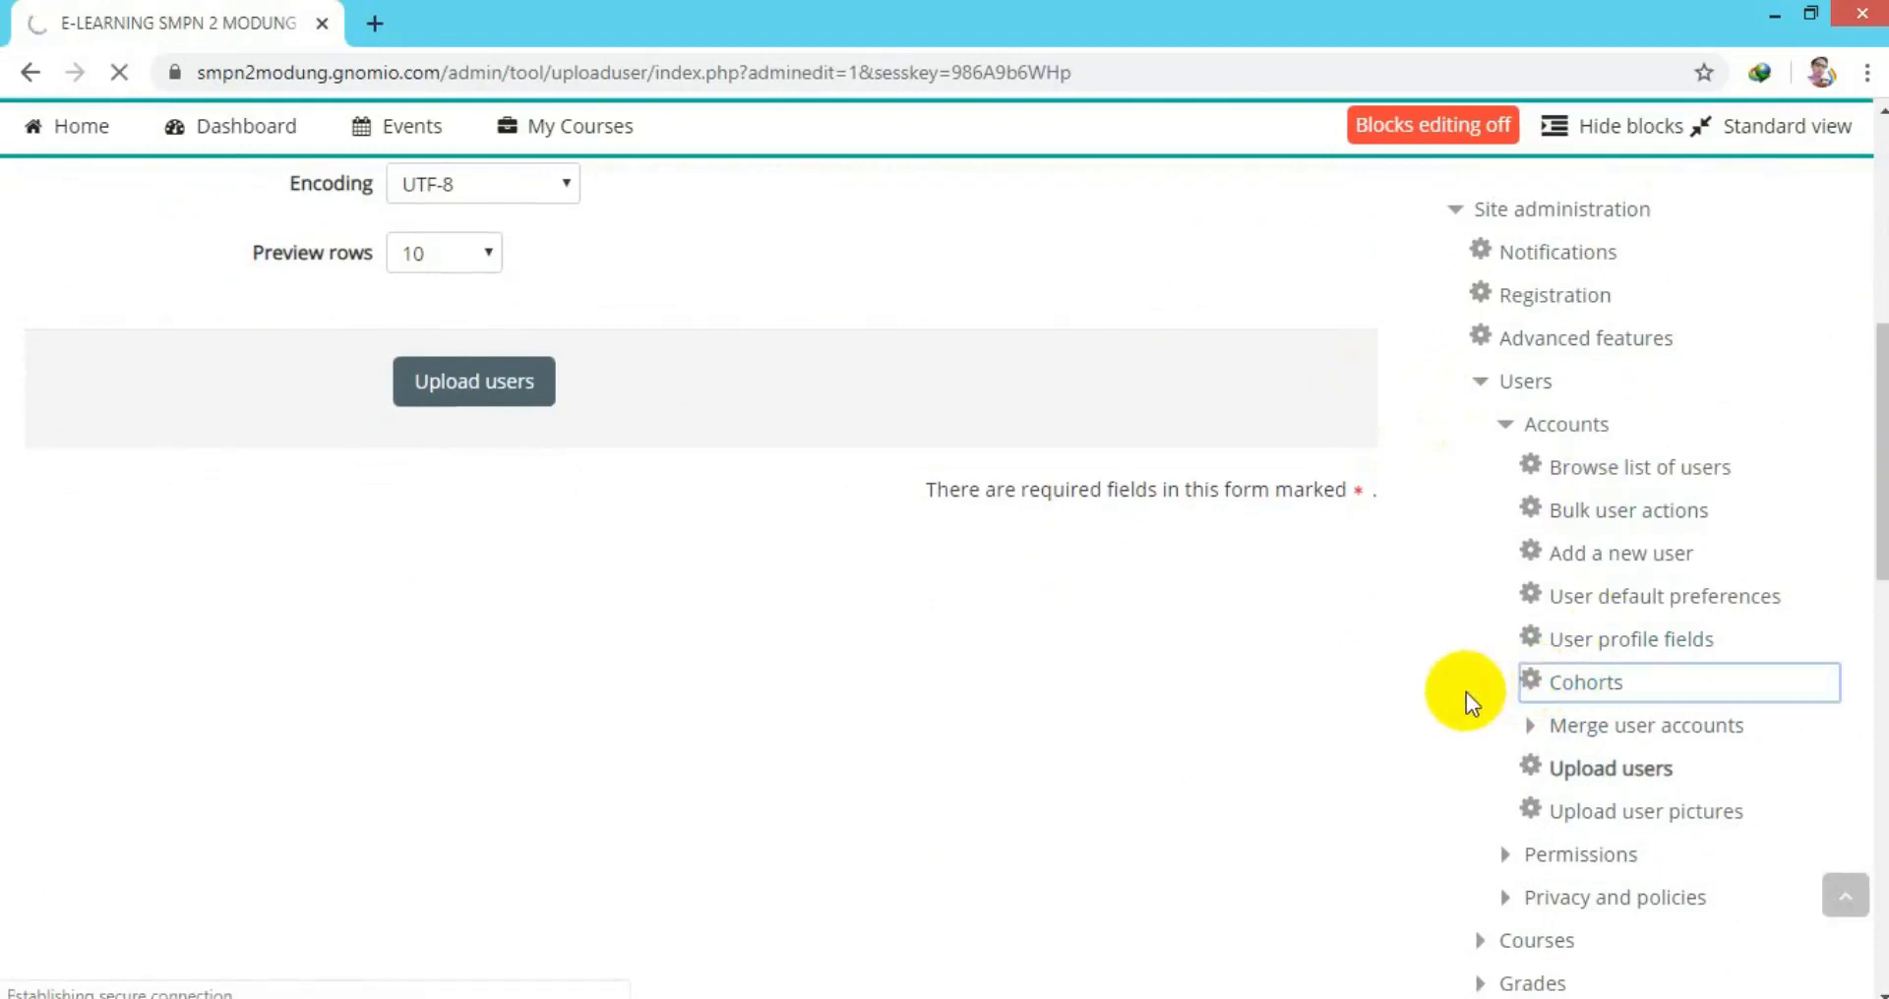
pyautogui.moveTo(1868, 316); pyautogui.dragTo(1878, 409)
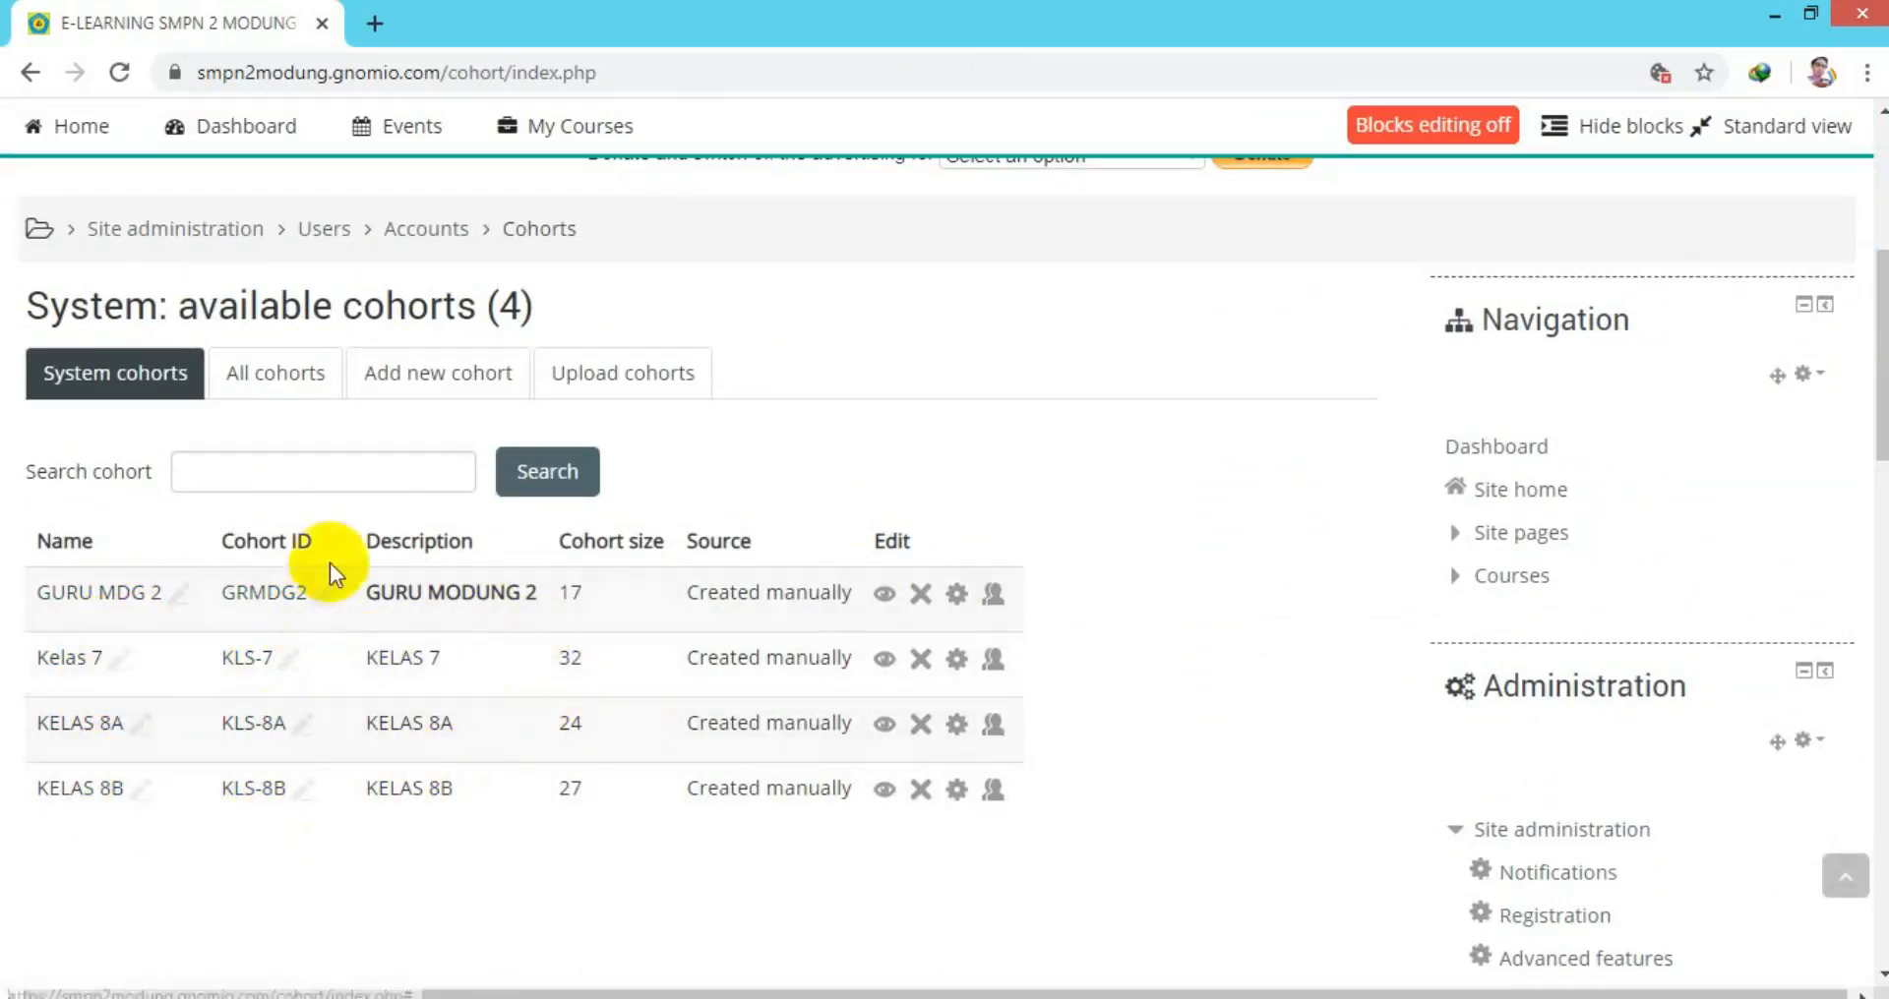
pyautogui.click(414, 394)
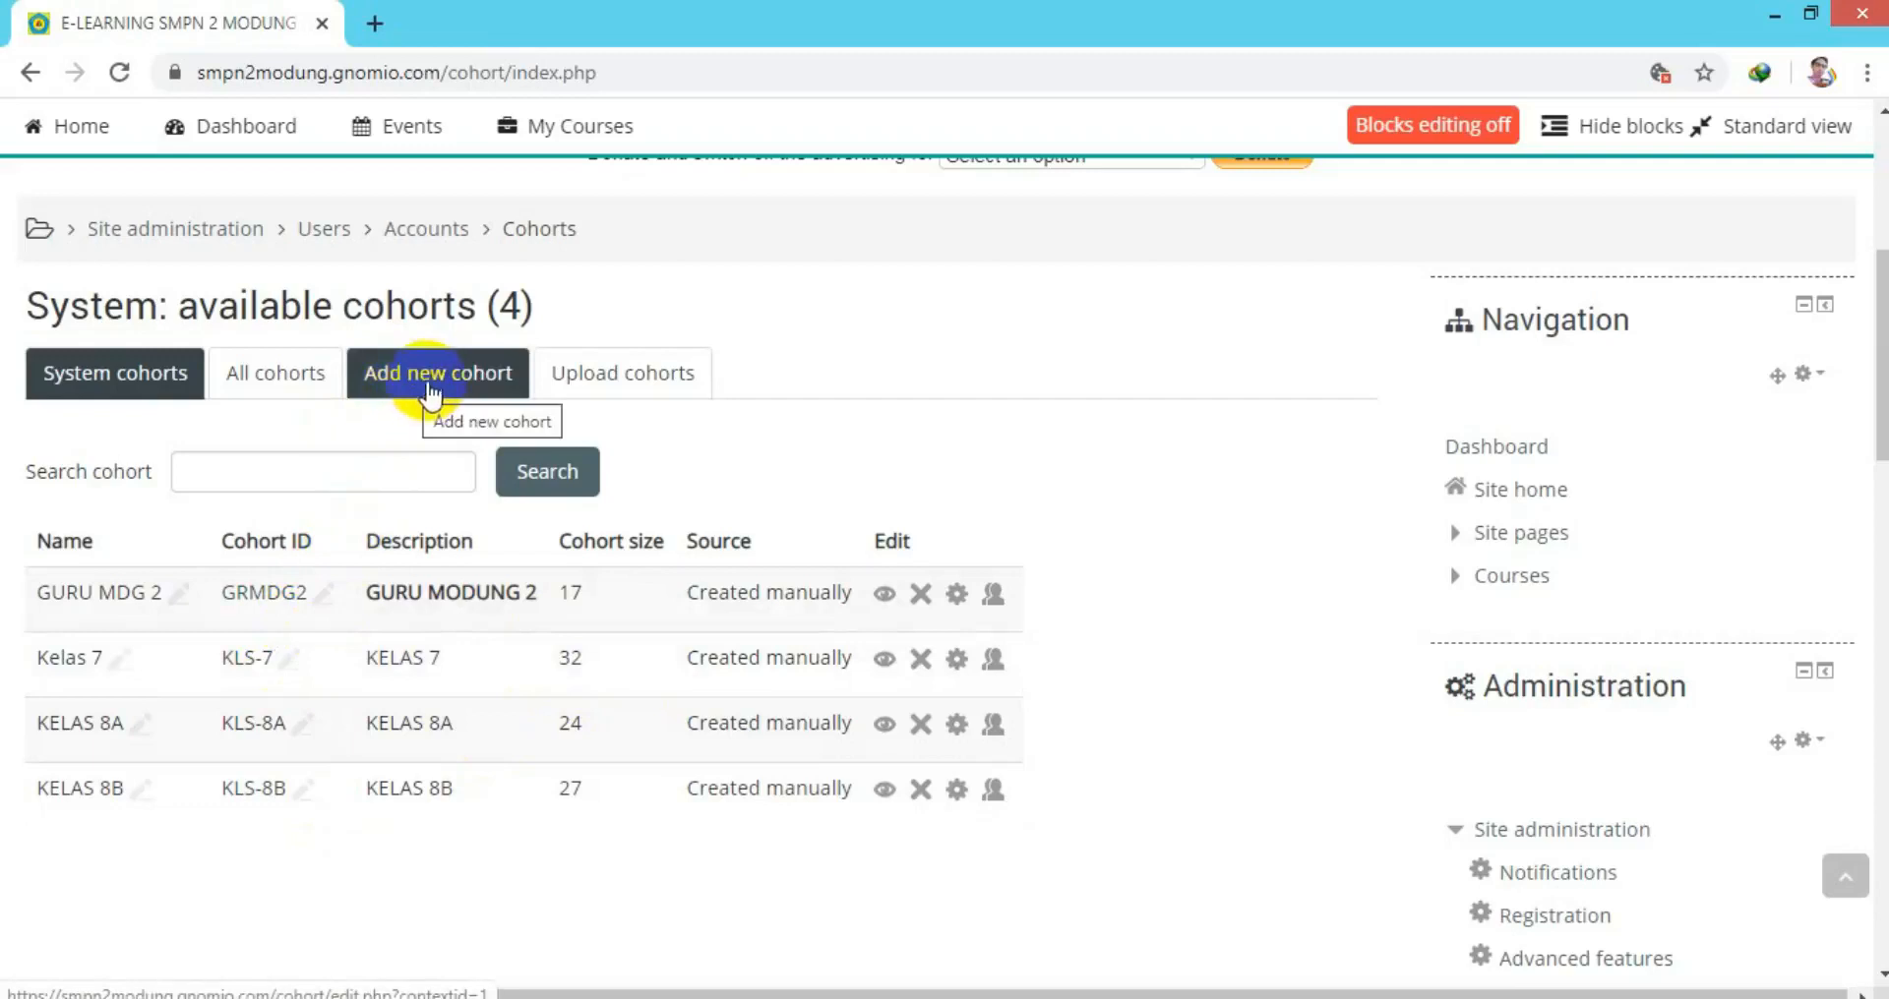
pyautogui.click(479, 611)
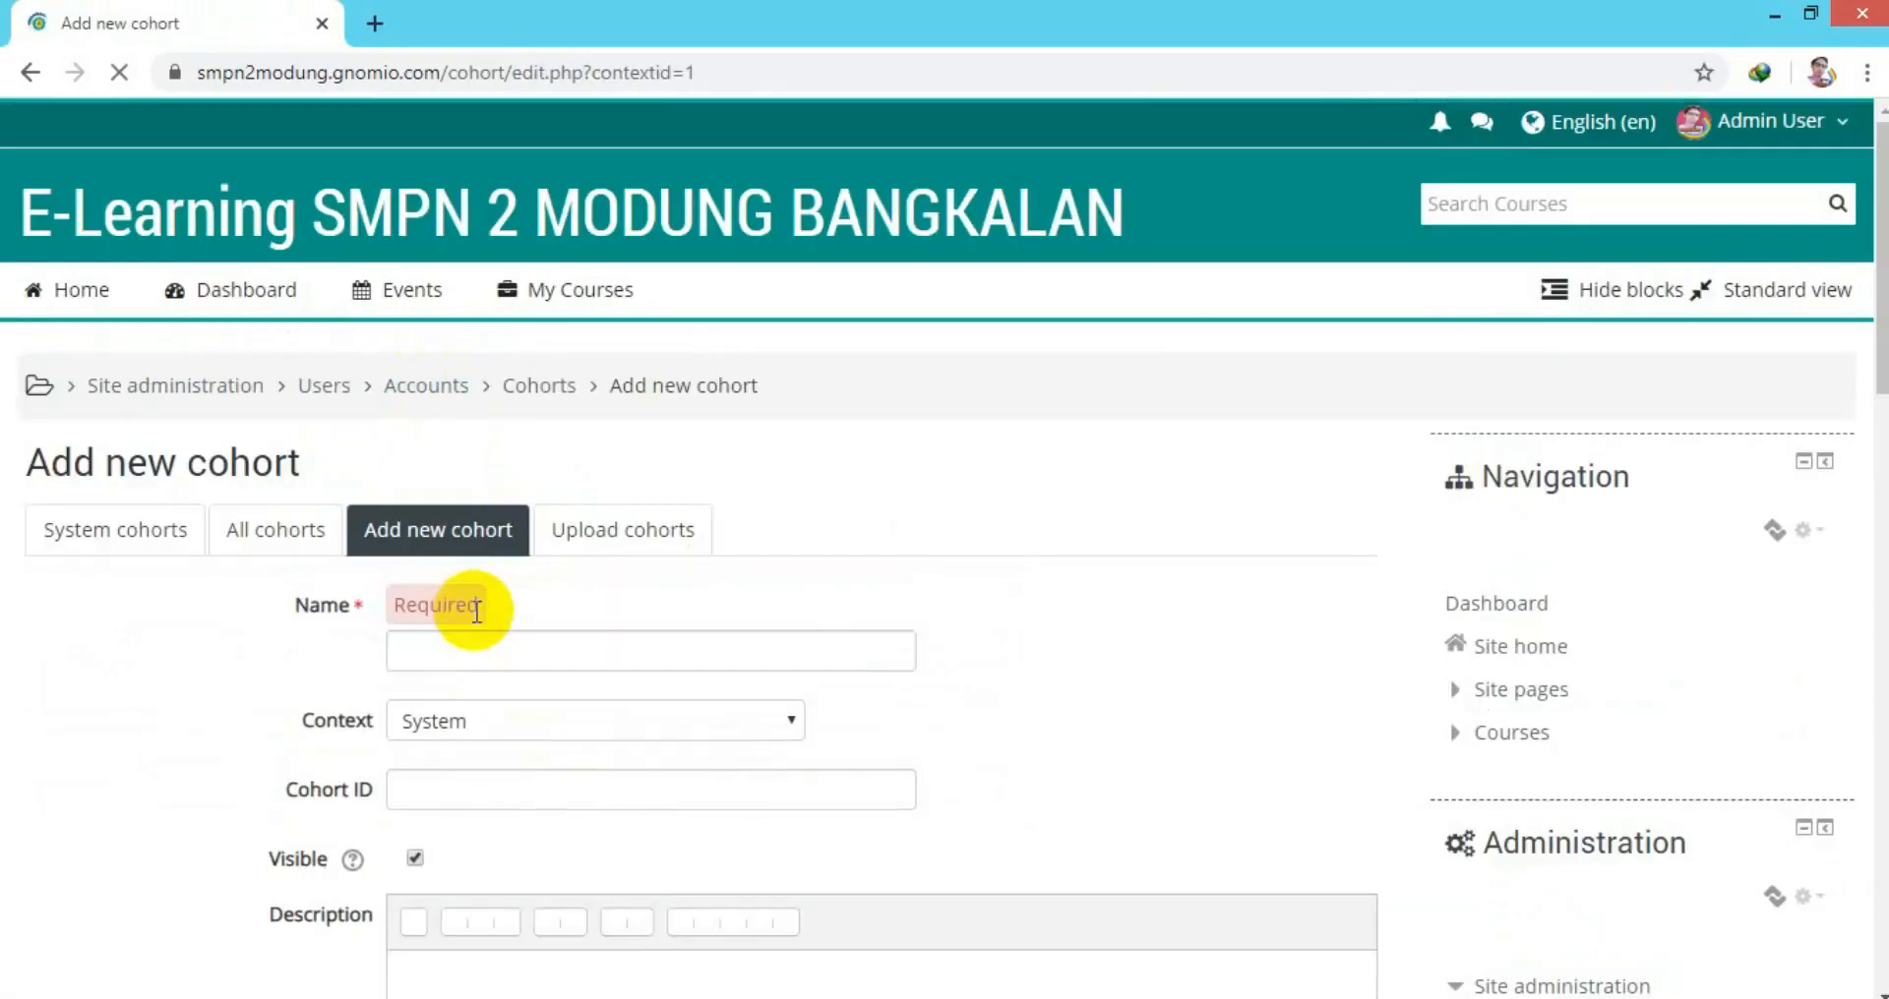
pyautogui.click(503, 658)
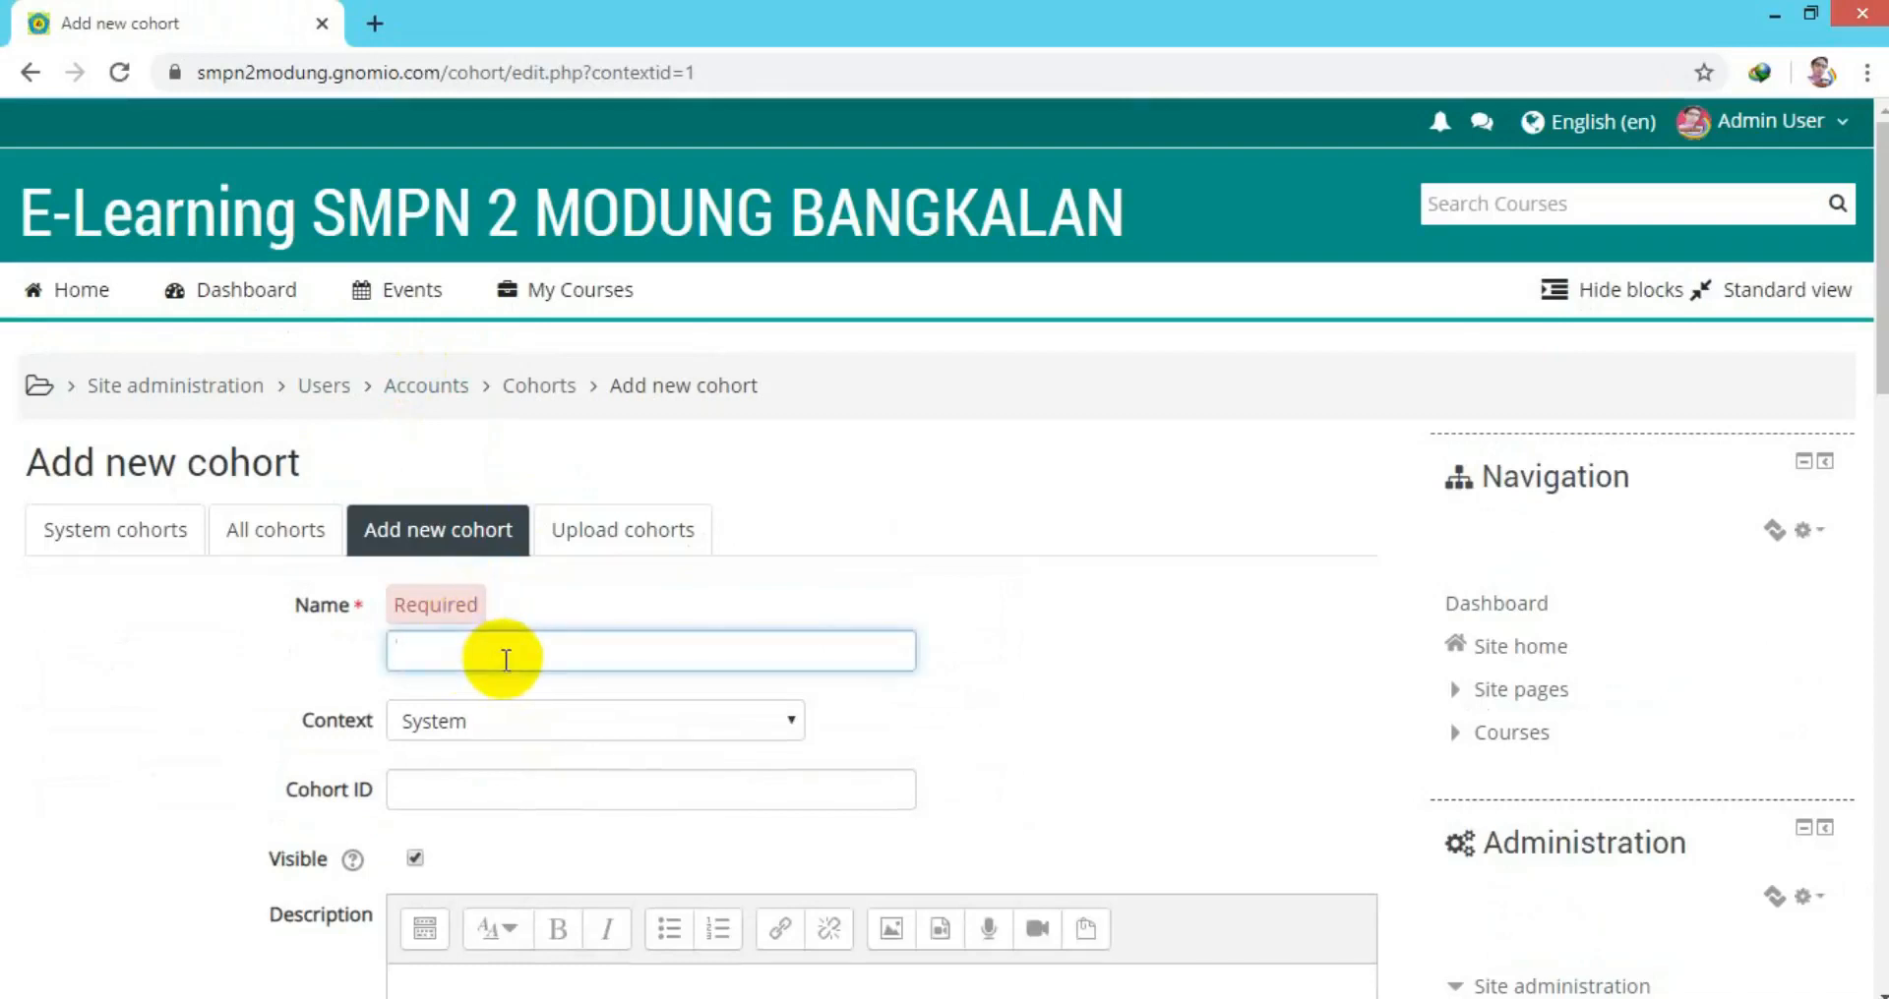
pyautogui.write('KELAS 9 MODUNG20')
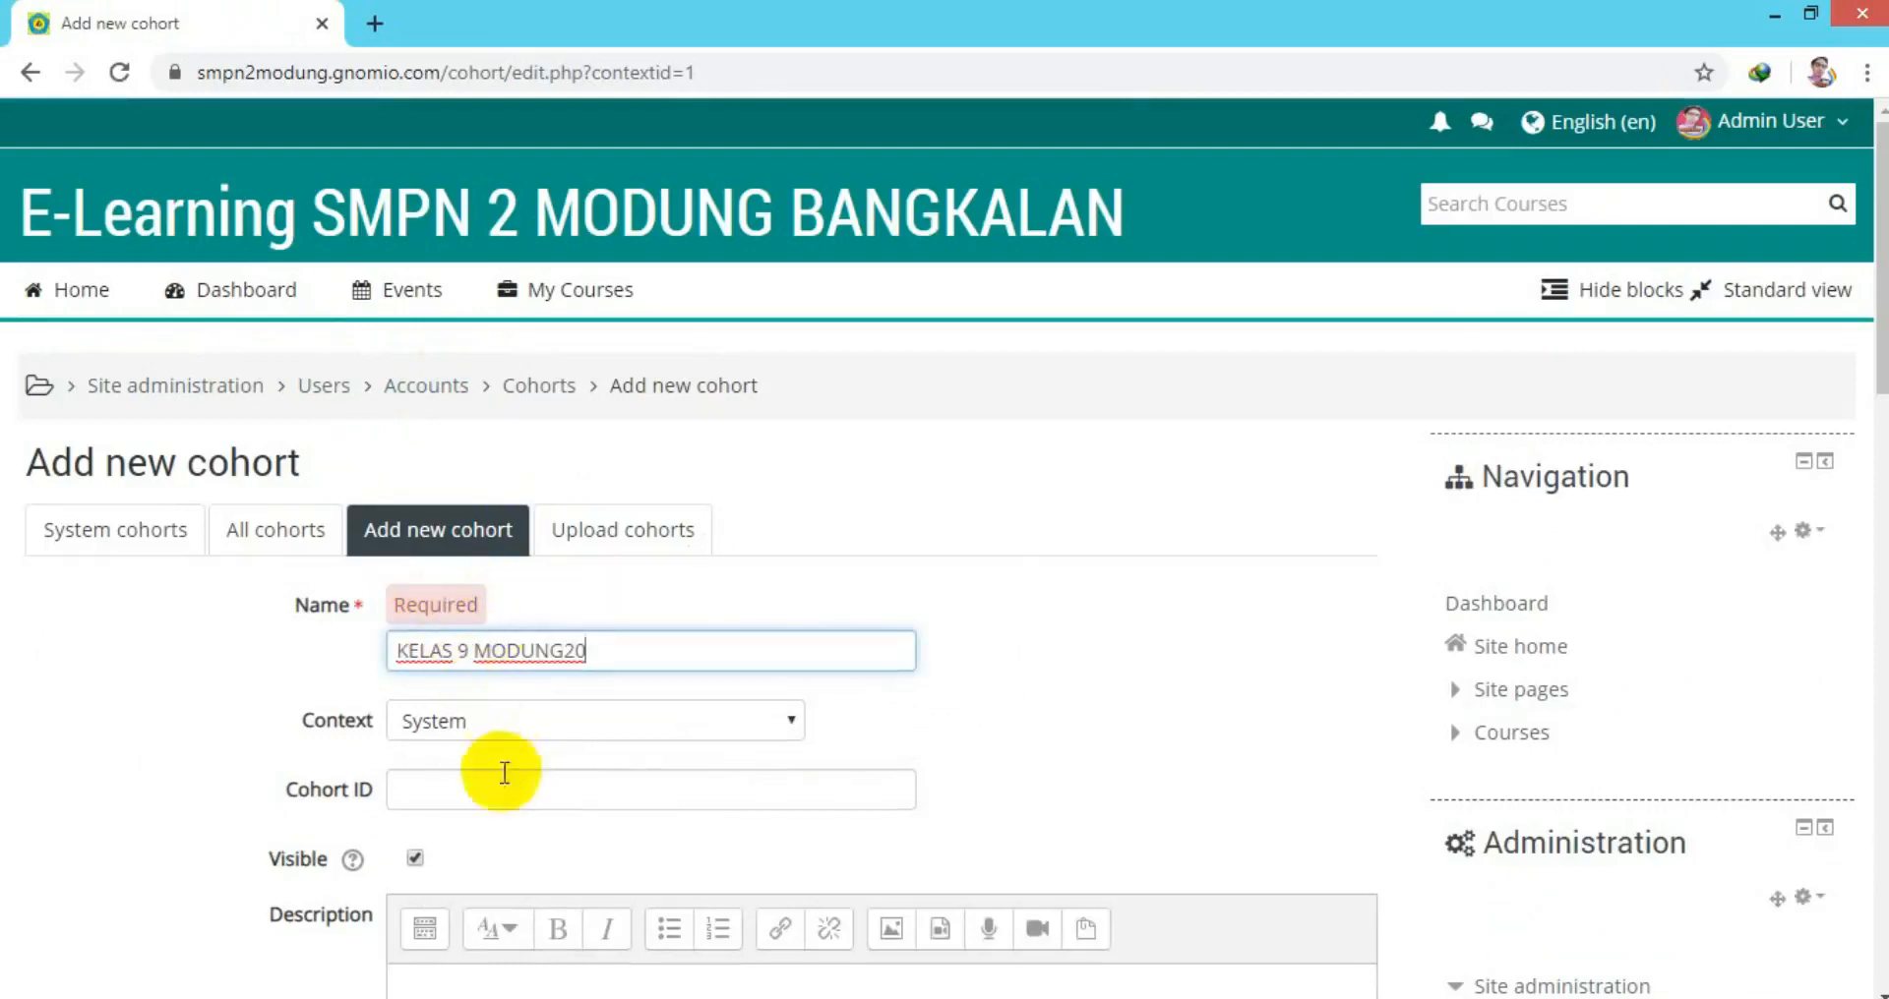
pyautogui.click(496, 779)
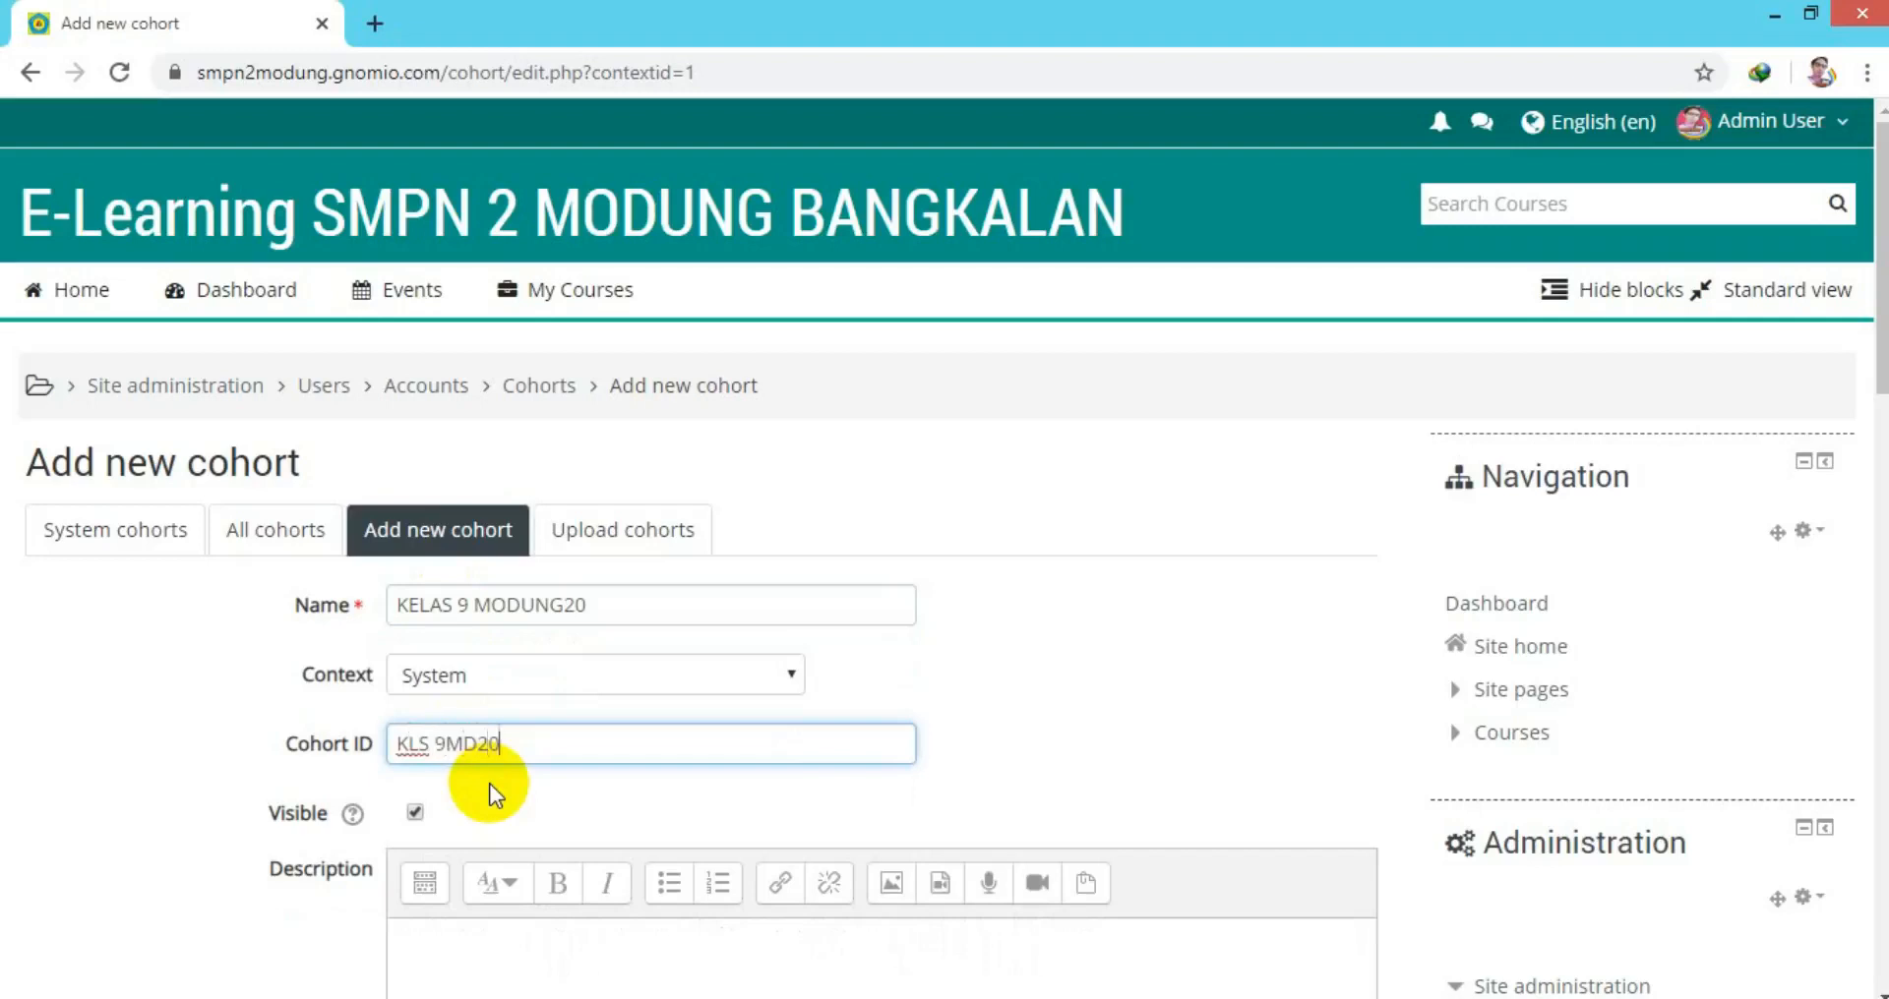
pyautogui.moveTo(1881, 375); pyautogui.dragTo(1846, 535)
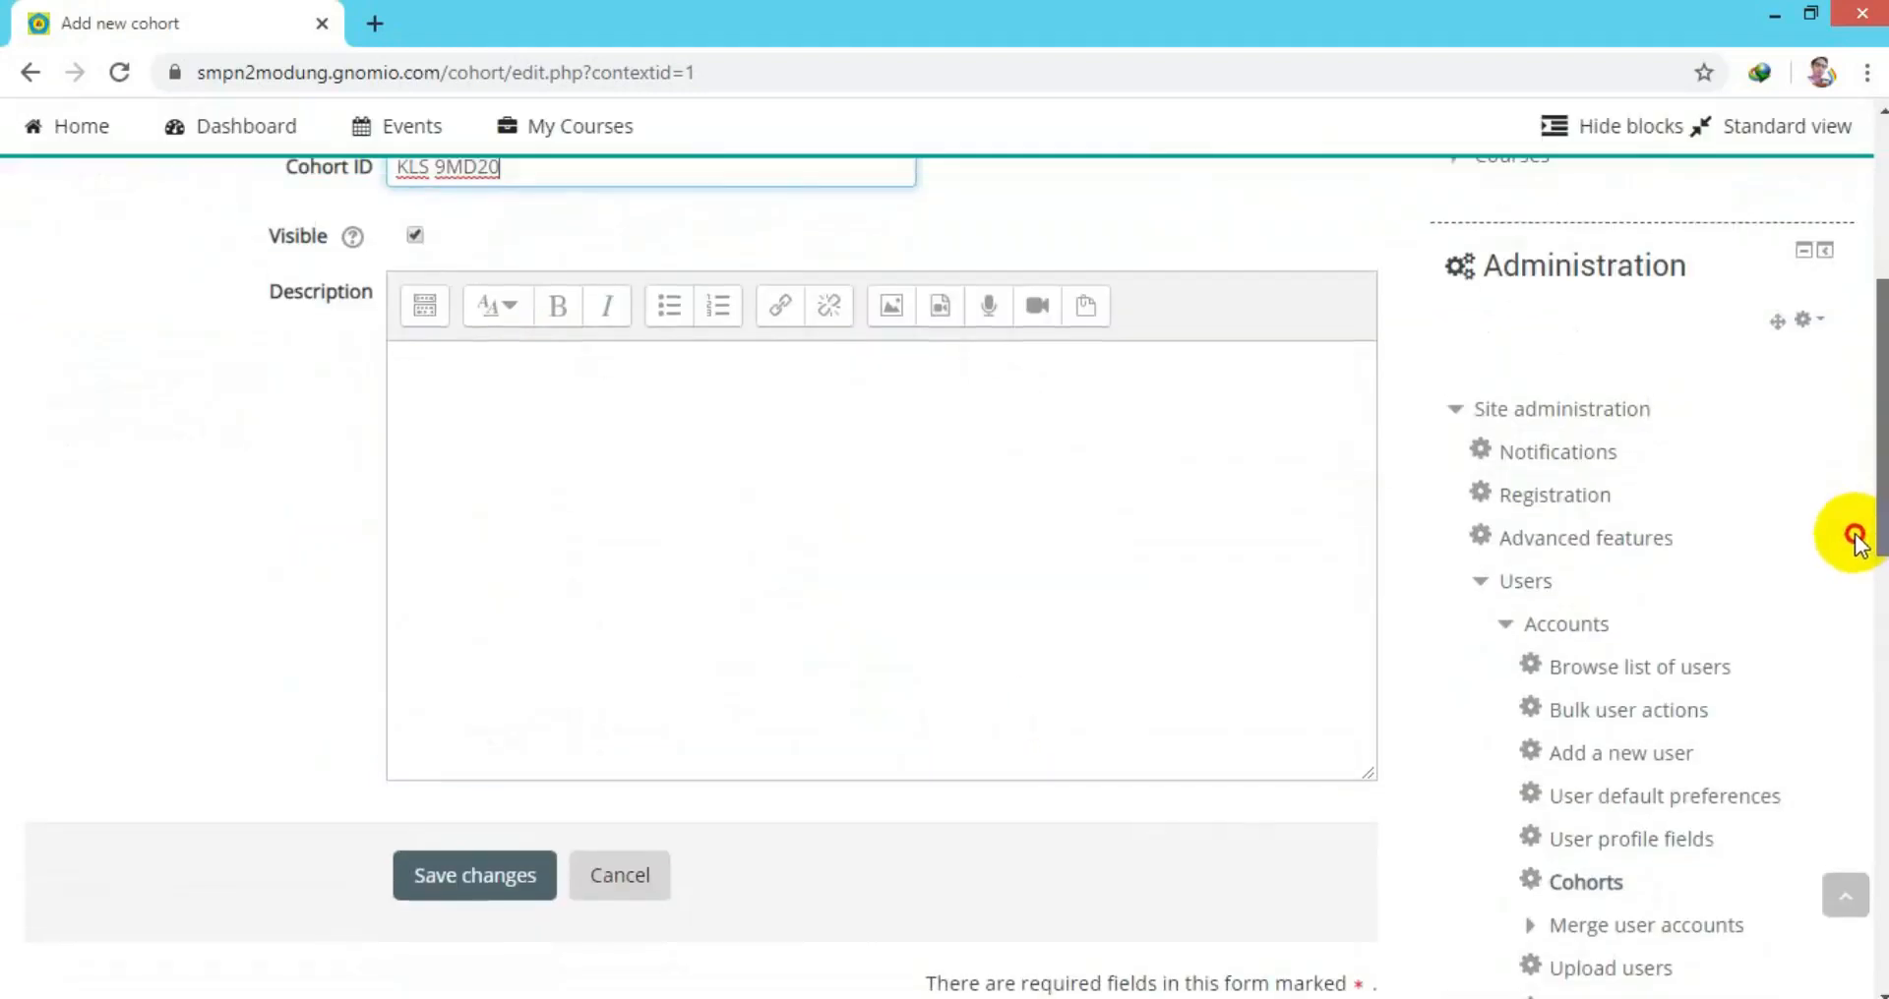
pyautogui.click(528, 876)
pyautogui.scroll(-5, 1874, 462)
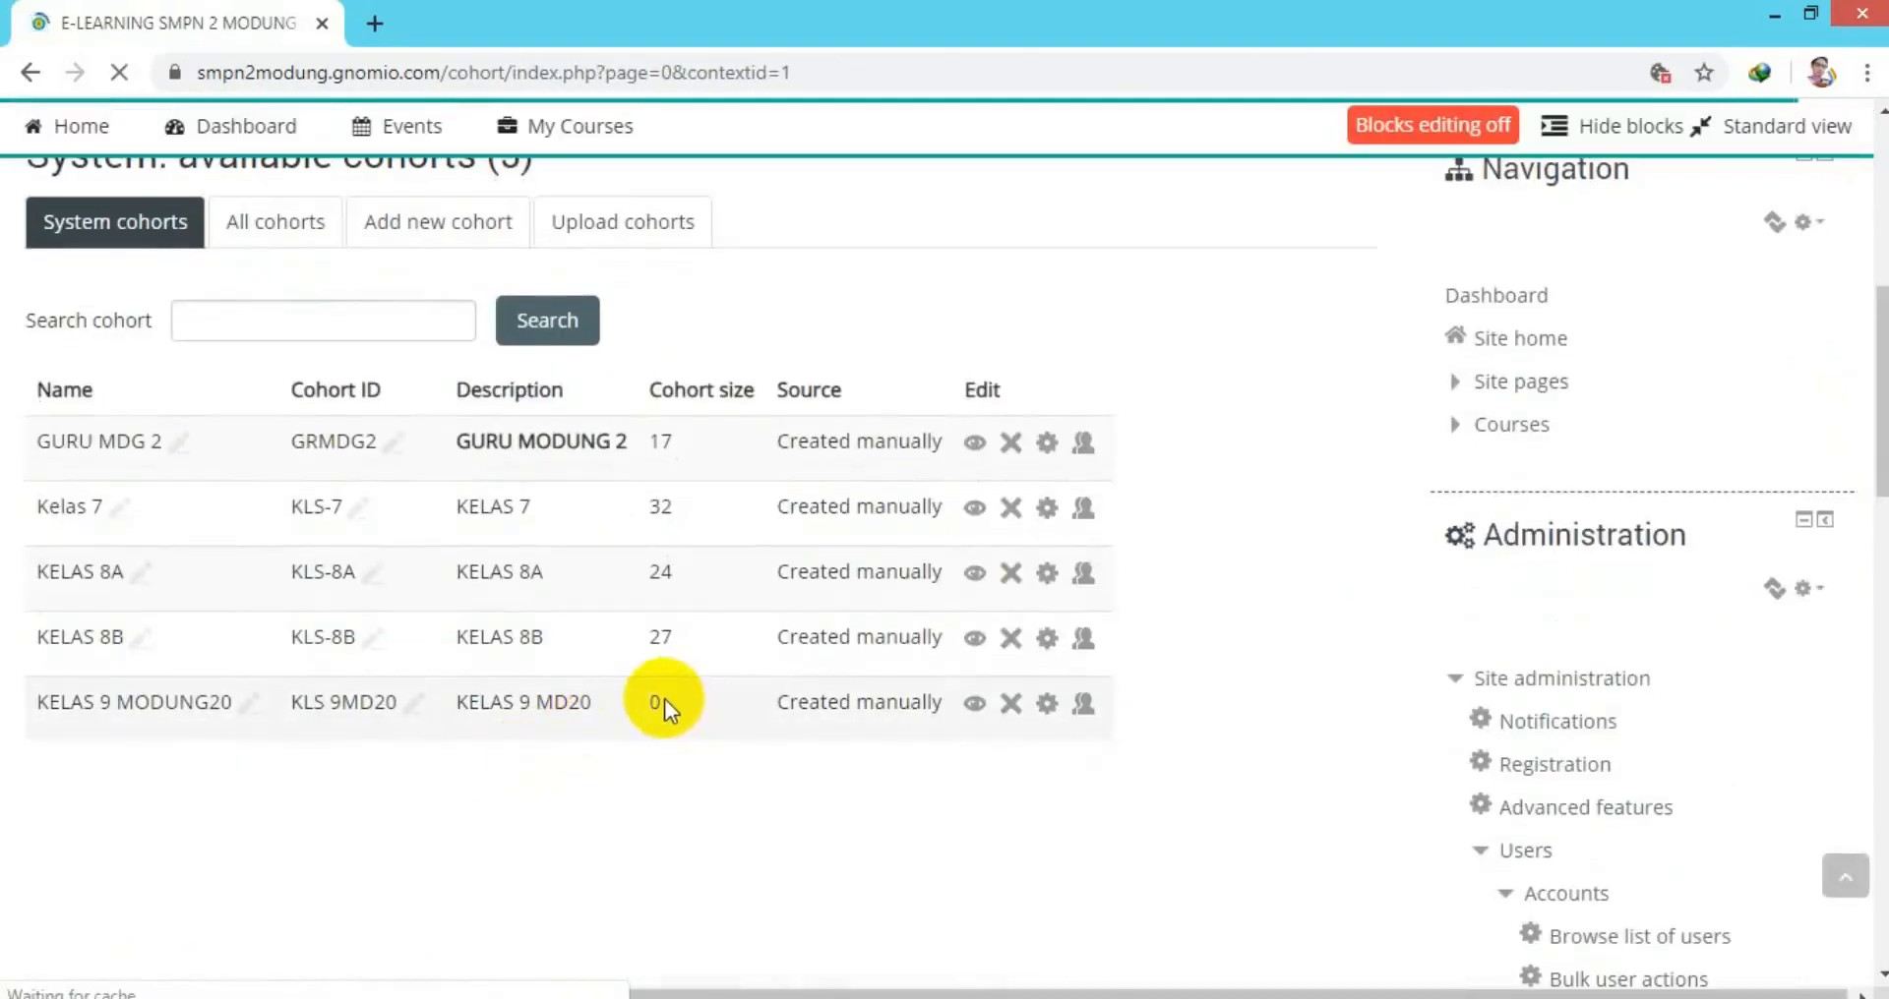
# Search potential users for '91', select all matching students and add them to KELAS 9 MODUNG20.
pyautogui.click(1086, 707)
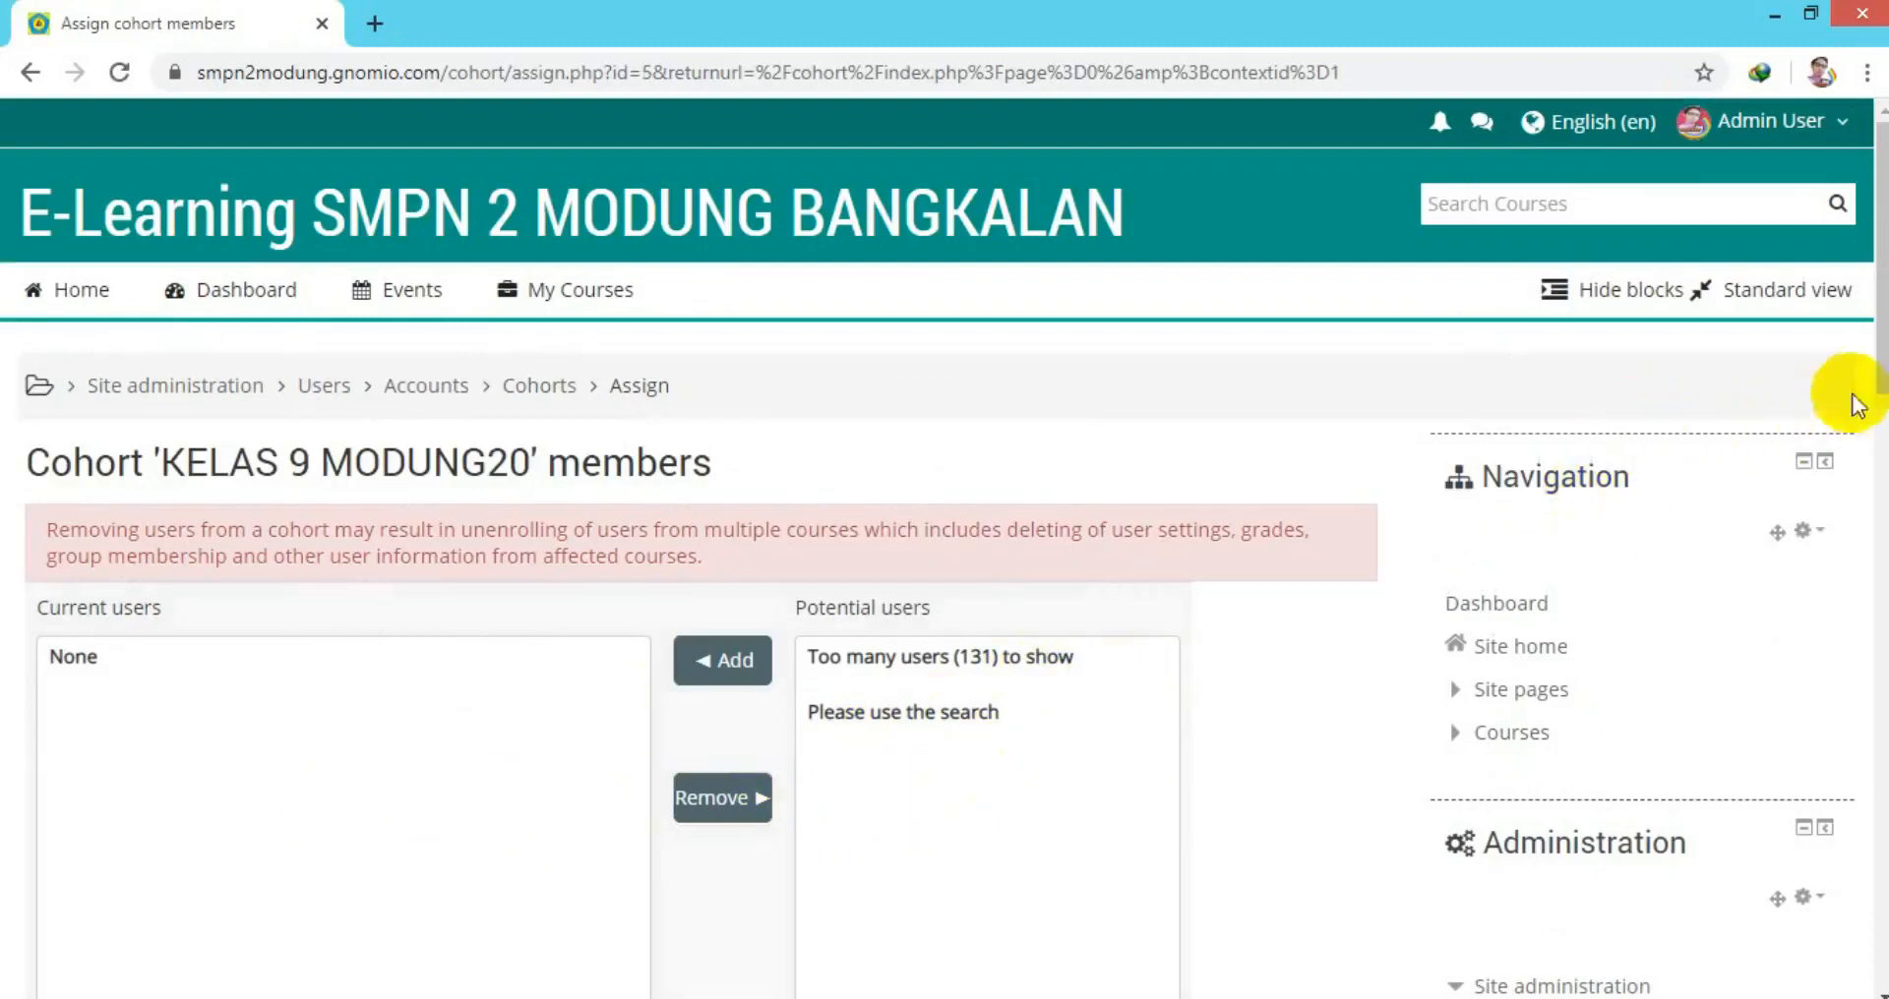
pyautogui.moveTo(1878, 393); pyautogui.dragTo(1876, 493)
pyautogui.click(876, 805)
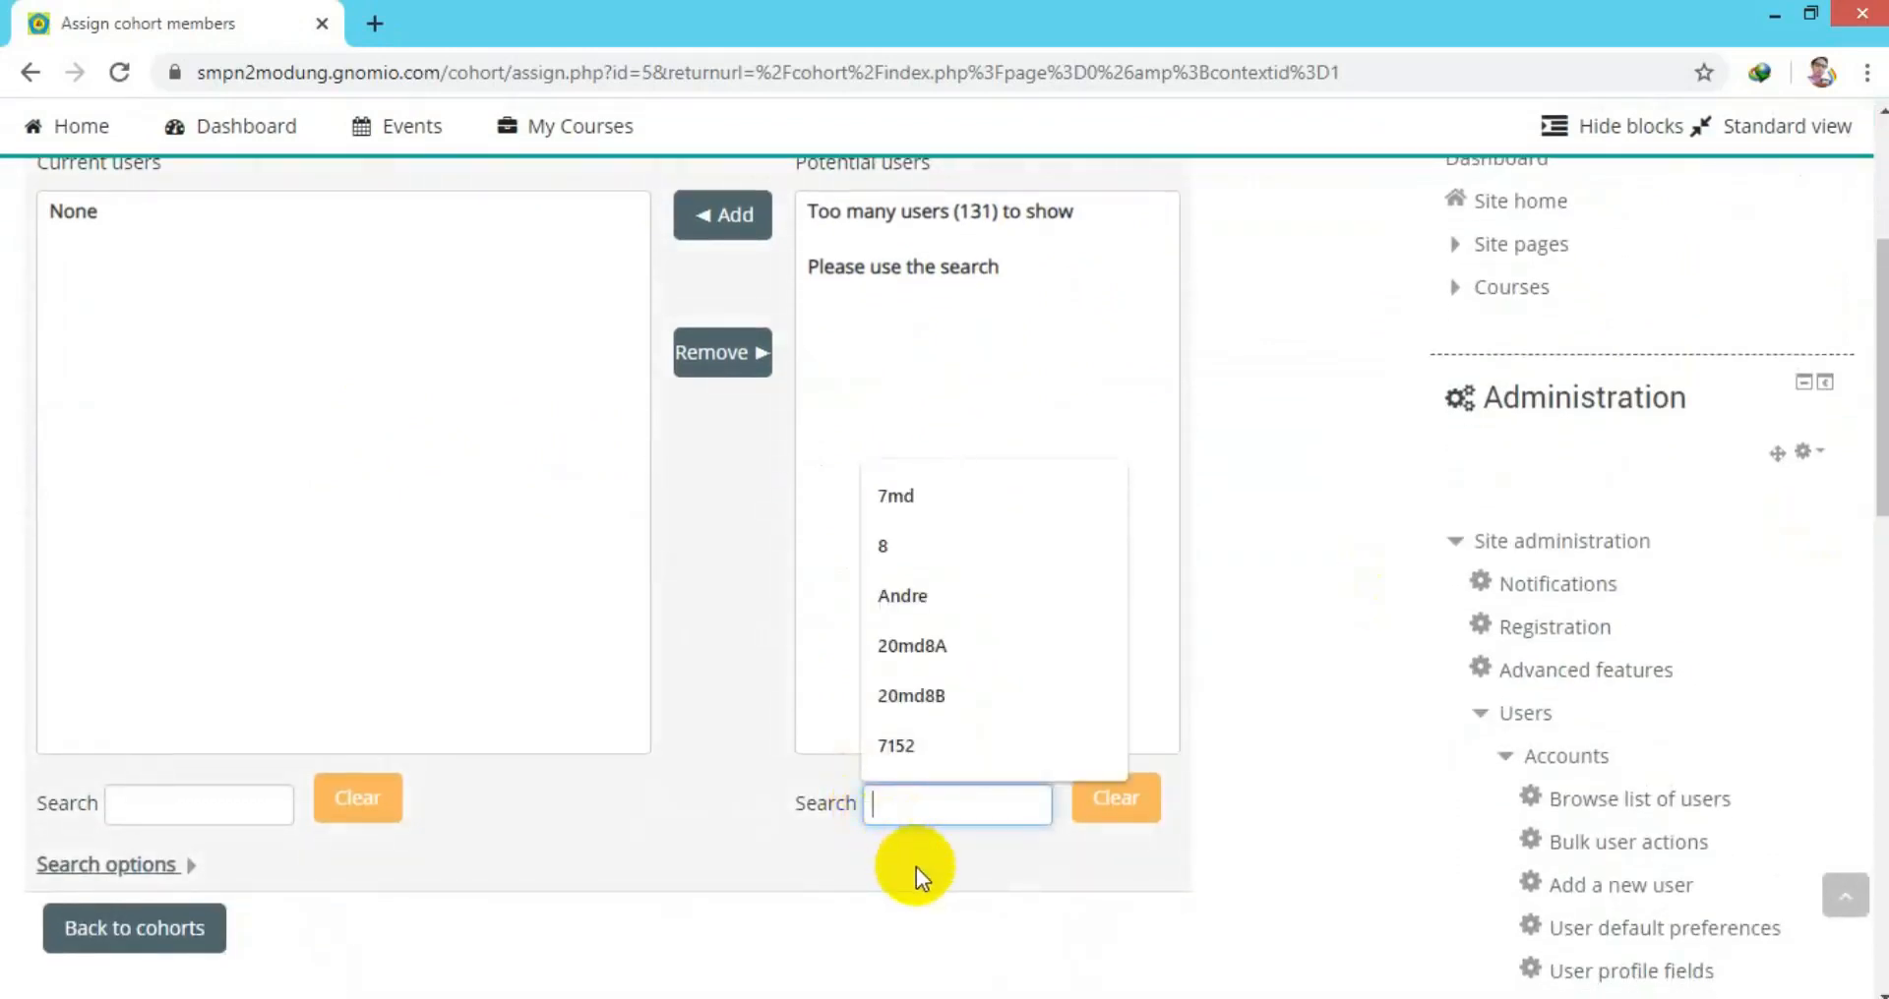
pyautogui.write('91')
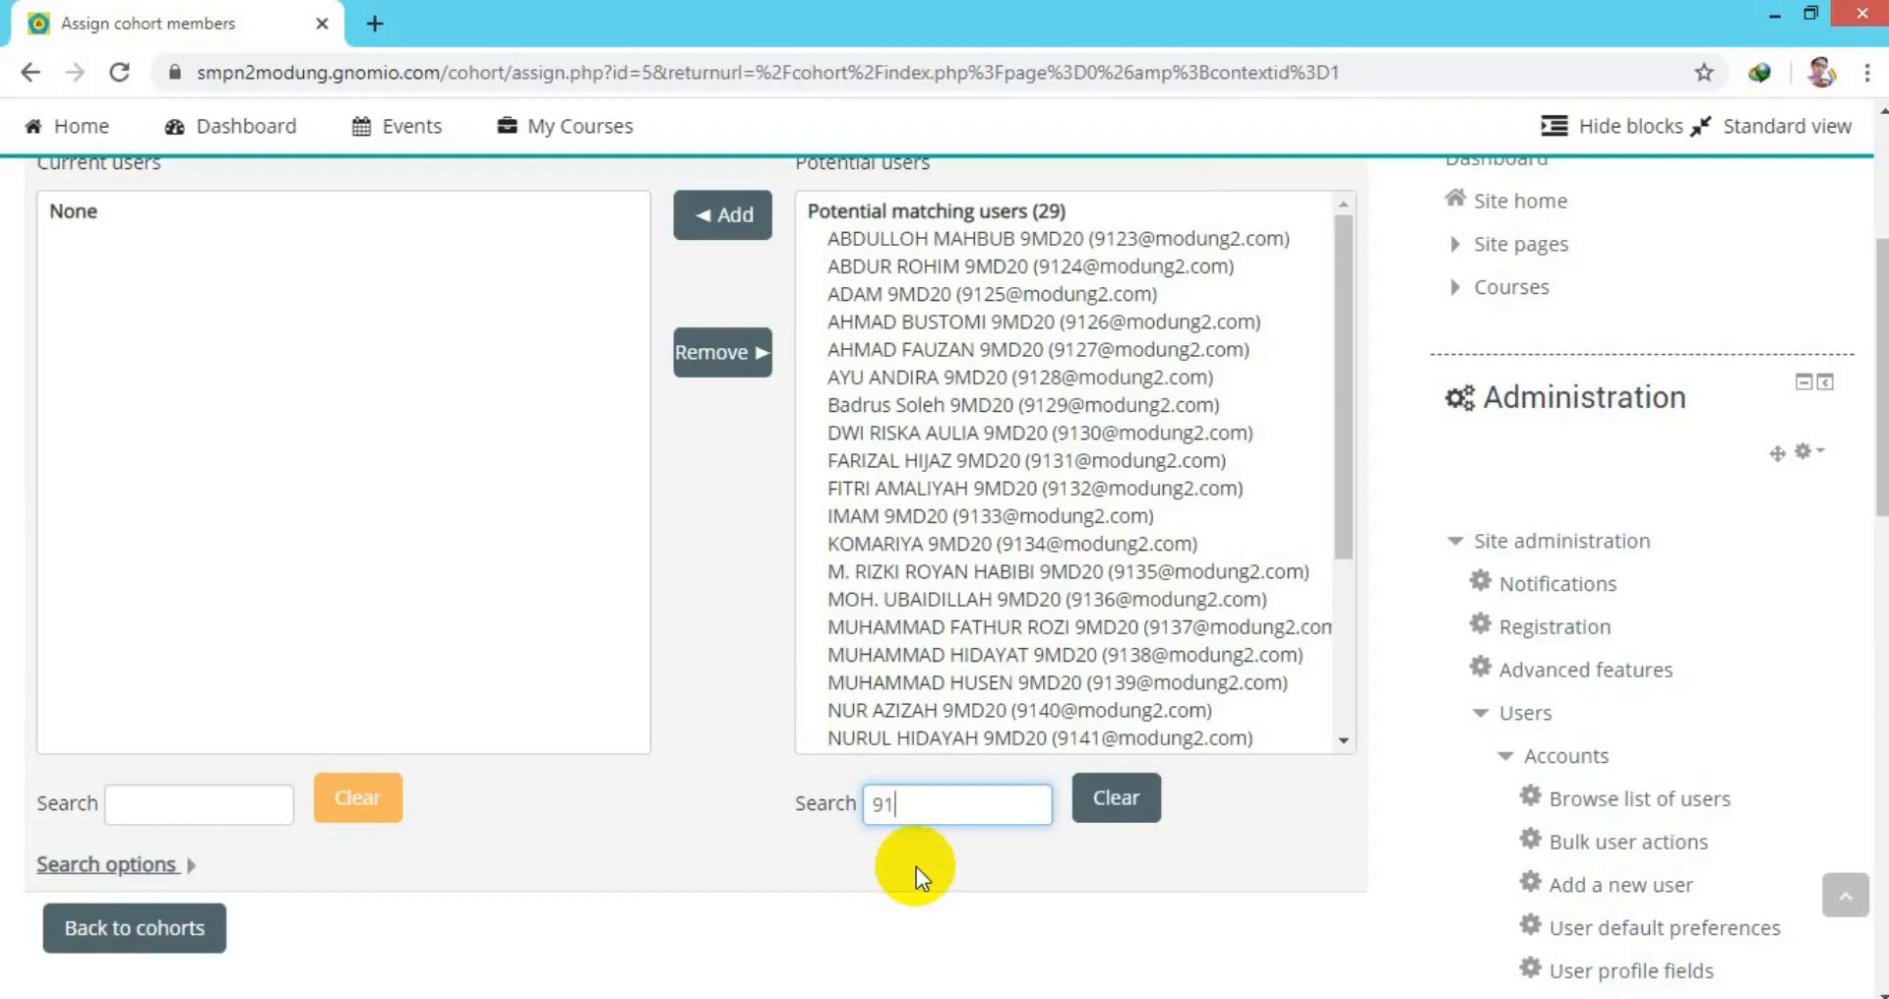
pyautogui.click(976, 241)
pyautogui.keyDown('shift'); pyautogui.click(997, 278); pyautogui.keyUp('shift')
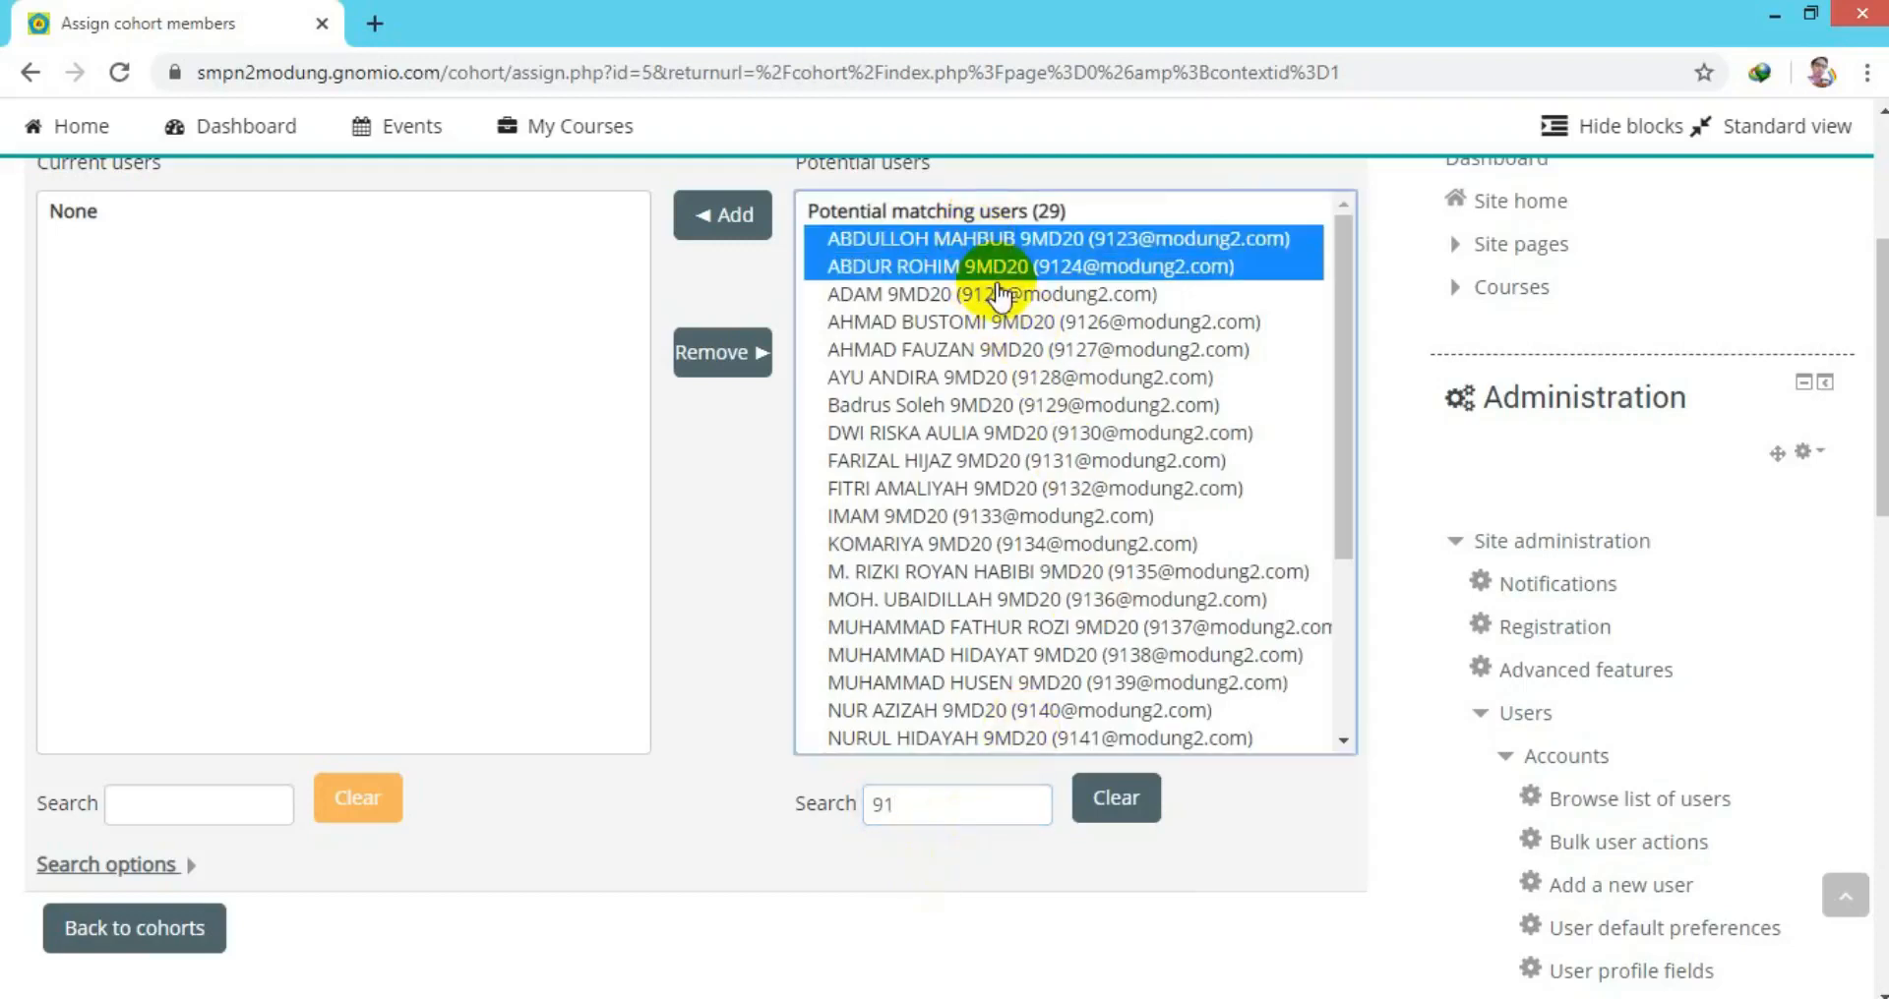
pyautogui.hotkey('shift', 'Down')
pyautogui.hotkey('shift', 'Down')
pyautogui.hotkey('shift', 'Down')
pyautogui.hotkey('shift', 'Down')
pyautogui.hotkey('shift', 'Down')
pyautogui.hotkey('shift', 'Down')
pyautogui.hotkey('shift', 'Down')
pyautogui.hotkey('shift', 'Down')
pyautogui.hotkey('shift', 'Down')
pyautogui.hotkey('shift', 'Down')
pyautogui.hotkey('shift', 'Down')
pyautogui.hotkey('shift', 'Down')
pyautogui.hotkey('shift', 'Down')
pyautogui.hotkey('shift', 'Down')
pyautogui.hotkey('shift', 'Down')
pyautogui.hotkey('shift', 'Down')
pyautogui.hotkey('shift', 'Down')
pyautogui.hotkey('shift', 'Down')
pyautogui.hotkey('shift', 'Down')
pyautogui.hotkey('shift', 'Down')
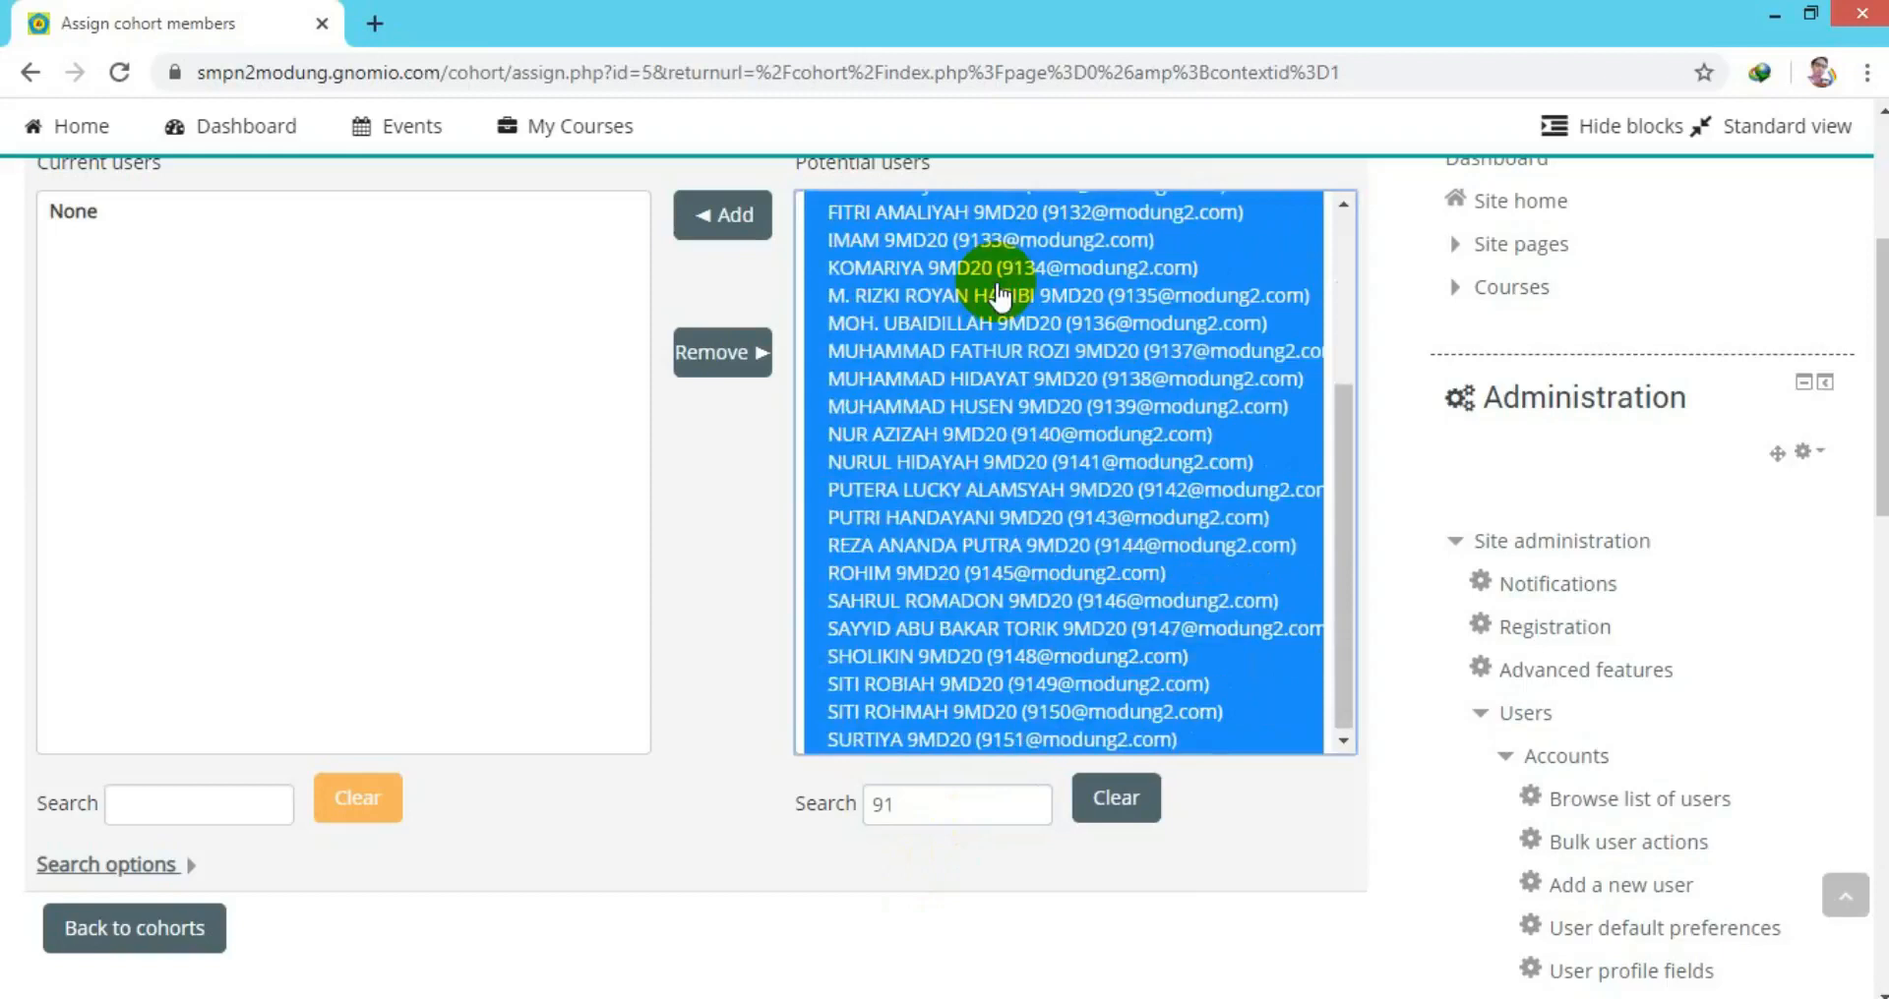
pyautogui.click(715, 222)
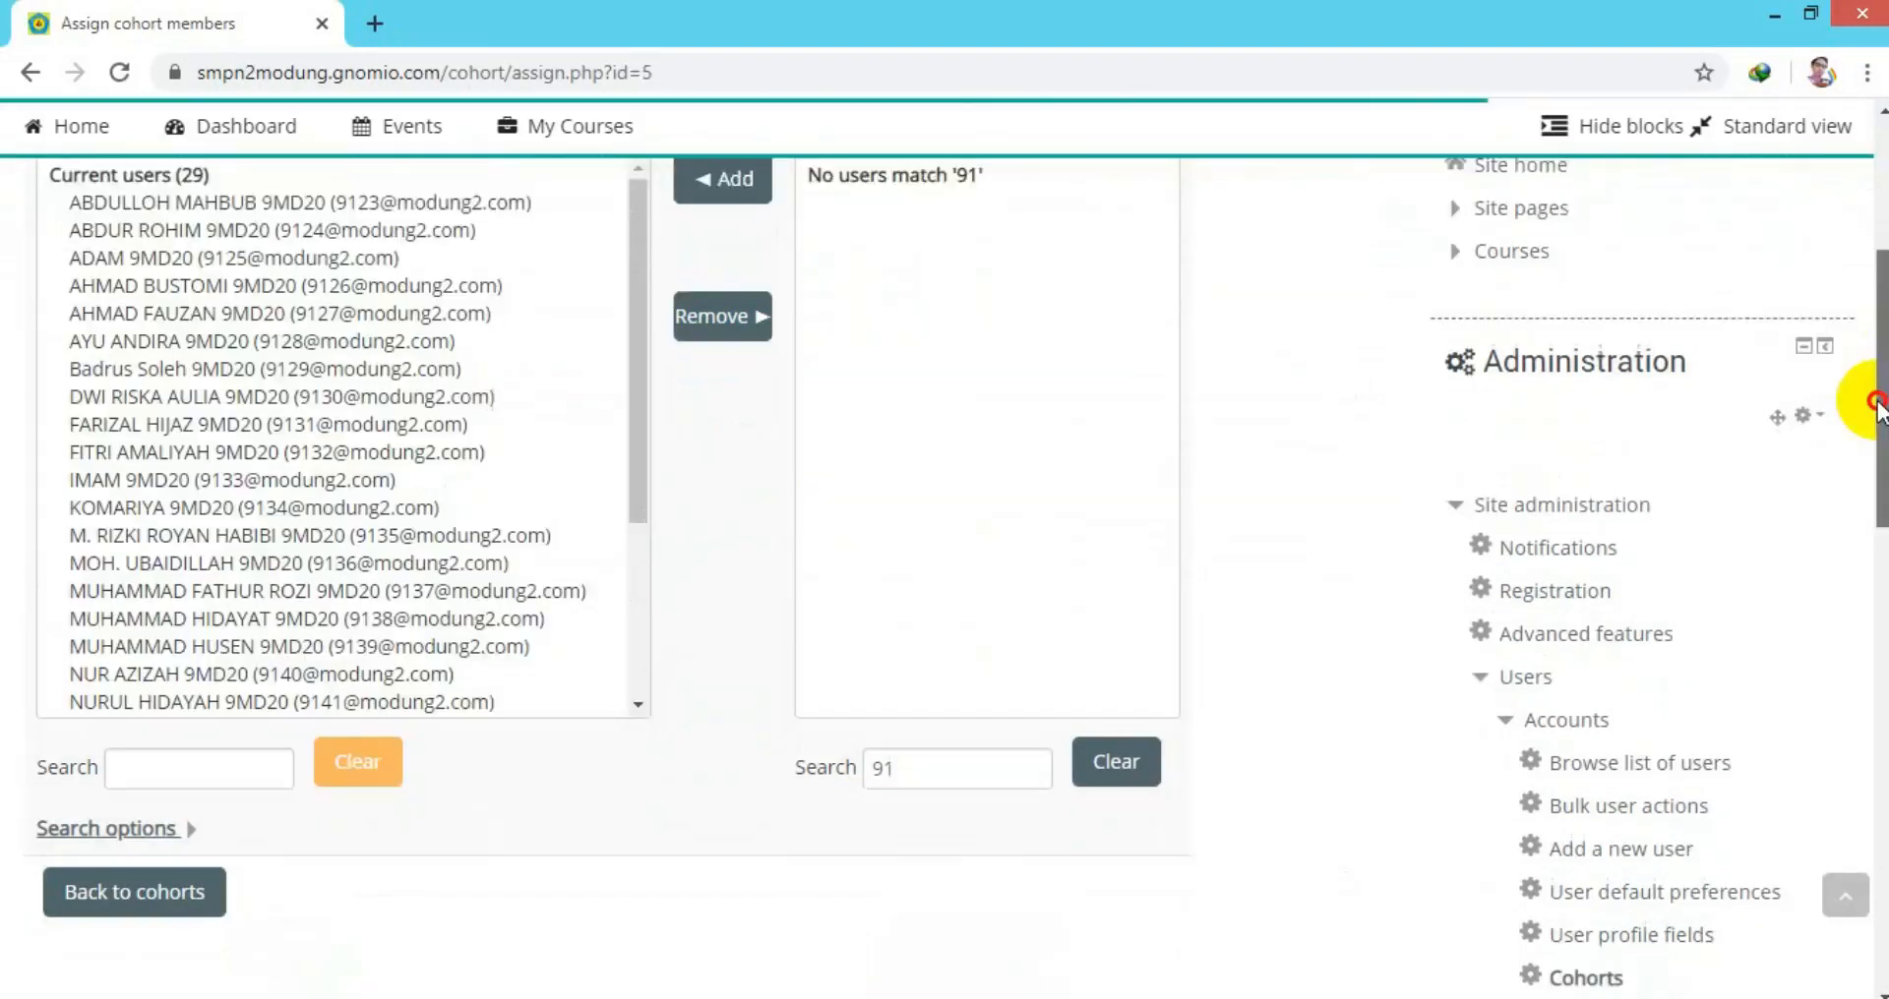
pyautogui.scroll(-3, 1873, 418)
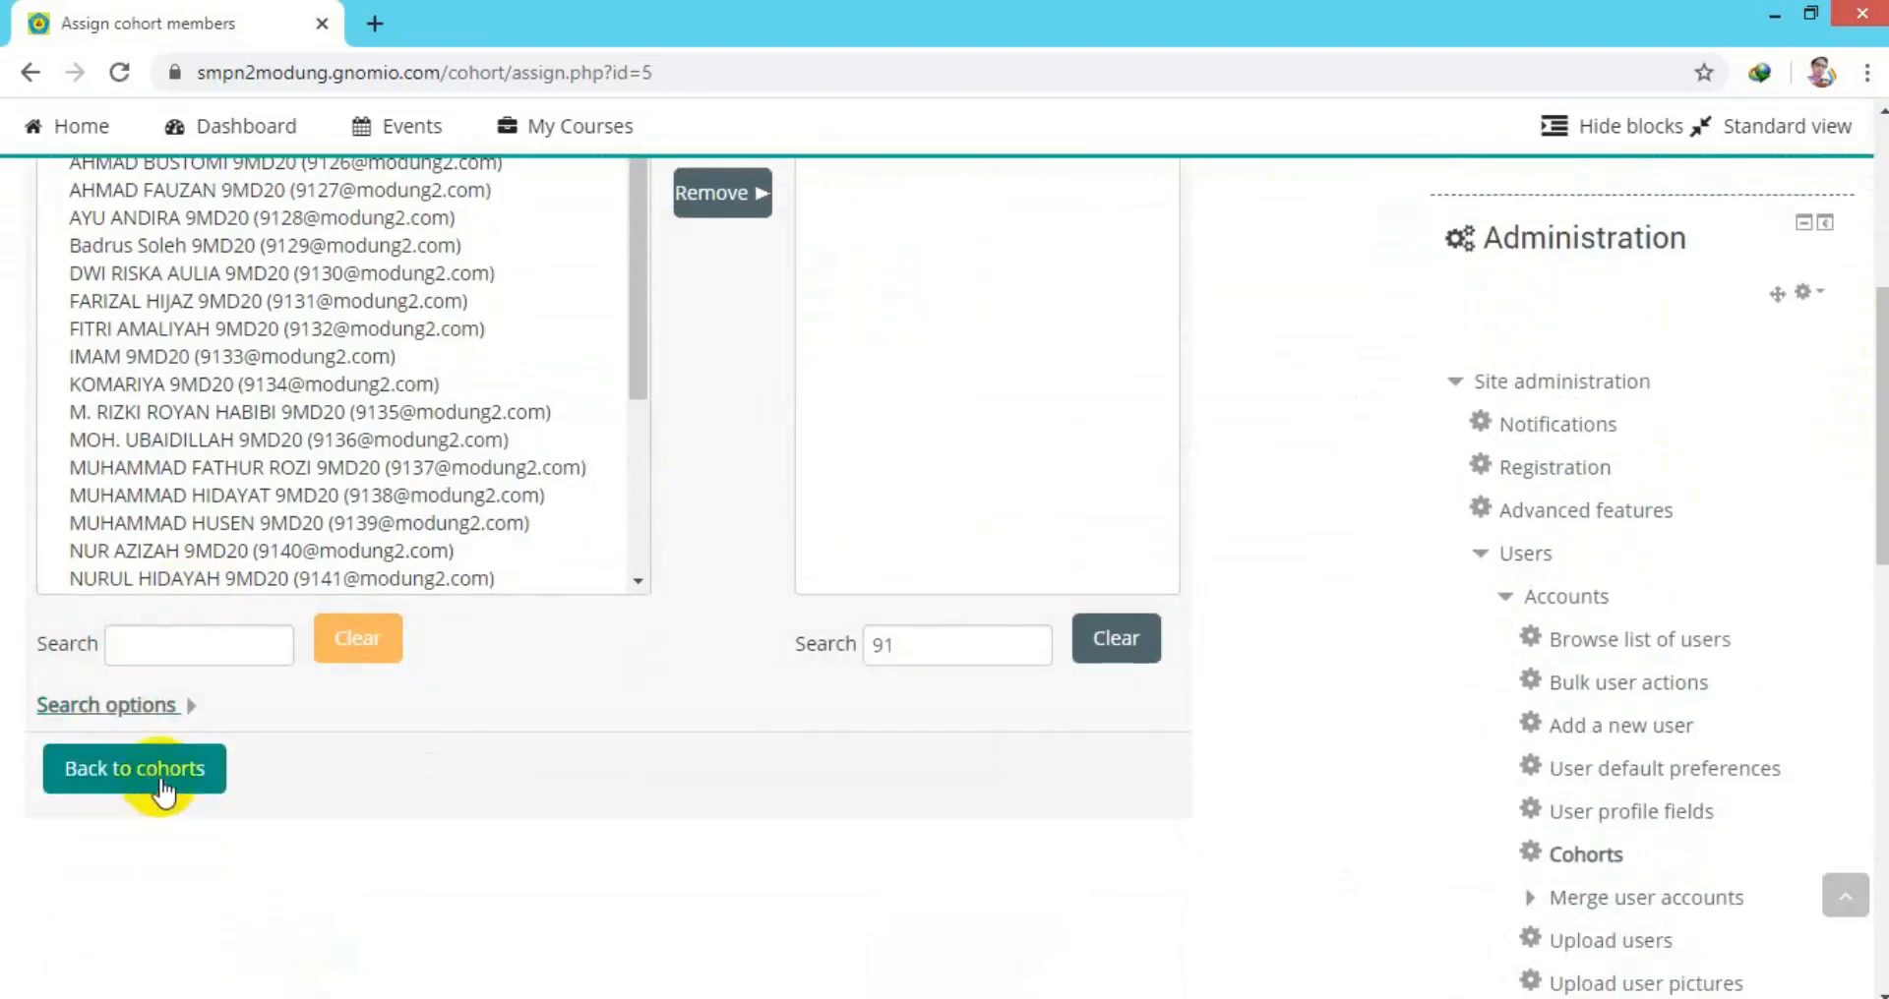
# Check the cohort list shows 29 members, then reopen the KELAS 9 MODUNG20 members page.
pyautogui.click(160, 787)
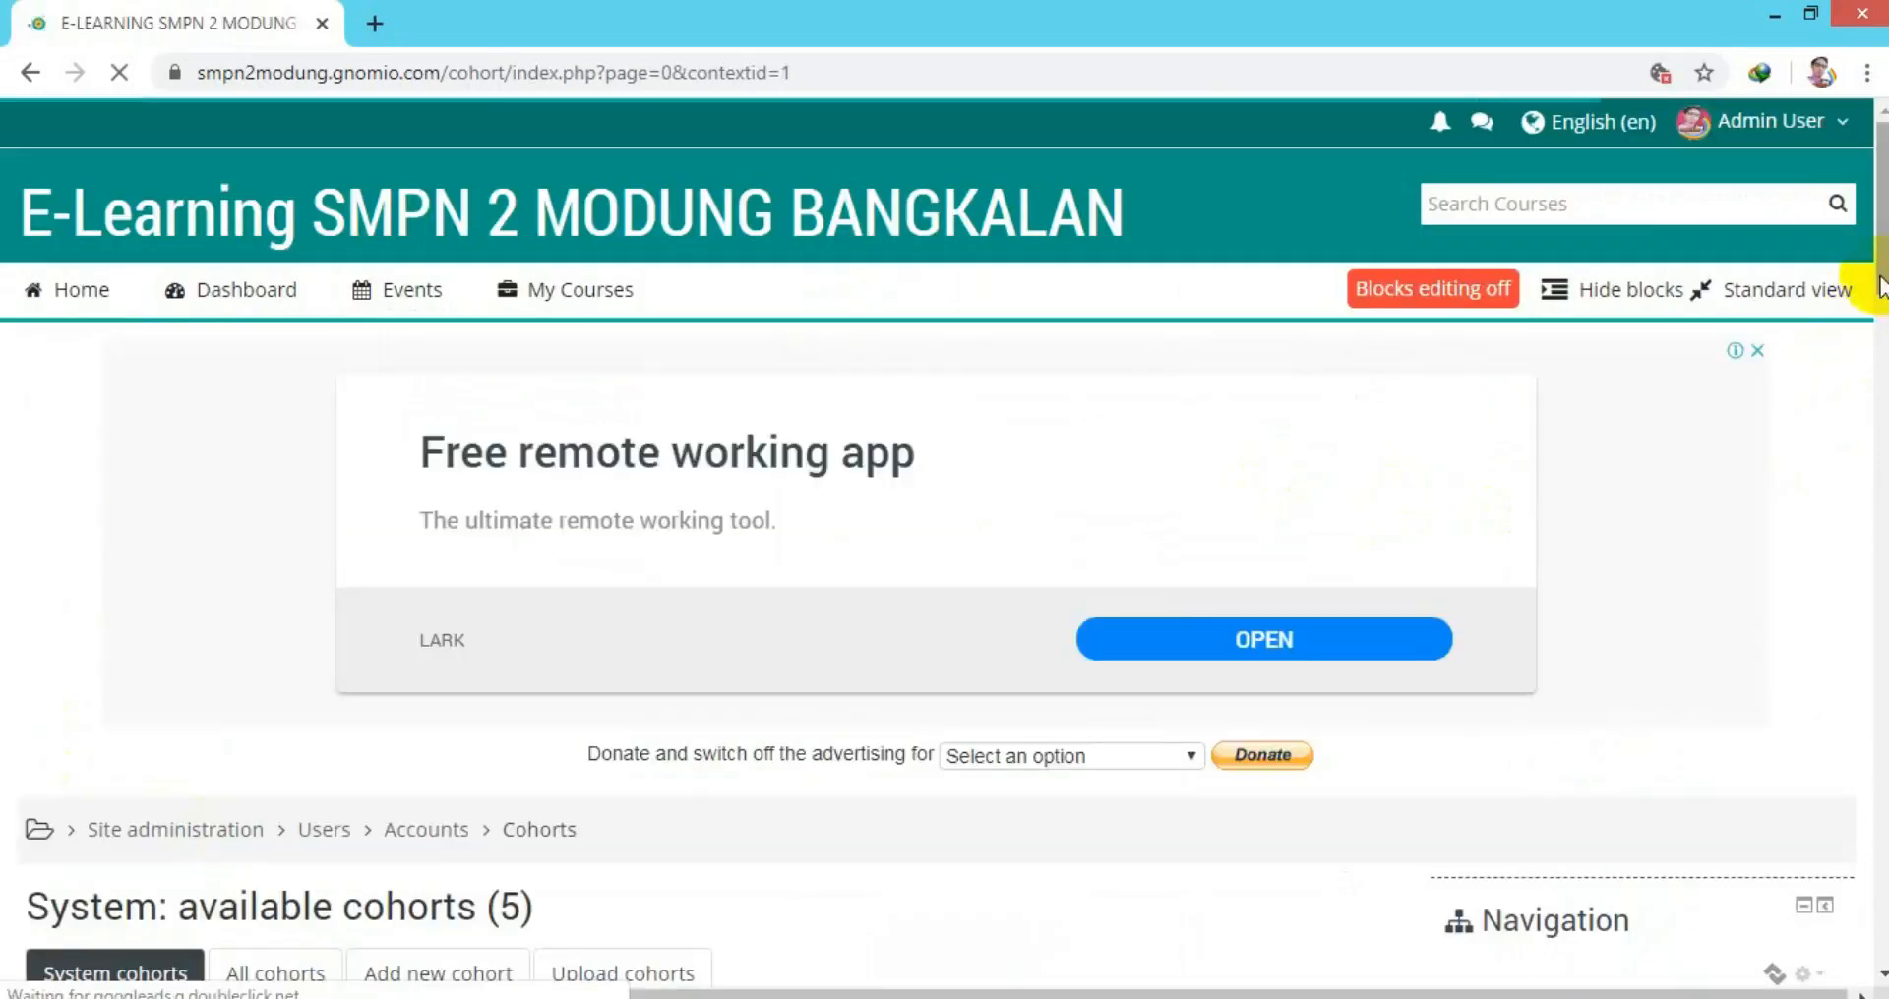
pyautogui.moveTo(1879, 280); pyautogui.dragTo(1880, 423)
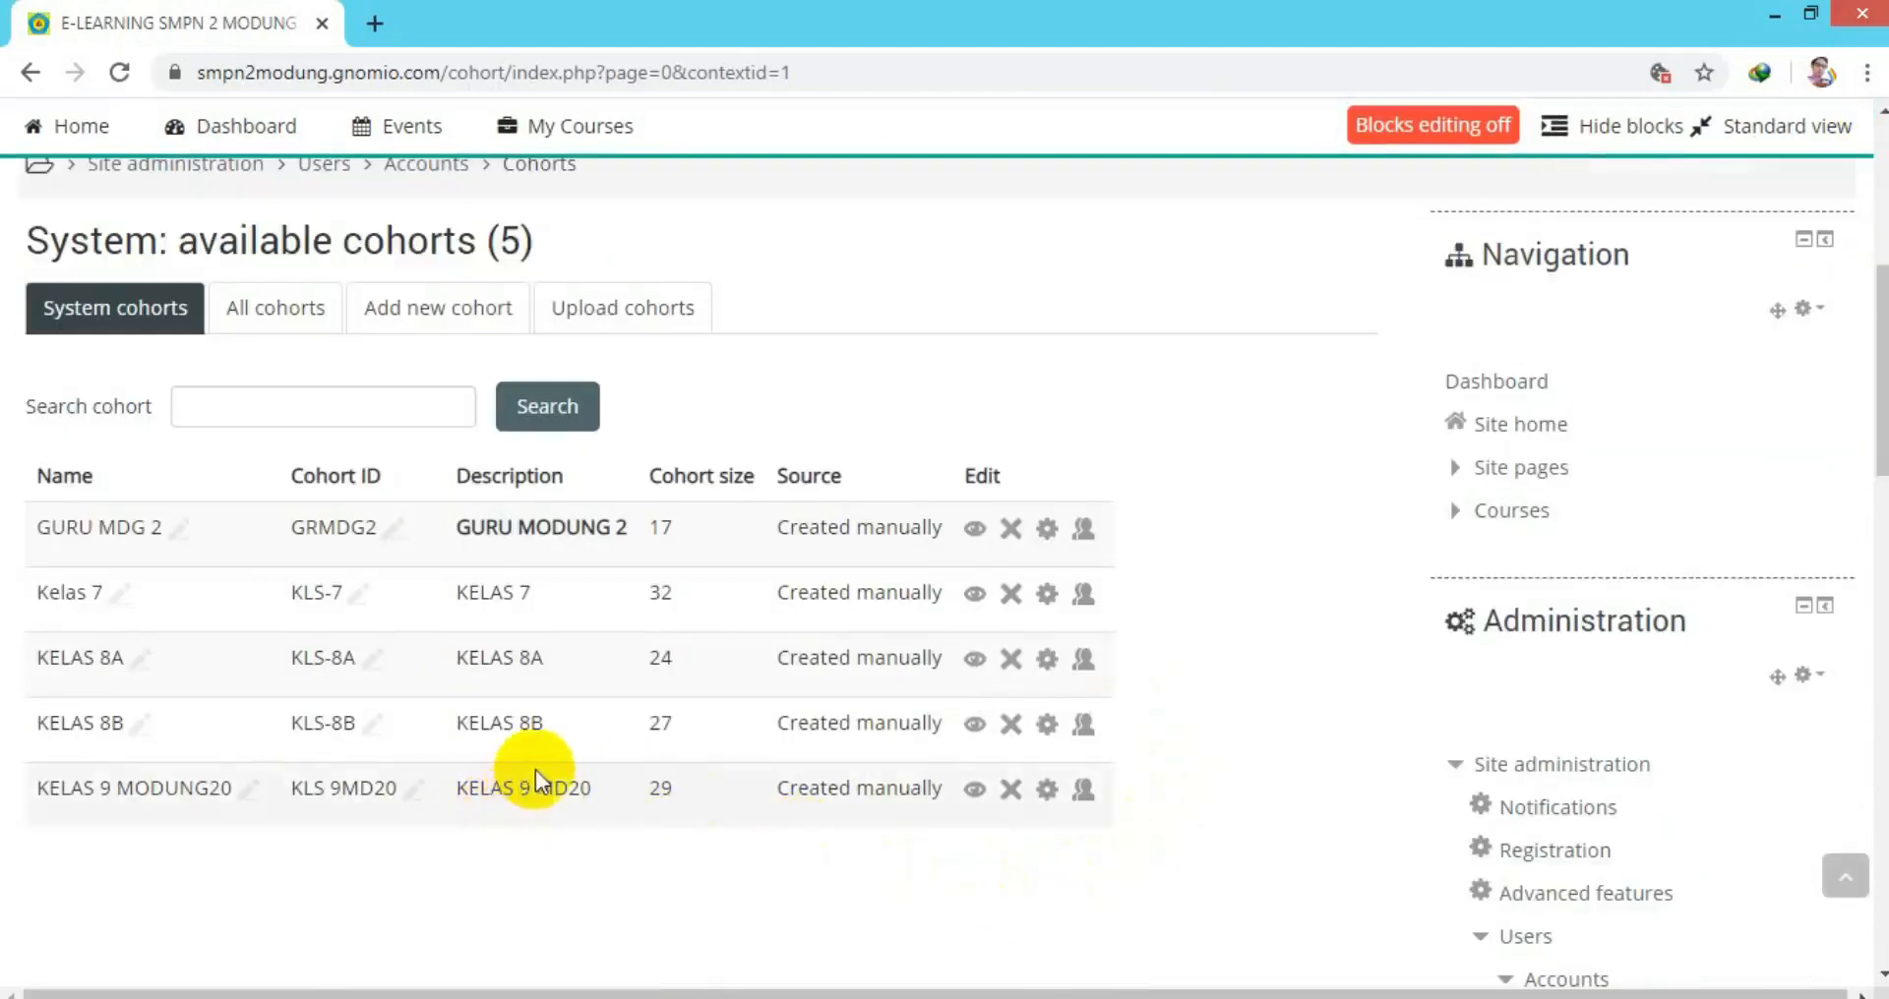
pyautogui.click(1083, 788)
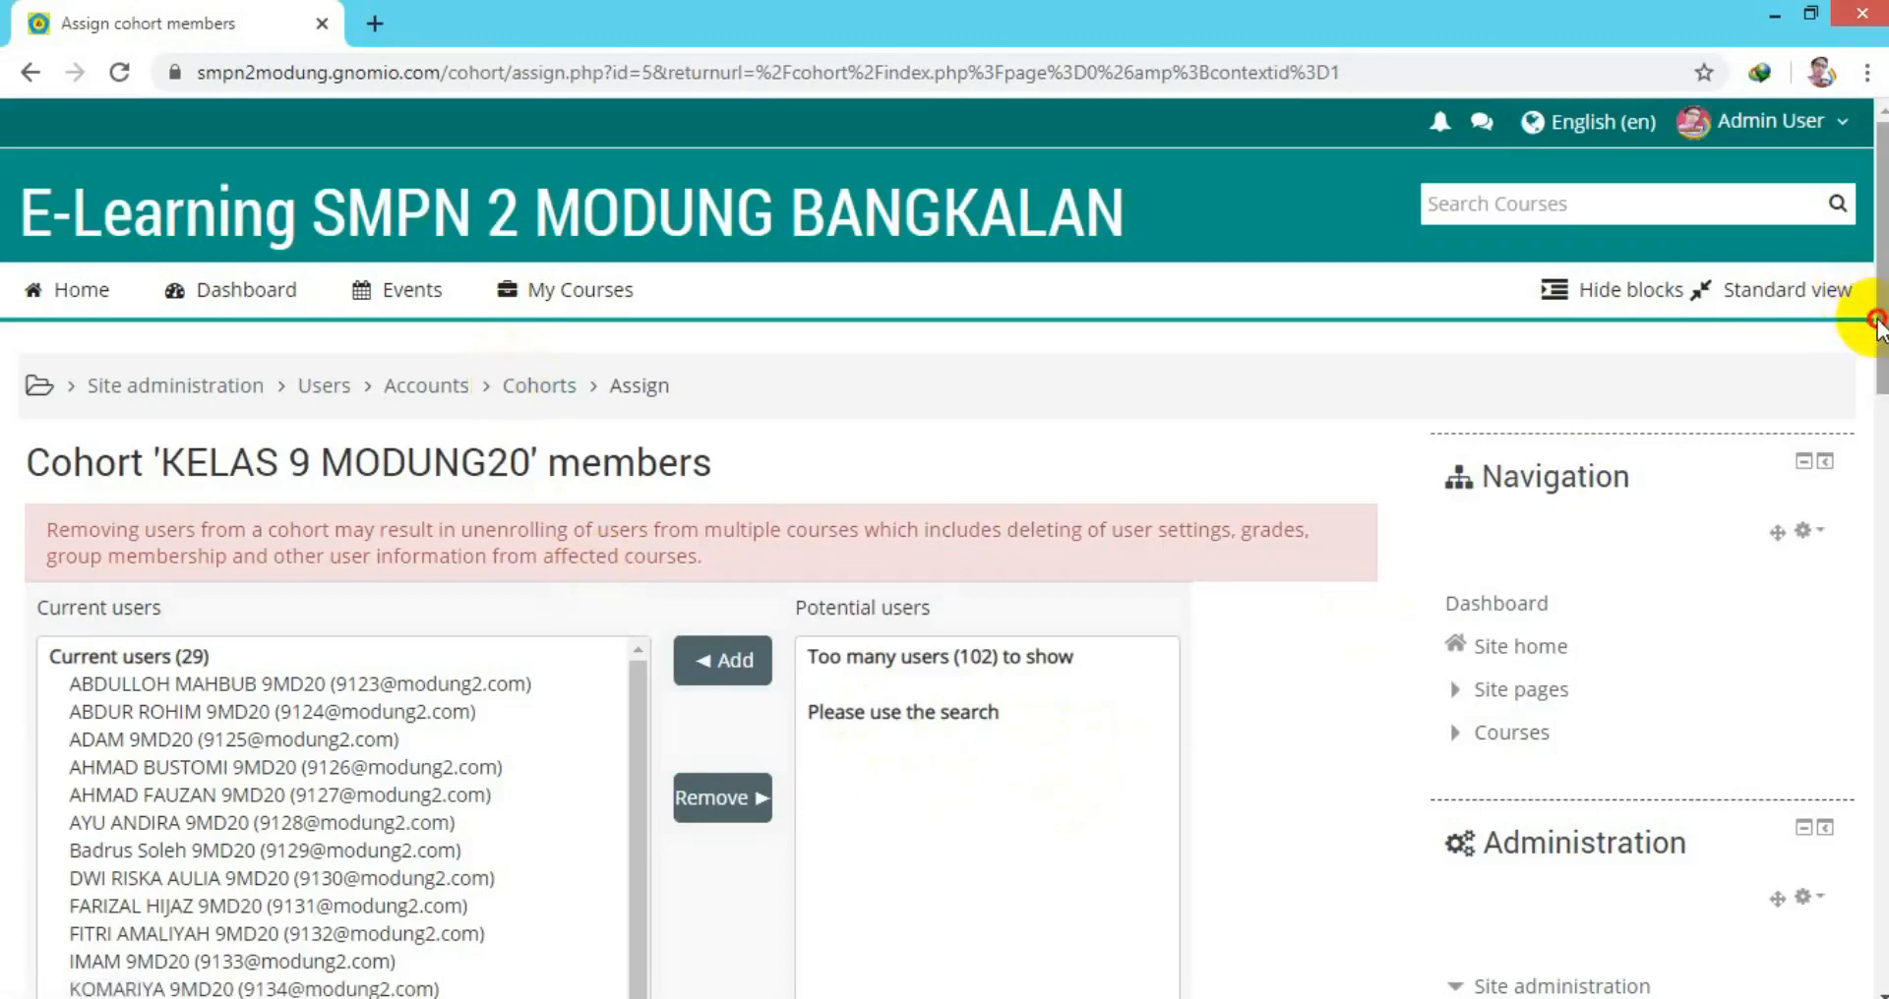
pyautogui.moveTo(1876, 315); pyautogui.dragTo(1867, 498)
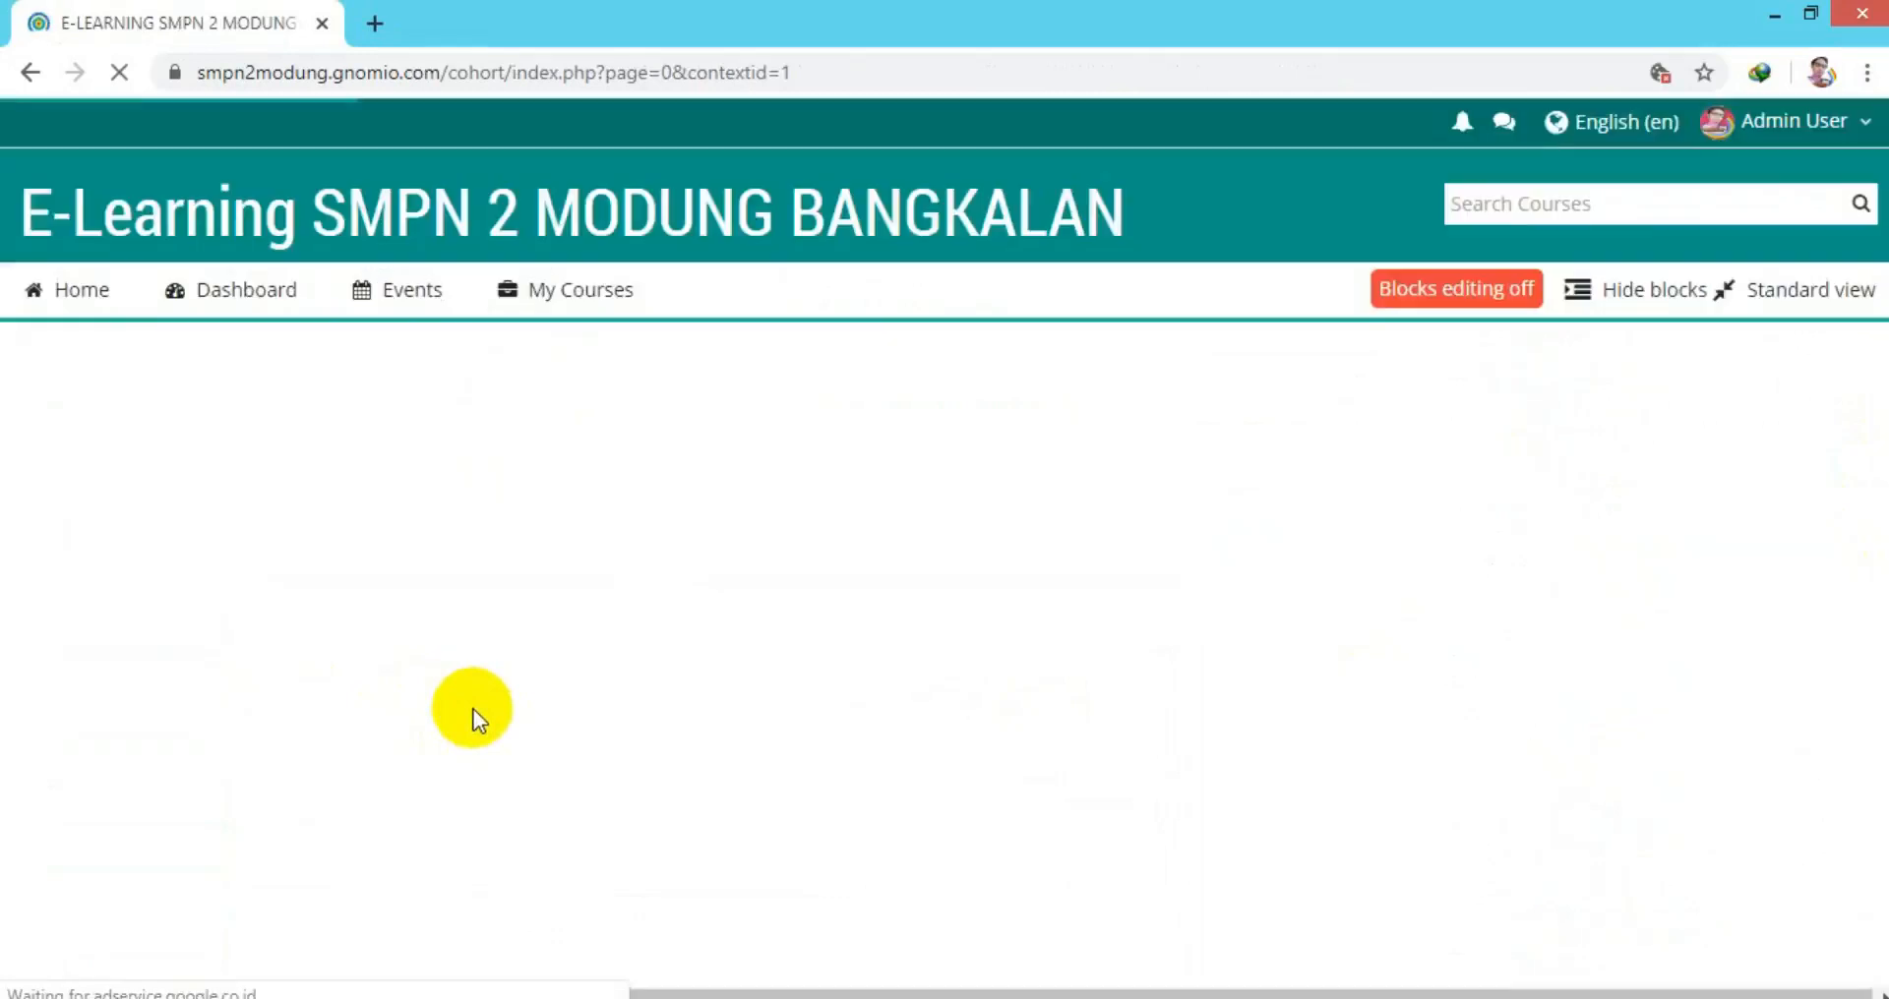
# Open Courses > Manage courses and categories and expand KELAS-9 to show its subcategories.
pyautogui.click(1479, 419)
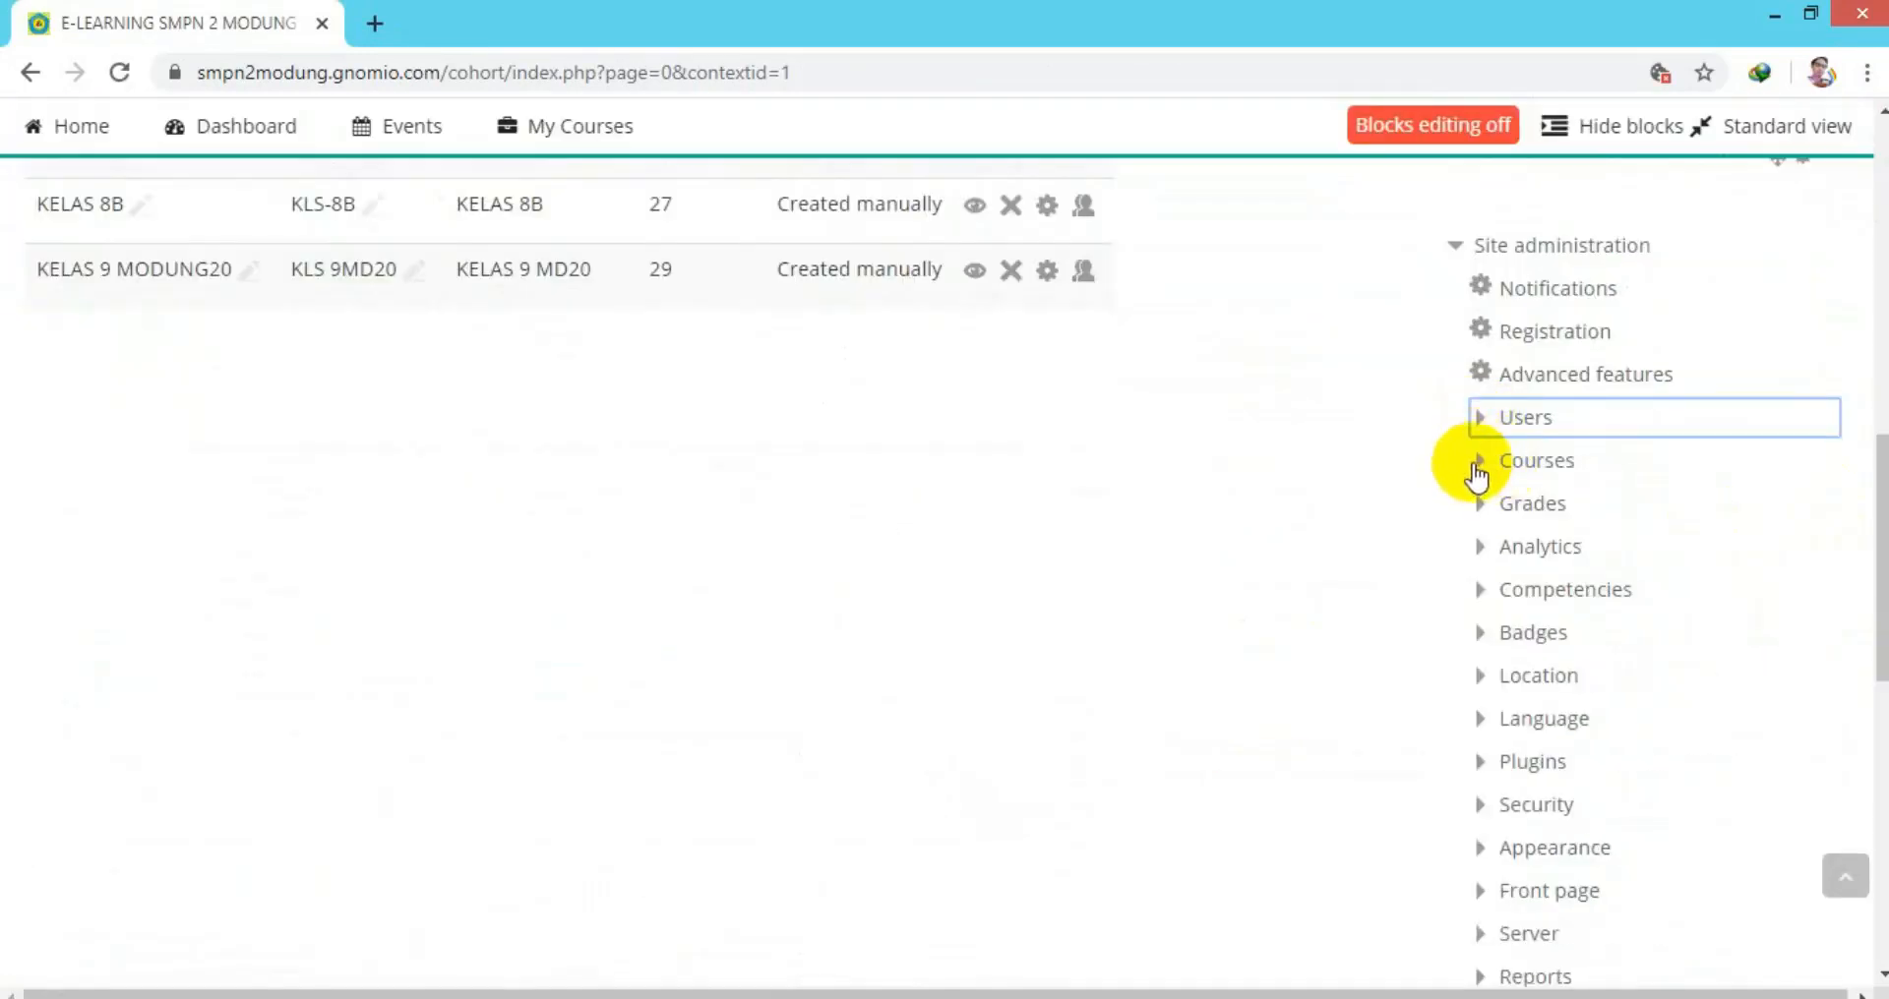
pyautogui.click(1482, 468)
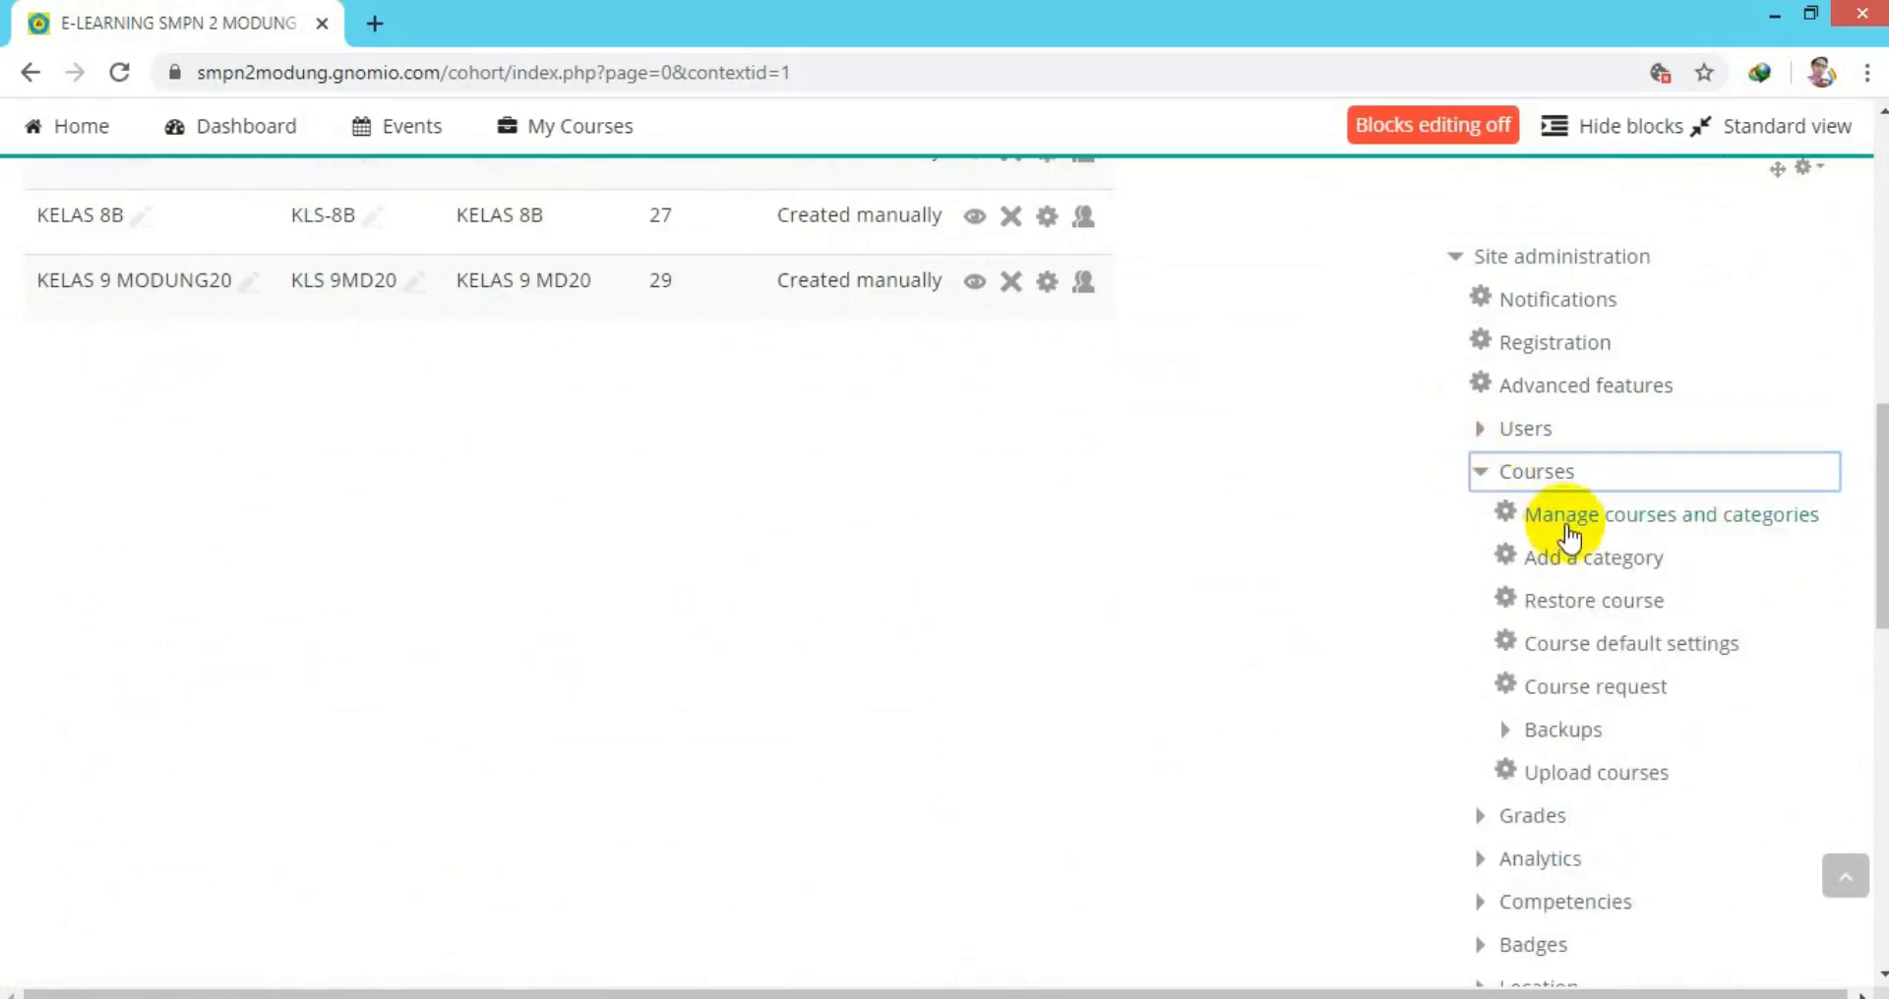
pyautogui.click(1571, 523)
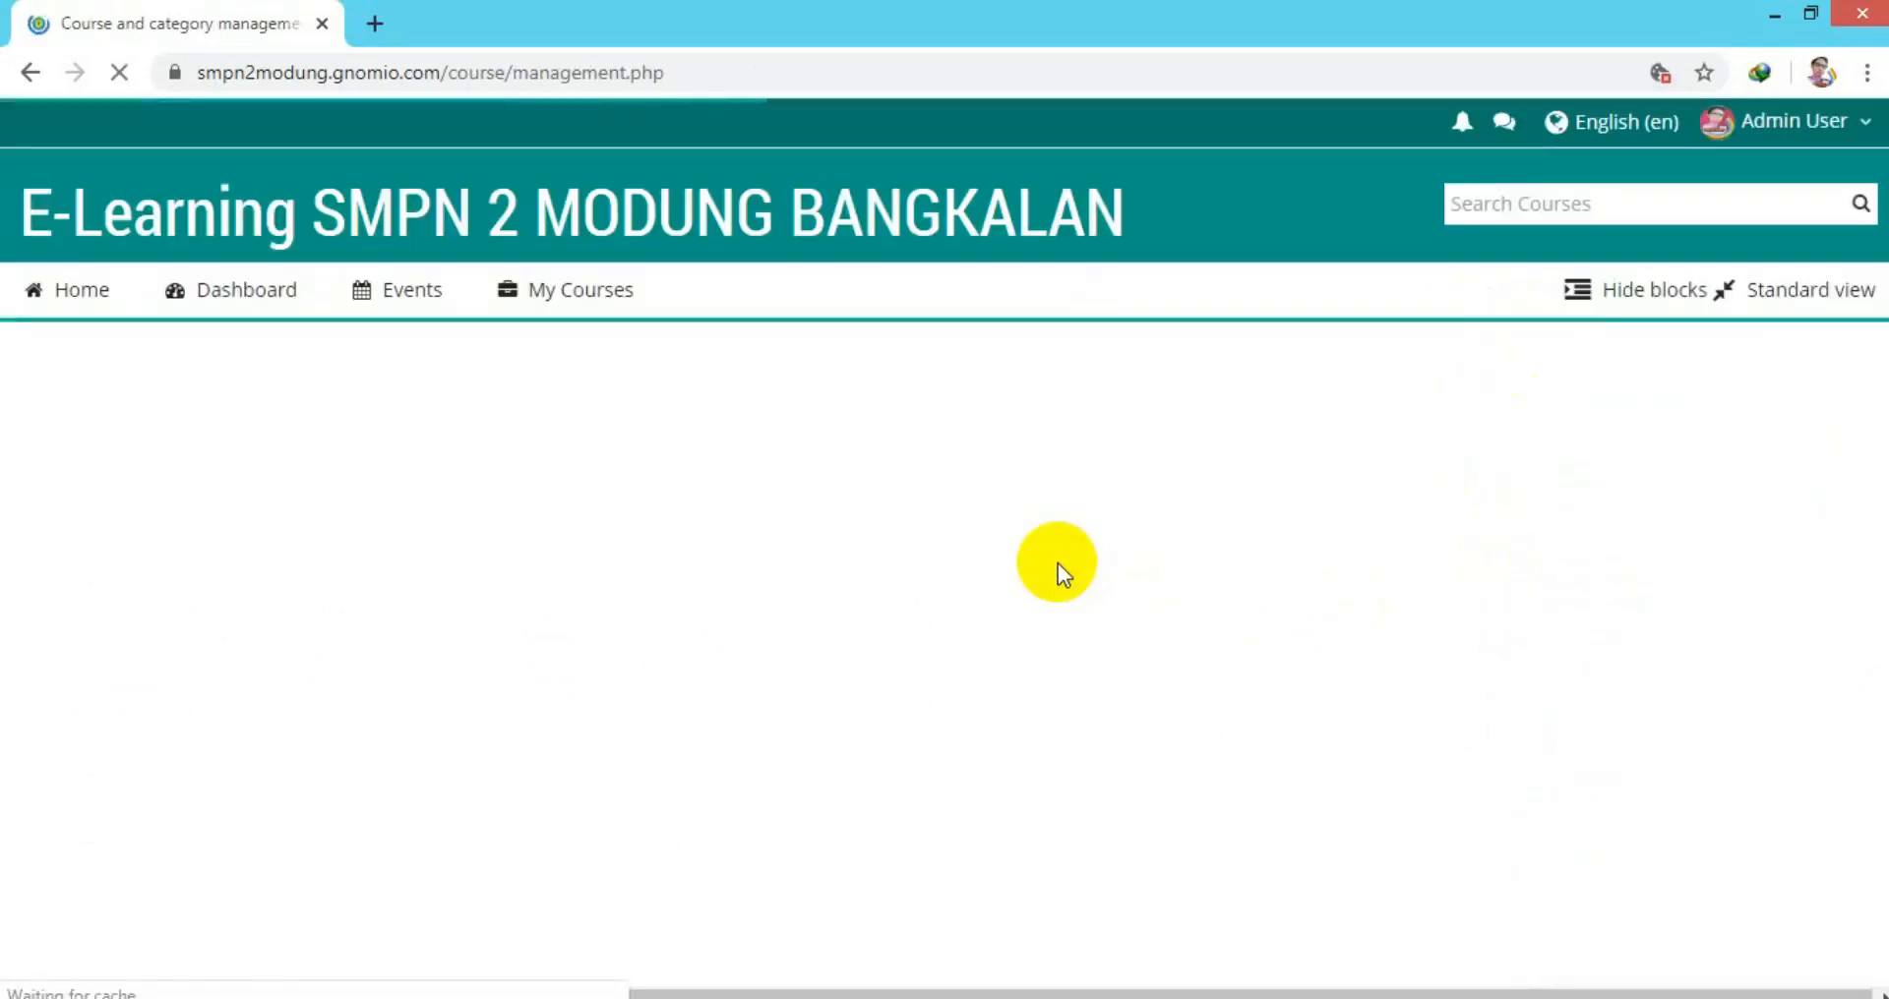
pyautogui.scroll(-5, 1058, 562)
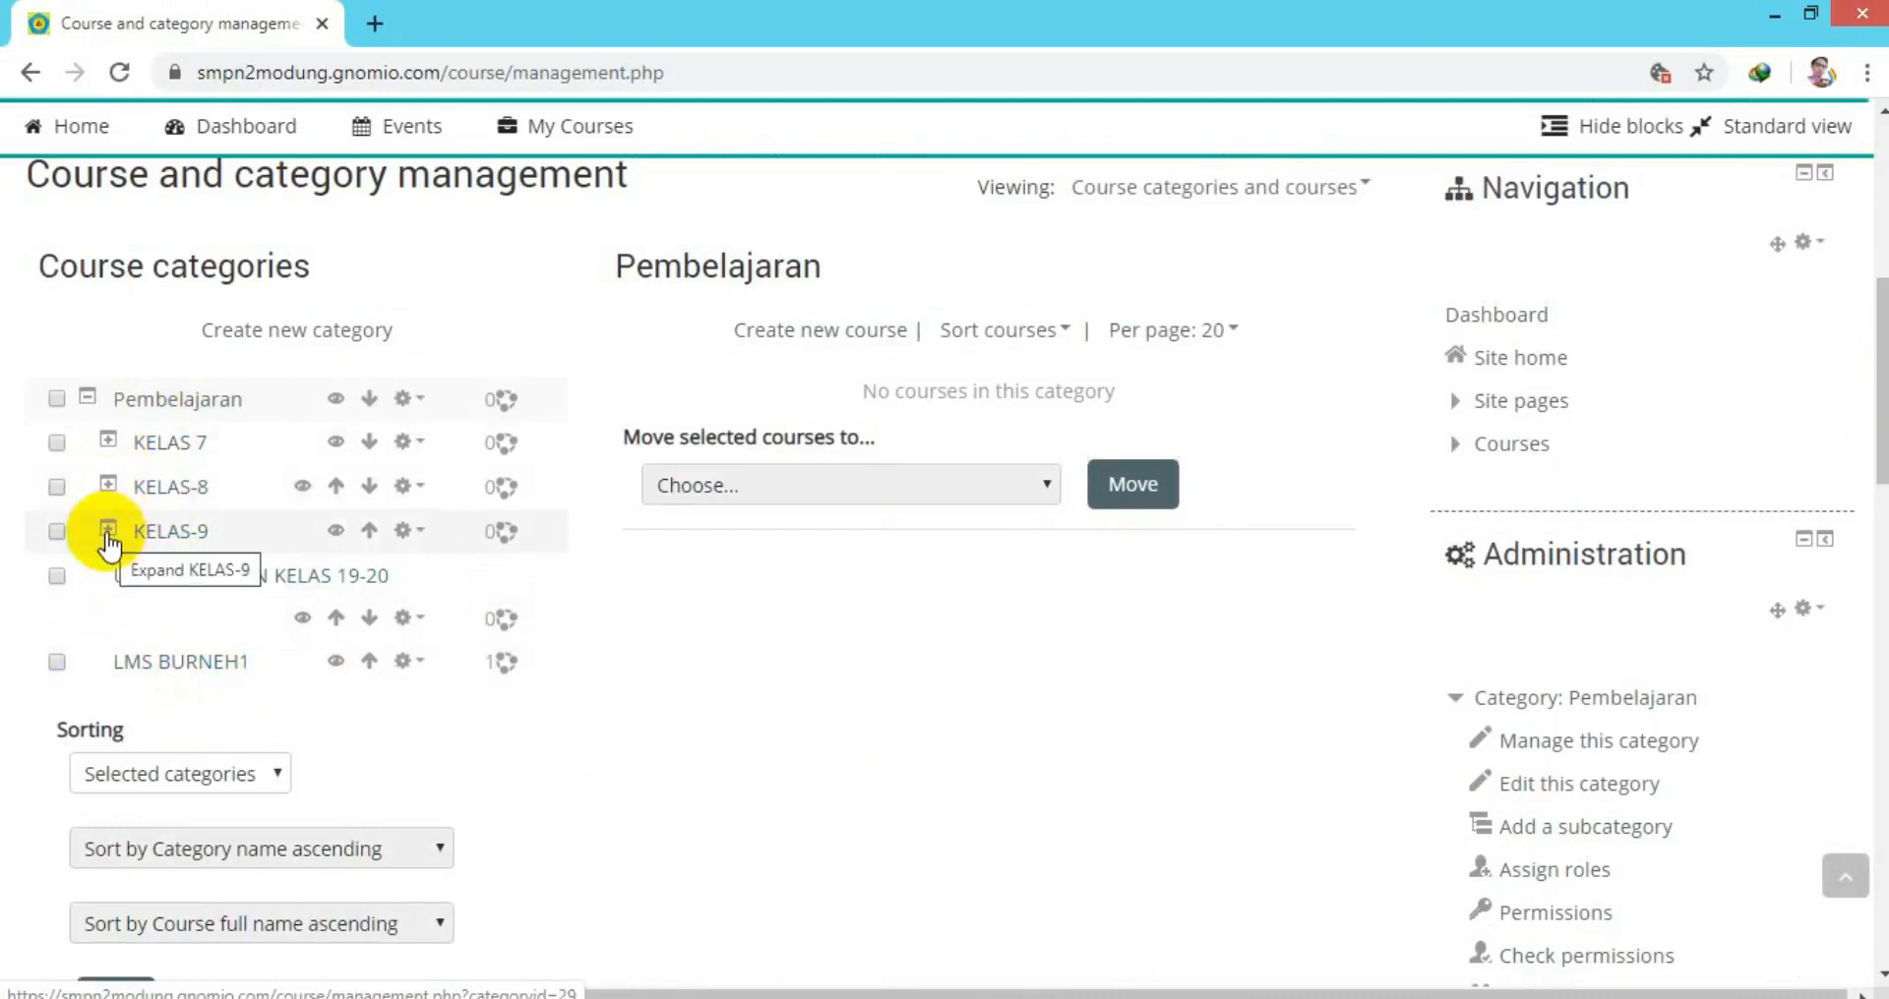
pyautogui.moveTo(1872, 354); pyautogui.dragTo(1877, 419)
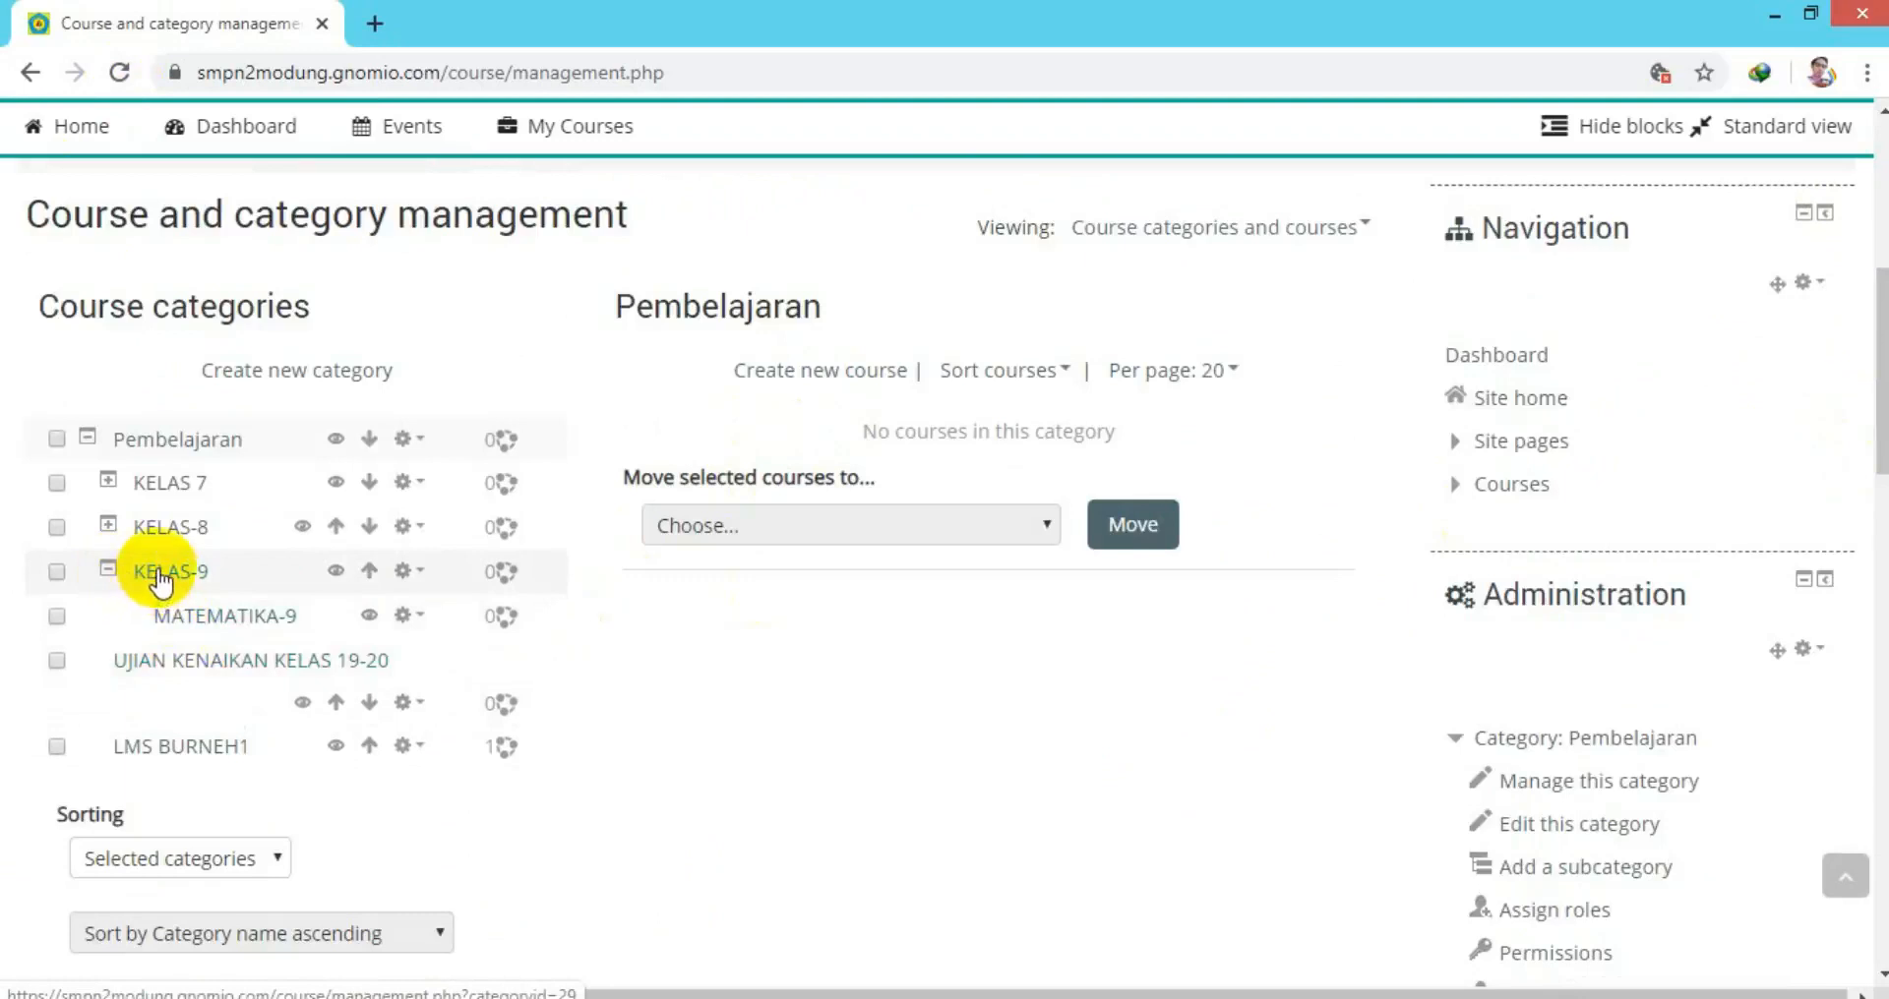
# Create category PENJASKES 9 with parent category Pembelajaran / KELAS-9.
pyautogui.click(285, 378)
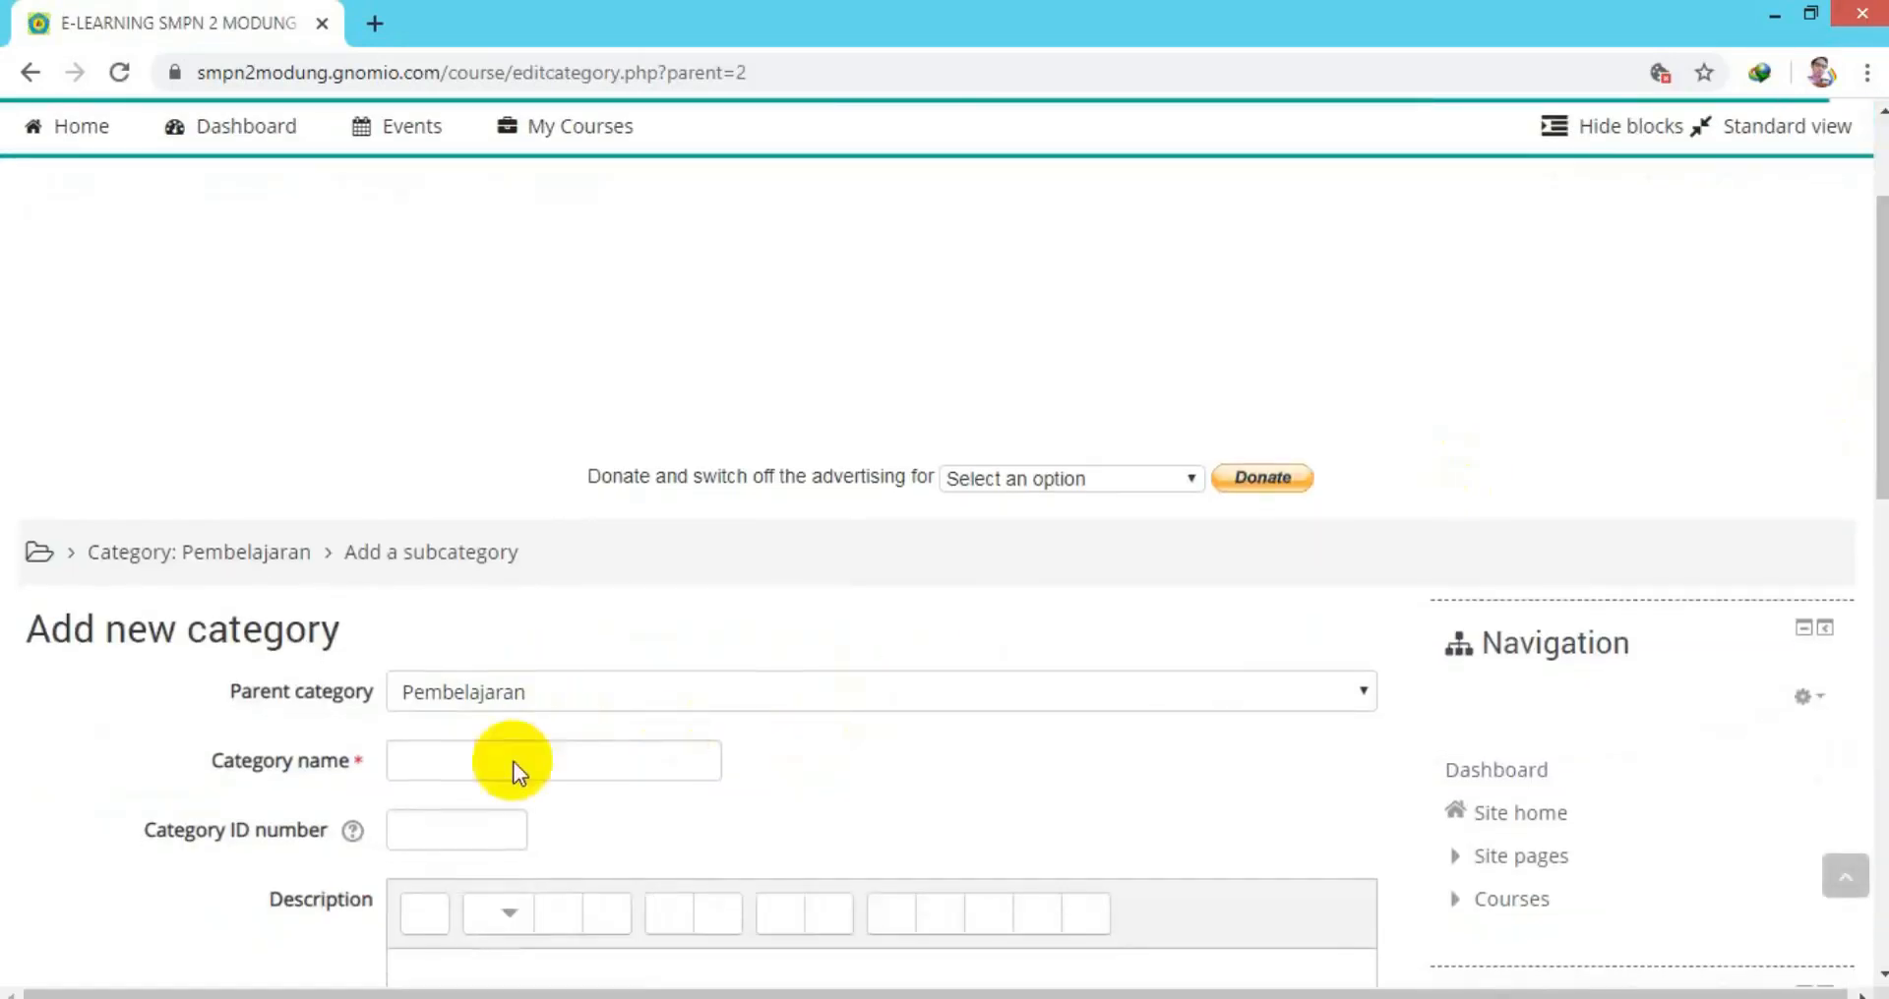
pyautogui.click(485, 758)
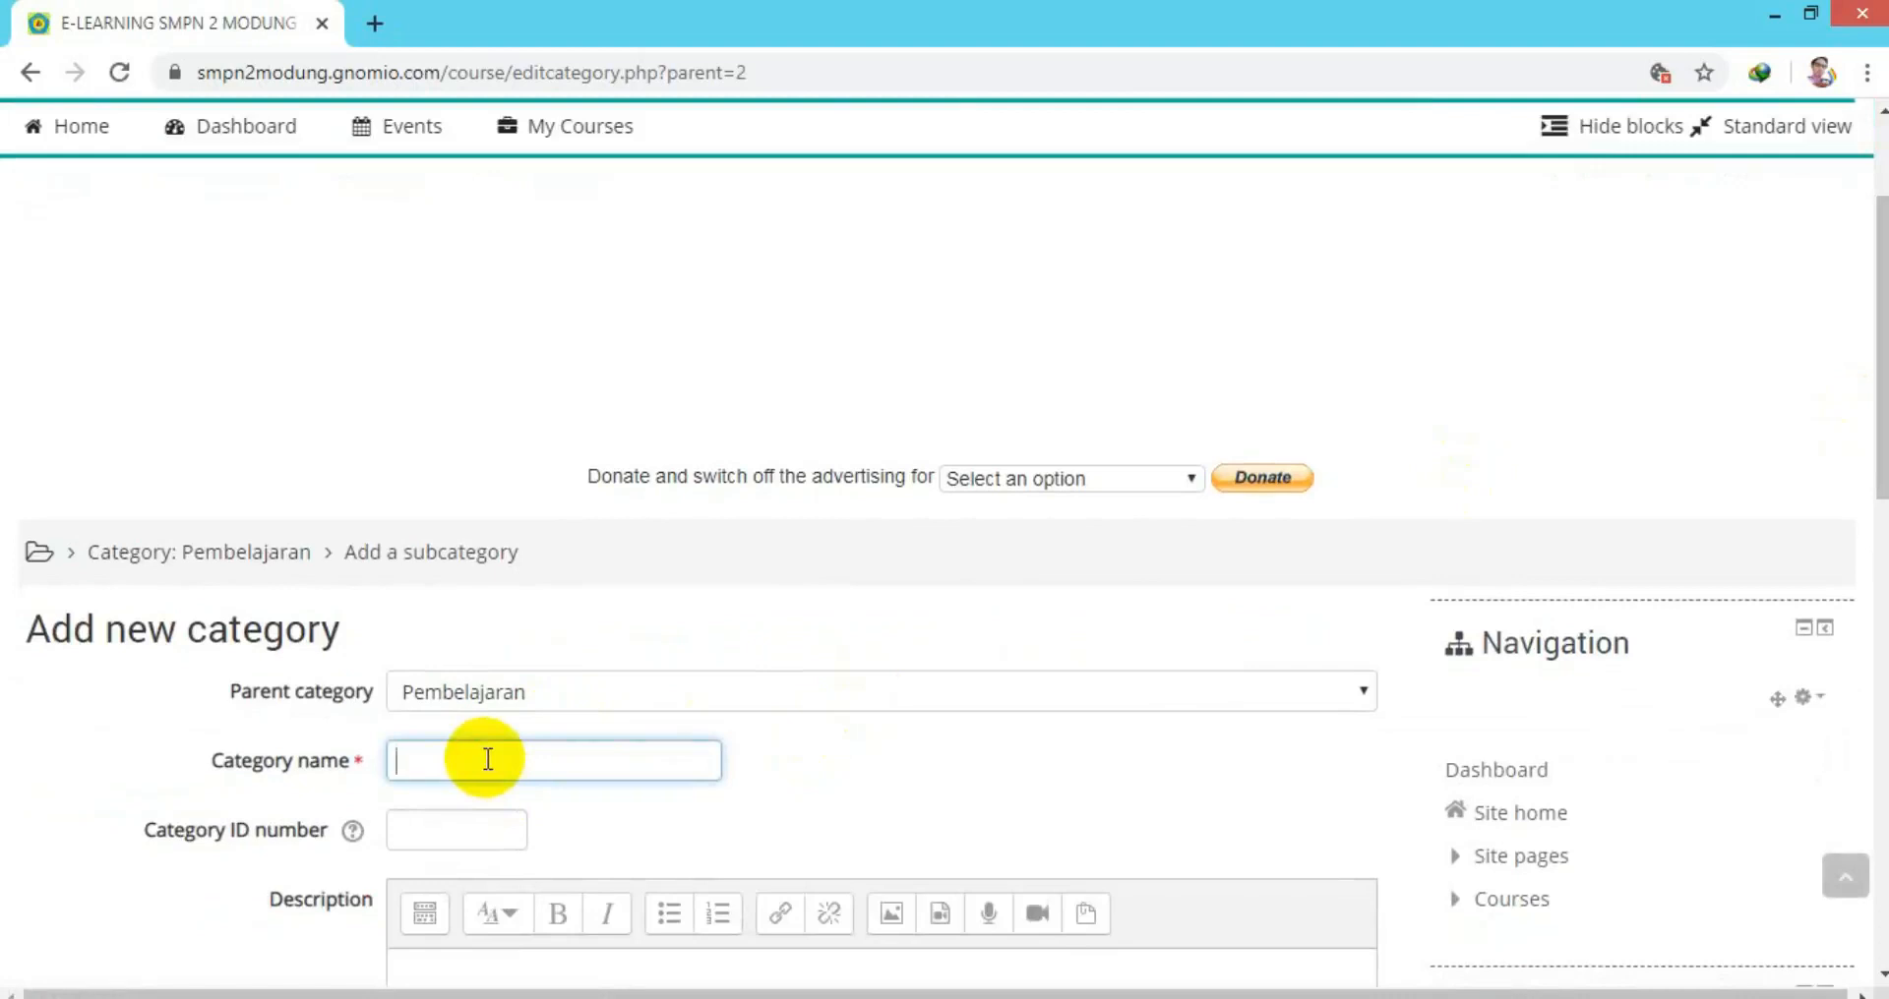
pyautogui.write('PEN')
pyautogui.write('JASKES 9')
pyautogui.moveTo(1880, 473); pyautogui.dragTo(1880, 743)
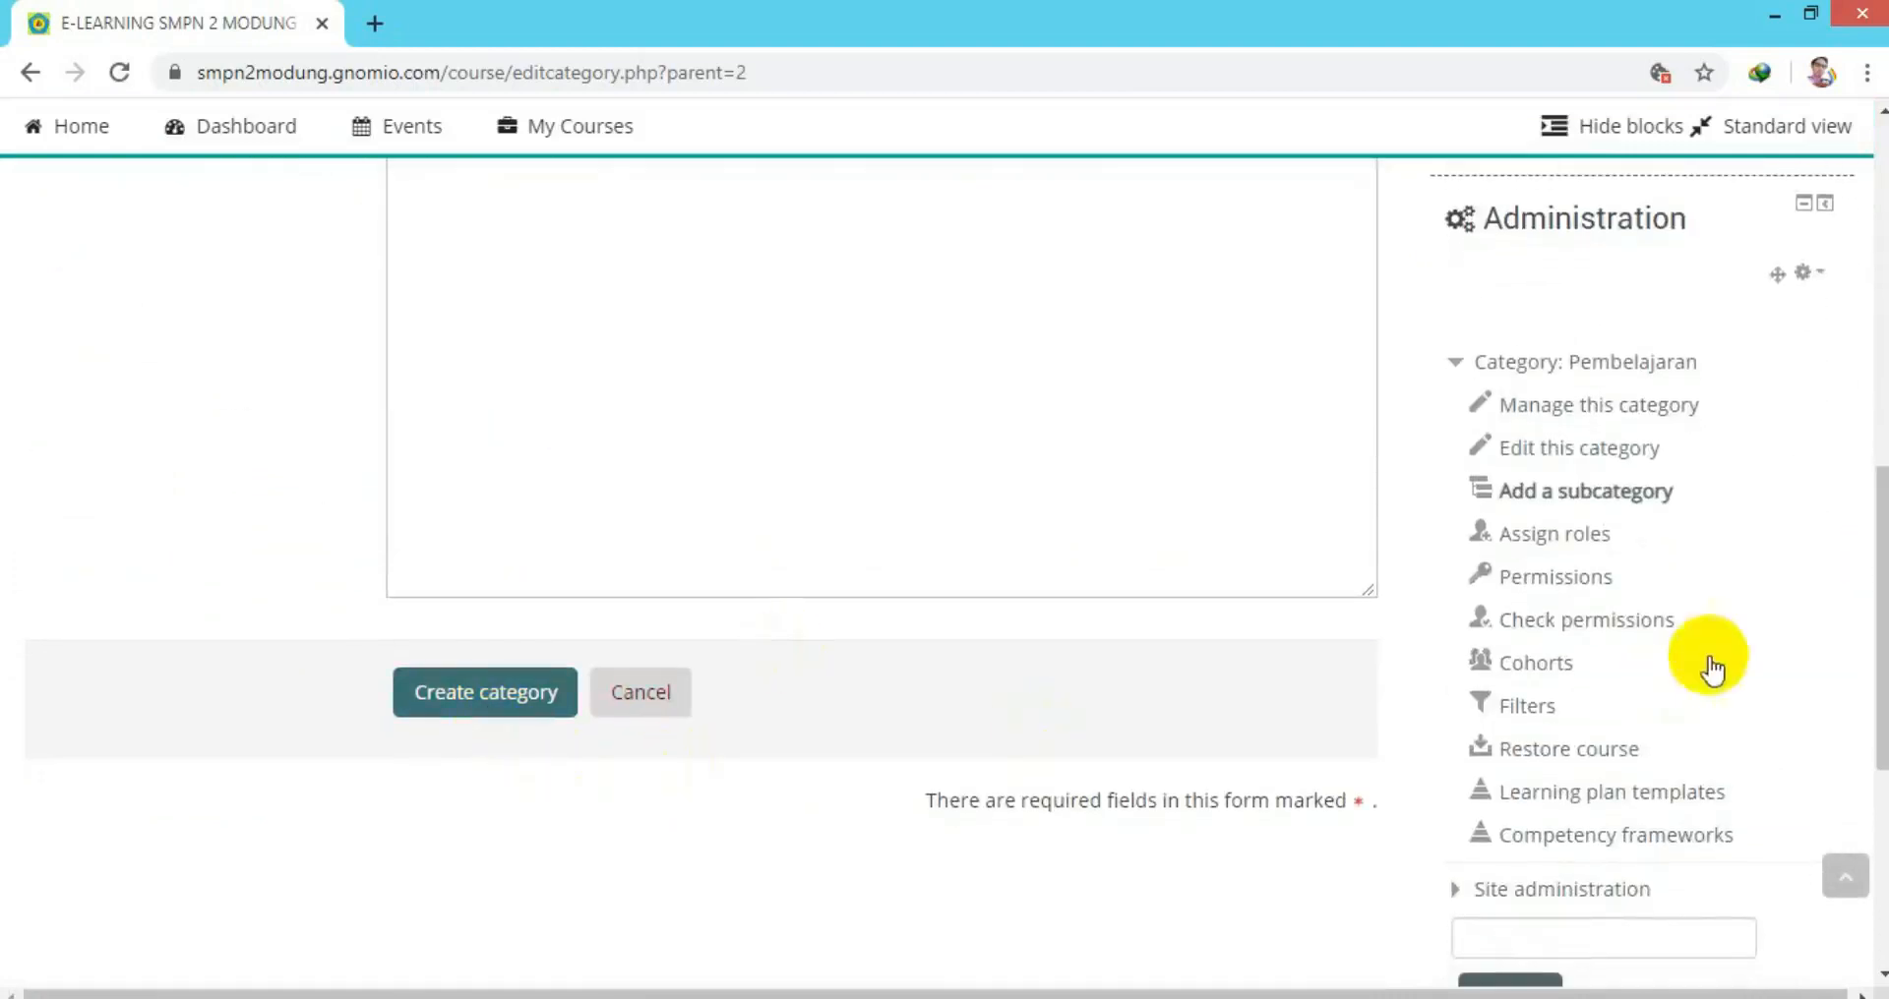
pyautogui.moveTo(1877, 641); pyautogui.dragTo(1877, 478)
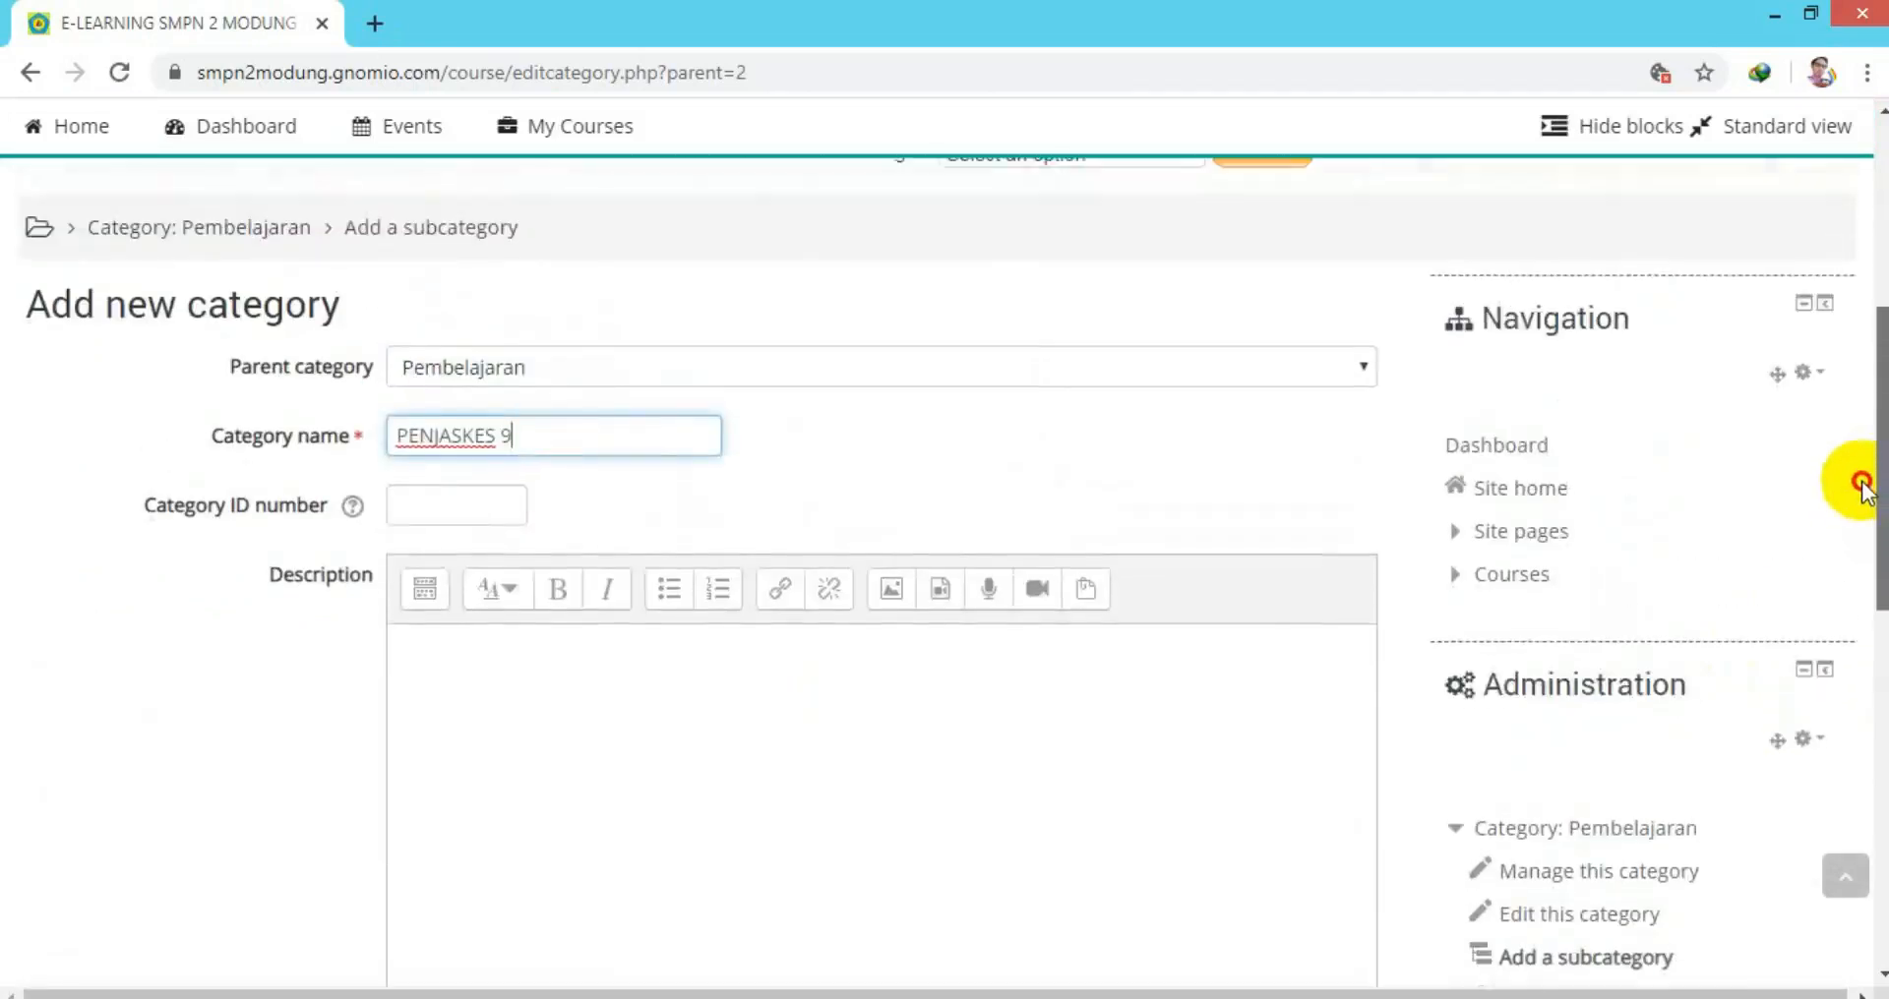
pyautogui.click(1365, 370)
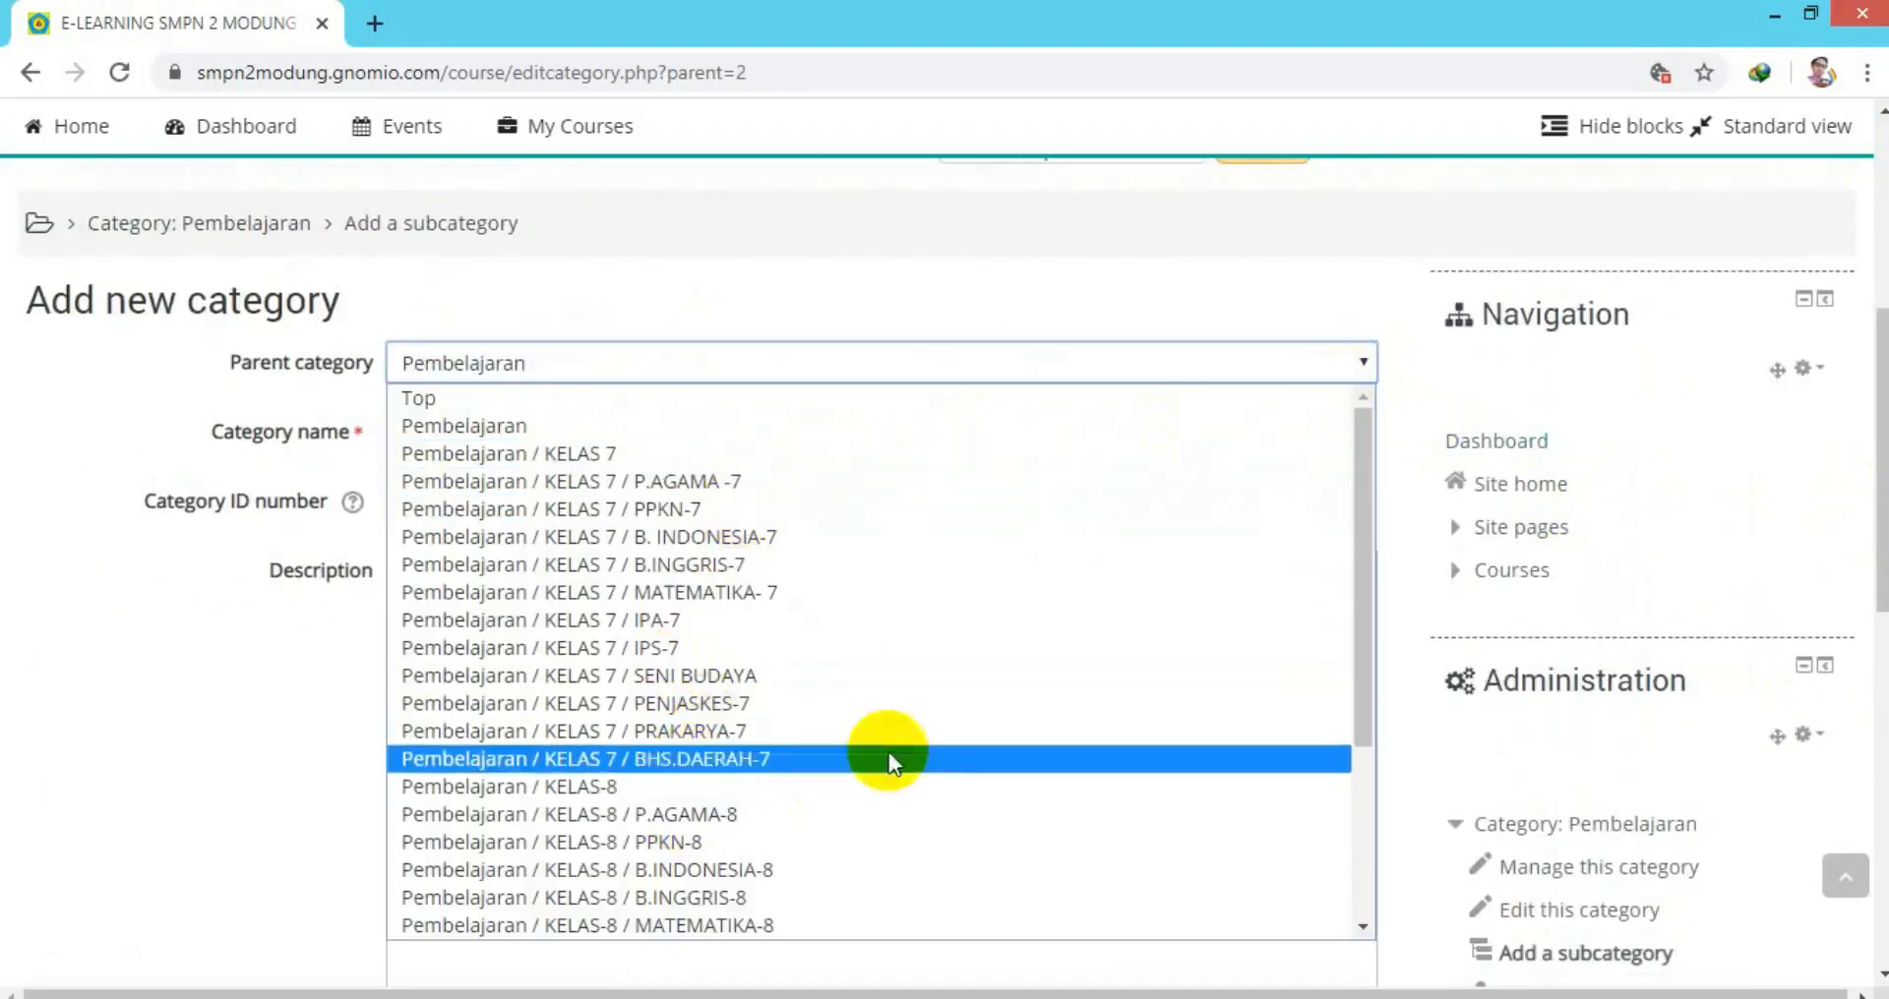
pyautogui.scroll(-3, 974, 748)
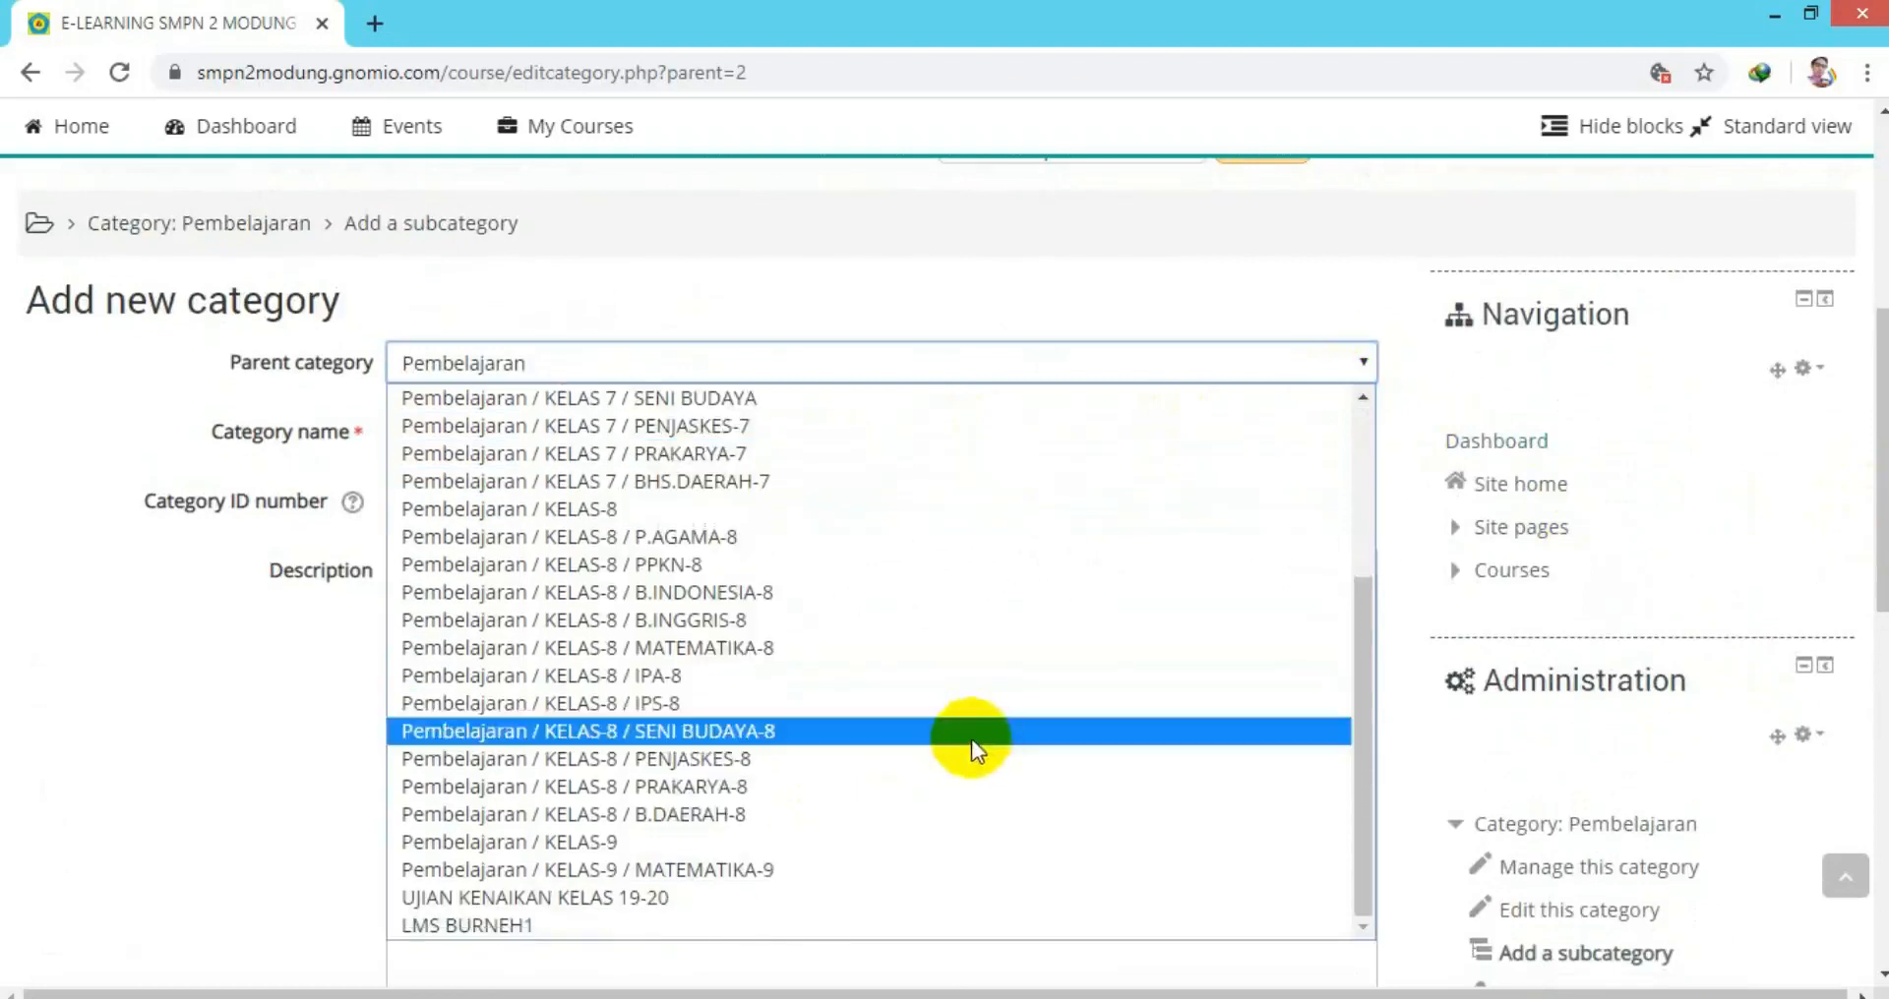
pyautogui.click(676, 846)
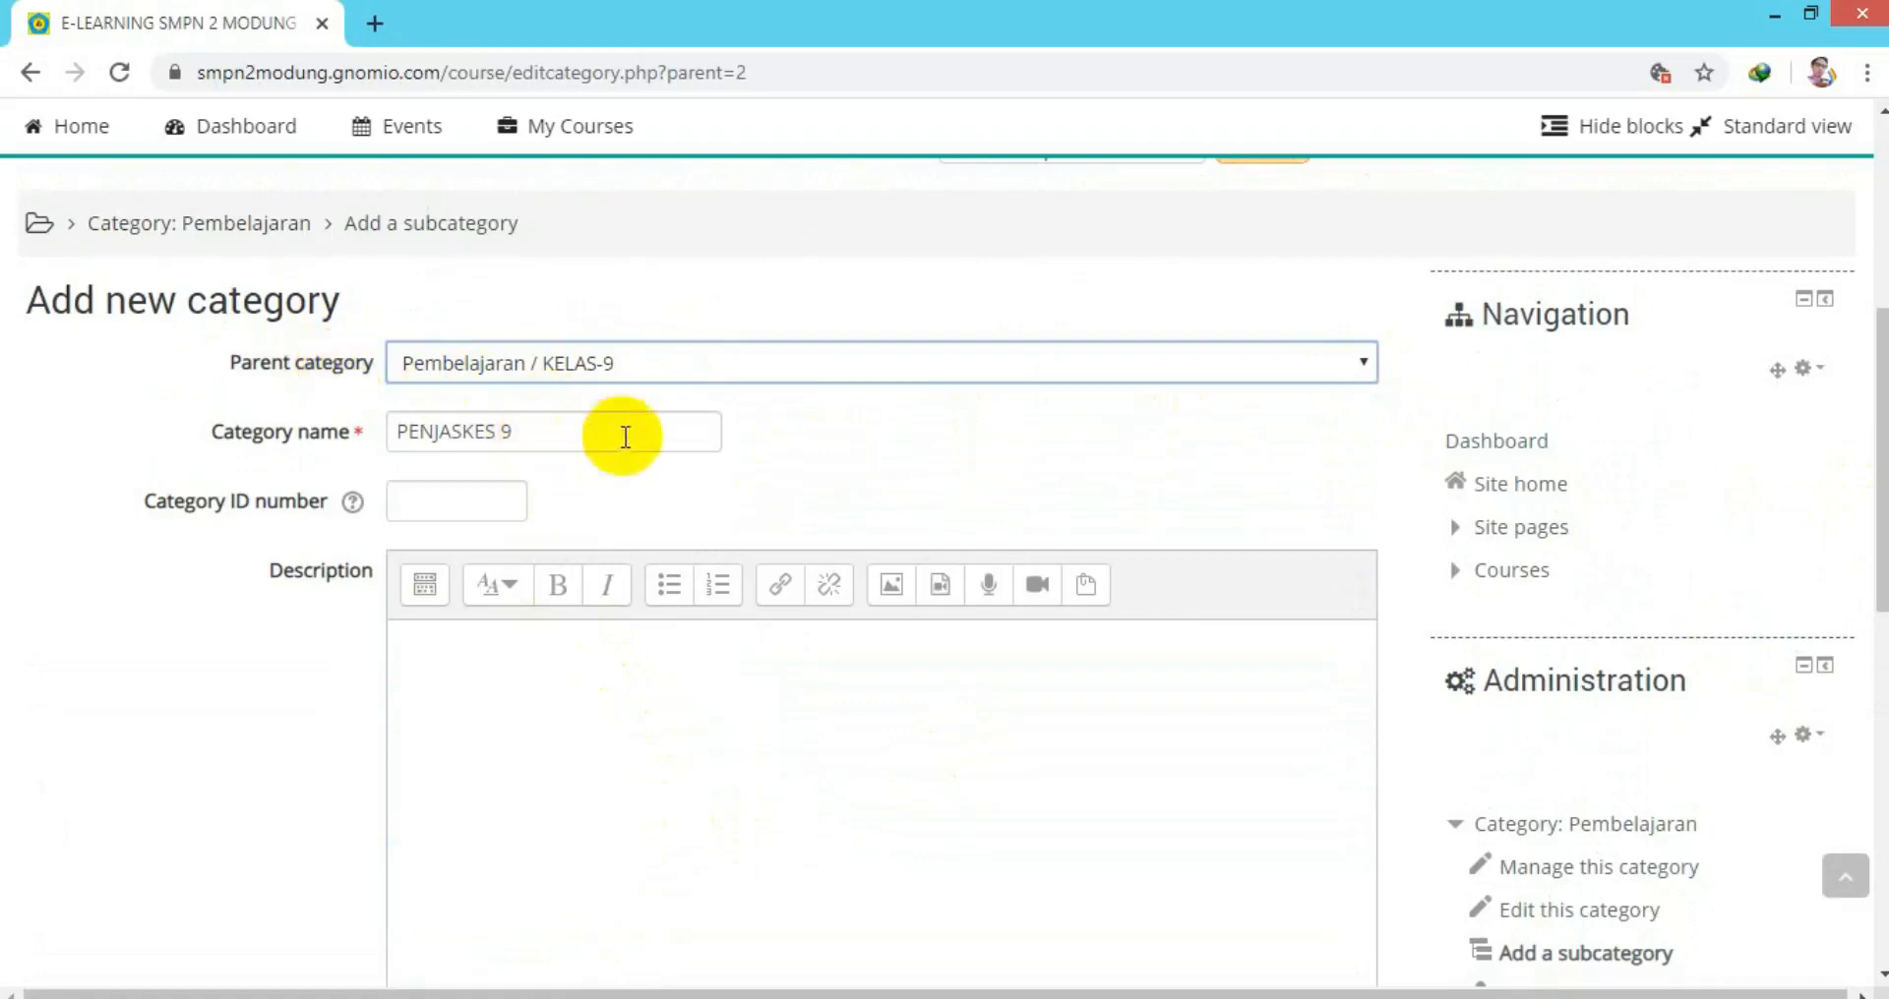
pyautogui.scroll(-4, 1878, 384)
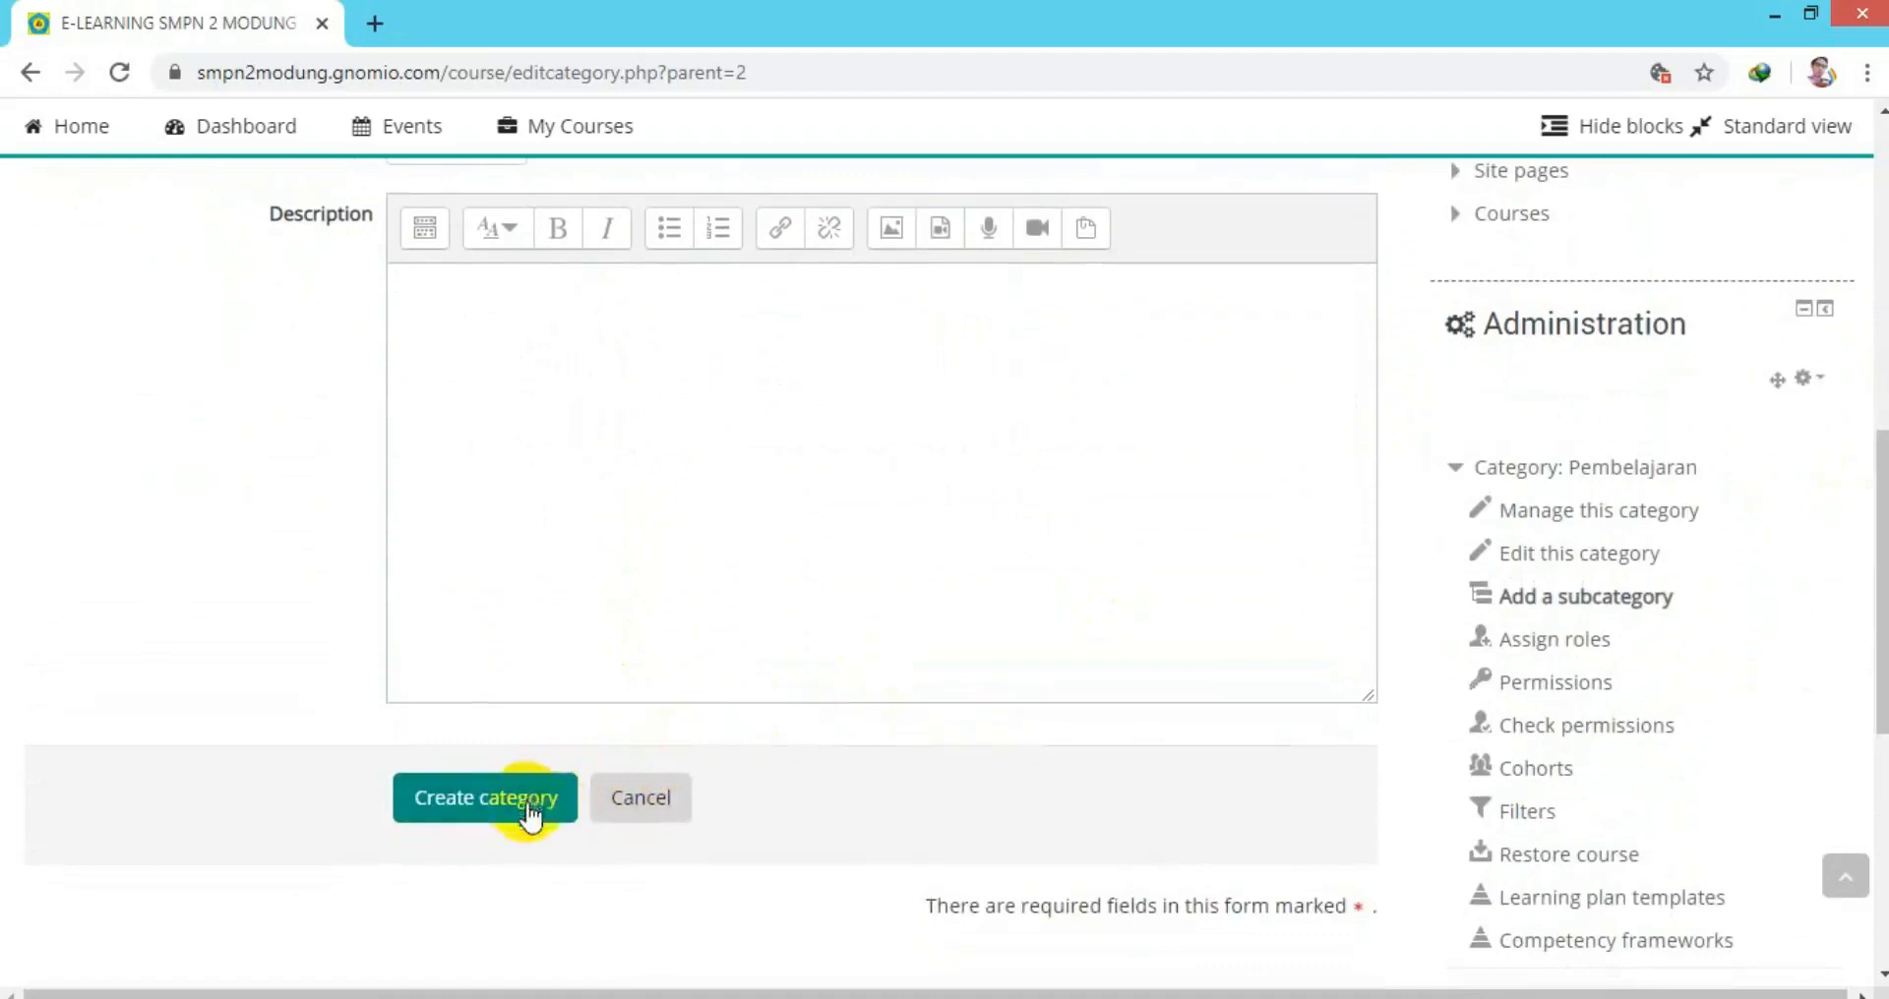
pyautogui.click(529, 806)
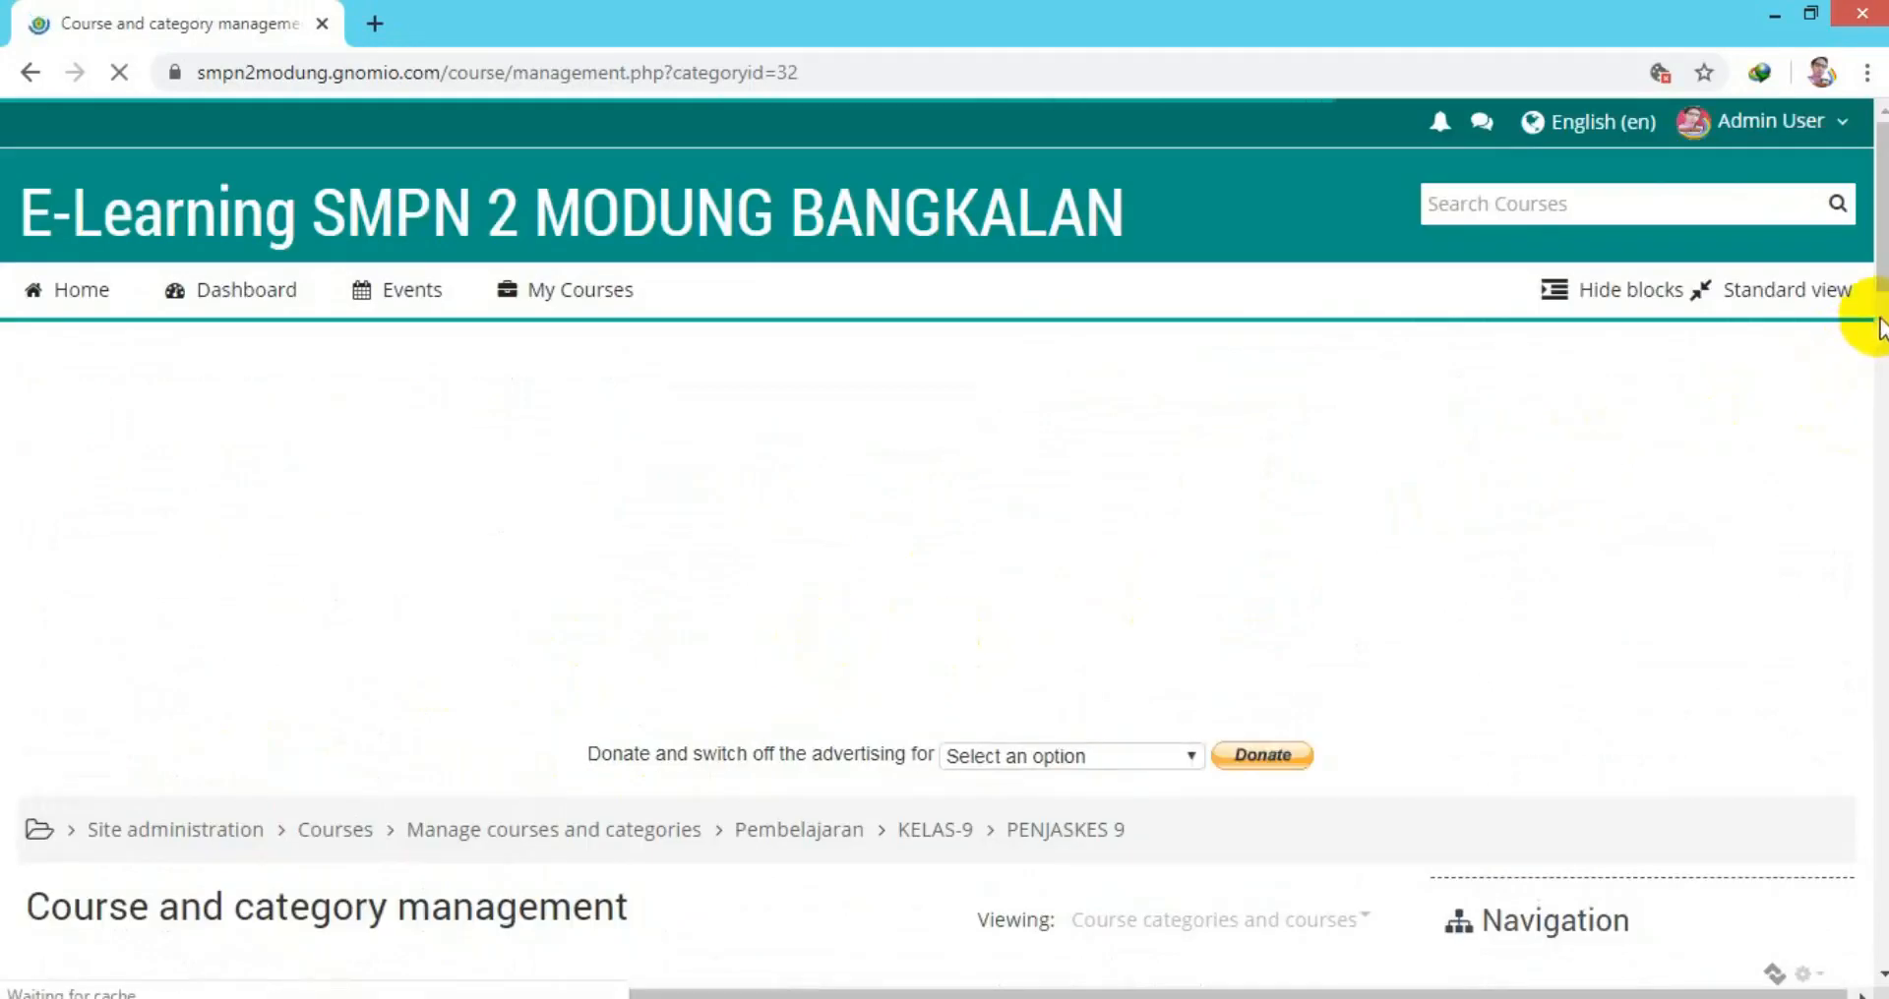
# Start a new course in PENJASKES 9 named PENJASKES KLS9-20 with short name PJS 9-20.
pyautogui.moveTo(1882, 286); pyautogui.dragTo(1884, 387)
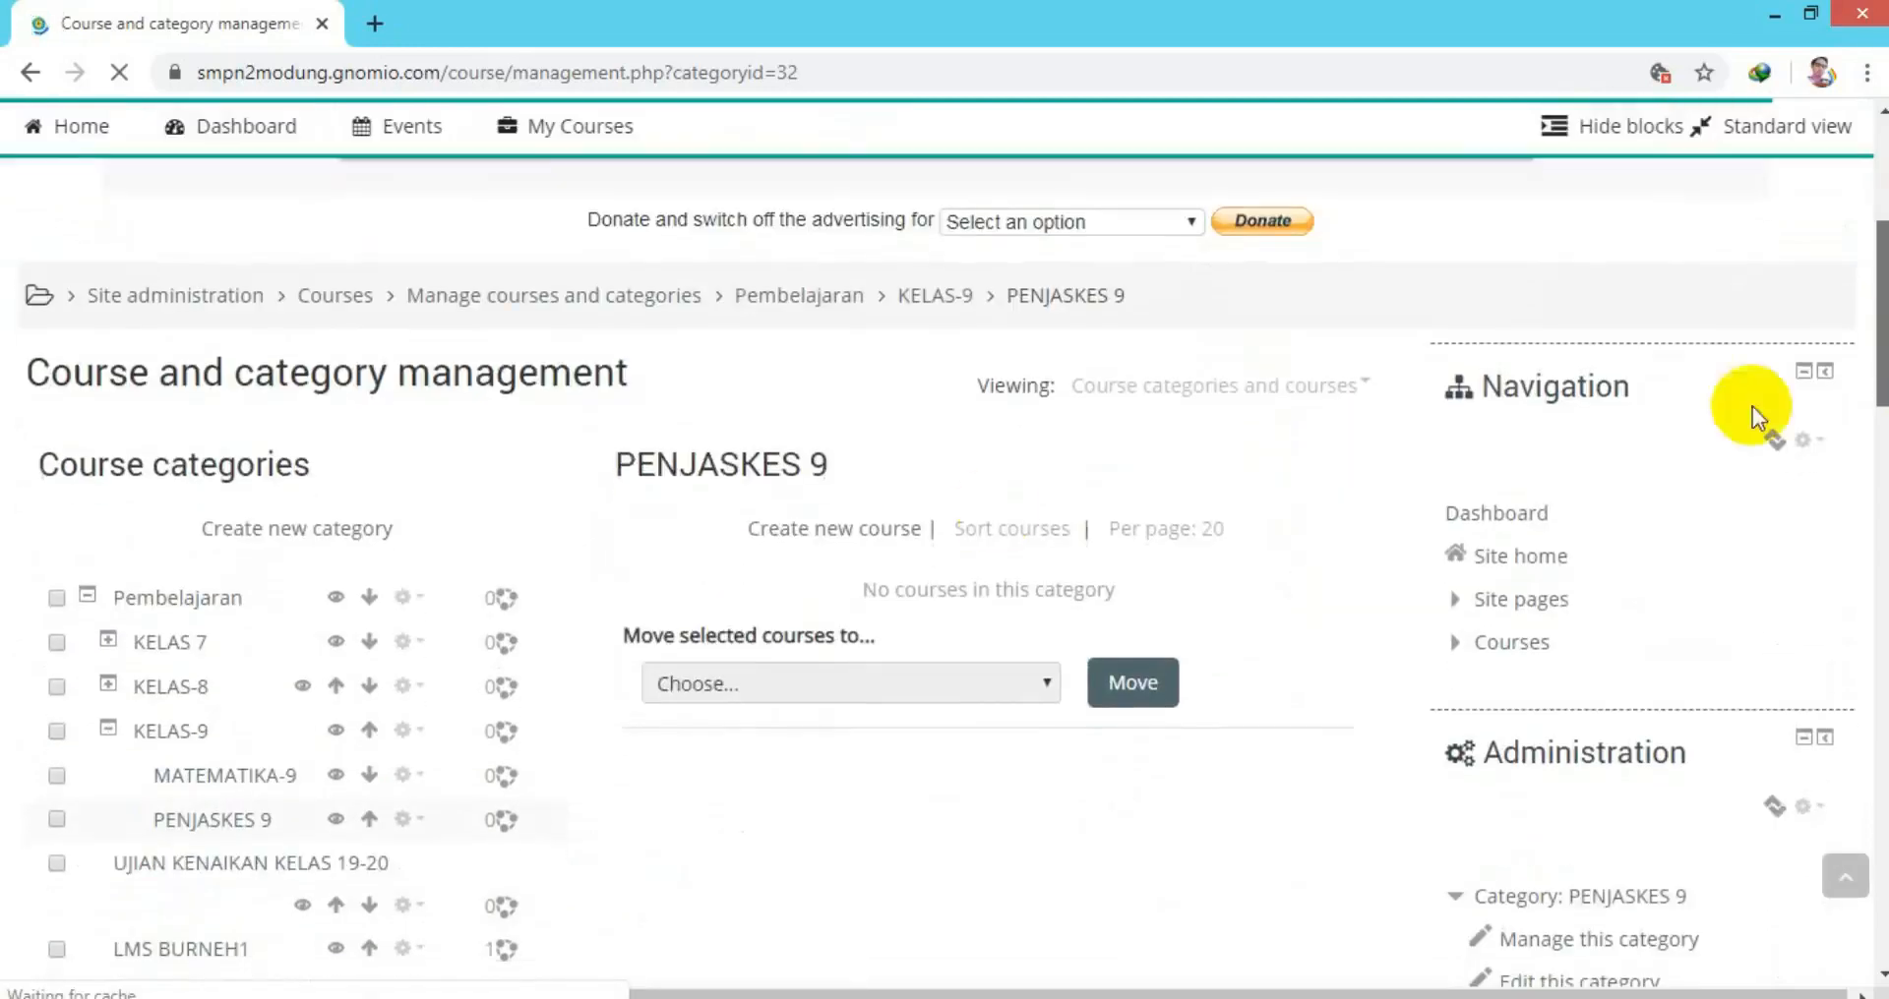
pyautogui.click(839, 532)
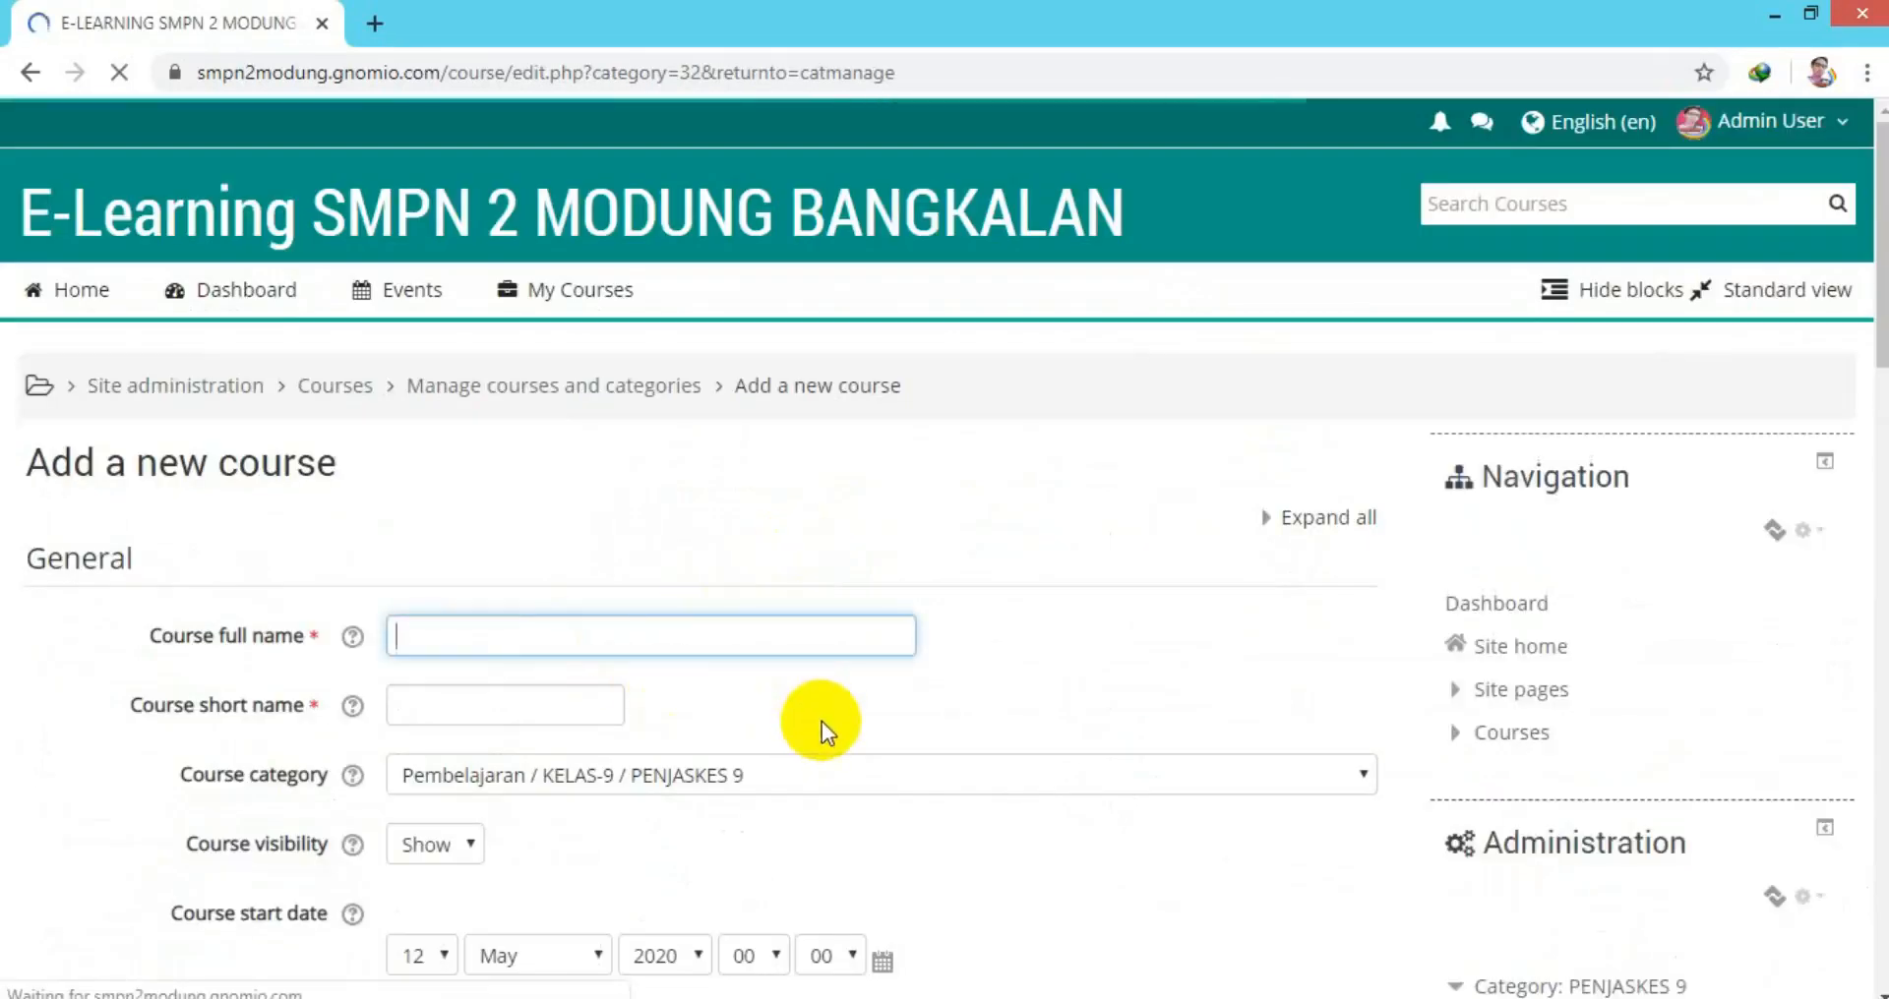
pyautogui.write('PENJASKES KLS')
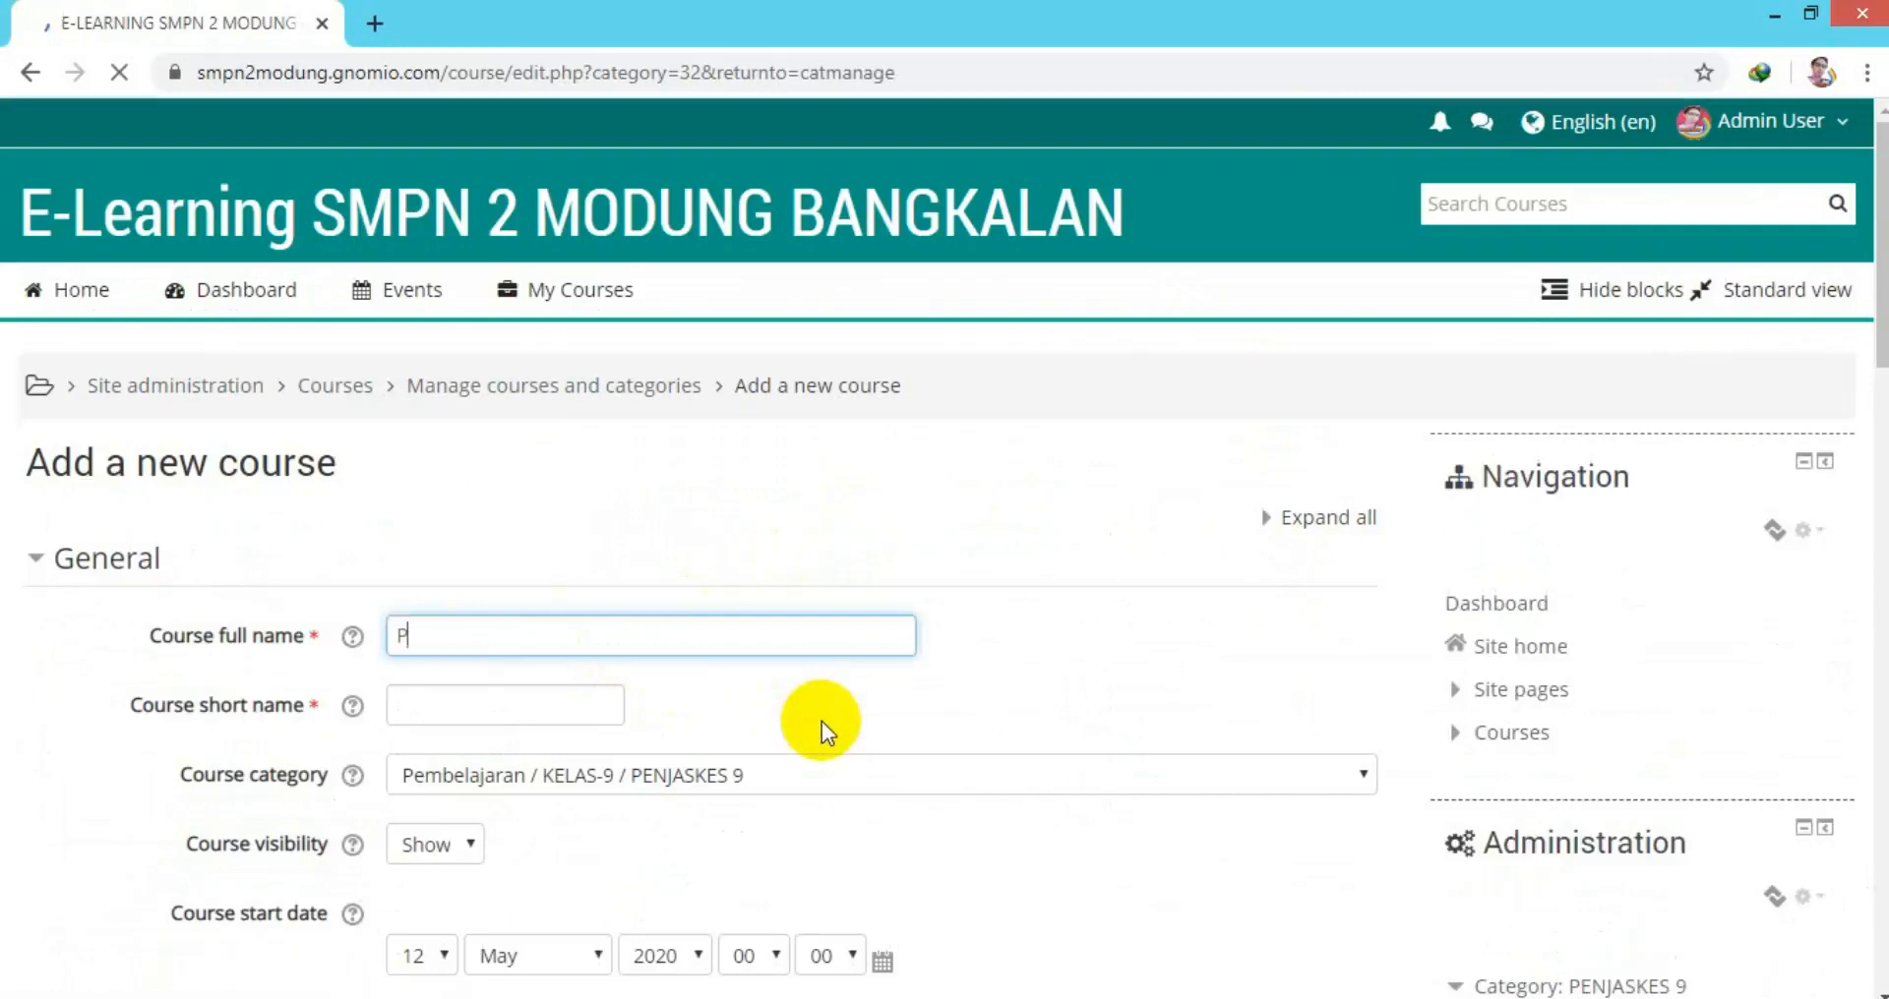
pyautogui.scroll(-3, 542, 267)
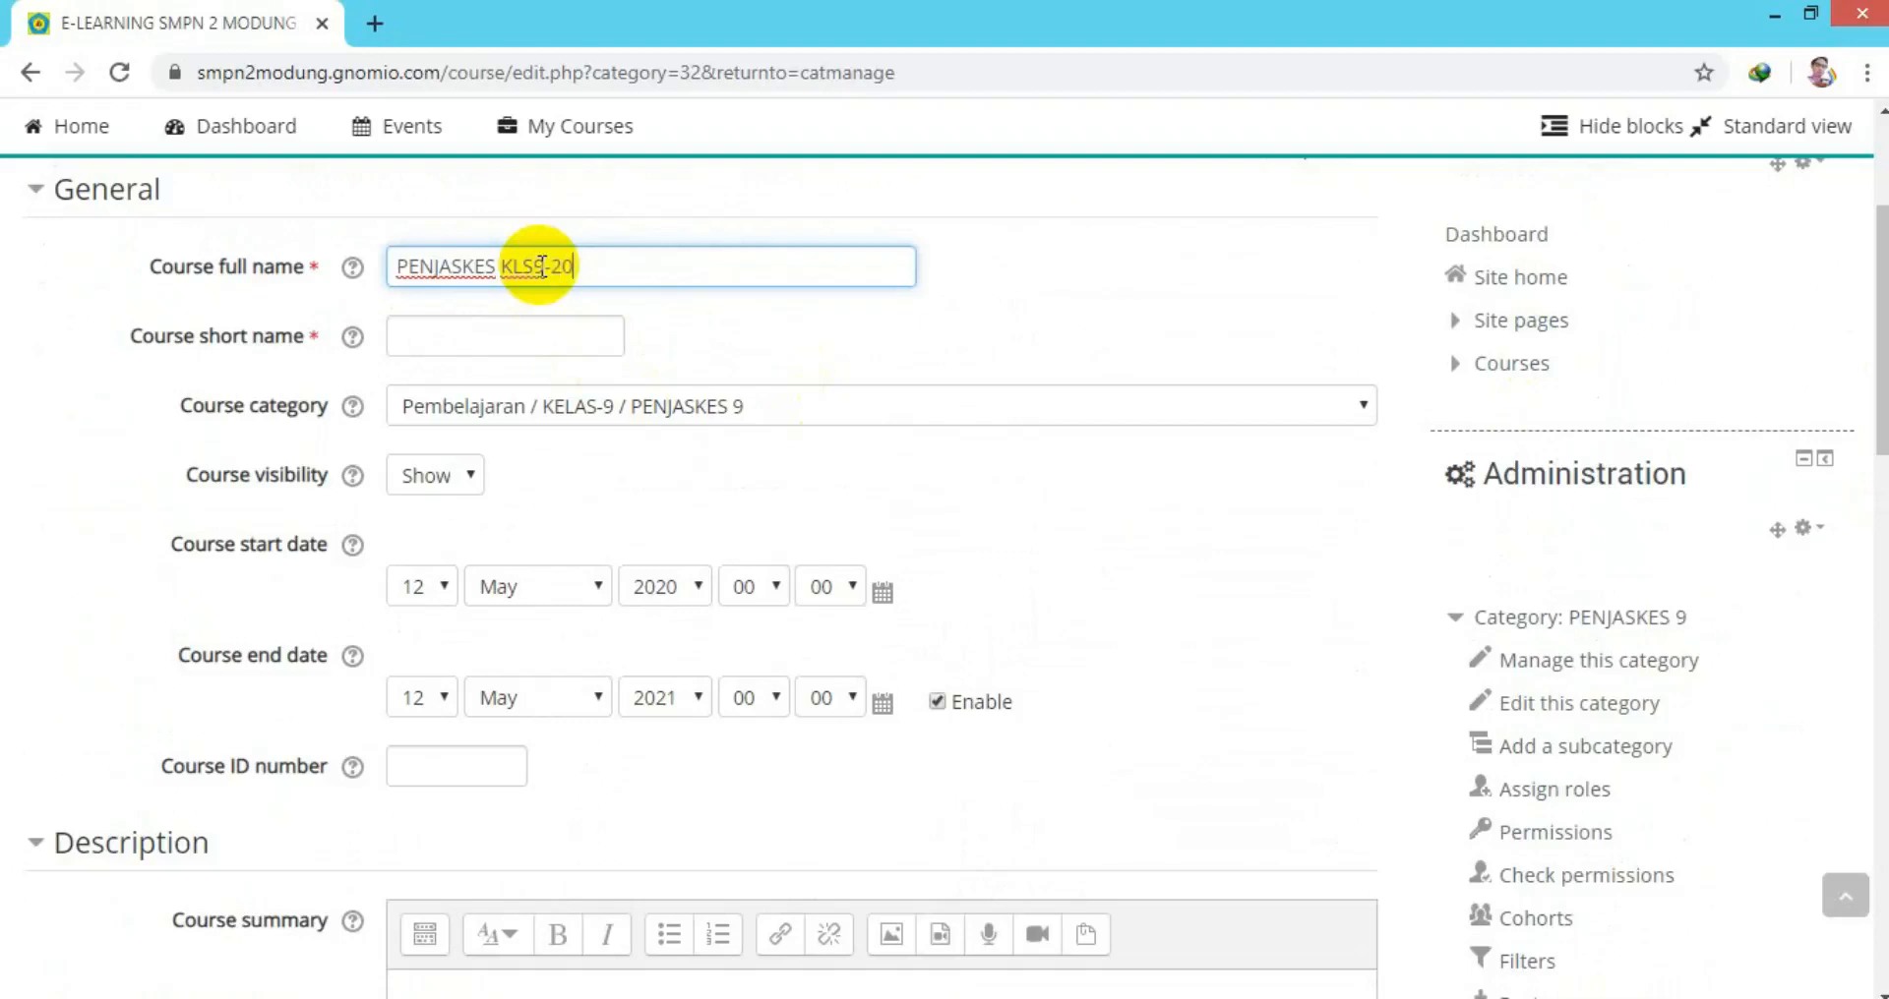
pyautogui.click(493, 341)
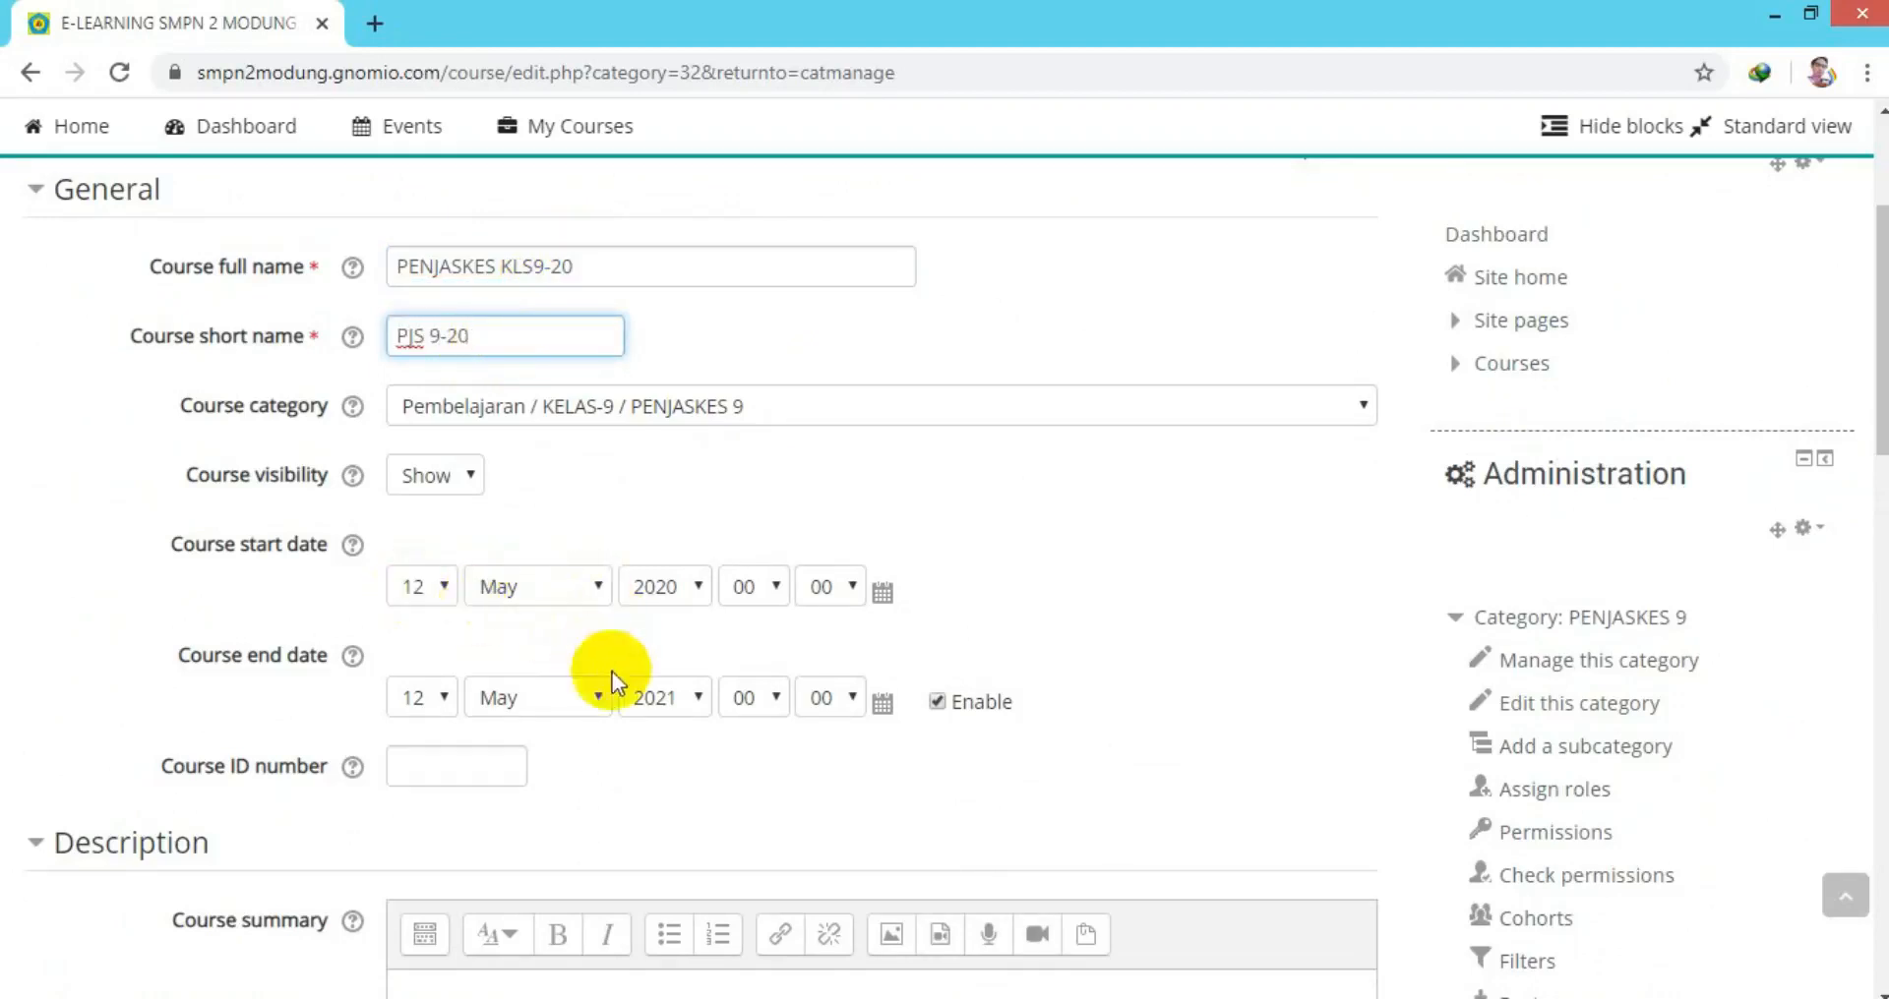
# Set the course end date to July 2020.
pyautogui.click(599, 700)
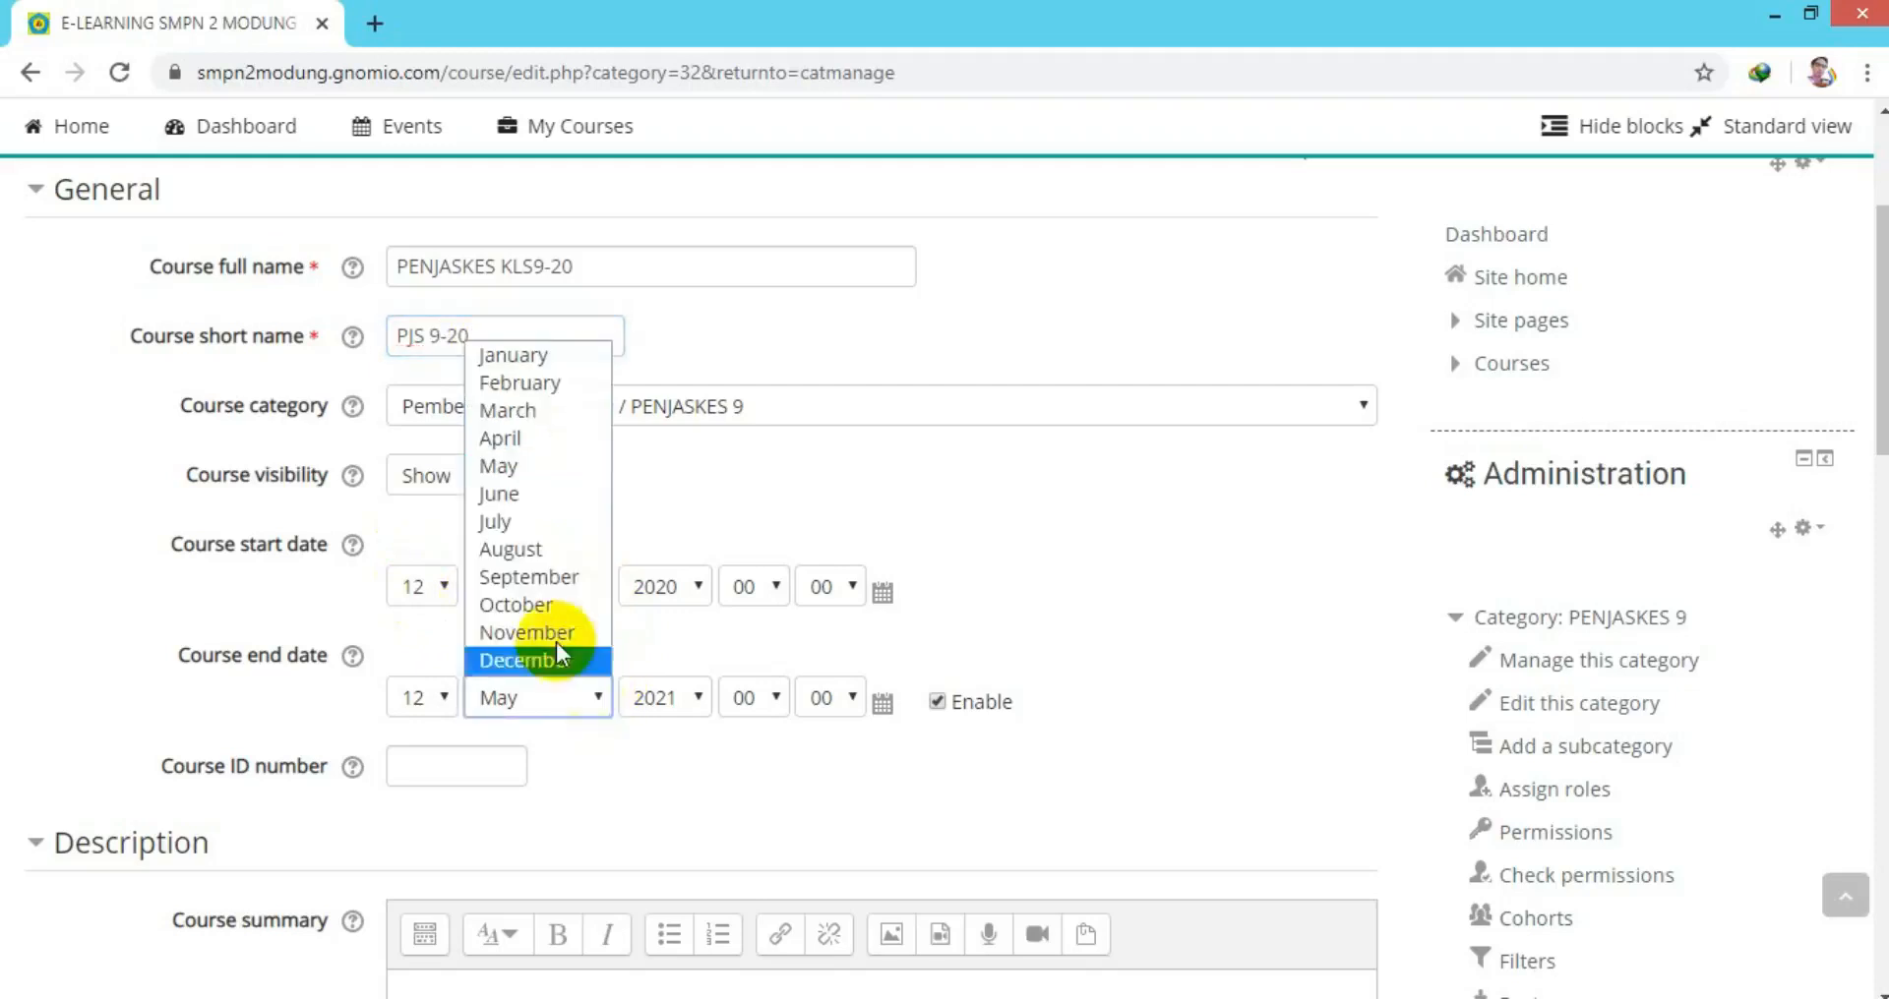
pyautogui.click(504, 528)
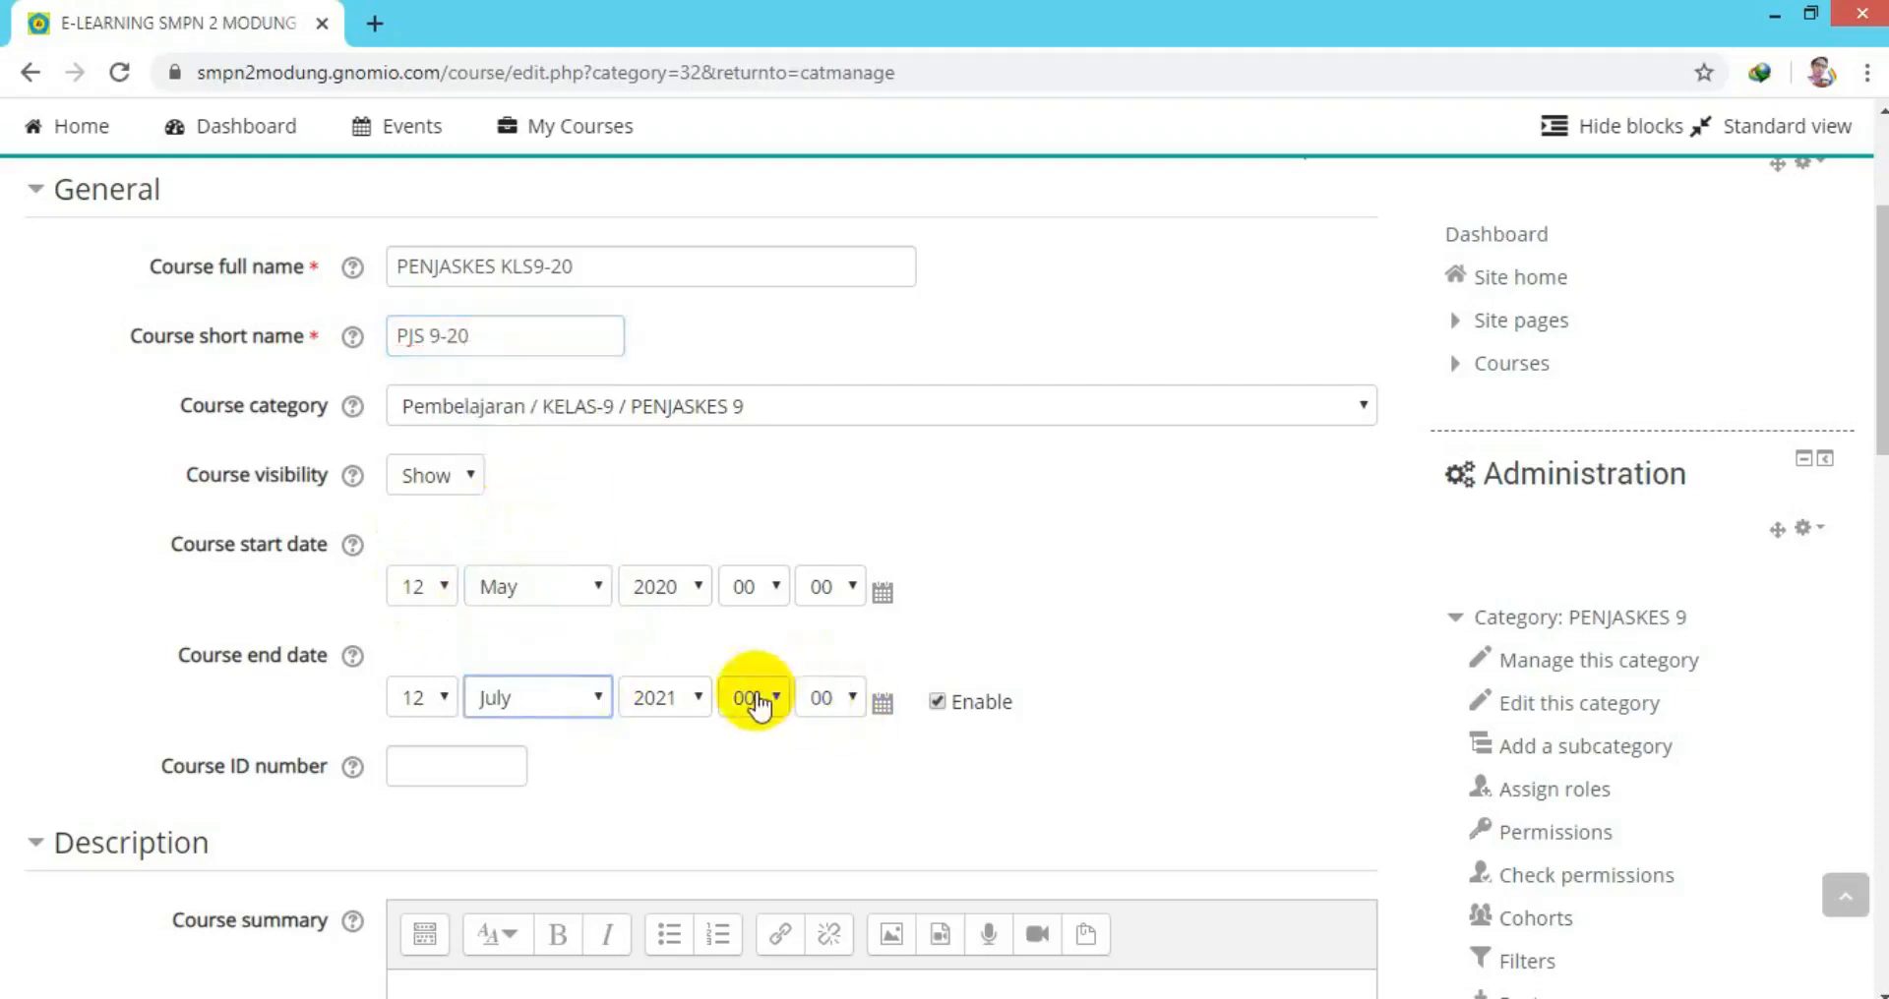
pyautogui.click(699, 701)
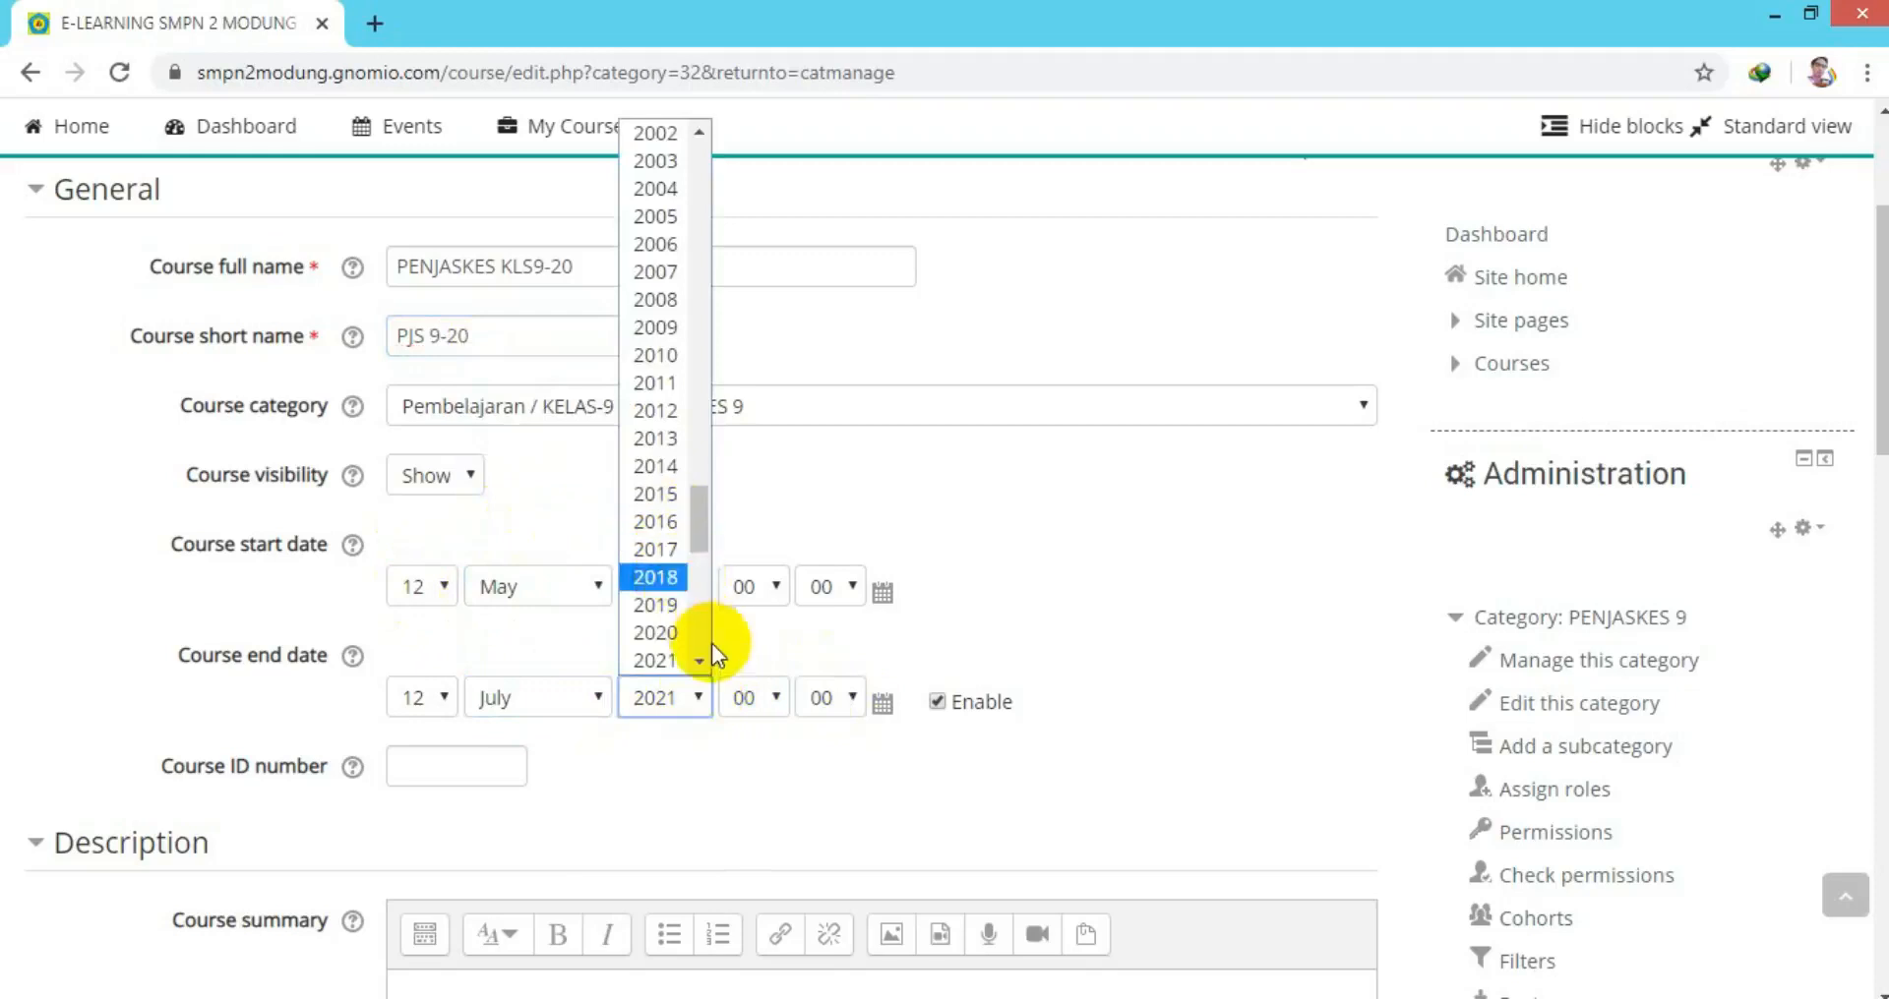
pyautogui.click(664, 639)
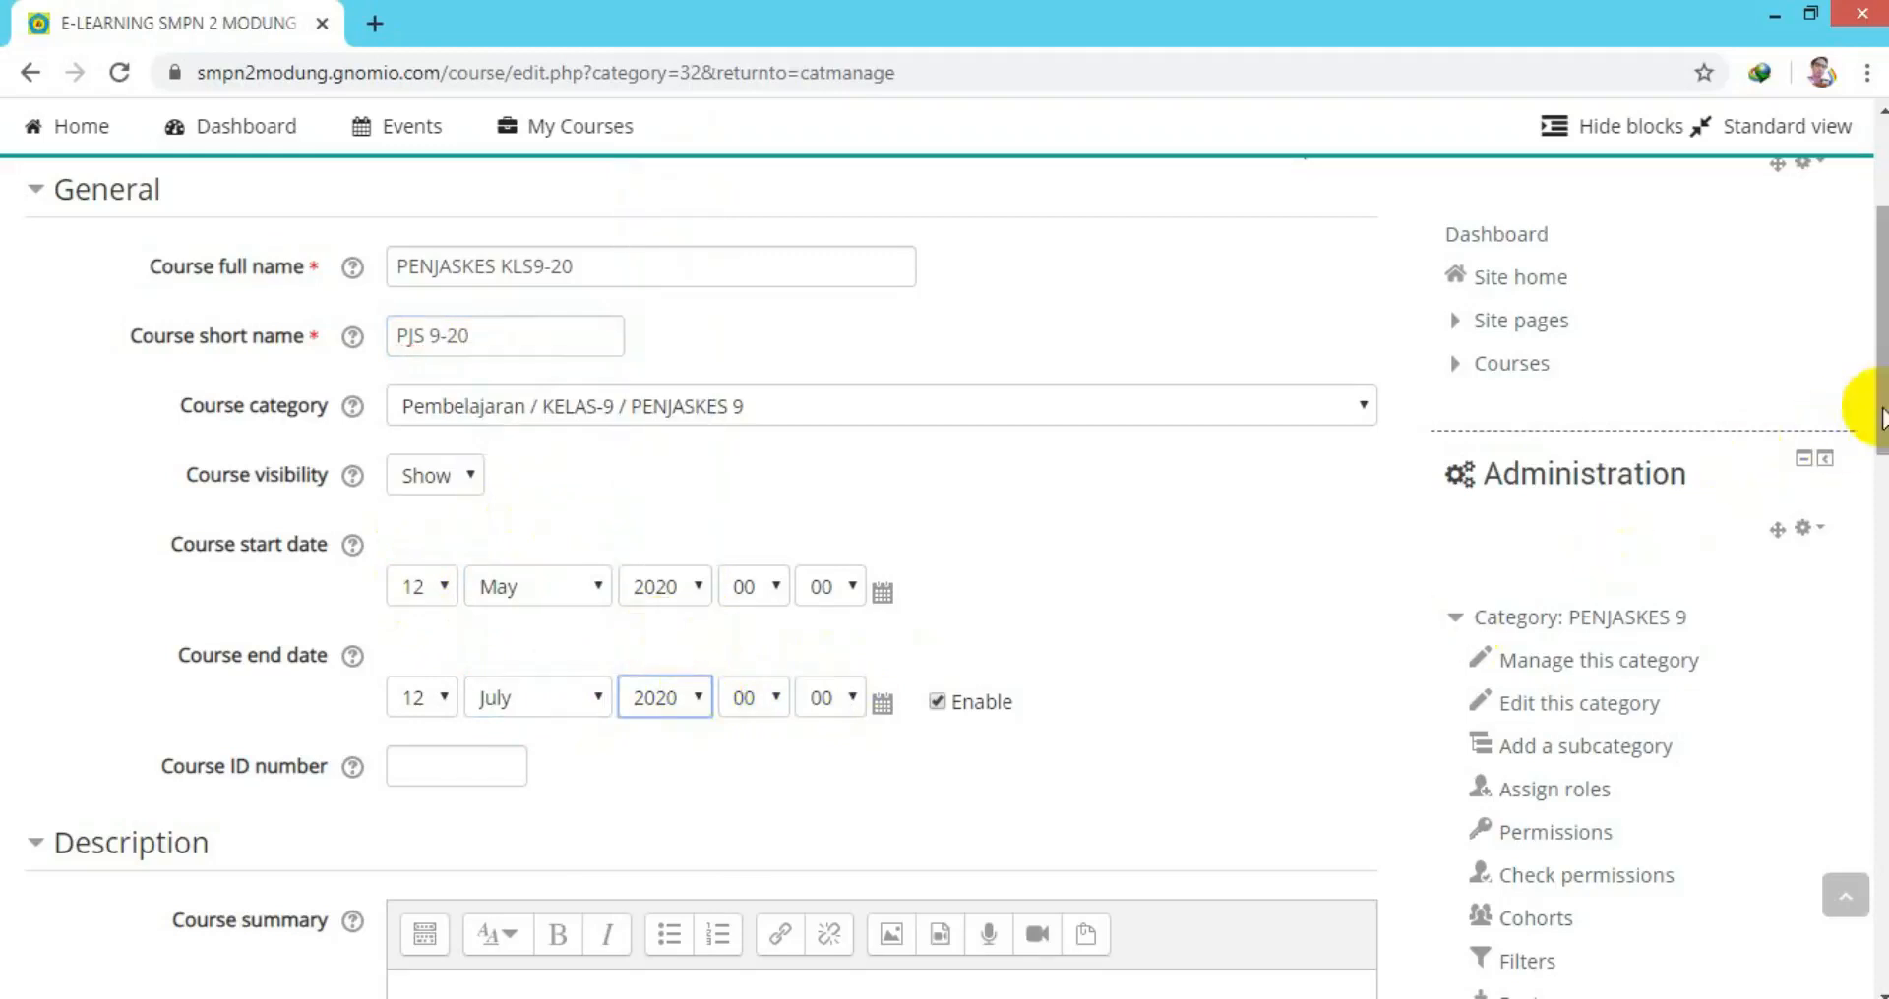
# Set the course format's number of sections to 9.
pyautogui.moveTo(1879, 413); pyautogui.dragTo(1883, 806)
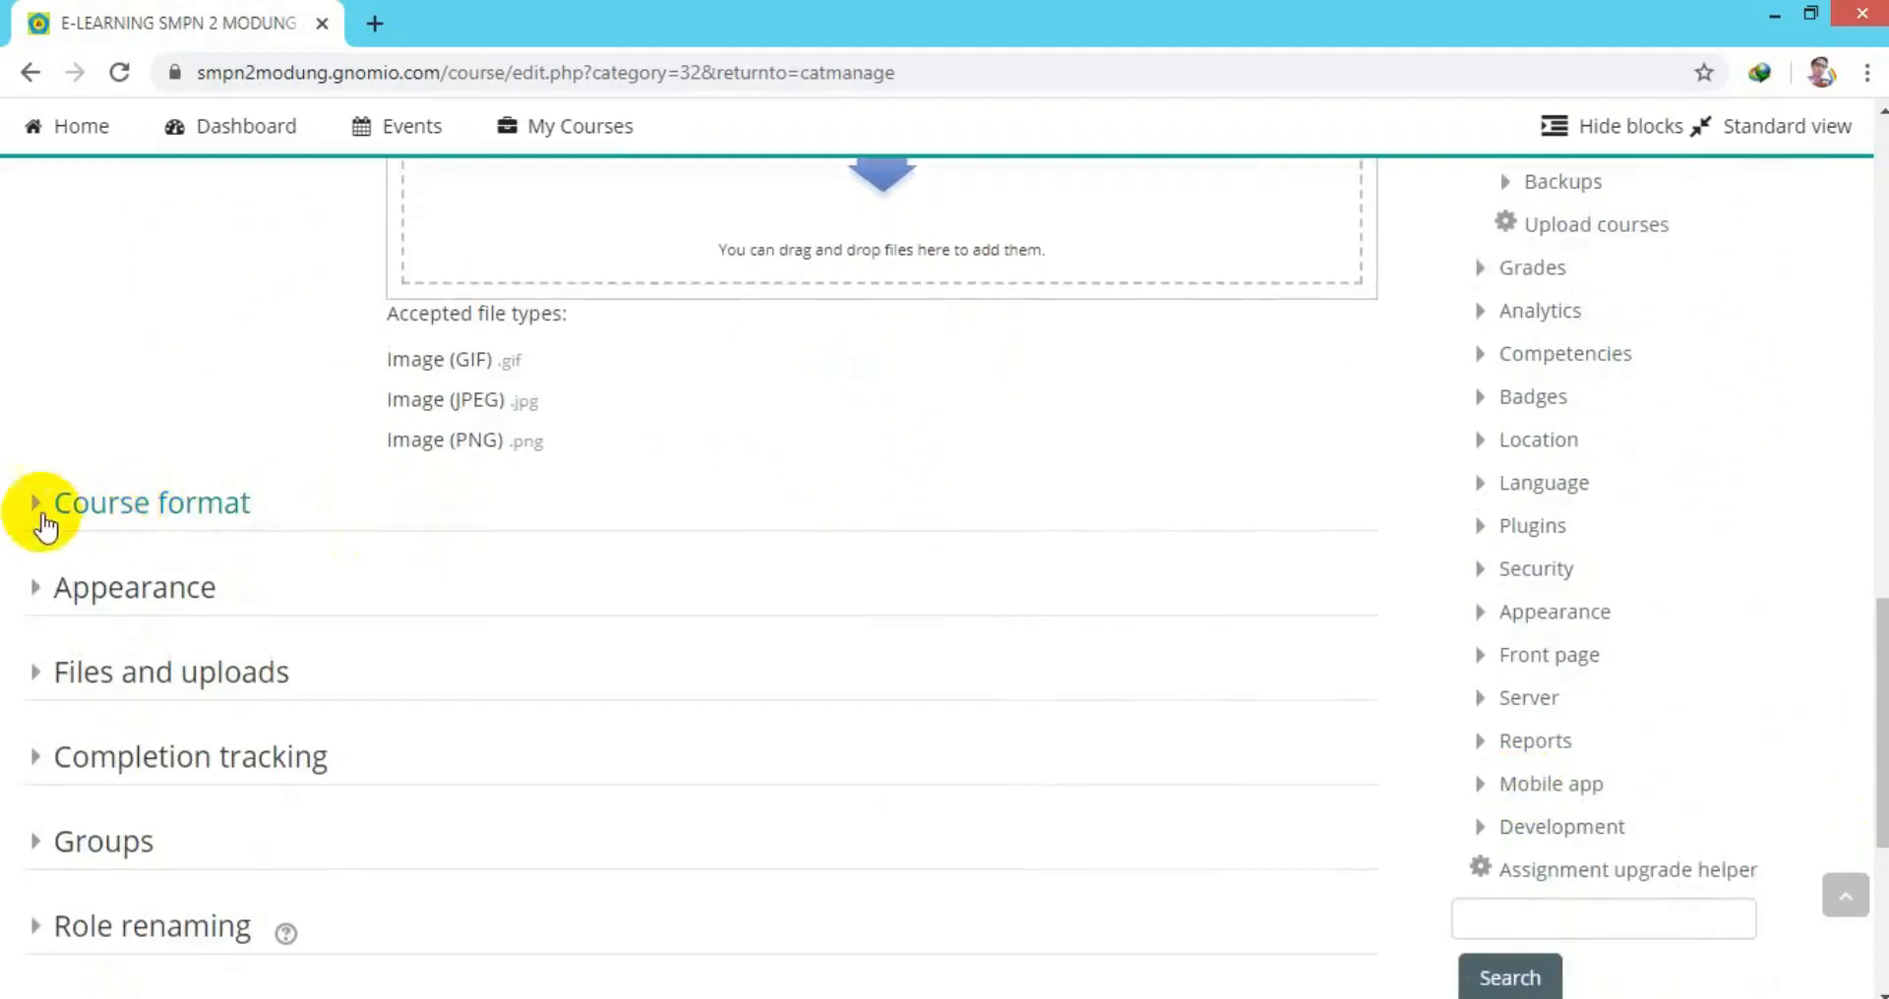
pyautogui.click(31, 503)
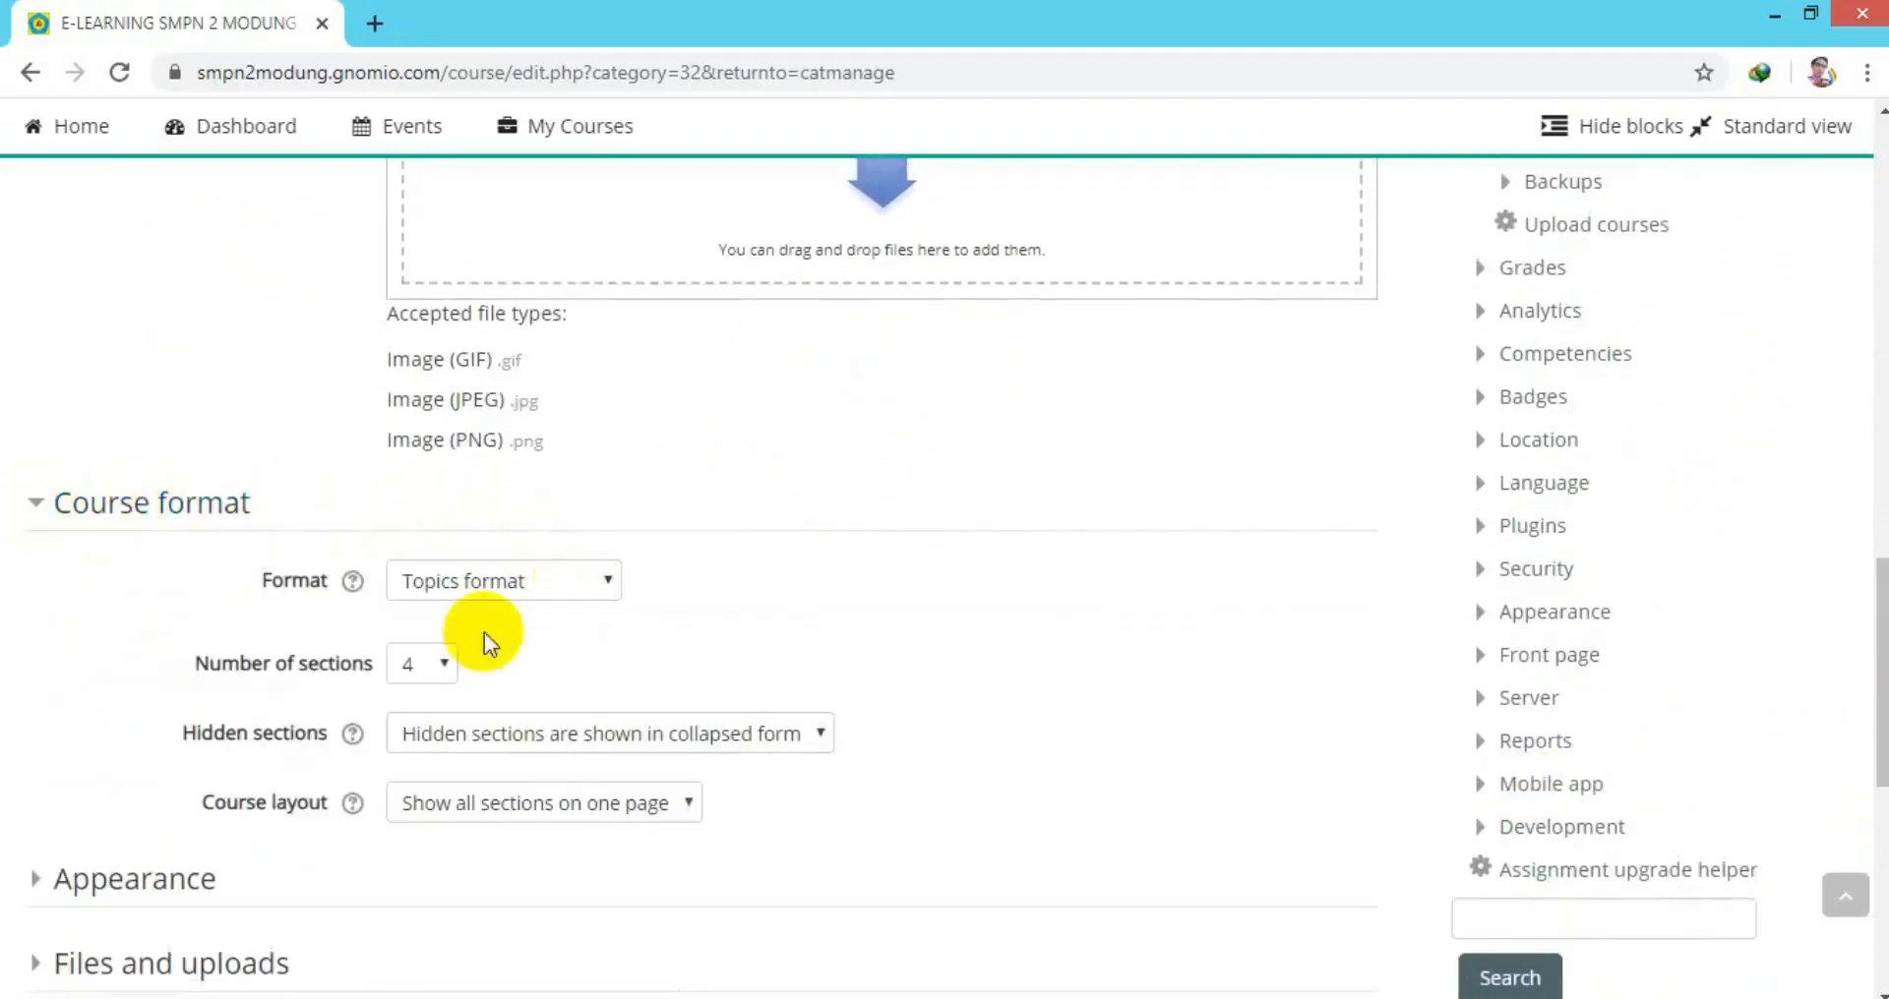
pyautogui.click(444, 664)
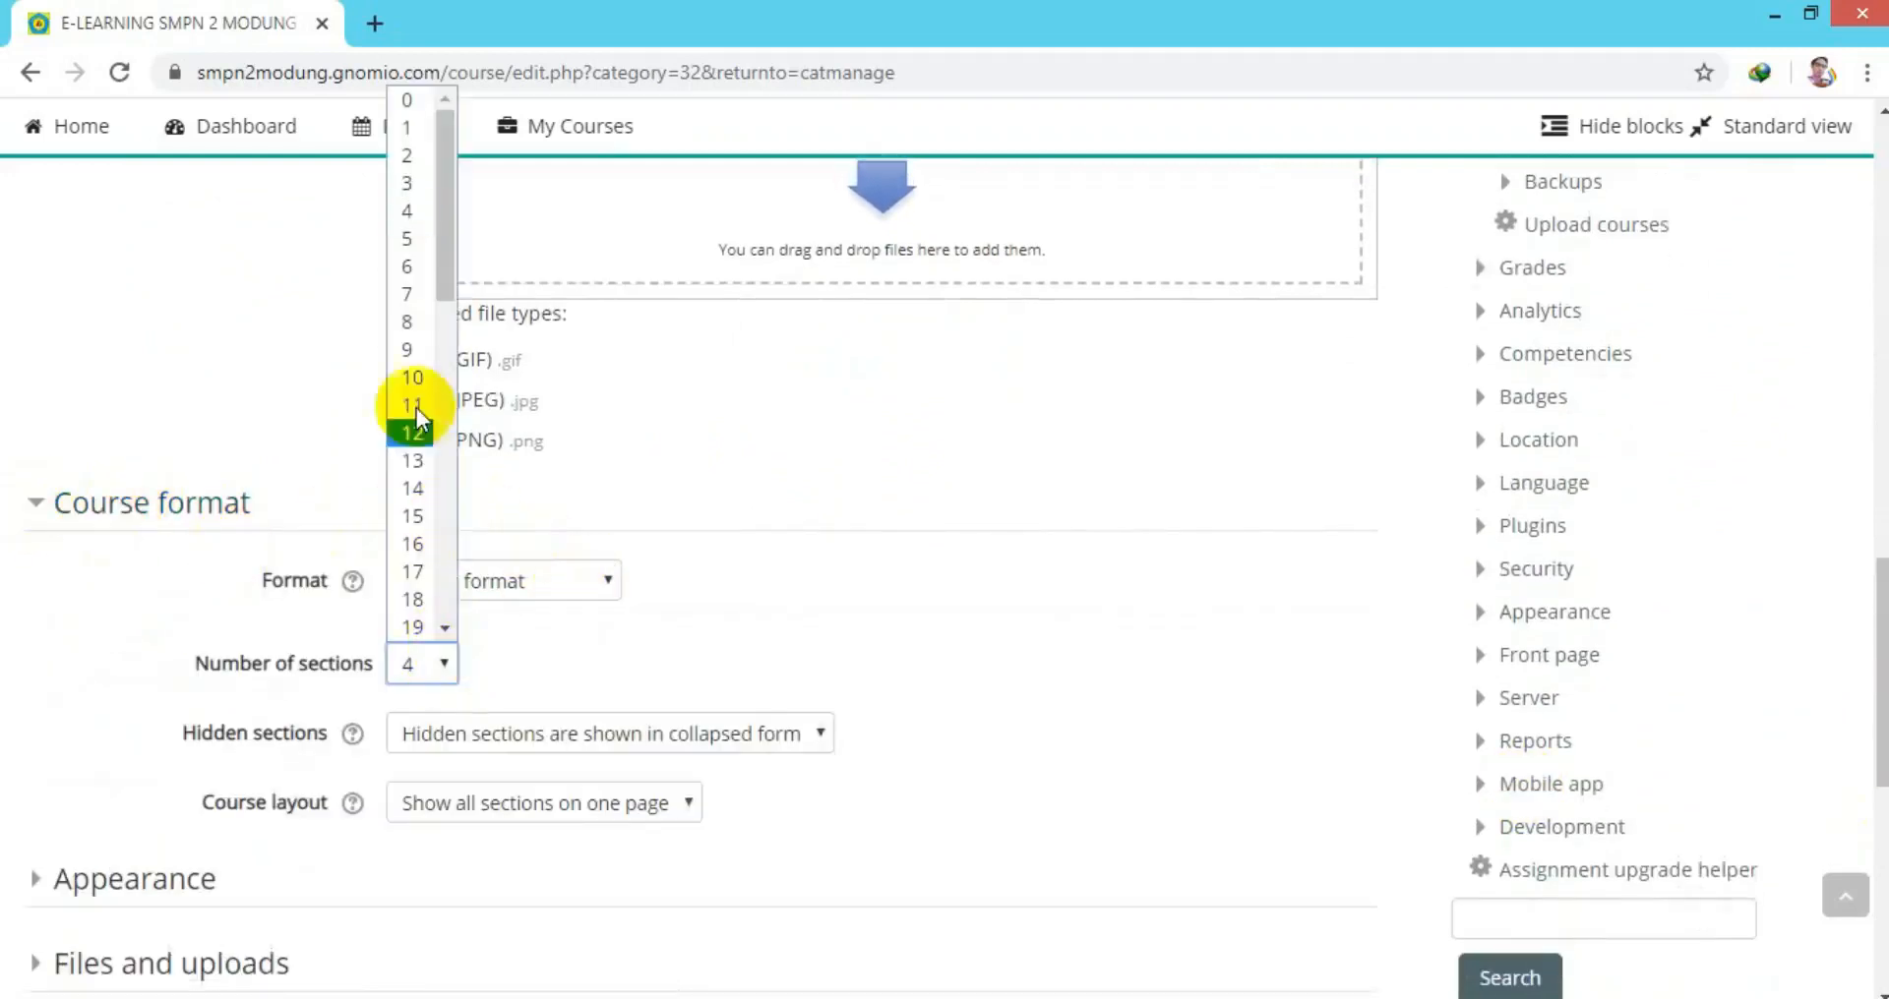
pyautogui.click(409, 350)
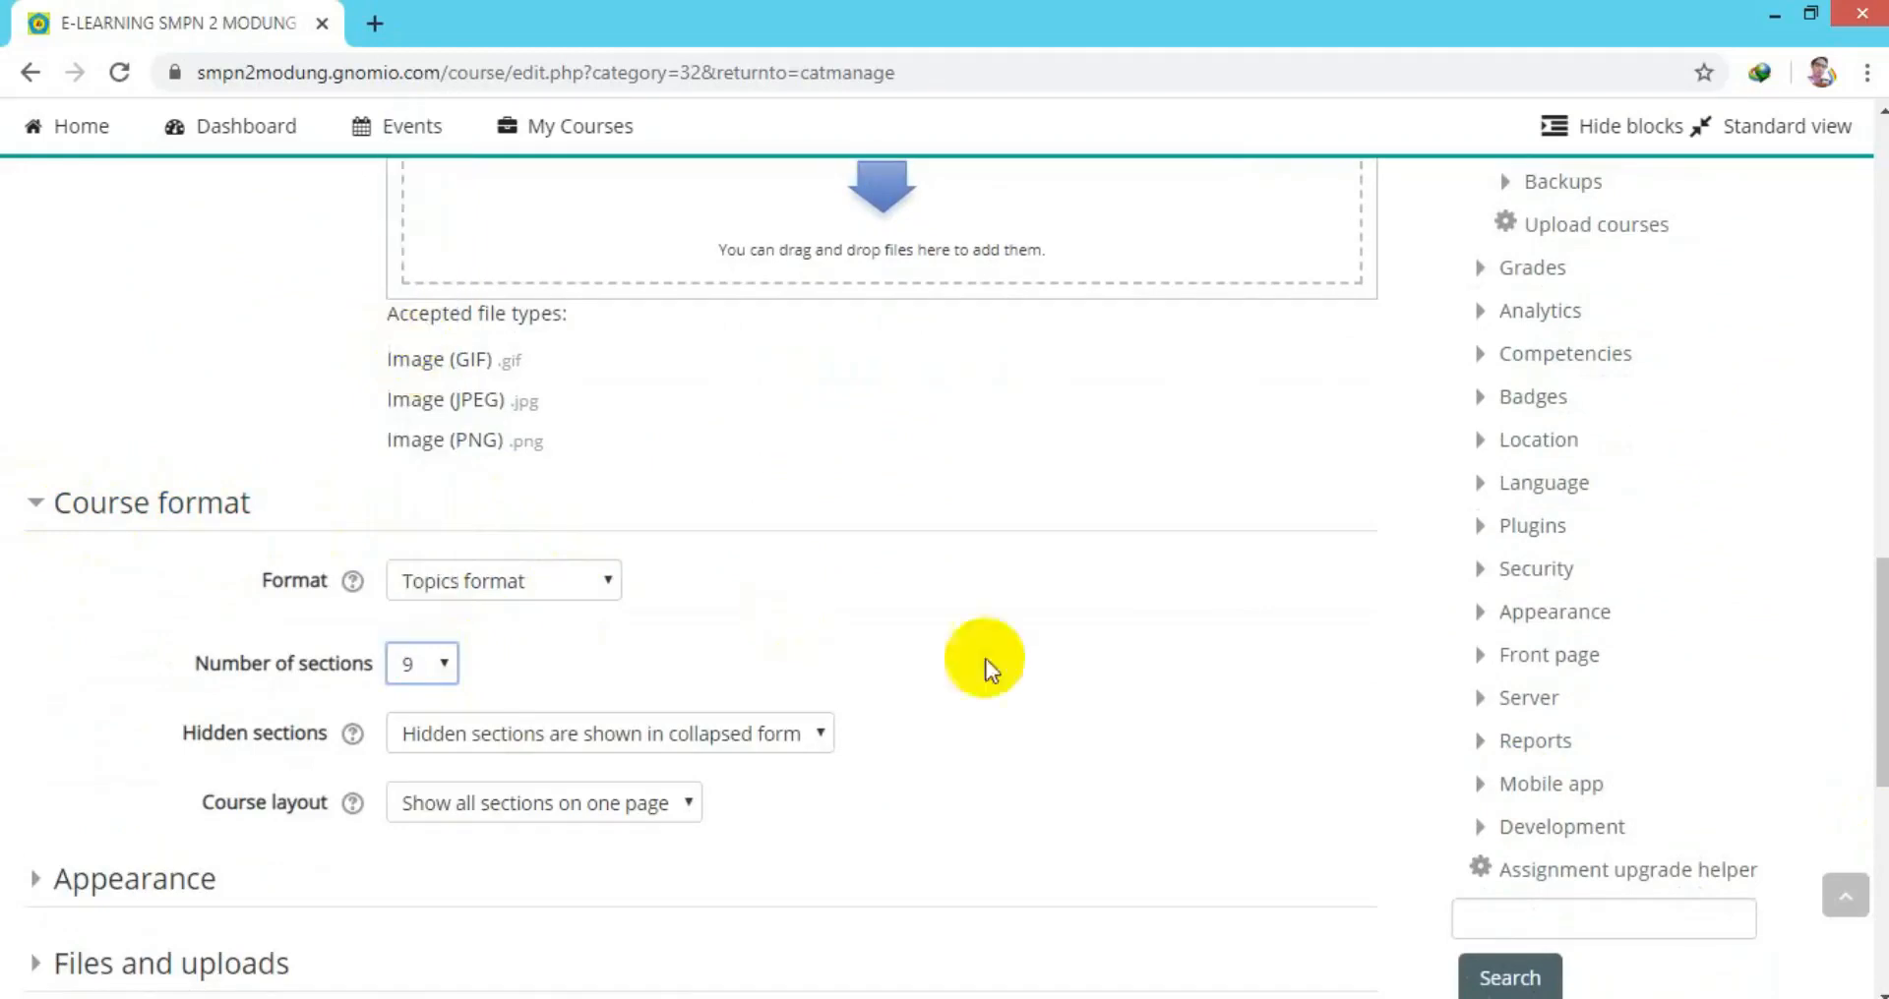
pyautogui.click(32, 506)
pyautogui.moveTo(1881, 753); pyautogui.dragTo(1803, 793)
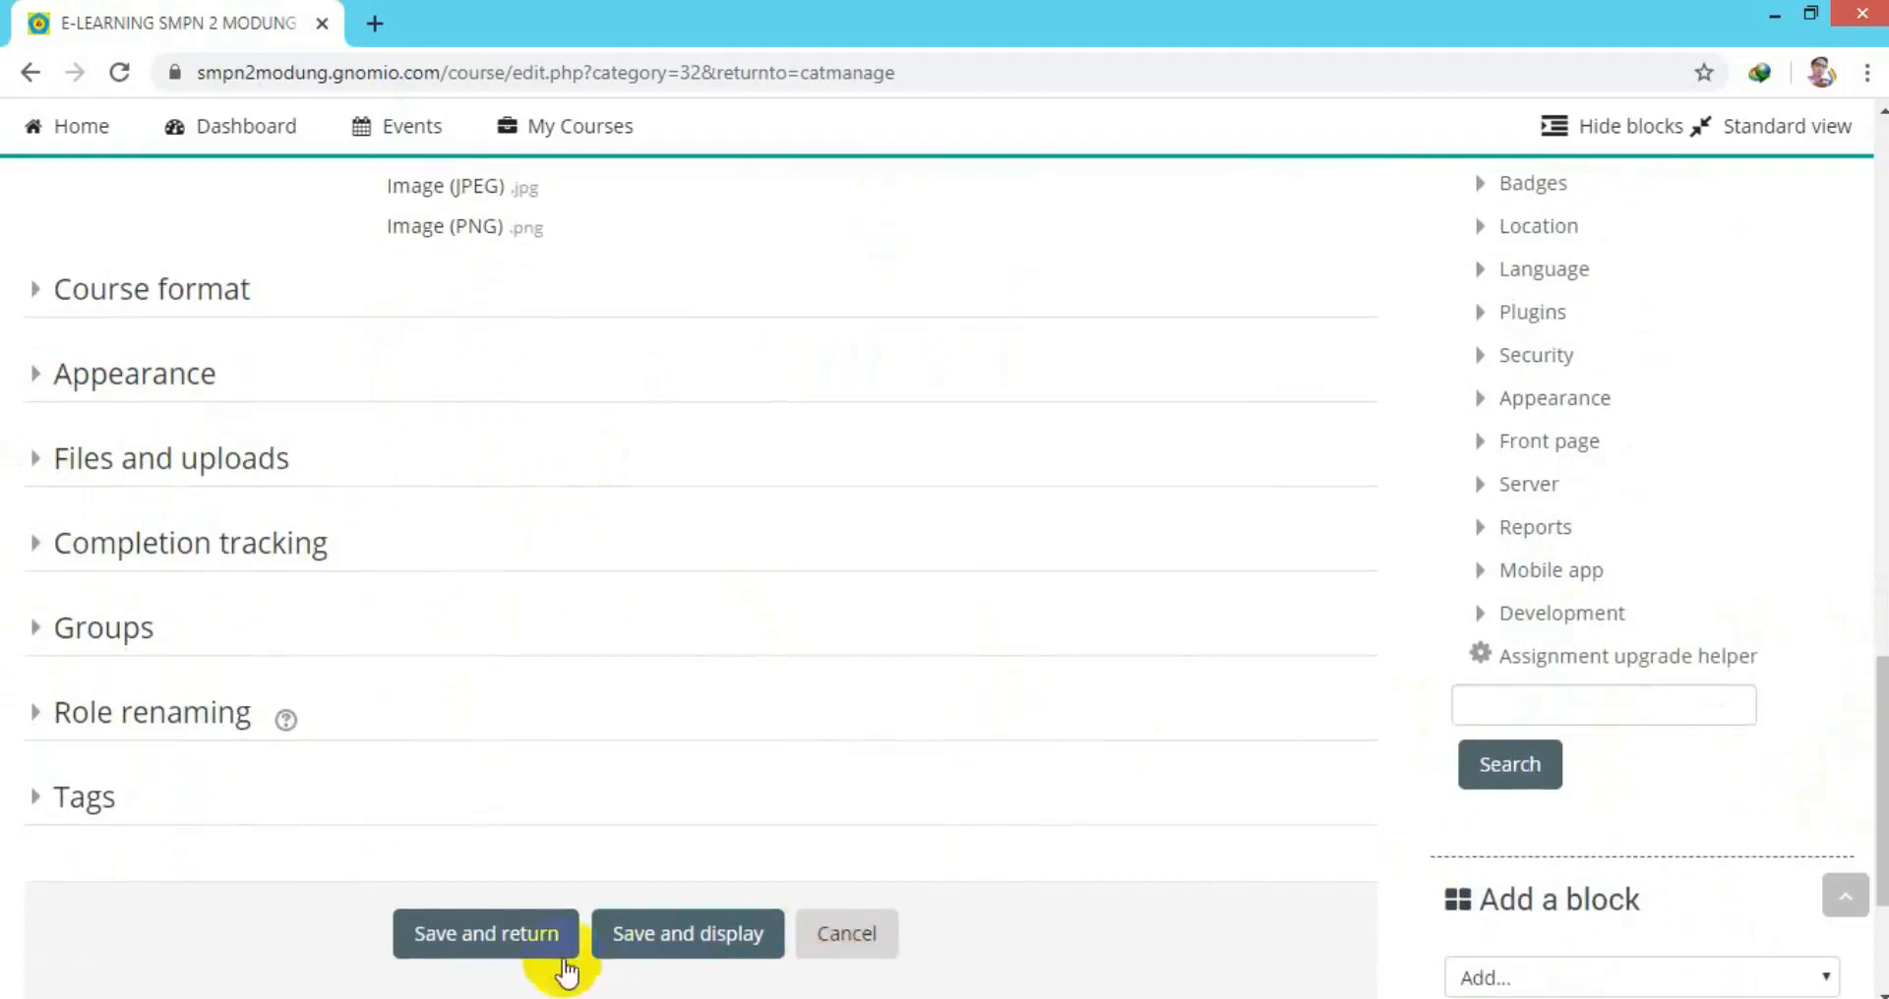
# Save course PENJASKES KLS9-20 and enrol the KELAS 9 MODUNG20 cohort, giving 29 student participants.
pyautogui.click(738, 942)
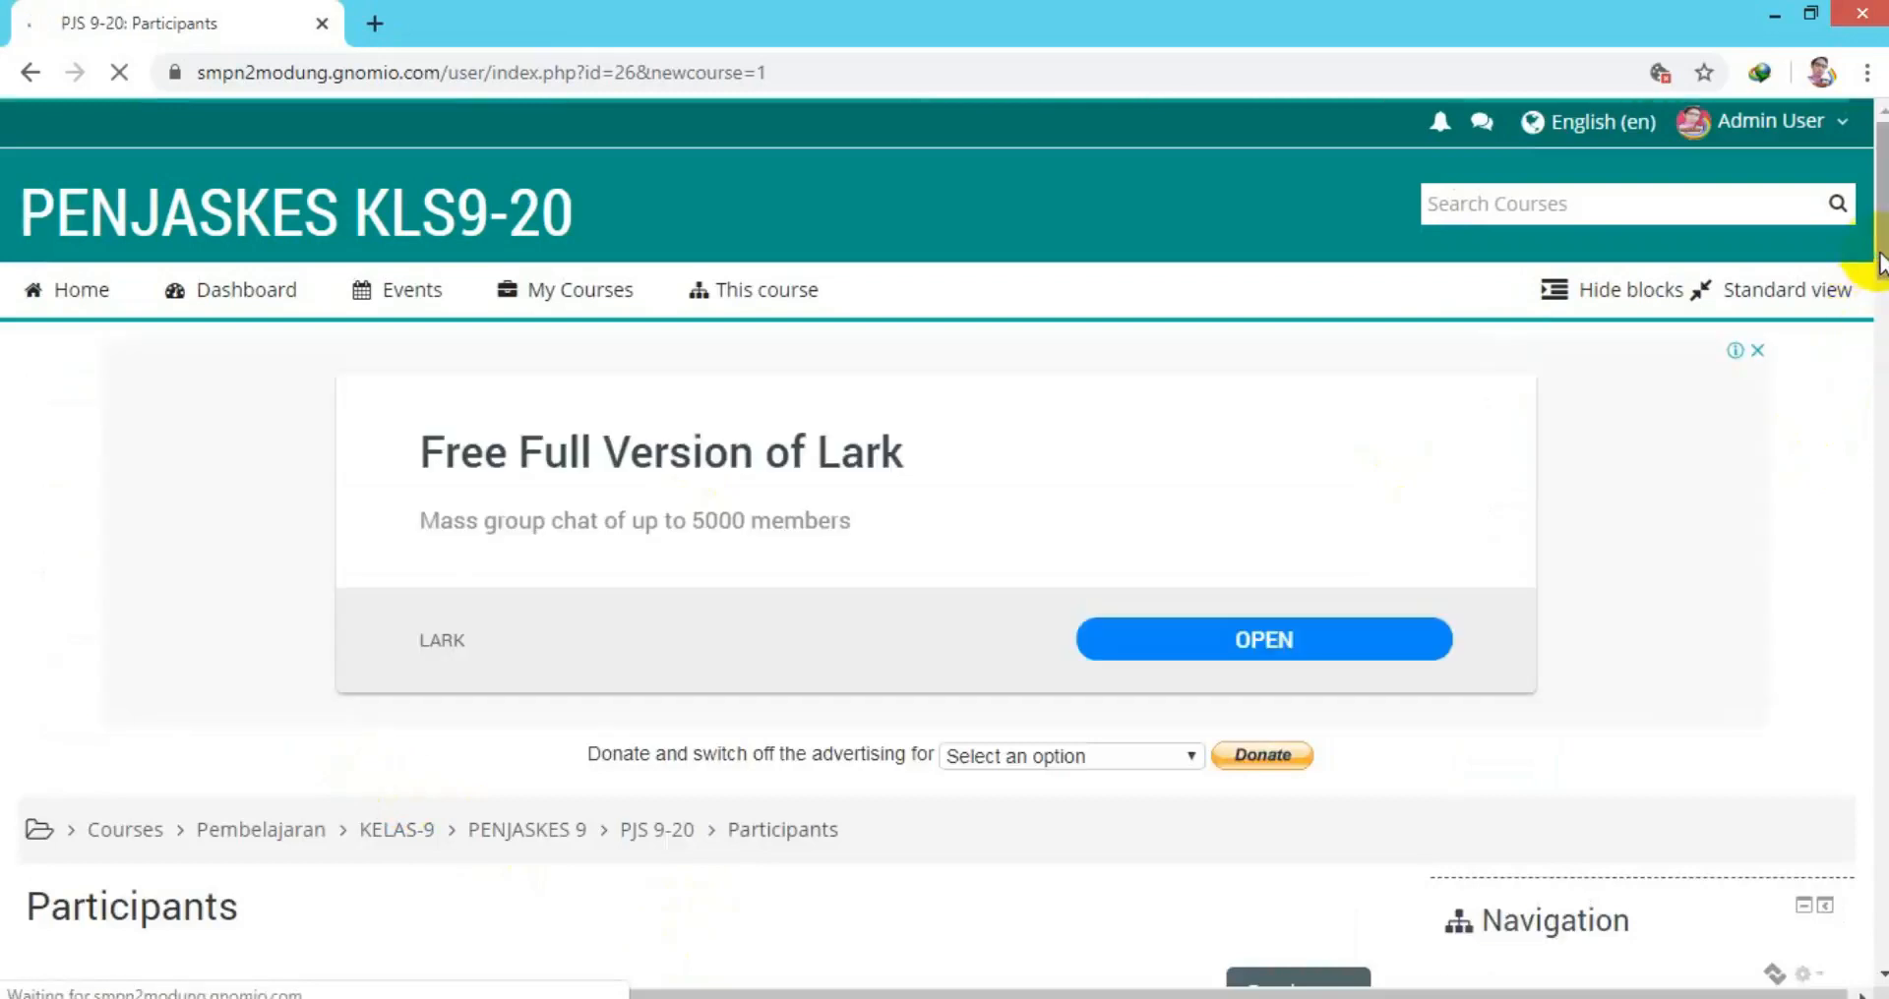
pyautogui.moveTo(1877, 254); pyautogui.dragTo(1881, 326)
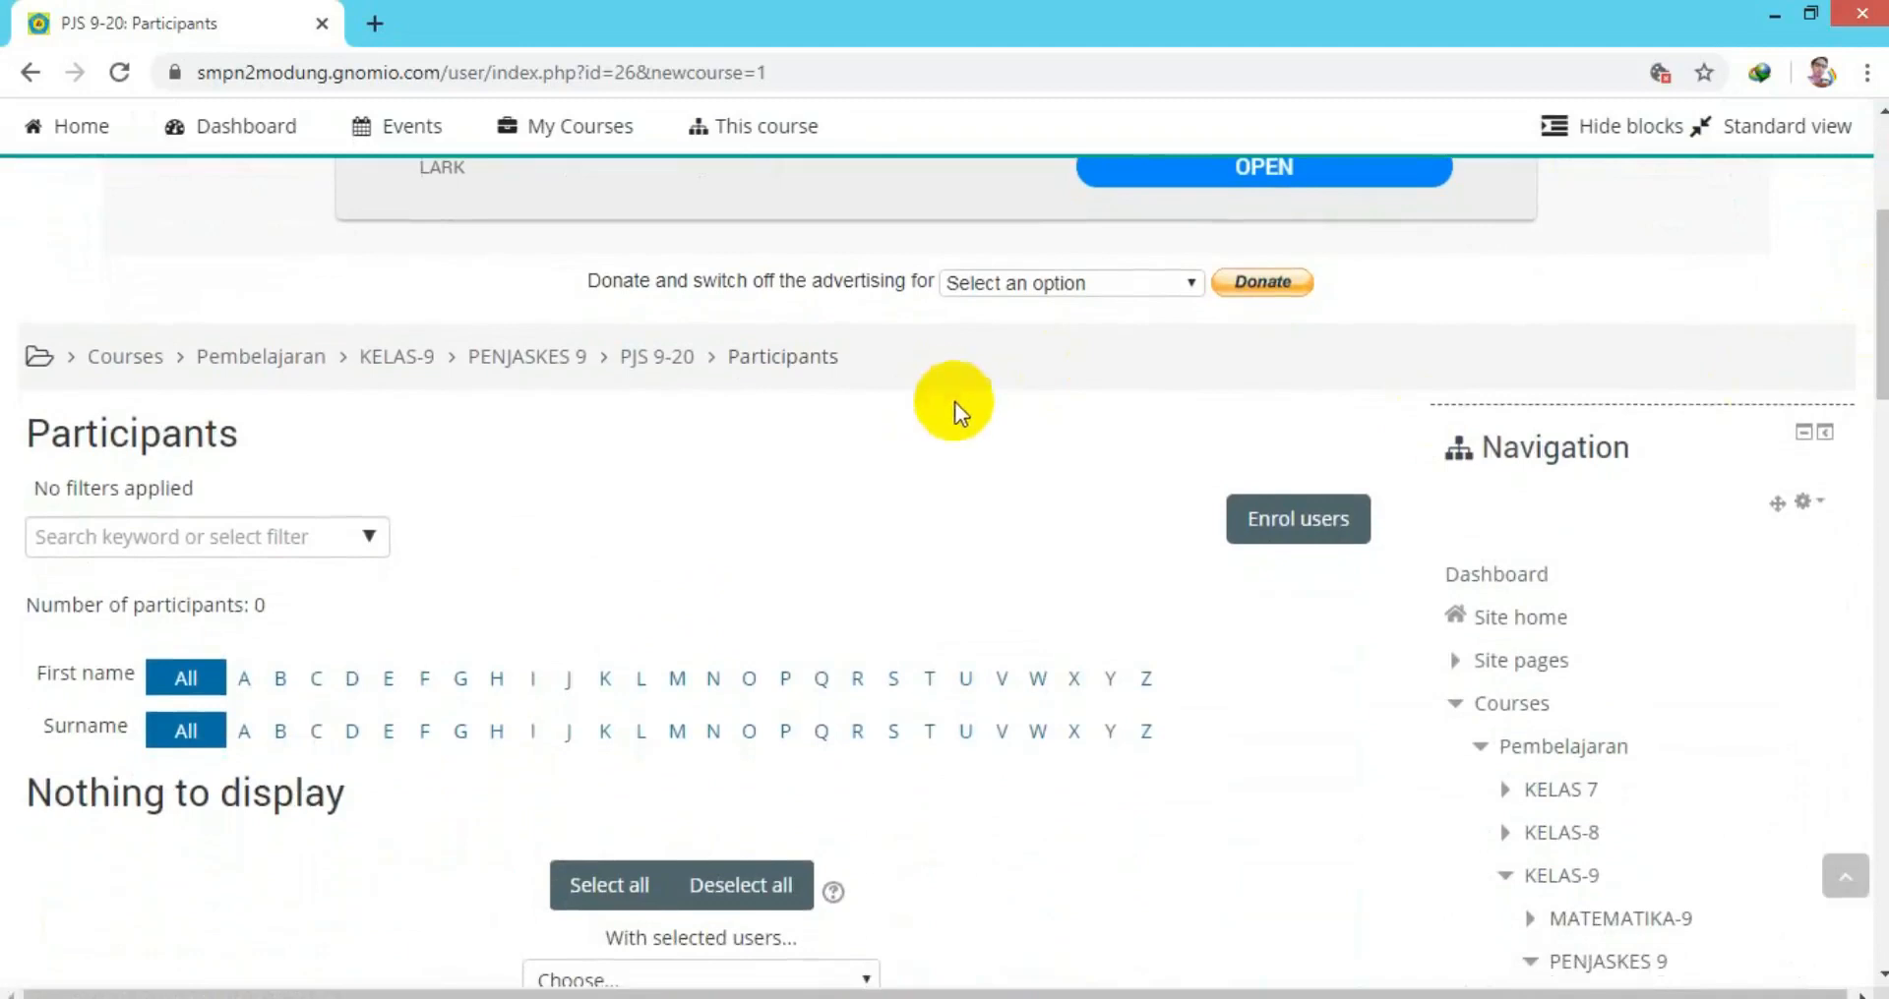
pyautogui.click(1292, 524)
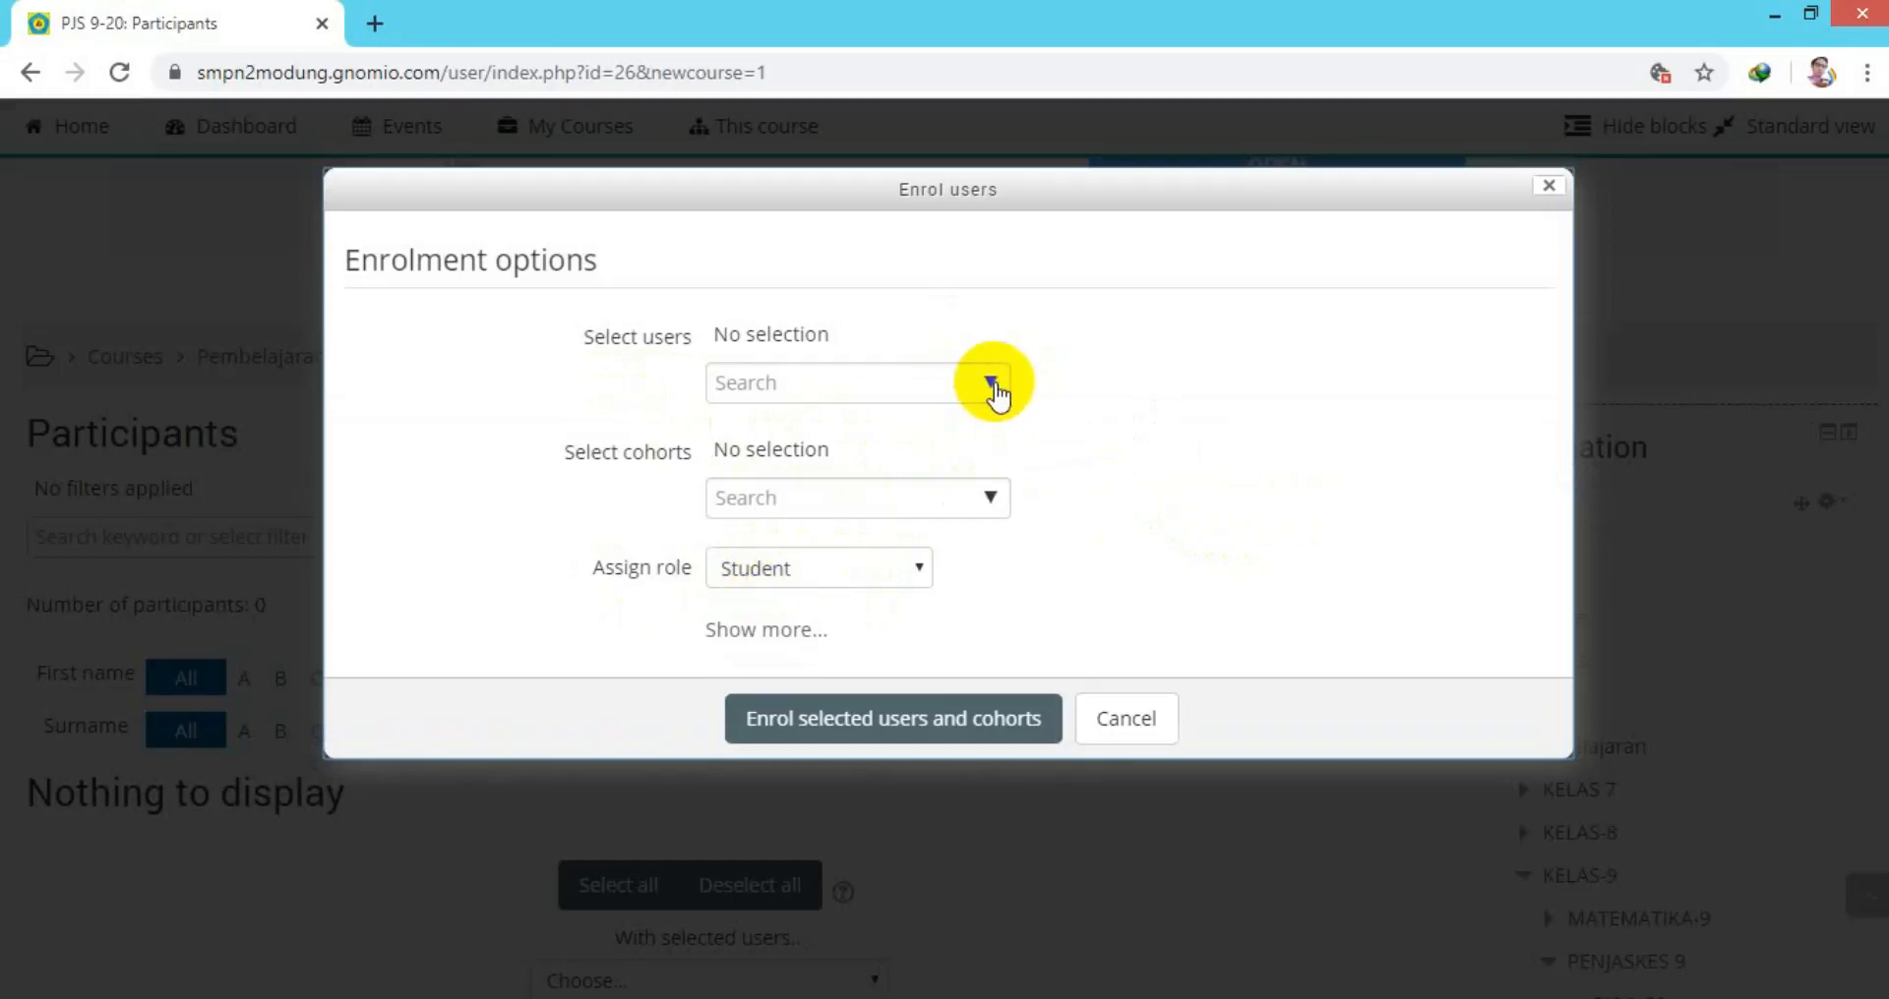
pyautogui.click(991, 497)
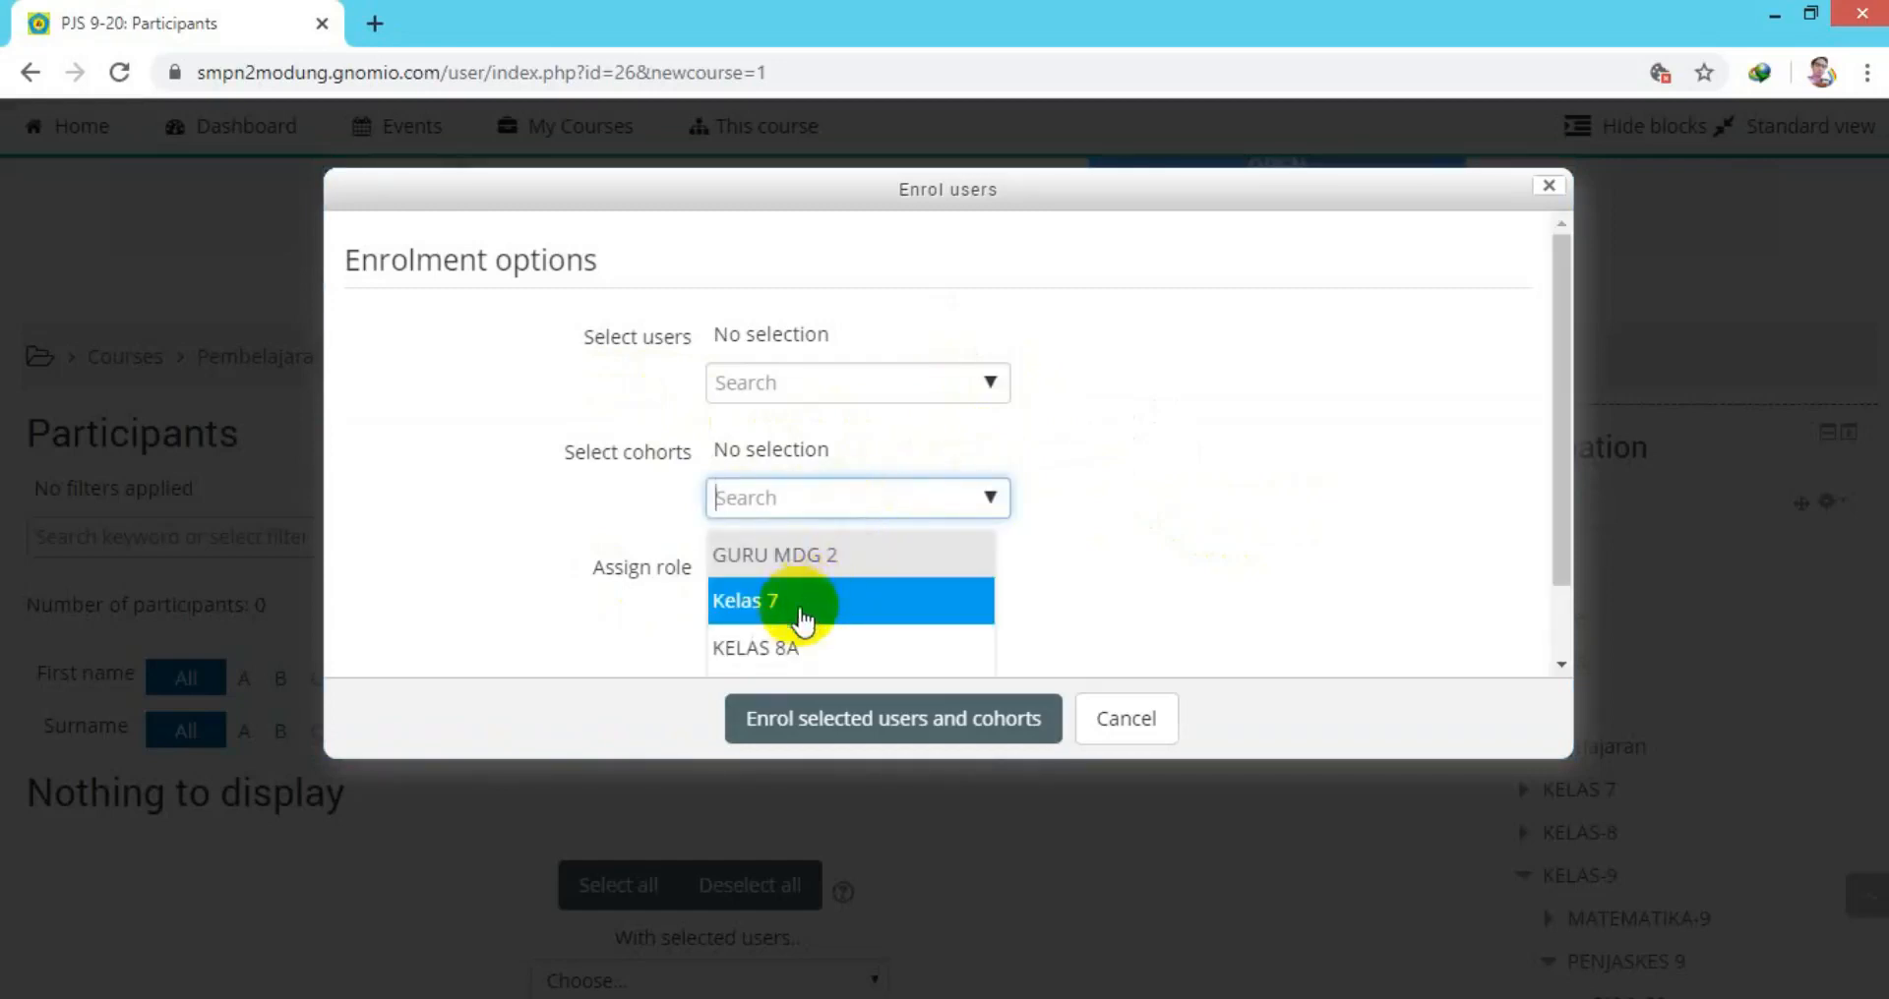
pyautogui.scroll(-1, 796, 605)
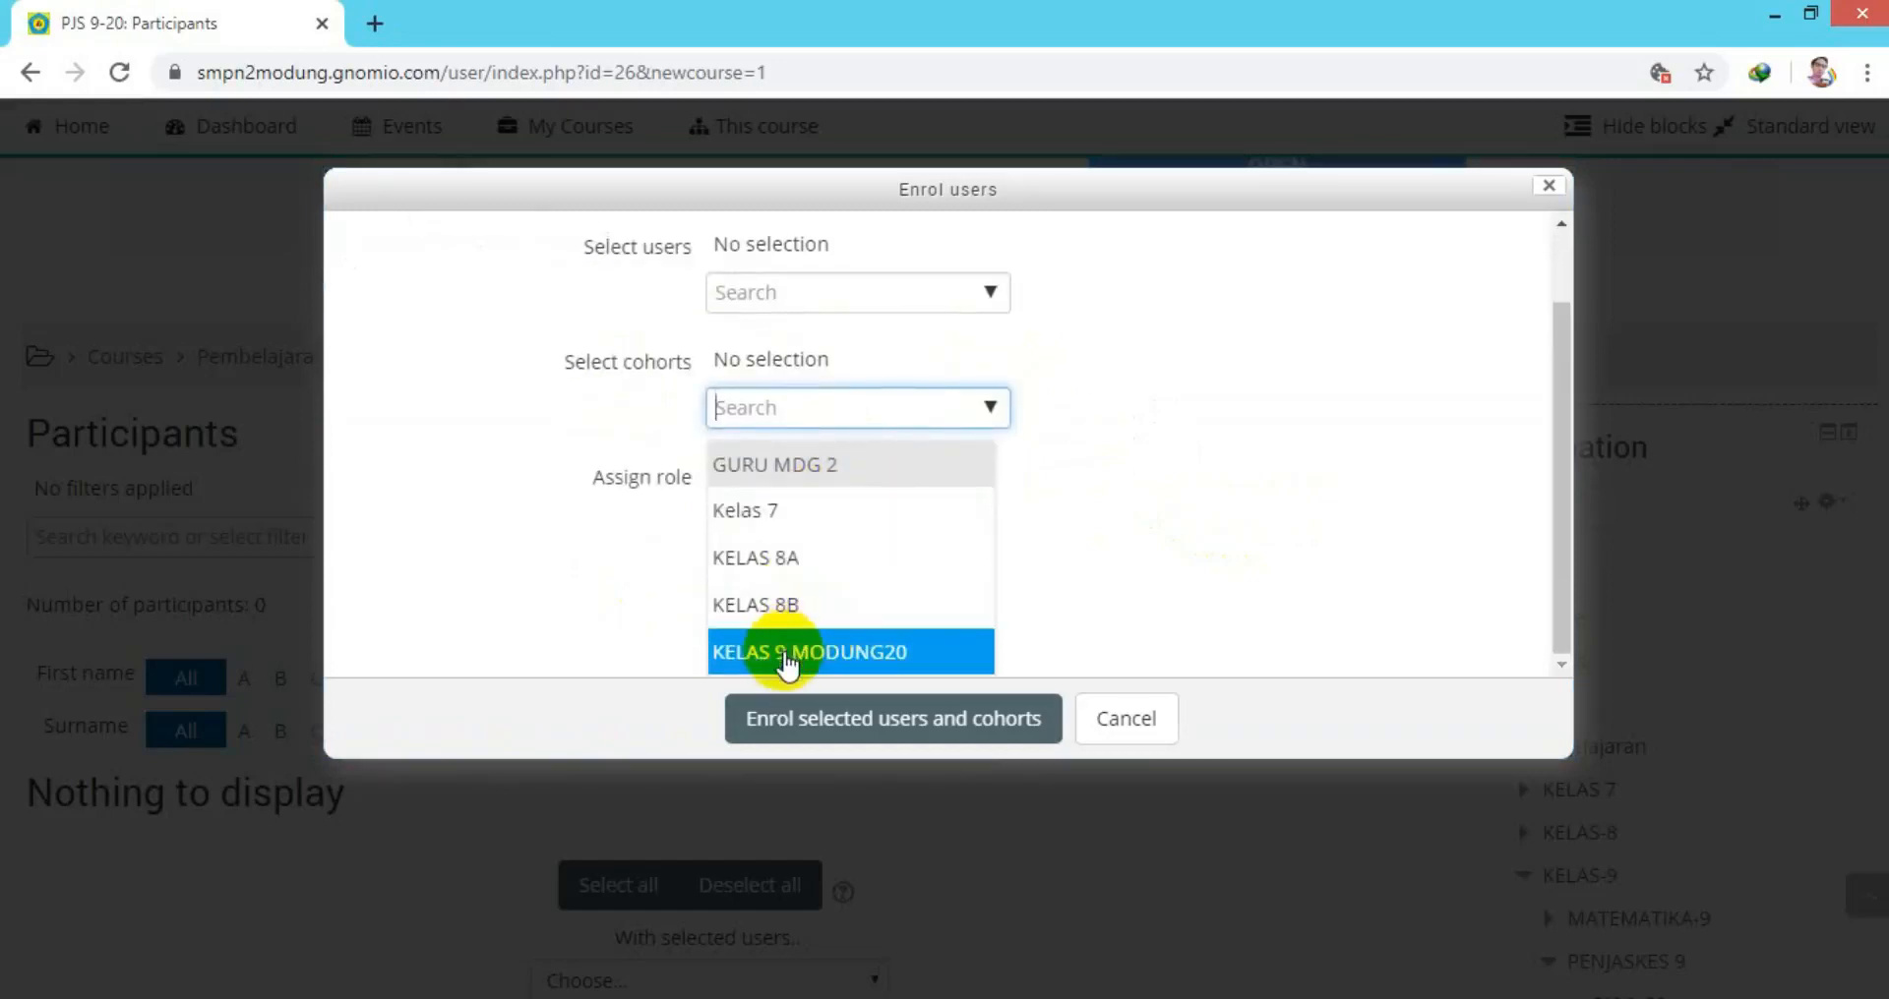
pyautogui.click(787, 657)
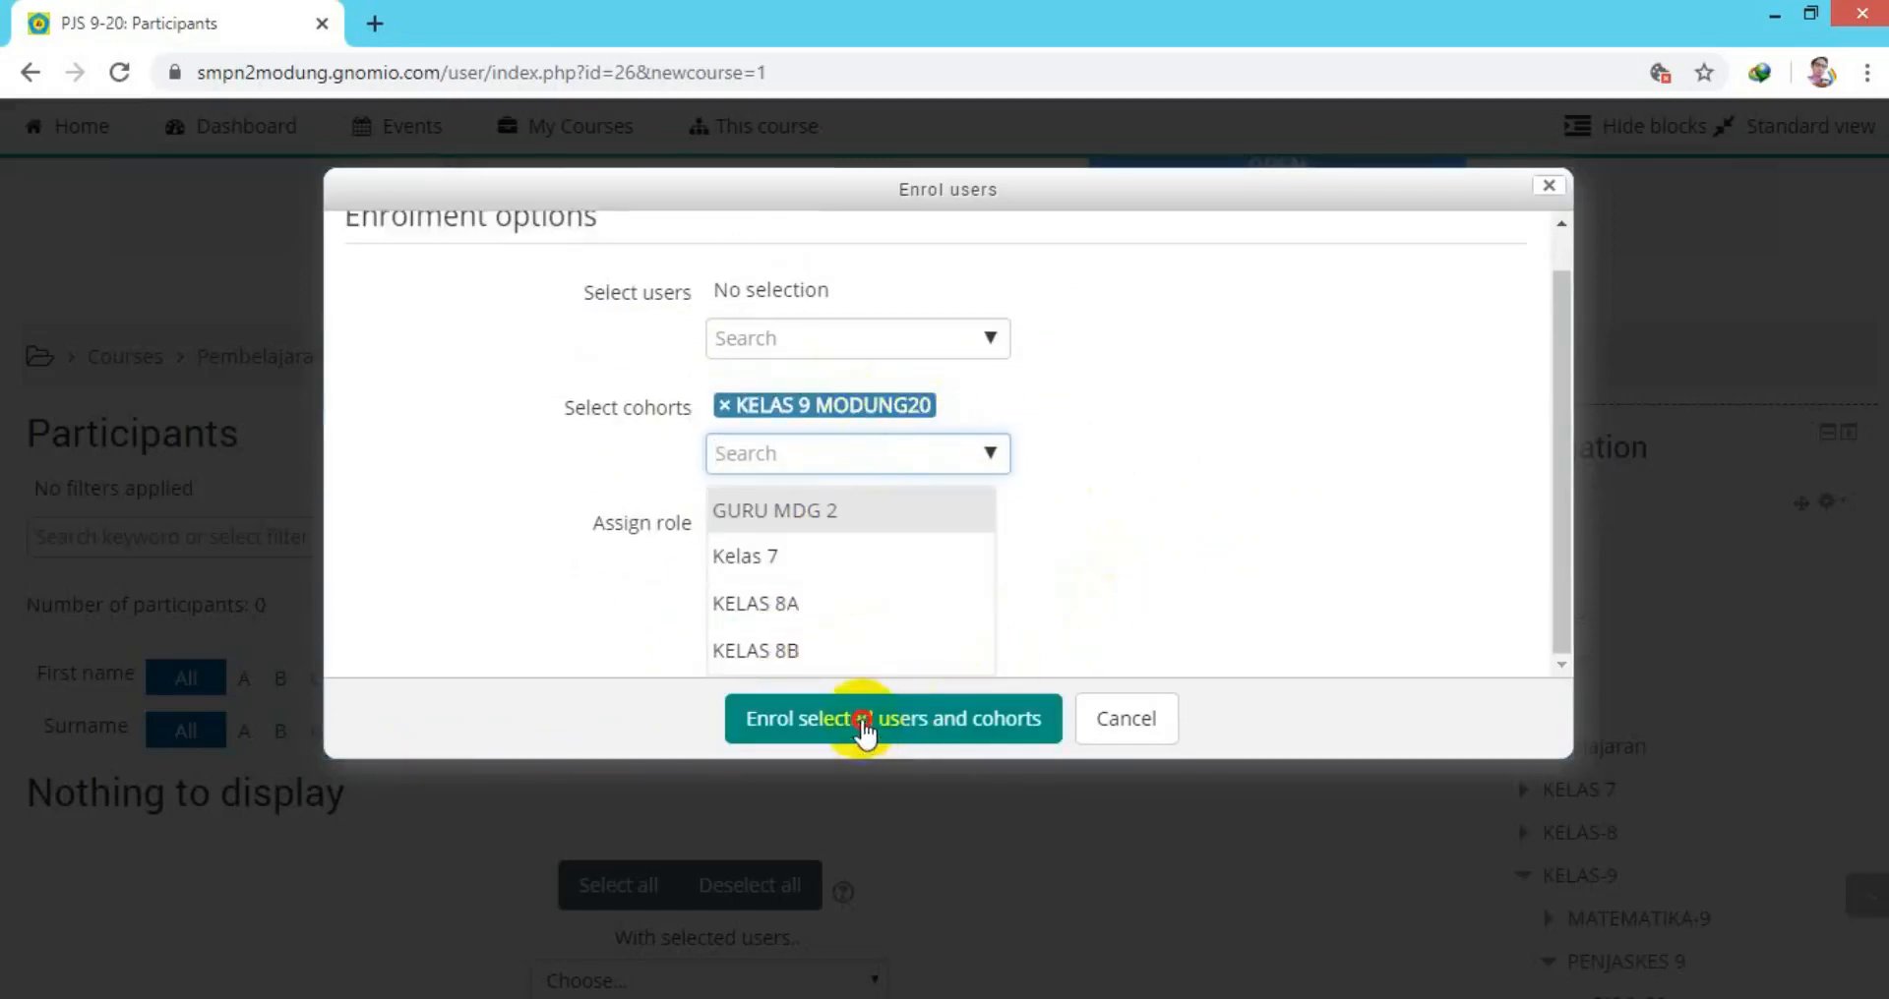
pyautogui.click(863, 728)
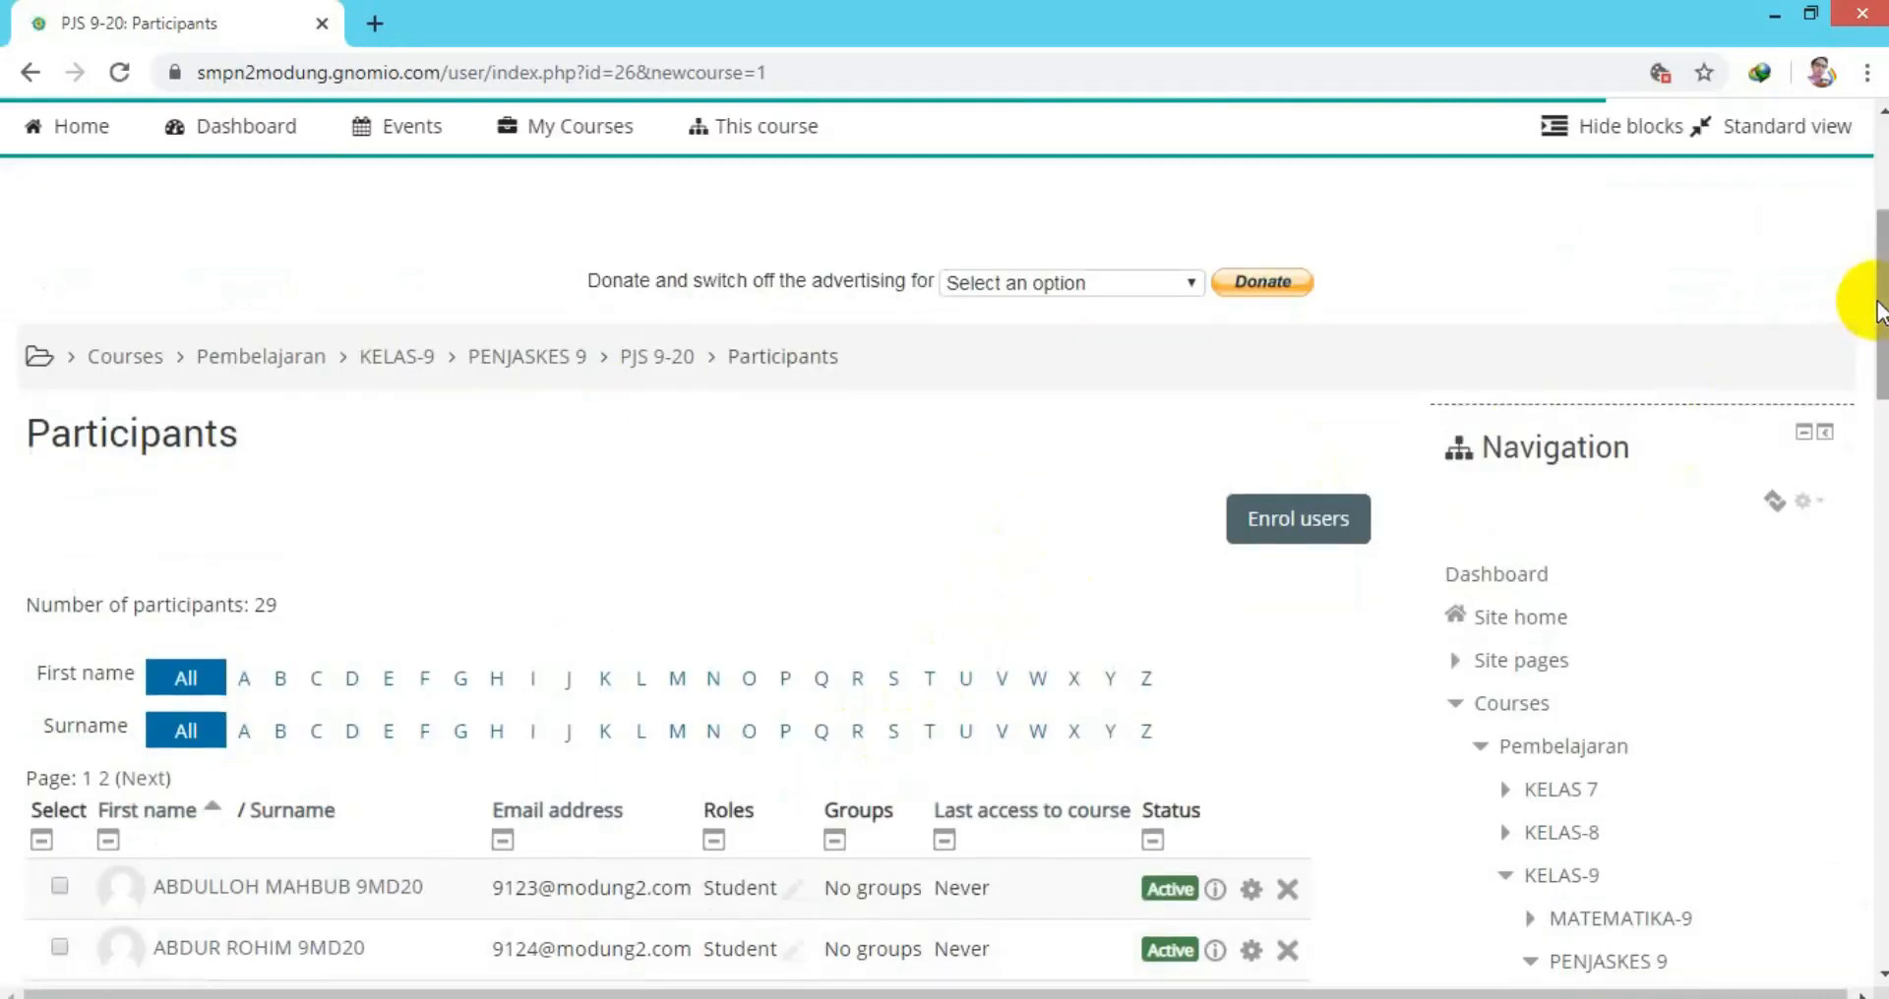
pyautogui.moveTo(1875, 303); pyautogui.dragTo(1872, 627)
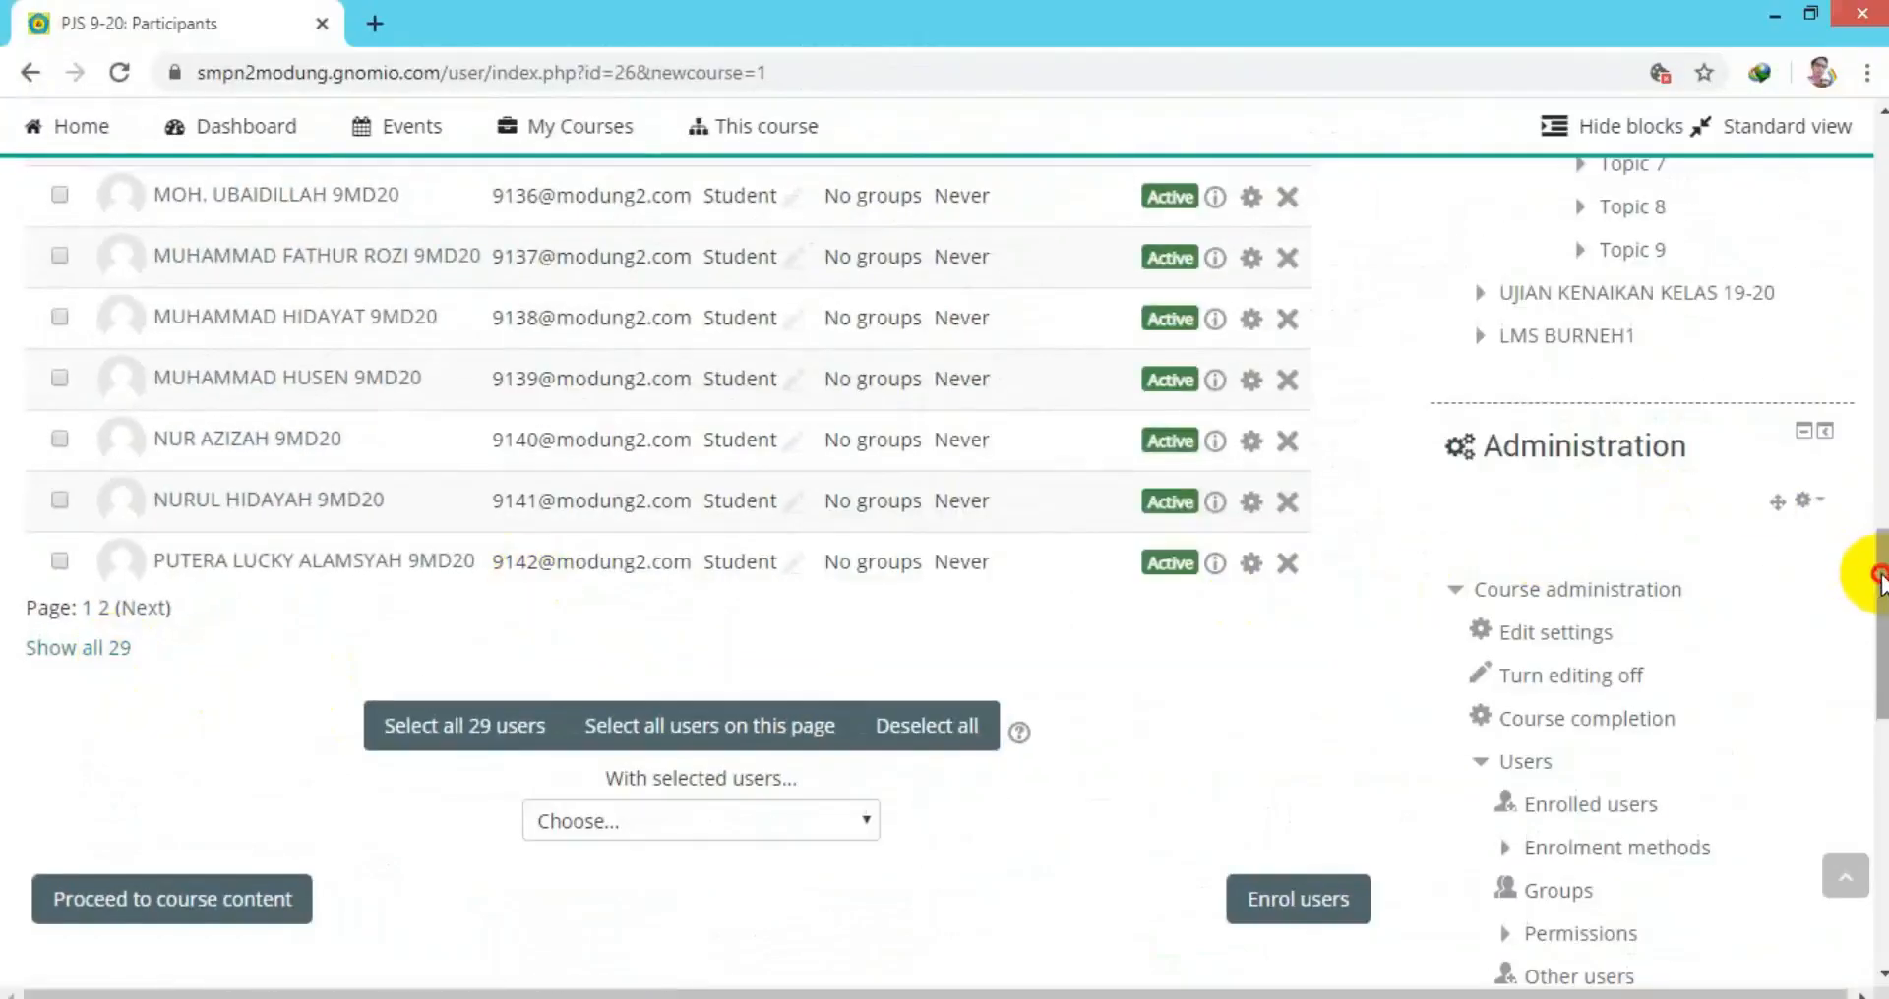
pyautogui.moveTo(1874, 569); pyautogui.dragTo(1839, 177)
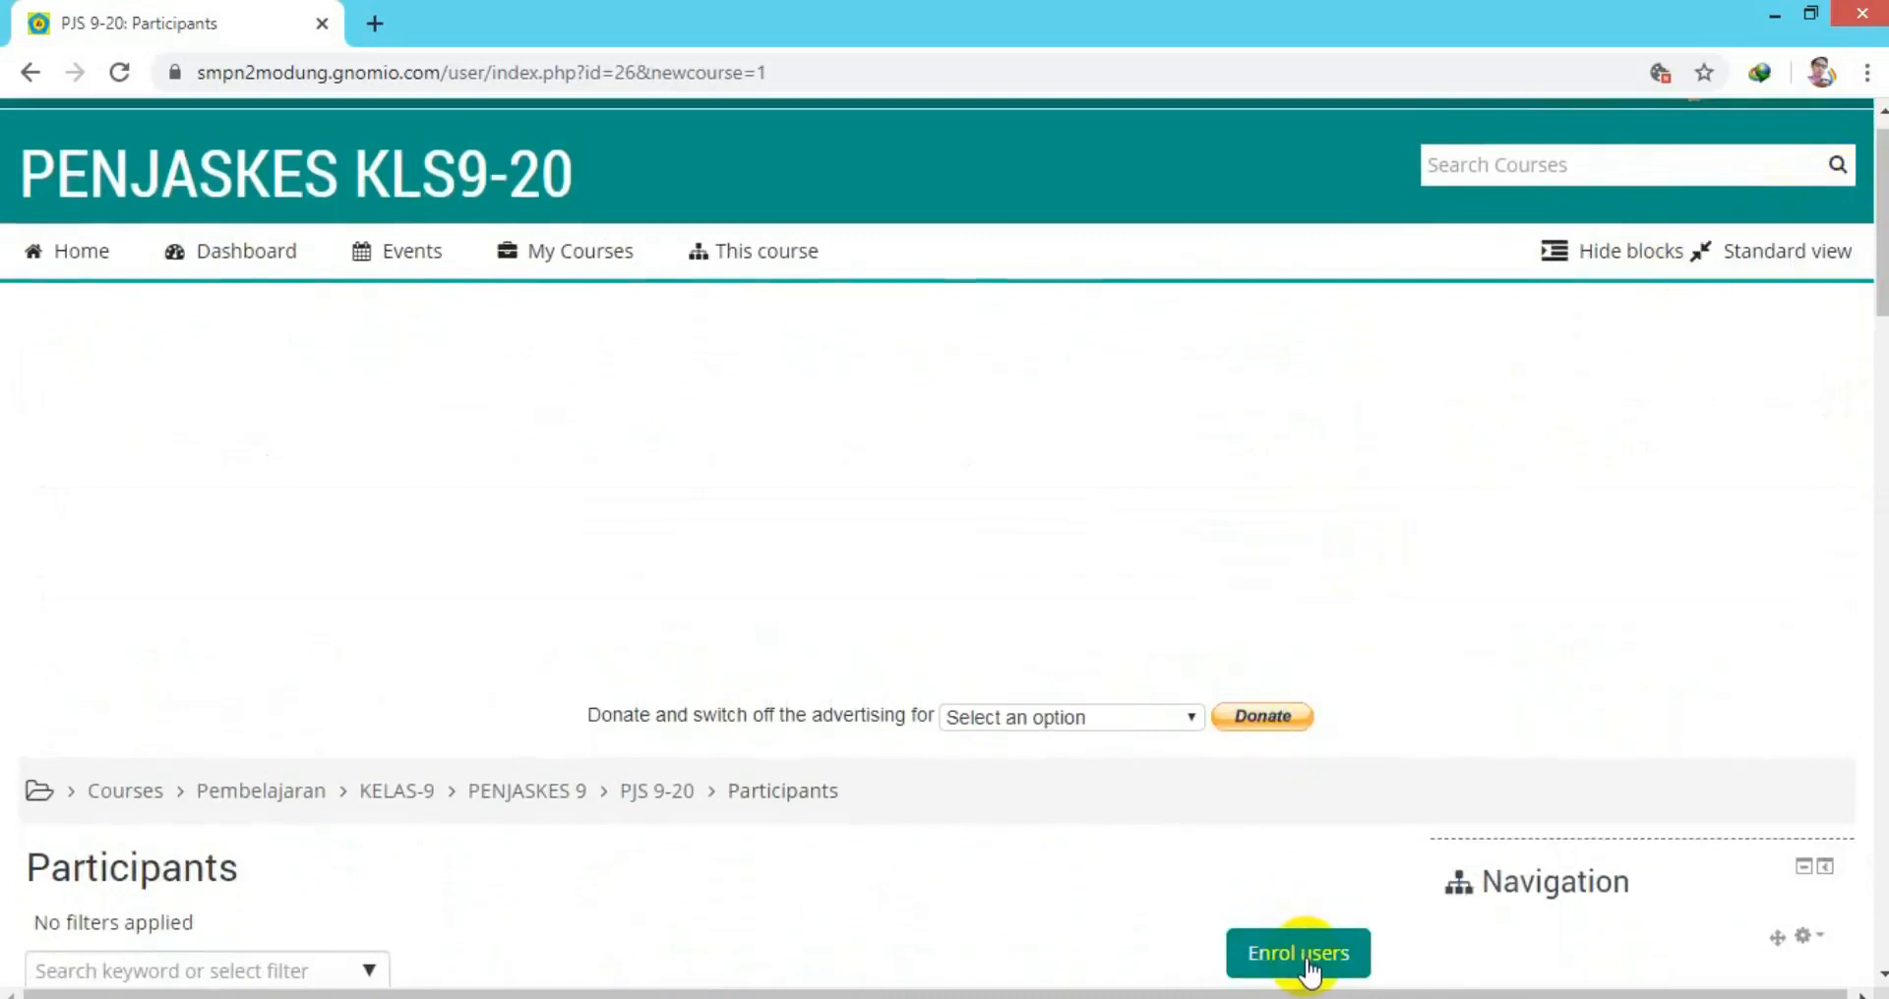
pyautogui.click(1300, 955)
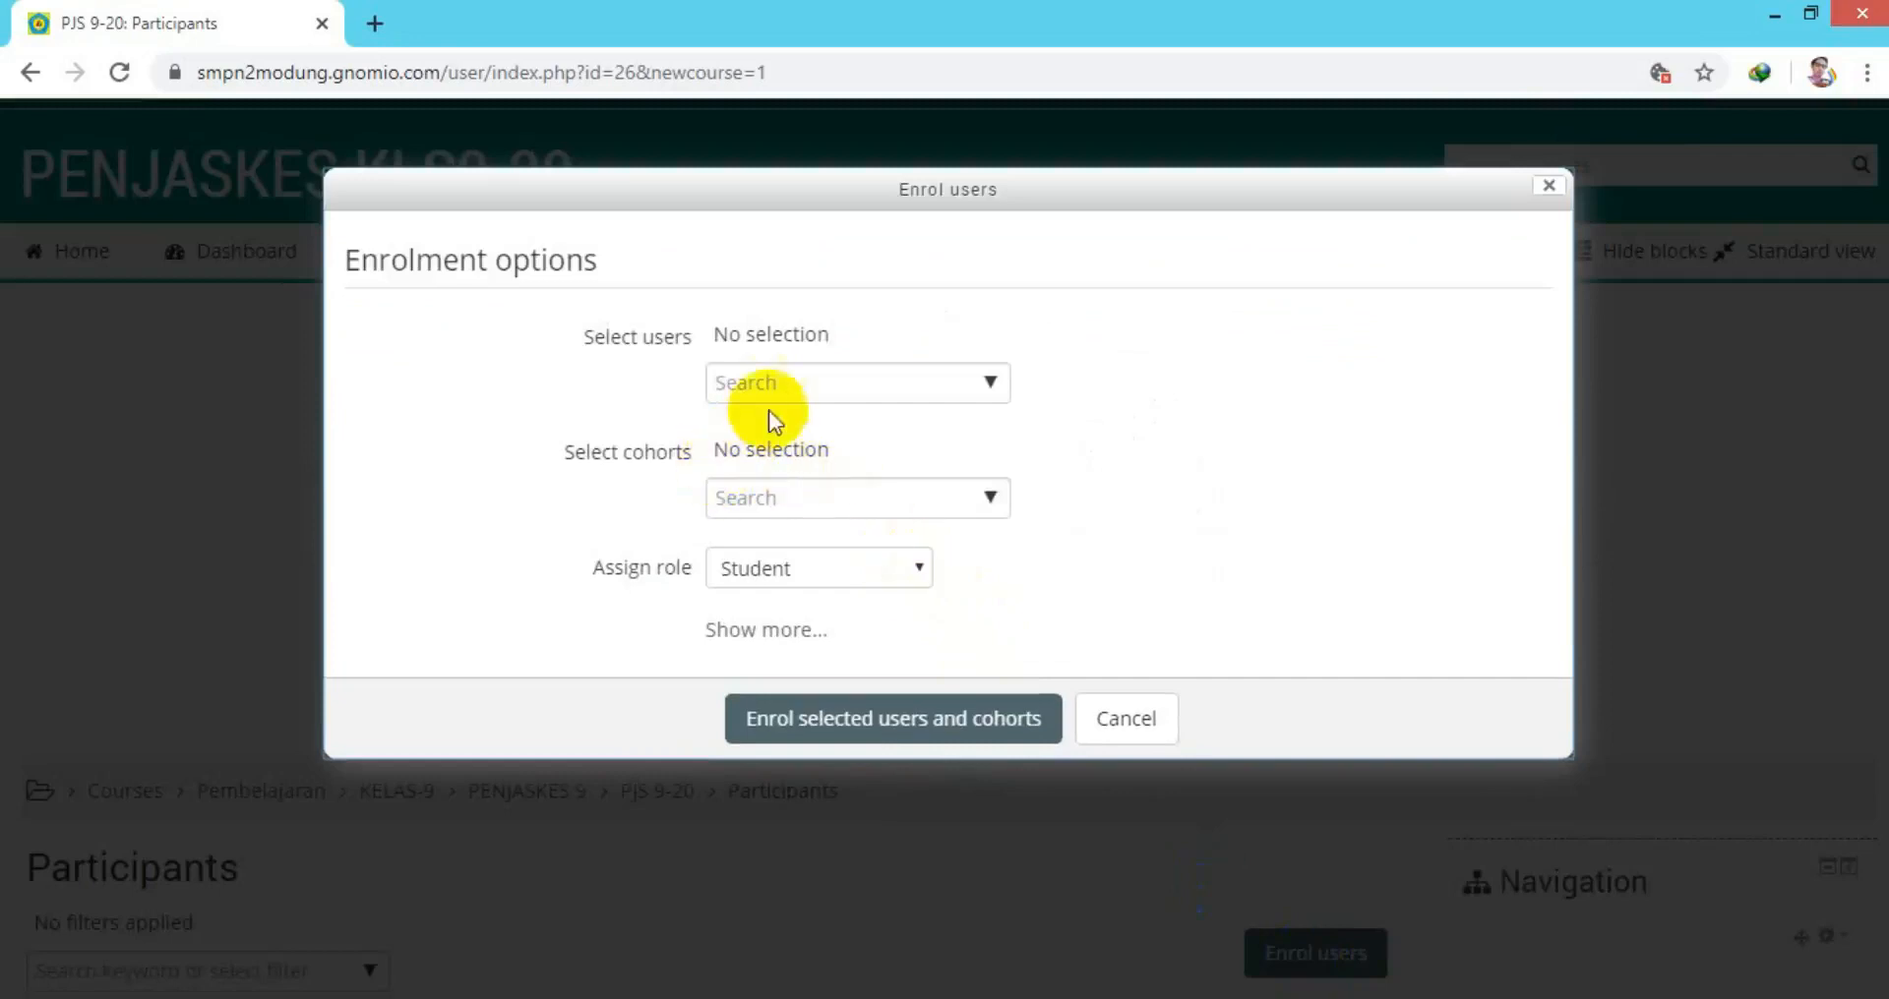
# Find the school's teacher account by name and enrol it in PJS 9-20 as Teacher.
pyautogui.click(991, 389)
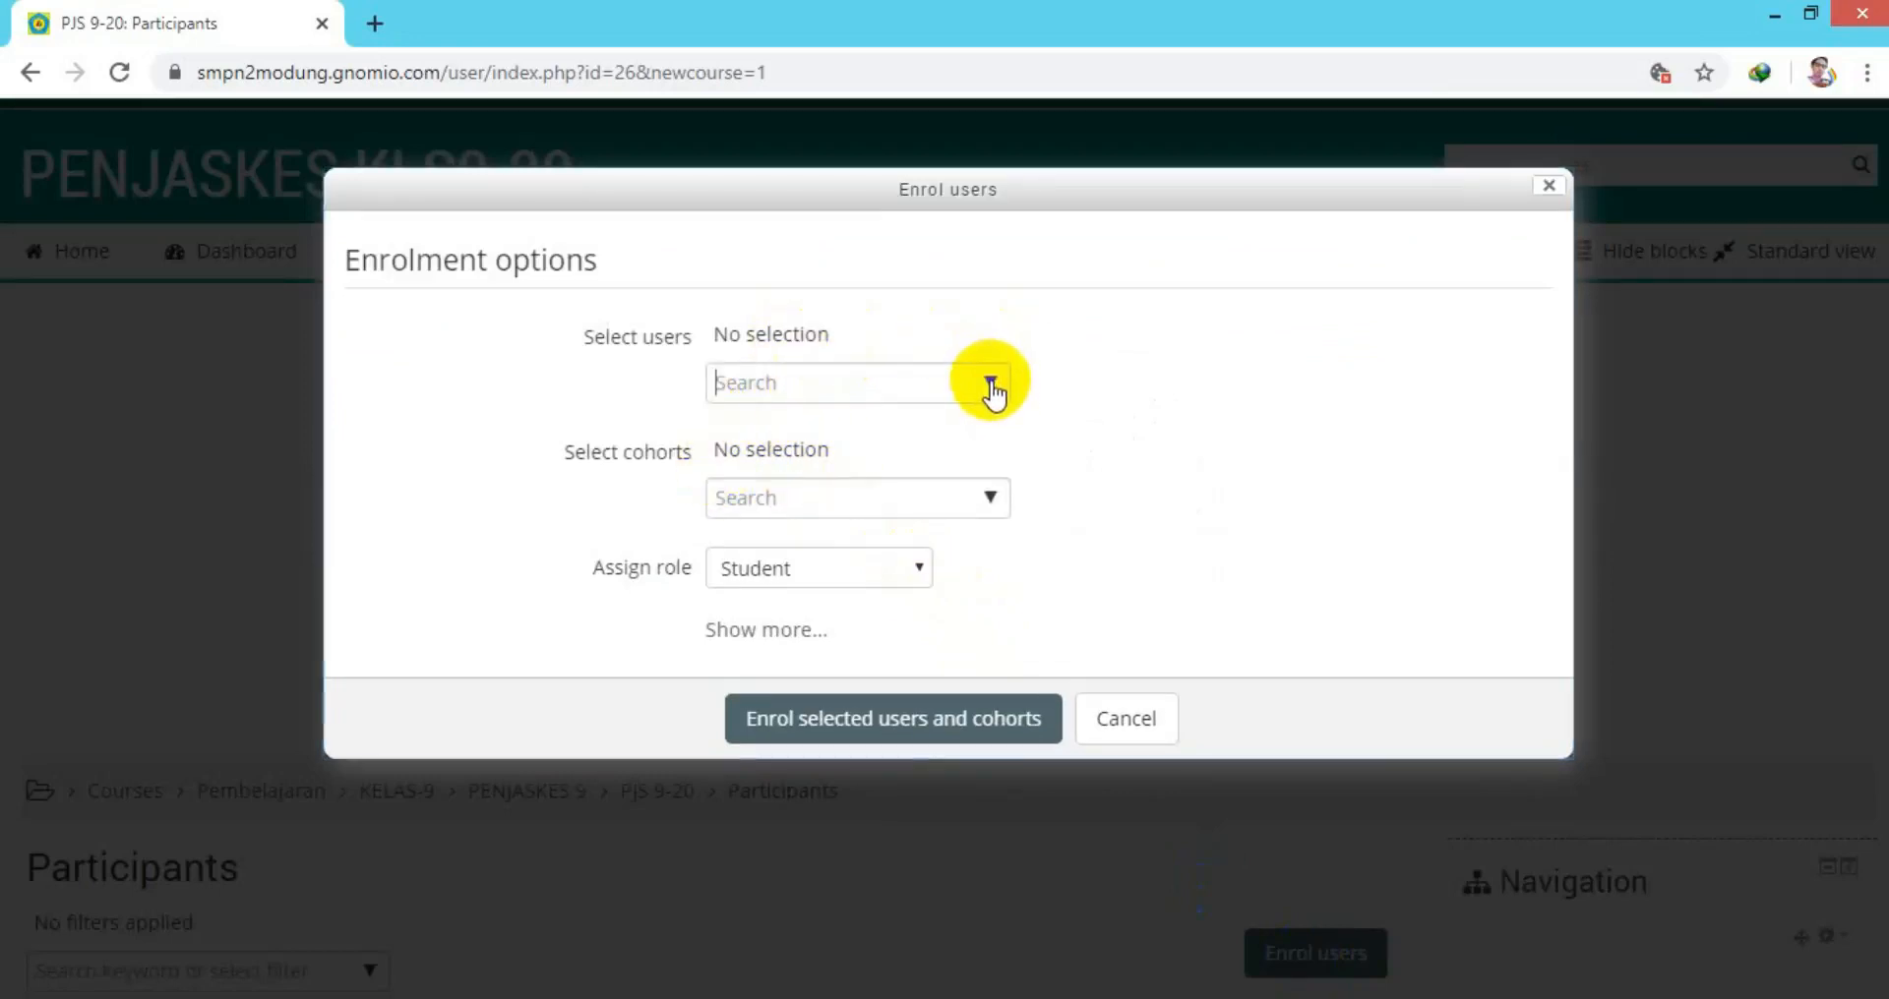
pyautogui.click(925, 380)
pyautogui.write('ra')
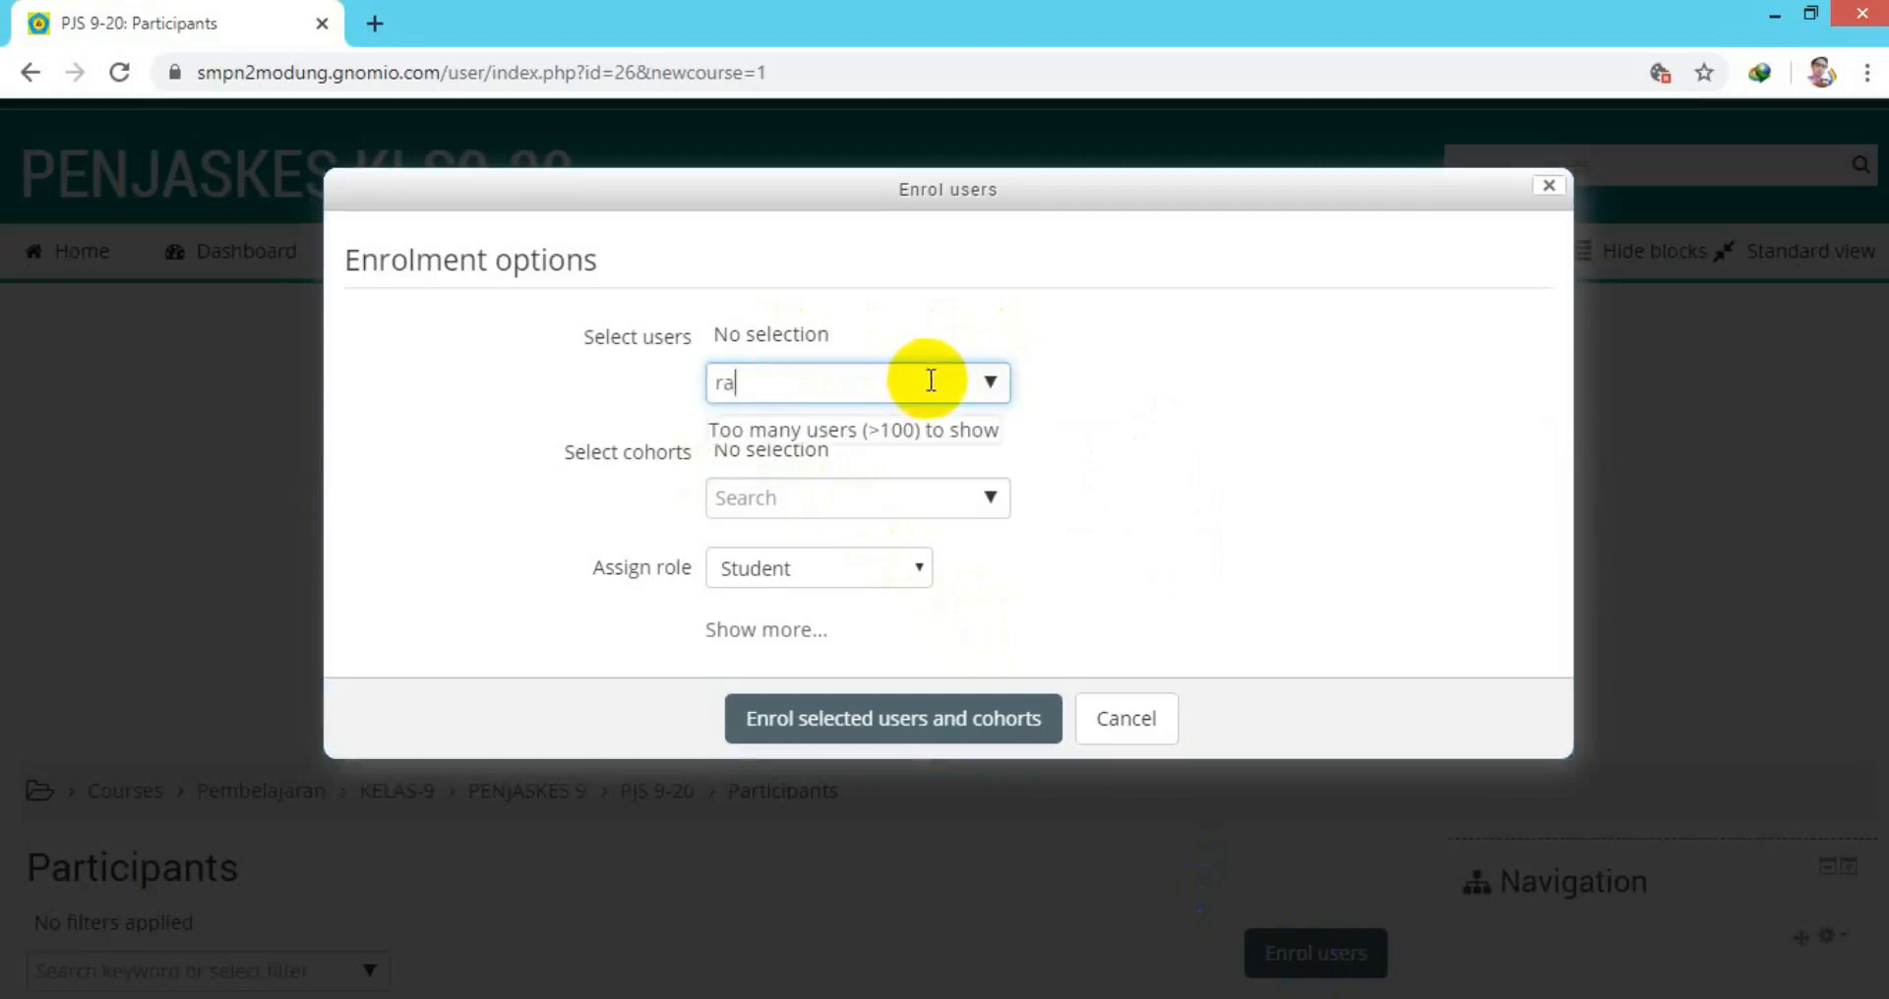
pyautogui.press('BackSpace')
pyautogui.write('osul')
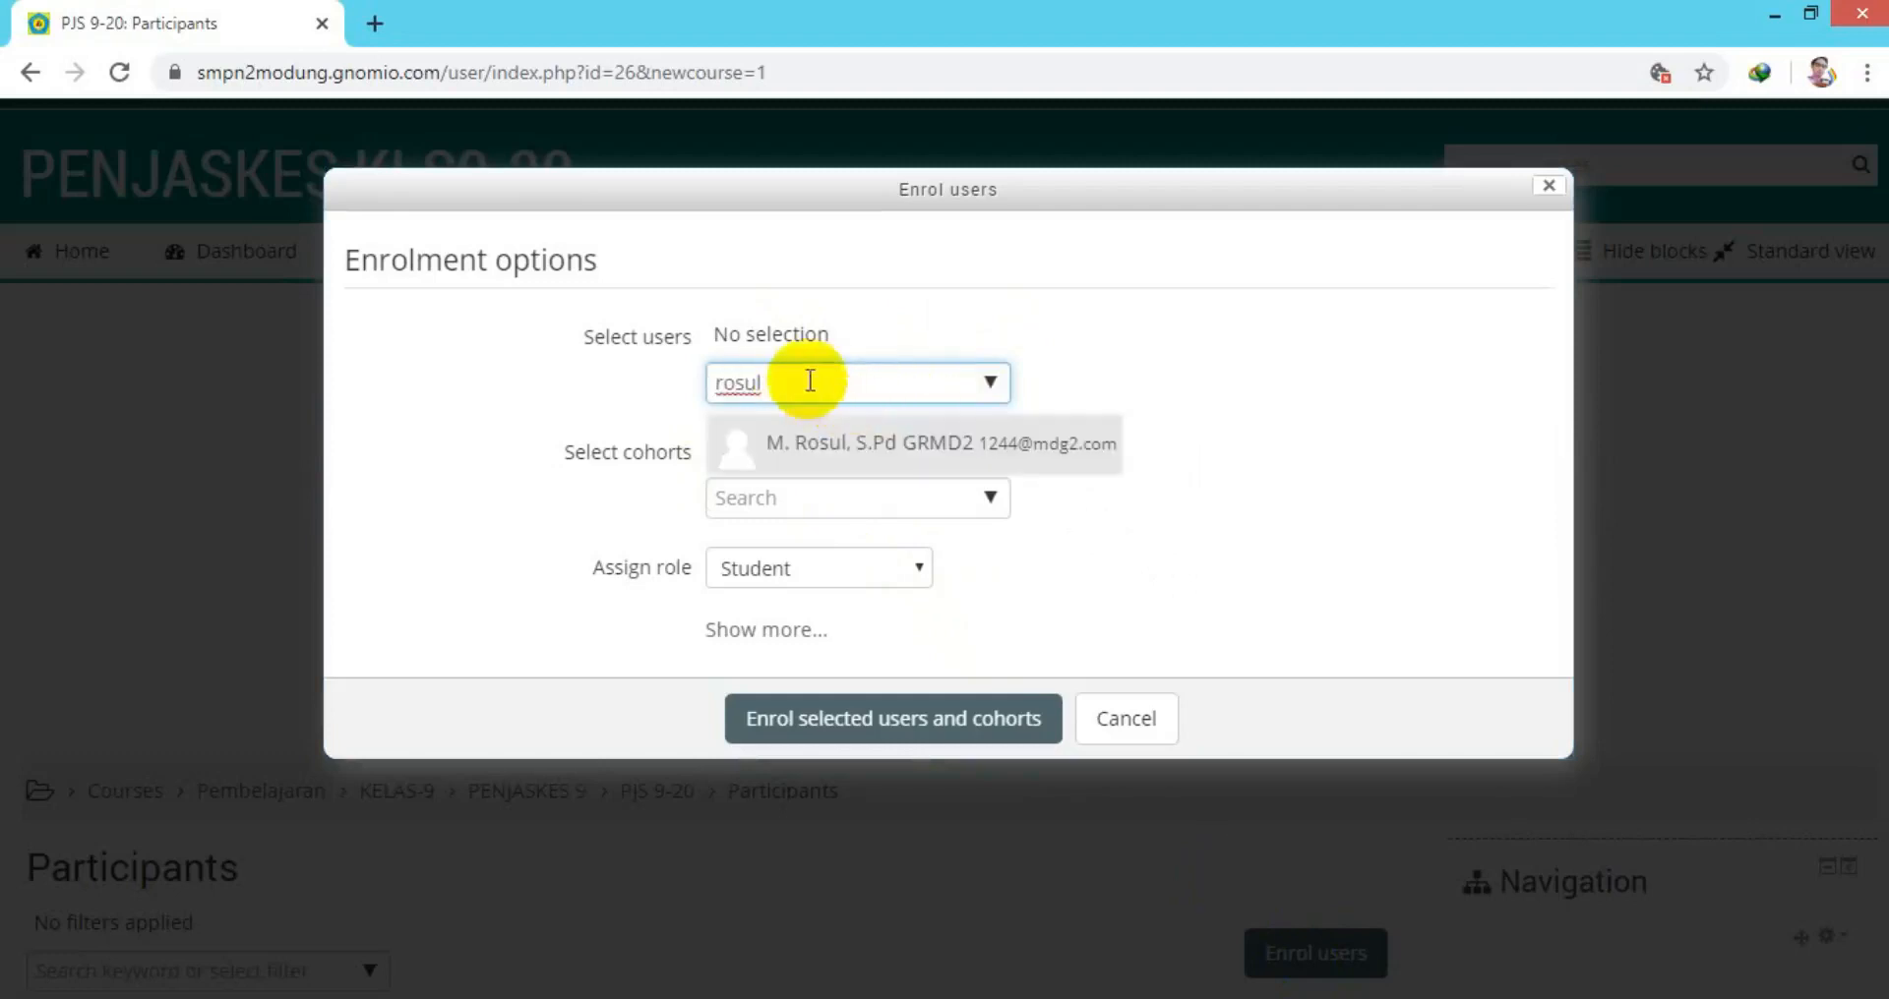
pyautogui.click(825, 457)
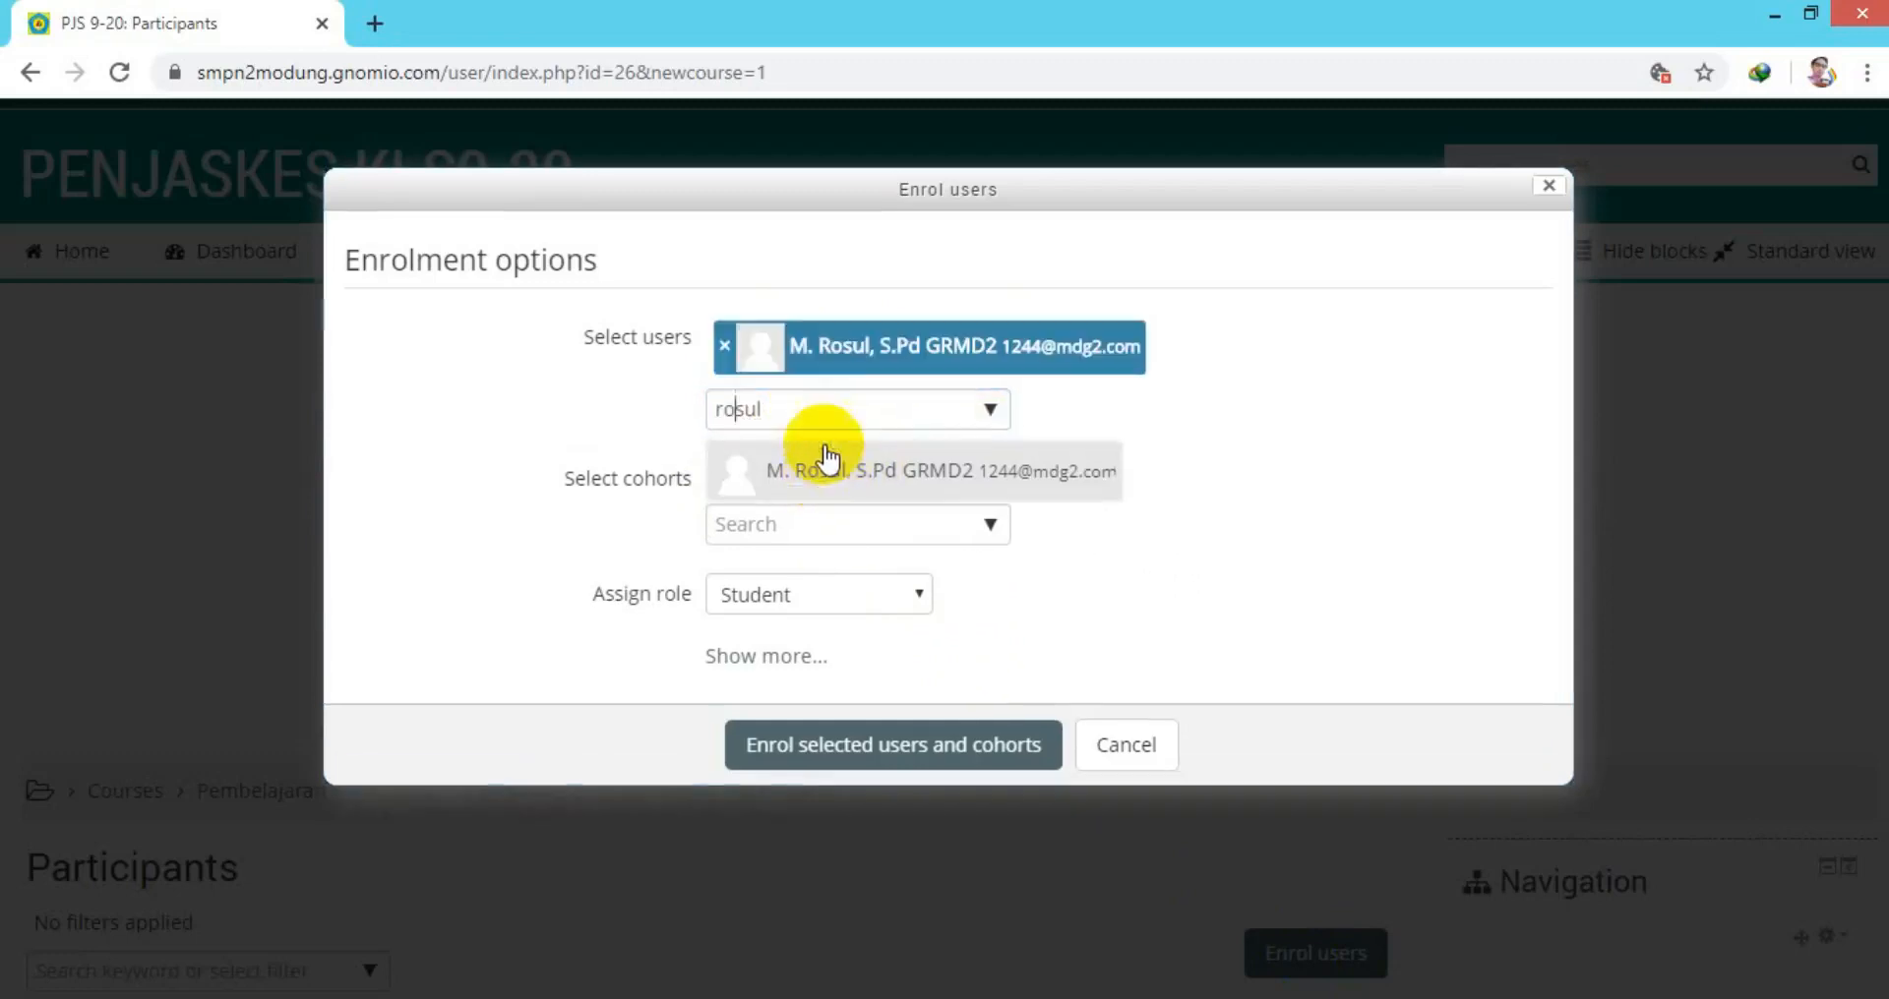
pyautogui.click(920, 594)
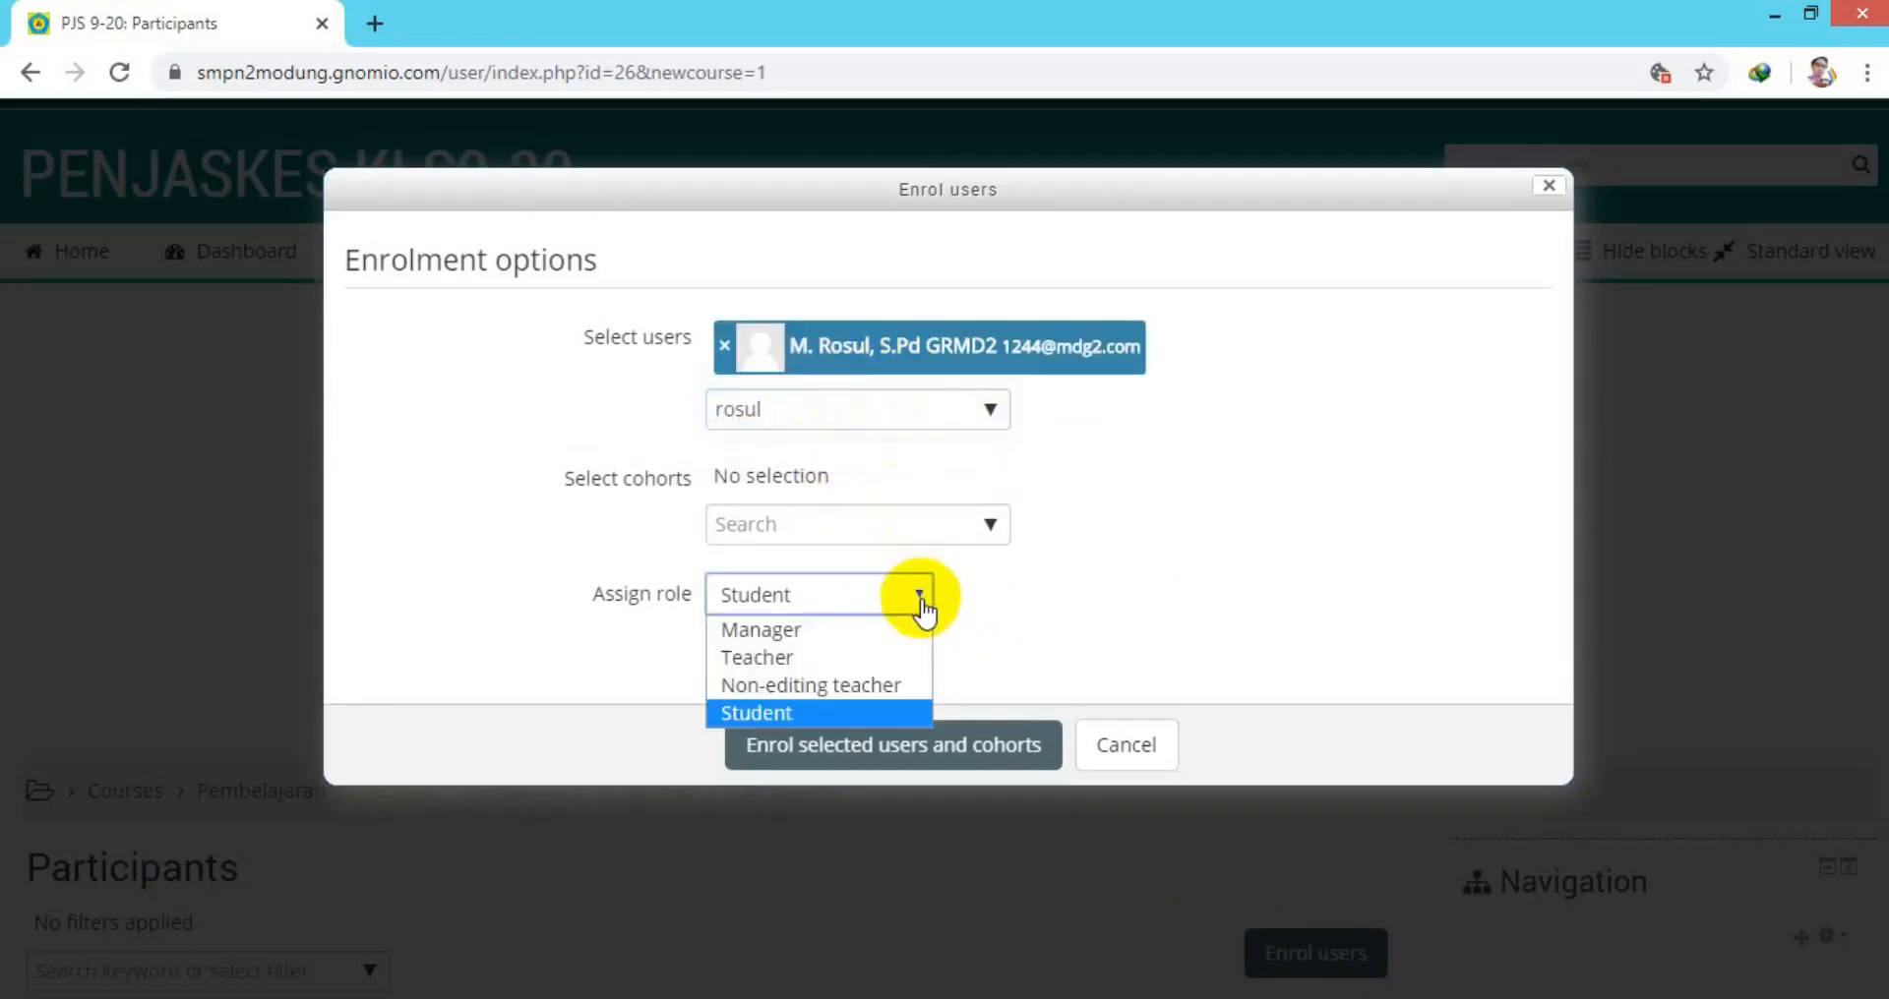
pyautogui.click(785, 657)
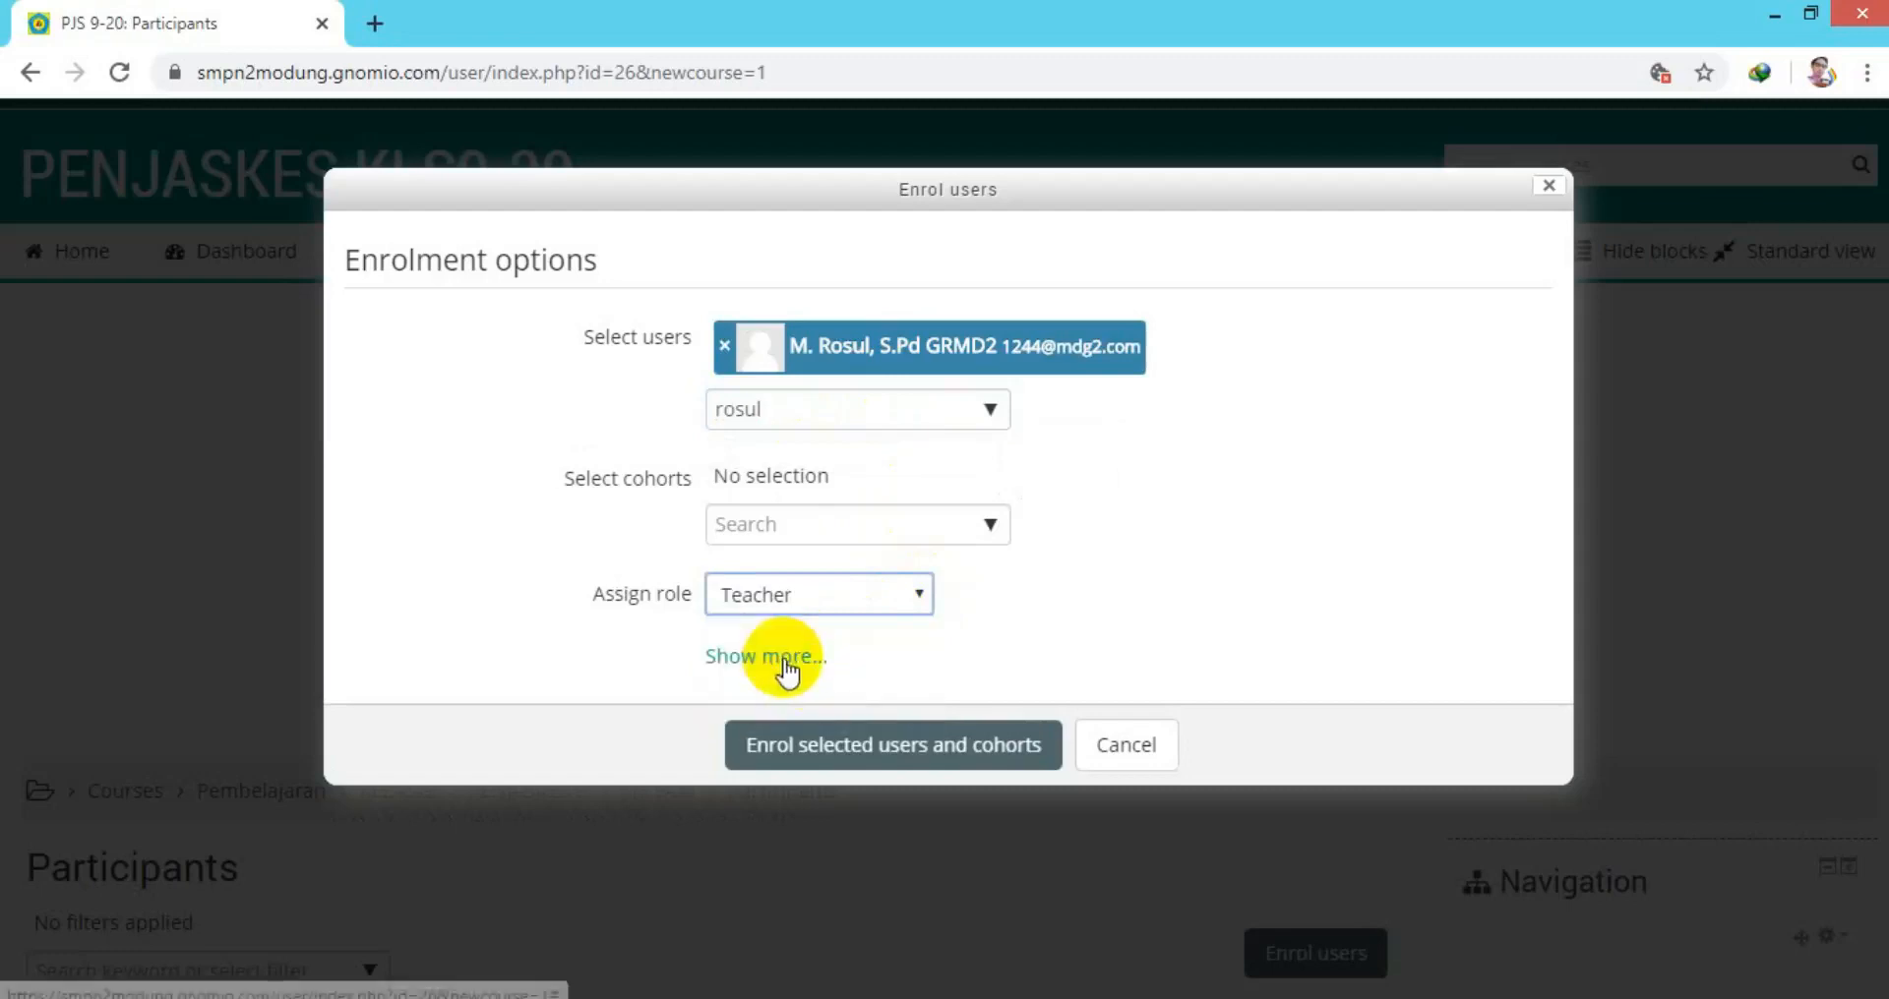
pyautogui.click(809, 758)
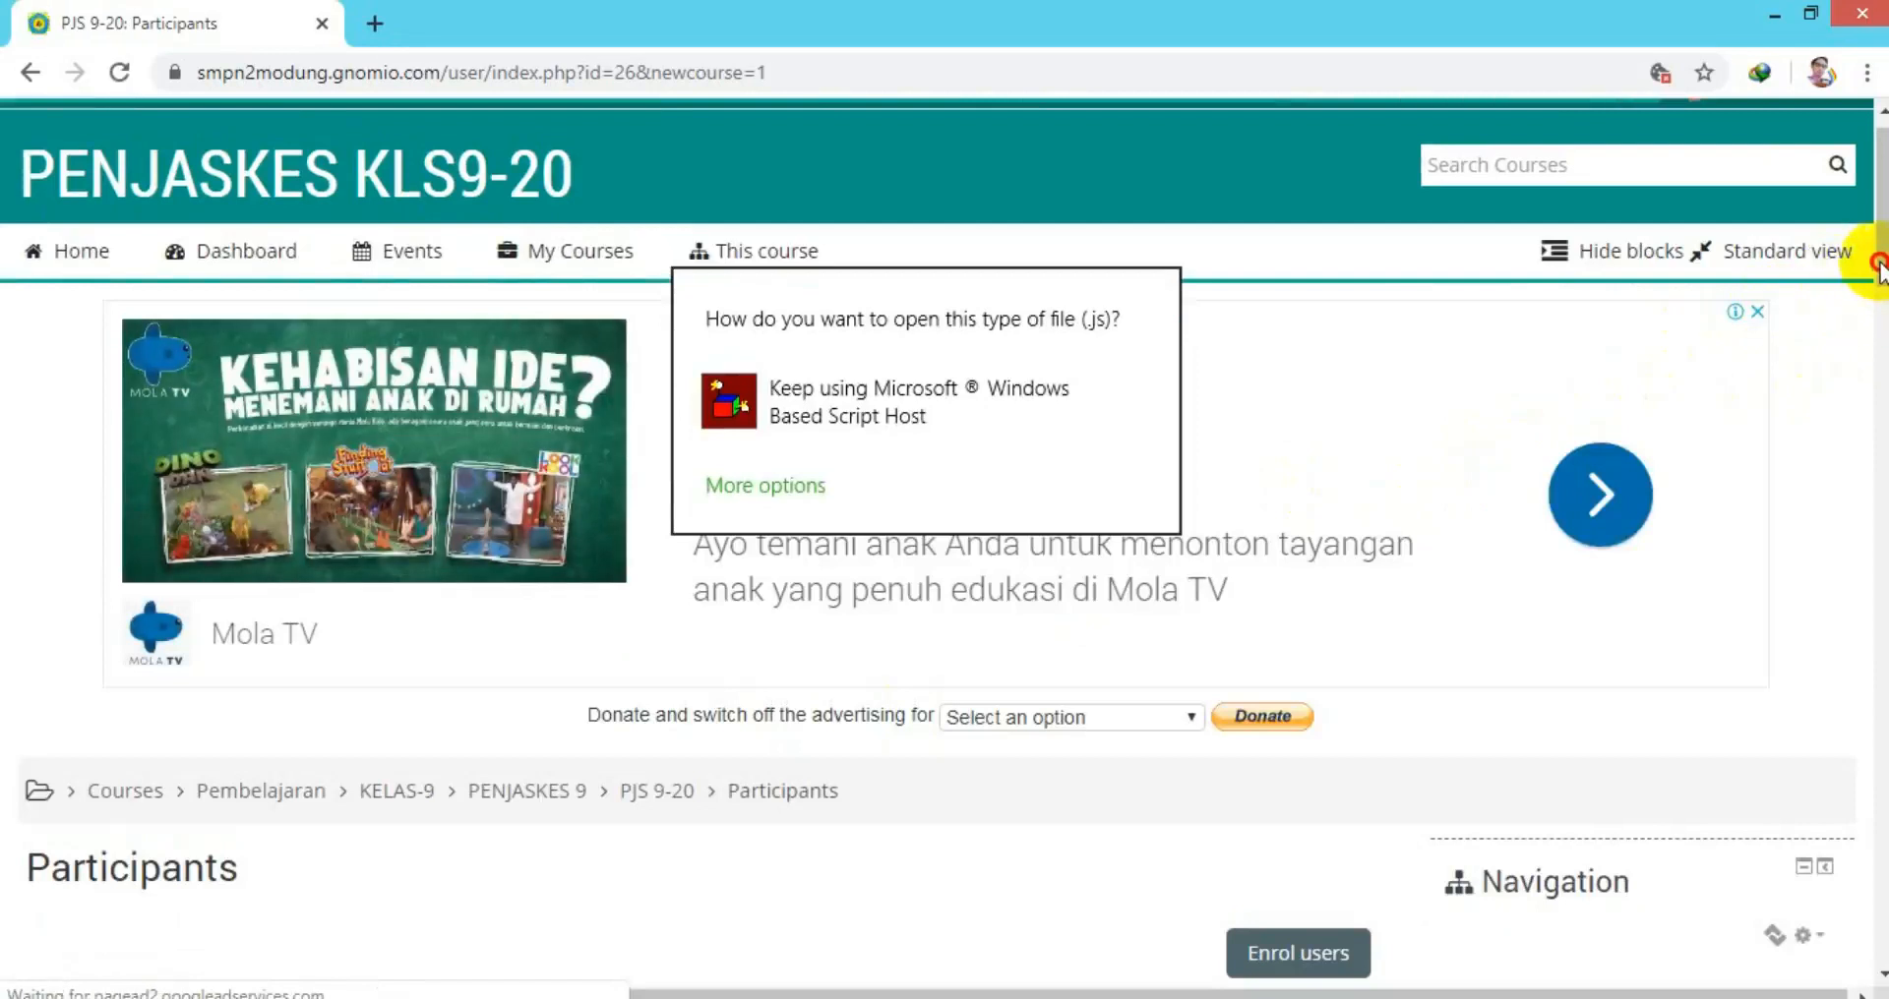
pyautogui.click(1879, 311)
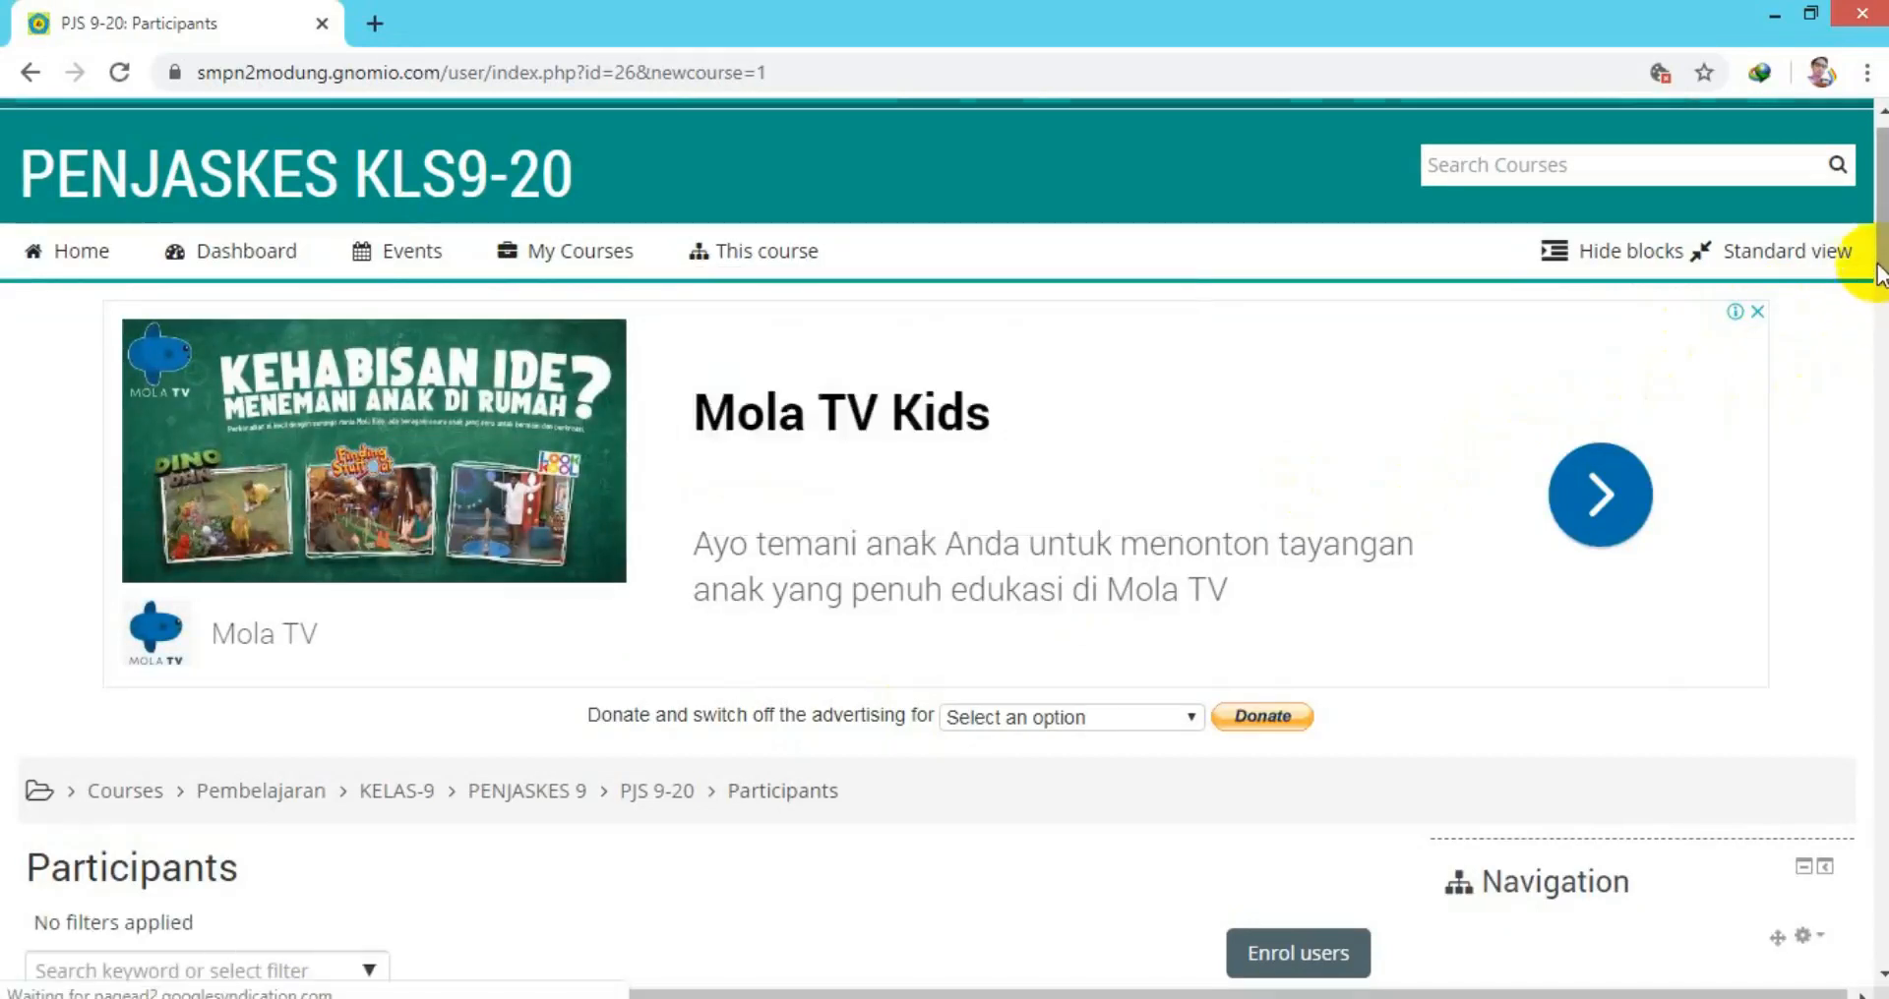
pyautogui.moveTo(1876, 262); pyautogui.dragTo(1879, 521)
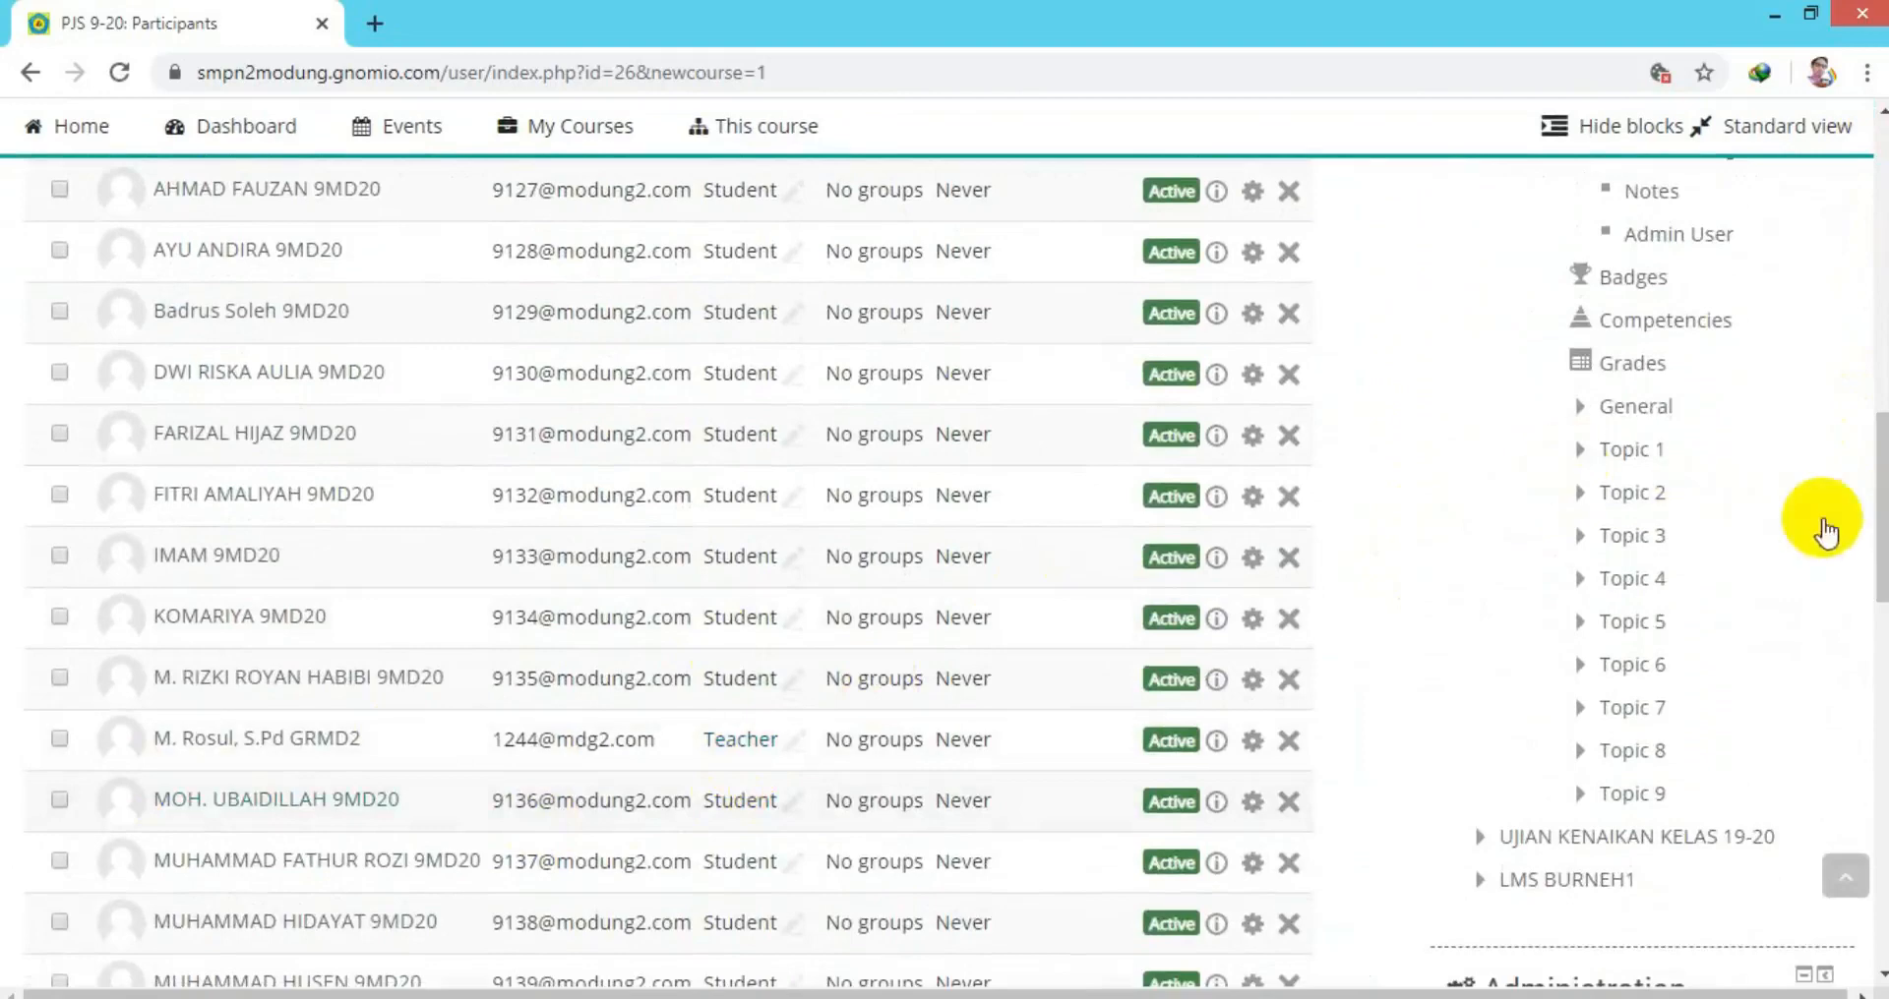
pyautogui.moveTo(1879, 580); pyautogui.dragTo(1878, 816)
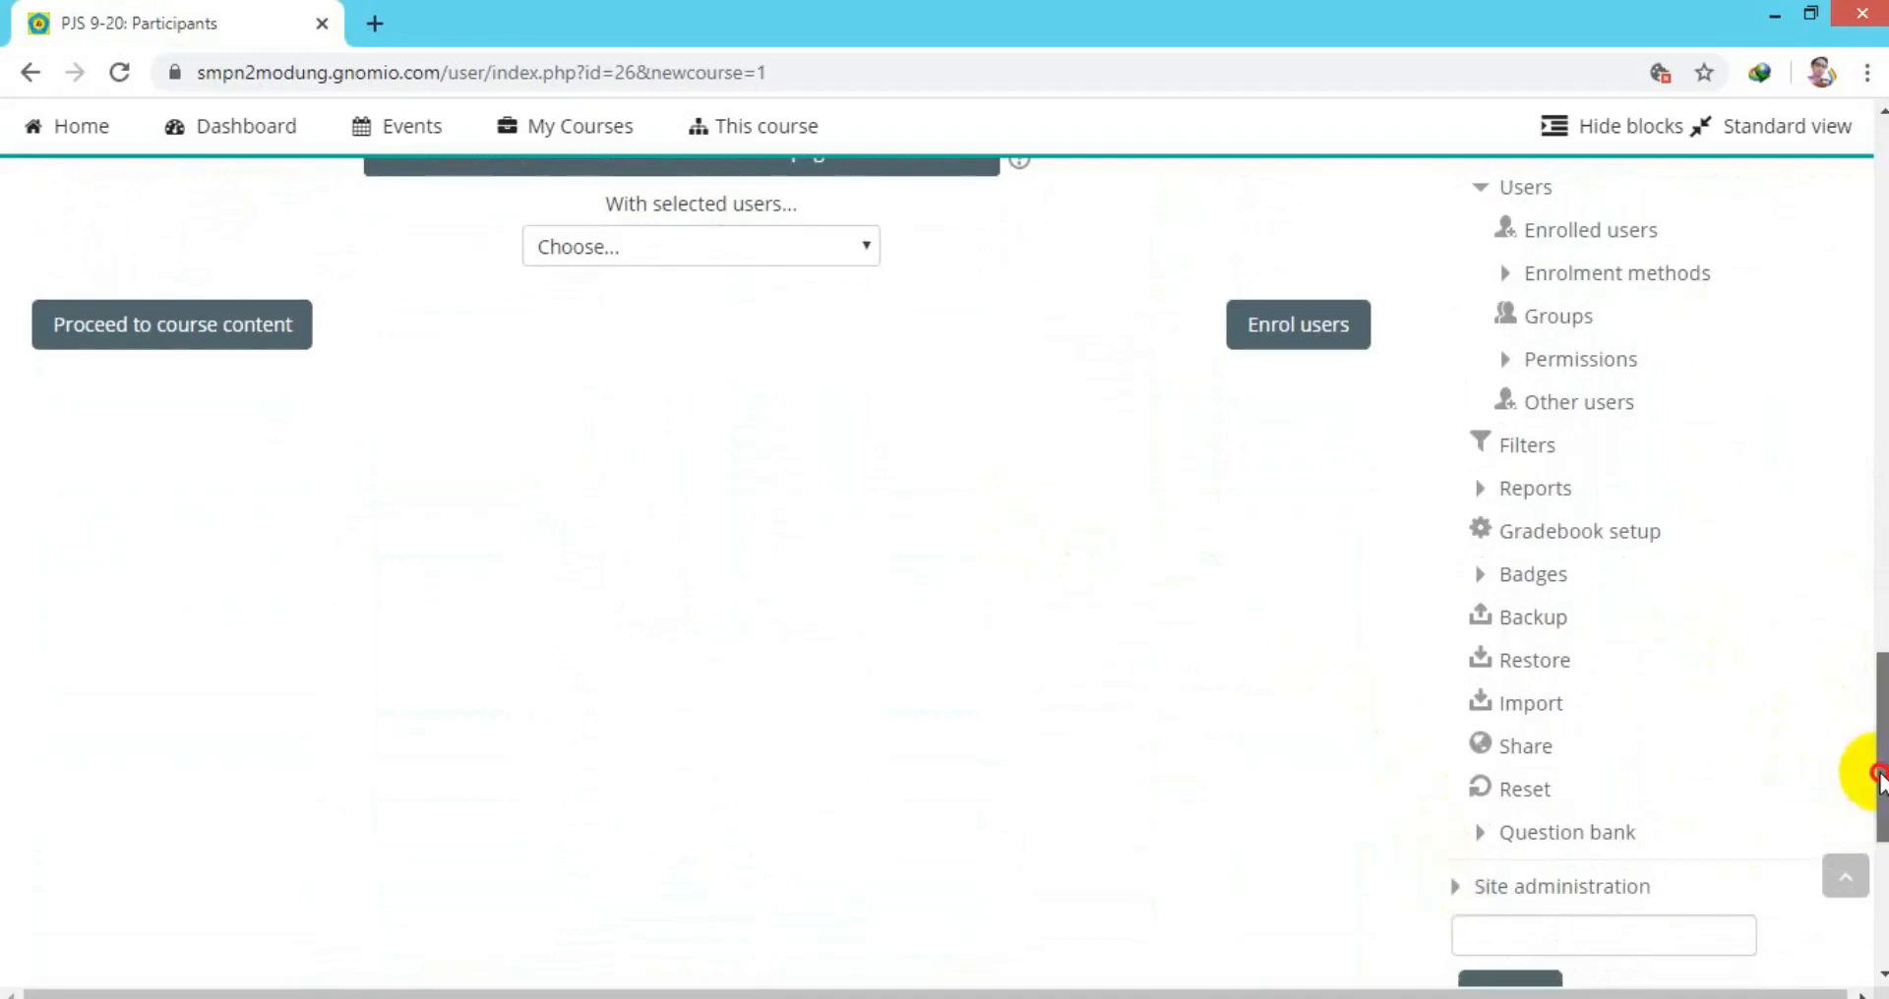
pyautogui.moveTo(1867, 767); pyautogui.dragTo(1867, 506)
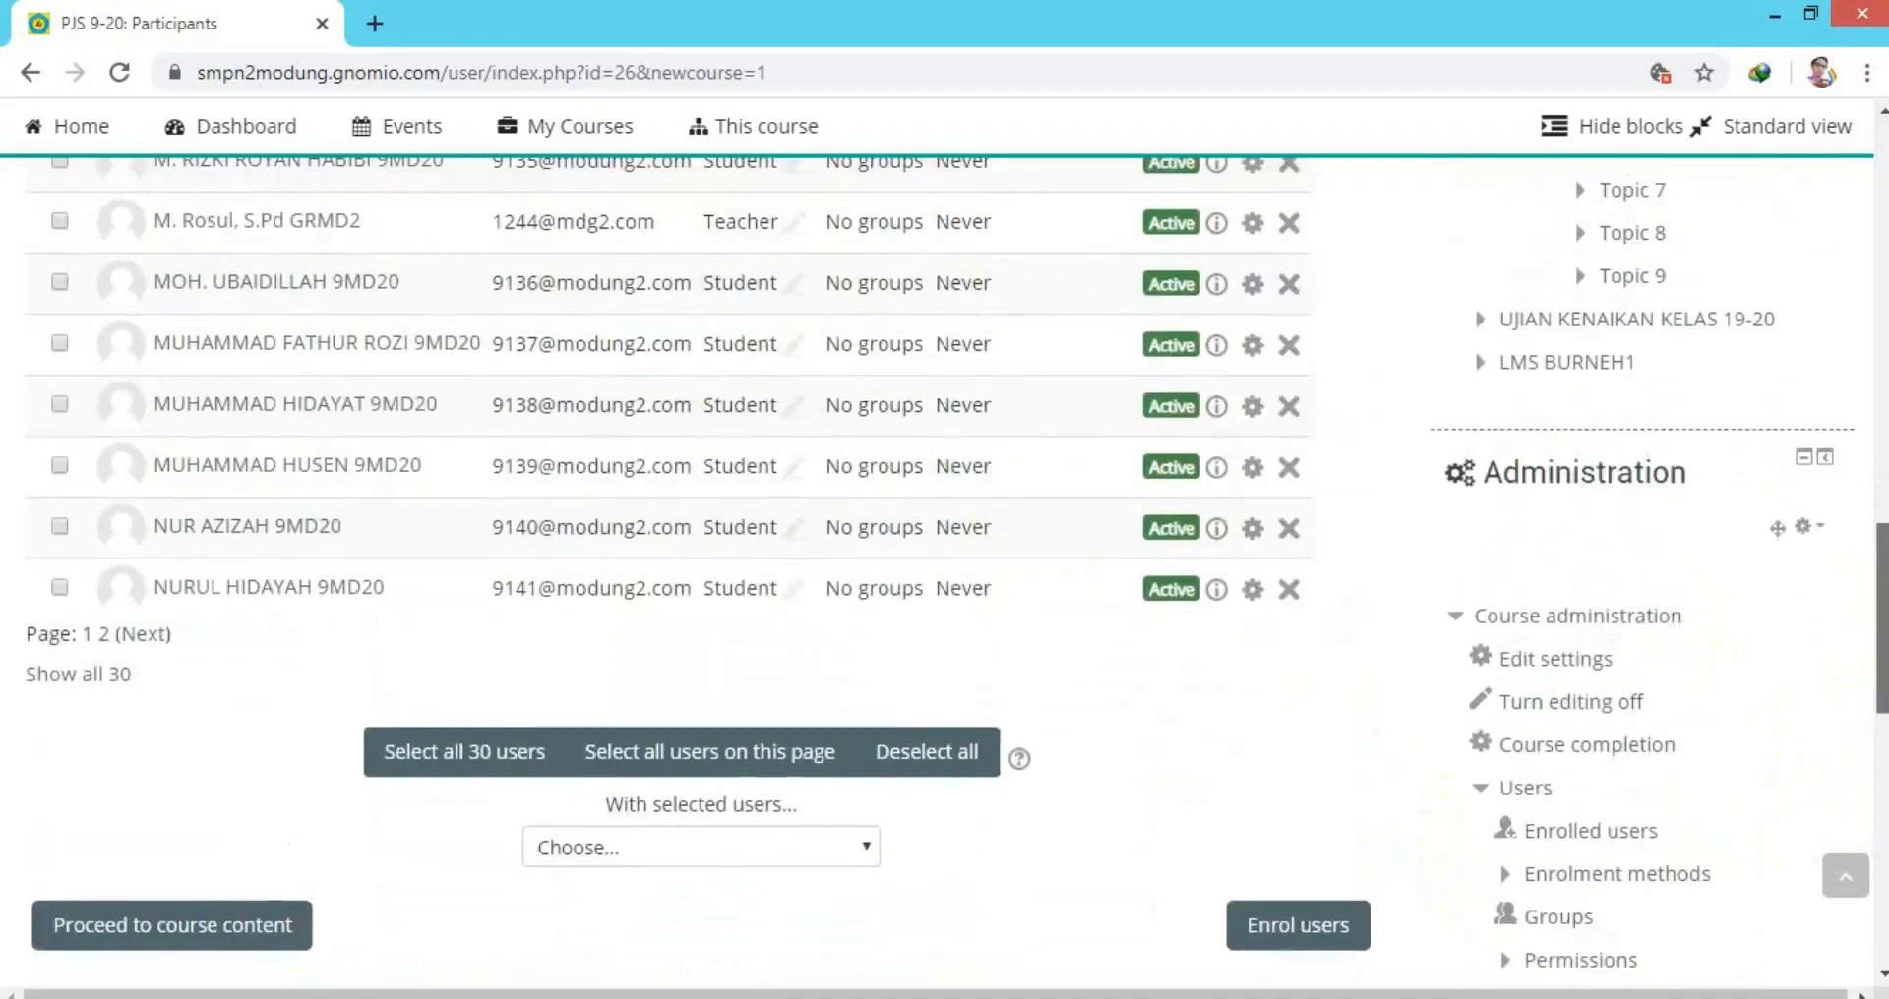
pyautogui.moveTo(1883, 646); pyautogui.dragTo(1883, 490)
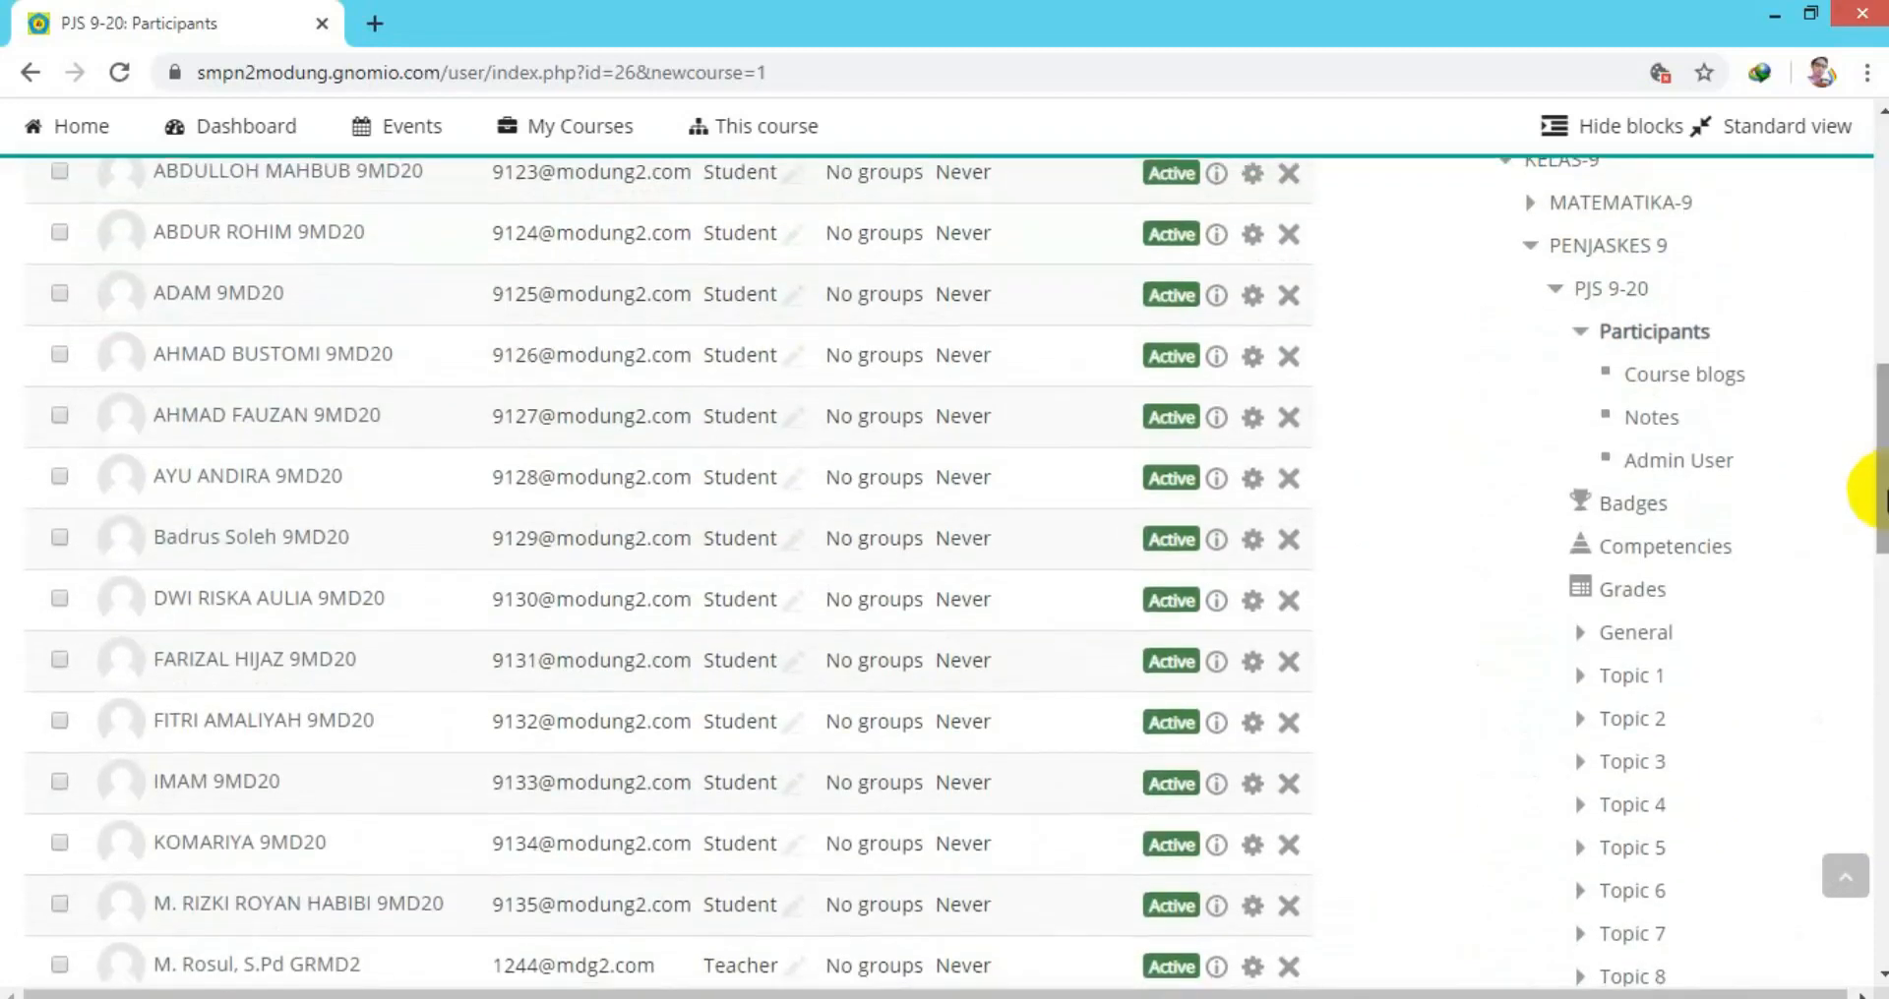
# Open the PJS 9-20 course and rename the Topic 1 section to 'SEPAK BOLA'.
pyautogui.click(1603, 287)
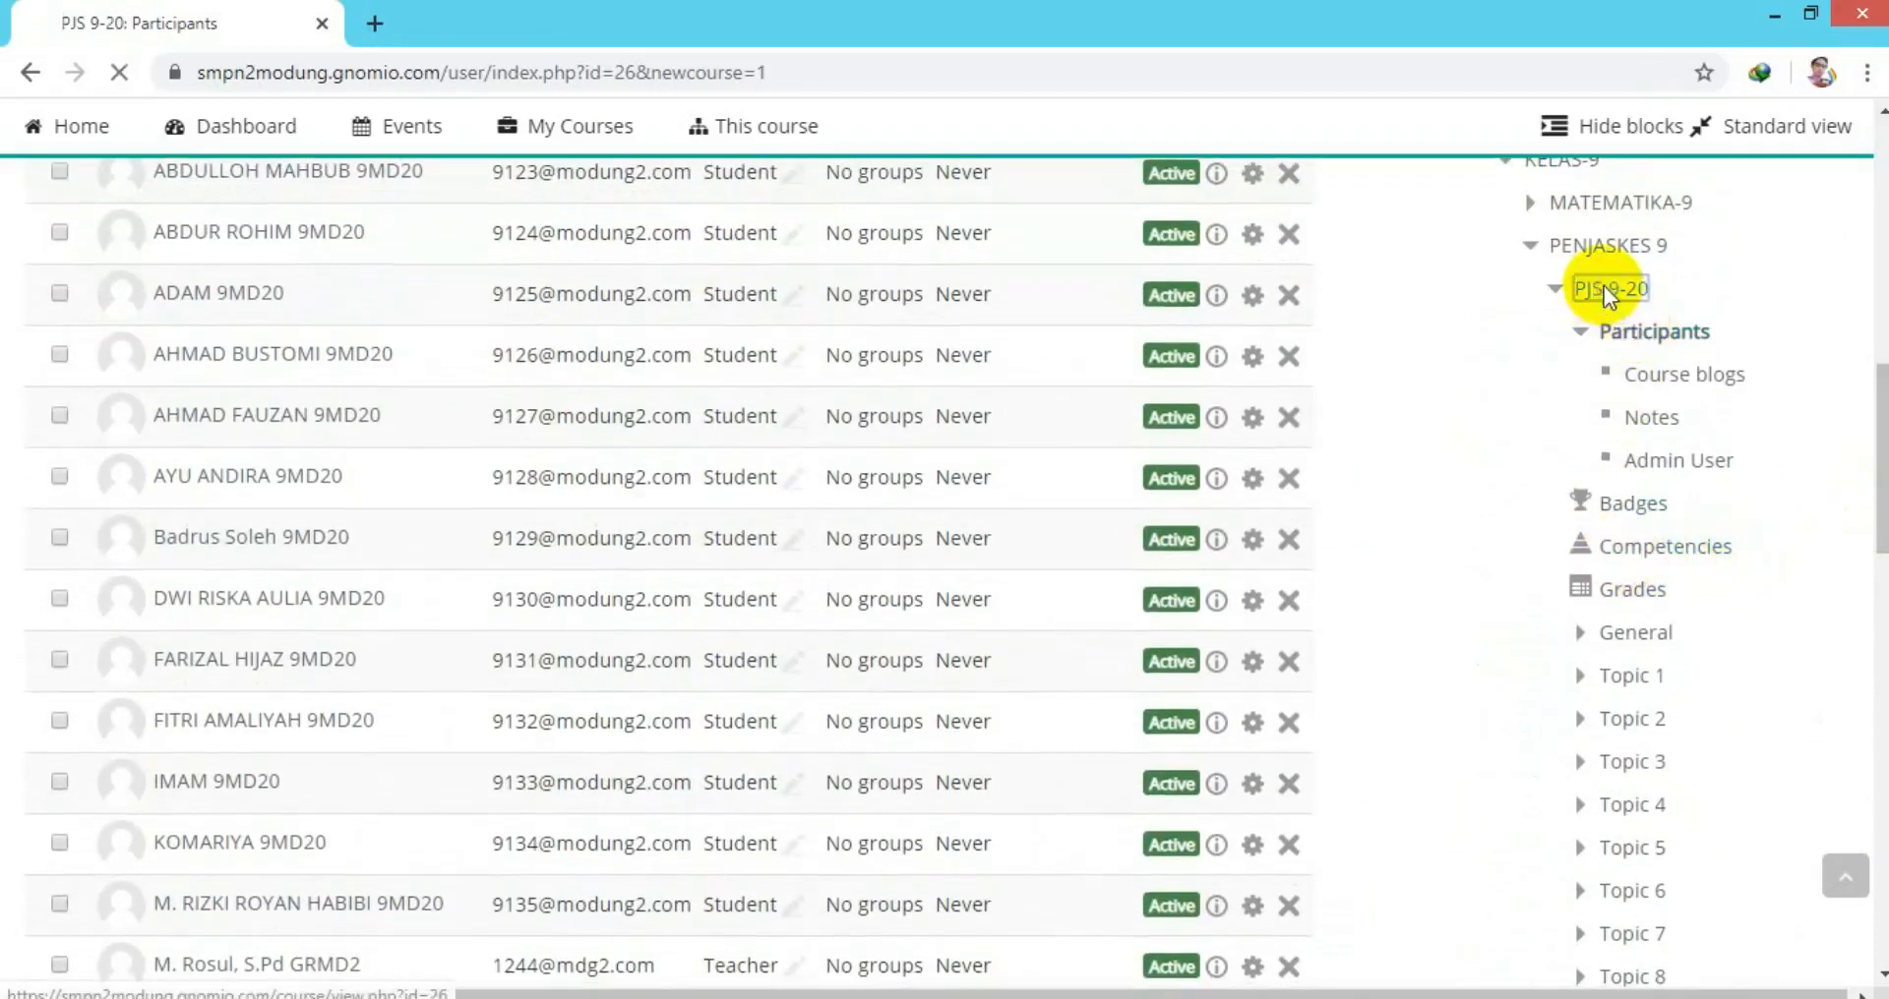
pyautogui.click(1554, 290)
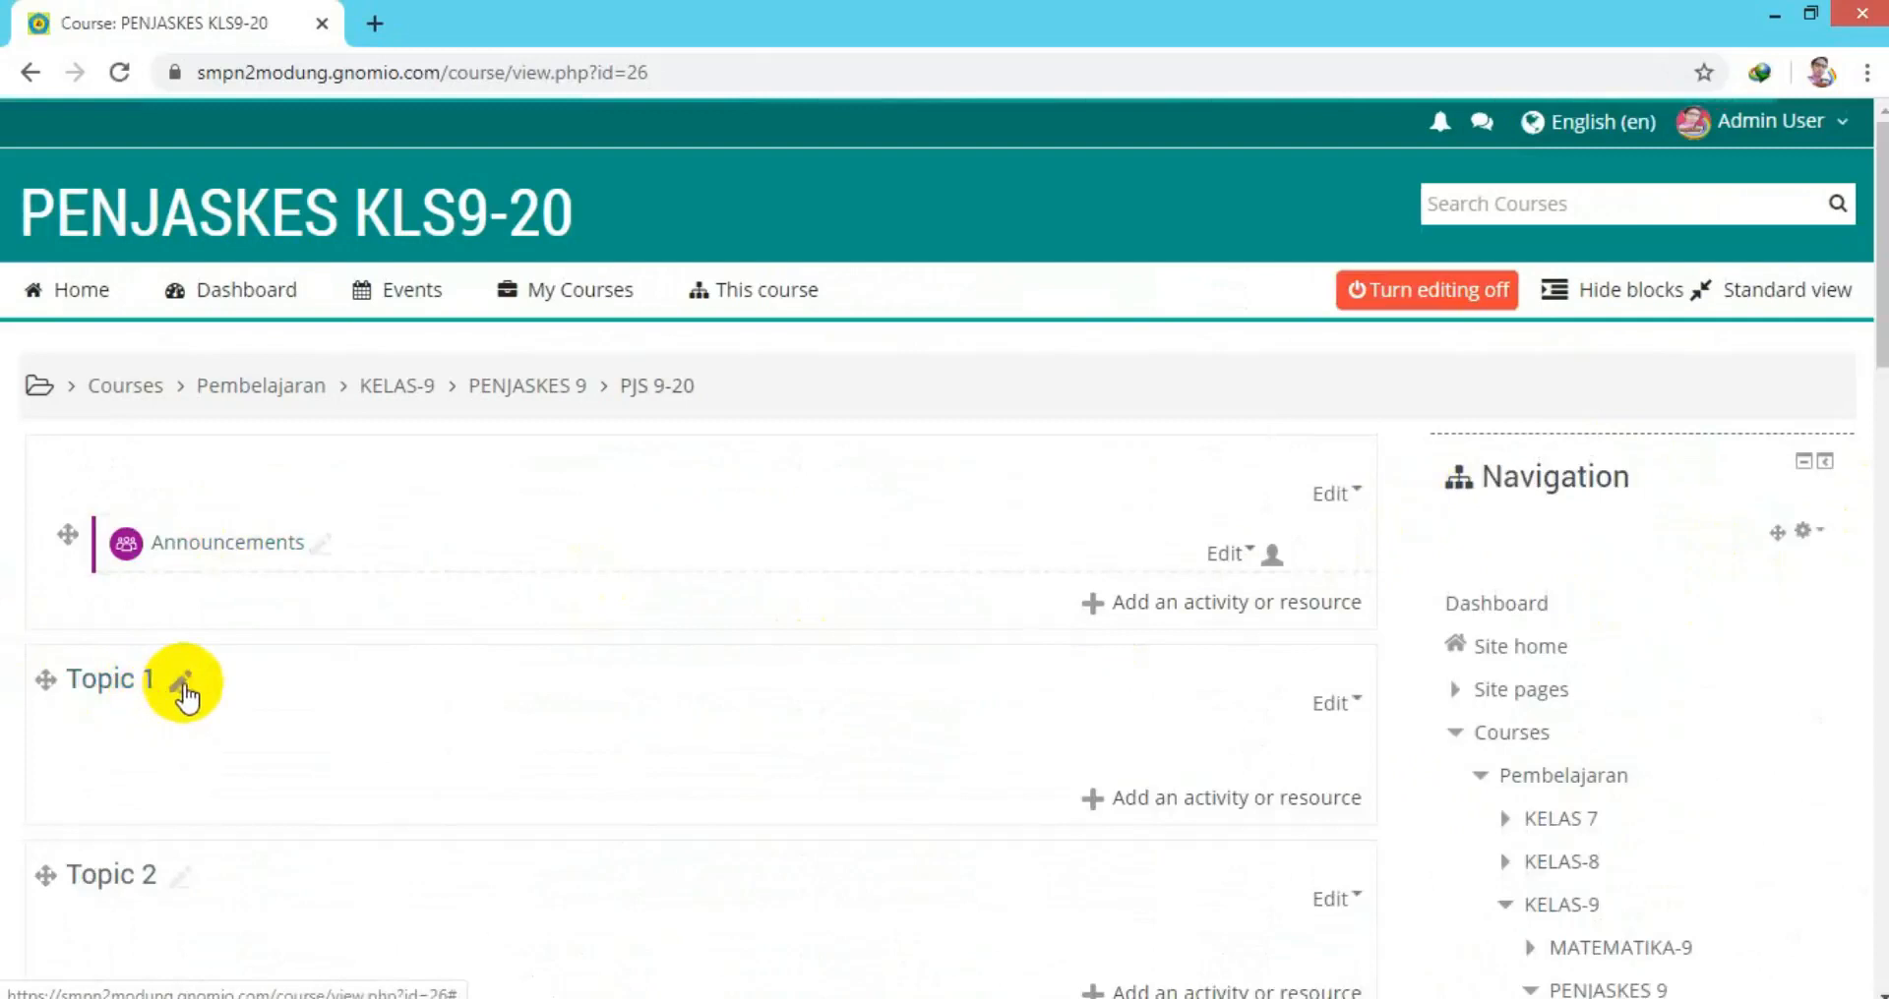
pyautogui.click(180, 682)
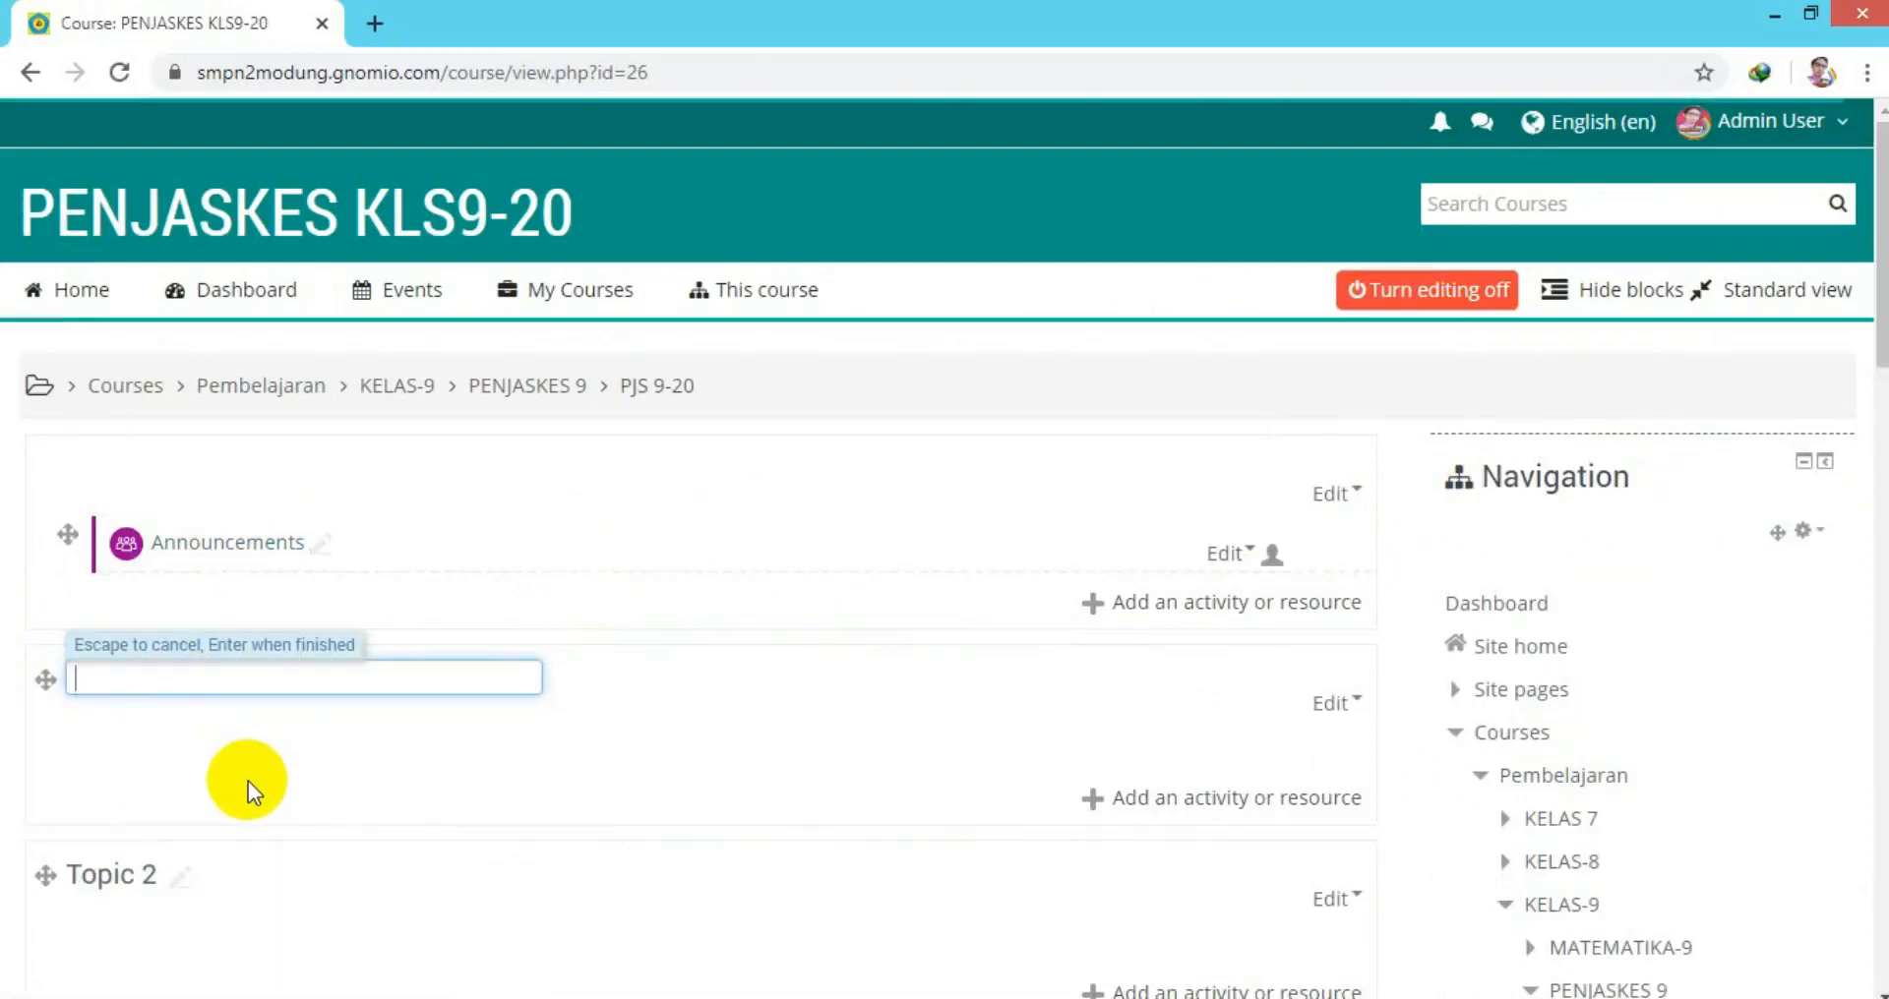
pyautogui.write('SE')
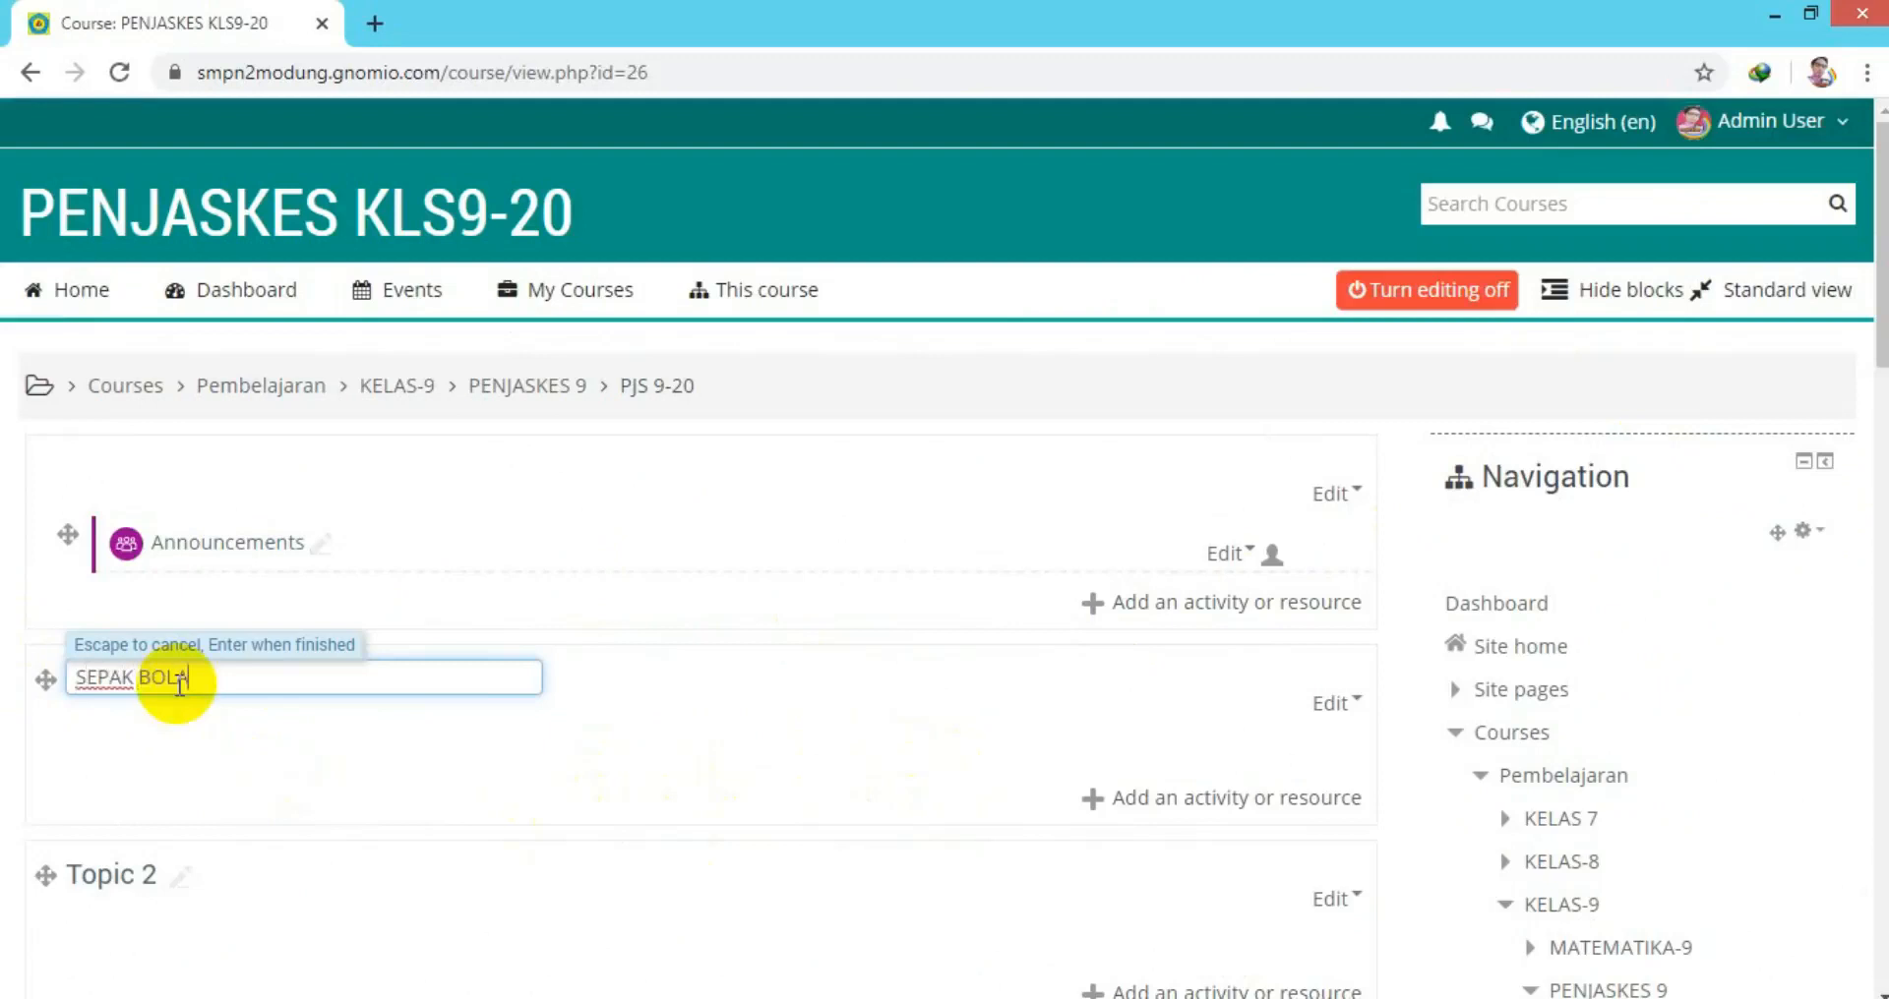
pyautogui.write('PAK BOLA')
pyautogui.press('Return')
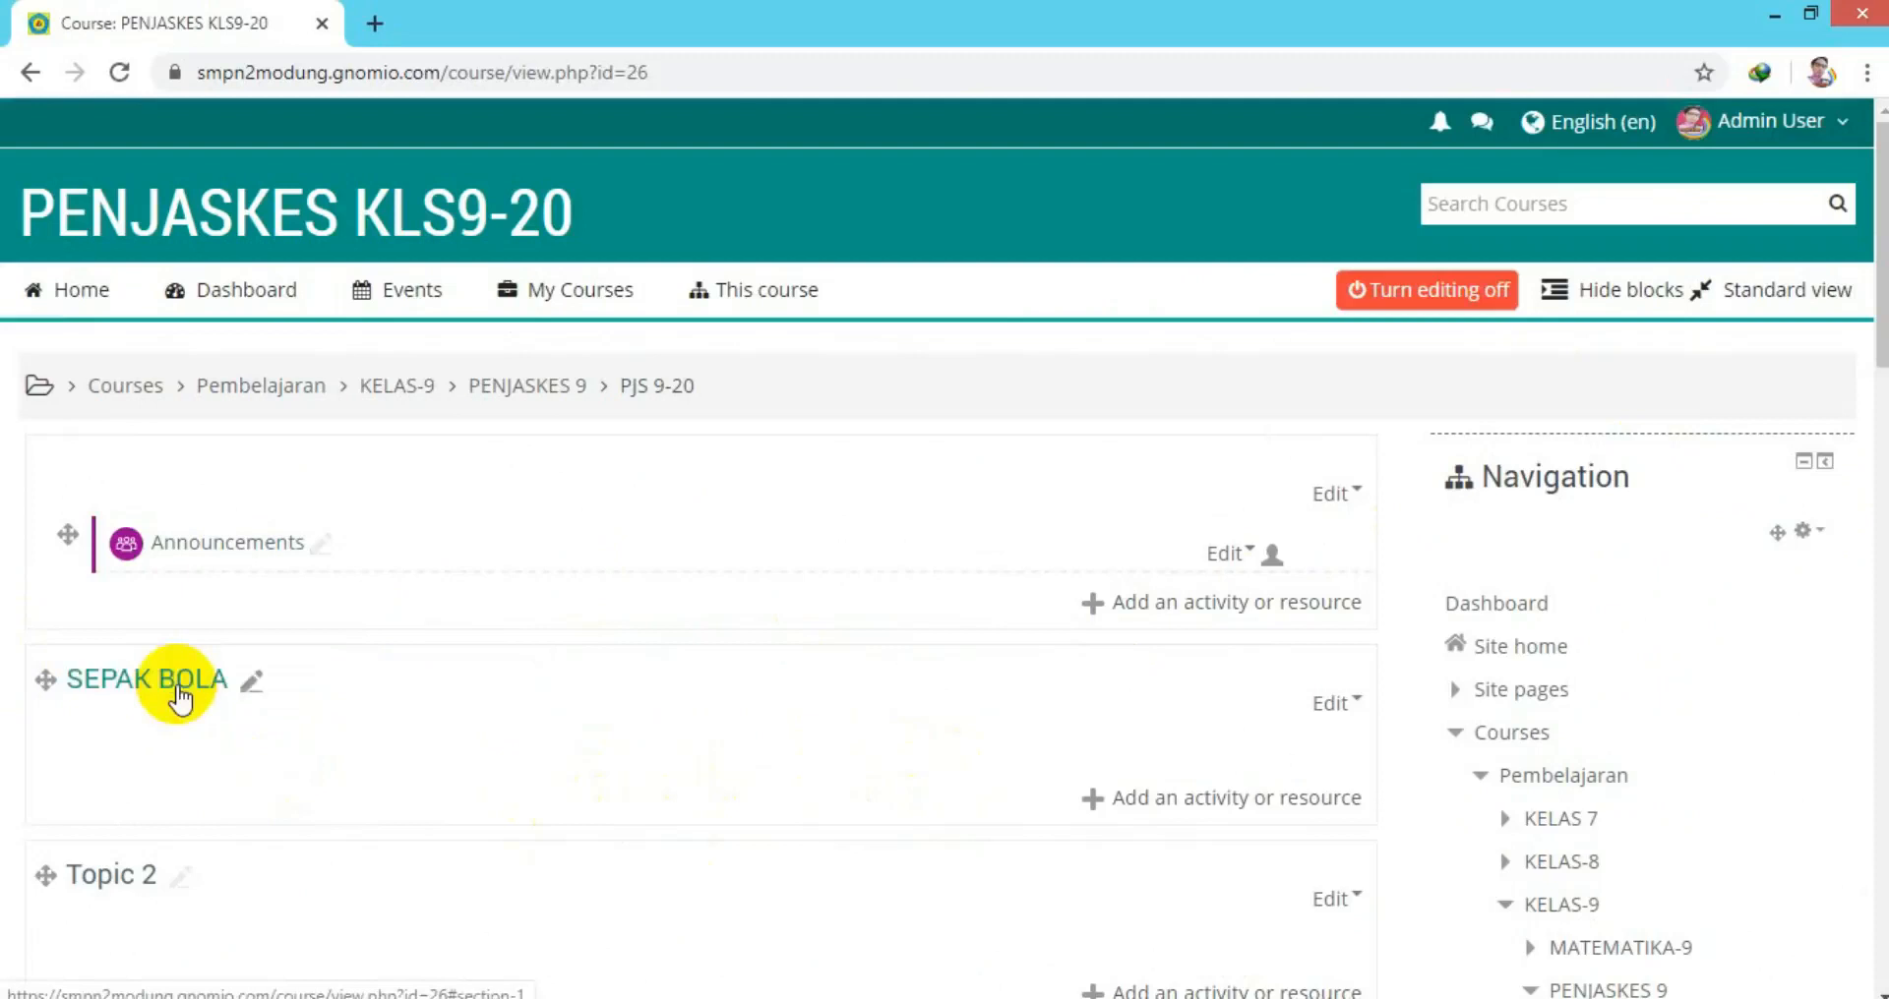
# Pick Book from the SEPAK BOLA activity chooser to bring up a blank Book form.
pyautogui.click(1090, 799)
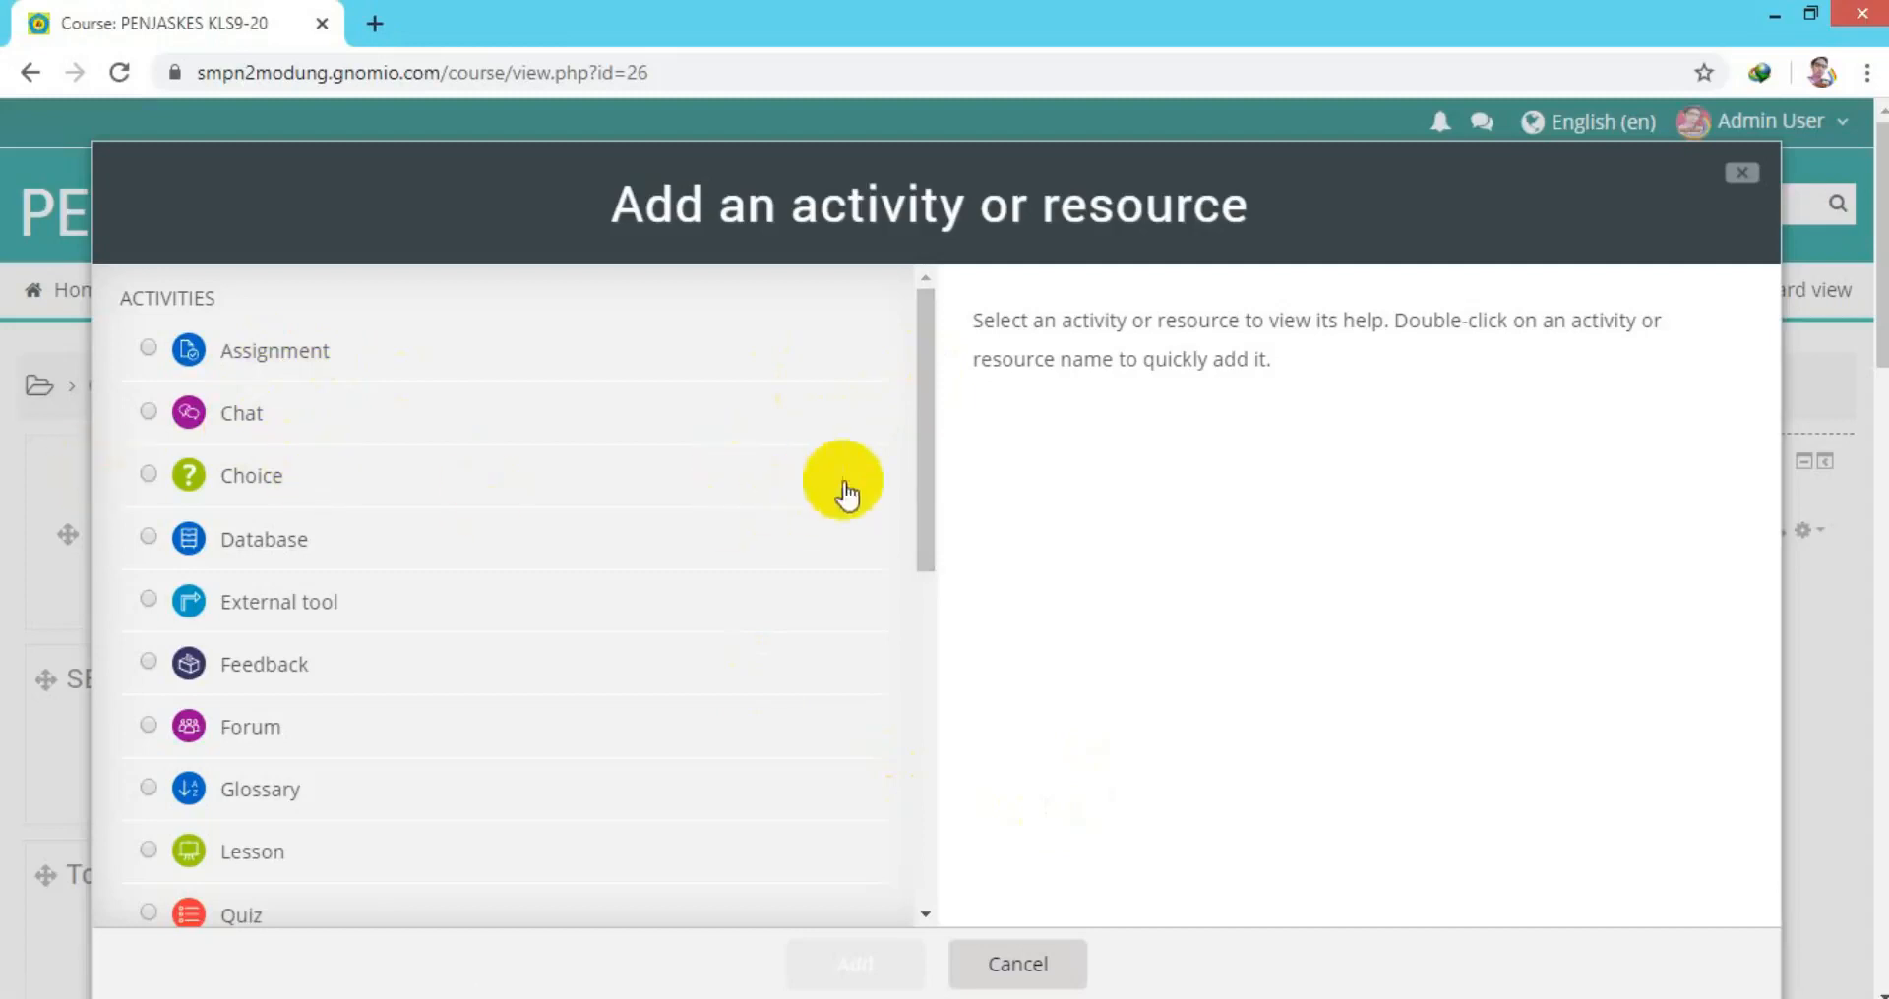
pyautogui.moveTo(923, 440); pyautogui.dragTo(923, 452)
pyautogui.moveTo(924, 528); pyautogui.dragTo(948, 777)
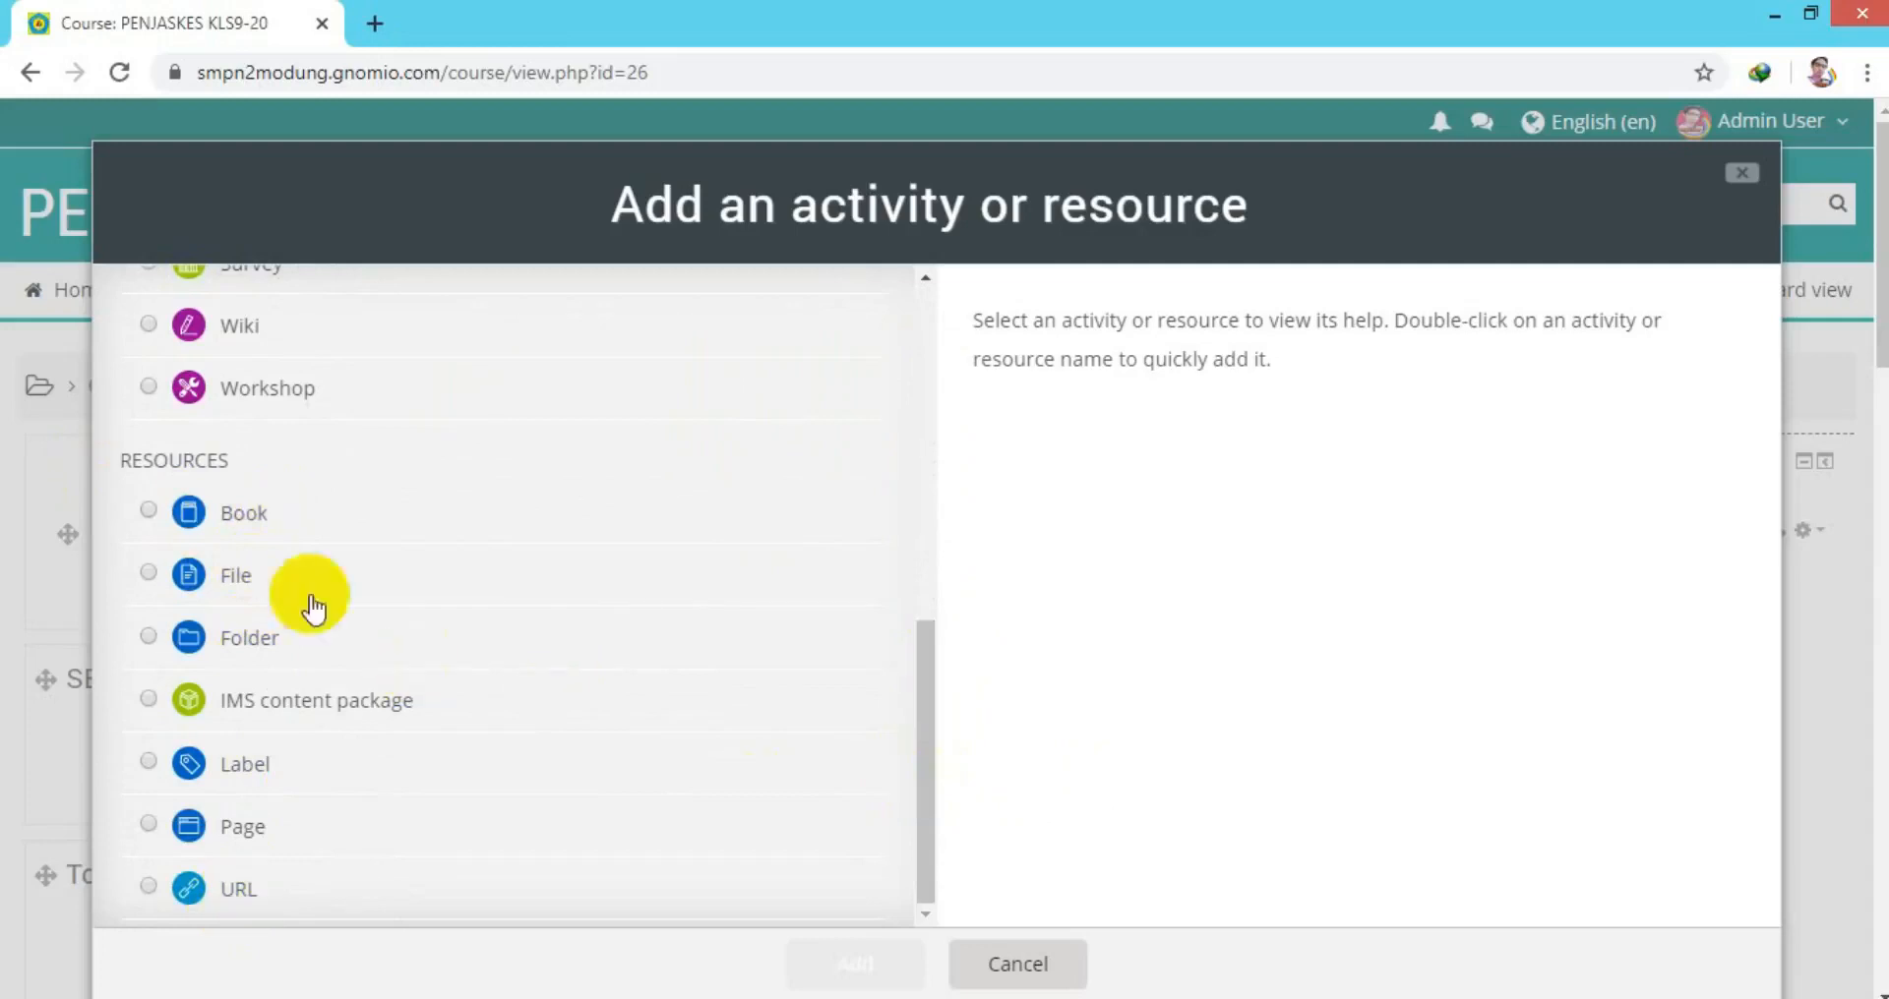
pyautogui.click(148, 511)
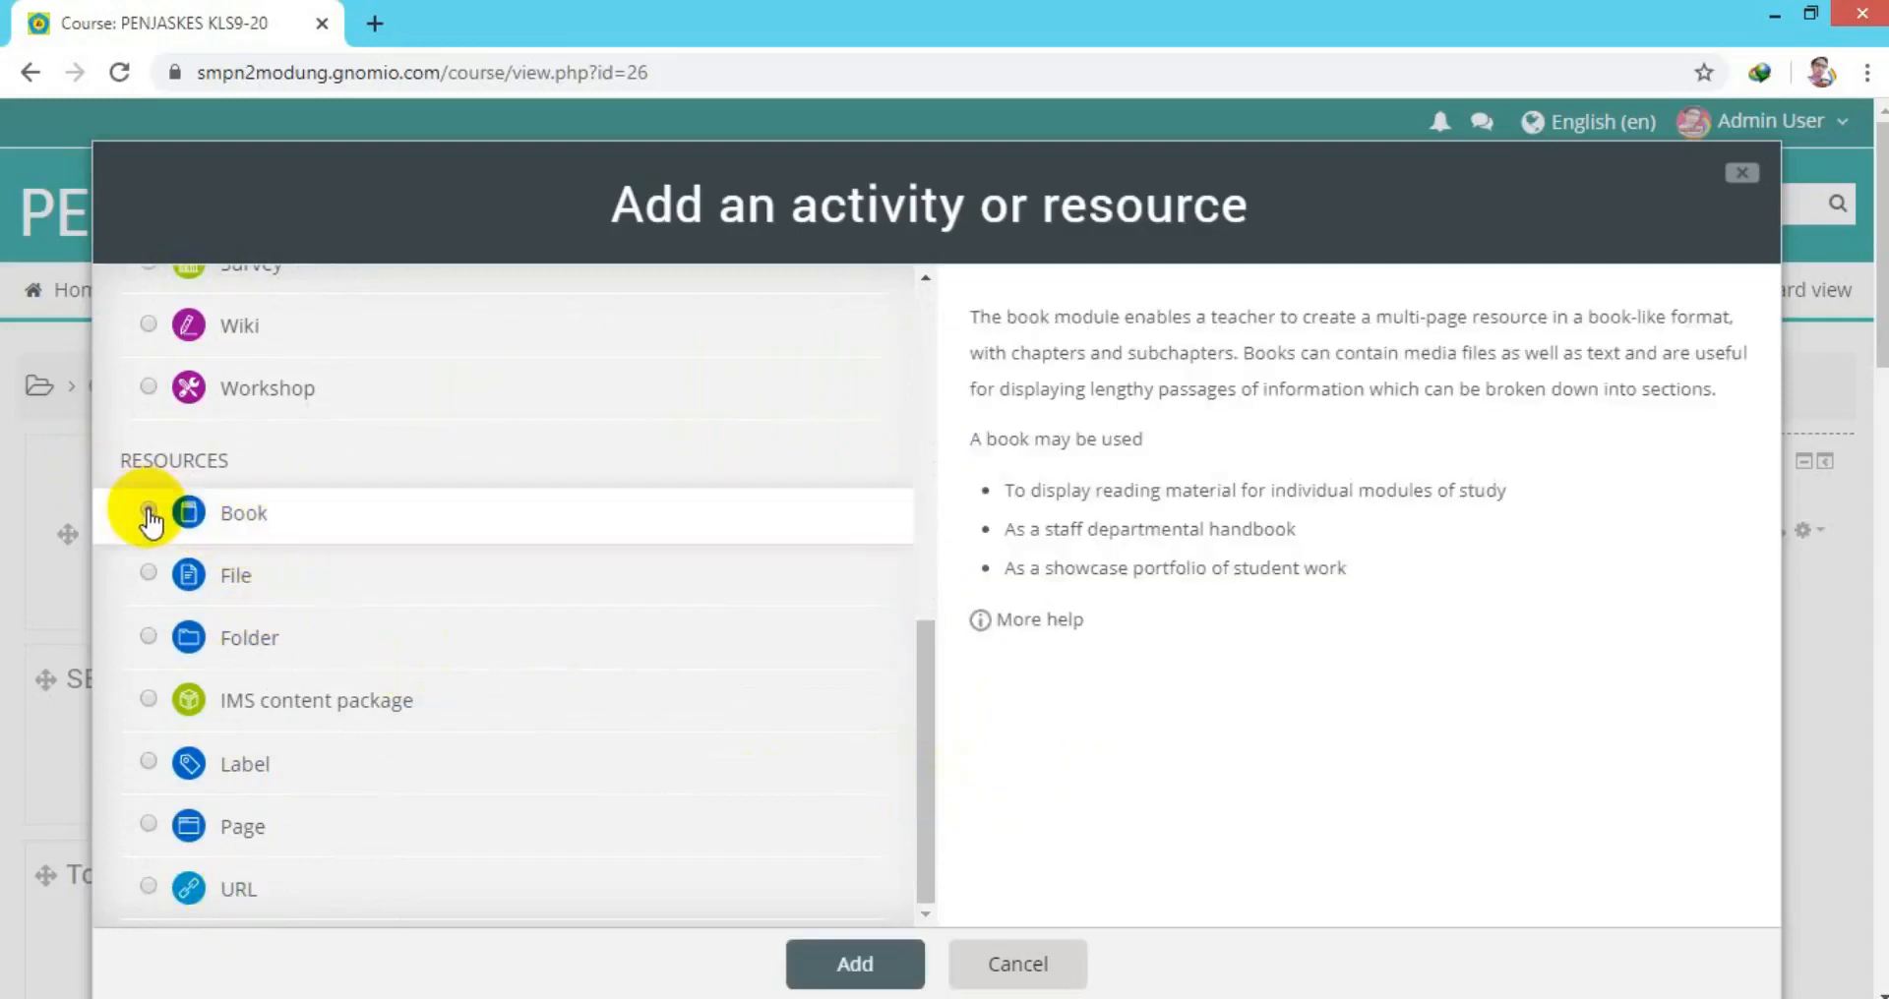
pyautogui.click(856, 966)
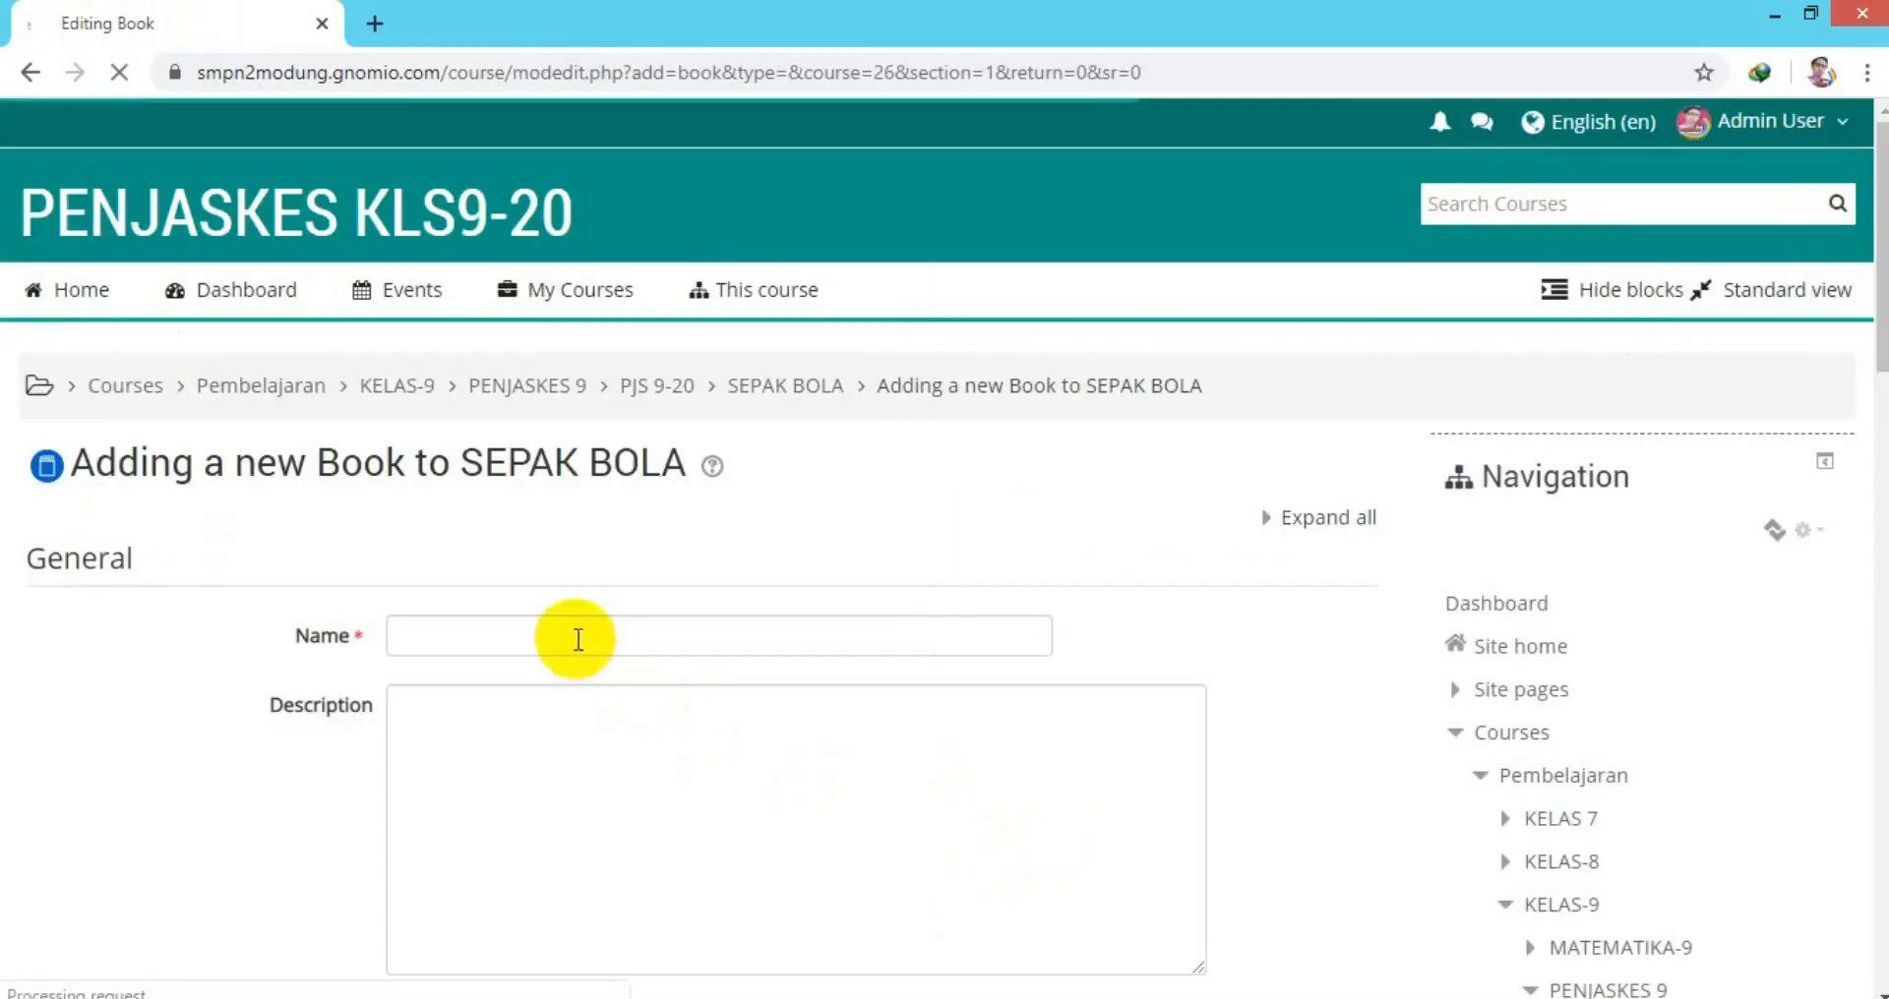
# Name the new book 'Modul BAB SEPAK BOLA'.
pyautogui.click(577, 637)
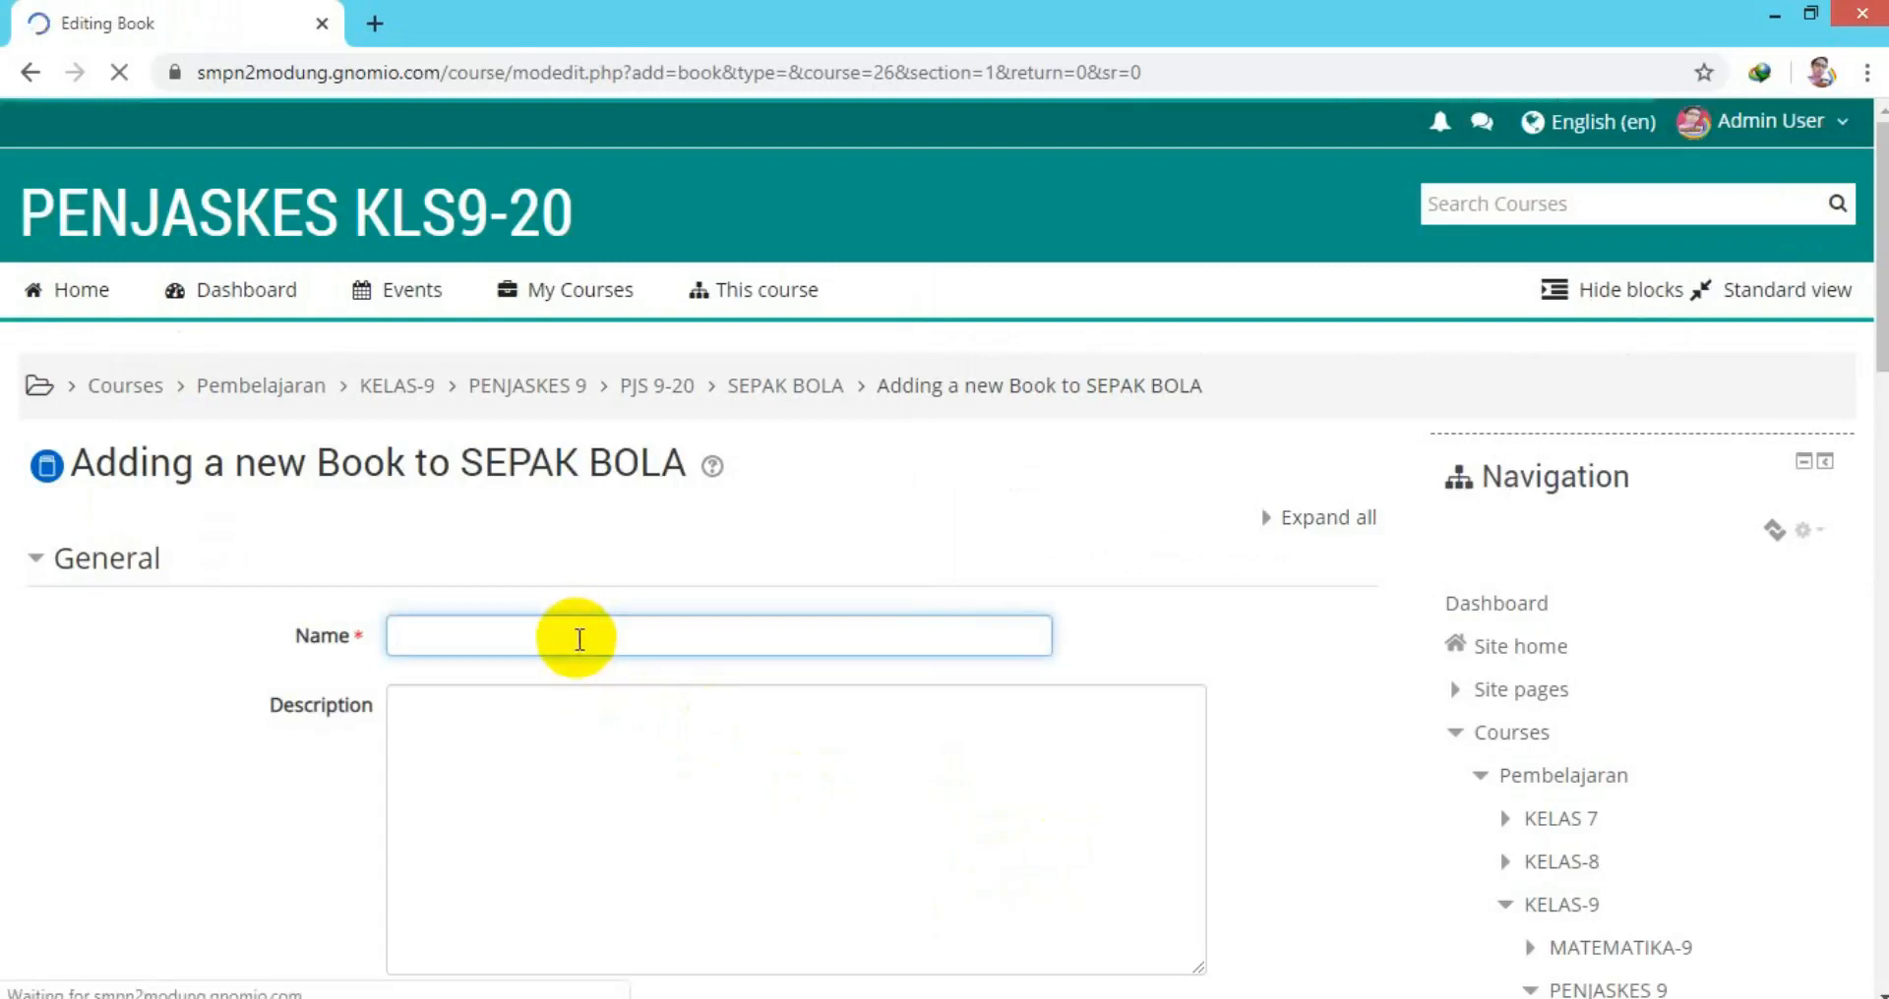
pyautogui.write('Modul BAB SEPAK BOLA')
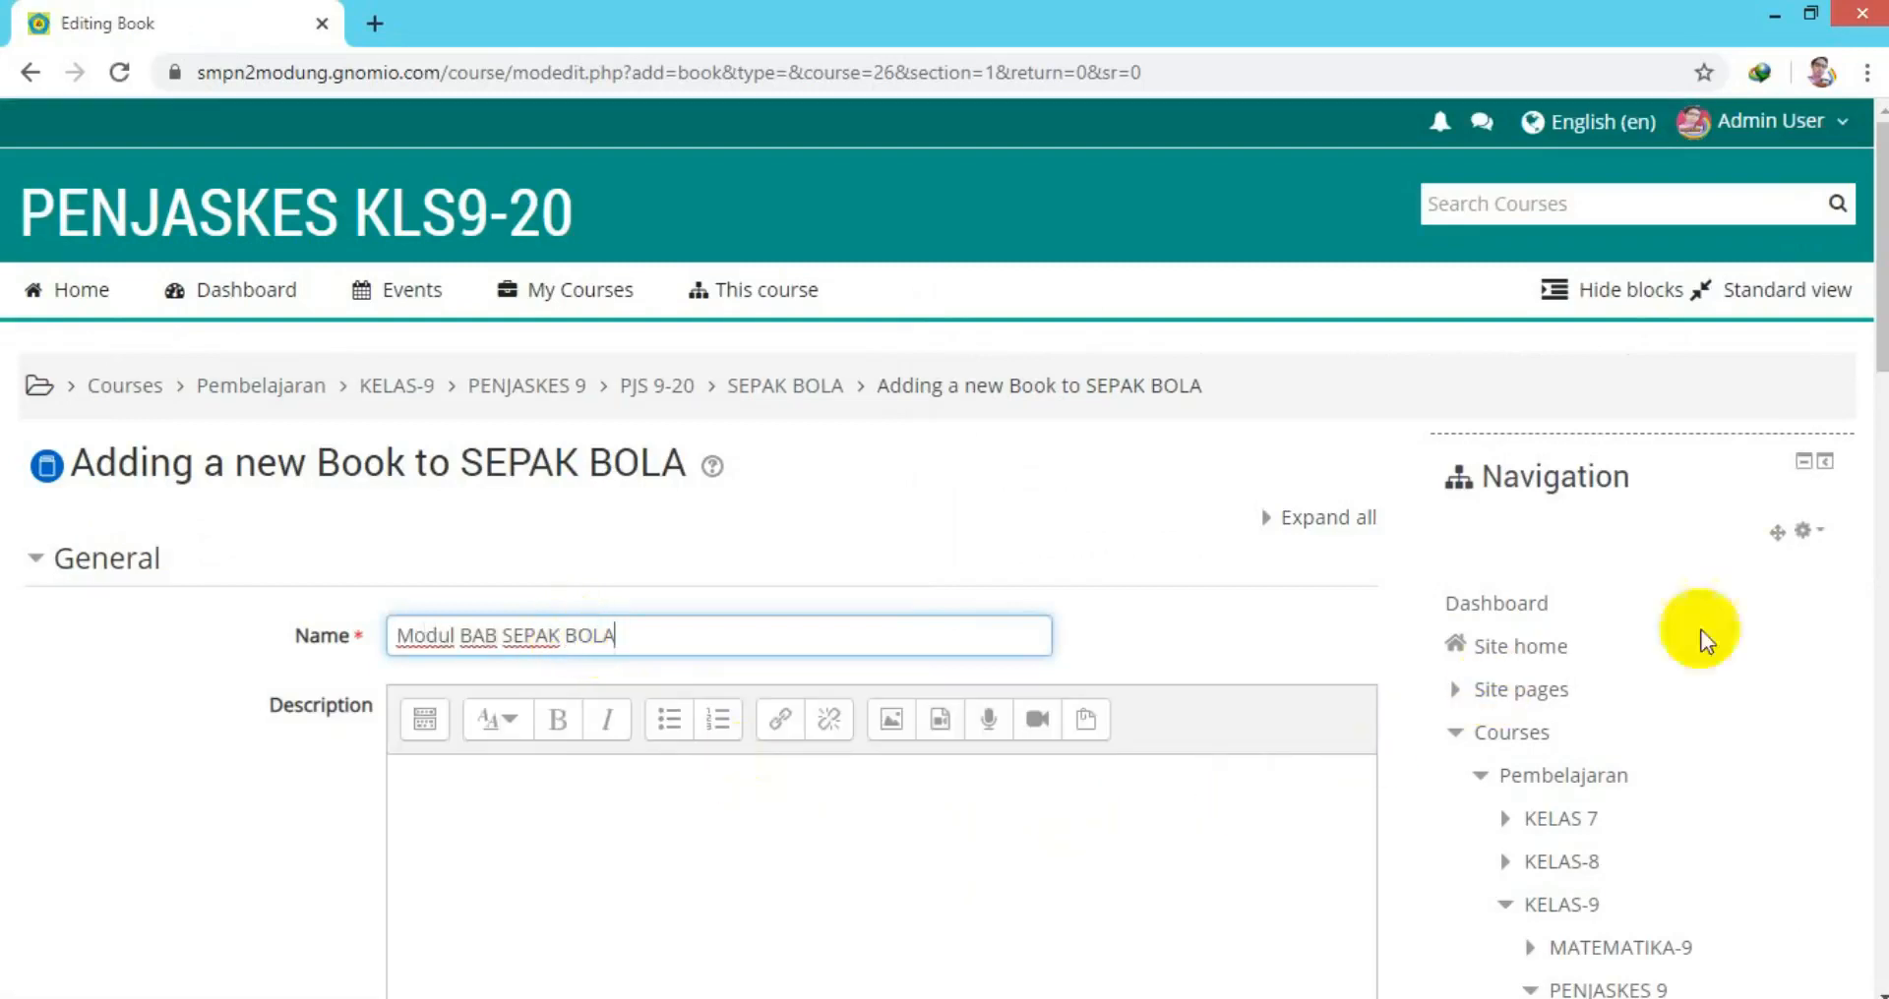
pyautogui.scroll(-3, 1707, 633)
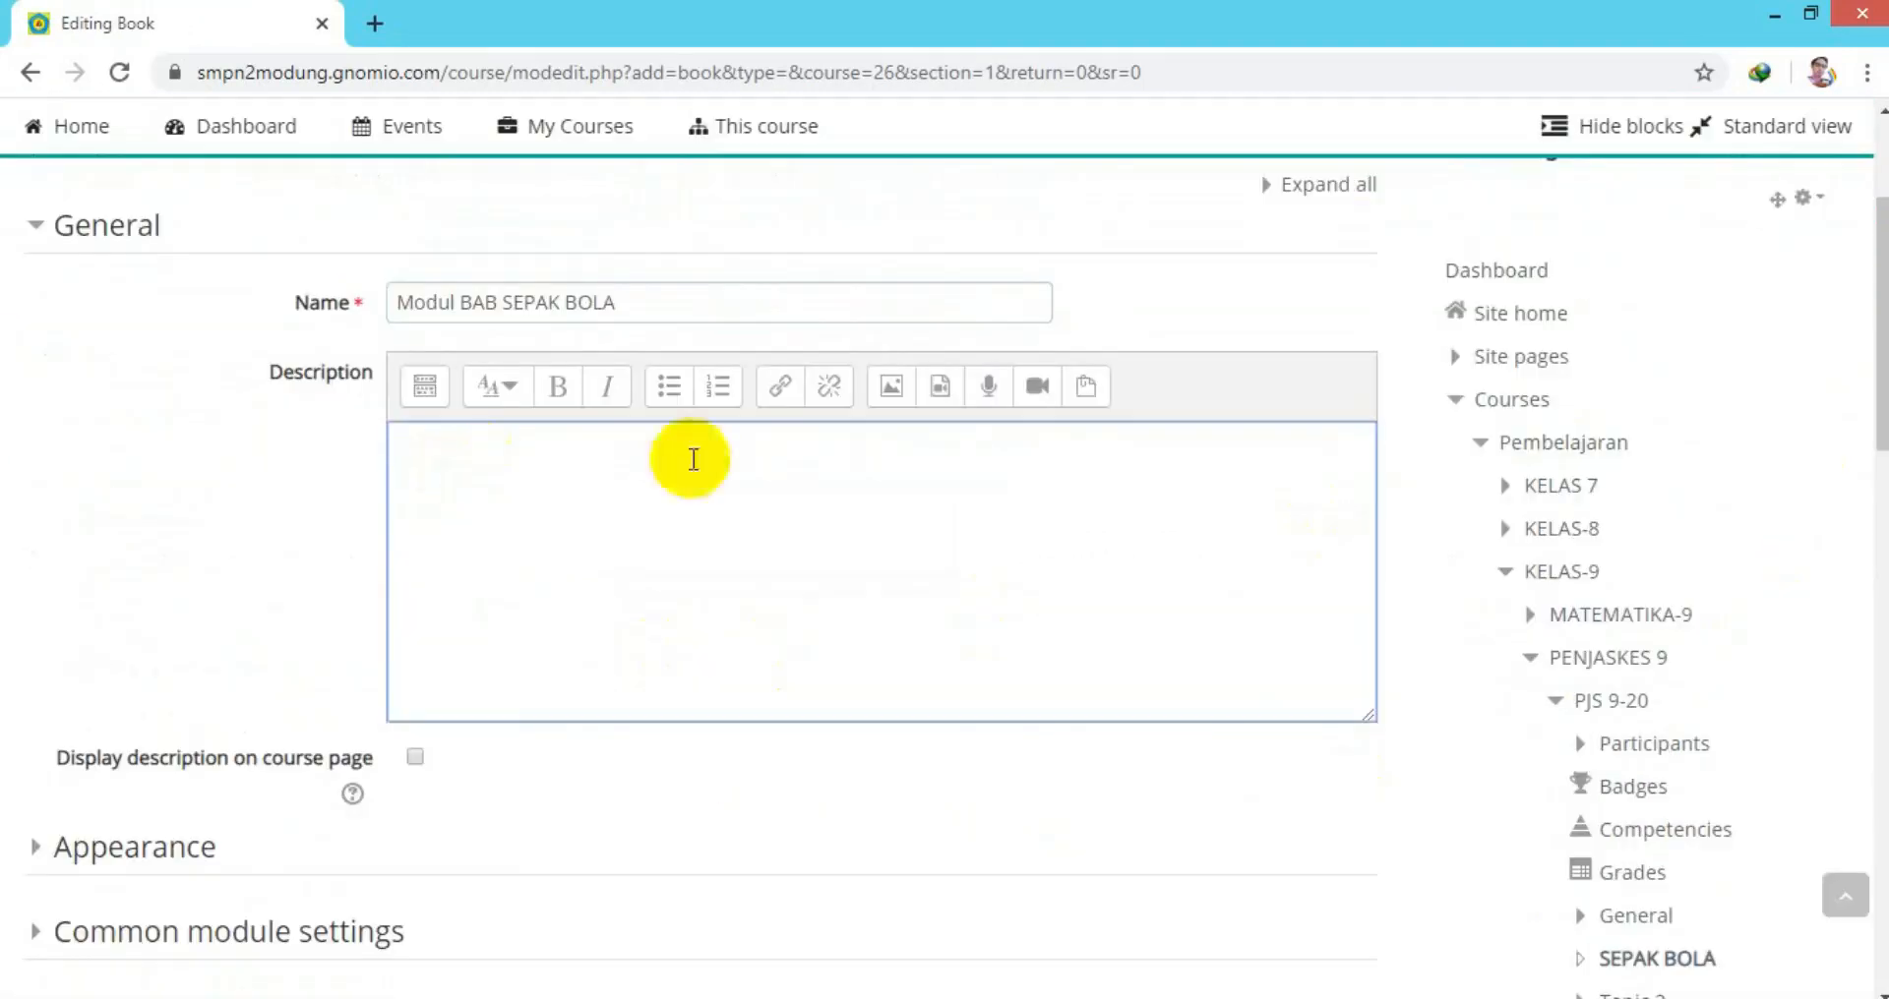
# Link the PDF textbook address in the description, opening in a new window, and save the book.
pyautogui.click(812, 433)
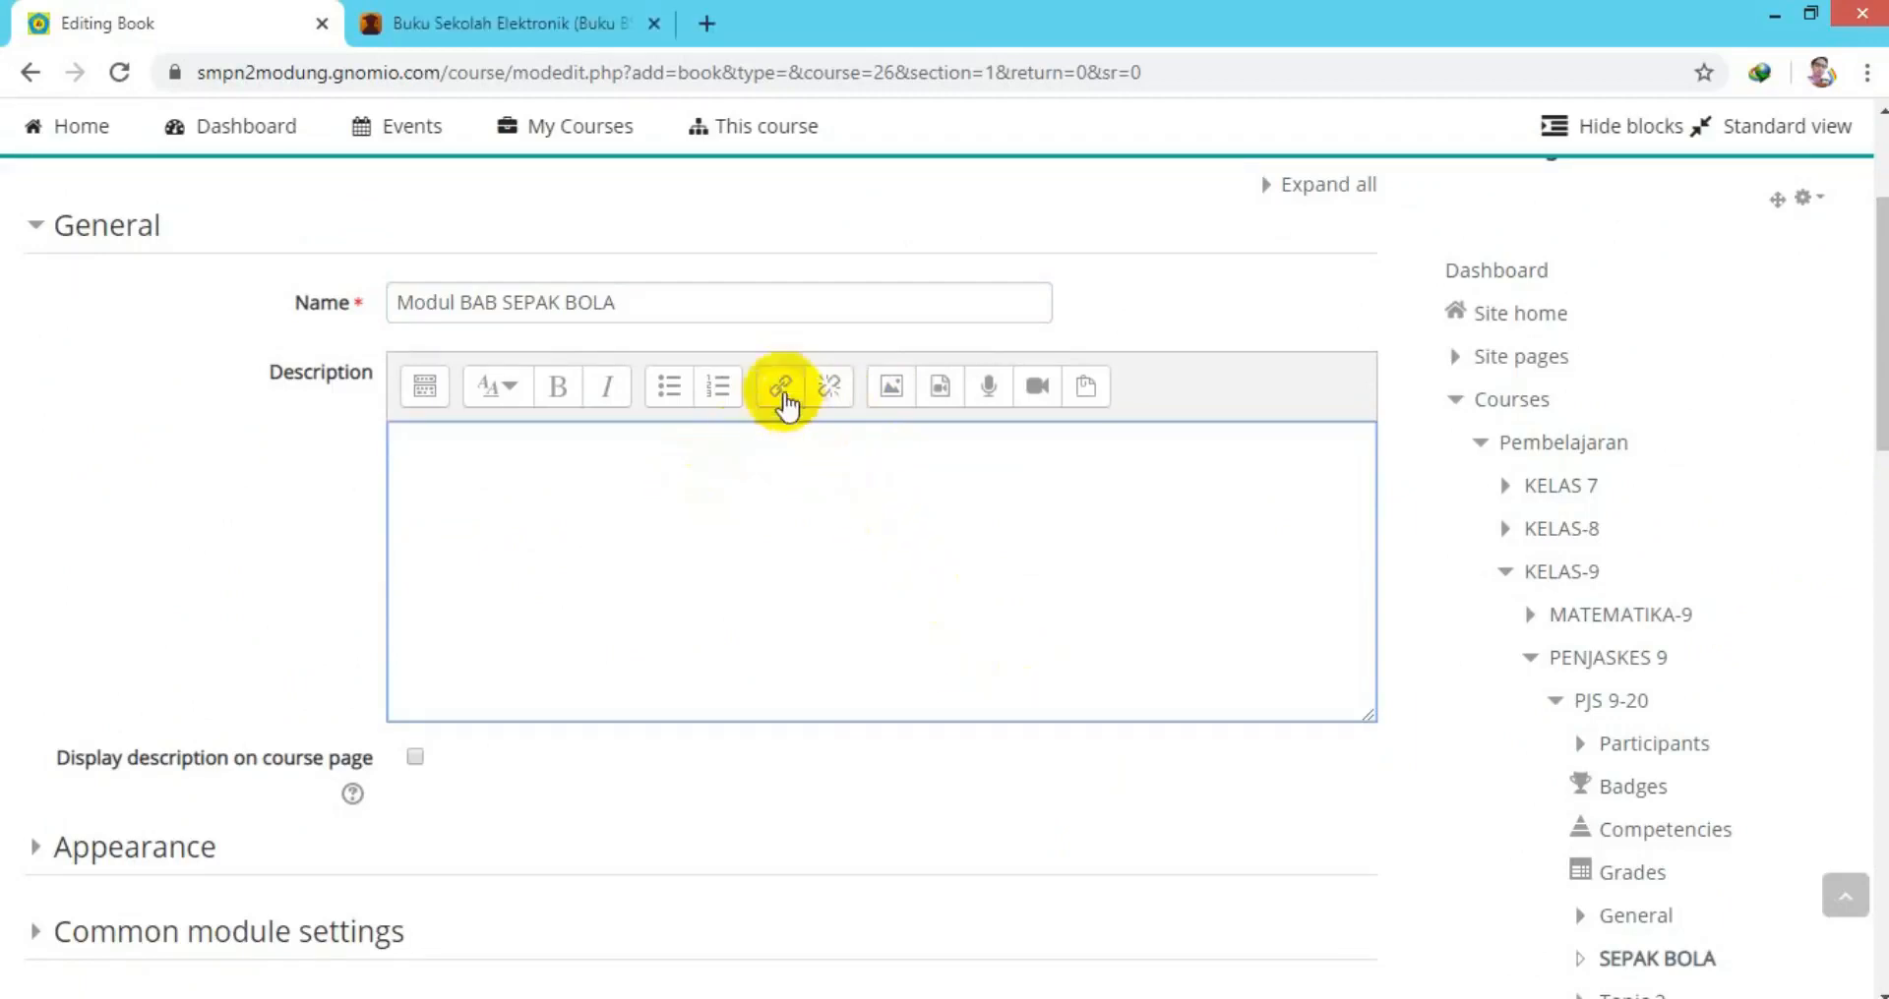
pyautogui.click(781, 389)
pyautogui.rightClick(733, 522)
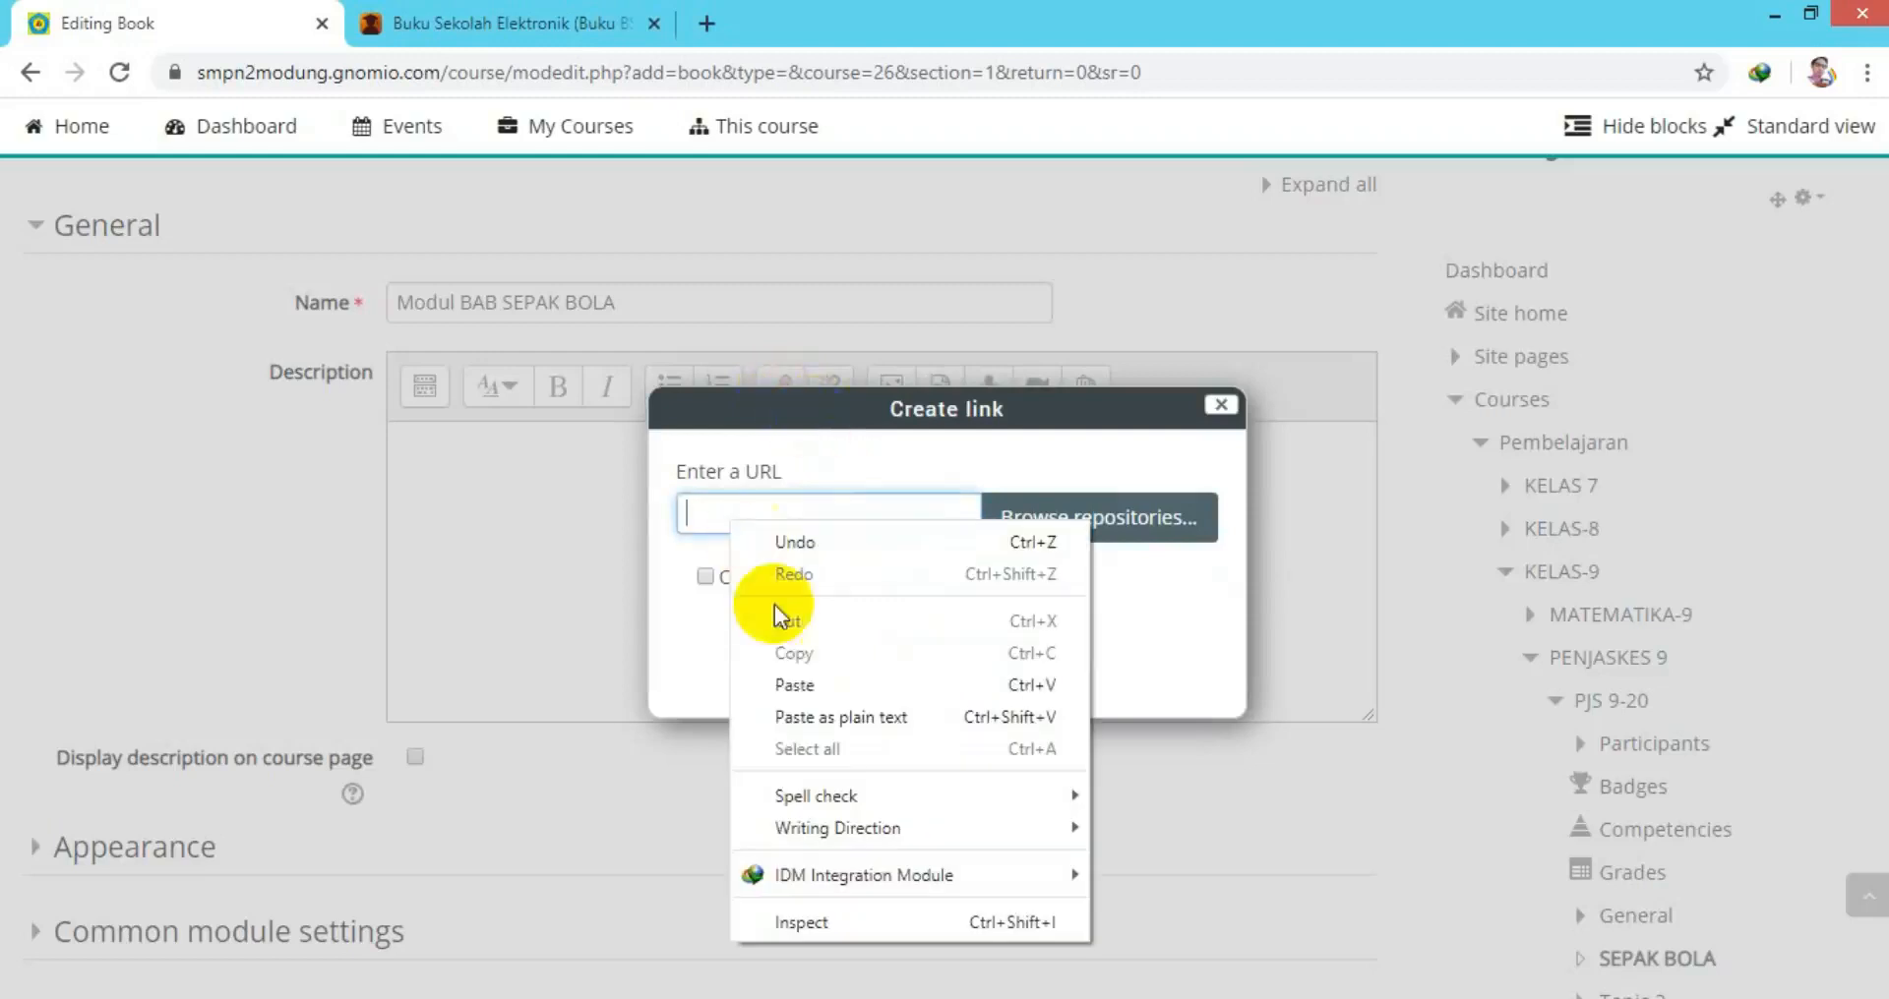
pyautogui.click(799, 686)
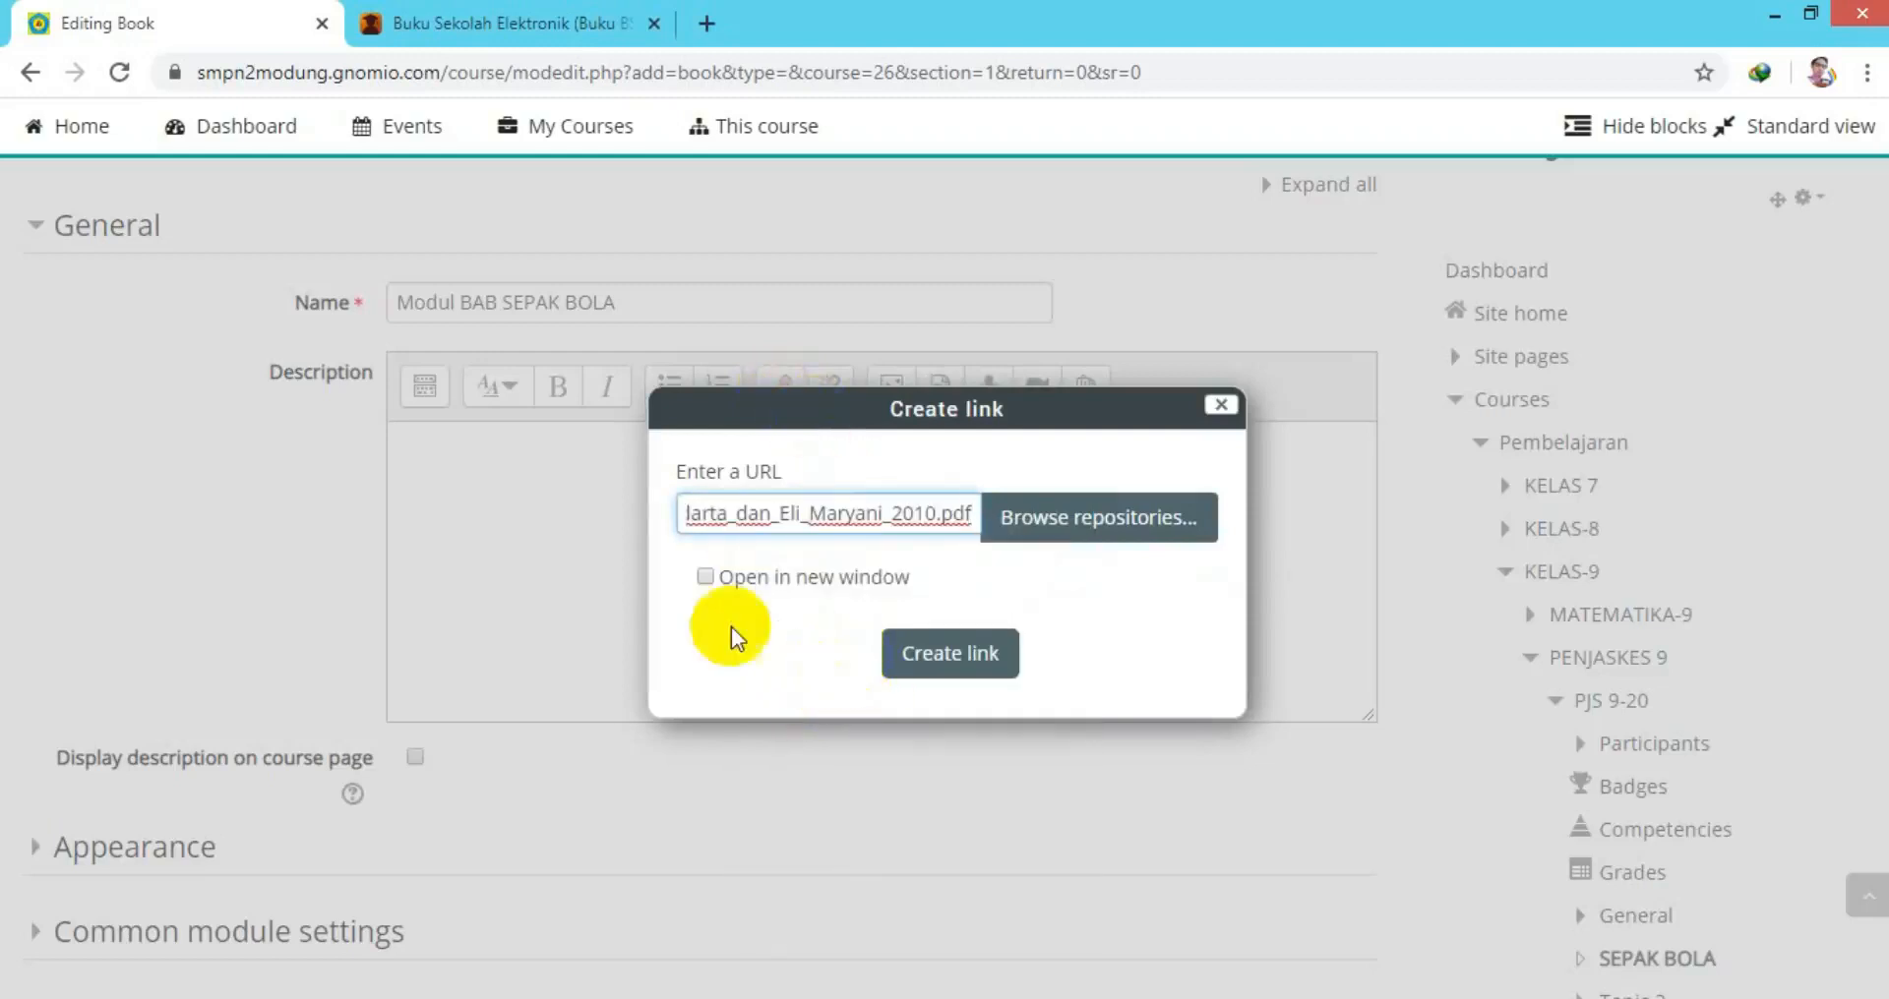
pyautogui.click(705, 578)
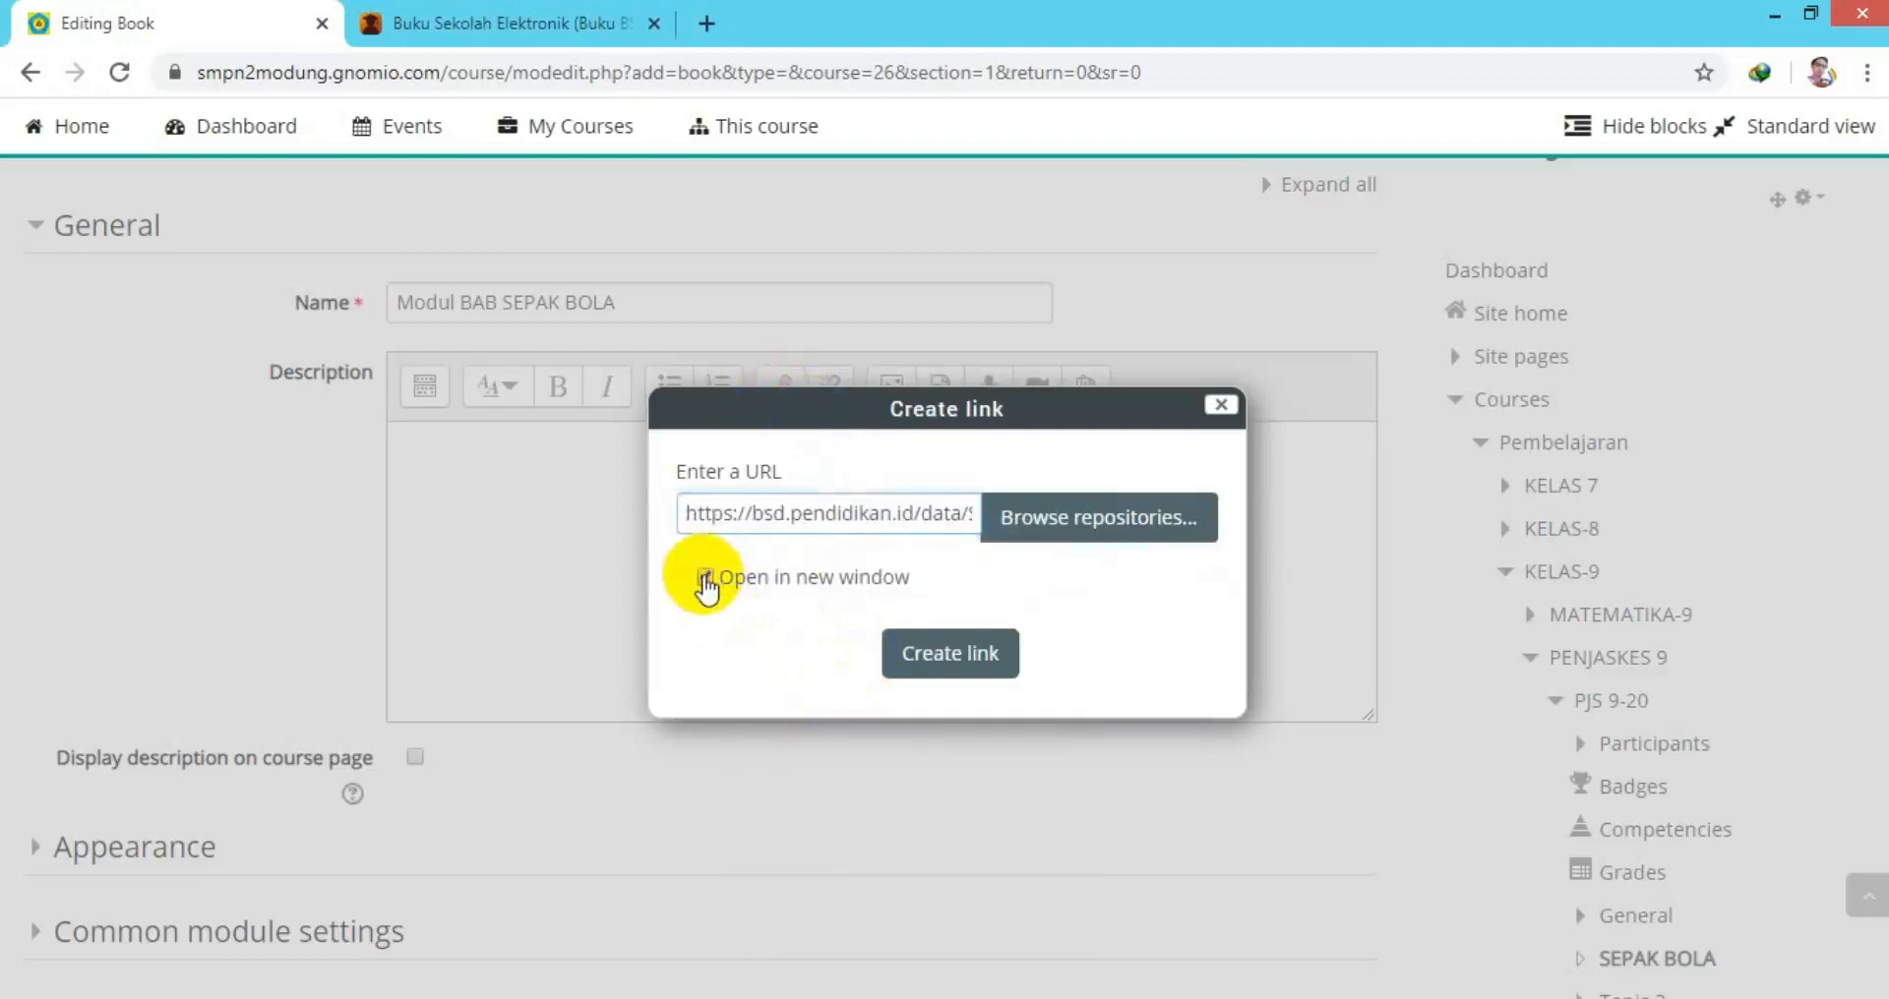
pyautogui.click(928, 653)
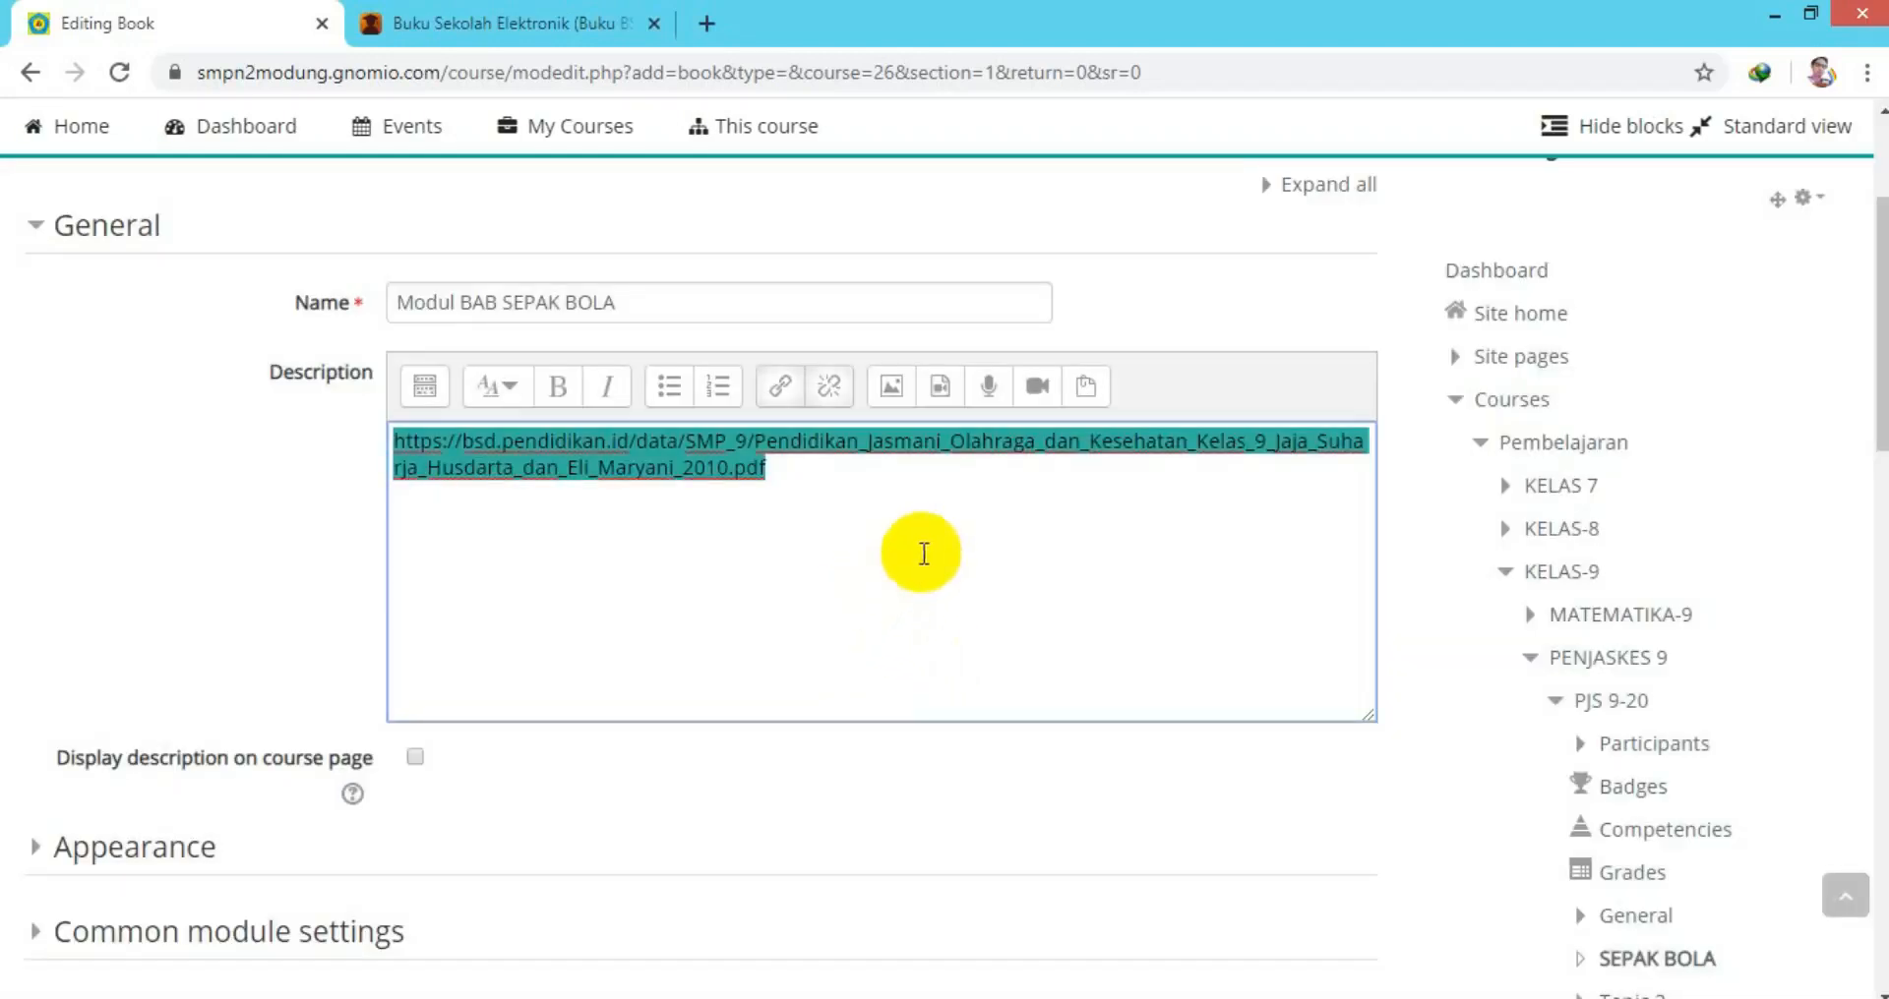
pyautogui.moveTo(1871, 337); pyautogui.dragTo(1873, 510)
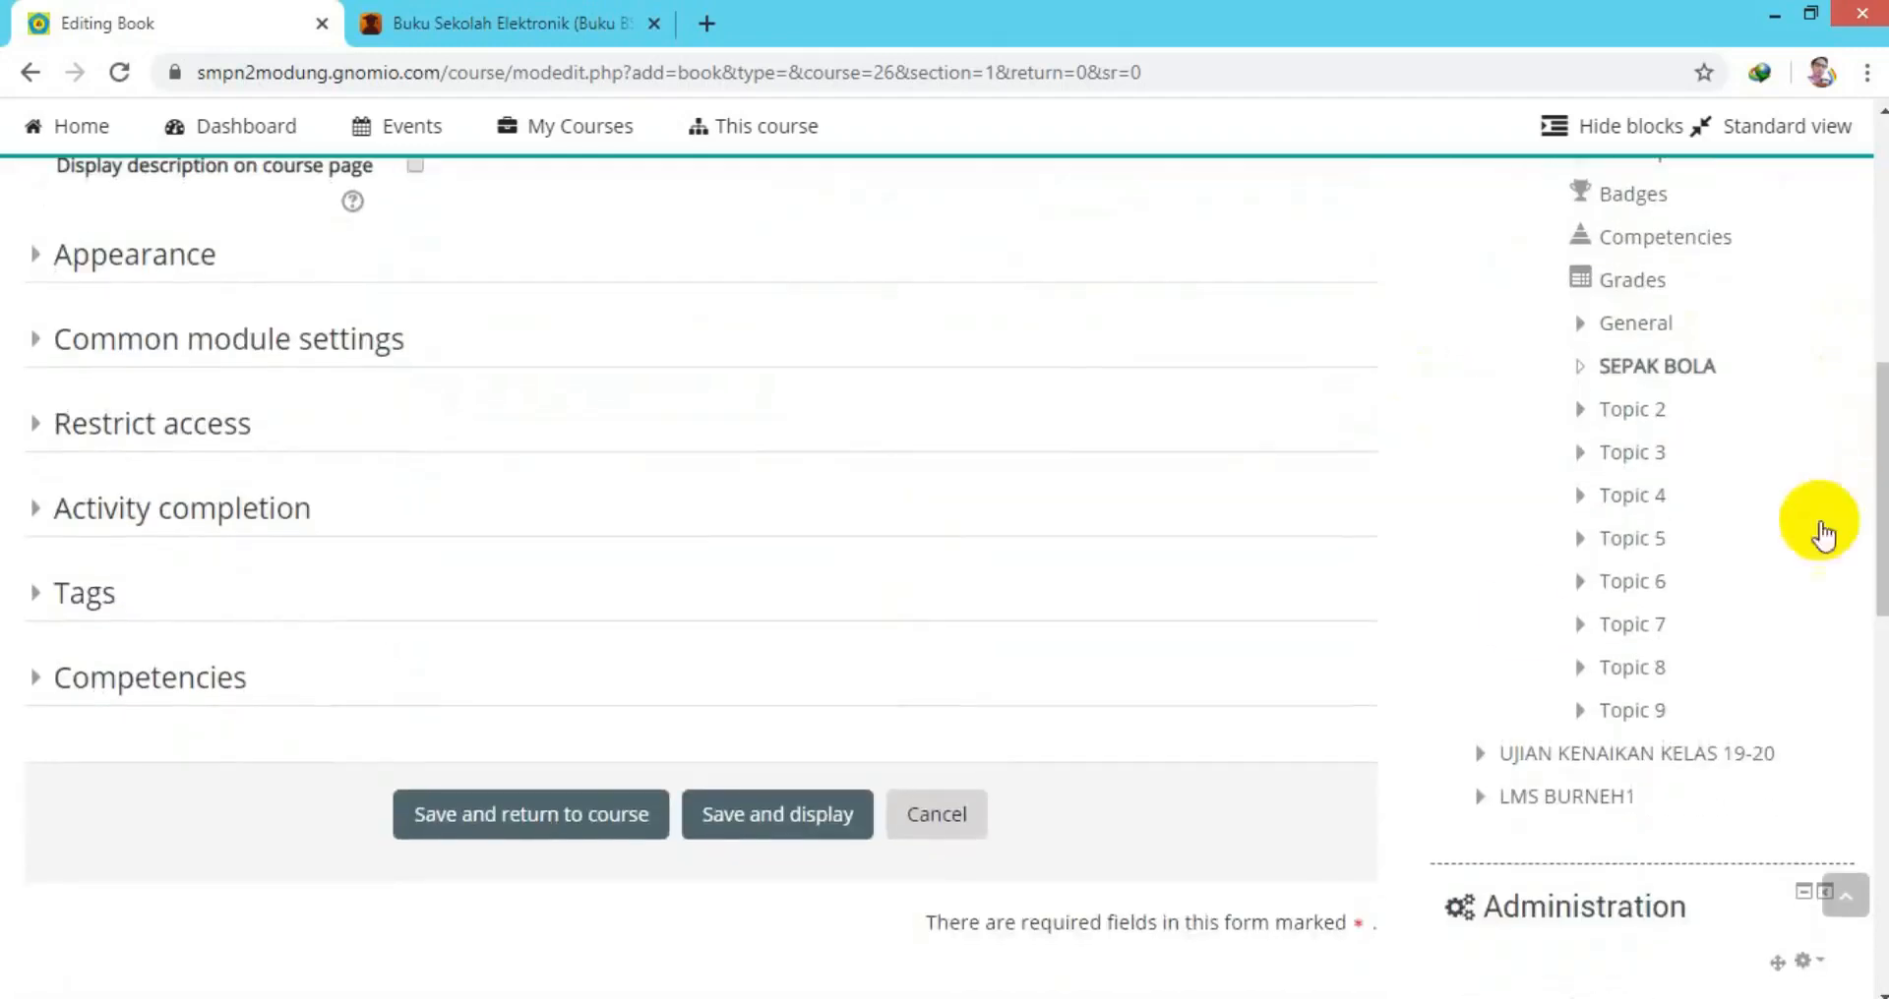
pyautogui.click(760, 831)
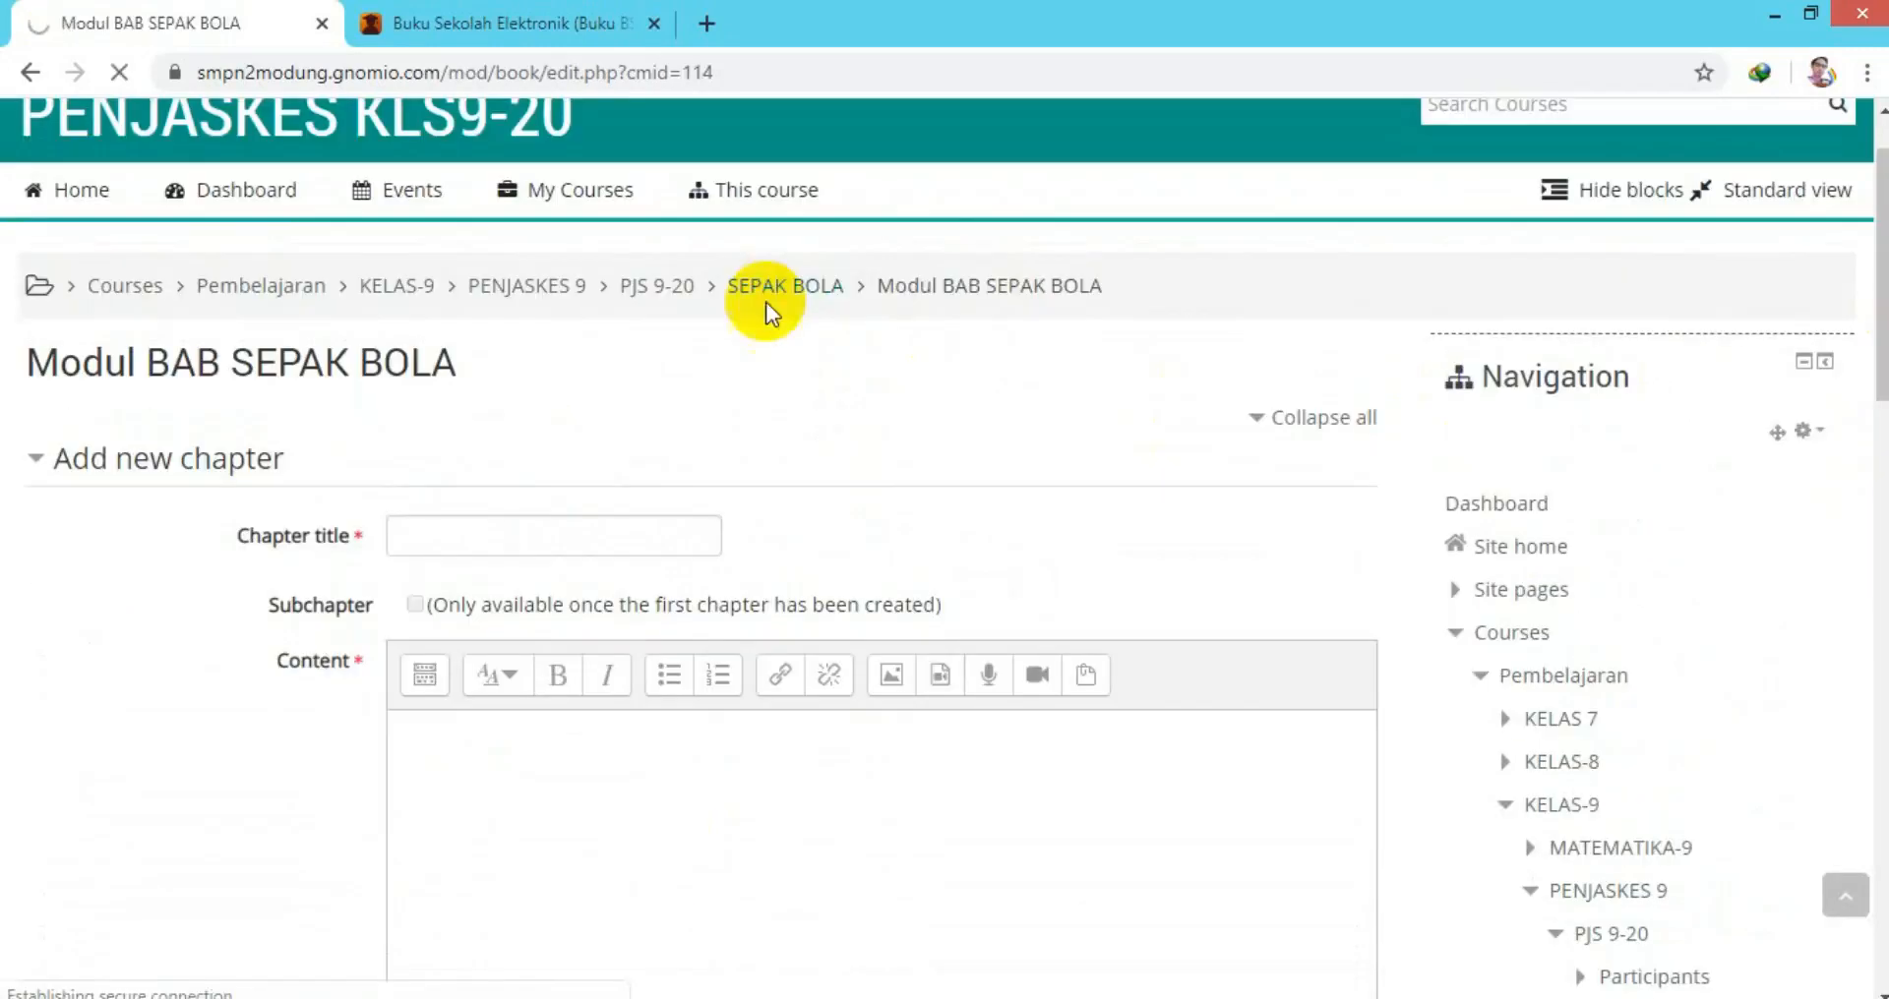
# Return to the SEPAK BOLA section and open the Modul BAB SEPAK BOLA book.
pyautogui.click(767, 295)
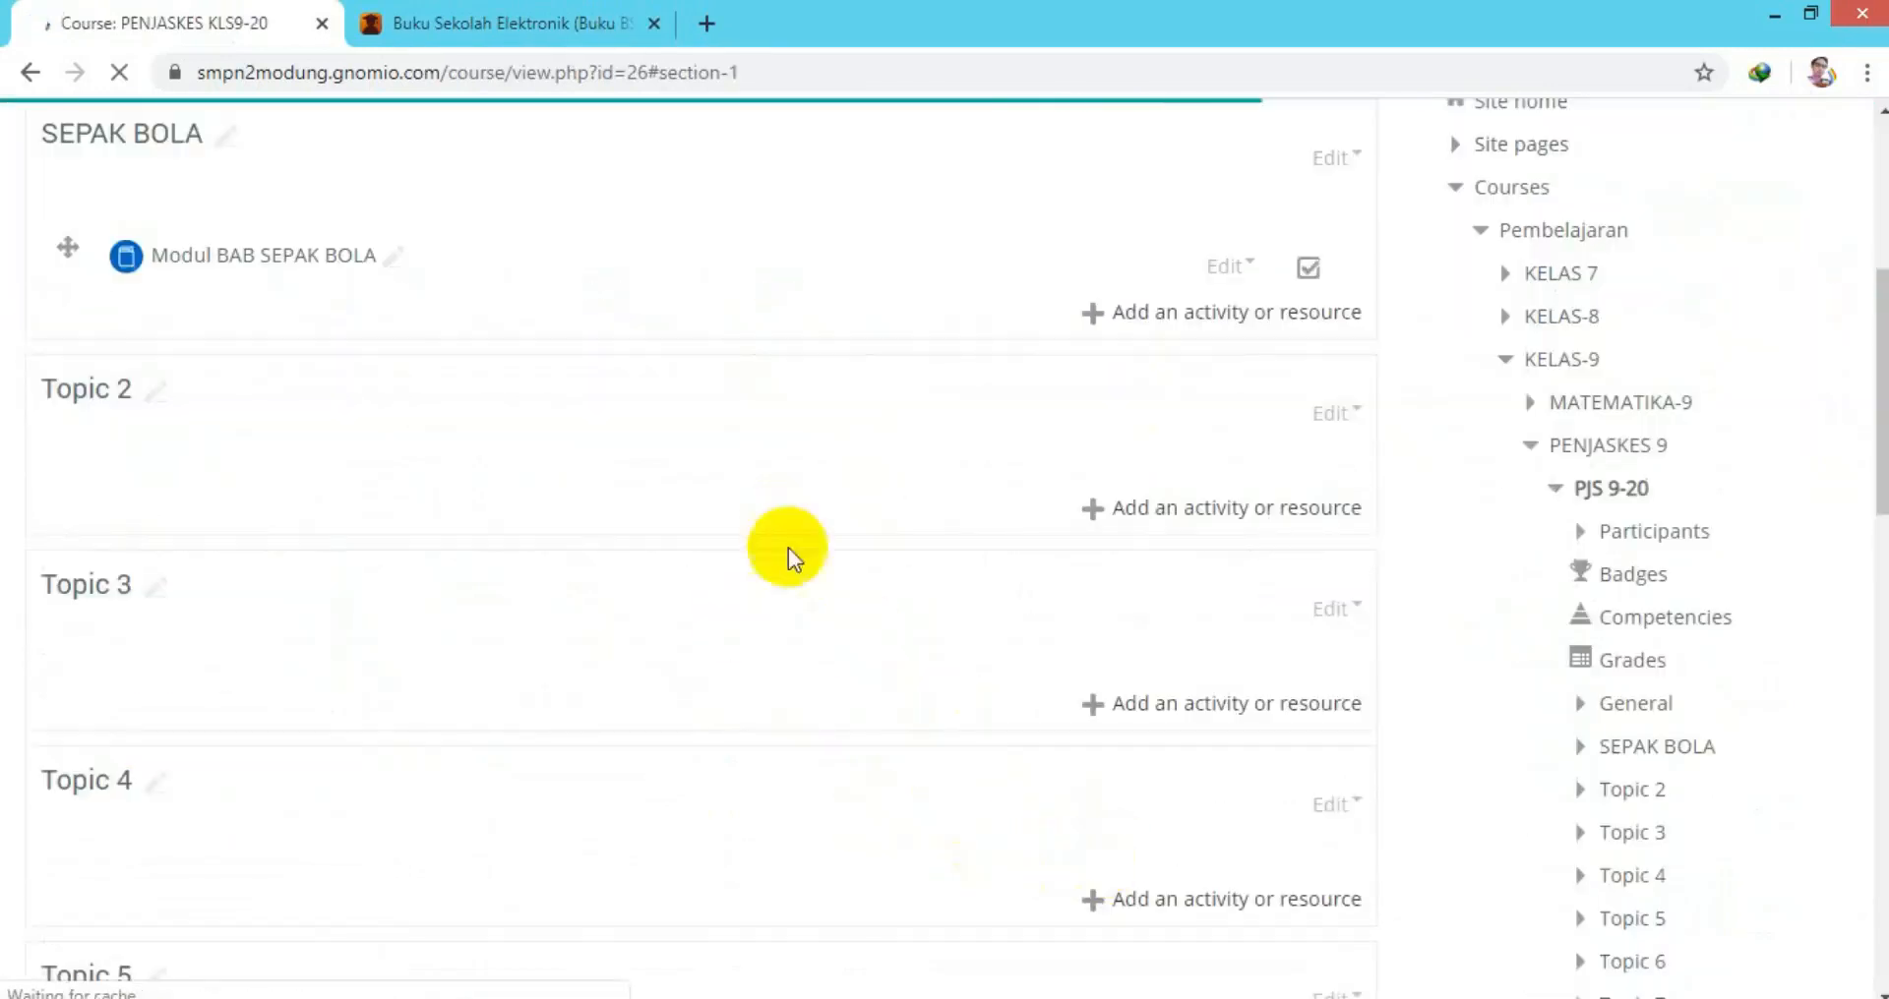
pyautogui.click(217, 281)
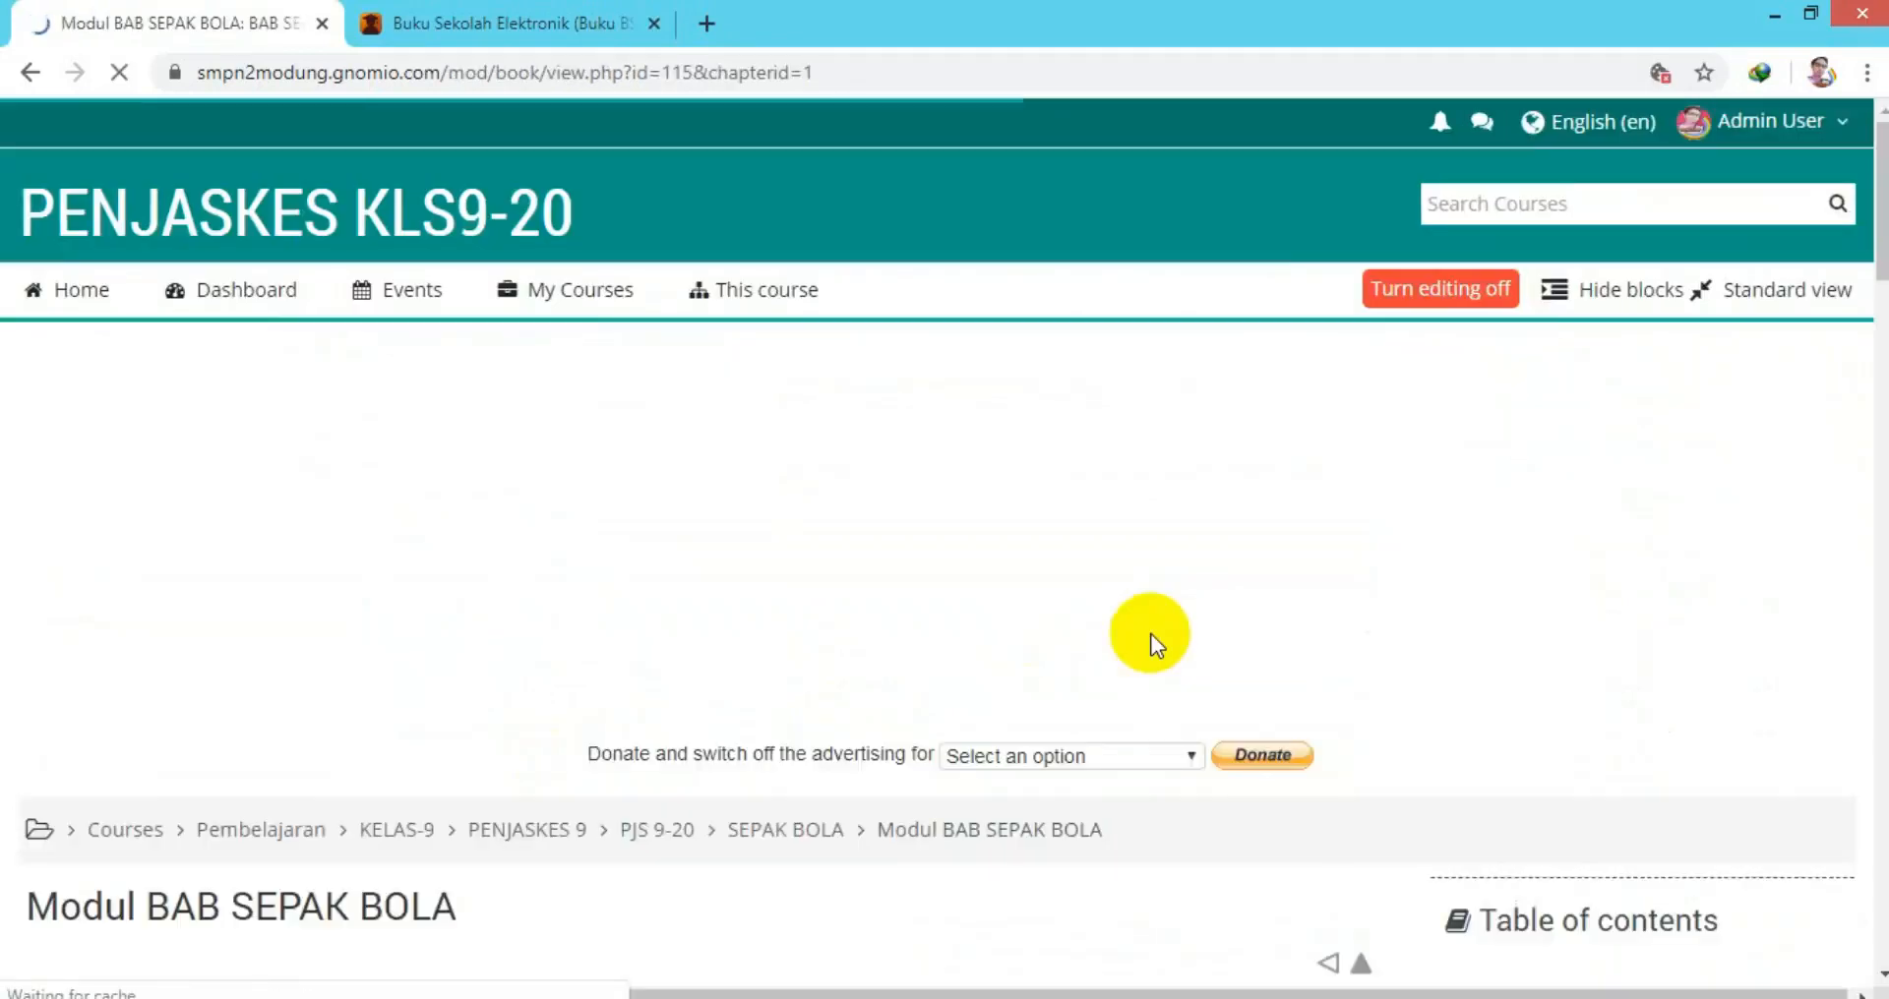
pyautogui.moveTo(1875, 265); pyautogui.dragTo(1881, 330)
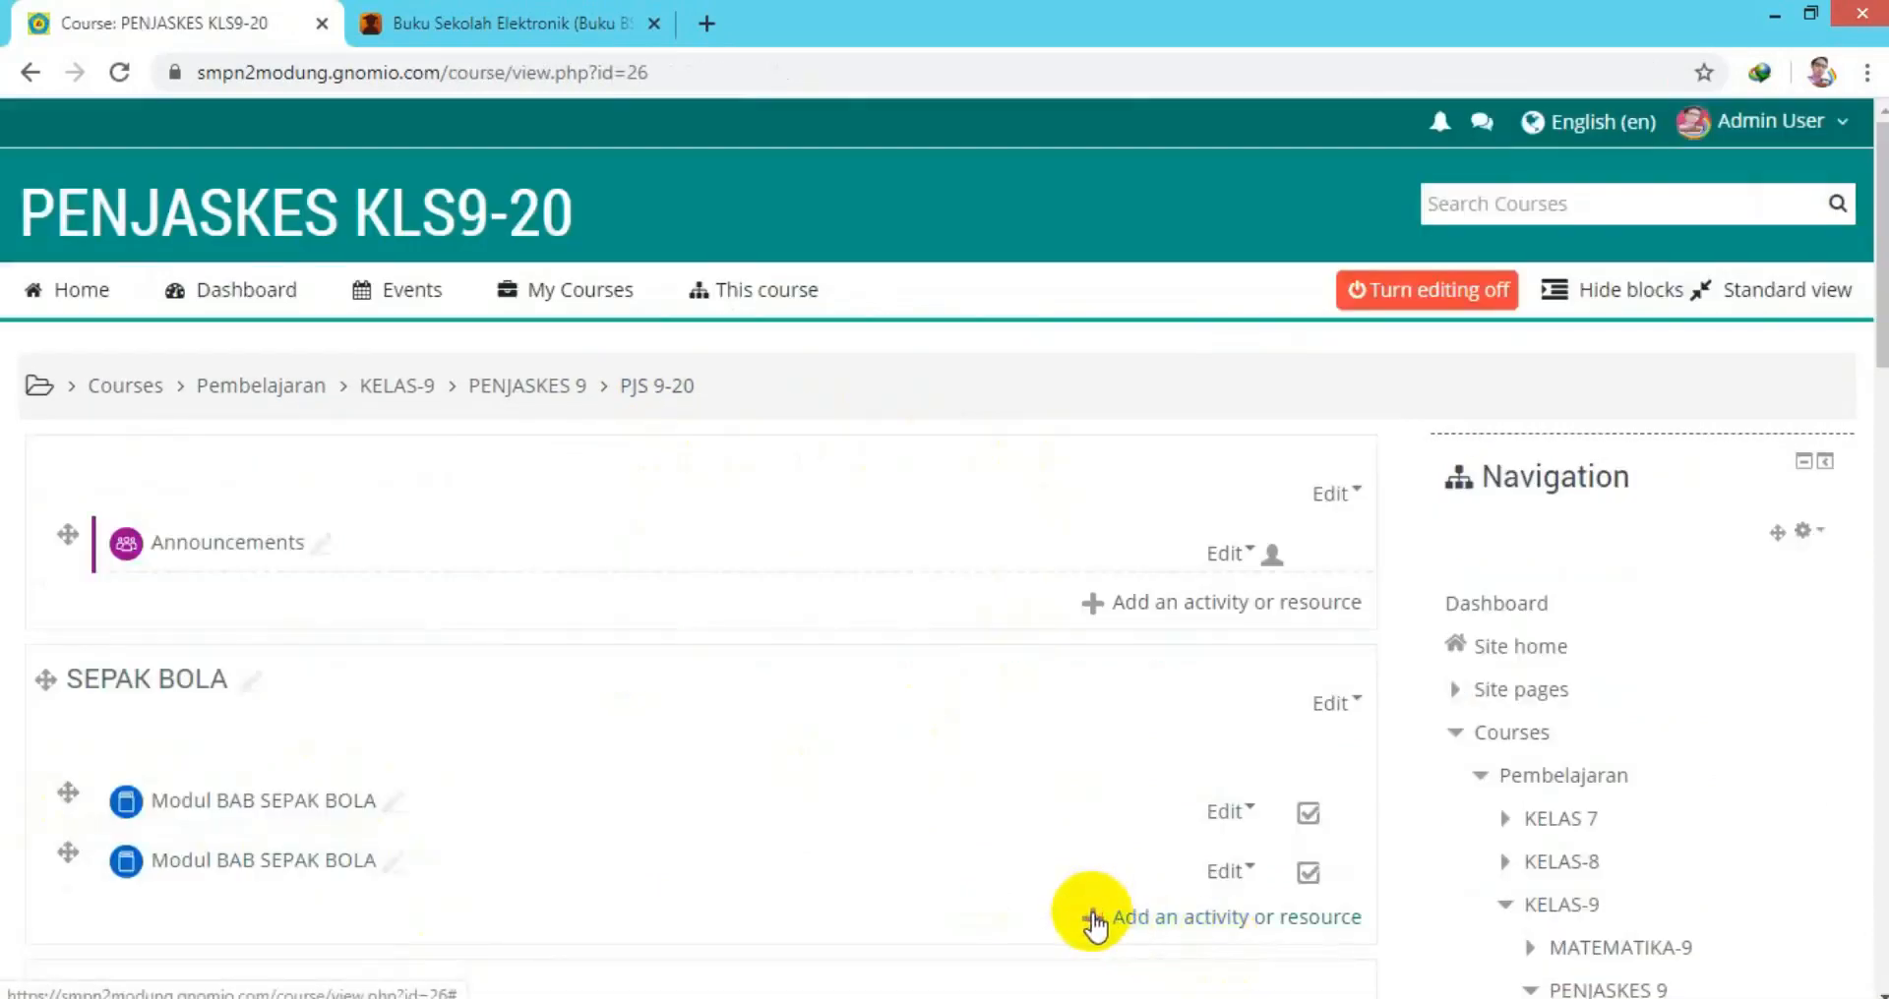
# Pick URL from the SEPAK BOLA activity chooser to bring up a blank URL form.
pyautogui.click(1093, 920)
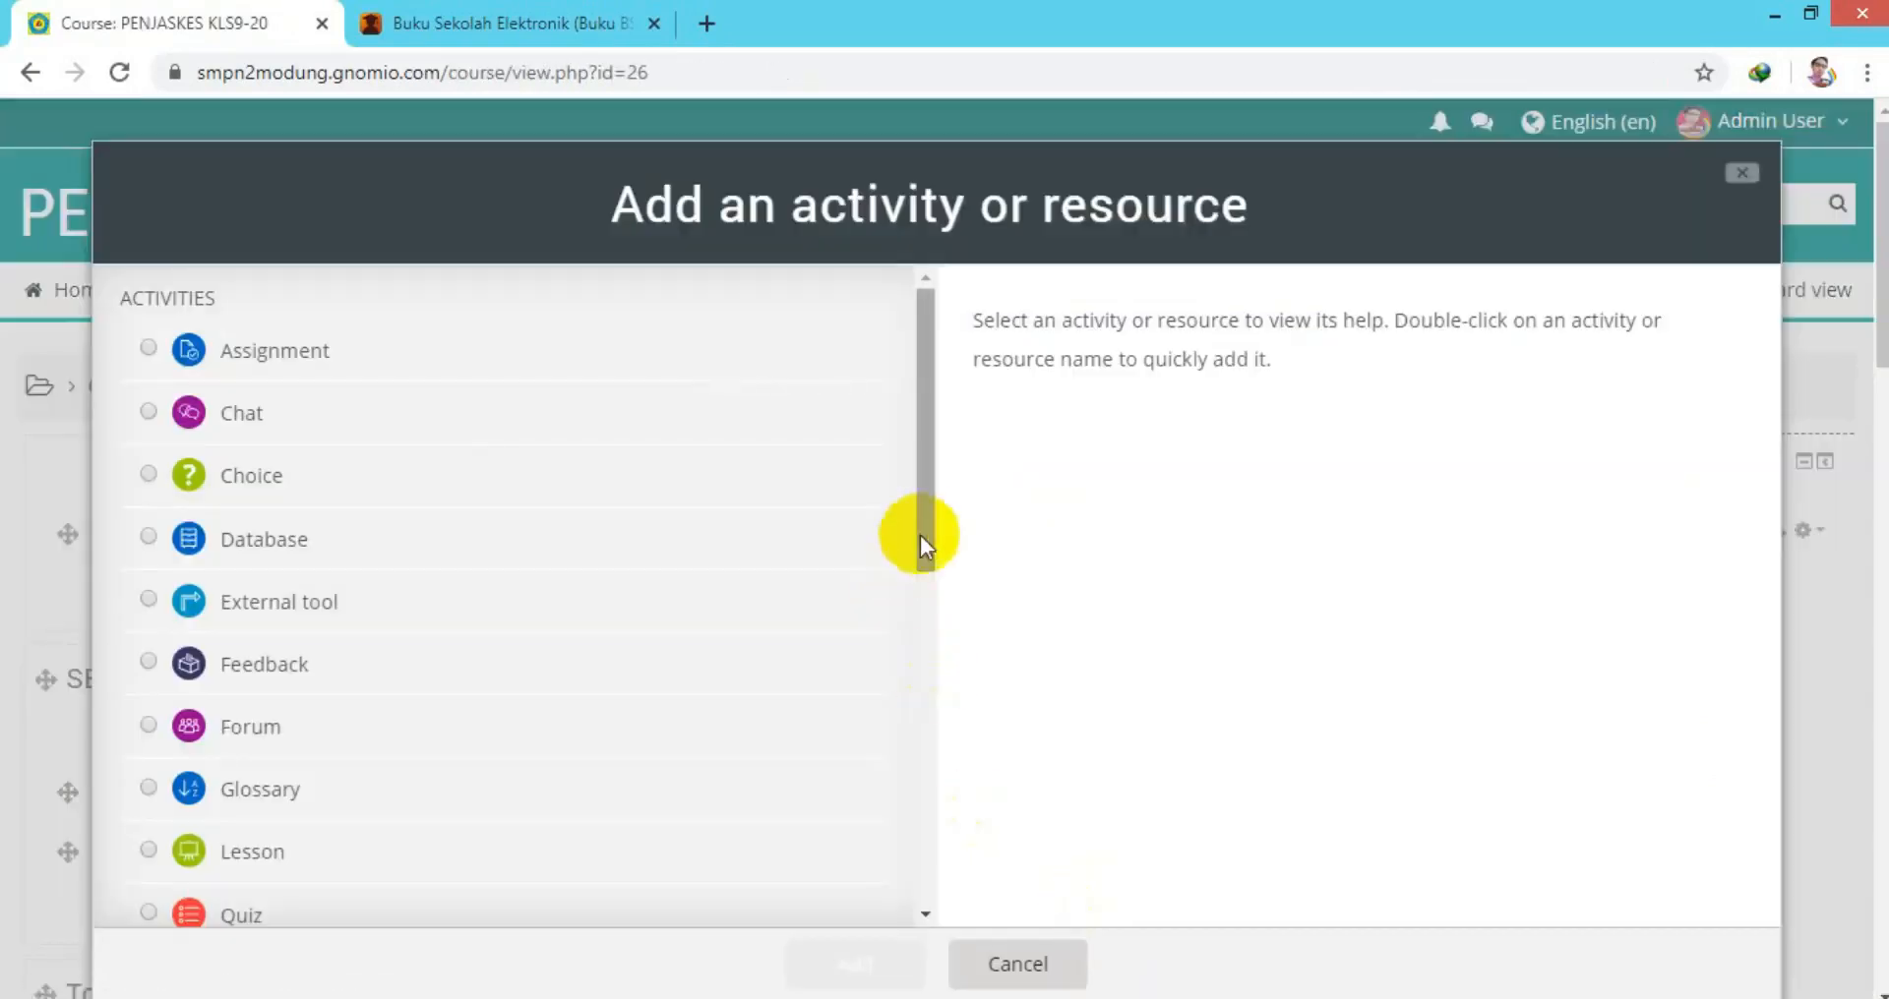
pyautogui.moveTo(924, 534); pyautogui.dragTo(969, 859)
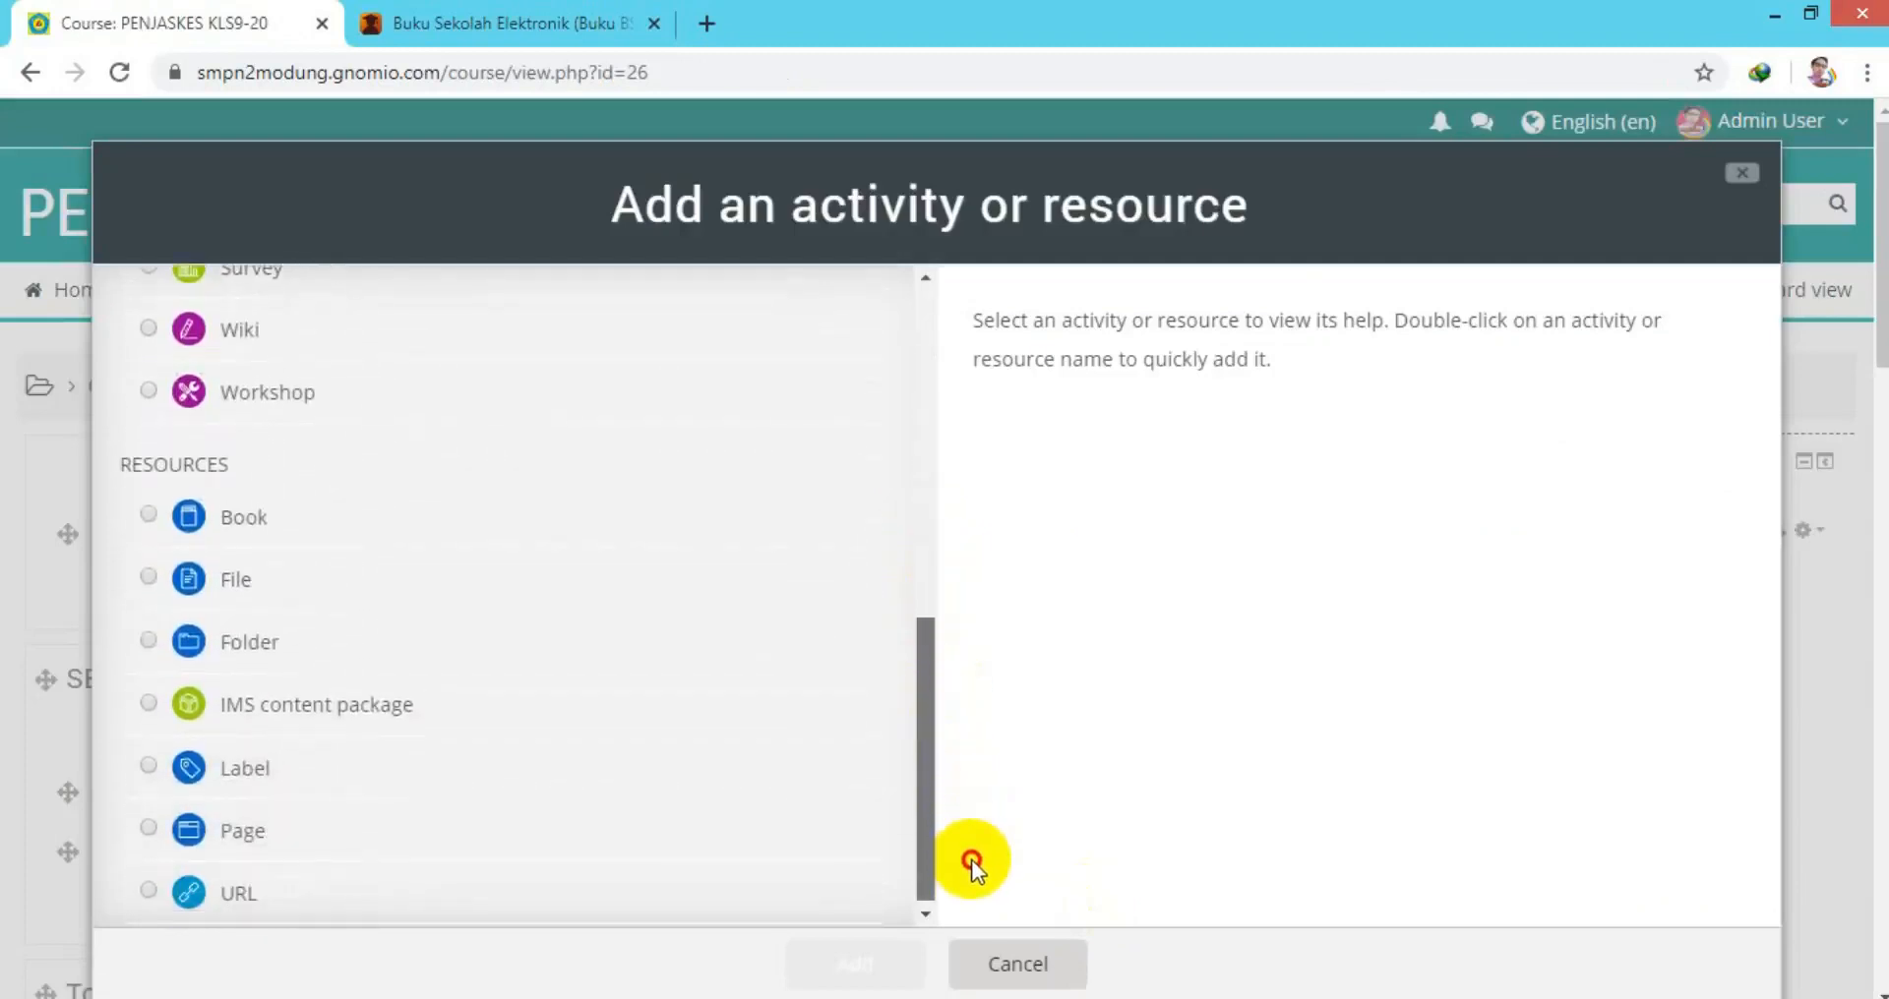
pyautogui.click(146, 890)
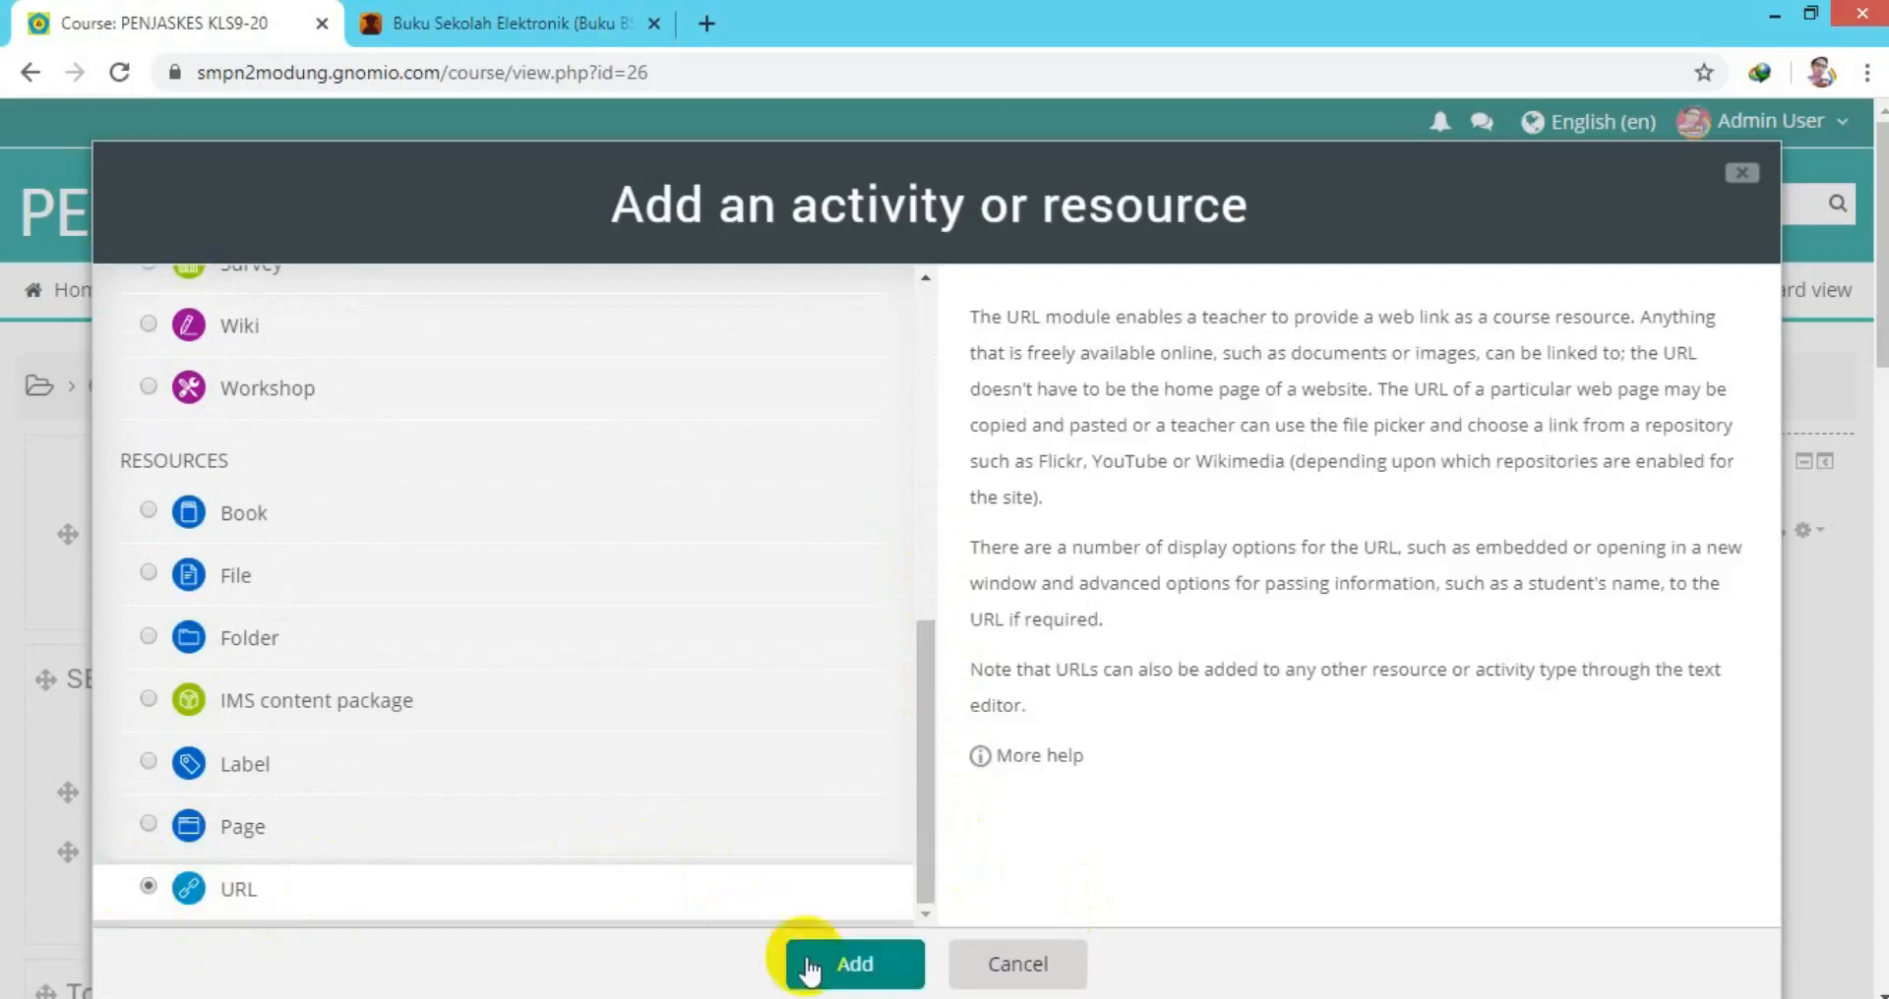
pyautogui.click(848, 966)
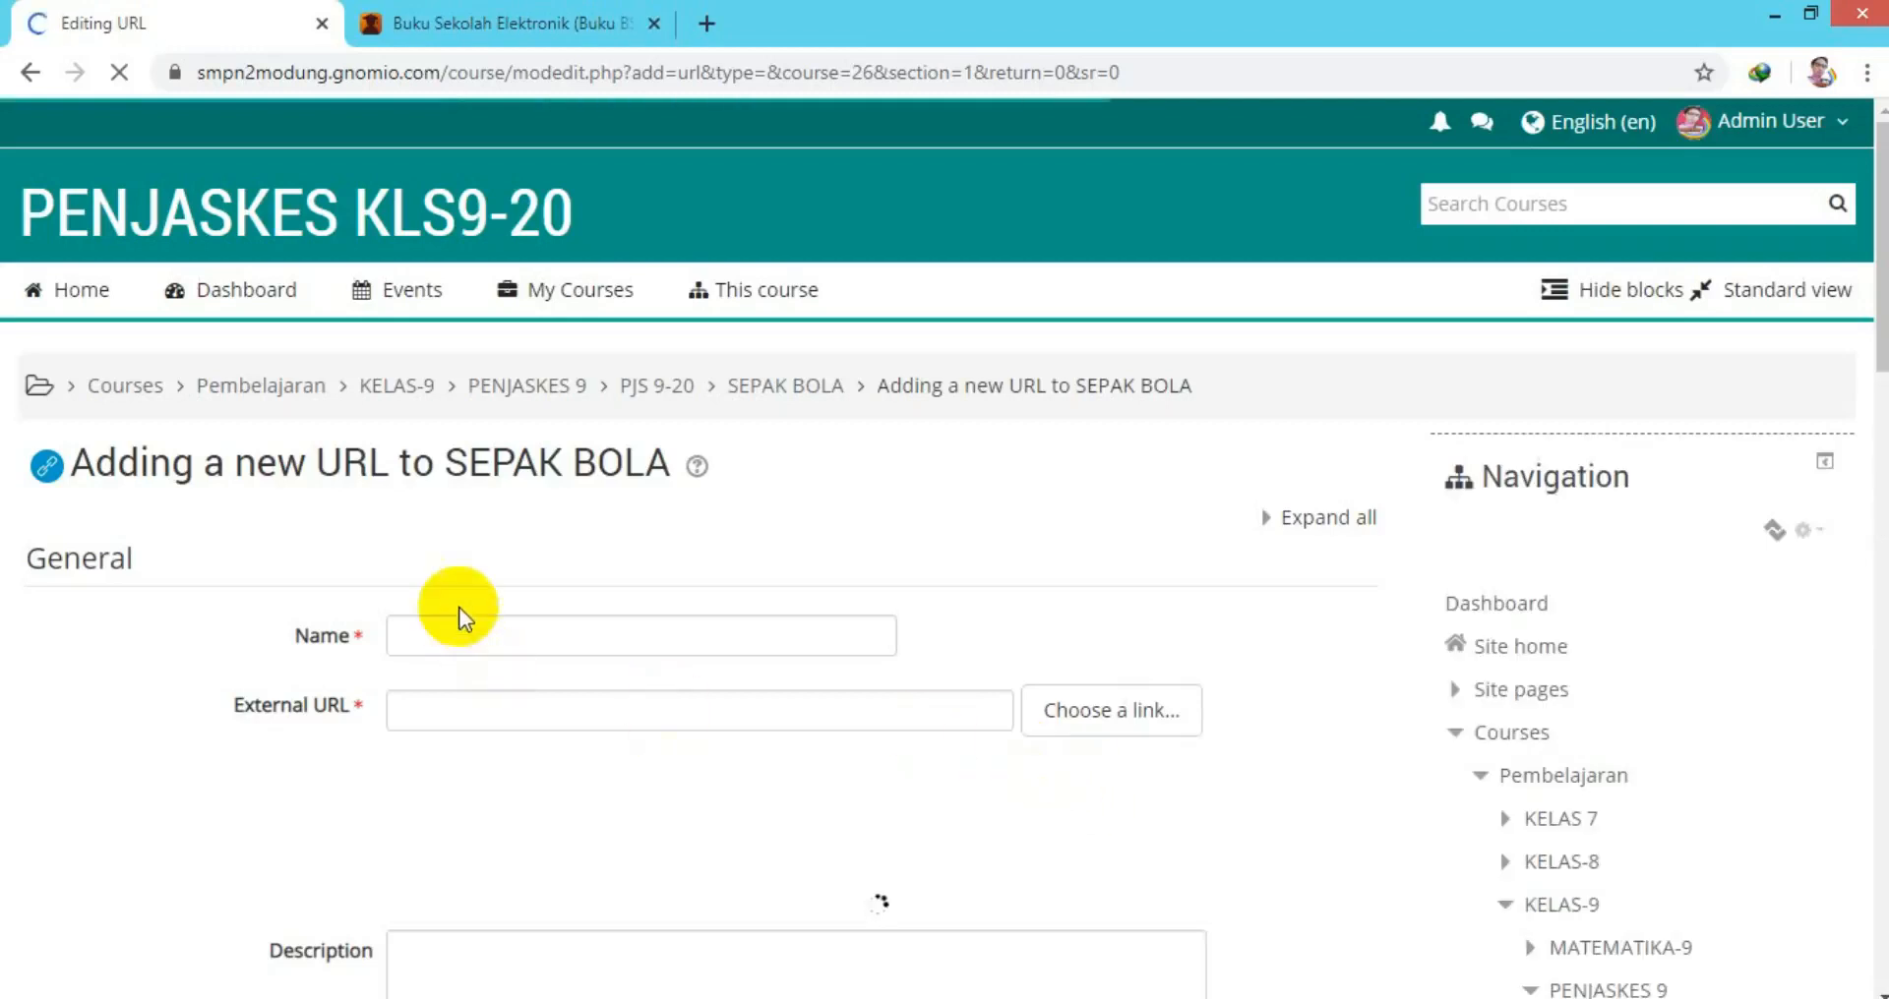
# Create URL resource 'Video Aturan Permainan Sepak Bola' pointing to the pasted YouTube address and save it.
pyautogui.click(451, 633)
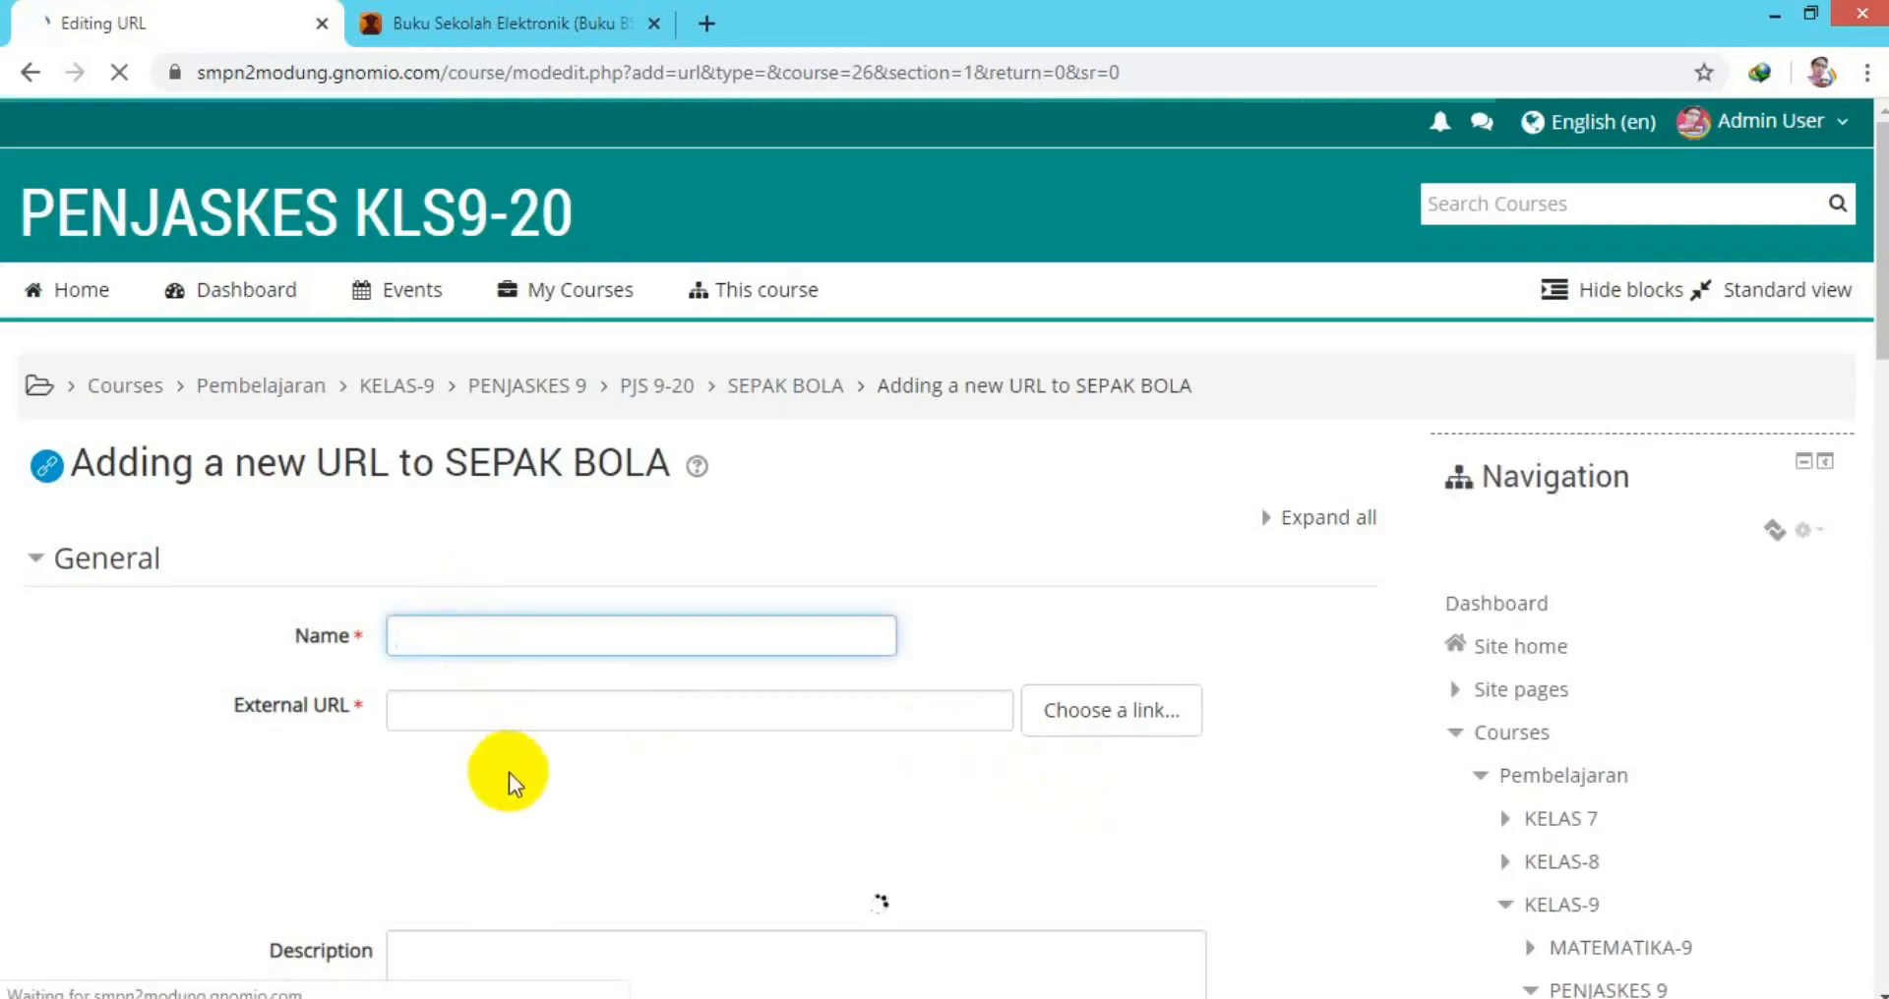
pyautogui.write('Video ')
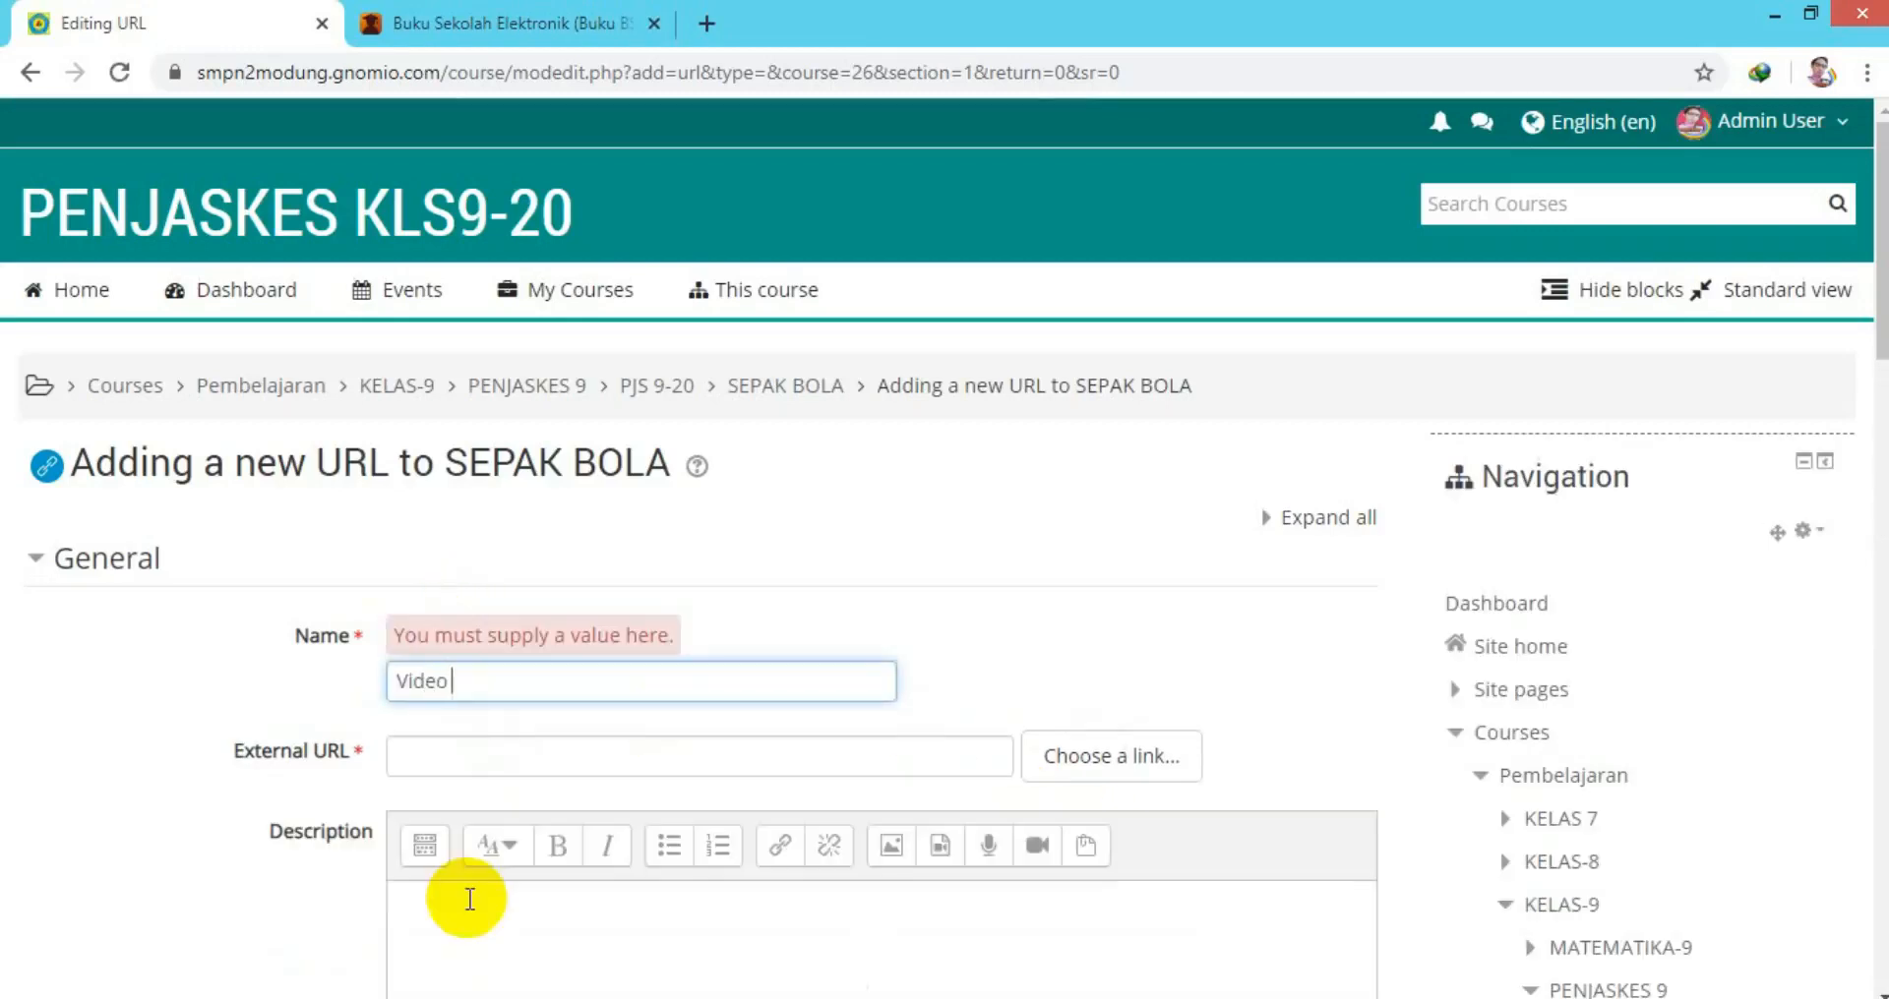
pyautogui.write('Aturan Permainan Sepak Bola')
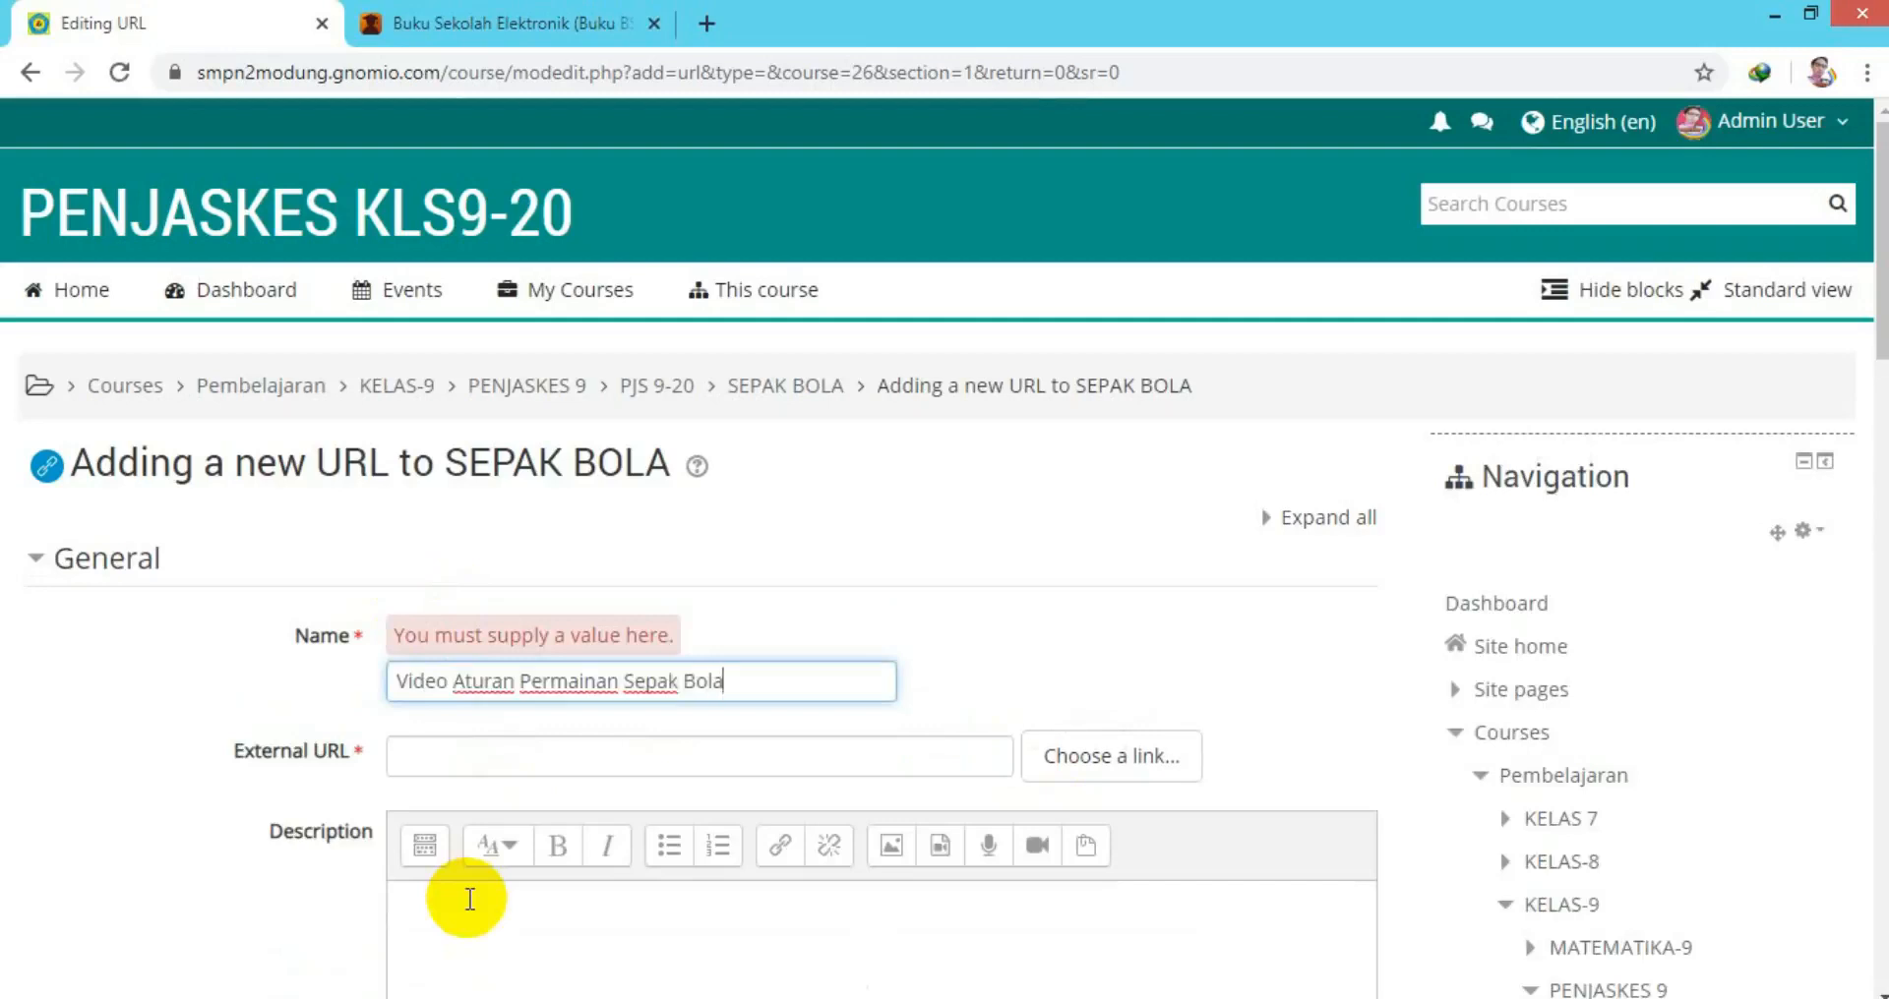
pyautogui.click(469, 754)
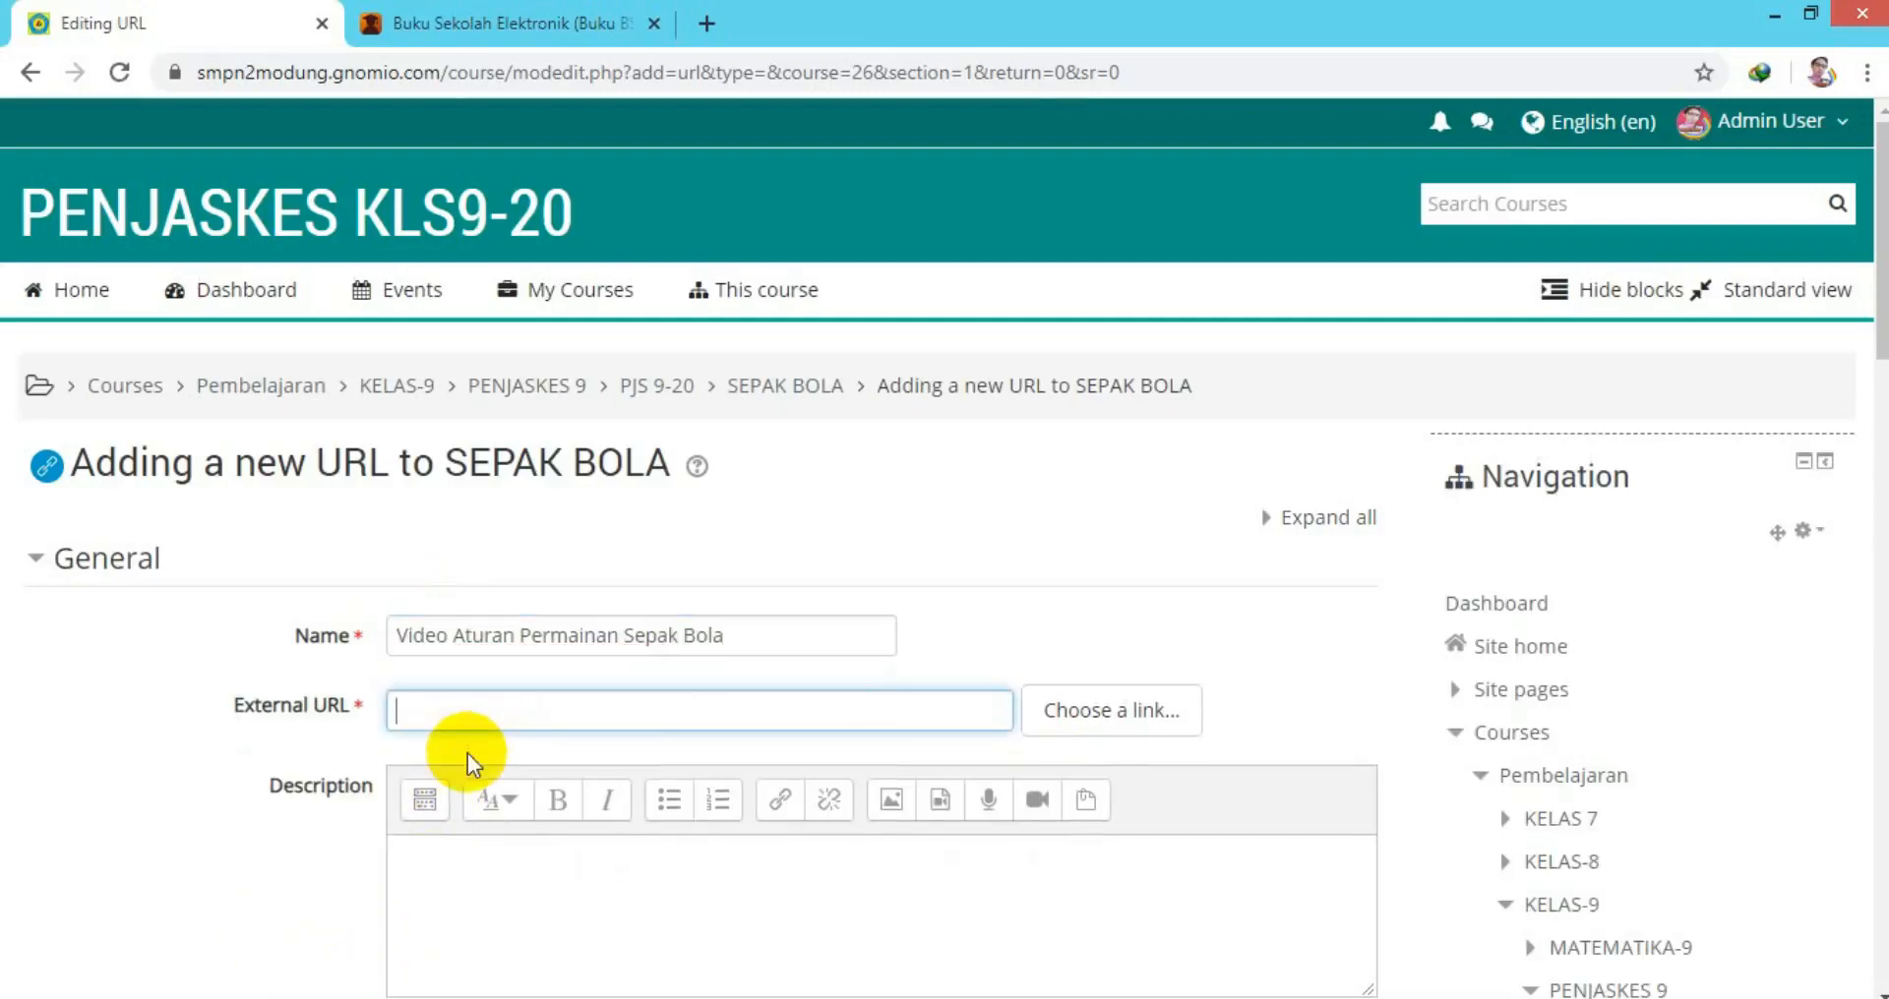
pyautogui.rightClick(462, 701)
pyautogui.click(537, 499)
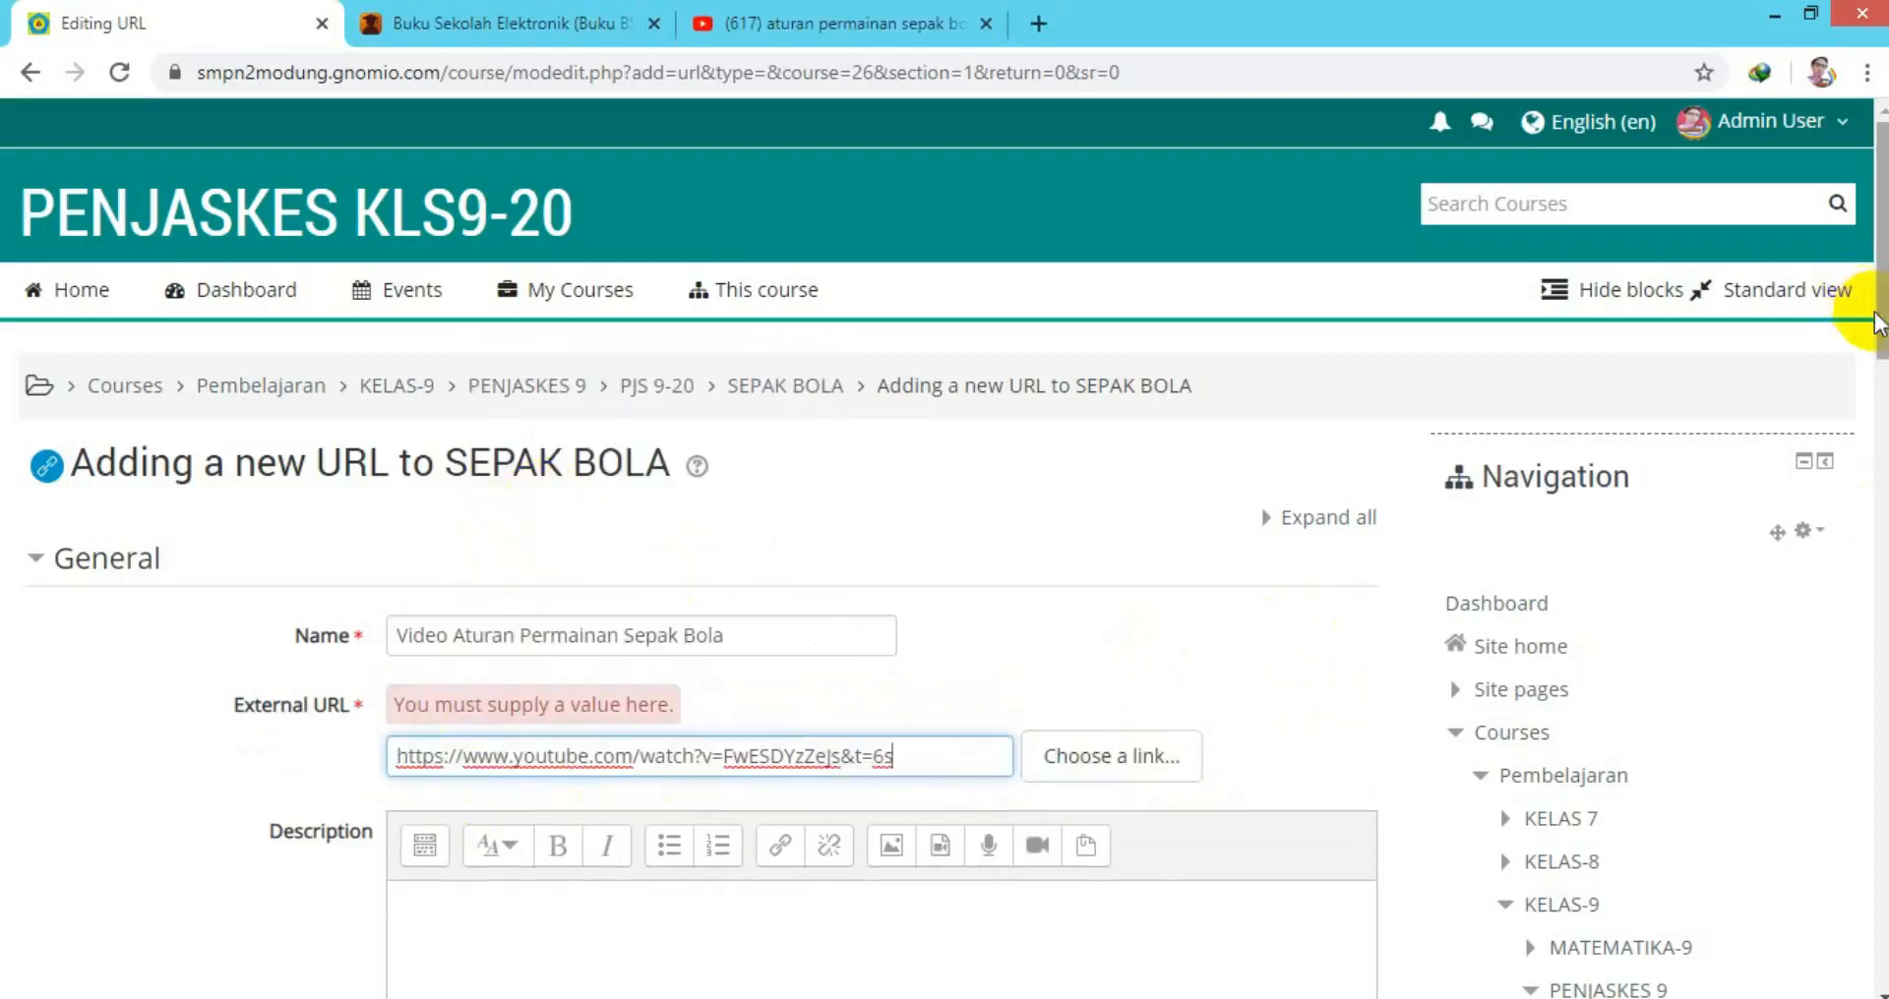
pyautogui.moveTo(1879, 320); pyautogui.dragTo(1878, 561)
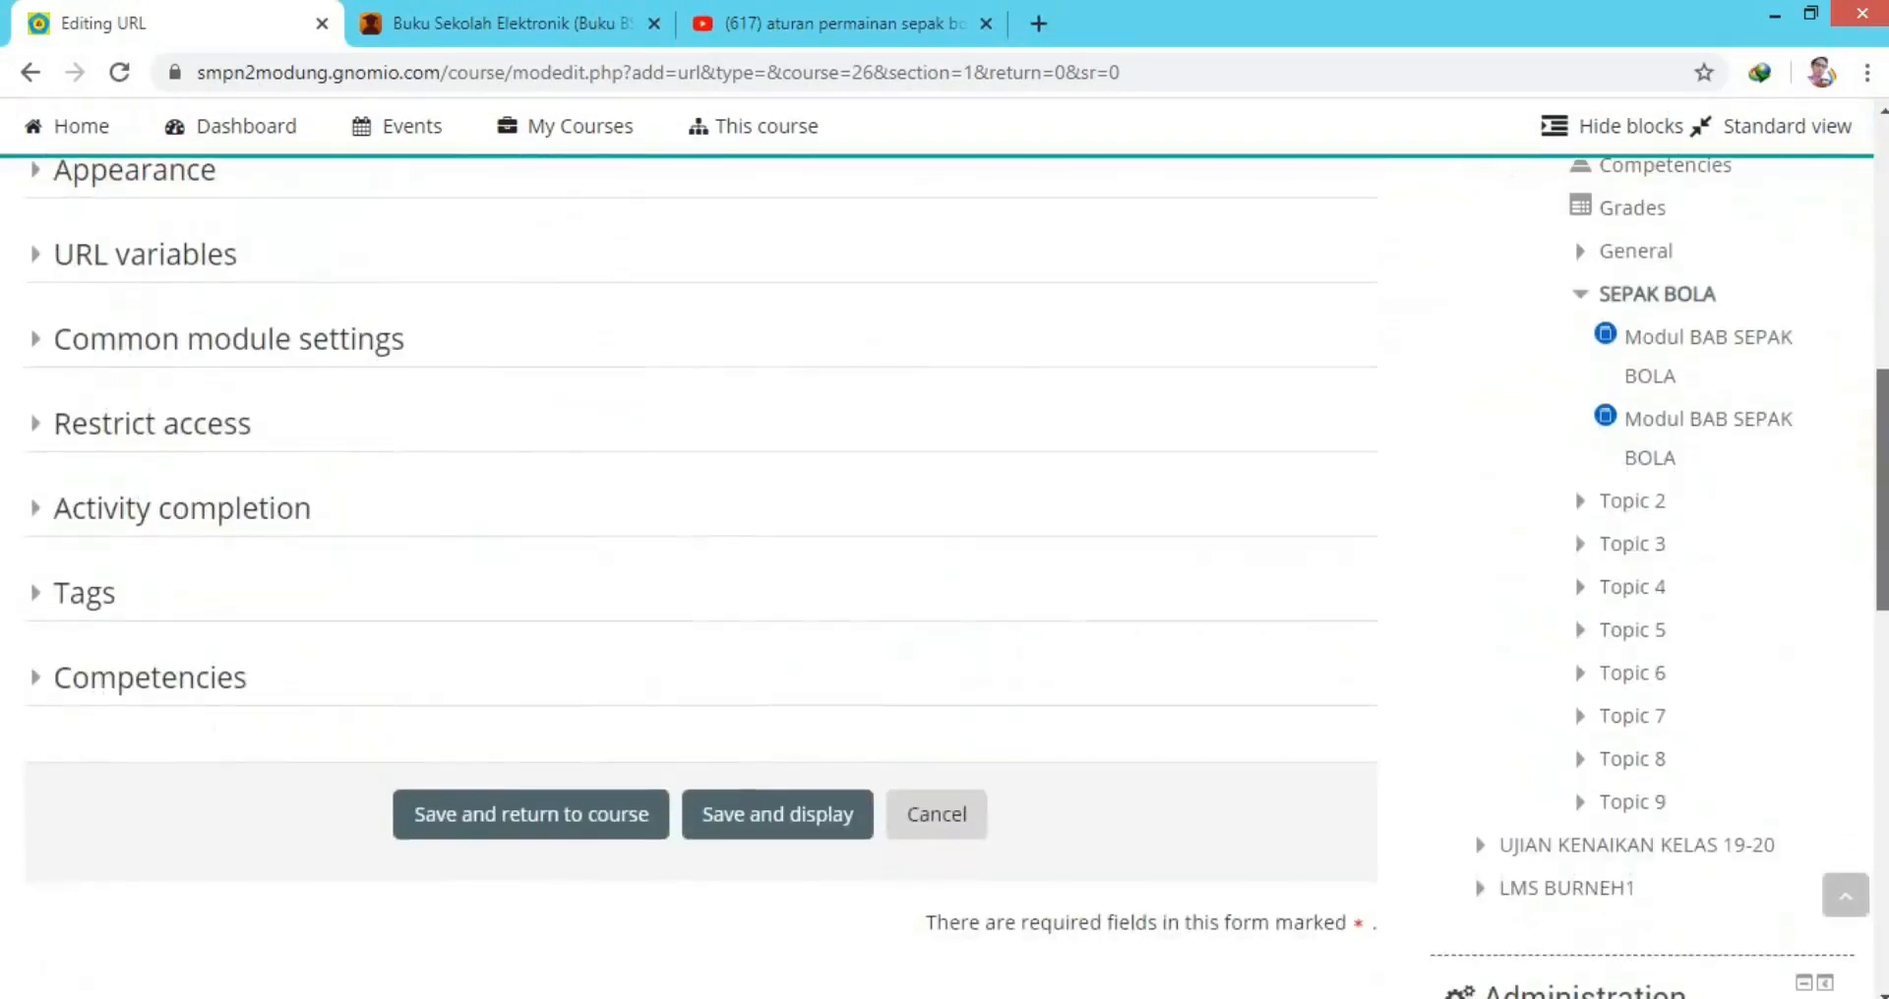
pyautogui.click(801, 817)
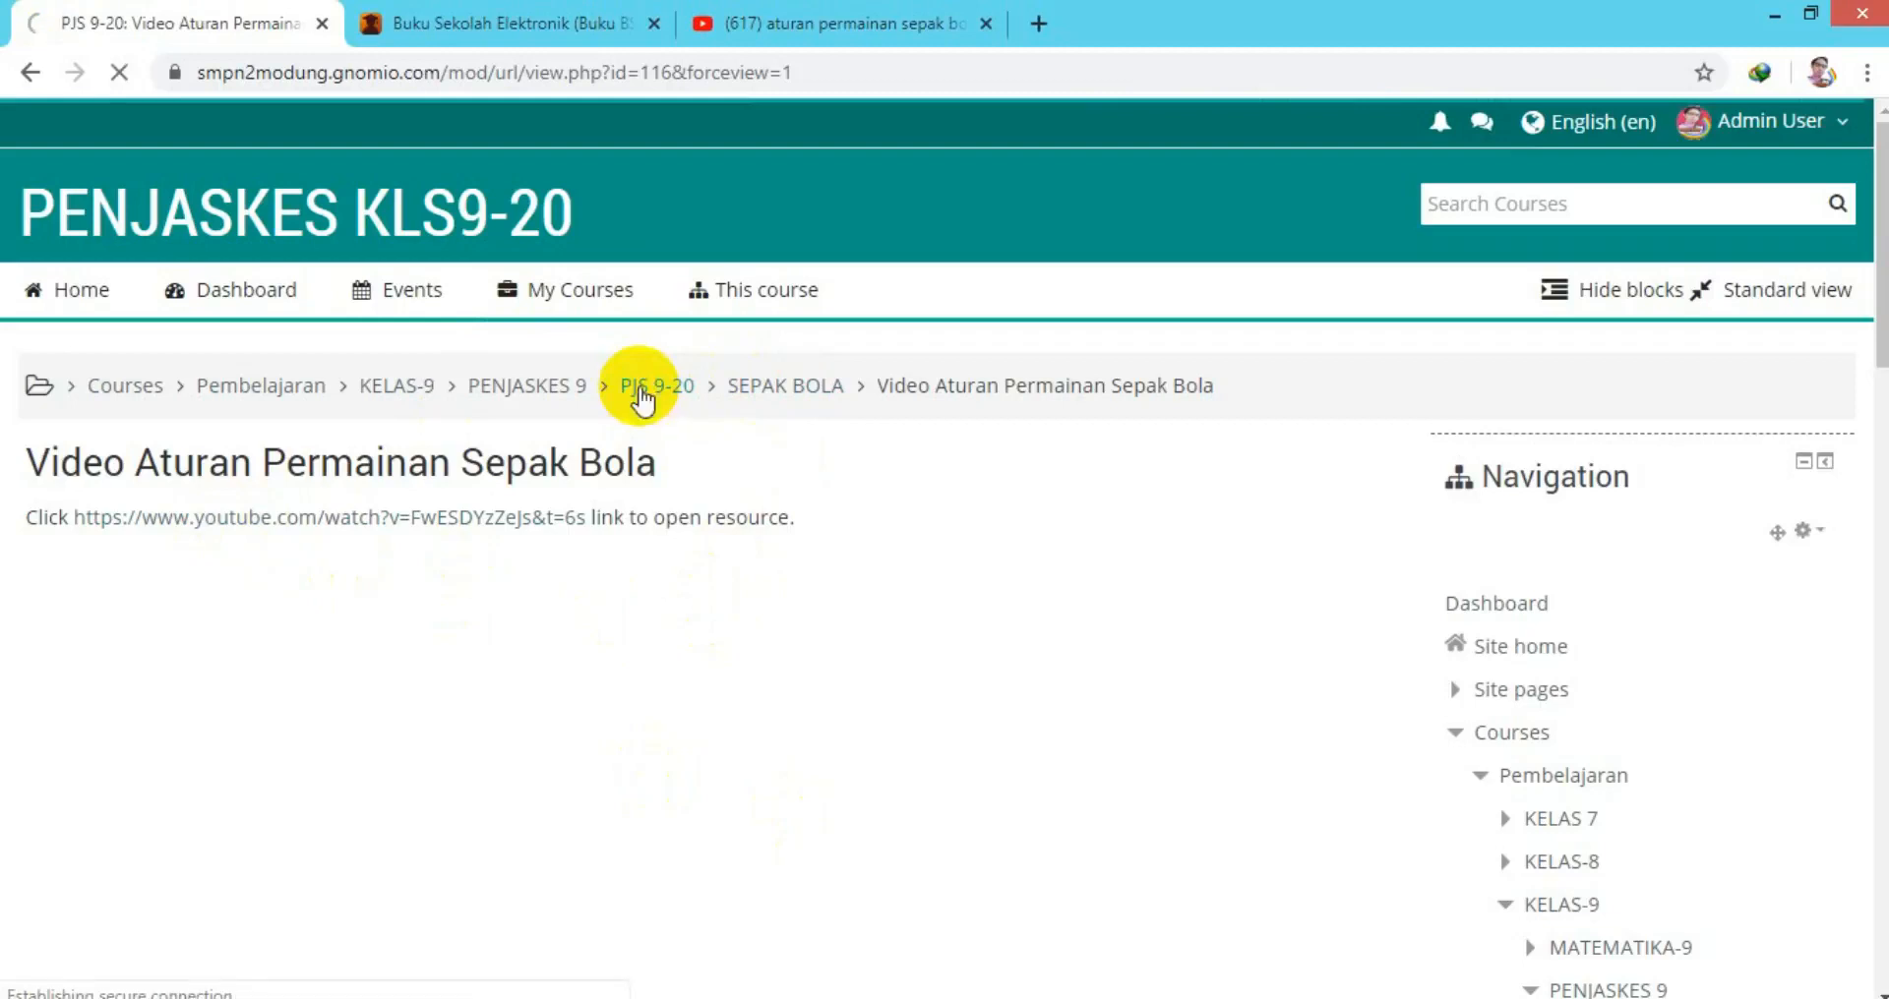
# From the PJS 9-20 course page, pick Quiz in the SEPAK BOLA activity chooser.
pyautogui.click(640, 386)
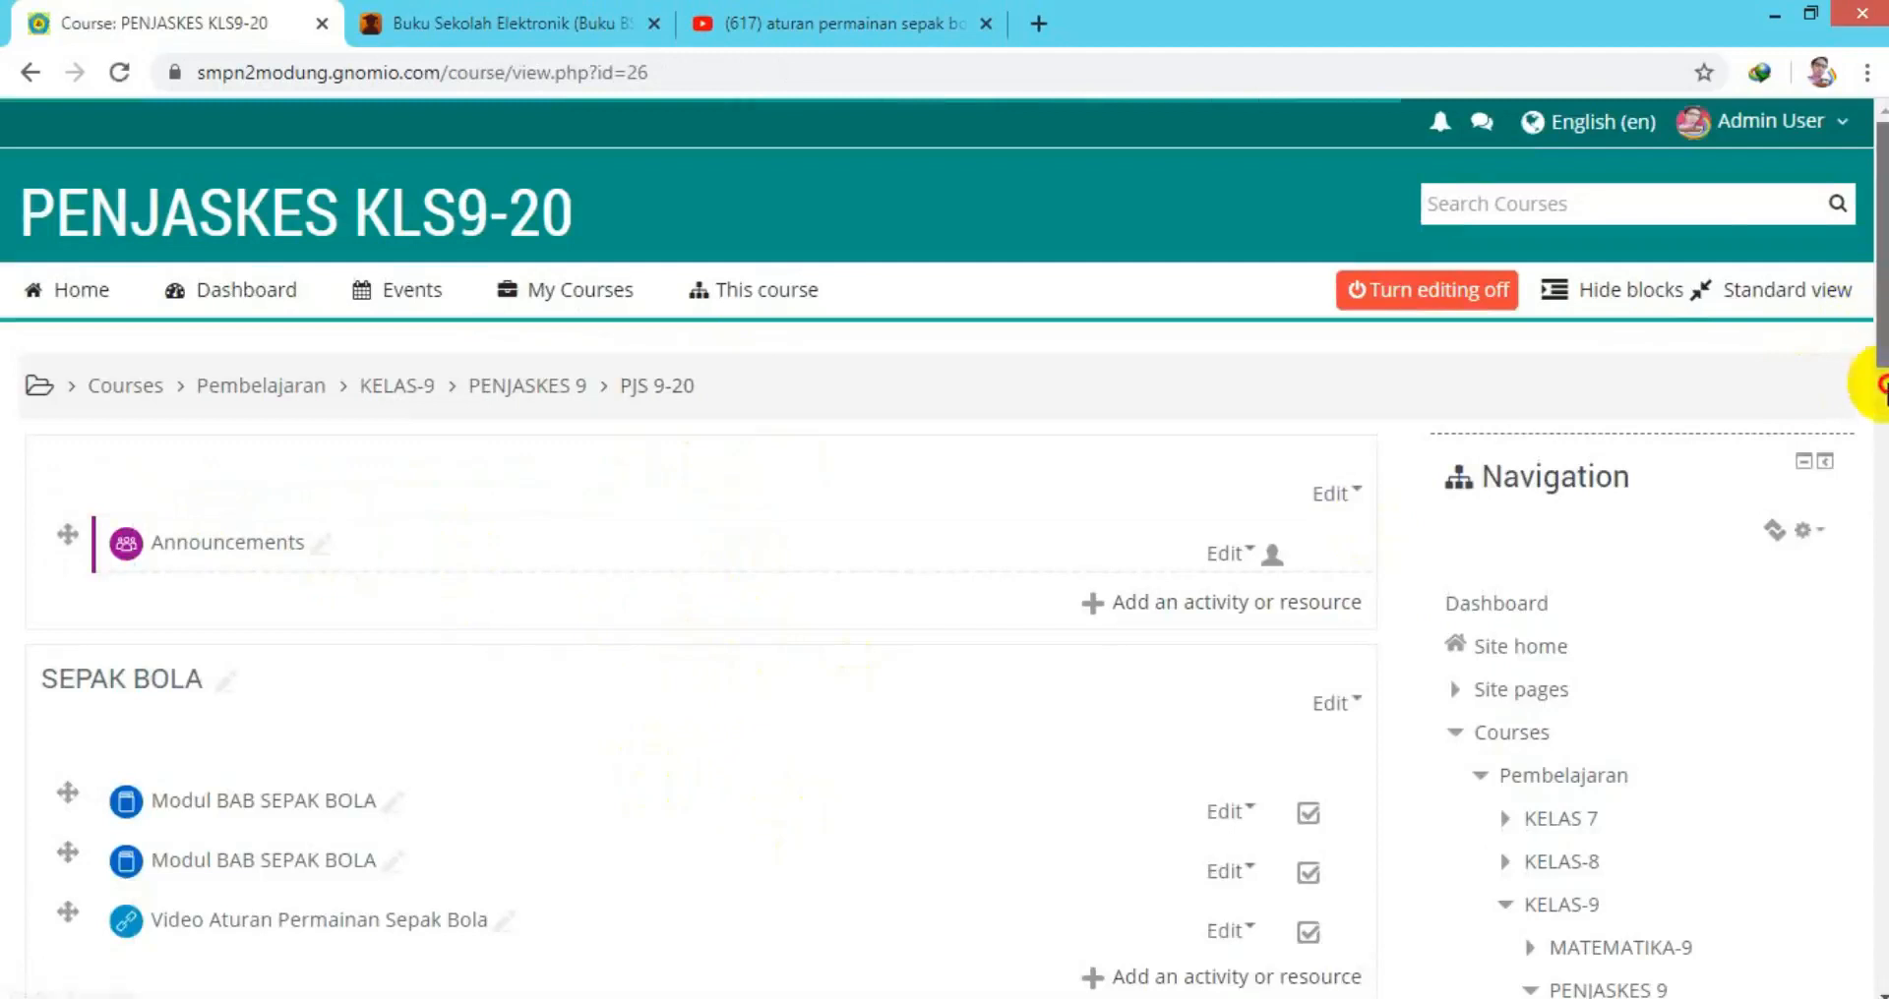
pyautogui.moveTo(1859, 371); pyautogui.dragTo(1874, 428)
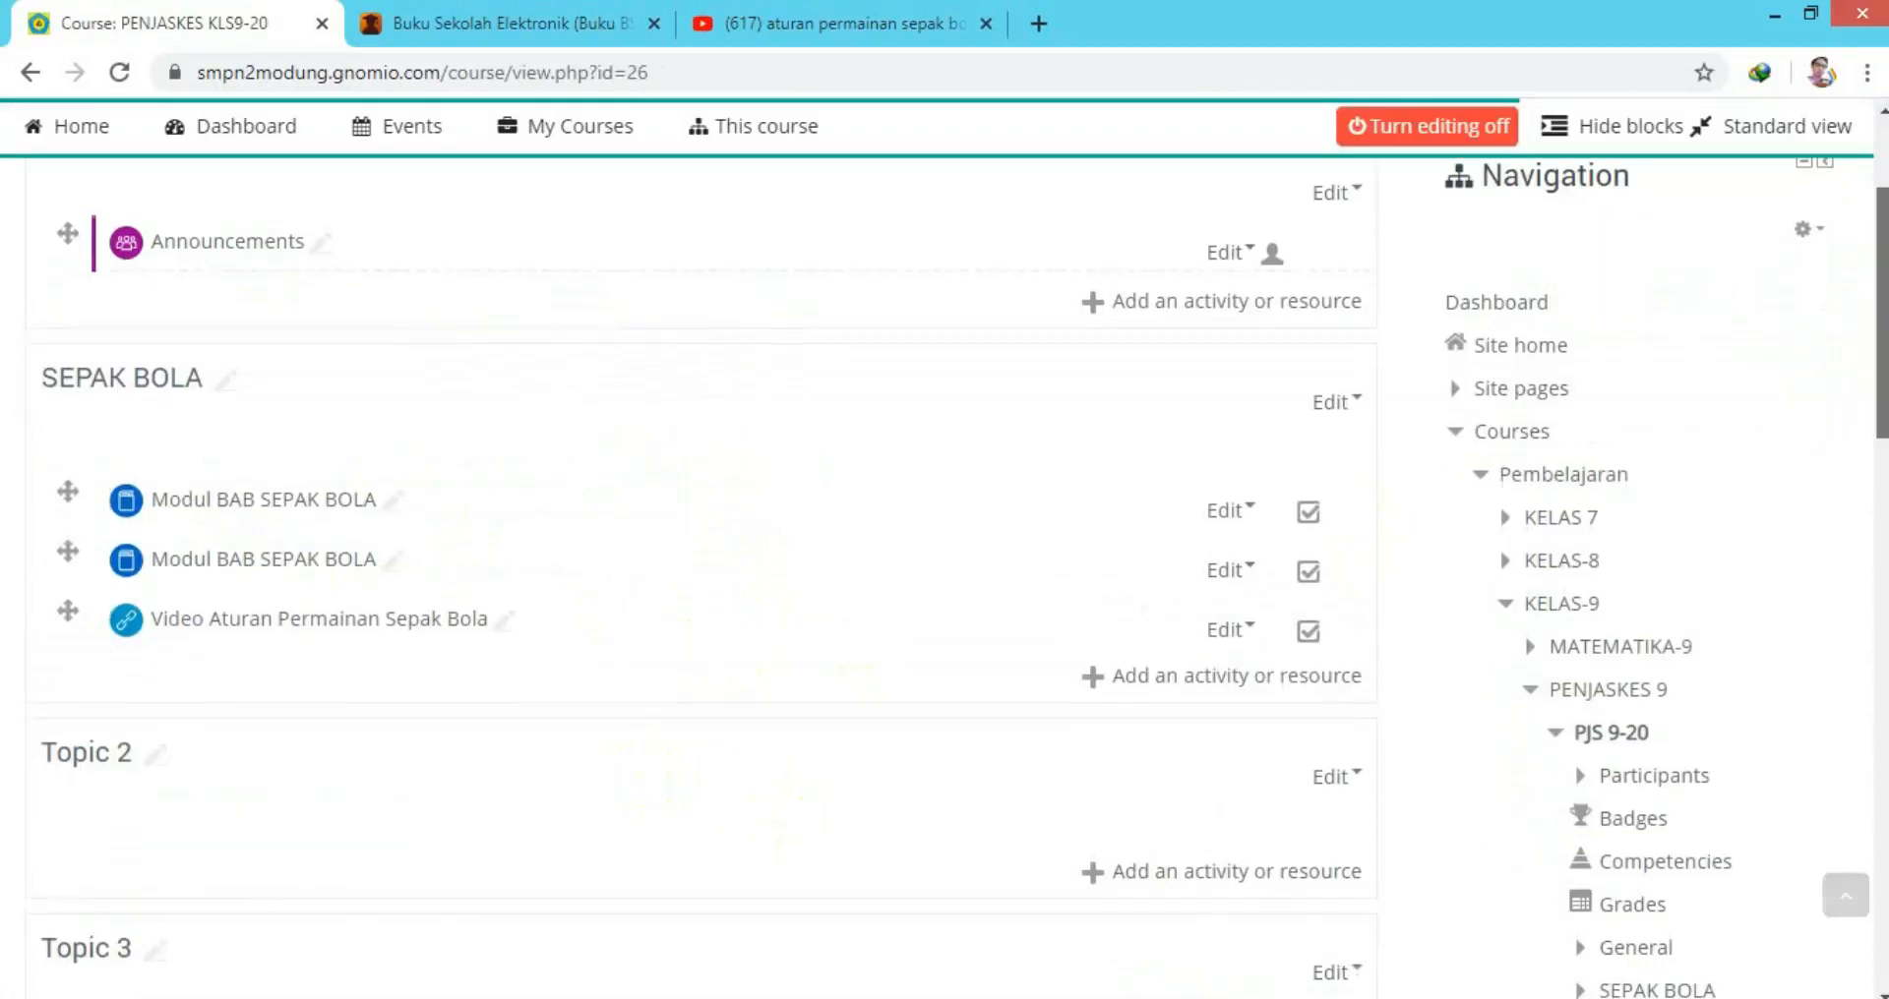
pyautogui.click(1095, 678)
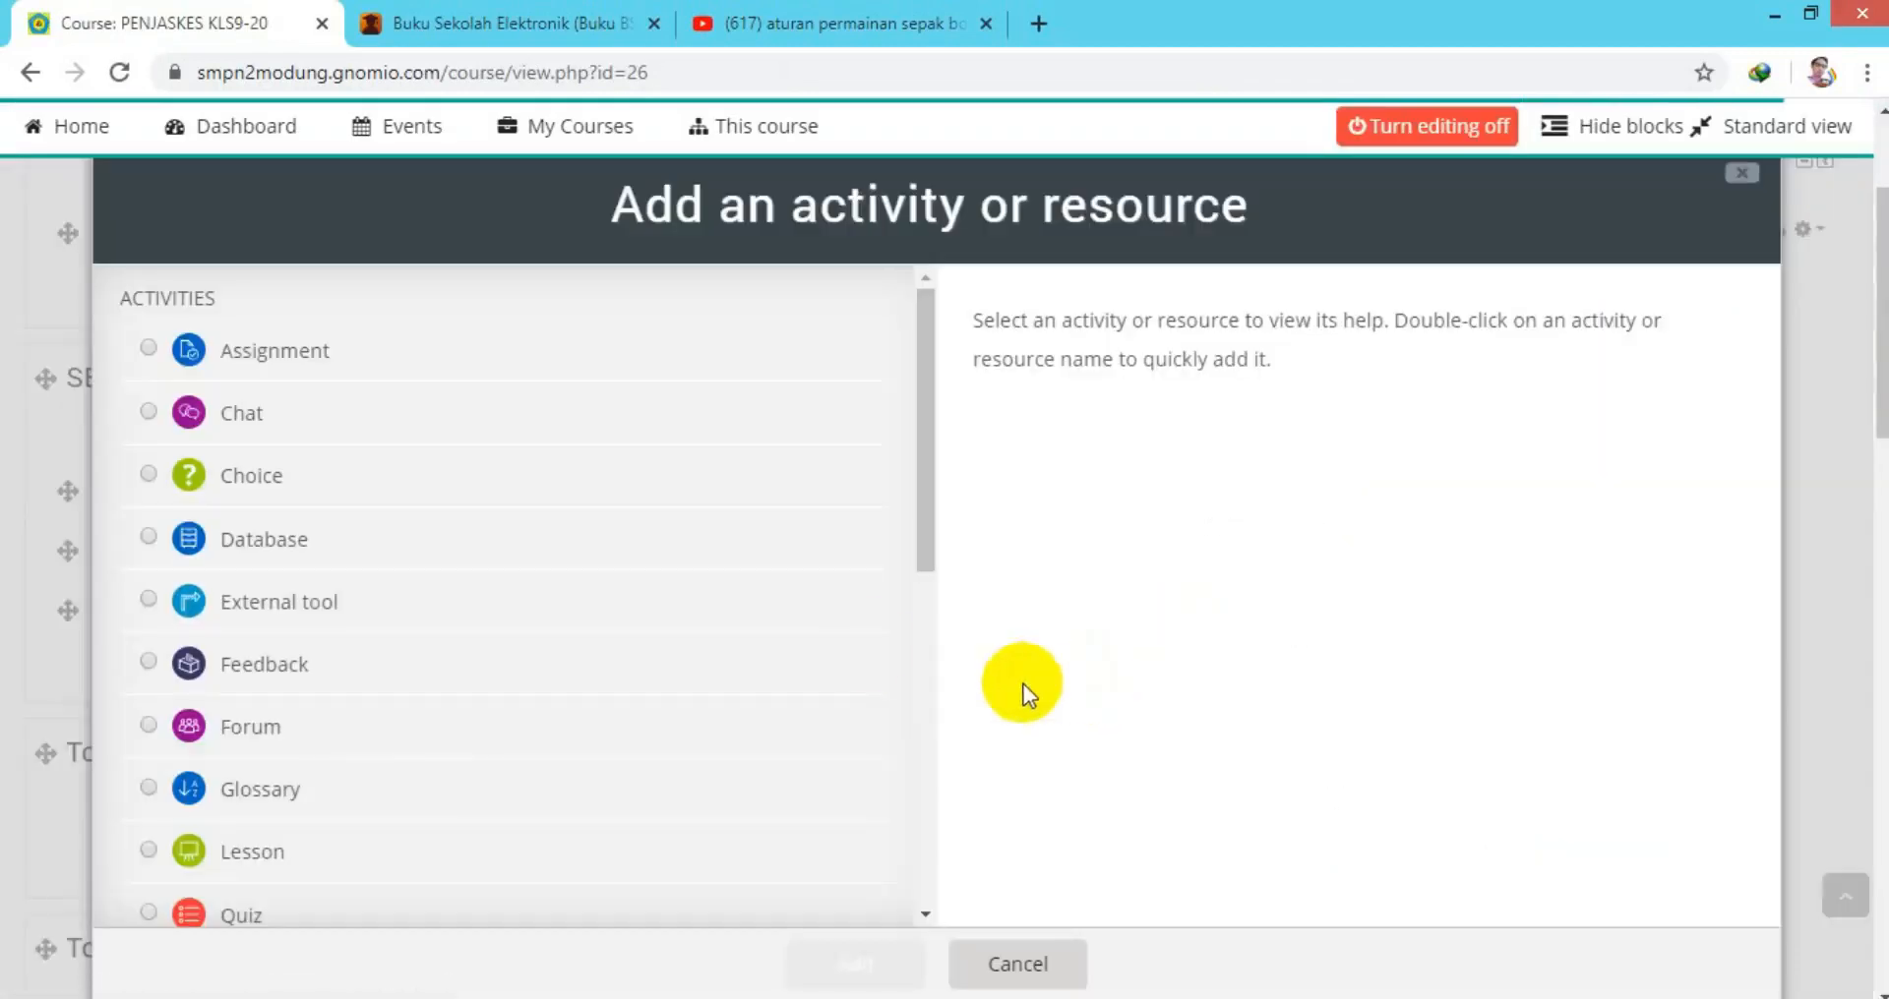
pyautogui.moveTo(927, 531); pyautogui.dragTo(827, 642)
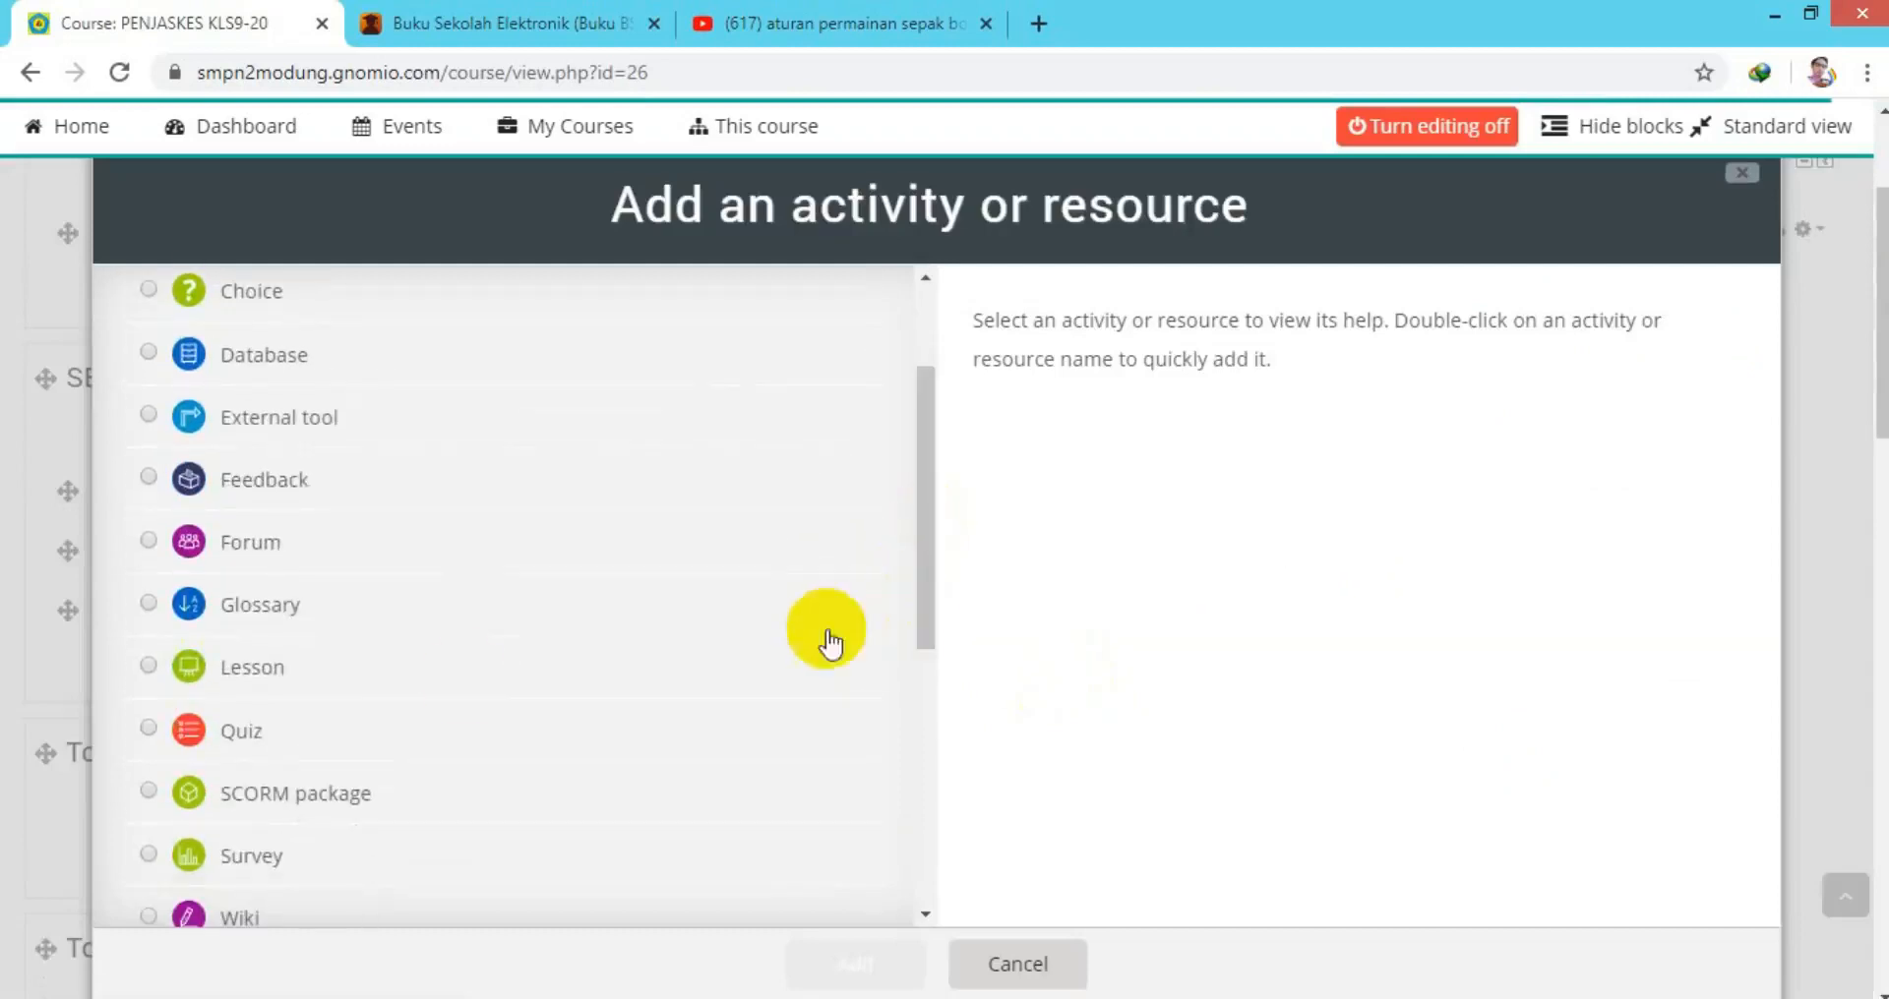
pyautogui.click(147, 728)
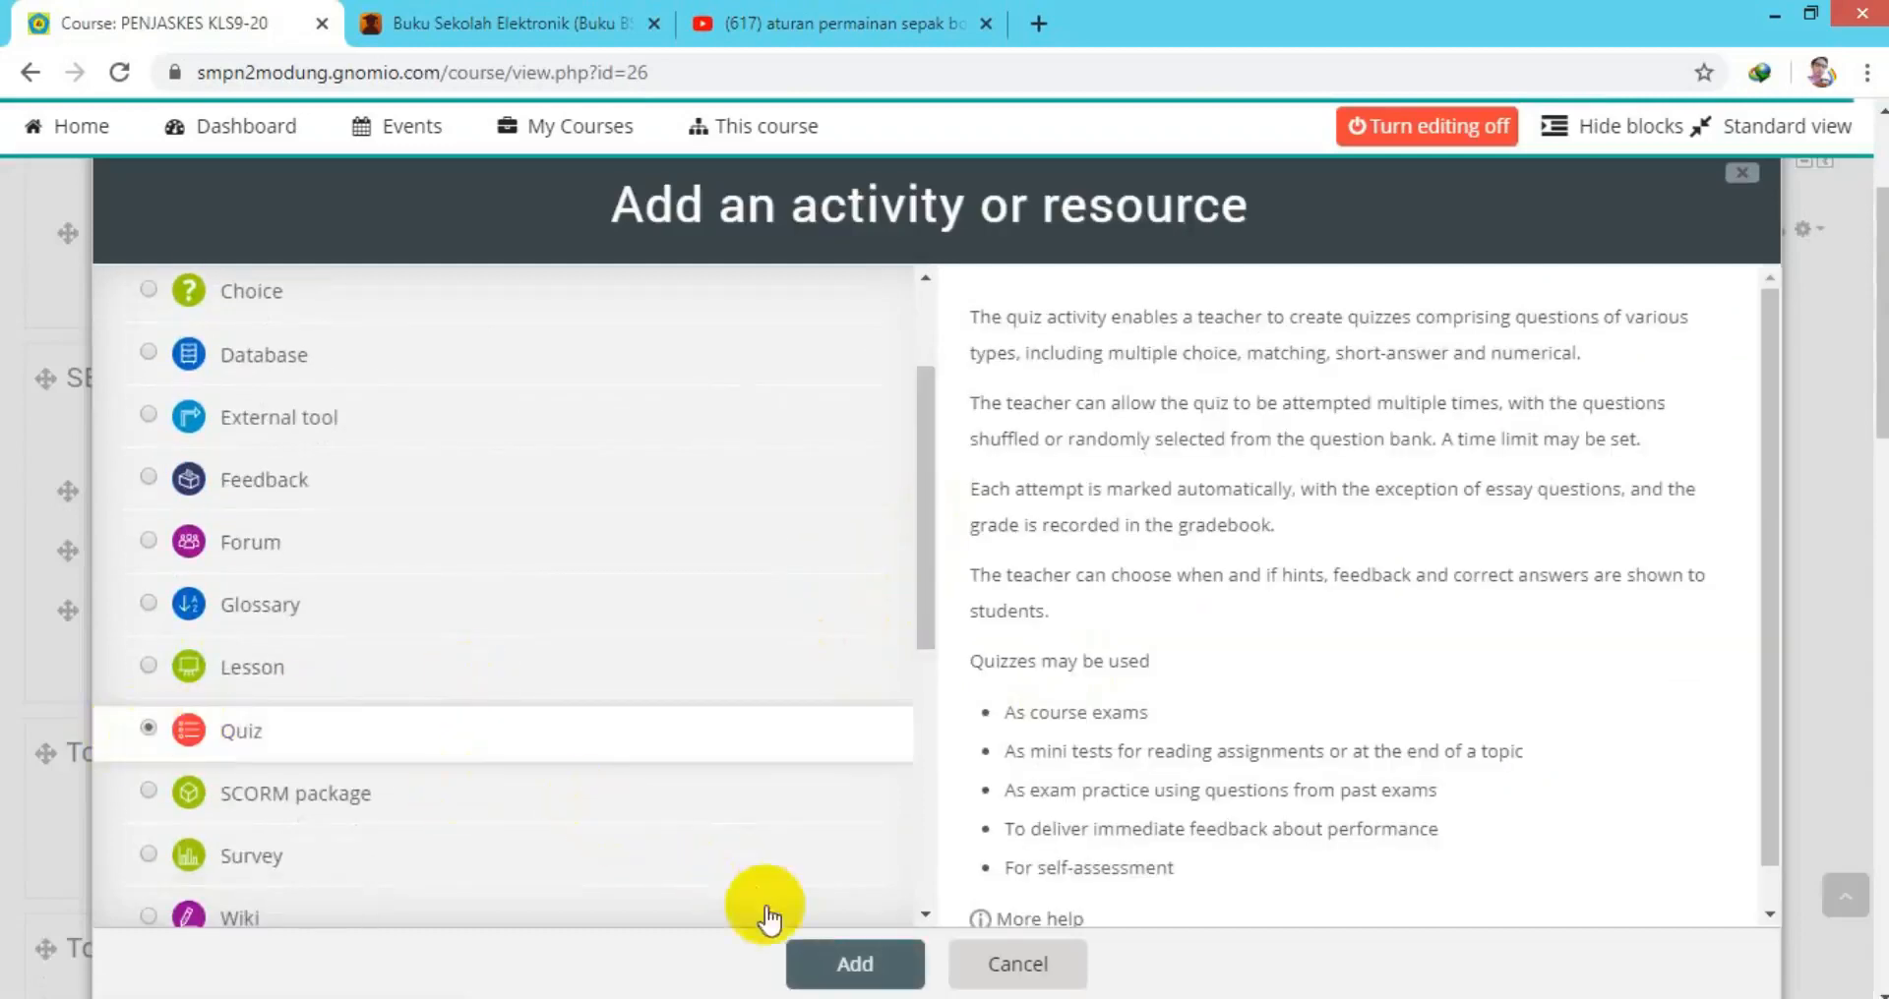
pyautogui.click(829, 967)
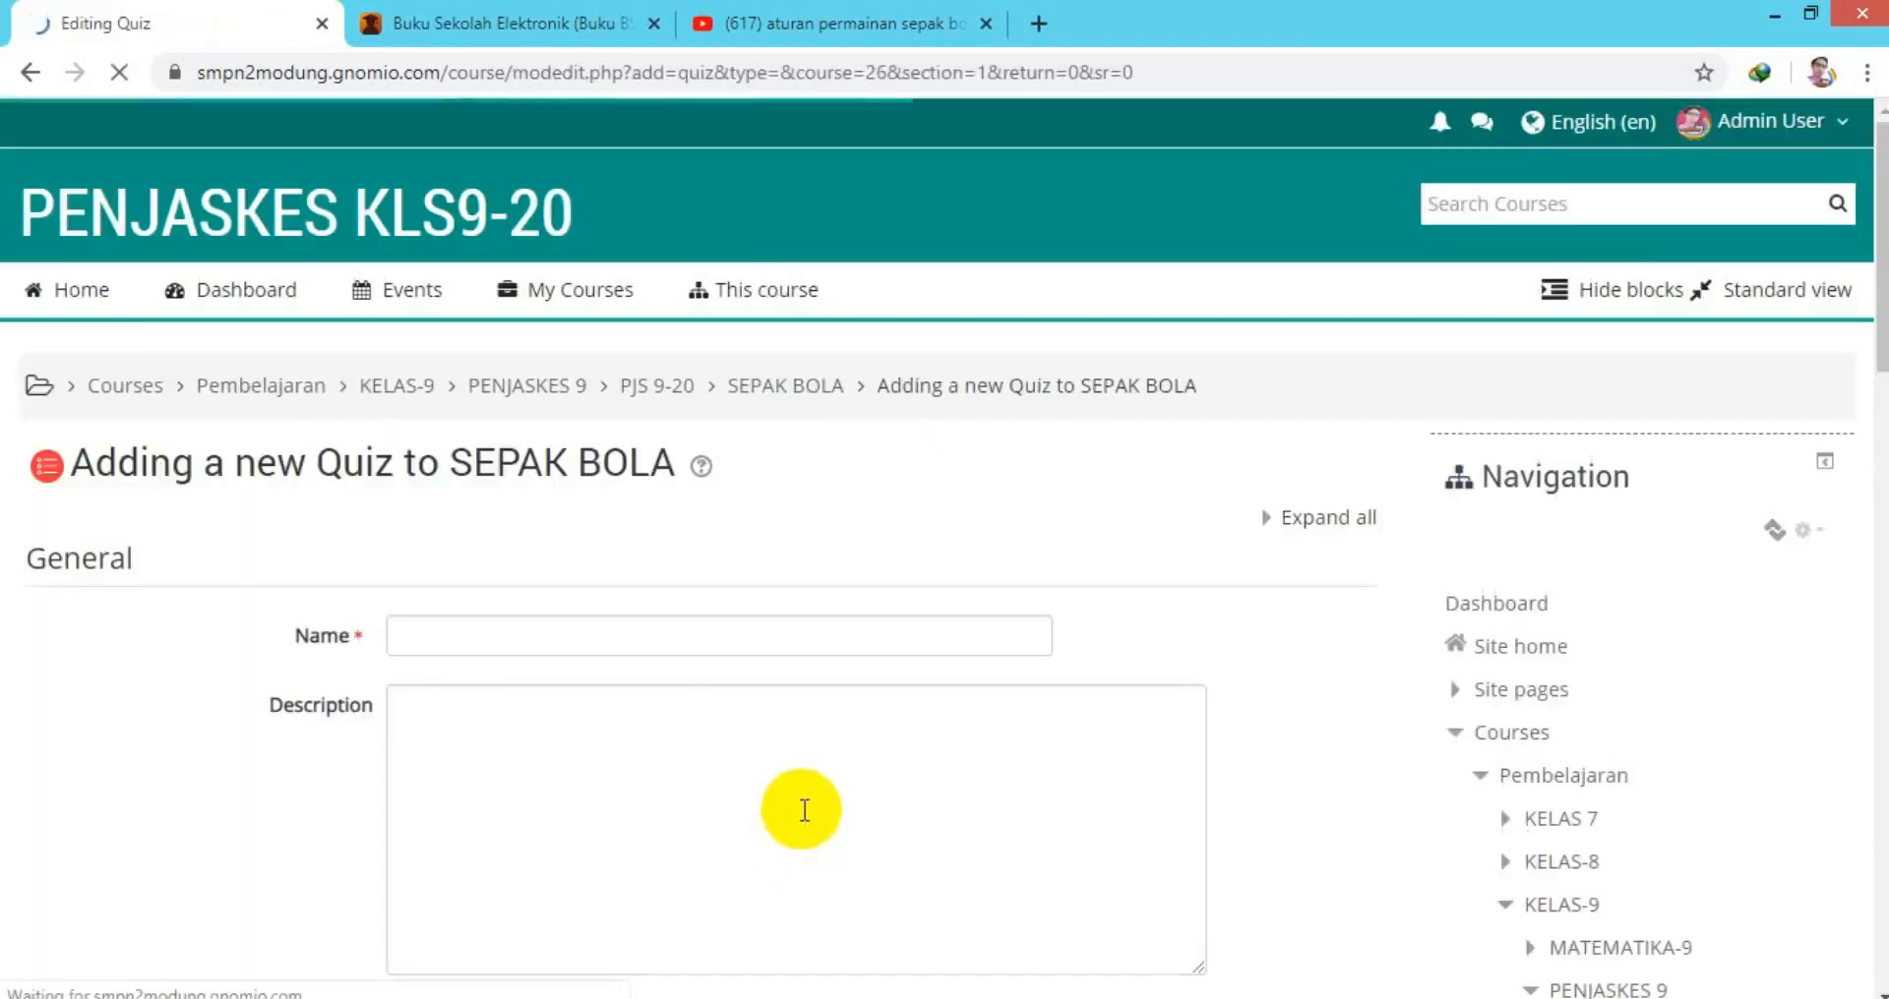
# Name the new quiz 'UH BAB SEPAK BOLA'.
pyautogui.click(515, 635)
pyautogui.write('UH  BAB SEPAK BOLA')
pyautogui.moveTo(1880, 328); pyautogui.dragTo(1866, 447)
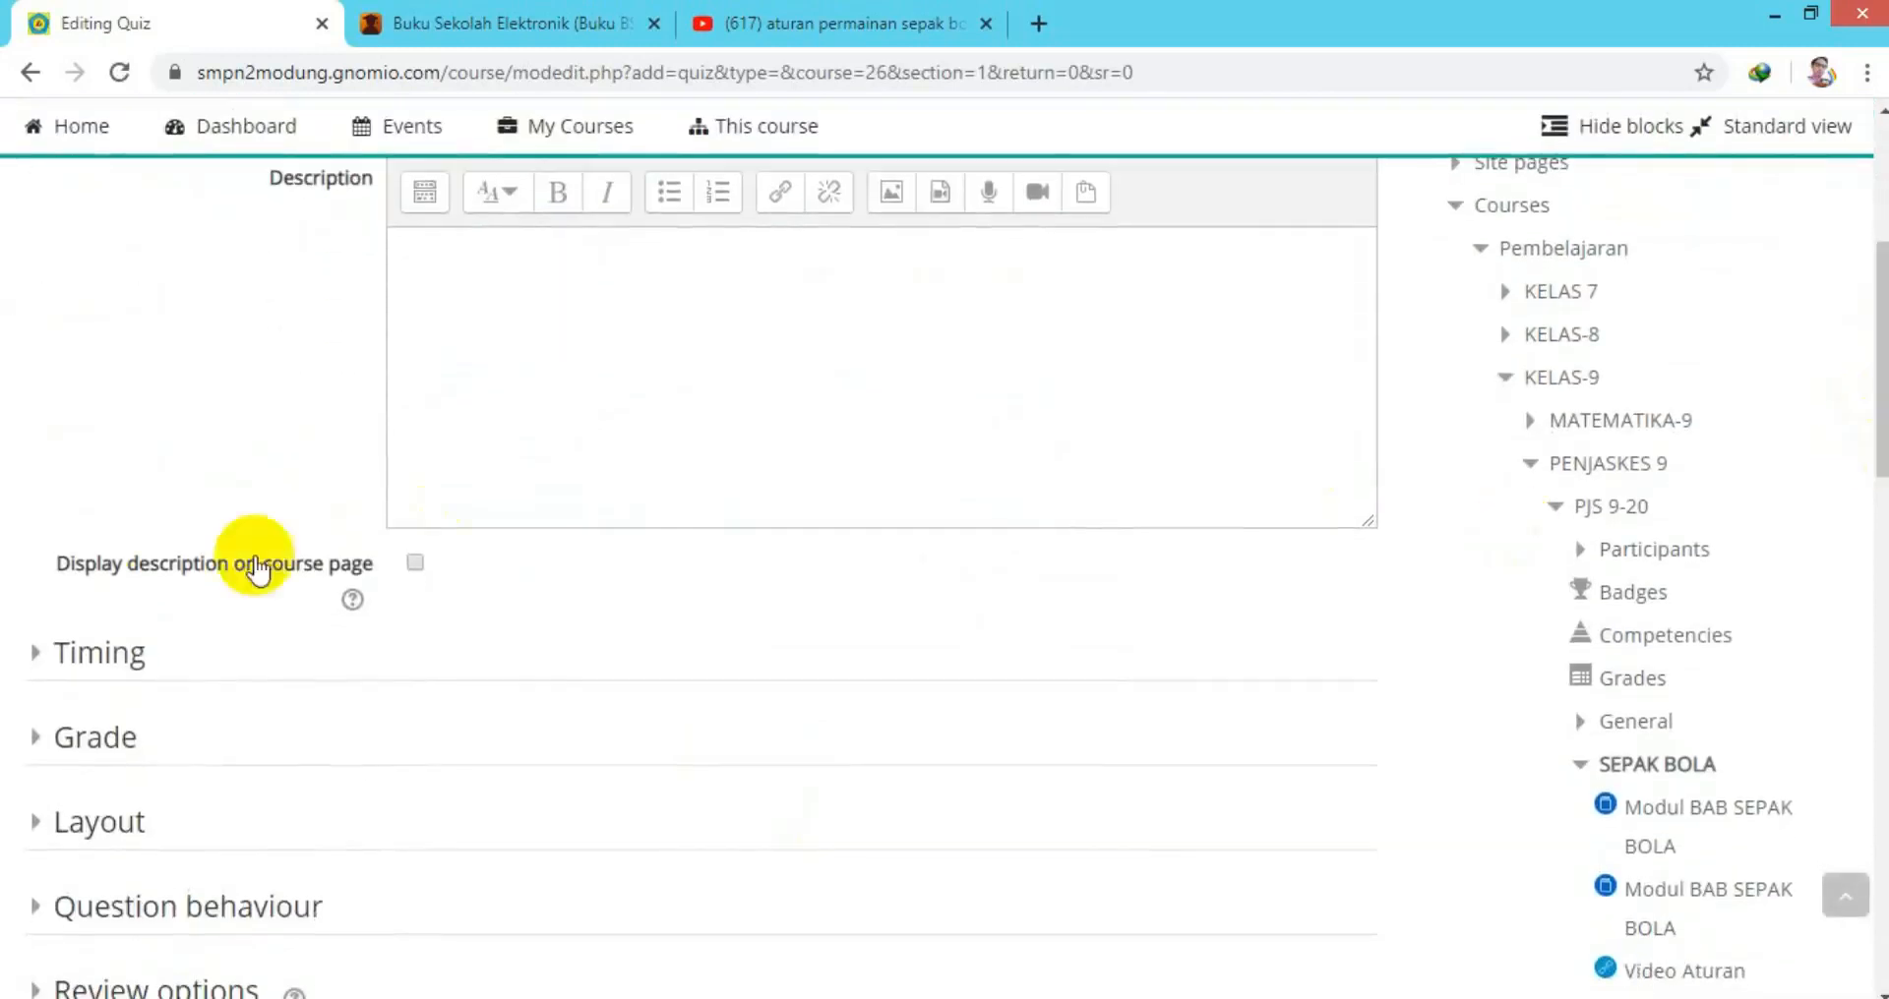
# Enable the quiz open and close dates, opening on day 12 and closing 13 May 2020 at 08:52.
pyautogui.click(32, 657)
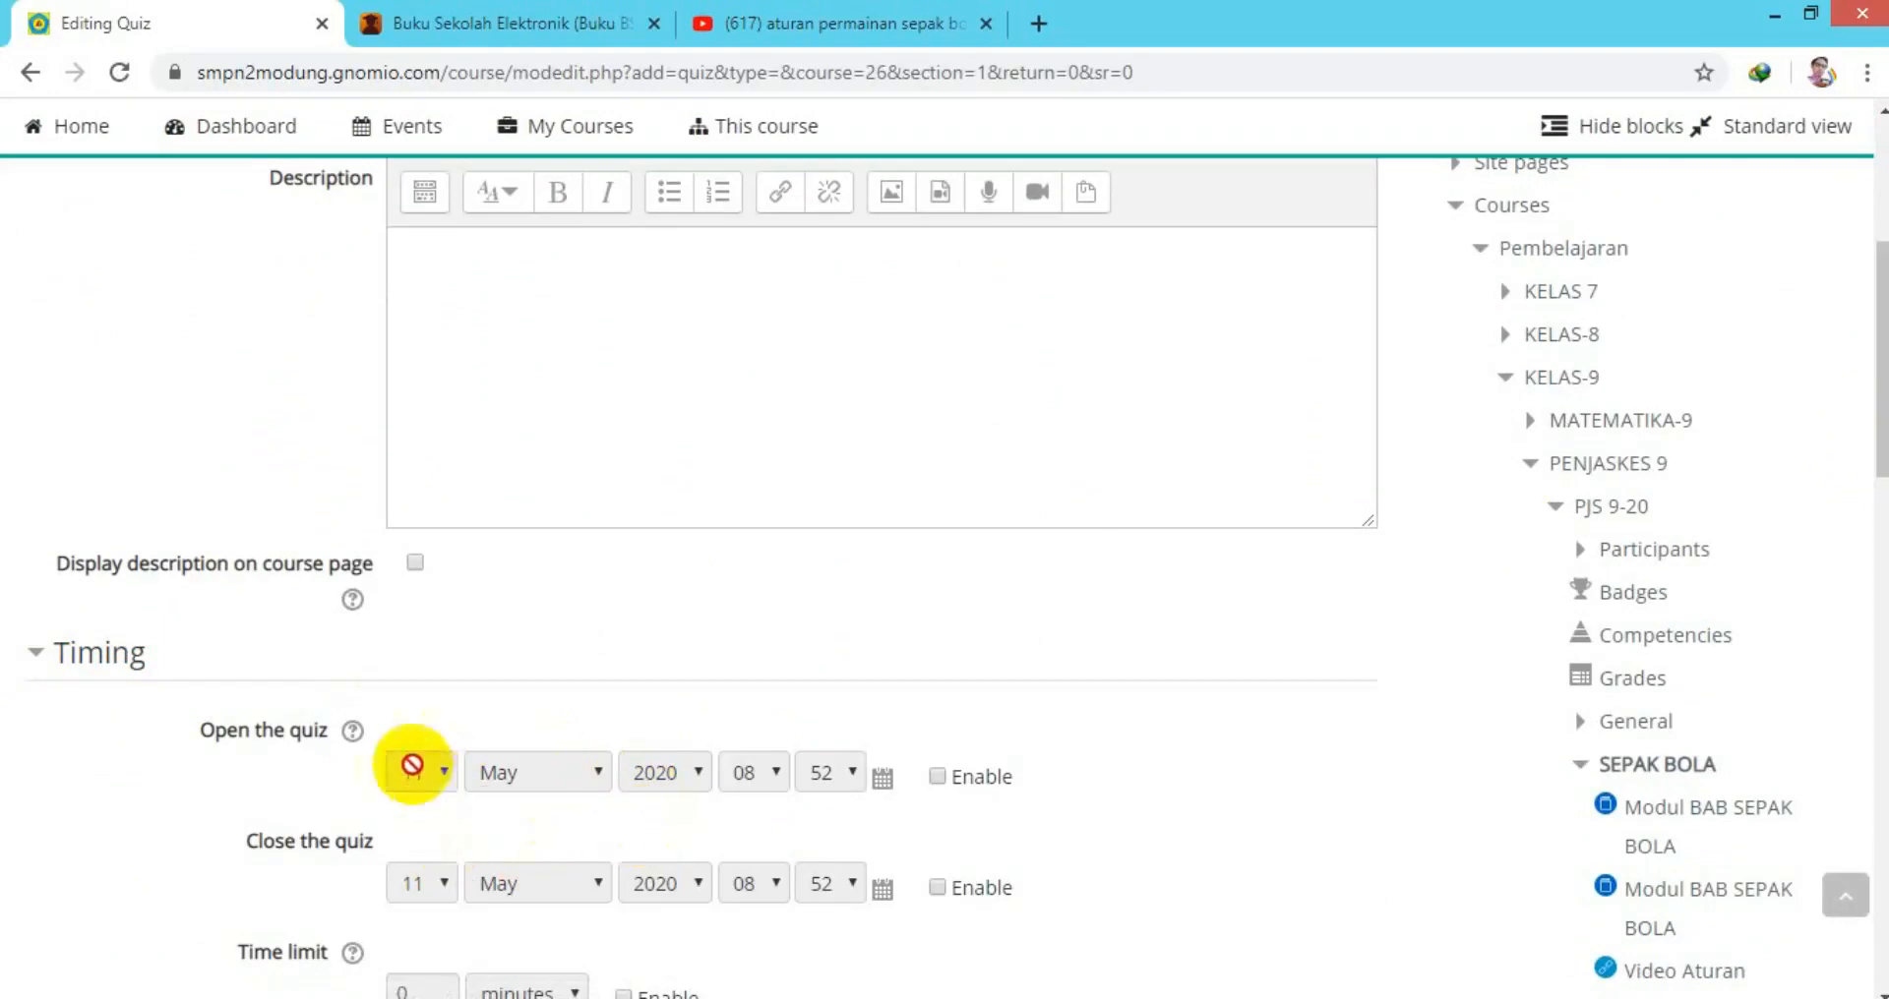
pyautogui.click(937, 777)
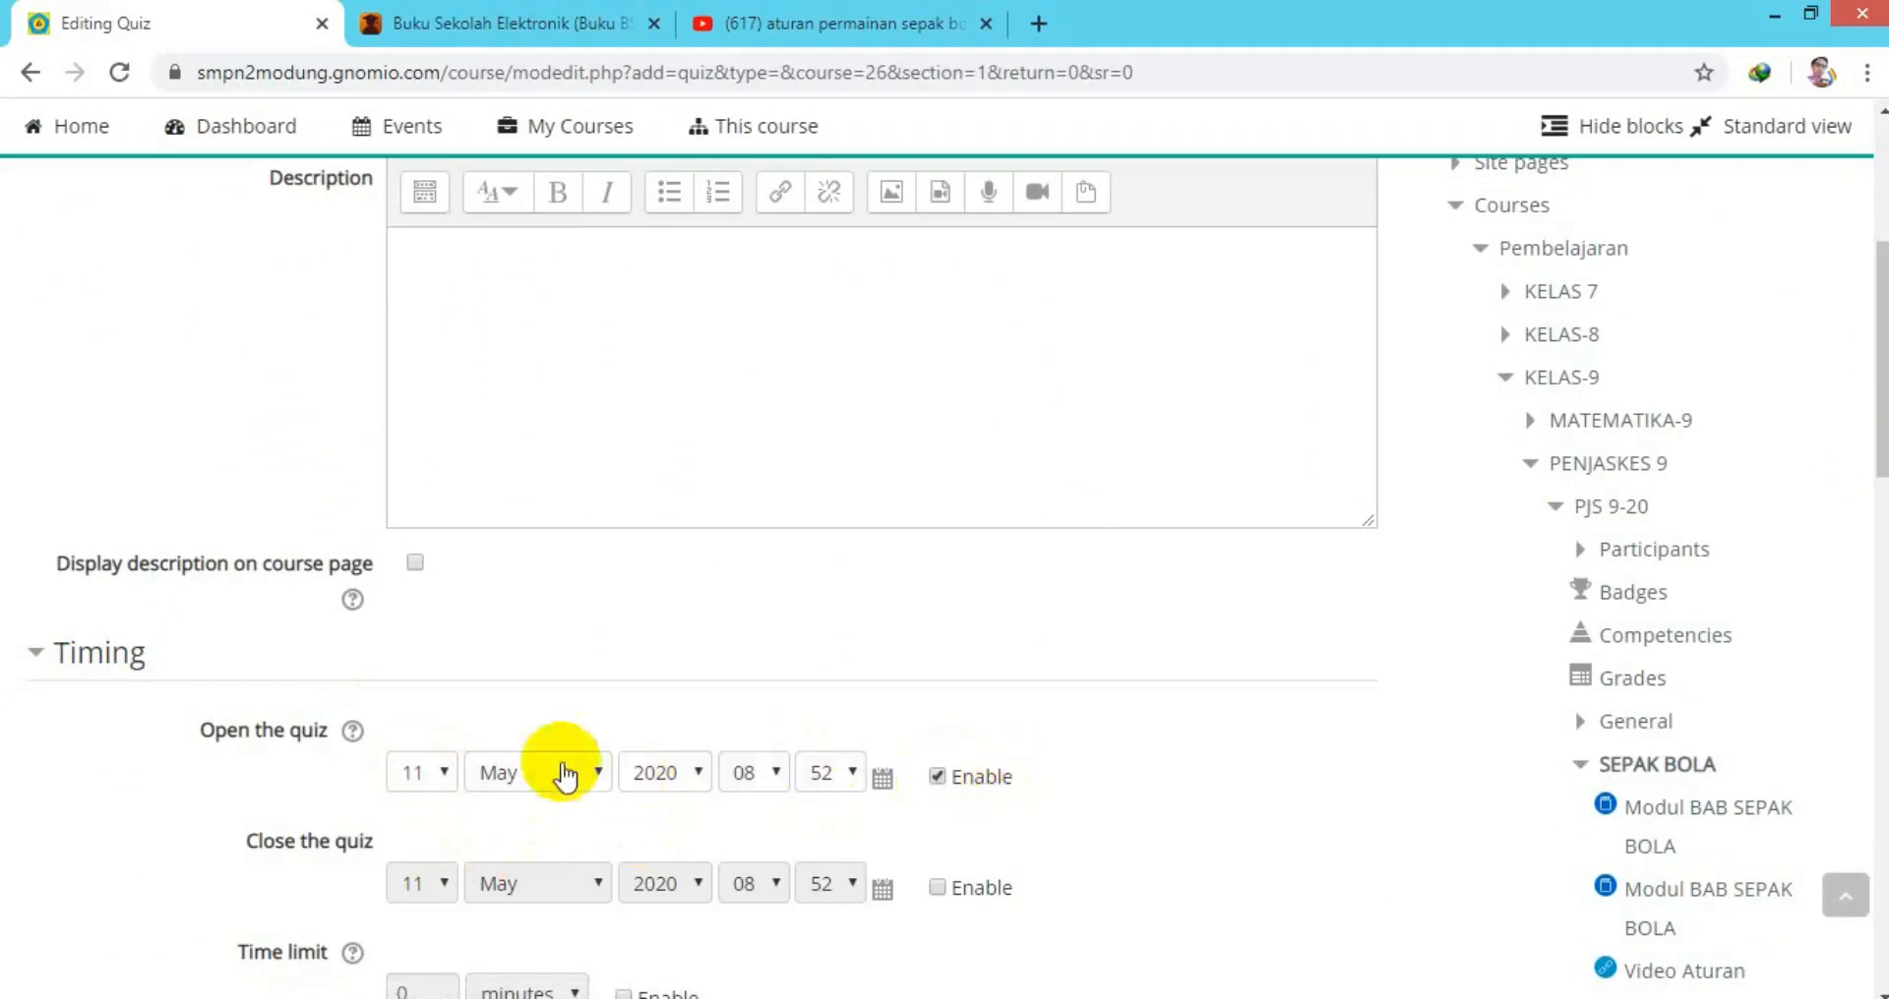
pyautogui.click(939, 888)
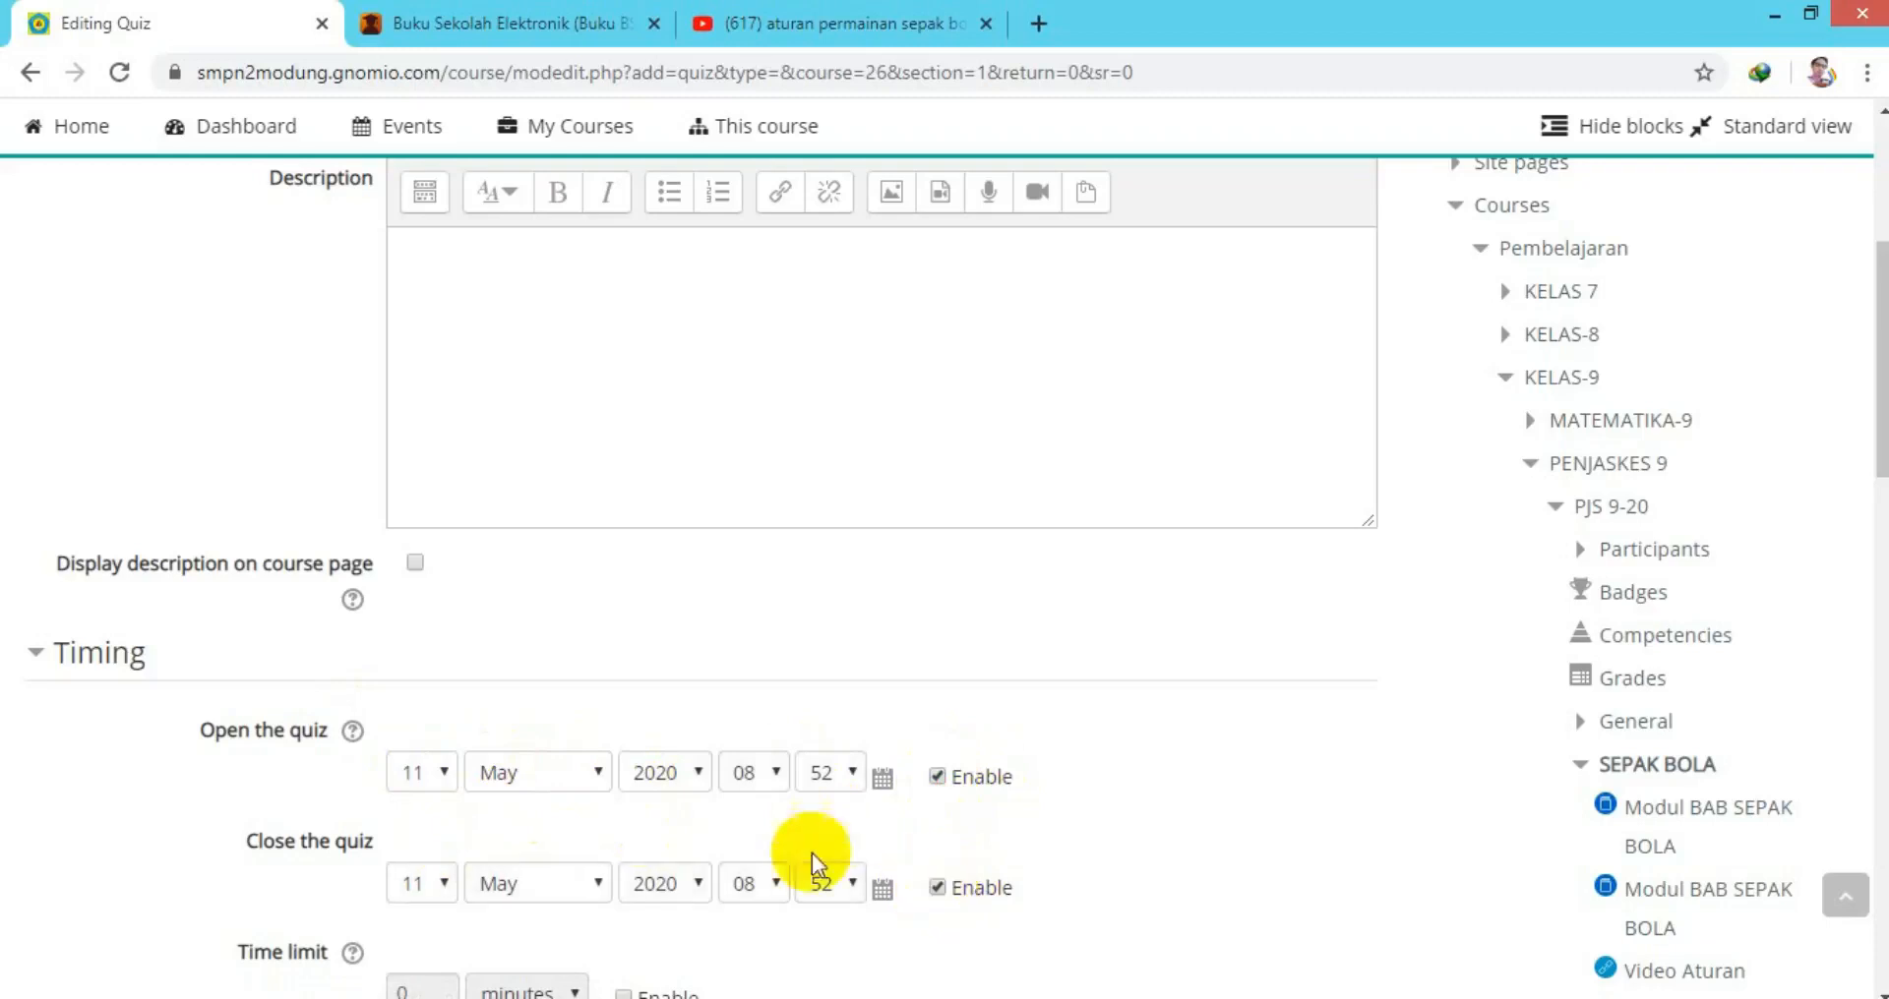
pyautogui.click(444, 782)
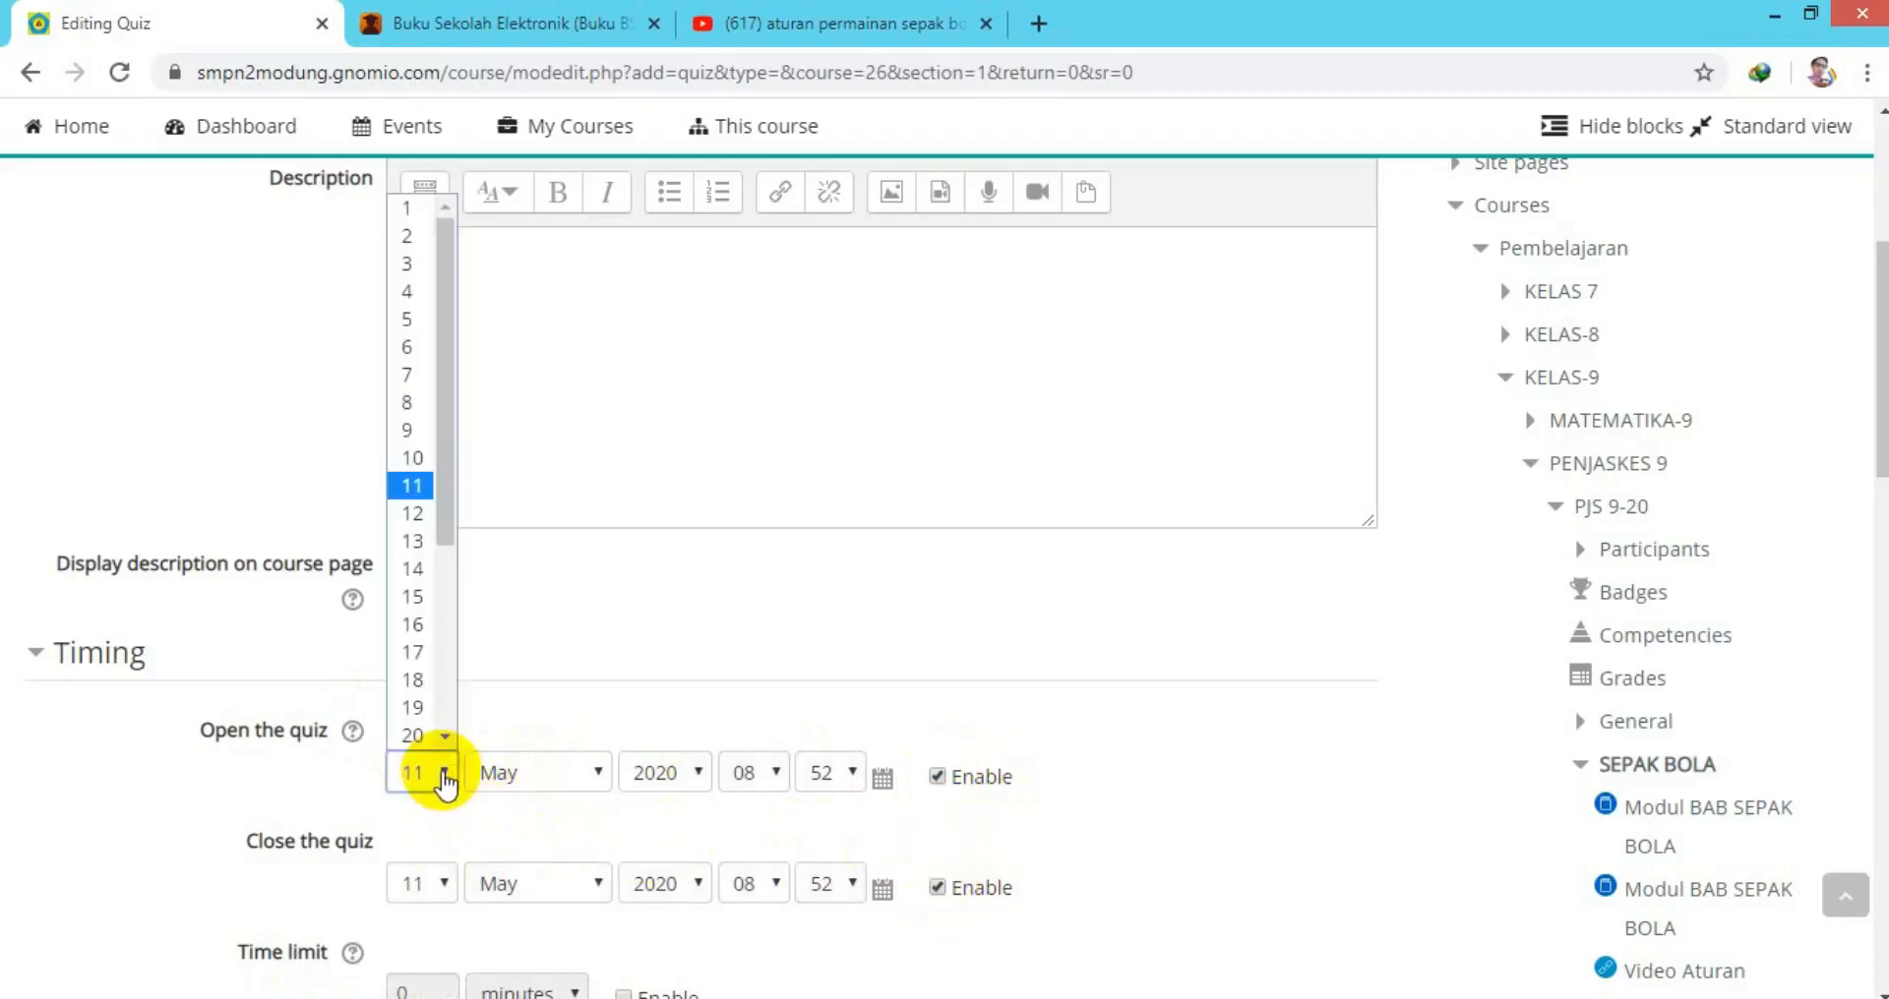
pyautogui.click(421, 514)
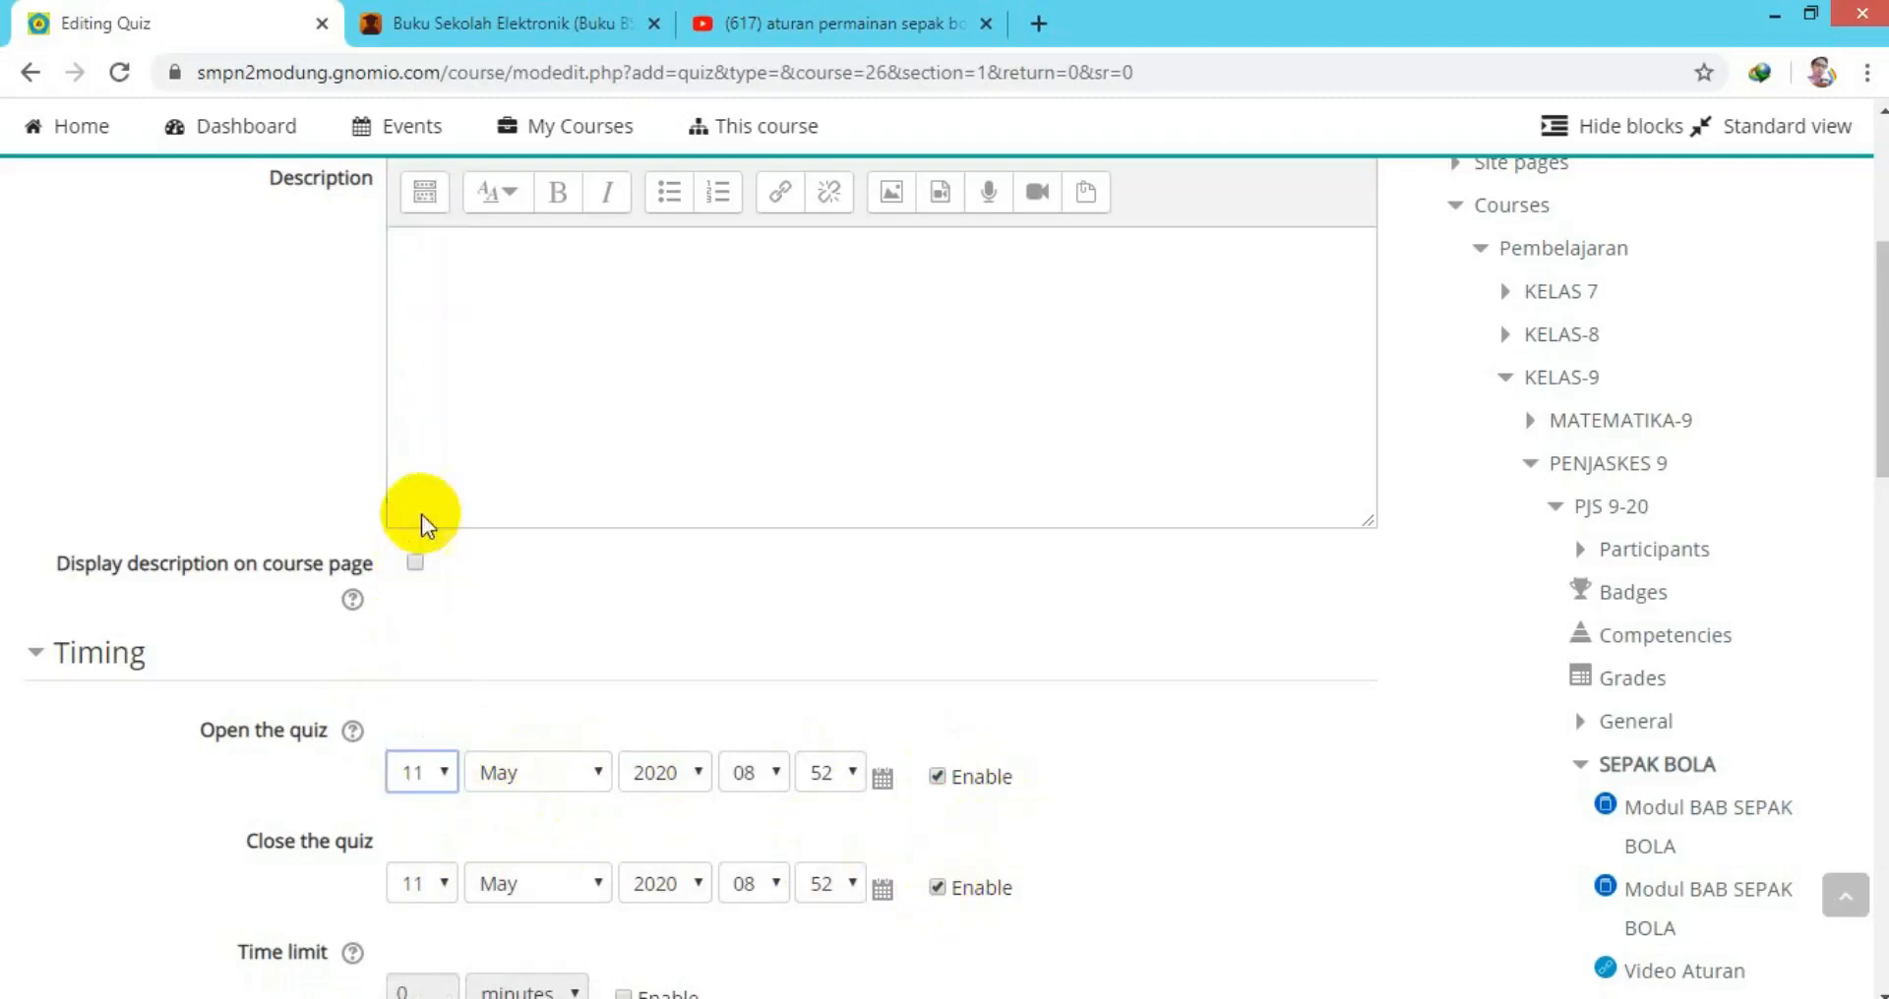
pyautogui.click(445, 883)
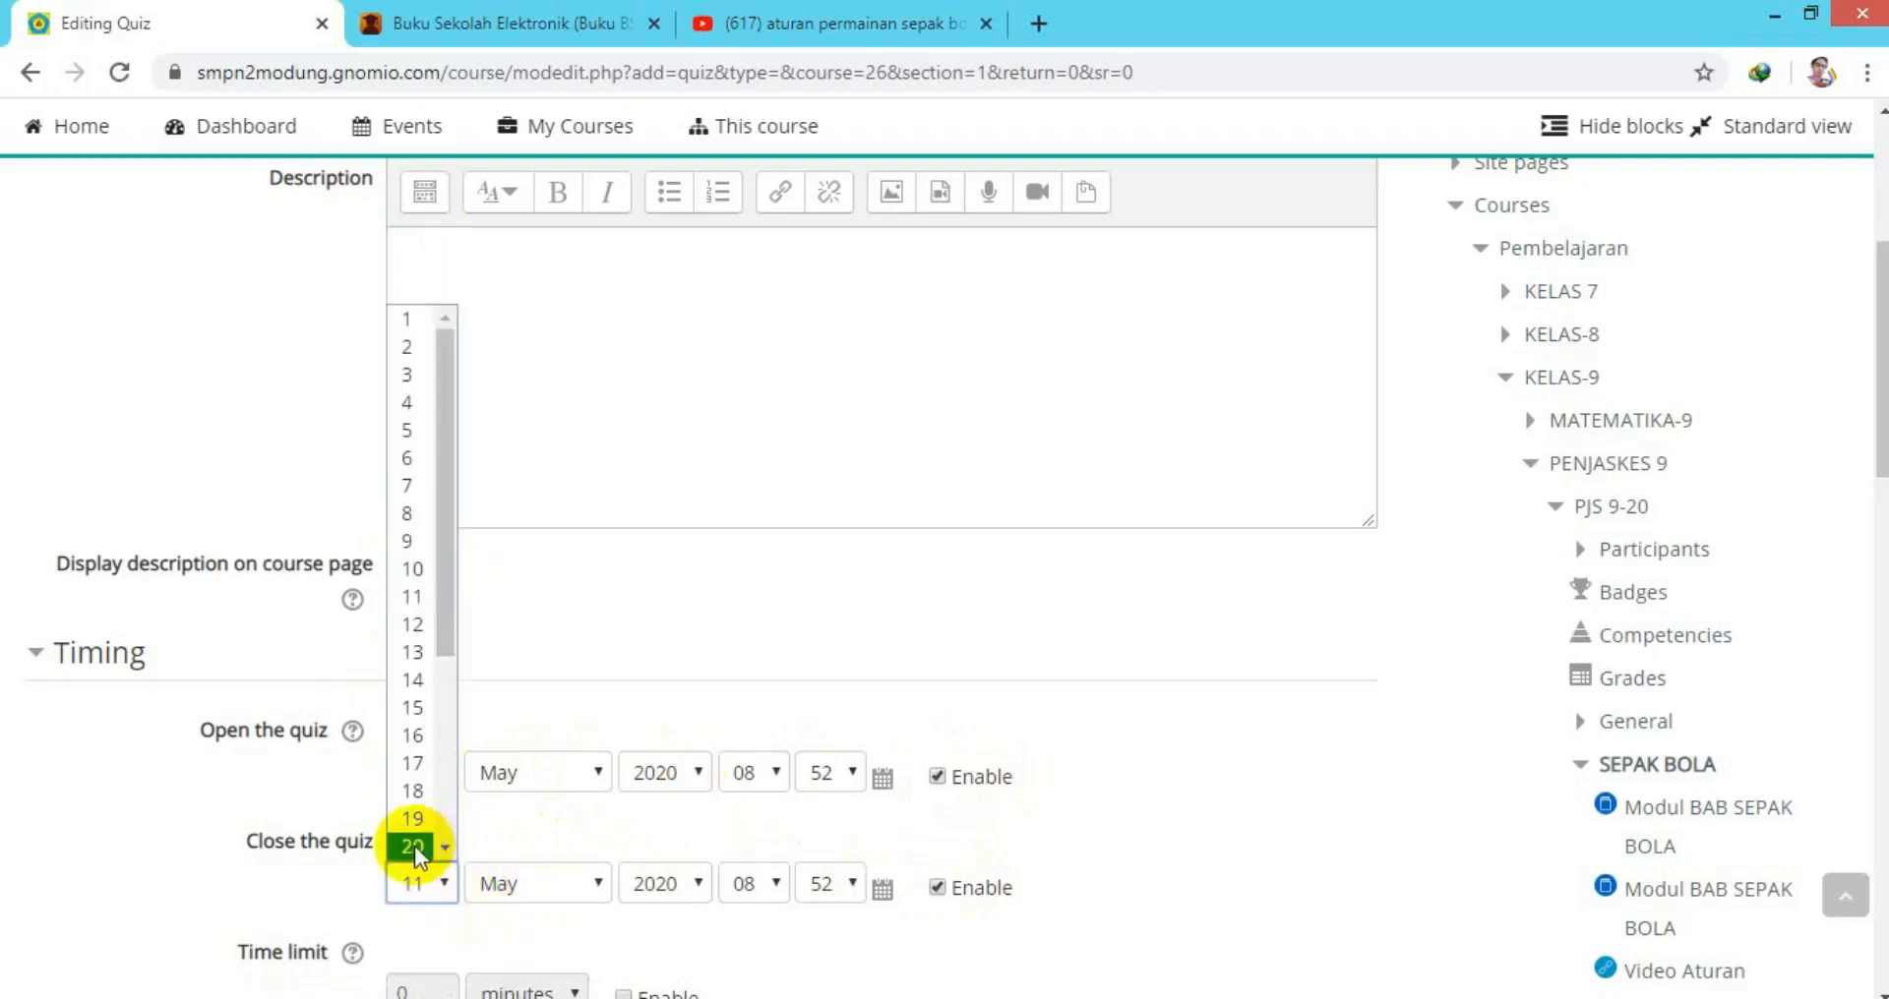
pyautogui.scroll(-1, 439, 848)
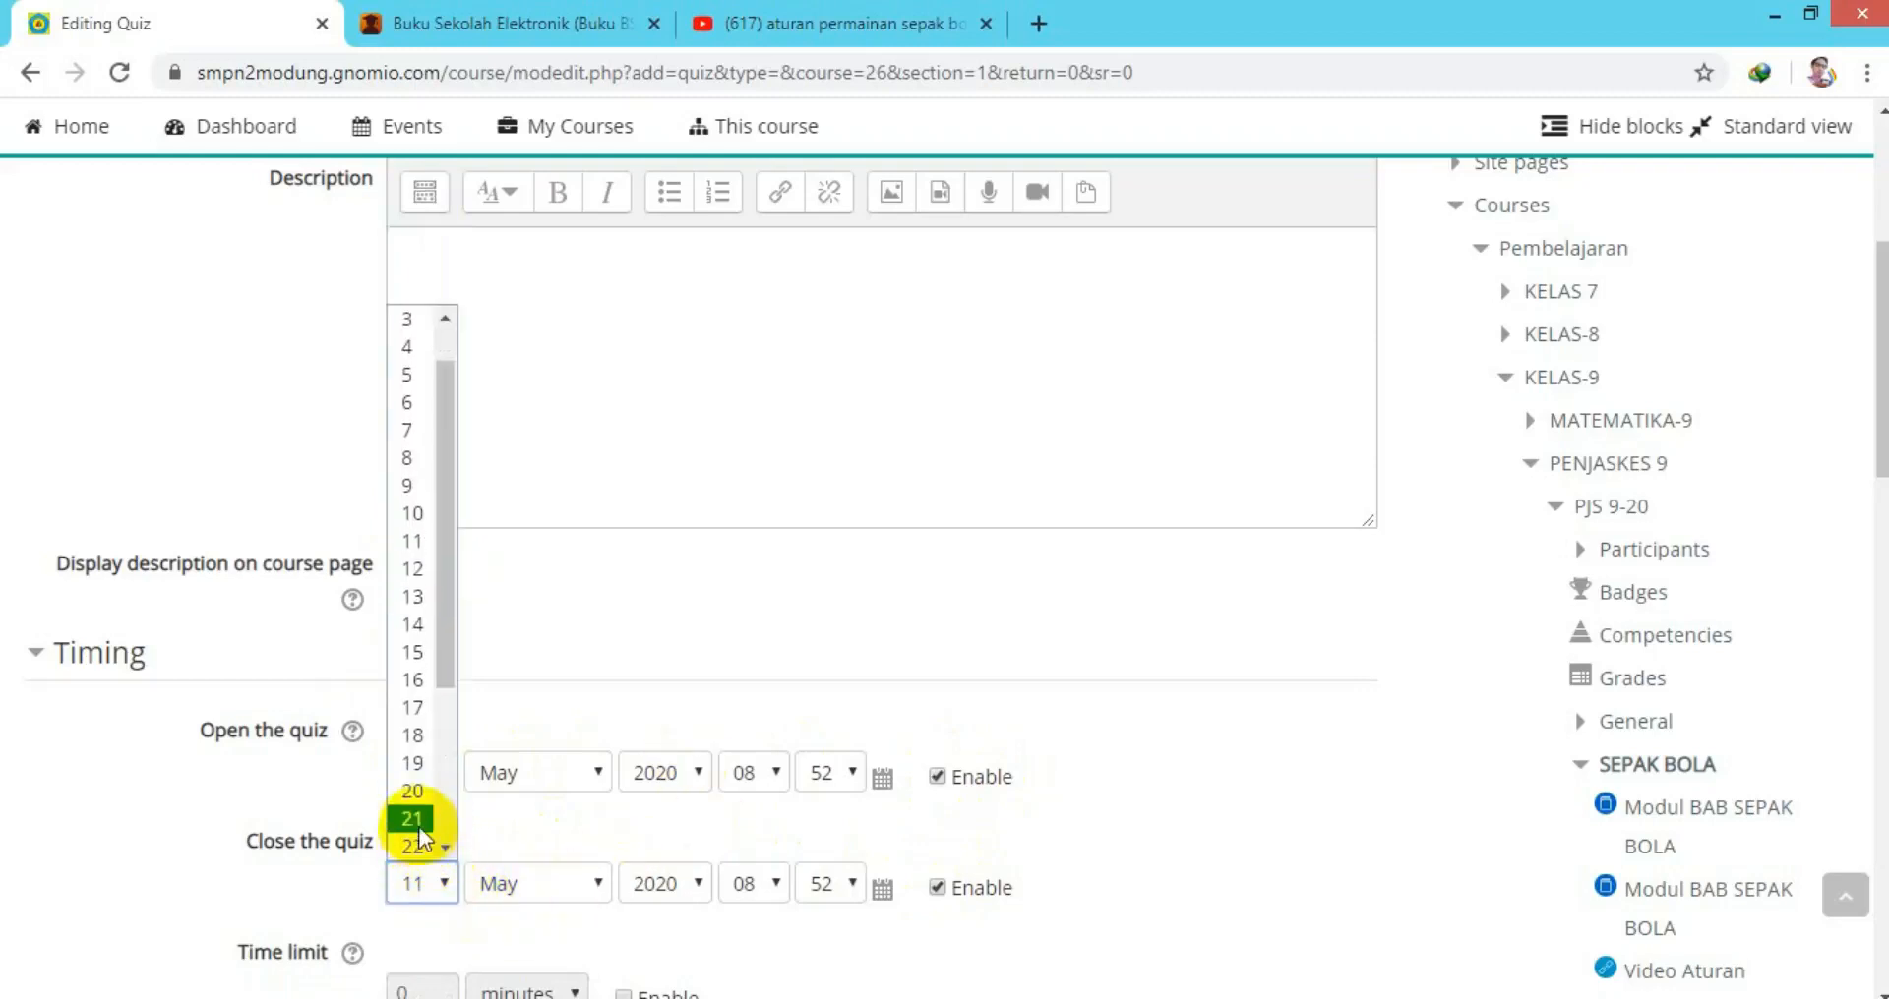
pyautogui.click(419, 829)
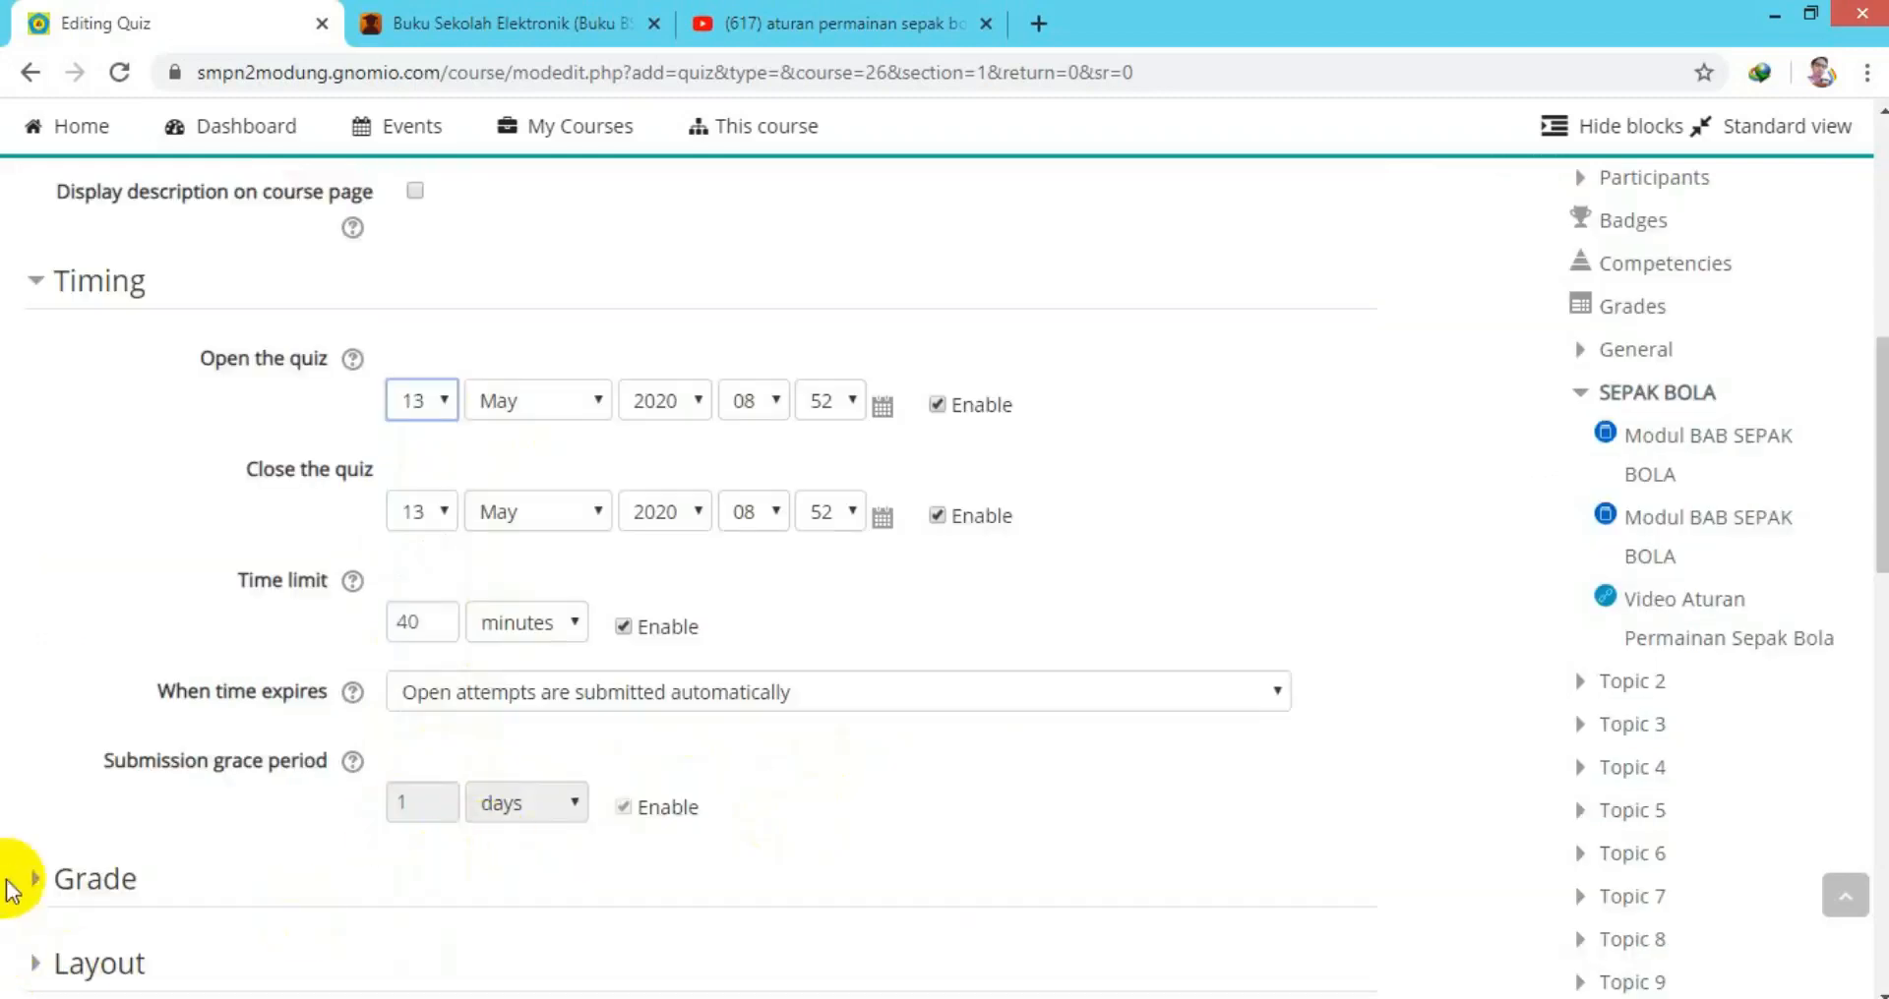
pyautogui.click(30, 880)
# Enter 50 as the quiz's grade to pass and expand the review options.
pyautogui.scroll(-3, 1279, 817)
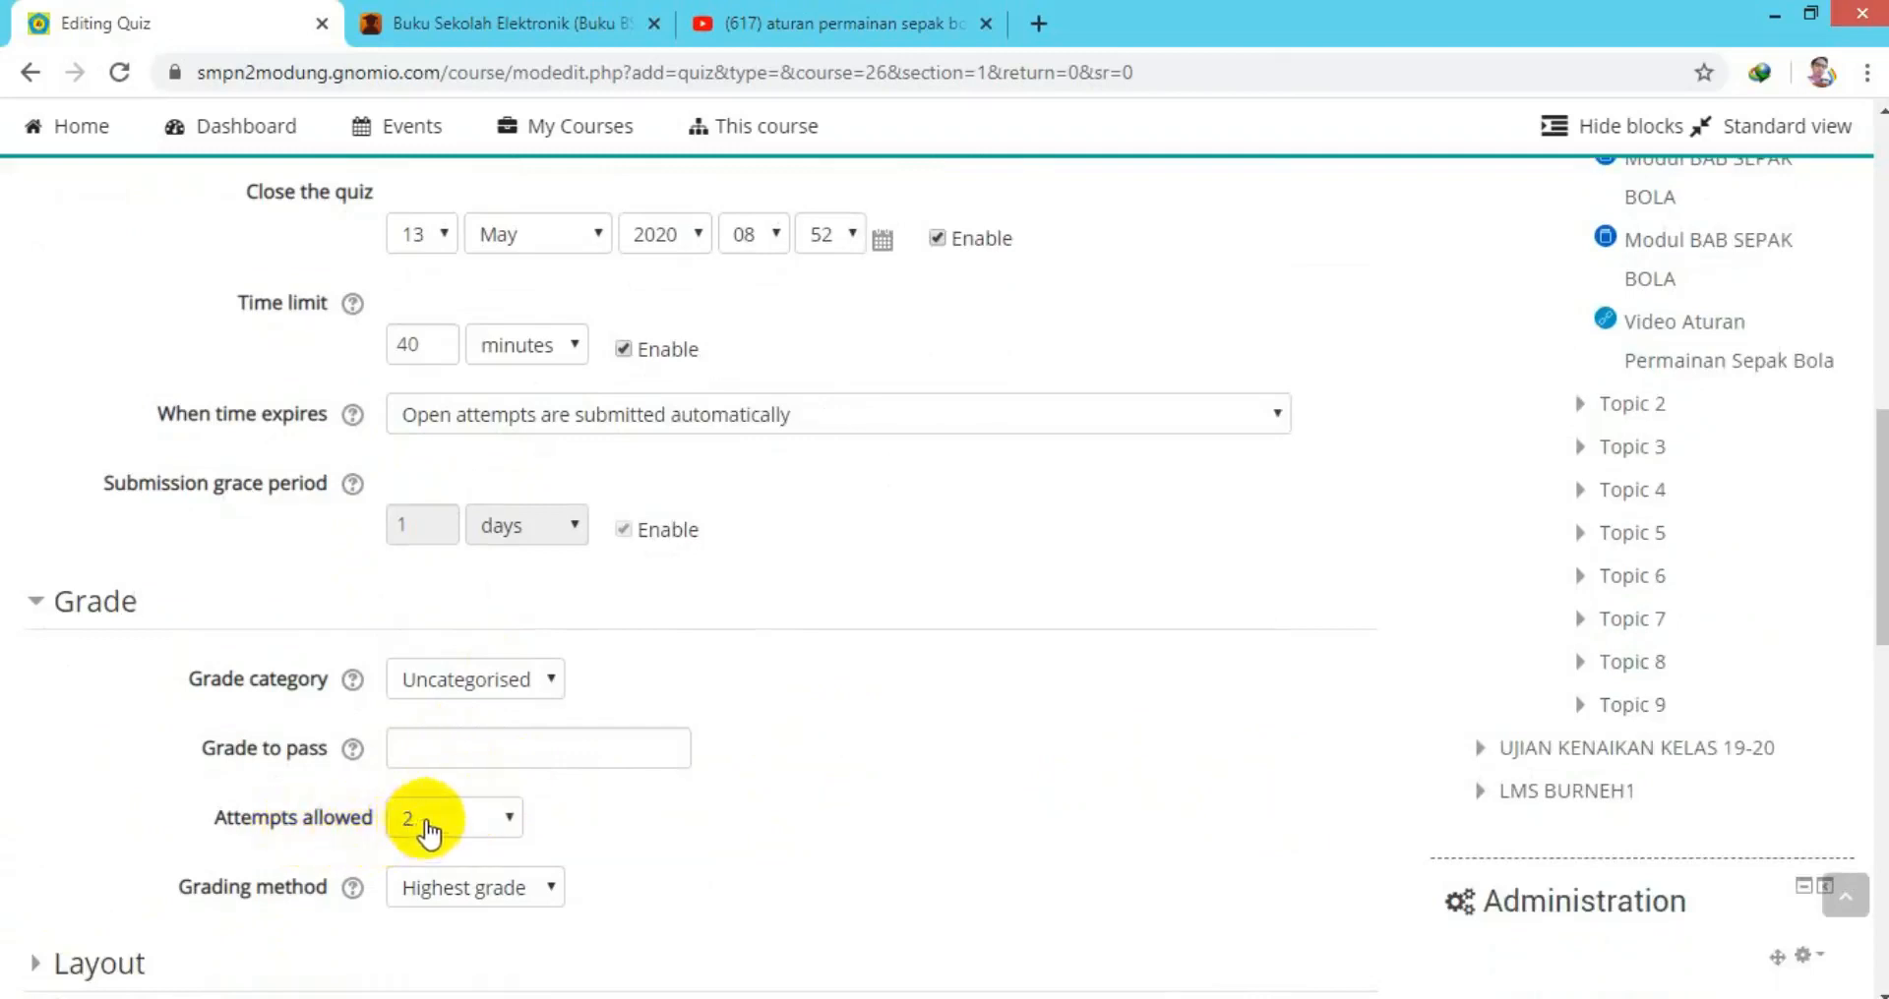
pyautogui.click(446, 746)
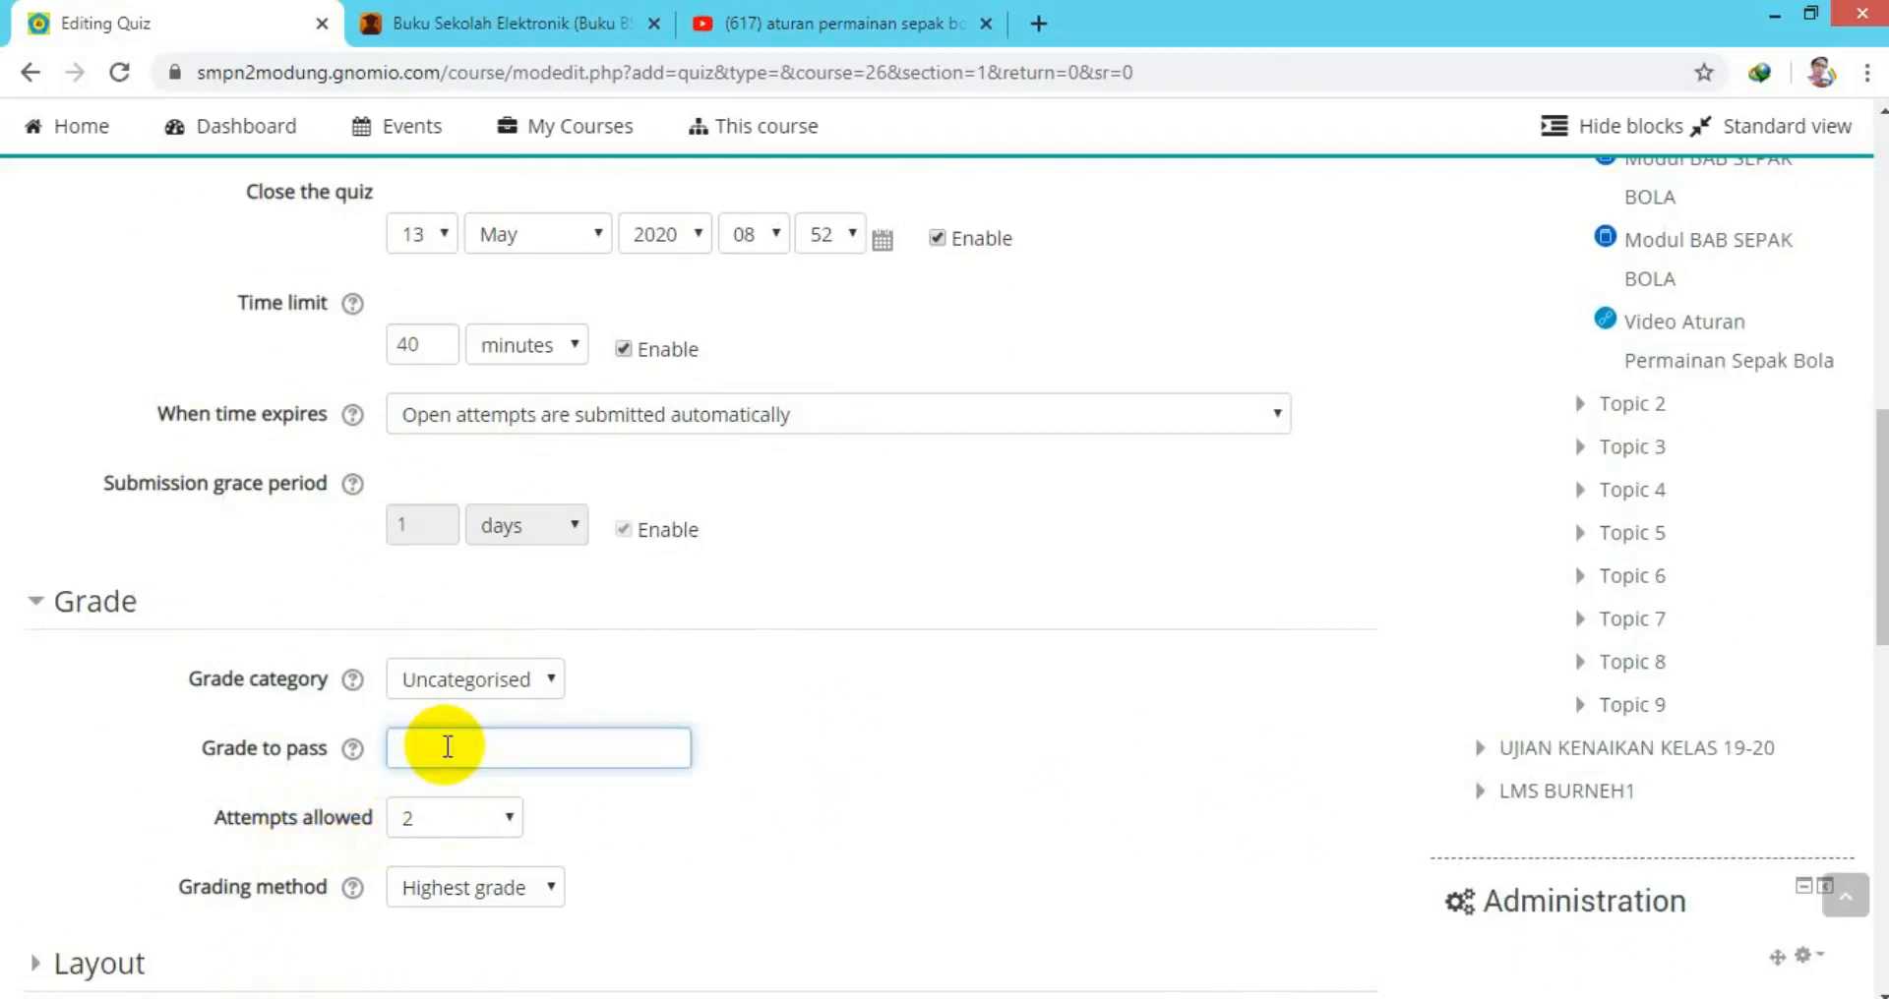
pyautogui.write('50')
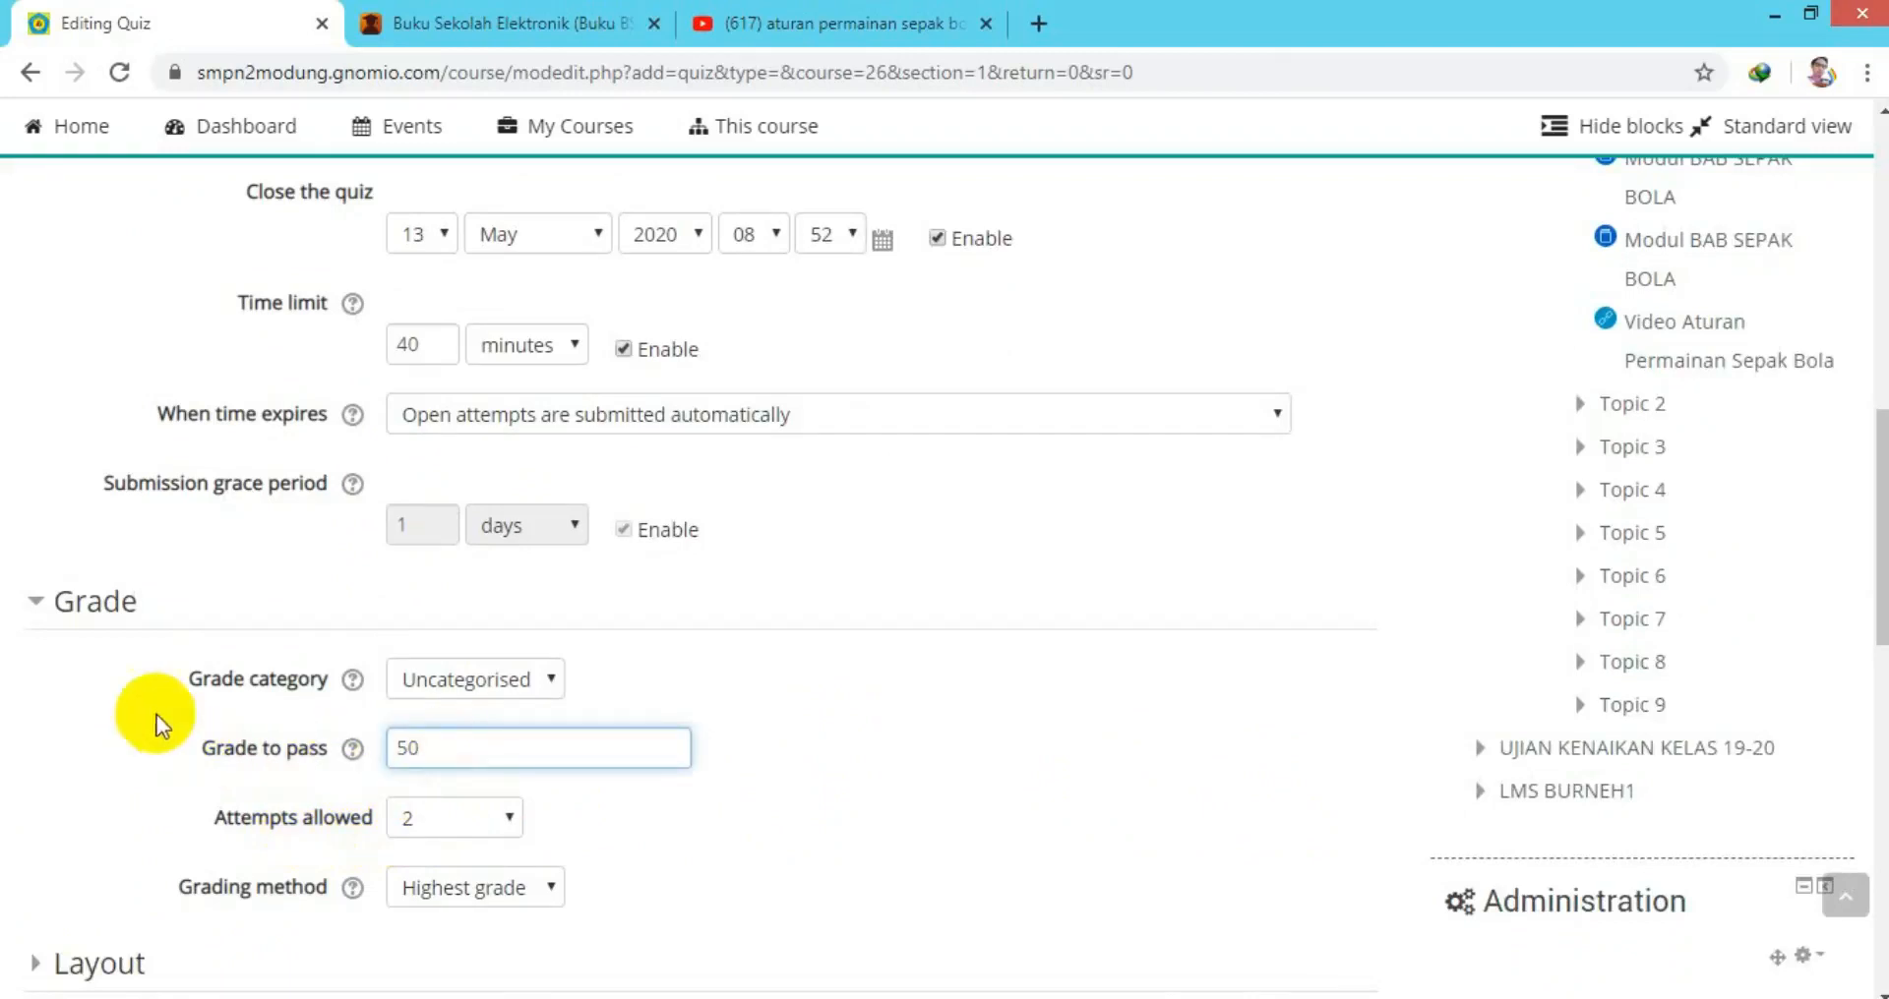
pyautogui.click(51, 612)
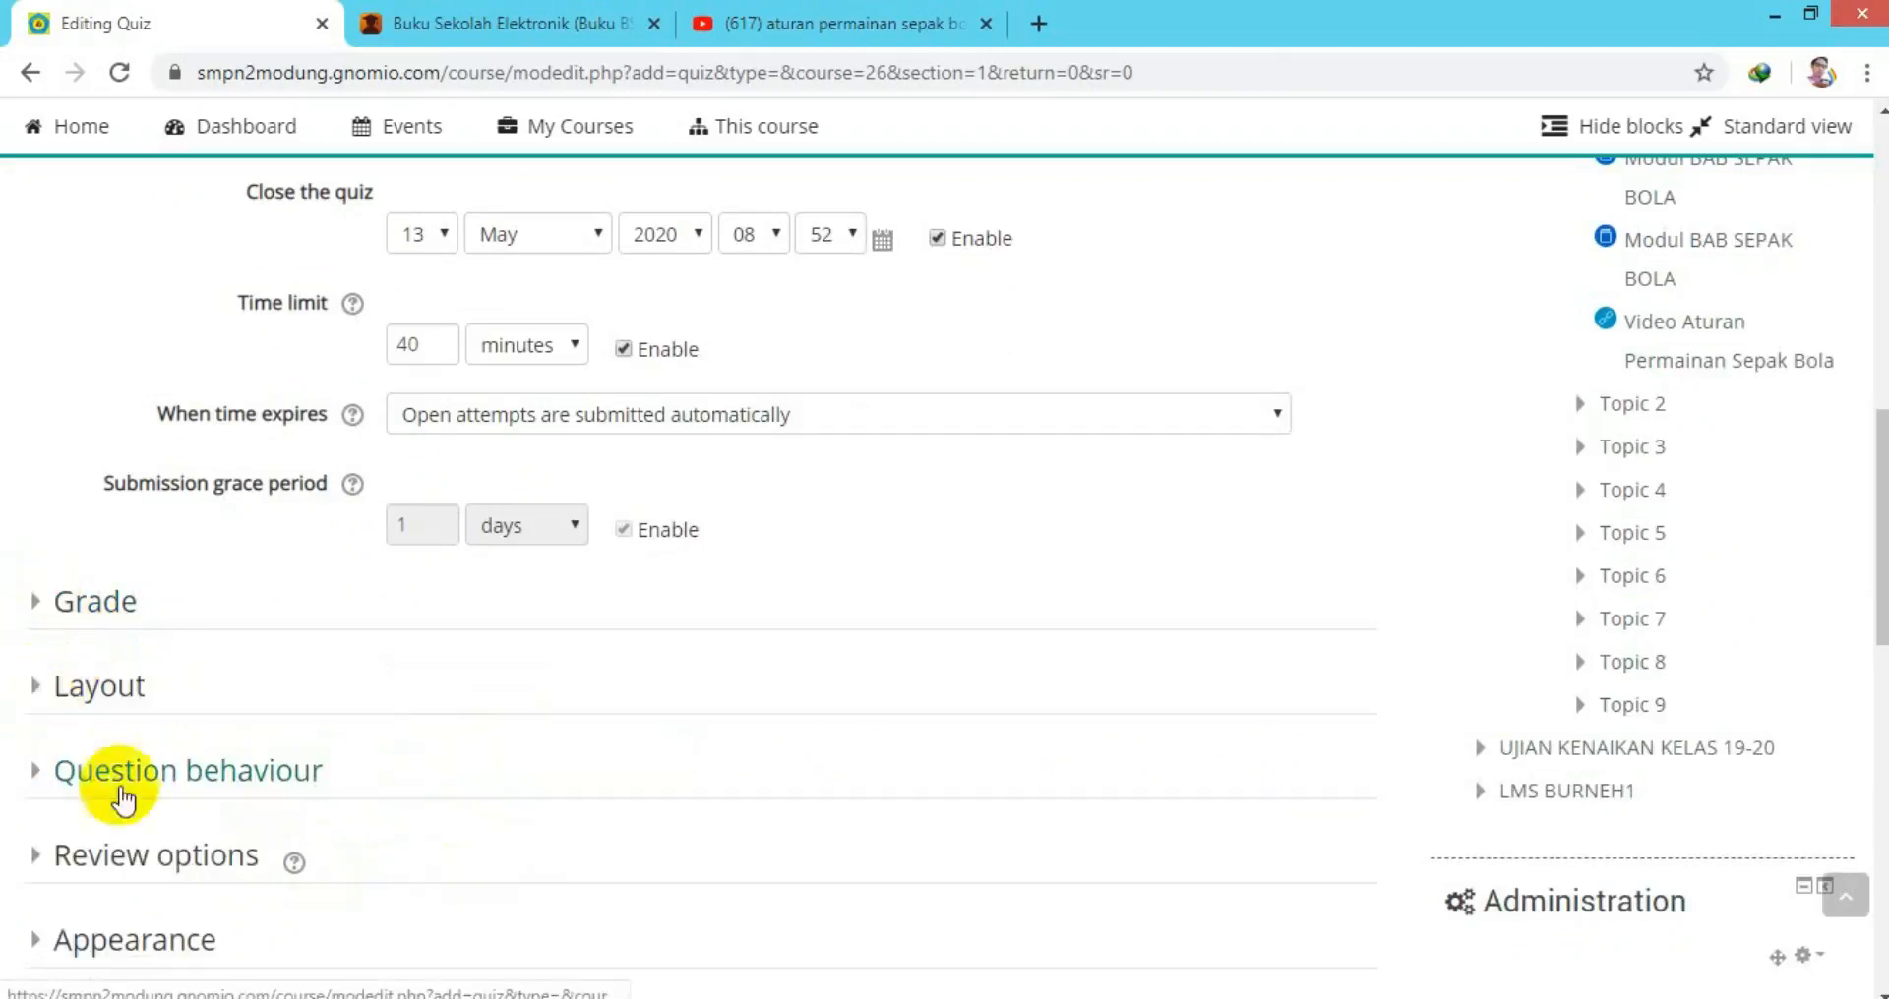
pyautogui.click(38, 862)
pyautogui.scroll(-4, 1007, 854)
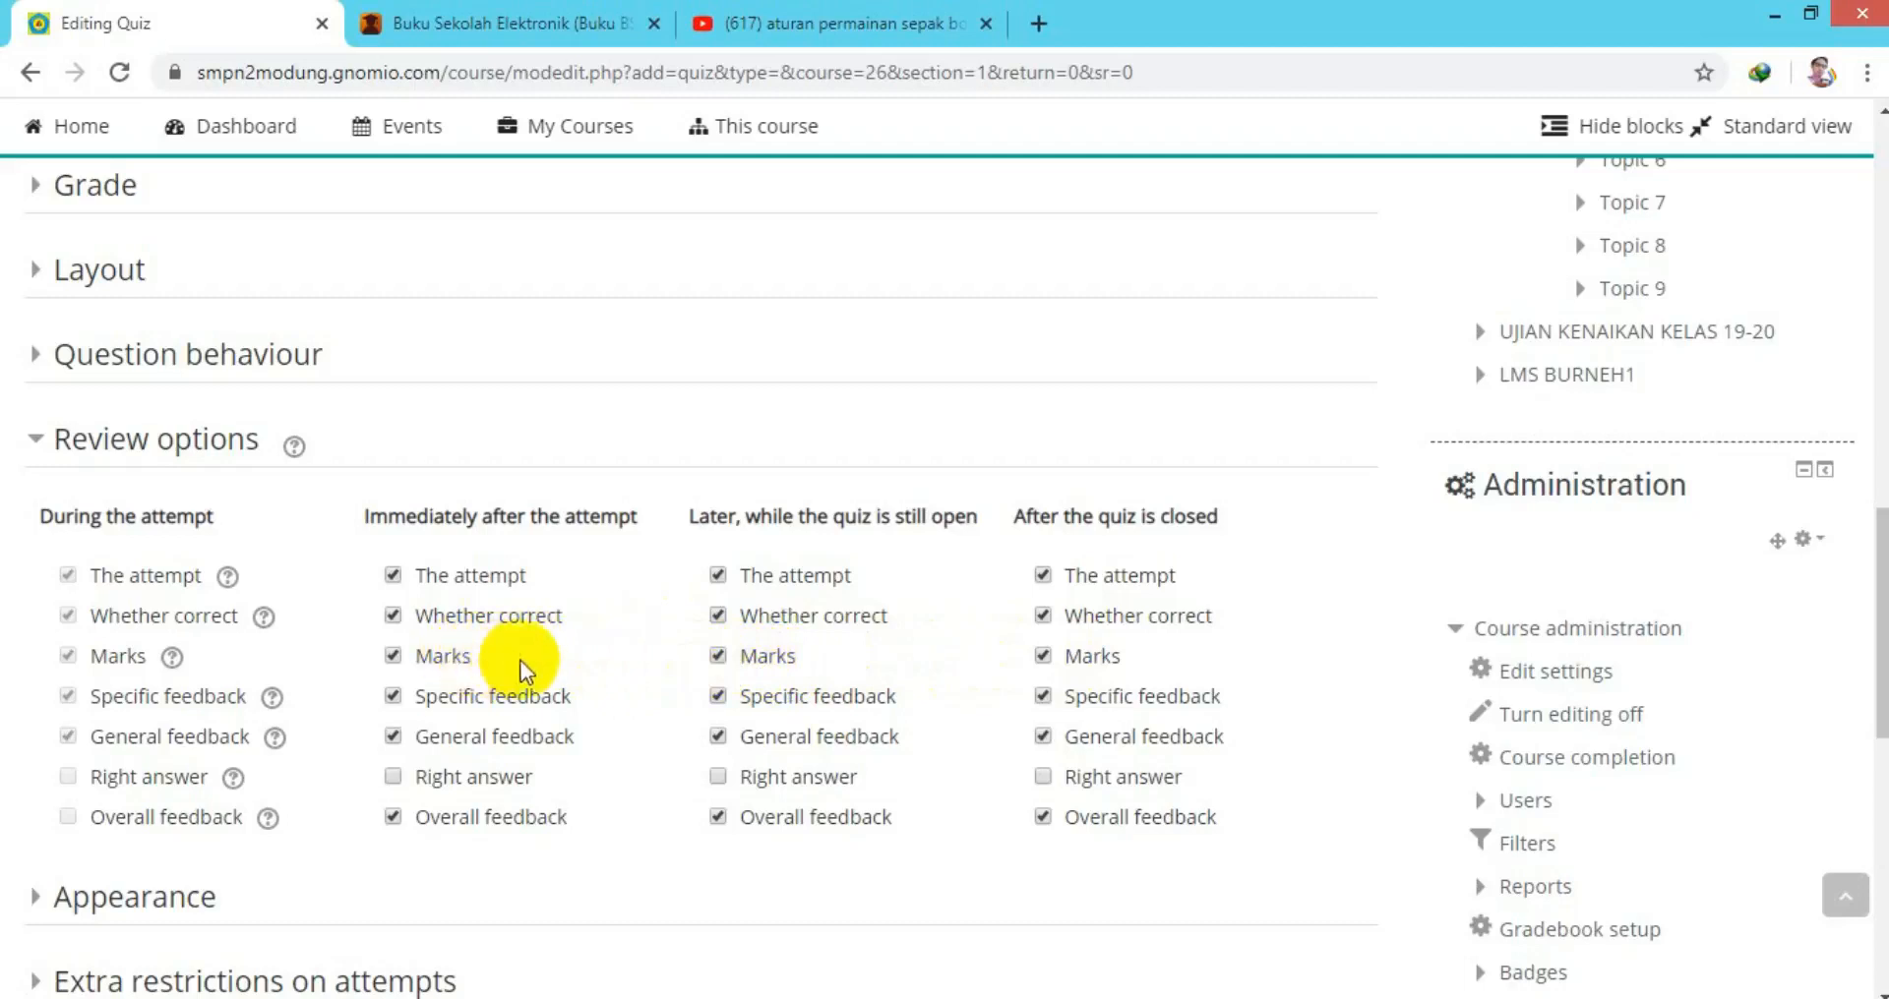
pyautogui.moveTo(1878, 574); pyautogui.dragTo(1871, 641)
pyautogui.moveTo(1875, 679); pyautogui.dragTo(1859, 747)
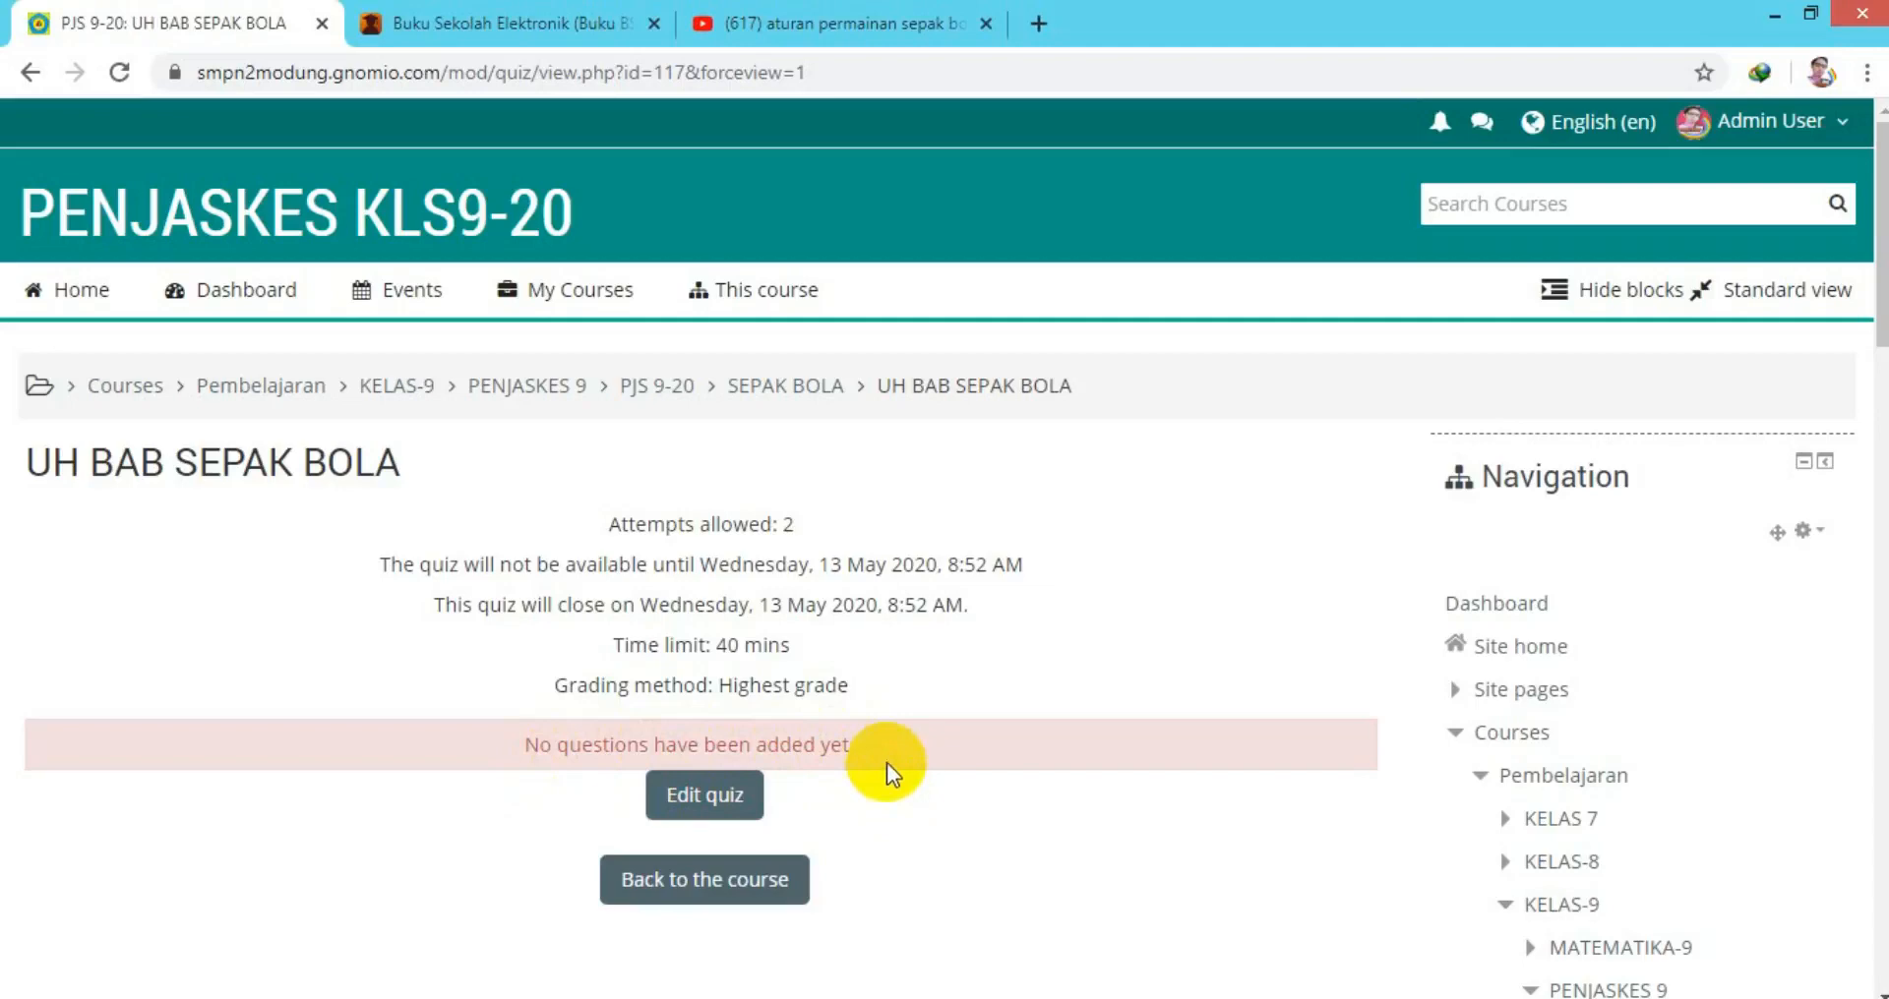
# Review the questions in SOAL SEPAK BOLA.docx, including question 2's answer images.
pyautogui.hotkey('alt', 'Tab')
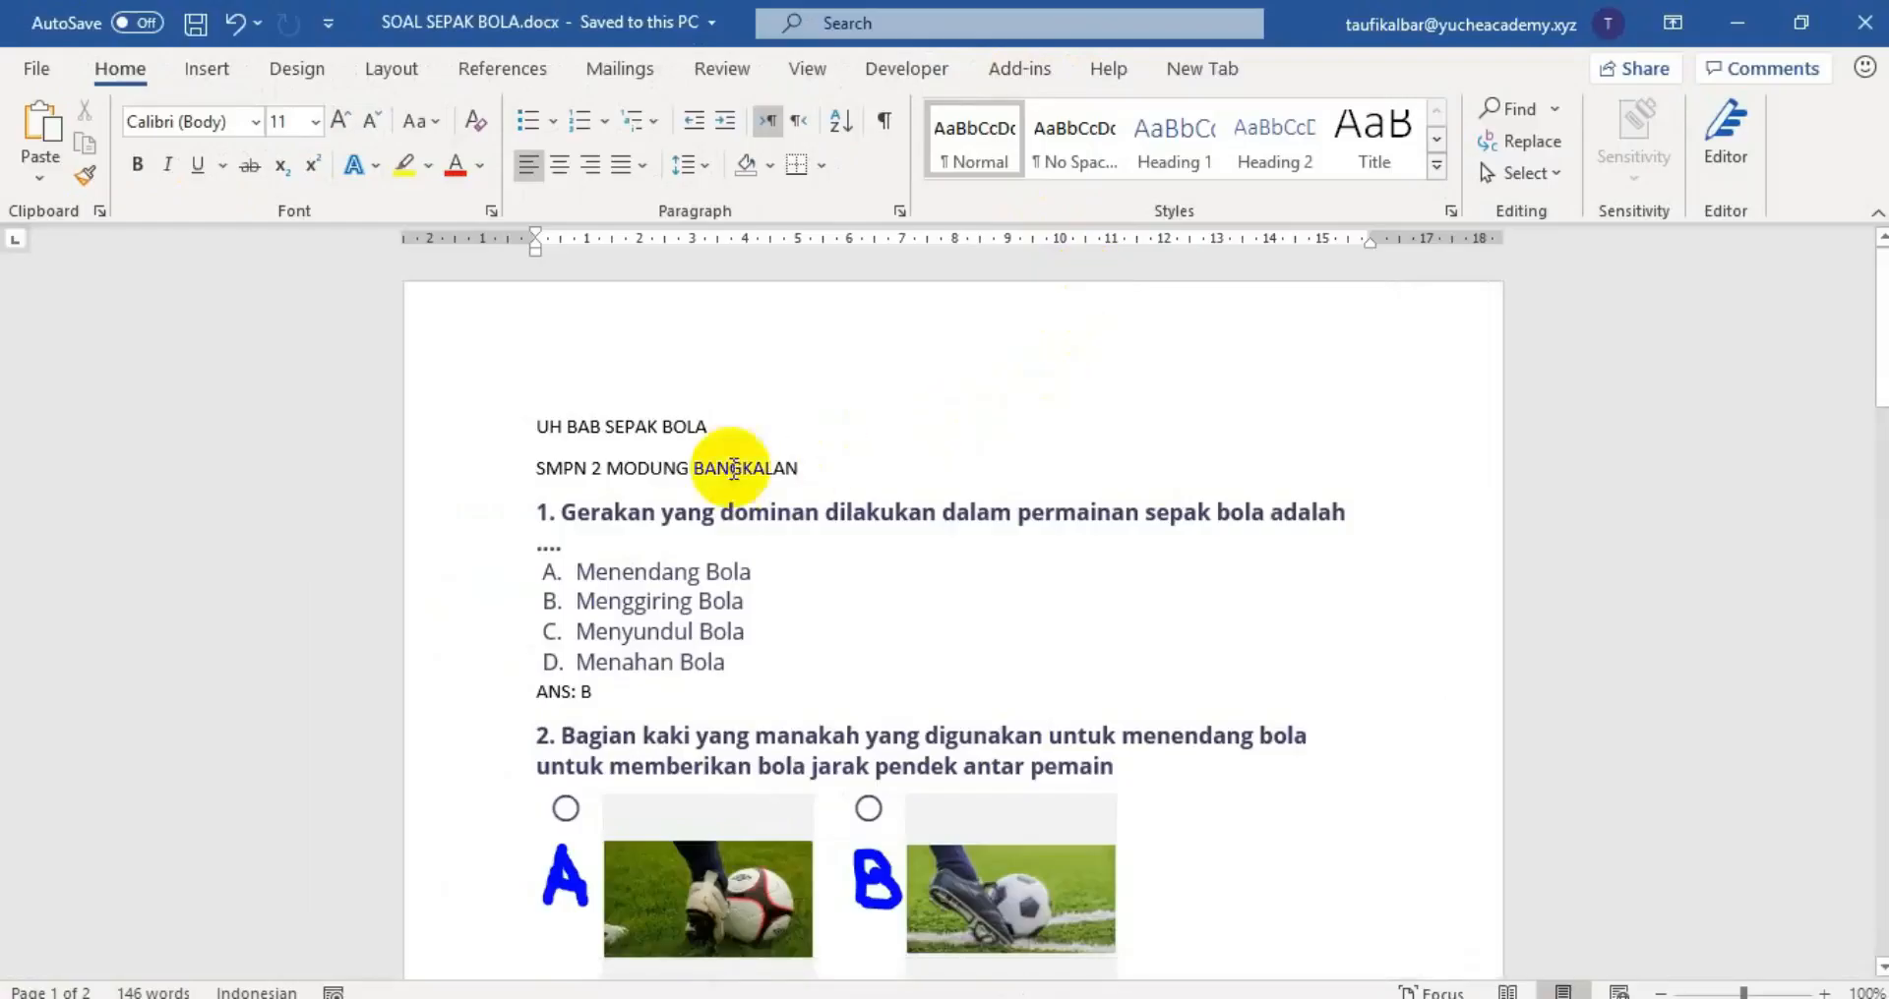
pyautogui.scroll(-3, 787, 611)
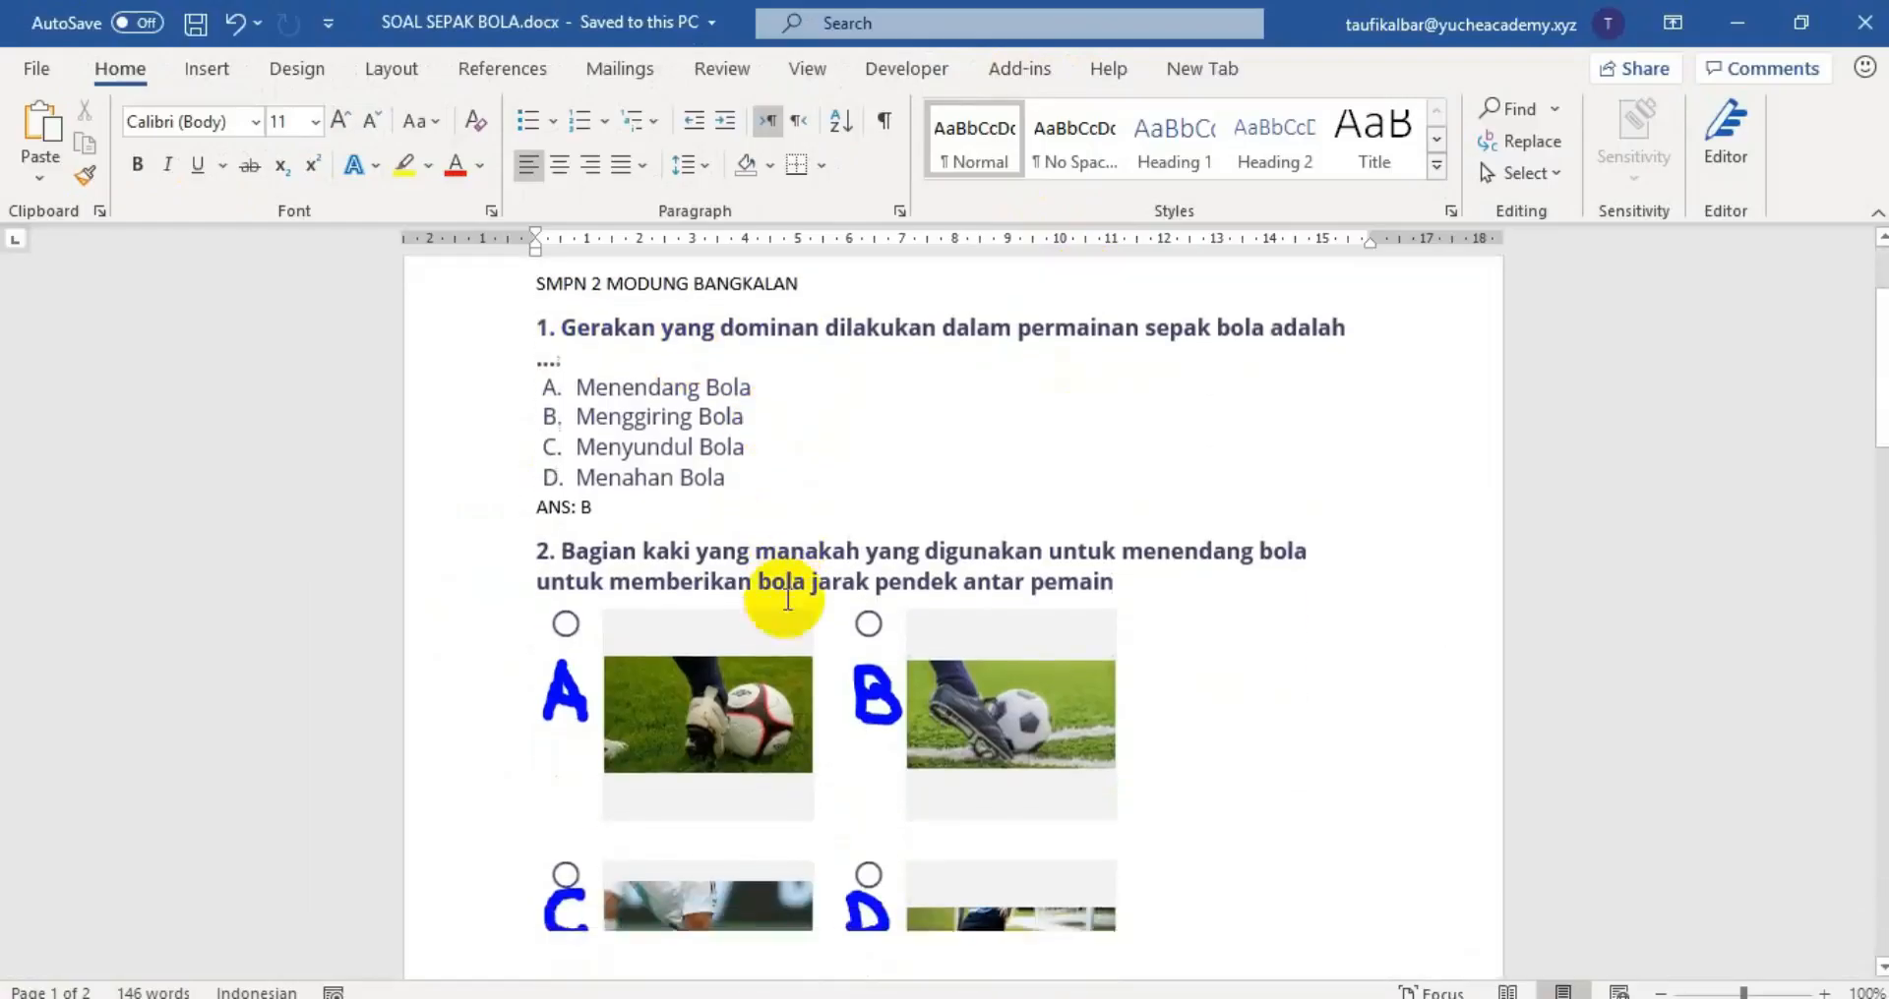
pyautogui.scroll(-3, 789, 596)
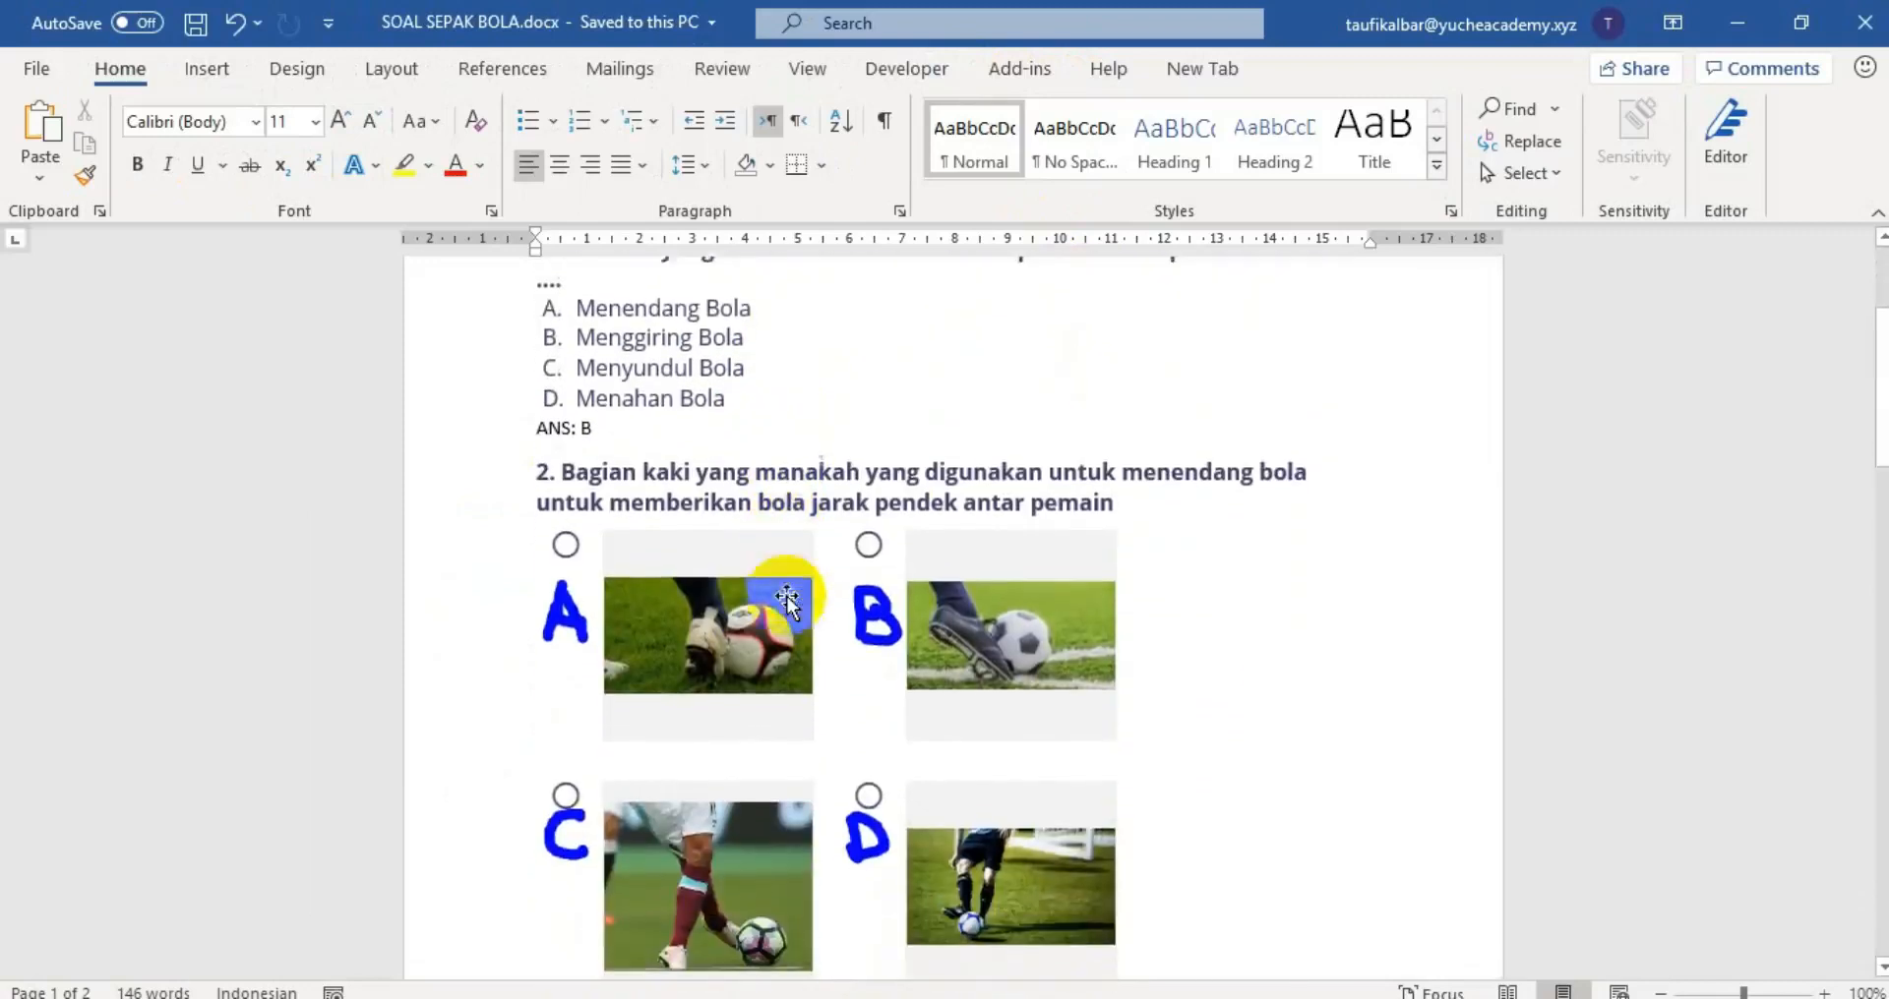
pyautogui.click(749, 661)
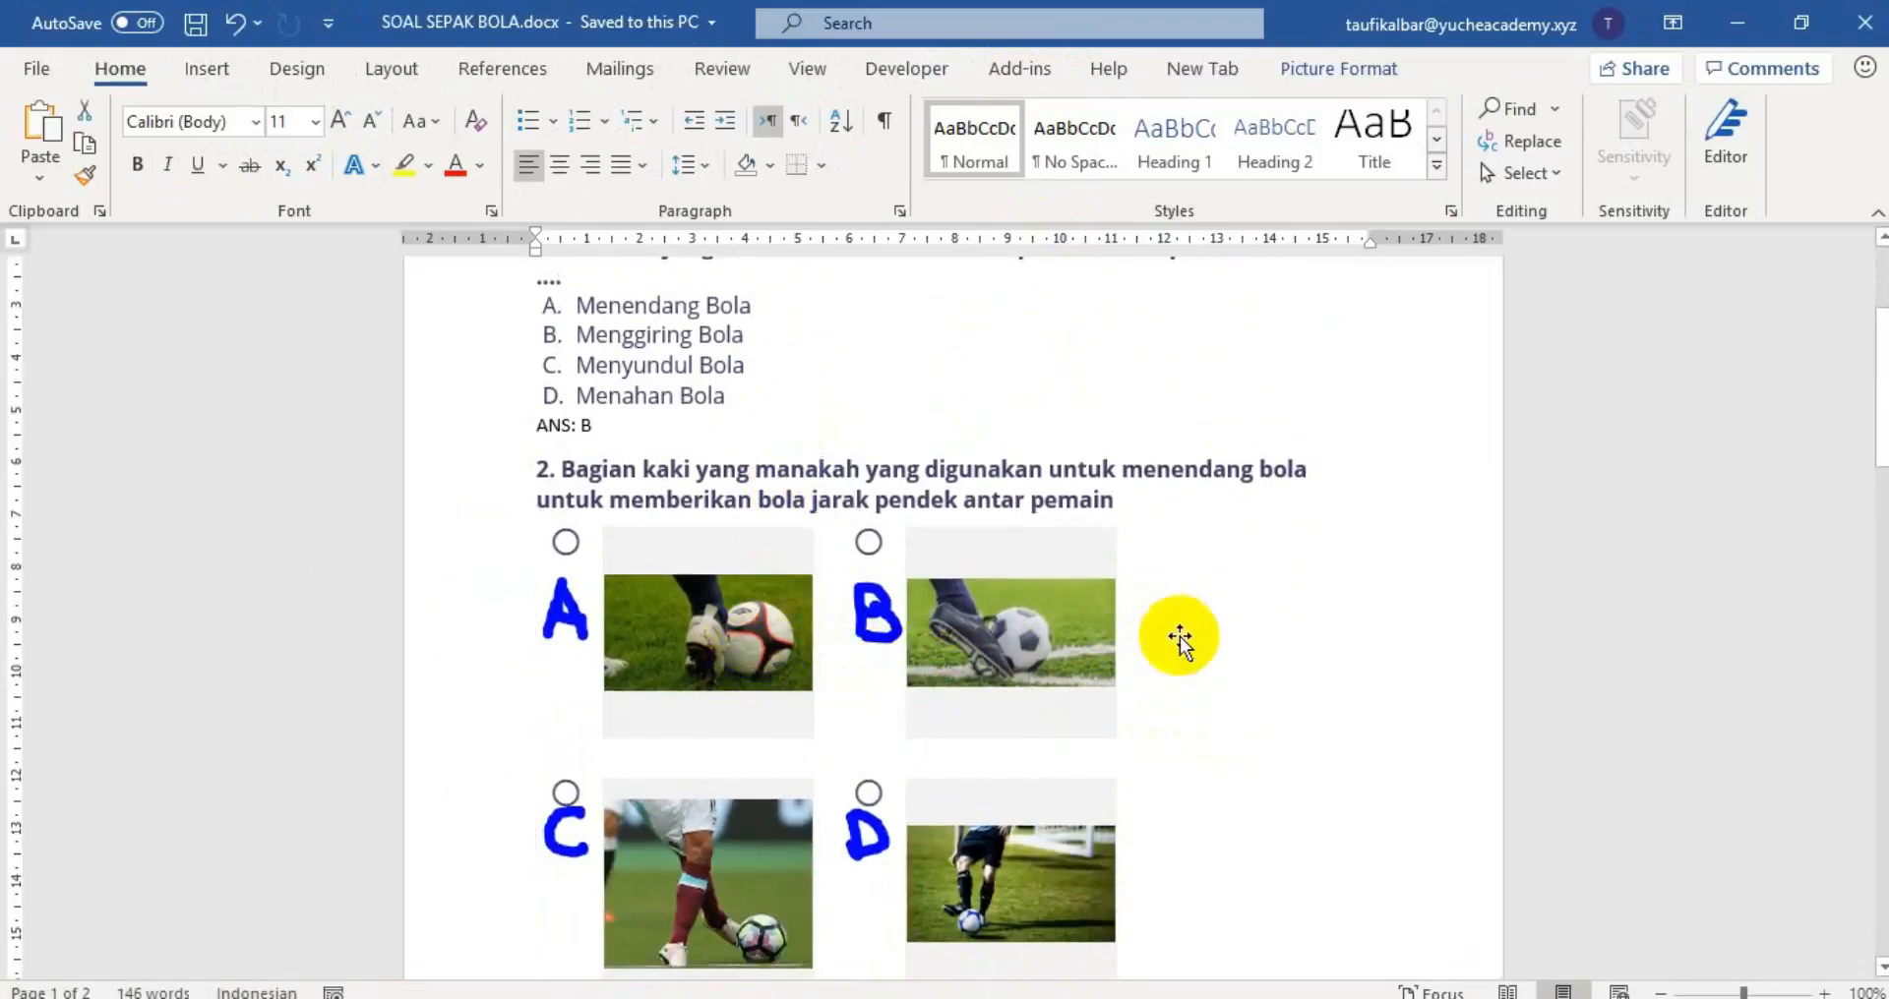
pyautogui.scroll(-12, 1184, 639)
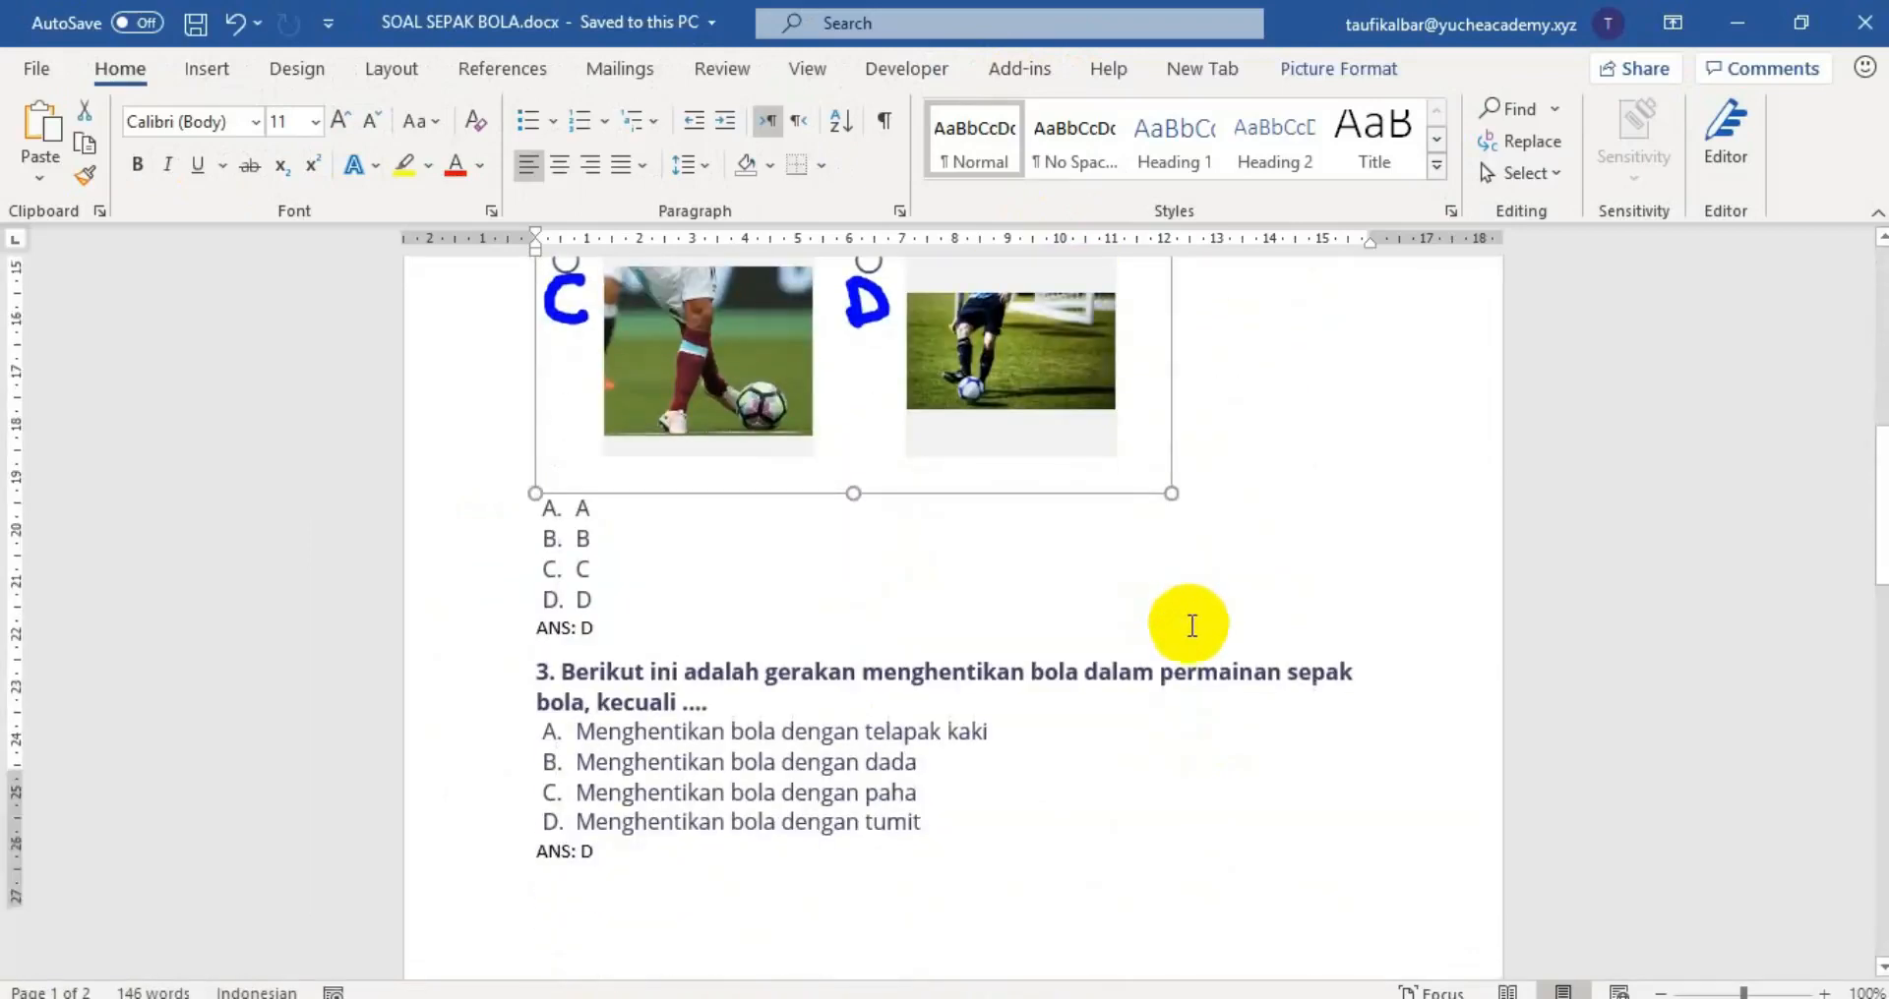
pyautogui.scroll(-15, 1188, 629)
pyautogui.scroll(-15, 1180, 641)
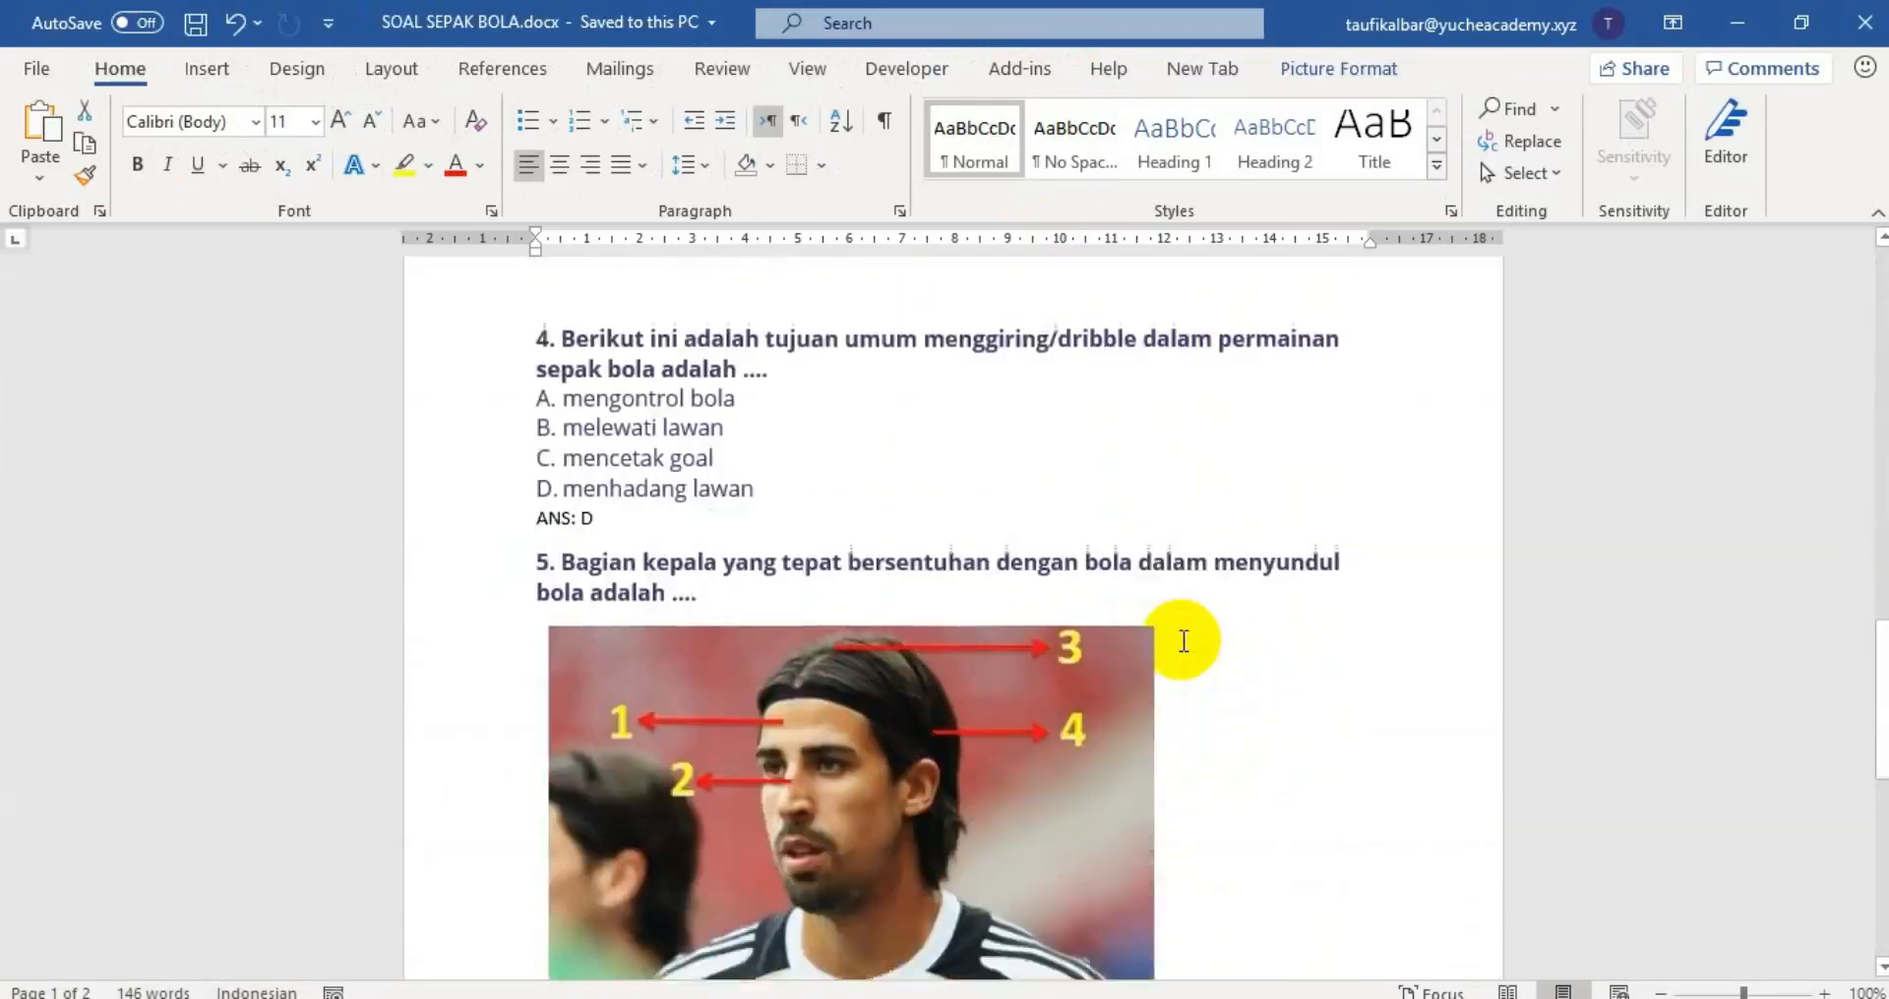
pyautogui.scroll(12, 1184, 635)
pyautogui.scroll(20, 1184, 632)
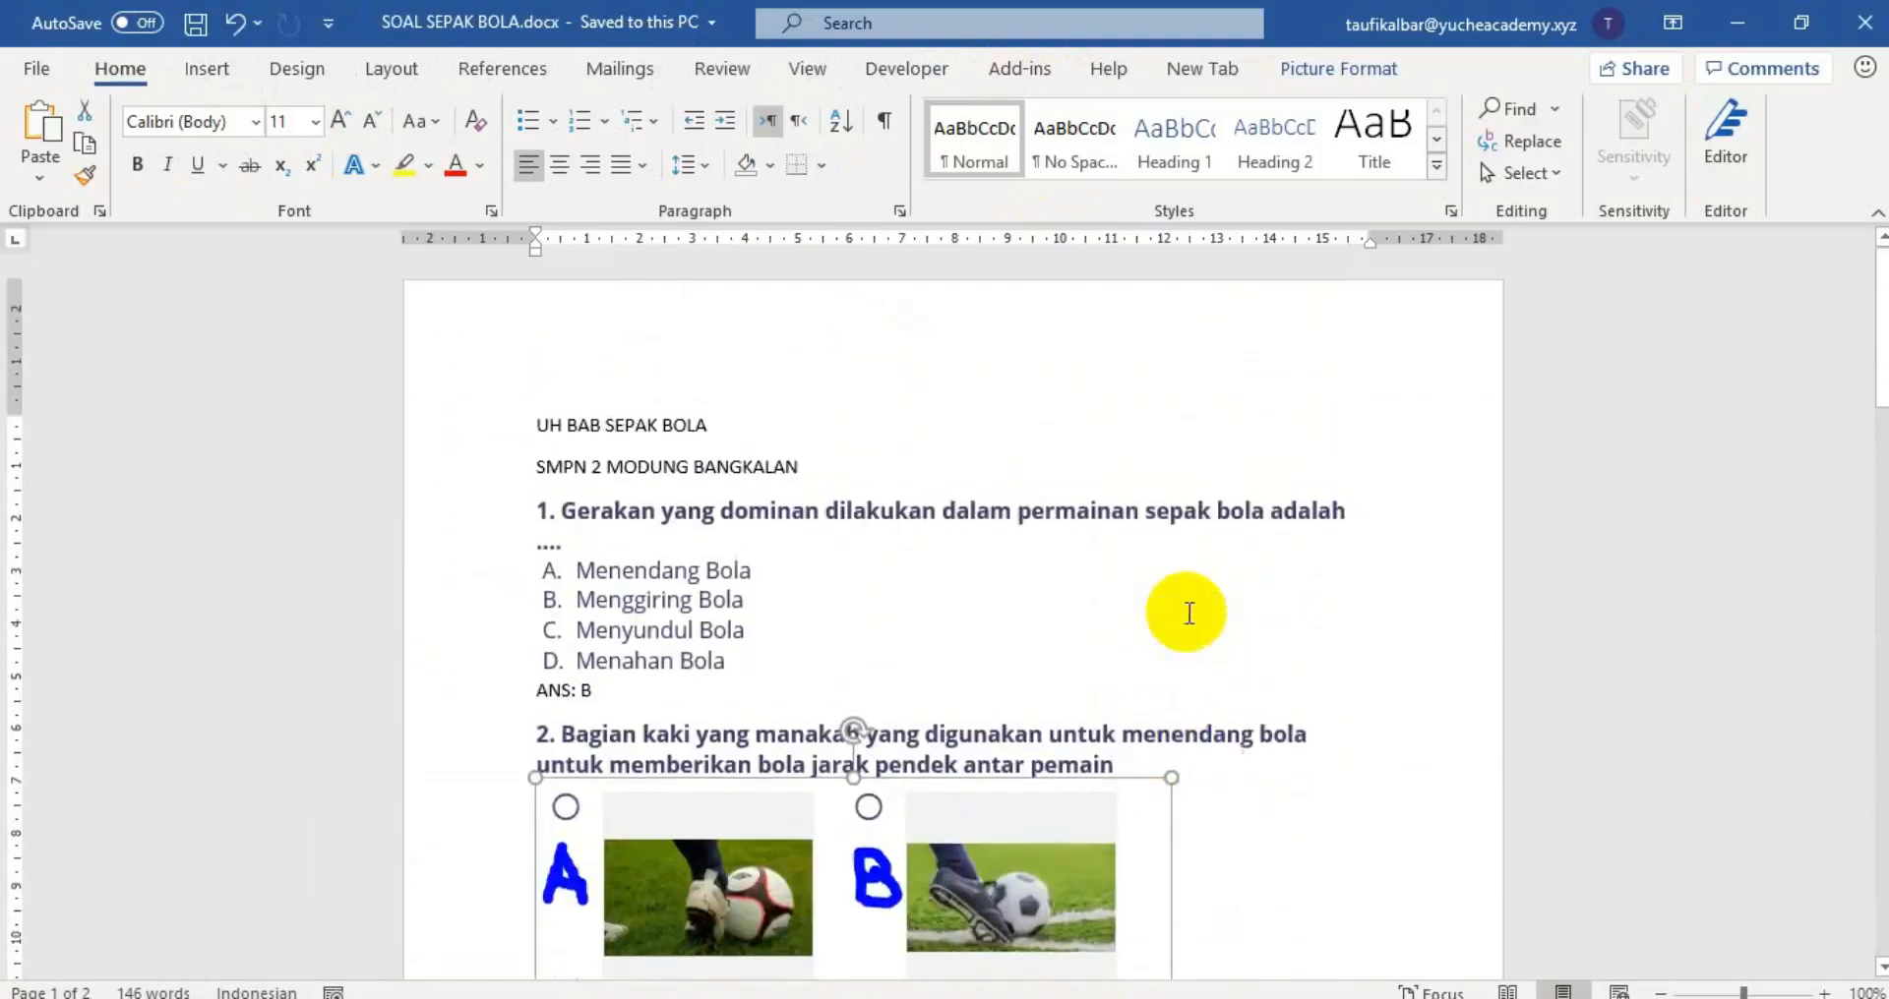
pyautogui.scroll(-1, 1171, 607)
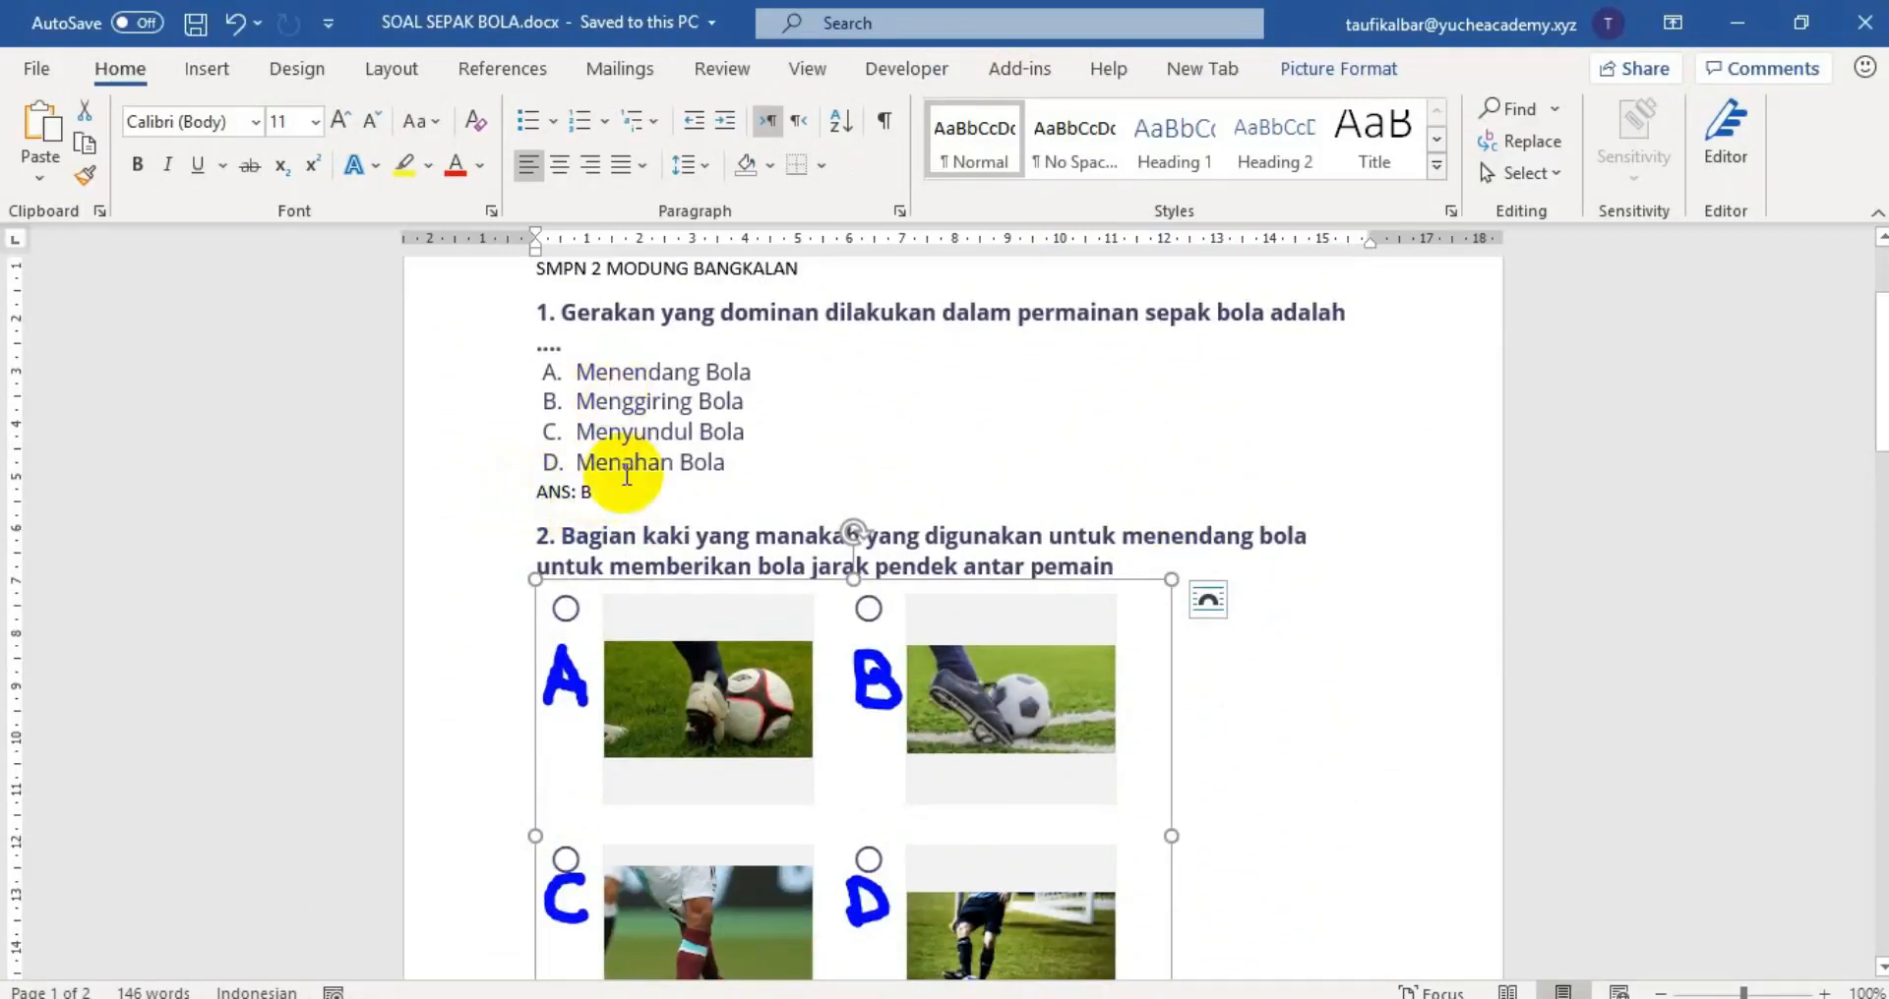
pyautogui.click(1081, 458)
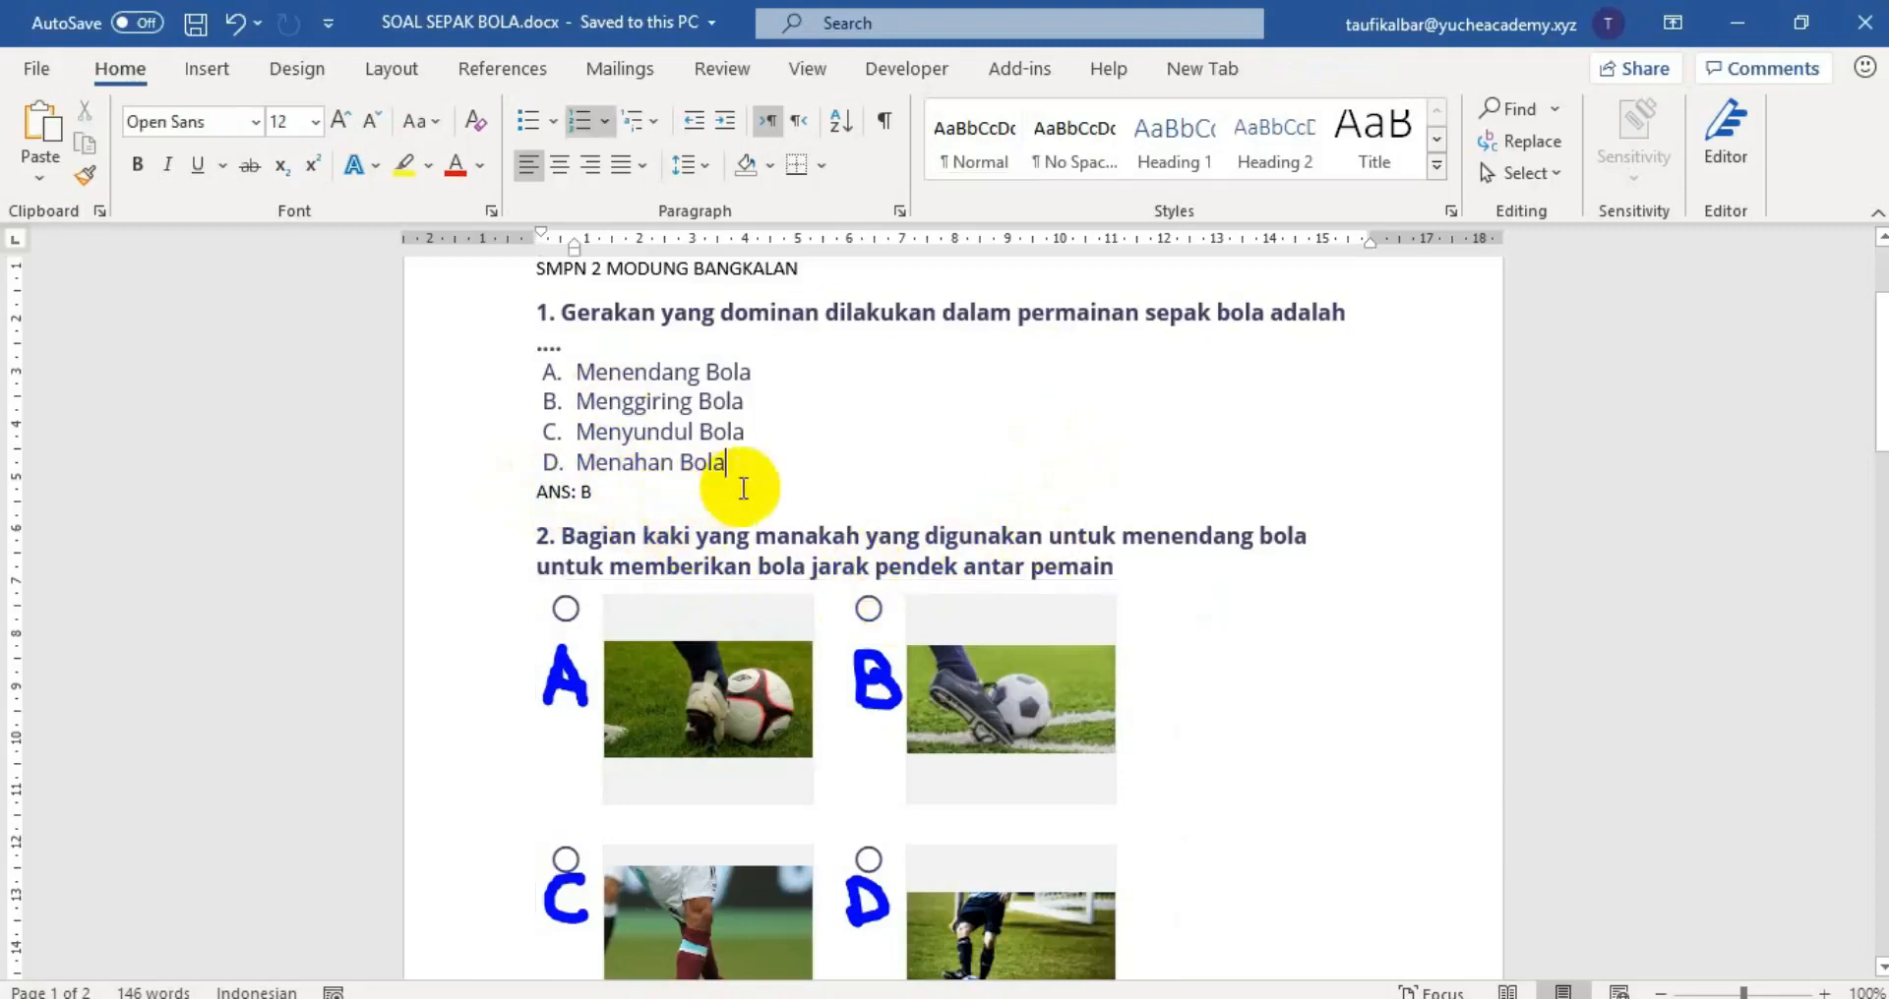
pyautogui.scroll(1, 915, 415)
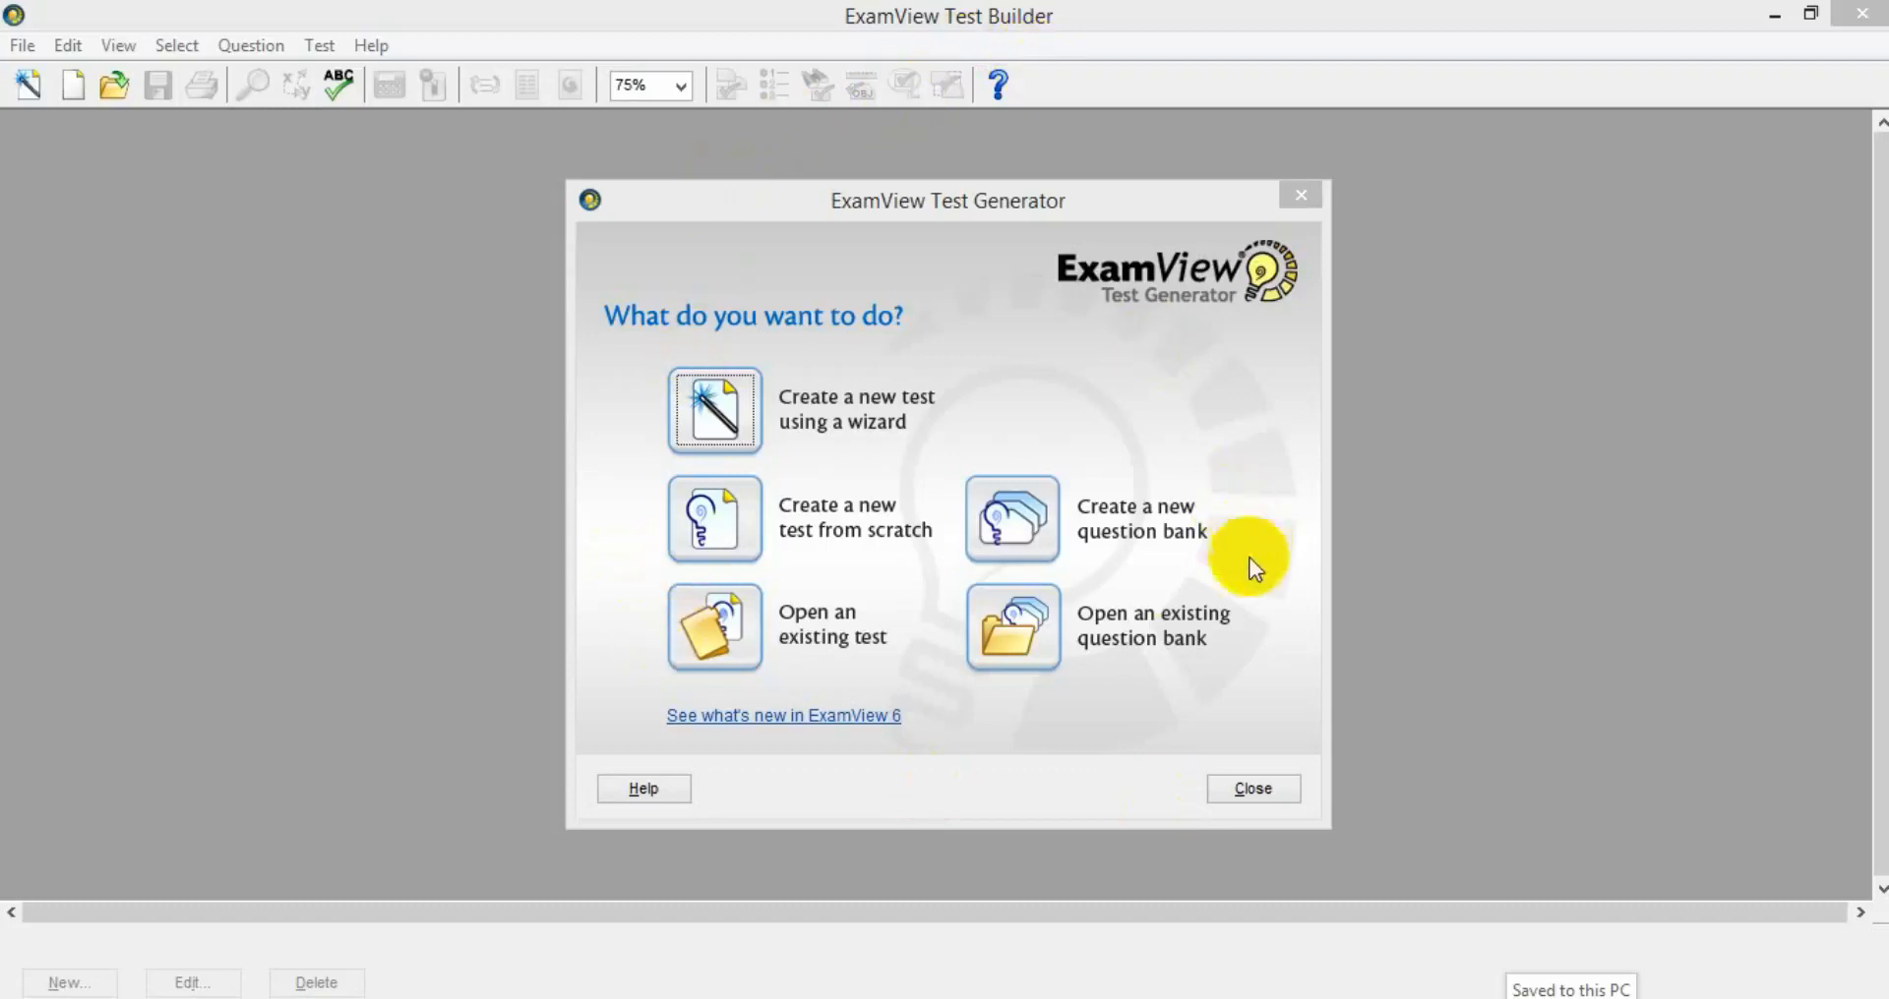
# Create a new question bank titled 'SOAL UH SEPAK BOLA'.
pyautogui.click(1023, 518)
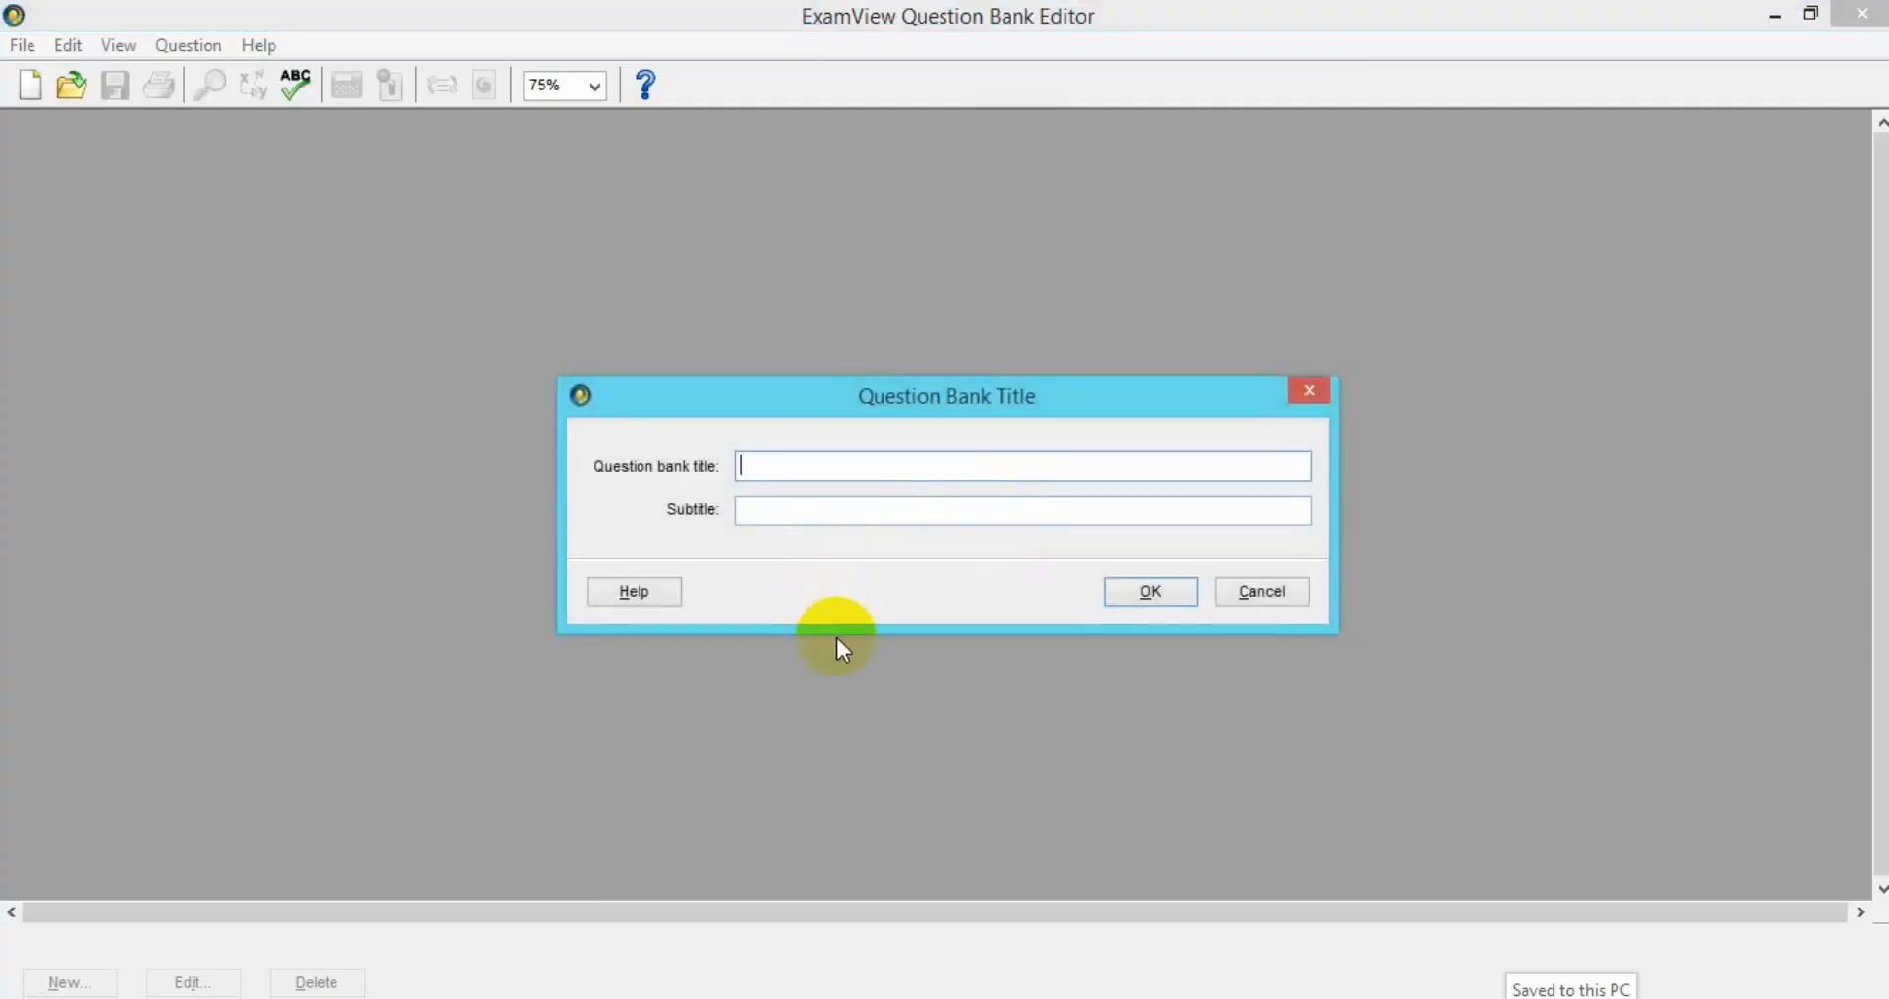
pyautogui.write('SOAL UH SEPAK BOLA')
pyautogui.click(1149, 593)
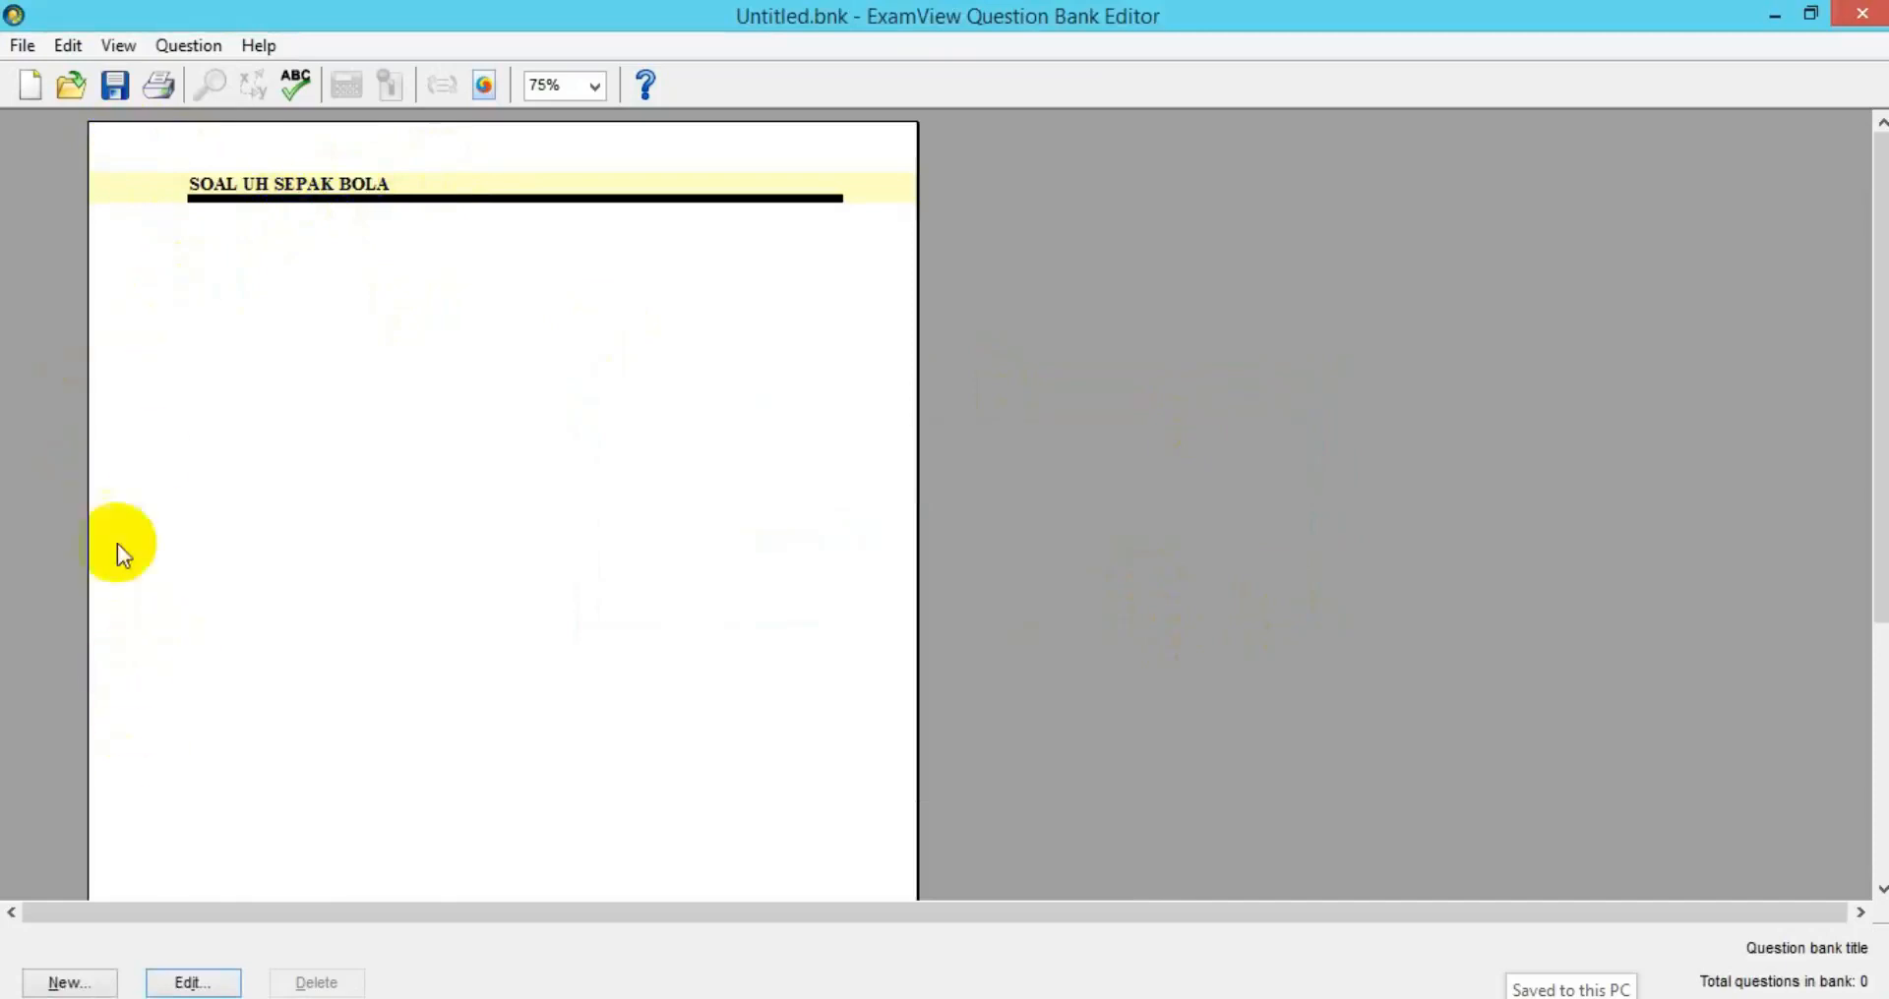
# Add a new Multiple Choice question to the bank.
pyautogui.click(67, 983)
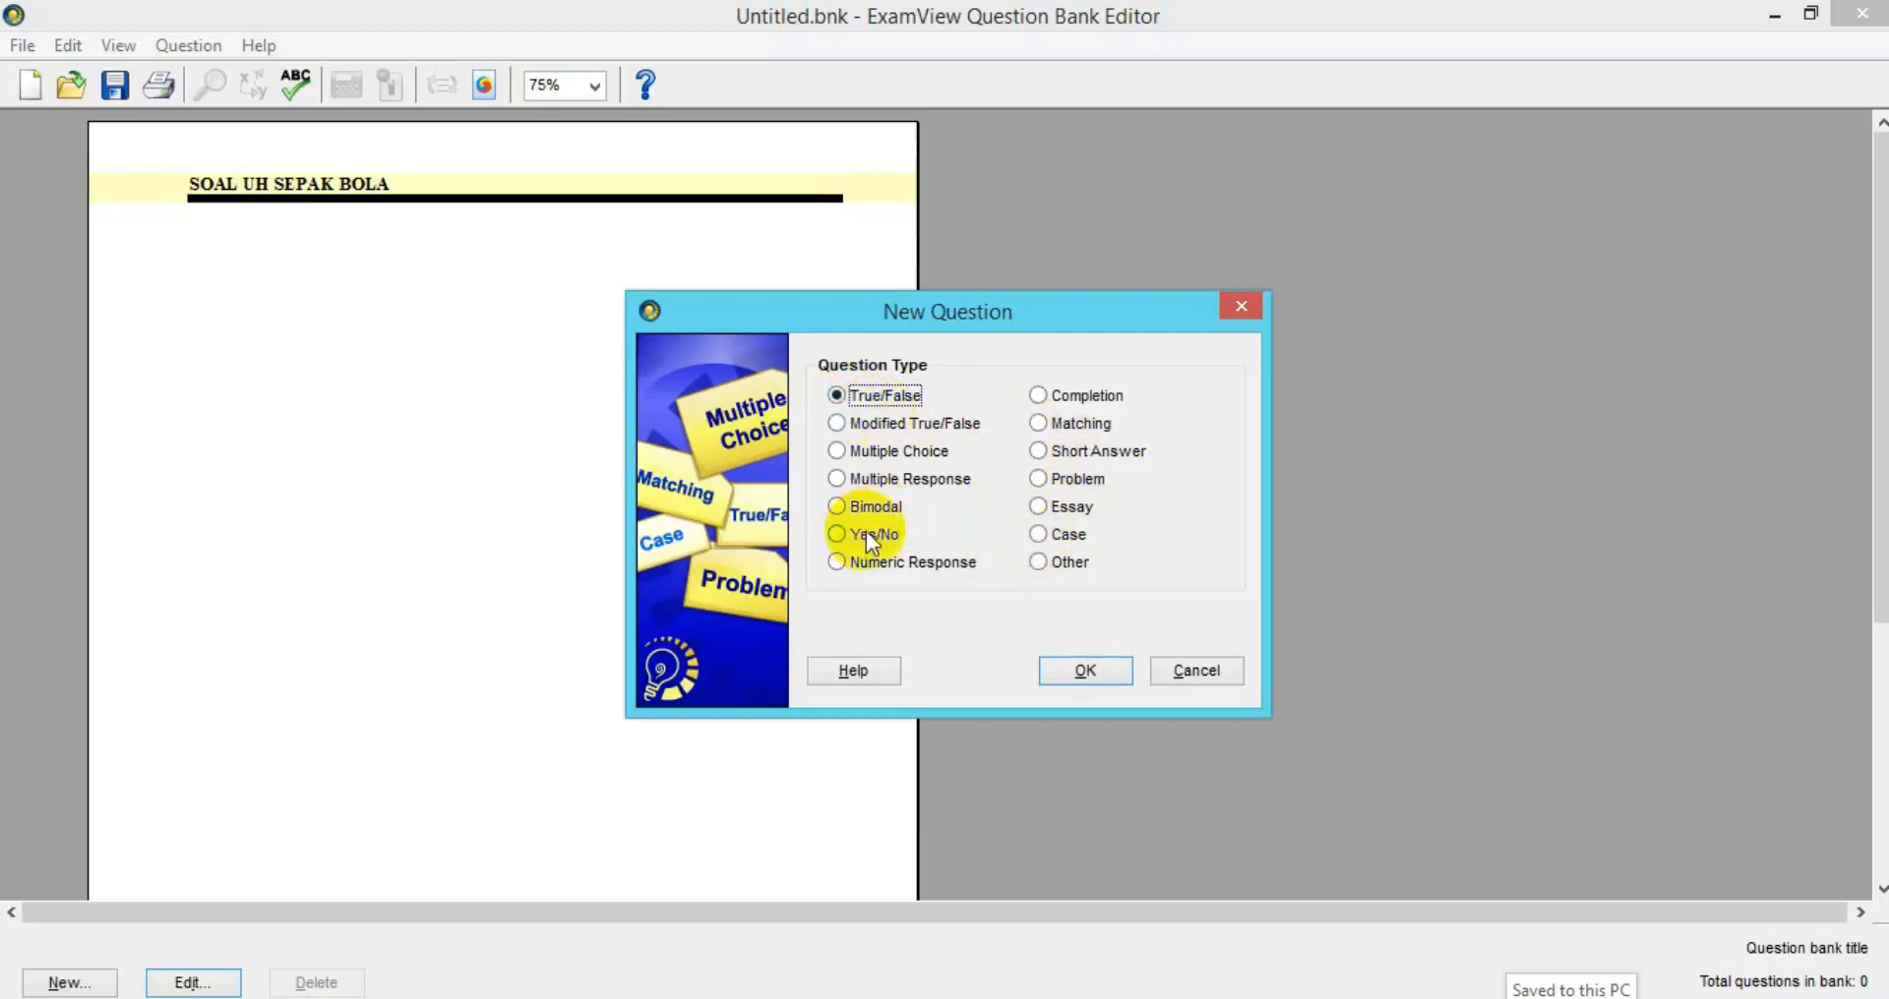
pyautogui.click(838, 452)
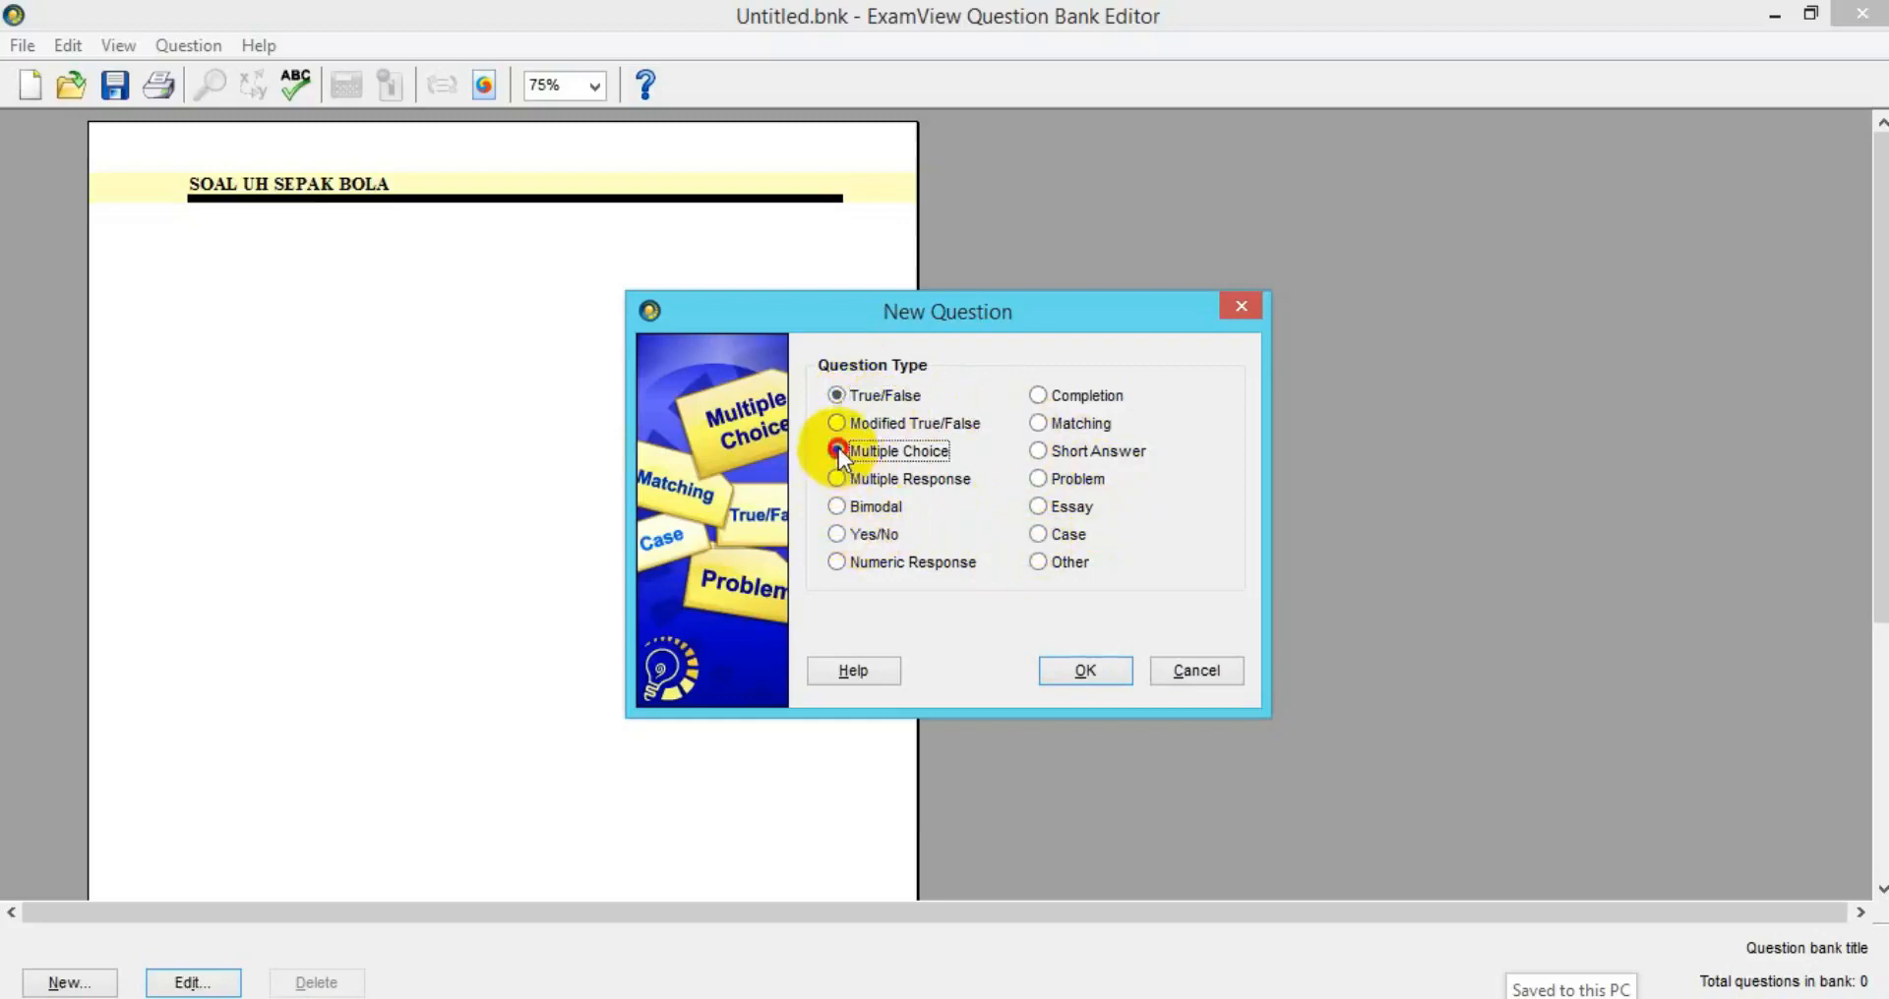
pyautogui.click(1078, 665)
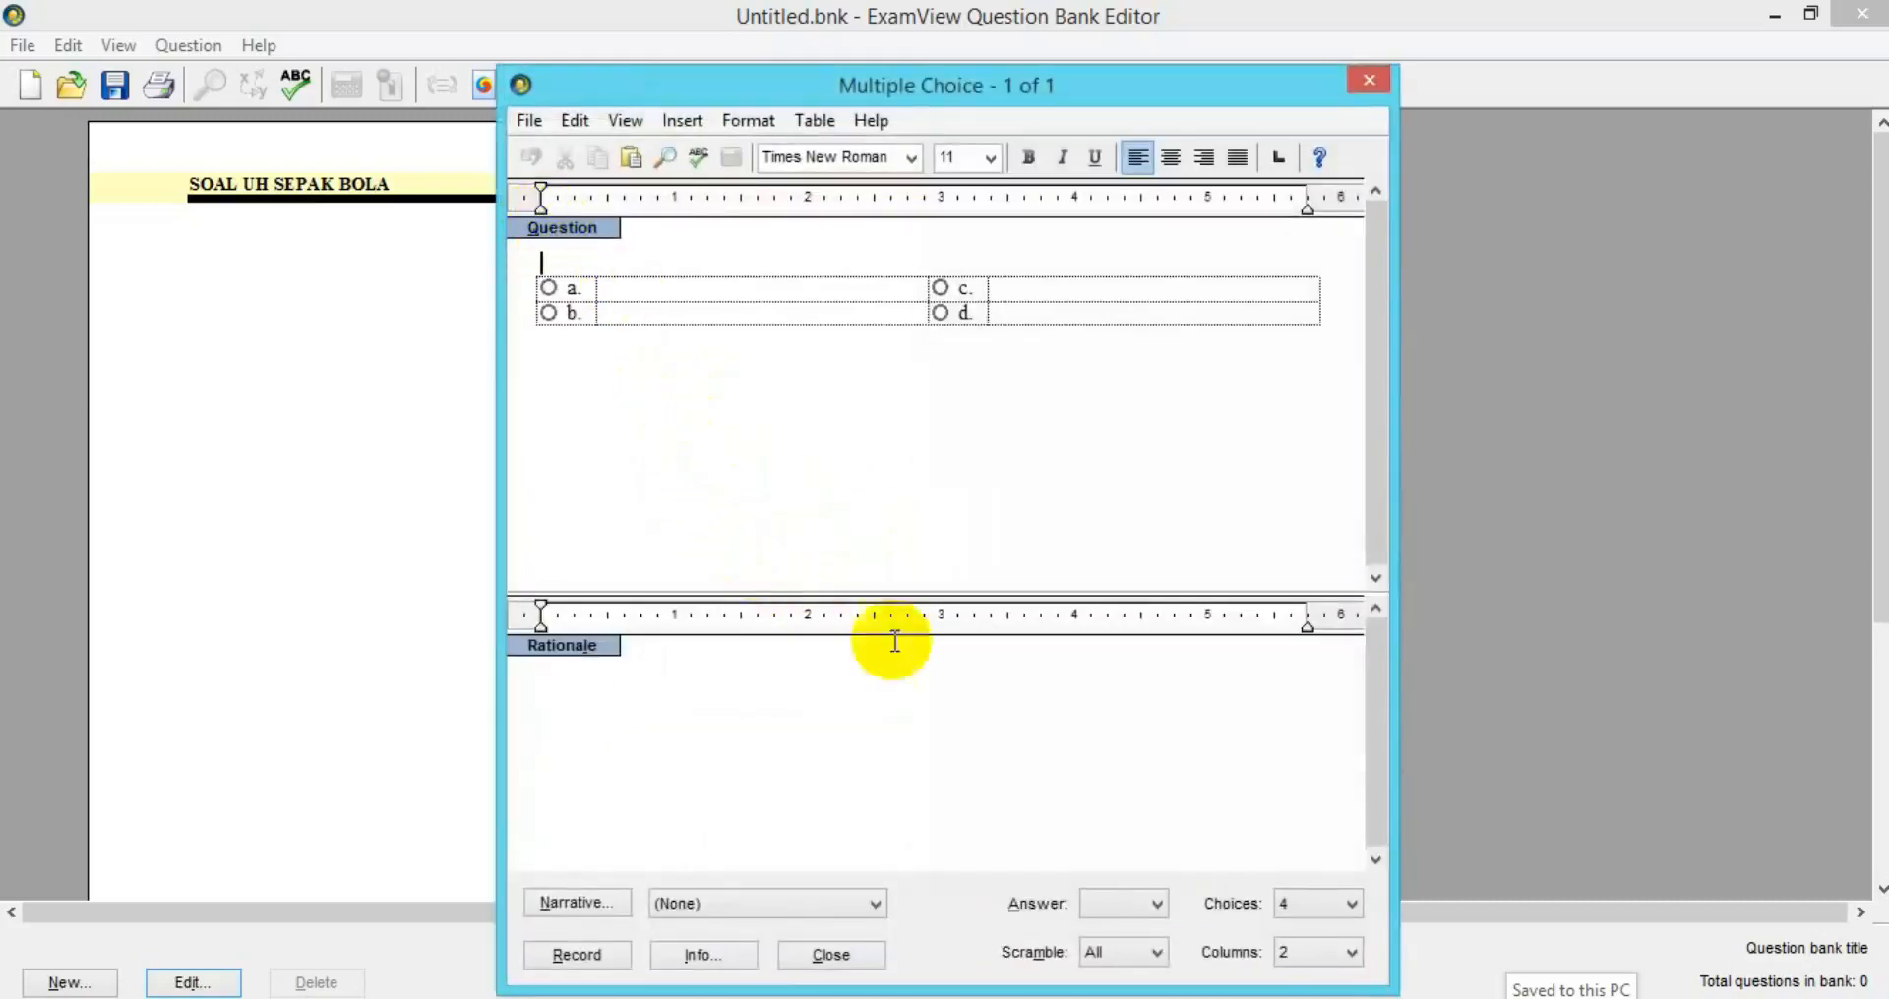
pyautogui.hotkey('alt', 'Tab')
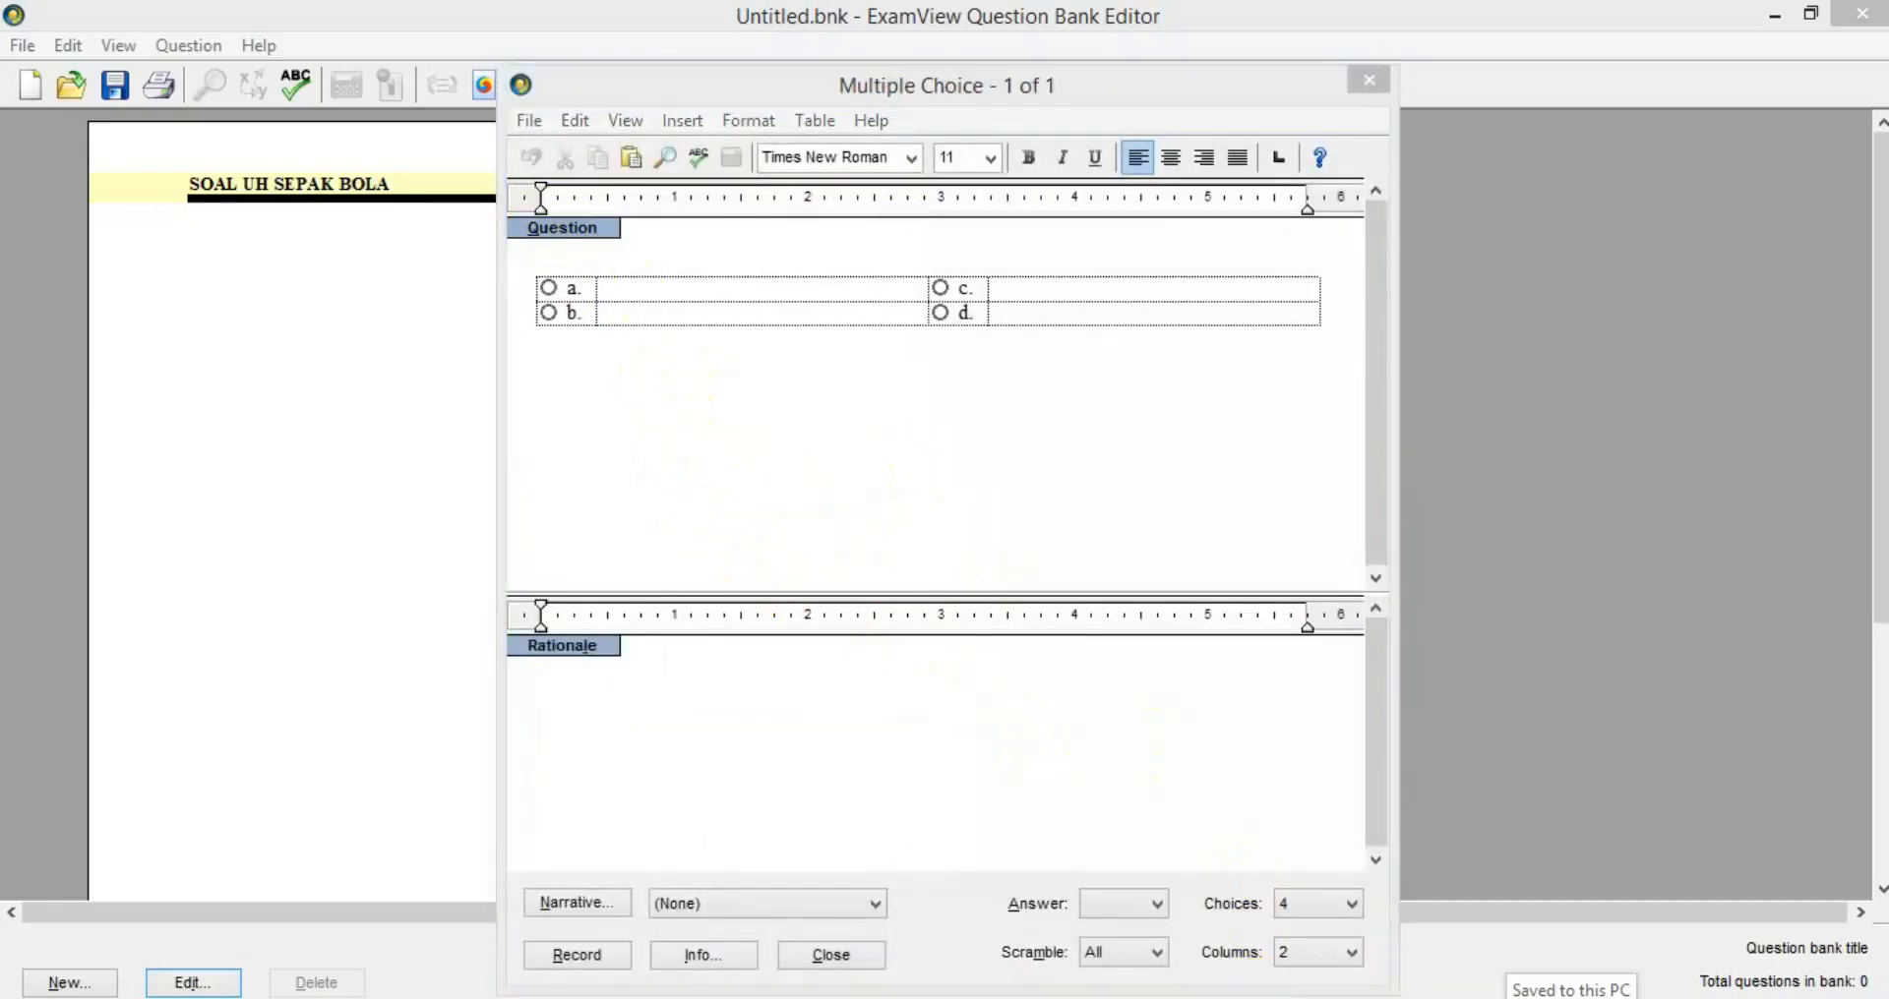
# Paste question 1 from Word into the Question pane and remove its leading number.
pyautogui.hotkey('alt', 'Tab')
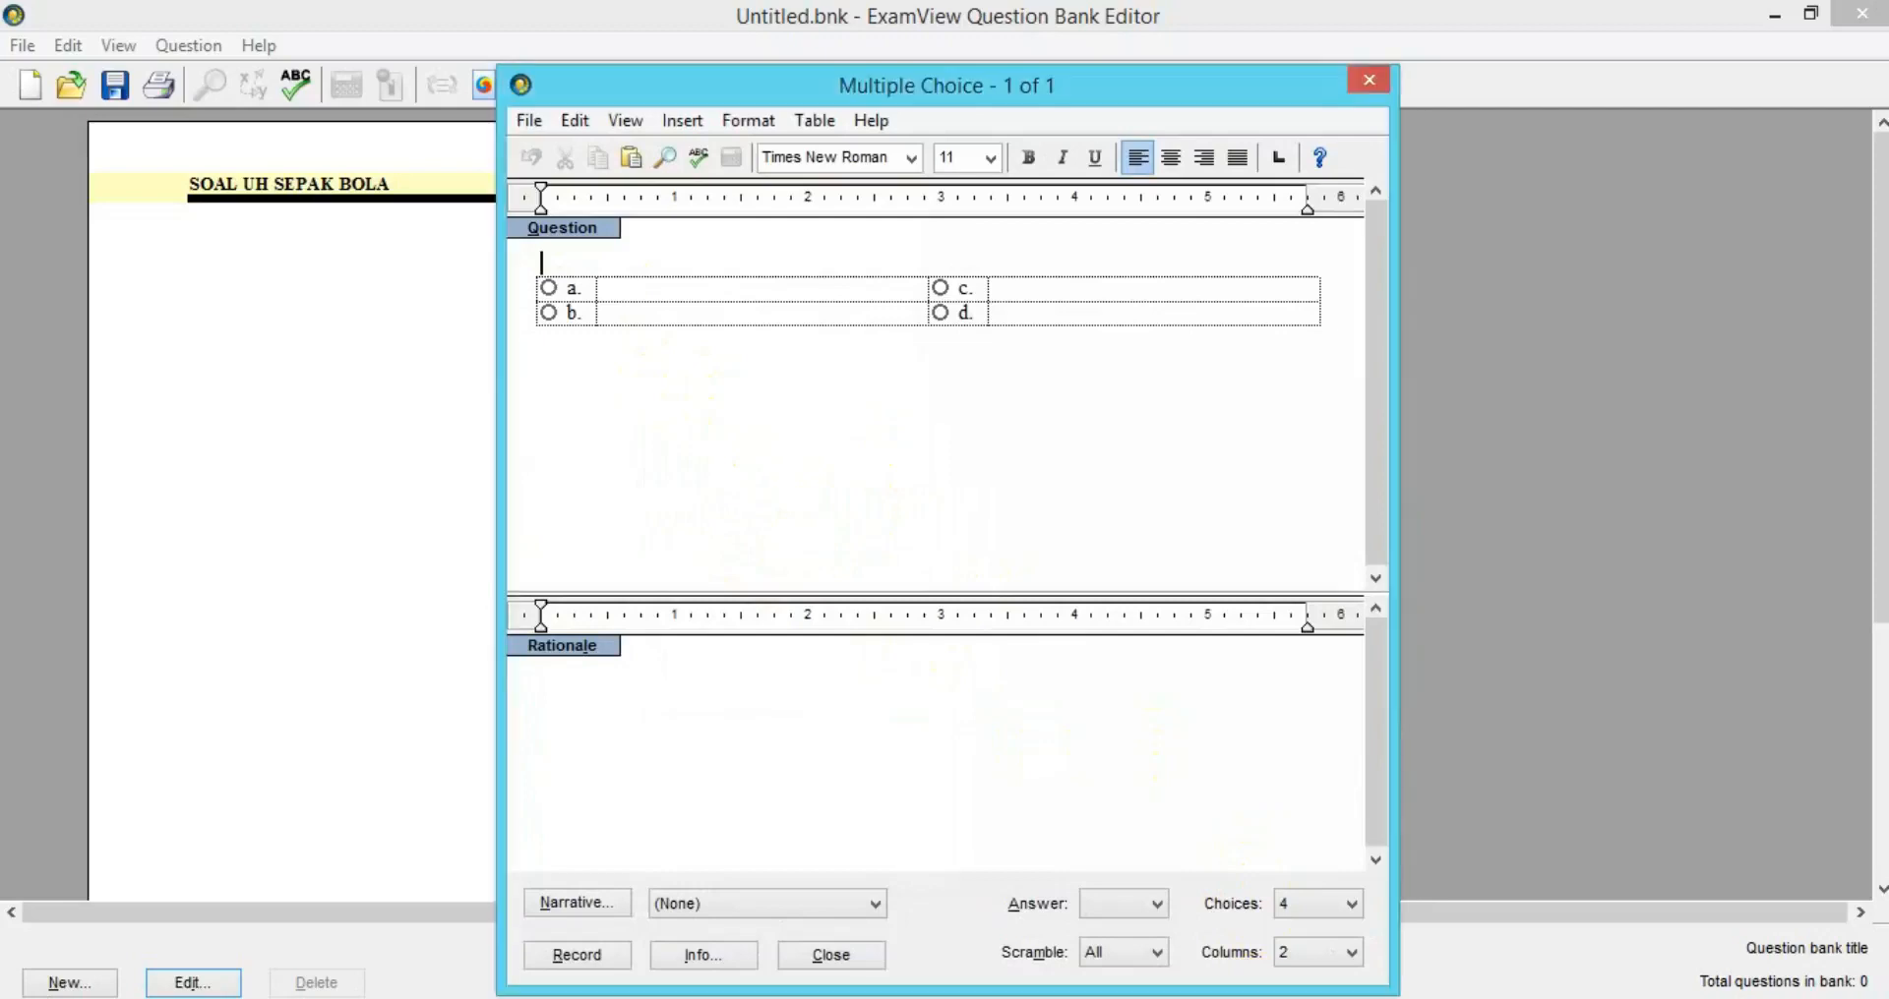
pyautogui.hotkey('alt', 'Tab')
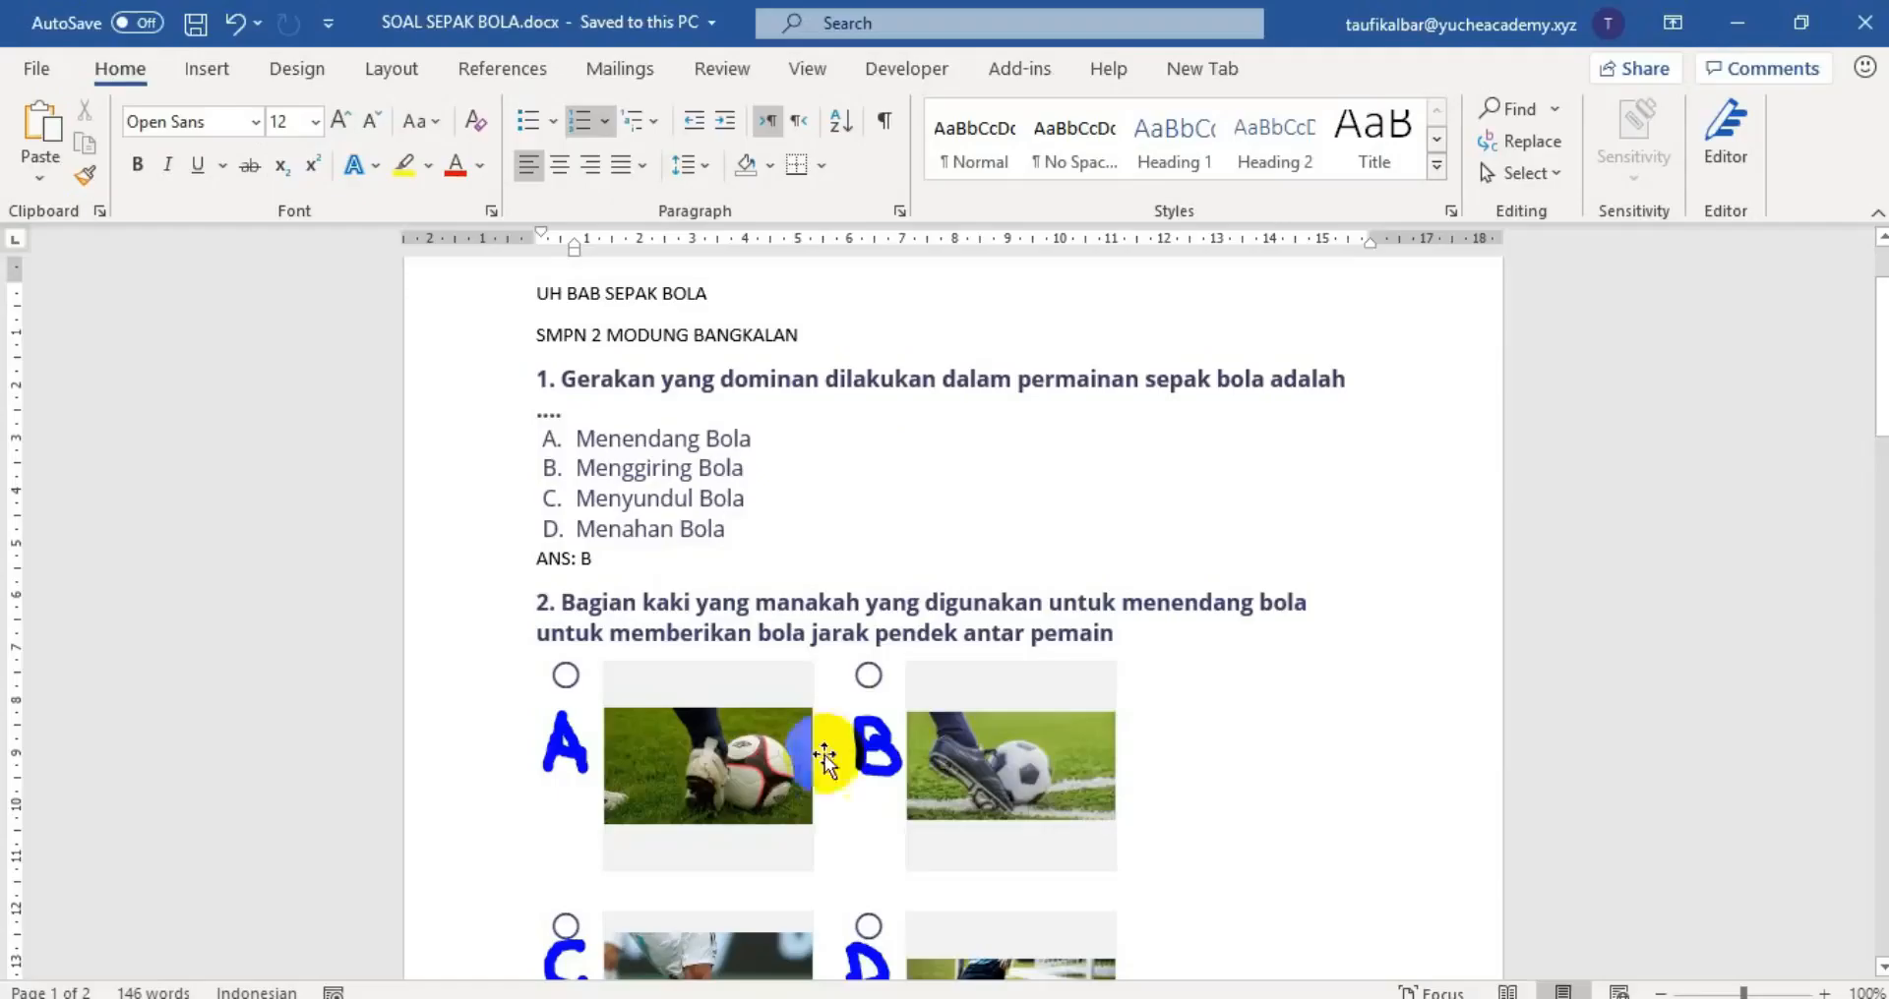
pyautogui.moveTo(541, 385); pyautogui.dragTo(728, 531)
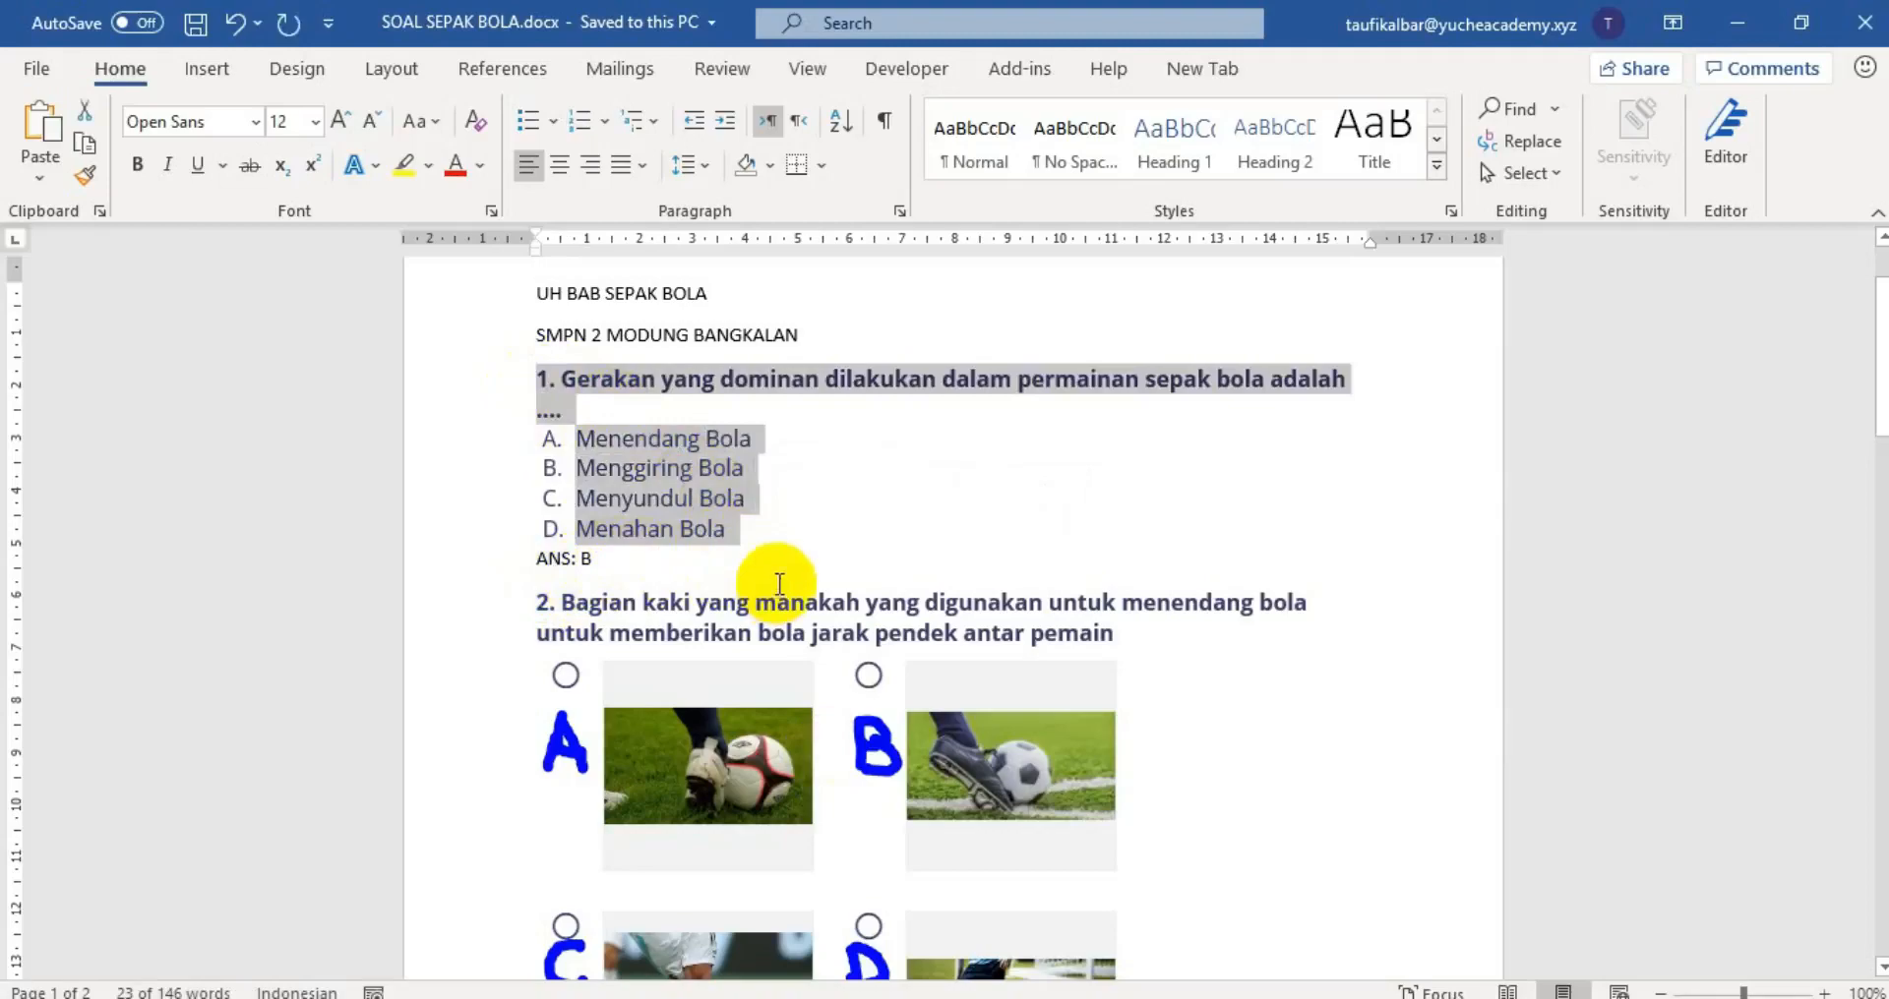
pyautogui.click(1352, 997)
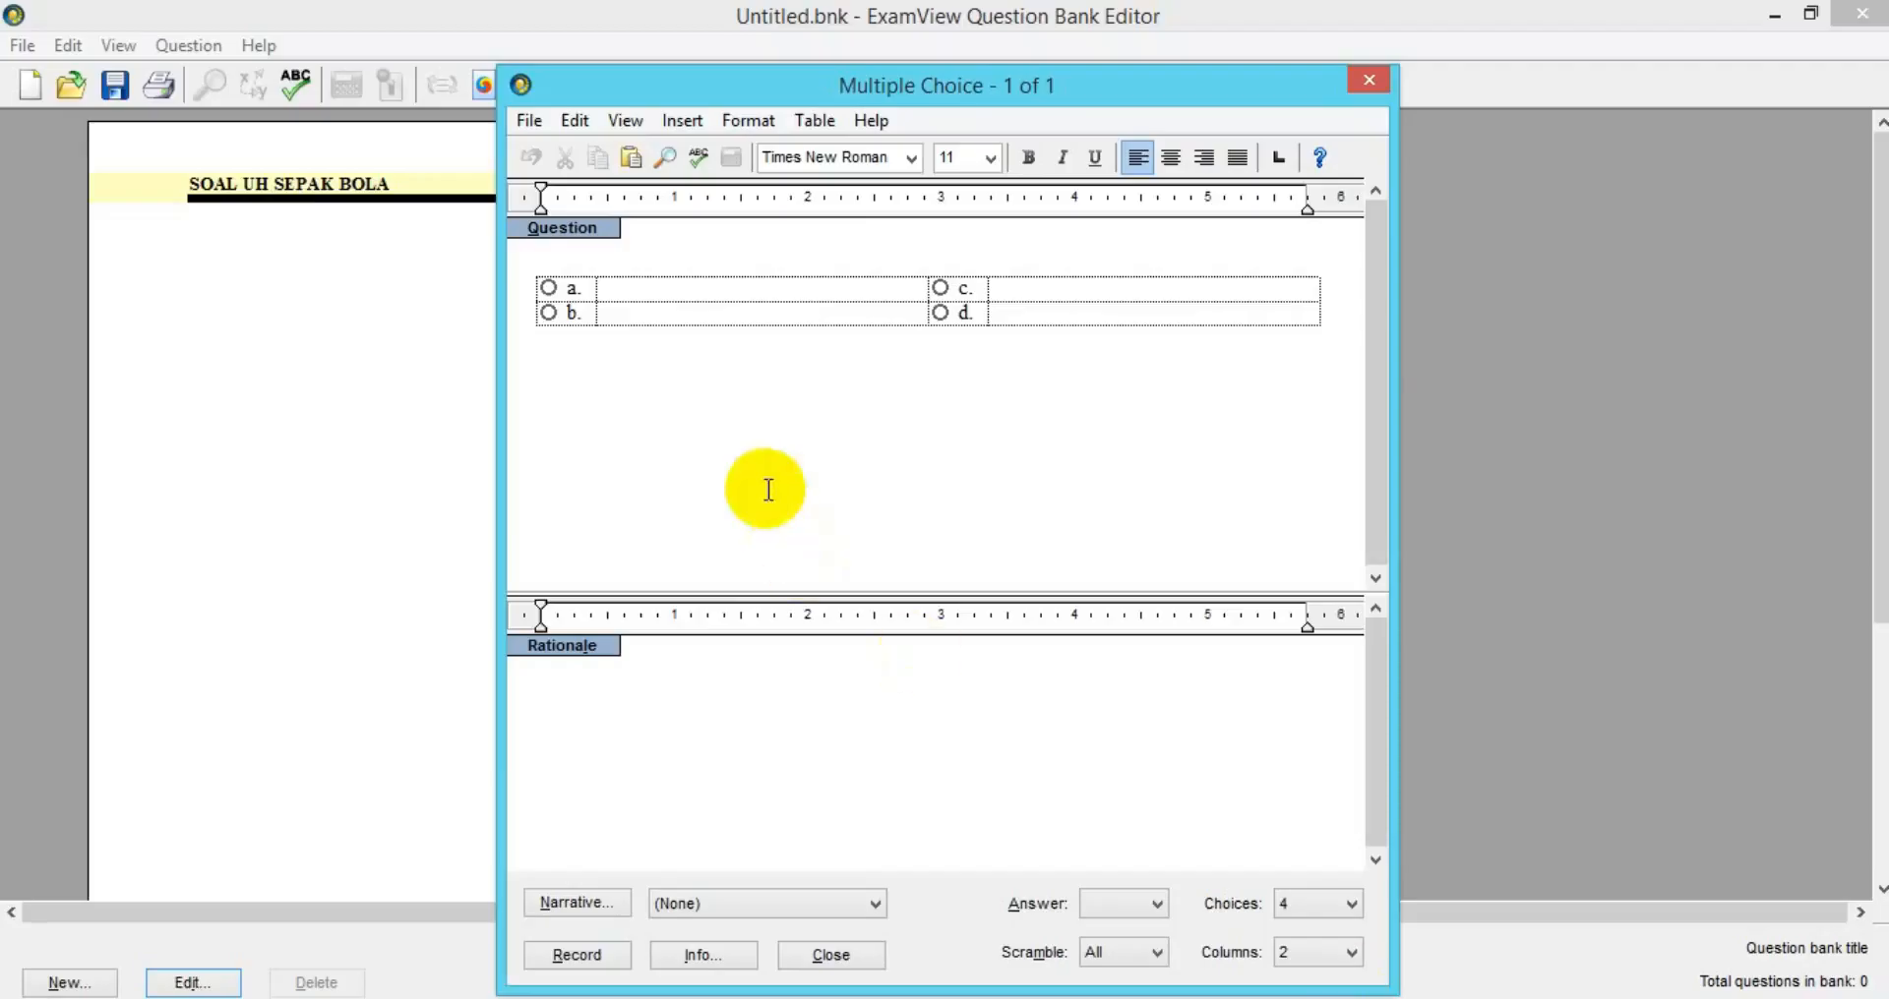
pyautogui.write('1. Gerakan yang dominan dilakukan dalam permainan sepak bola adalah .... A. Menendang Bola B. Menggiring Bola C. Menyundul Bola D. Menahan Bola')
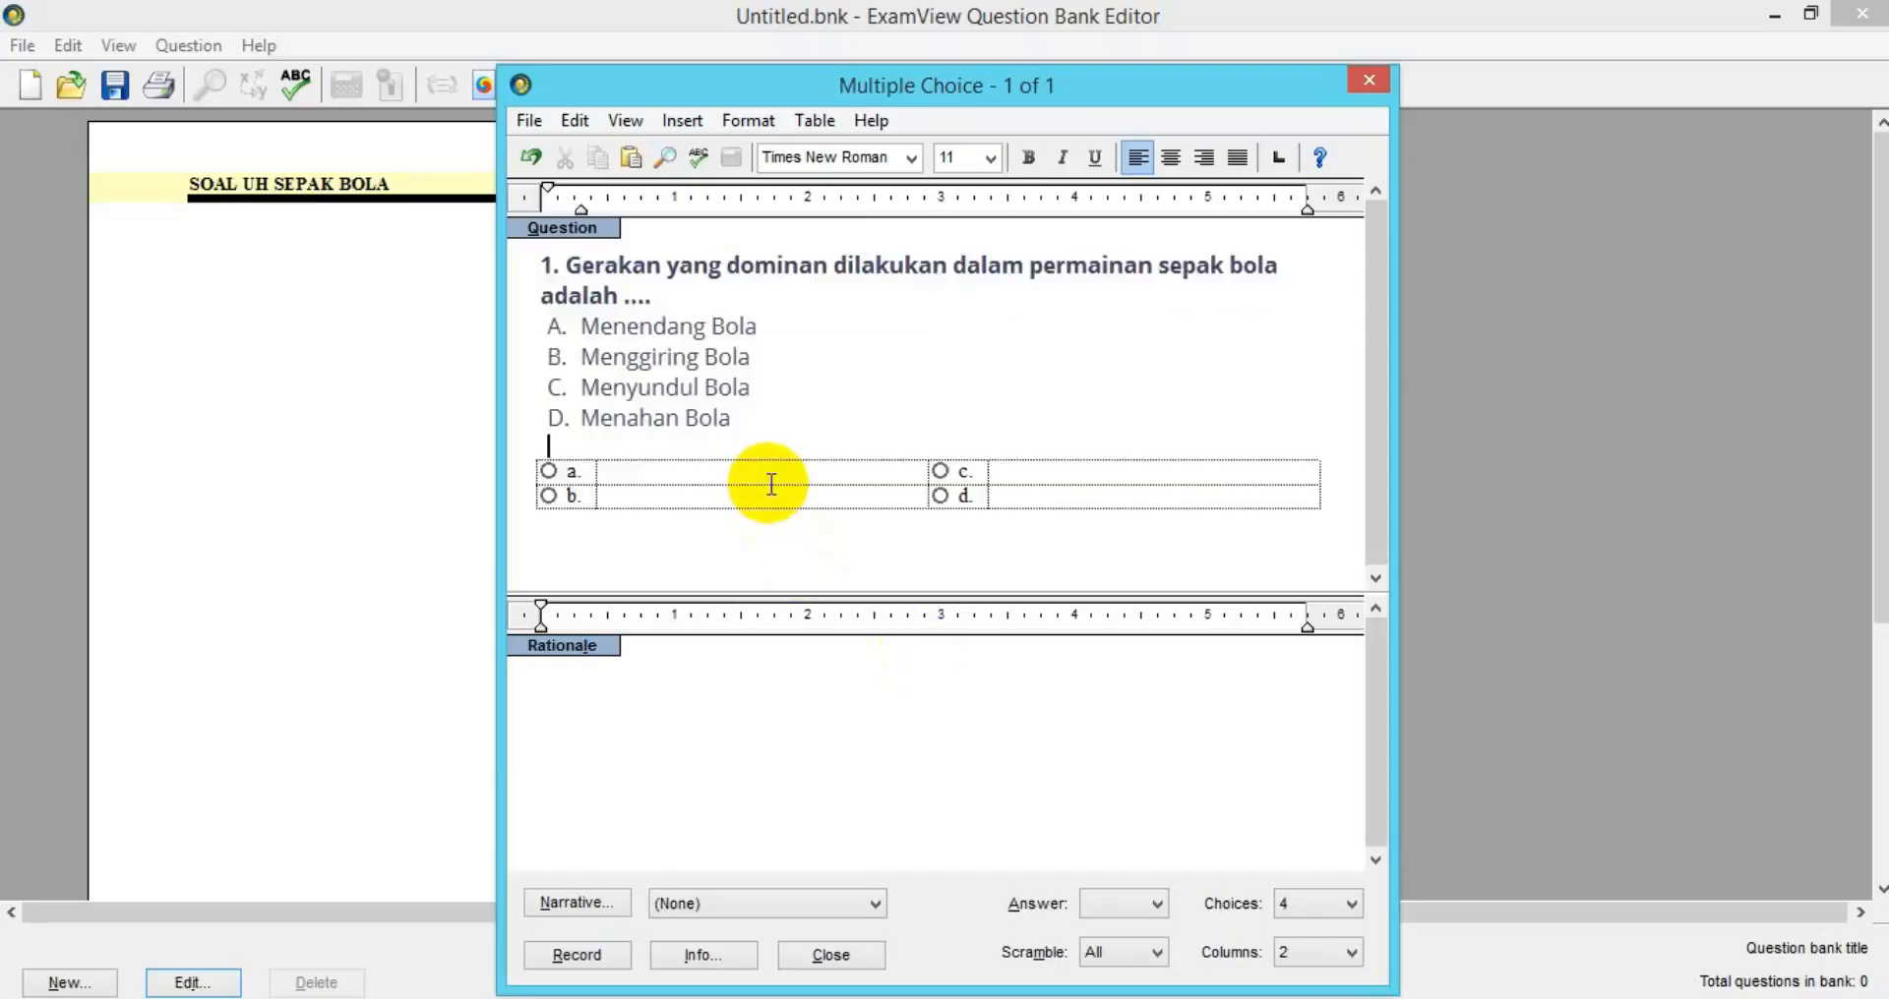
pyautogui.click(557, 266)
pyautogui.press('Delete')
pyautogui.press('BackSpace')
pyautogui.press('BackSpace')
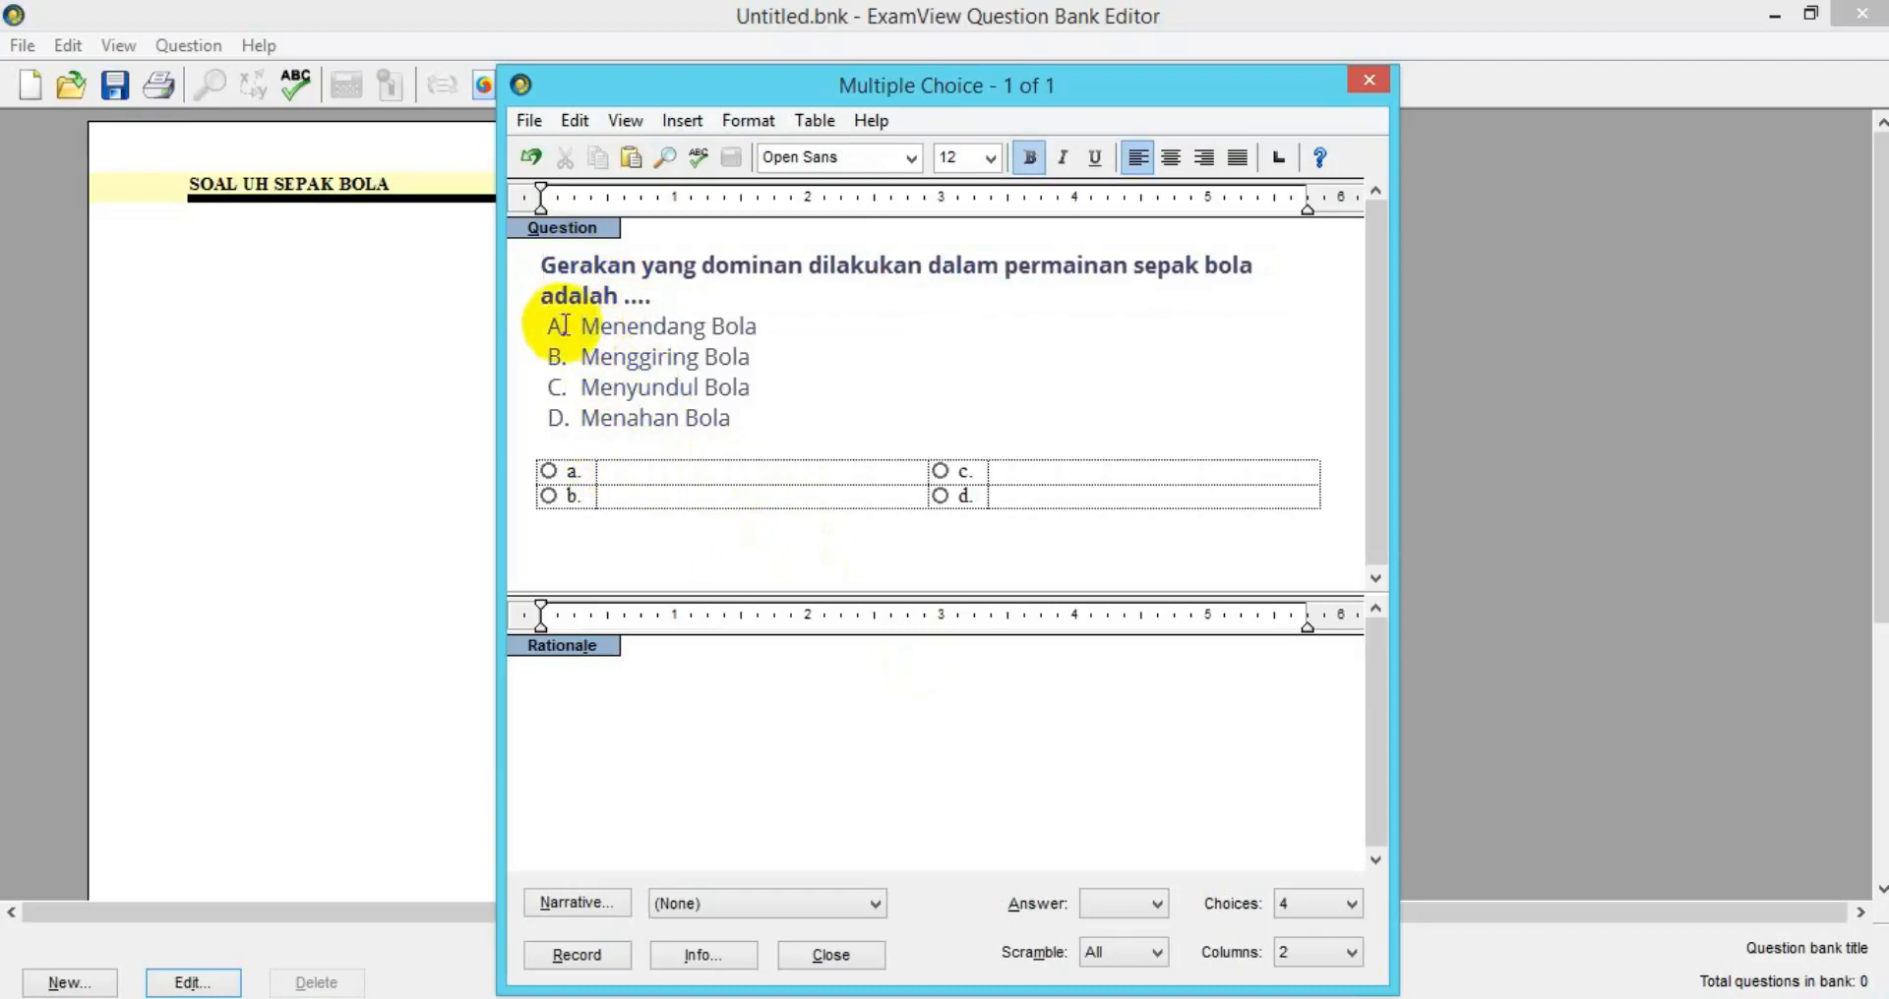
# Move choices like Menendang Bola and Menggiring Bola into cells a–d and delete leftover labels.
pyautogui.moveTo(581, 326); pyautogui.dragTo(753, 339)
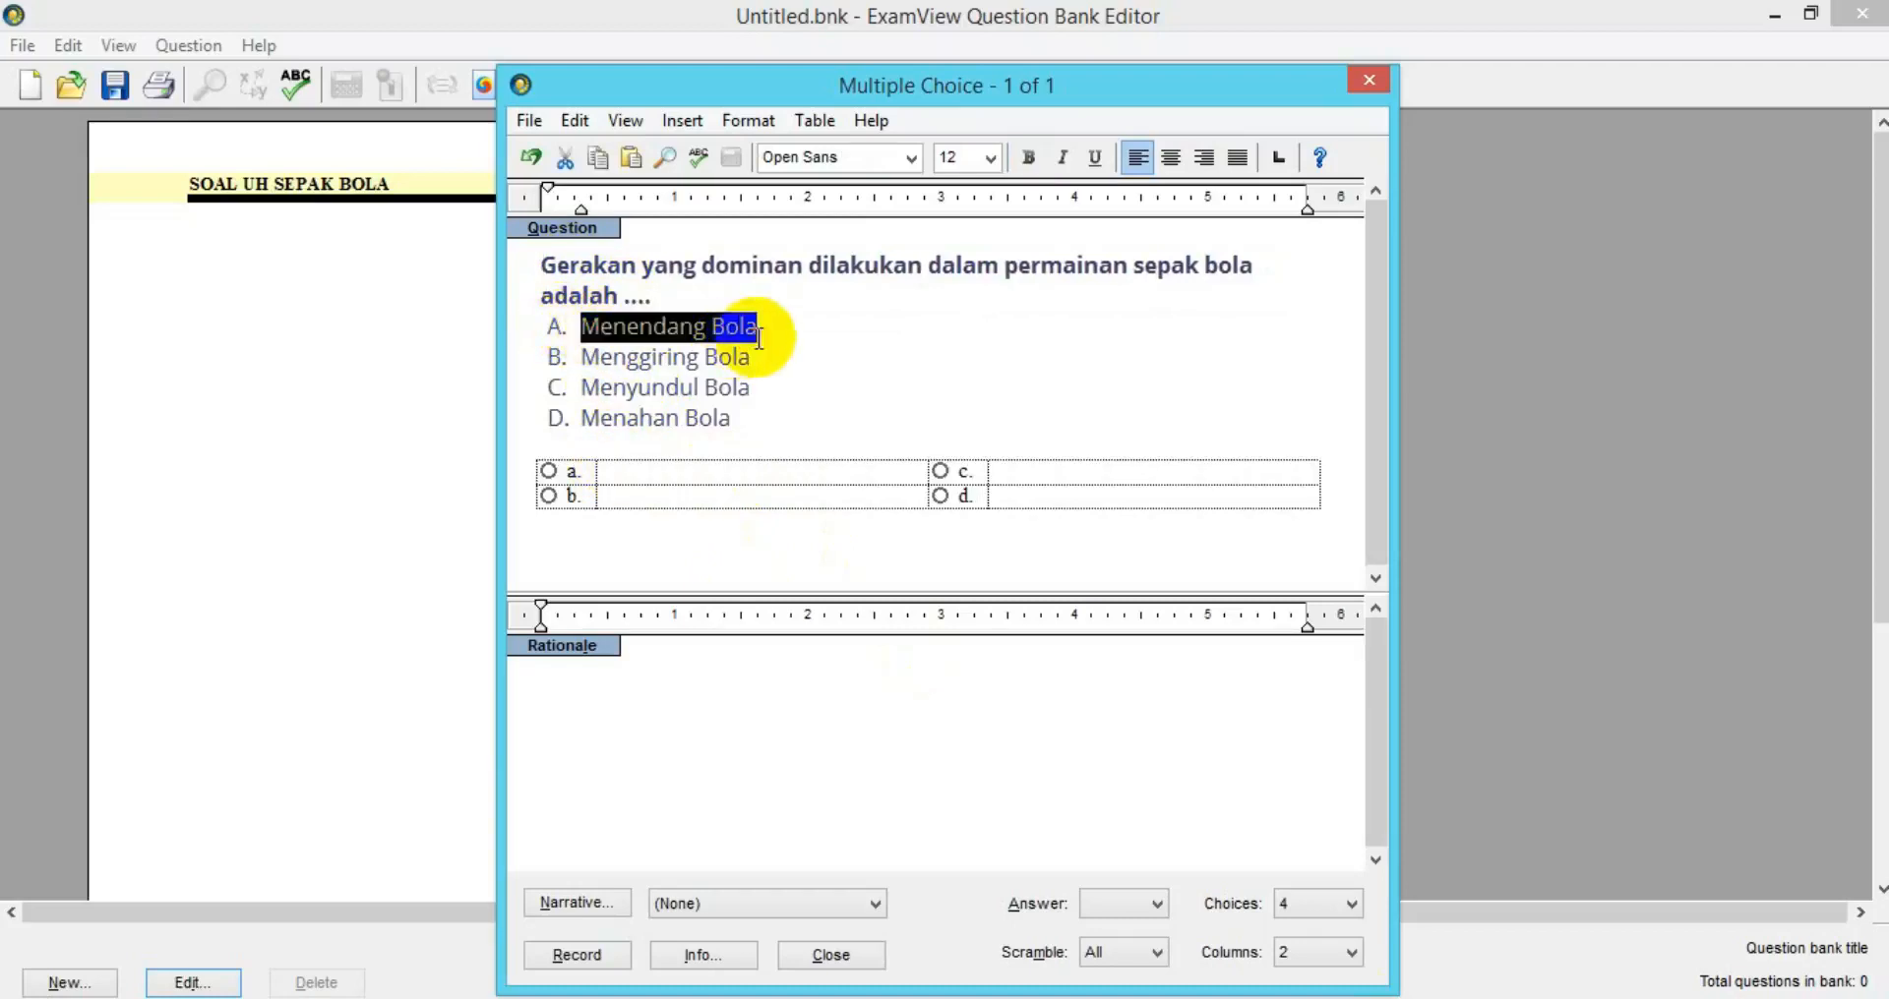
pyautogui.hotkey('ctrl', 'x')
pyautogui.click(698, 469)
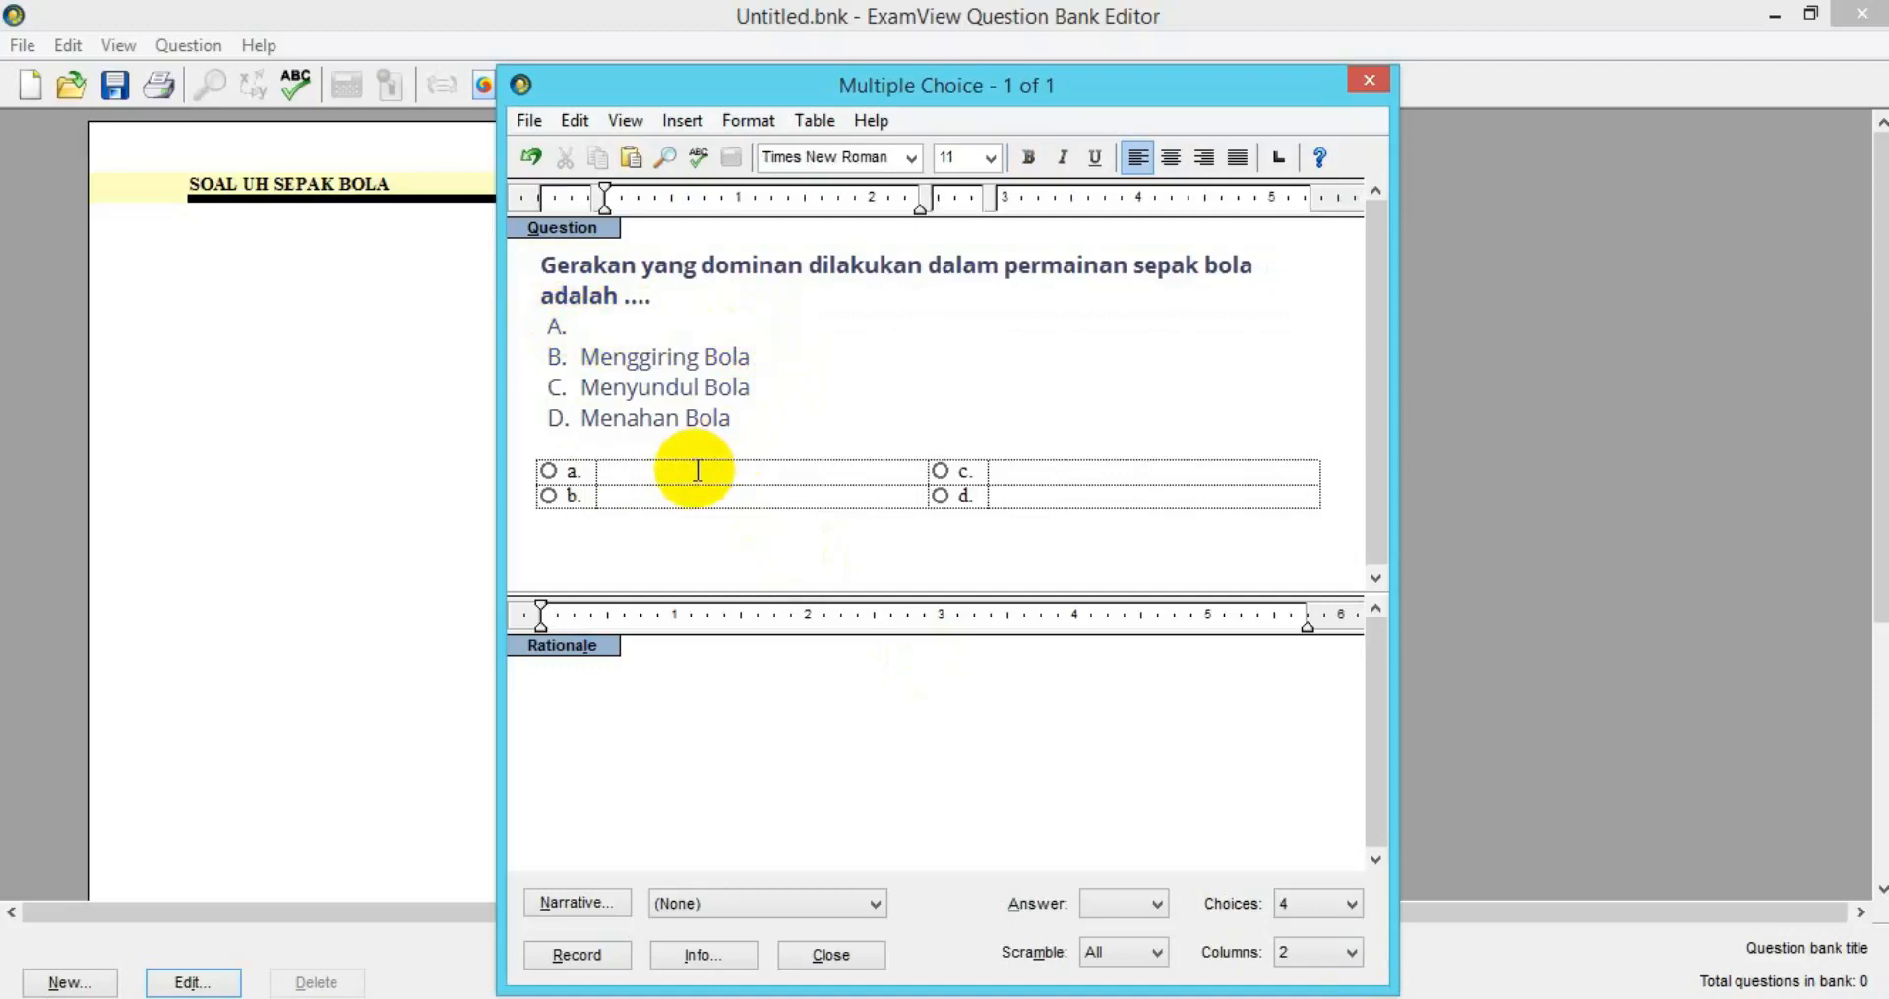
pyautogui.hotkey('ctrl', 'v')
pyautogui.moveTo(580, 357); pyautogui.dragTo(752, 351)
pyautogui.hotkey('ctrl', 'x')
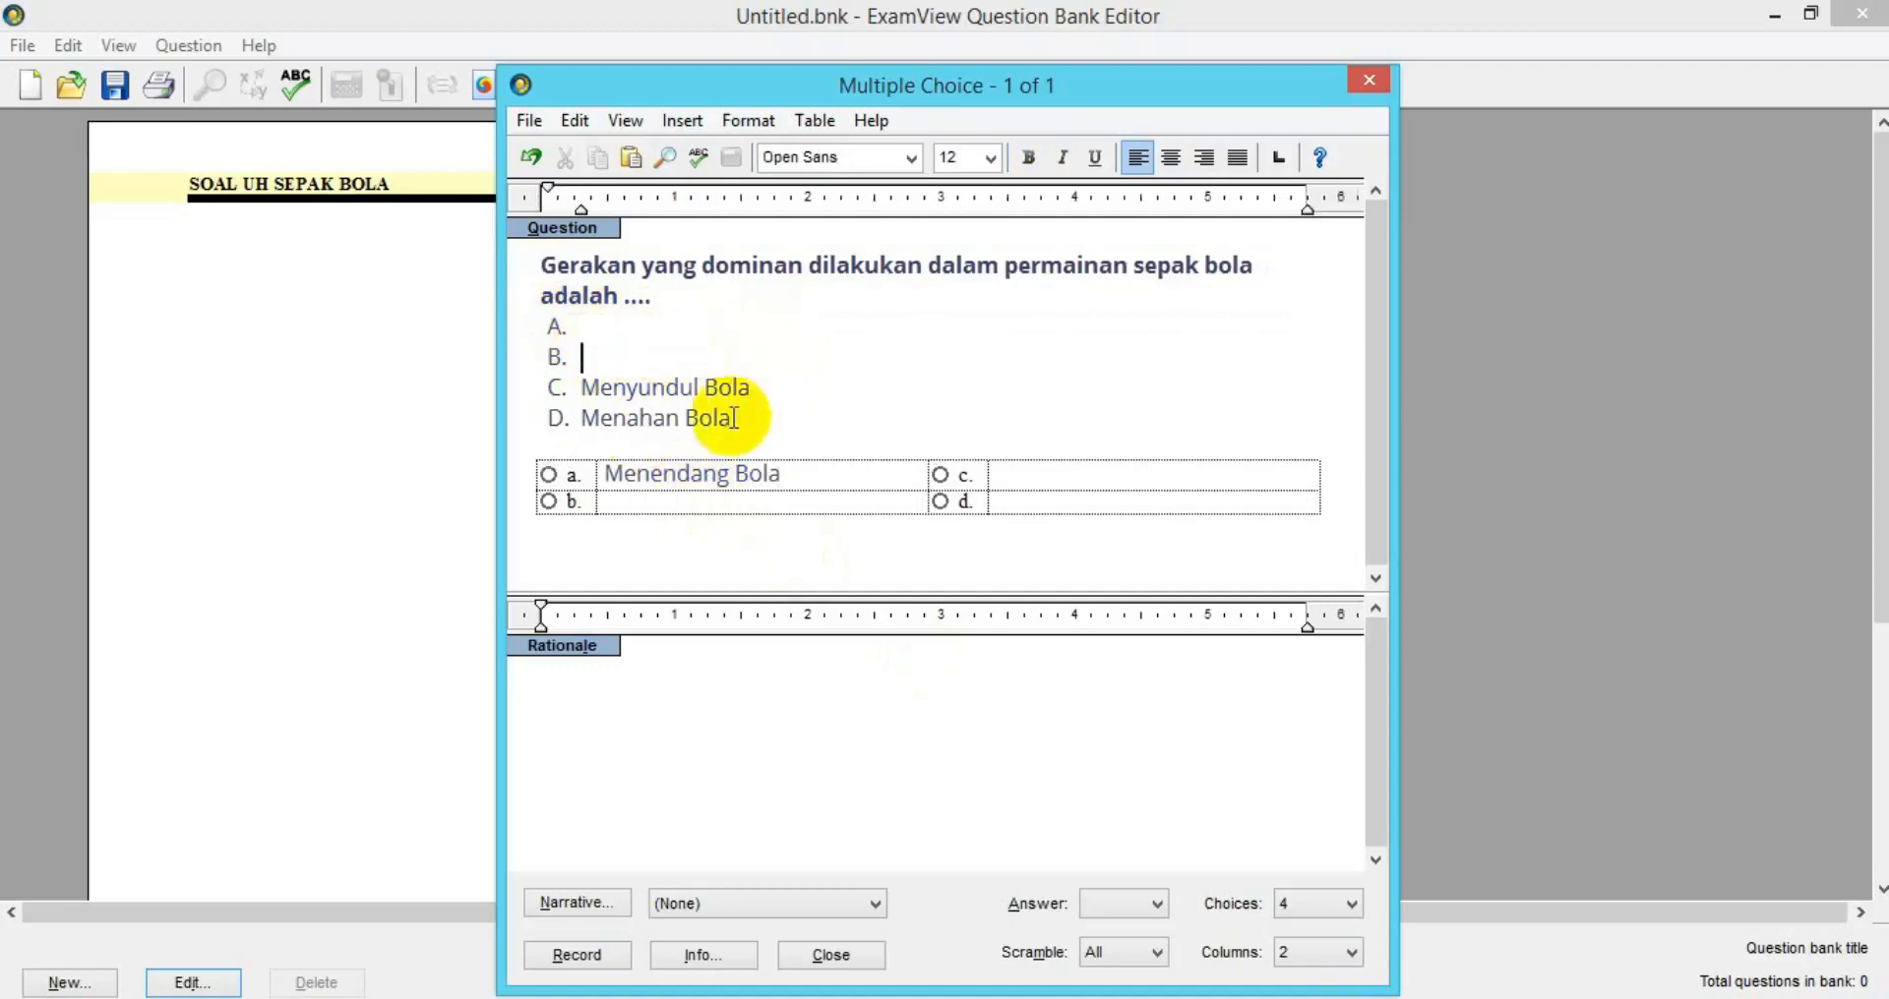
pyautogui.click(697, 499)
pyautogui.hotkey('ctrl', 'v')
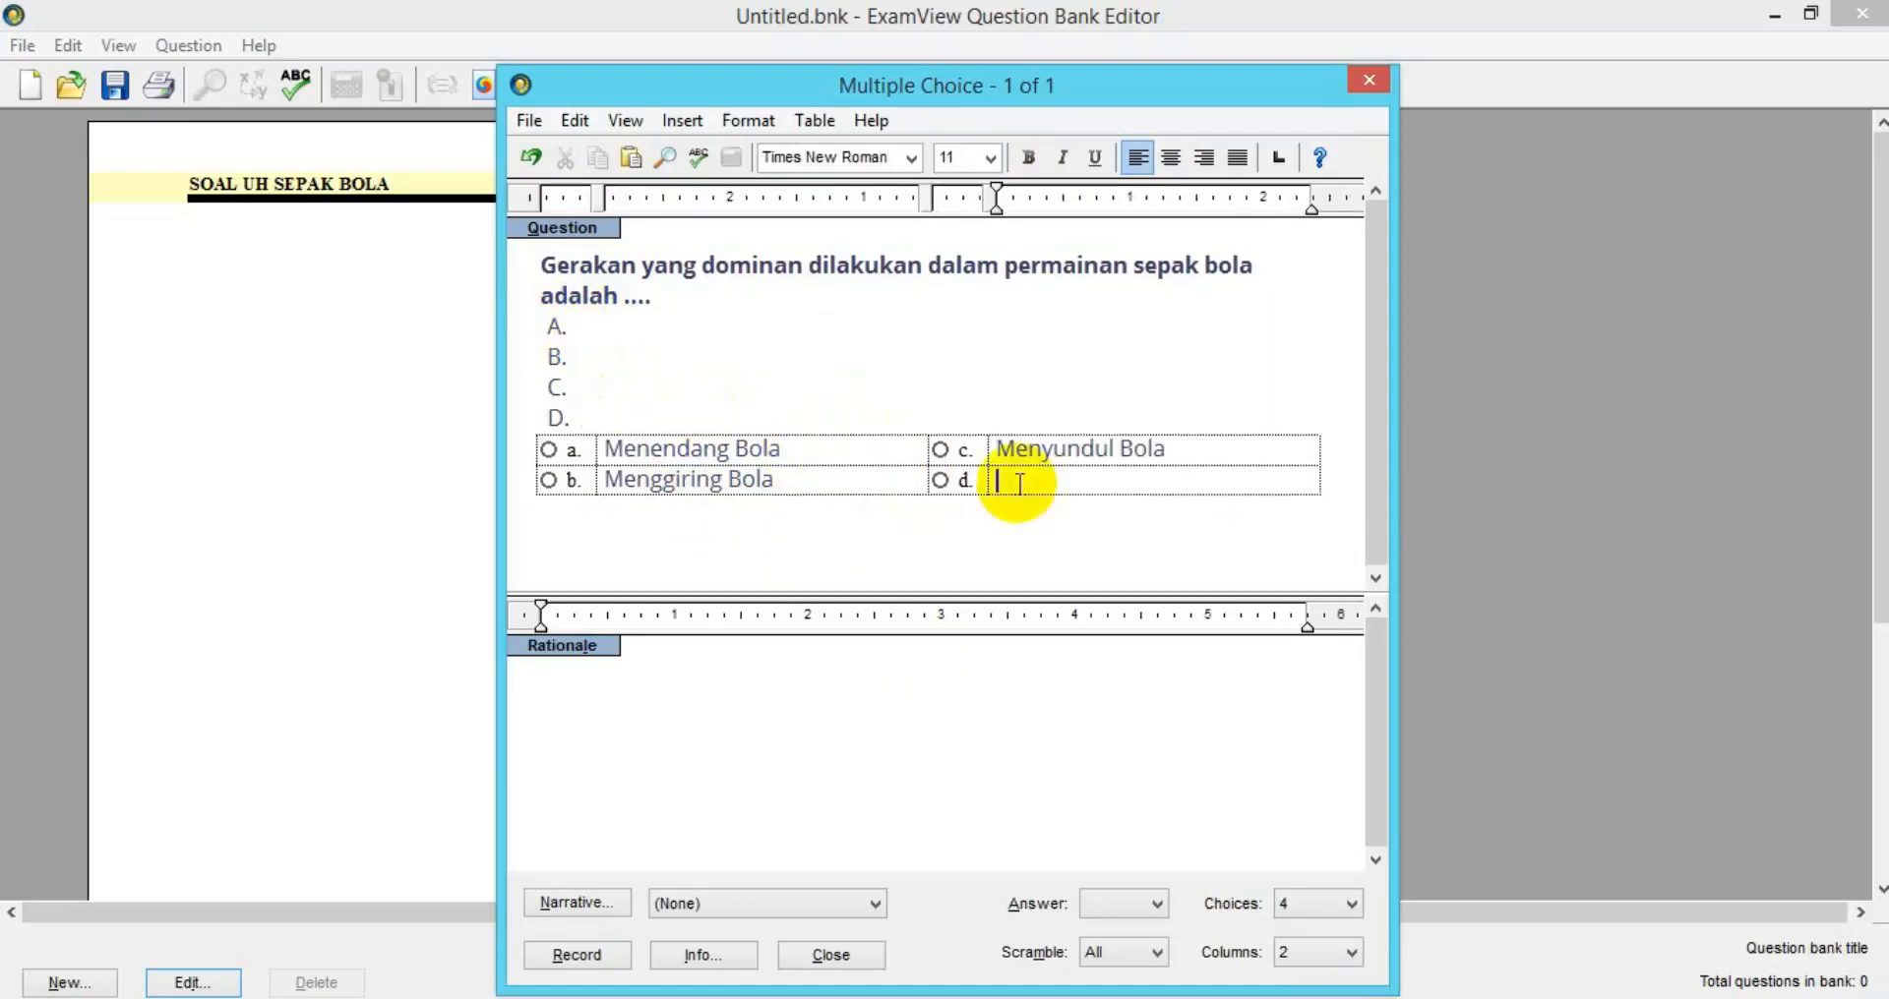
pyautogui.hotkey('ctrl', 'v')
pyautogui.moveTo(548, 323); pyautogui.dragTo(624, 409)
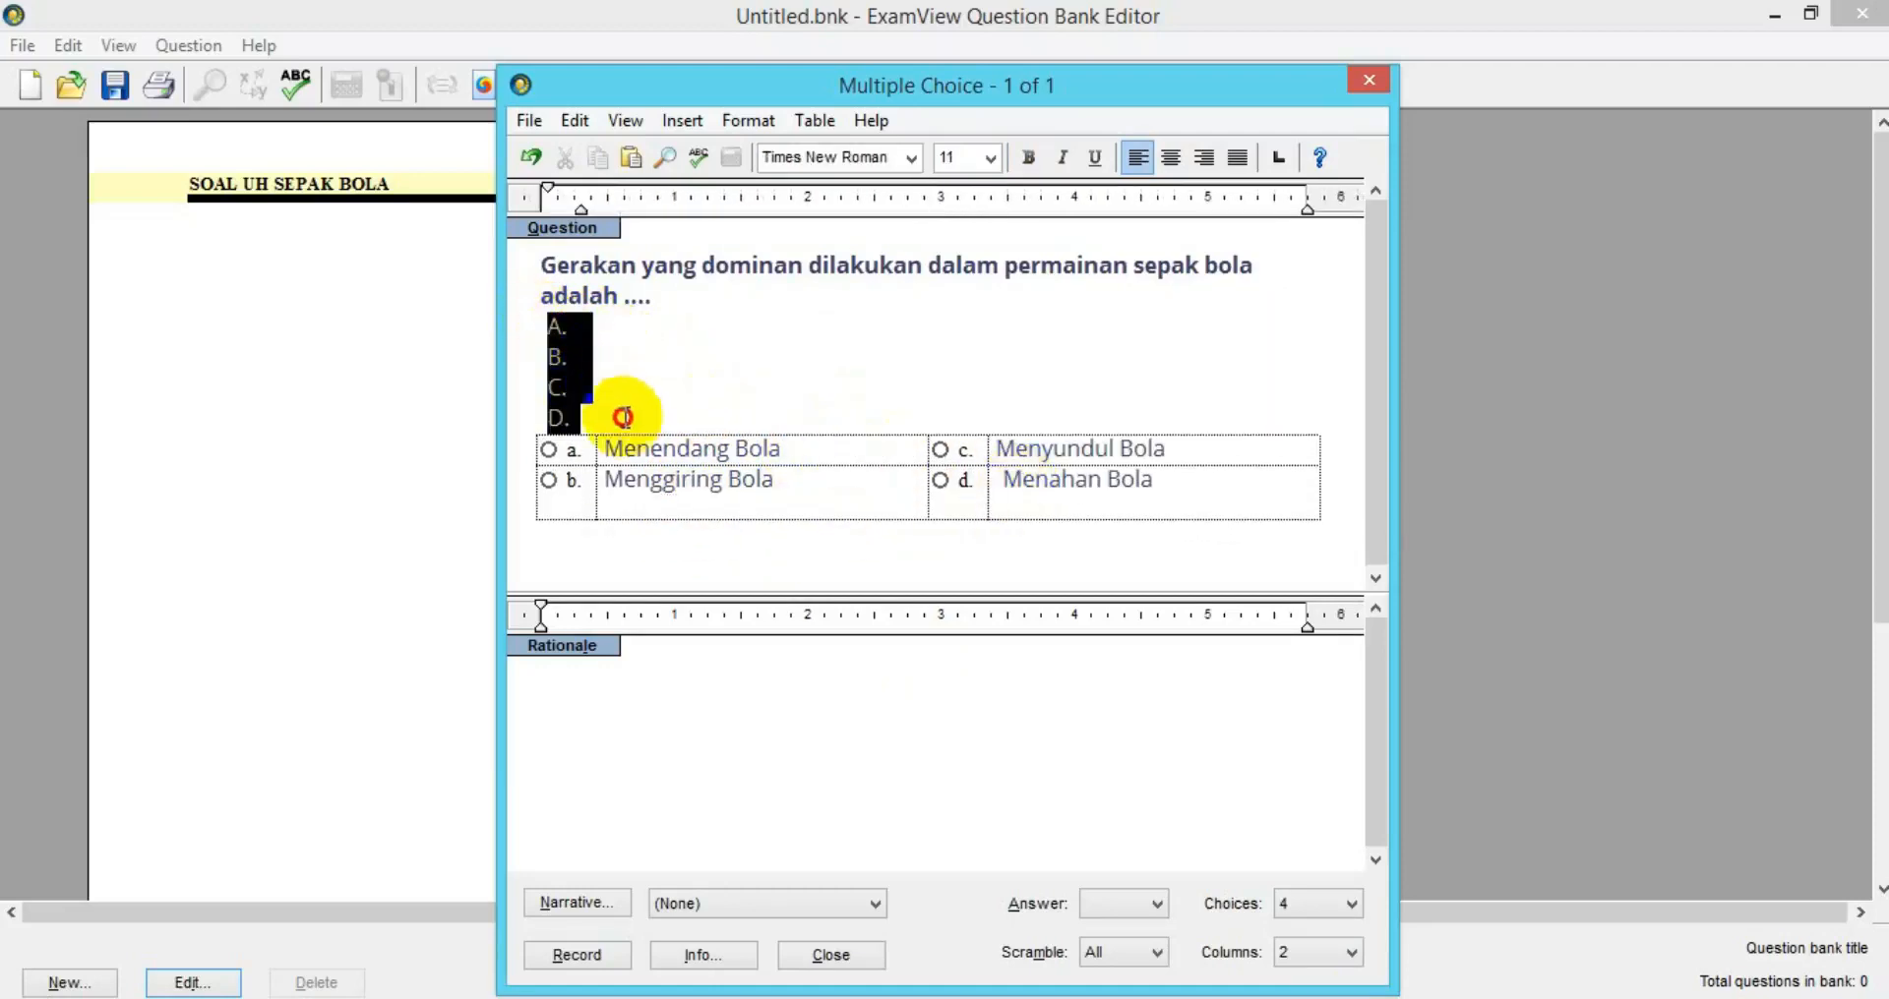
pyautogui.press('Delete')
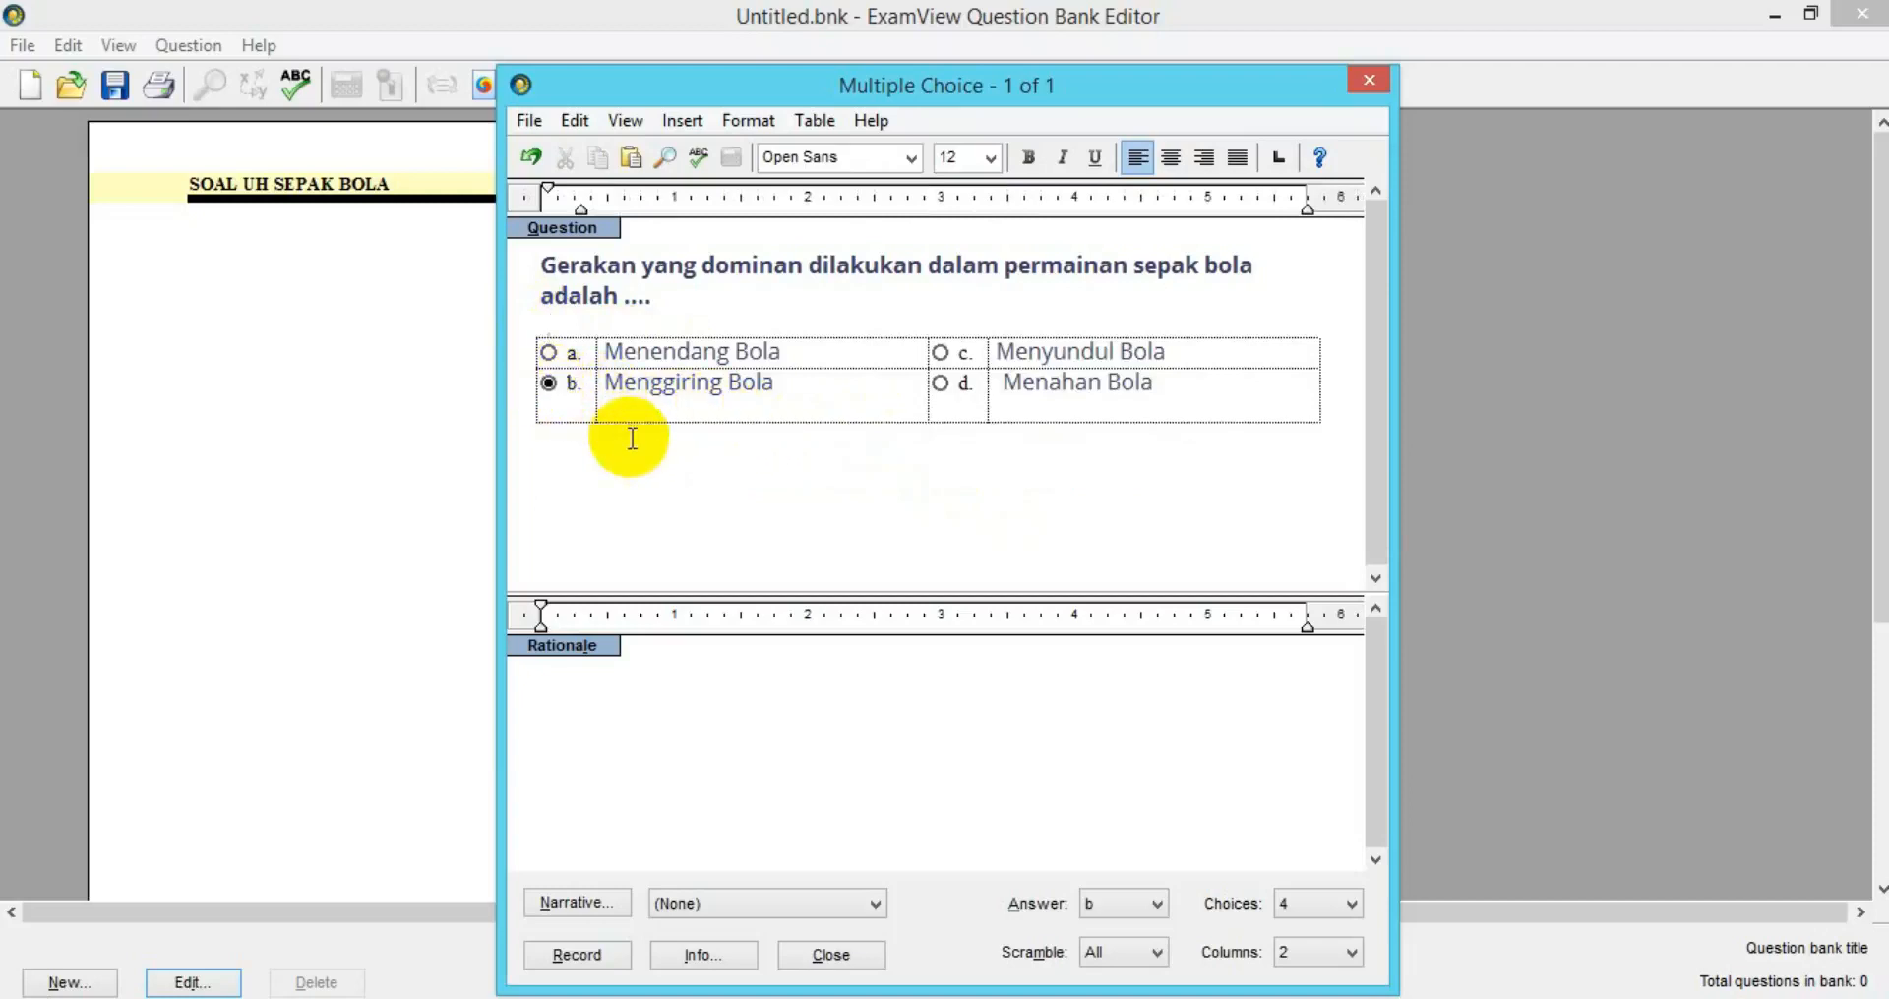
pyautogui.press('Delete')
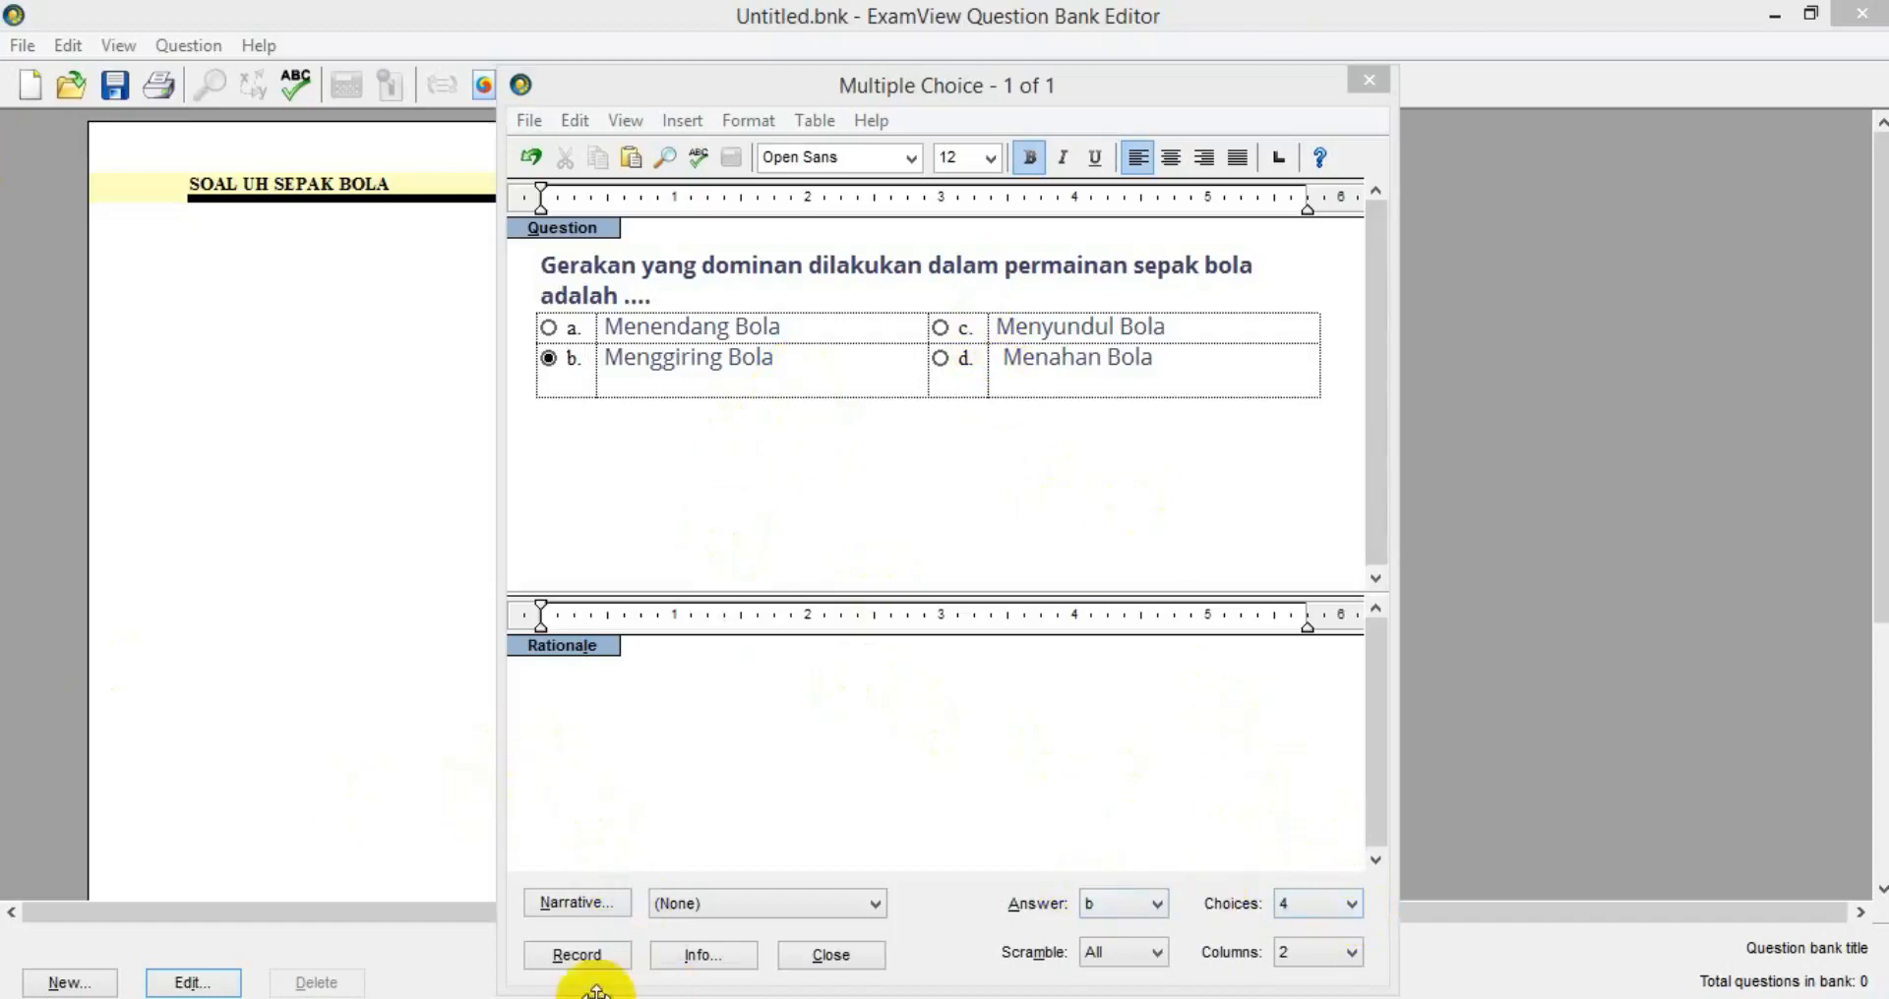
# Record question 1, then remove its empty top line, justify the stem and record again.
pyautogui.click(577, 955)
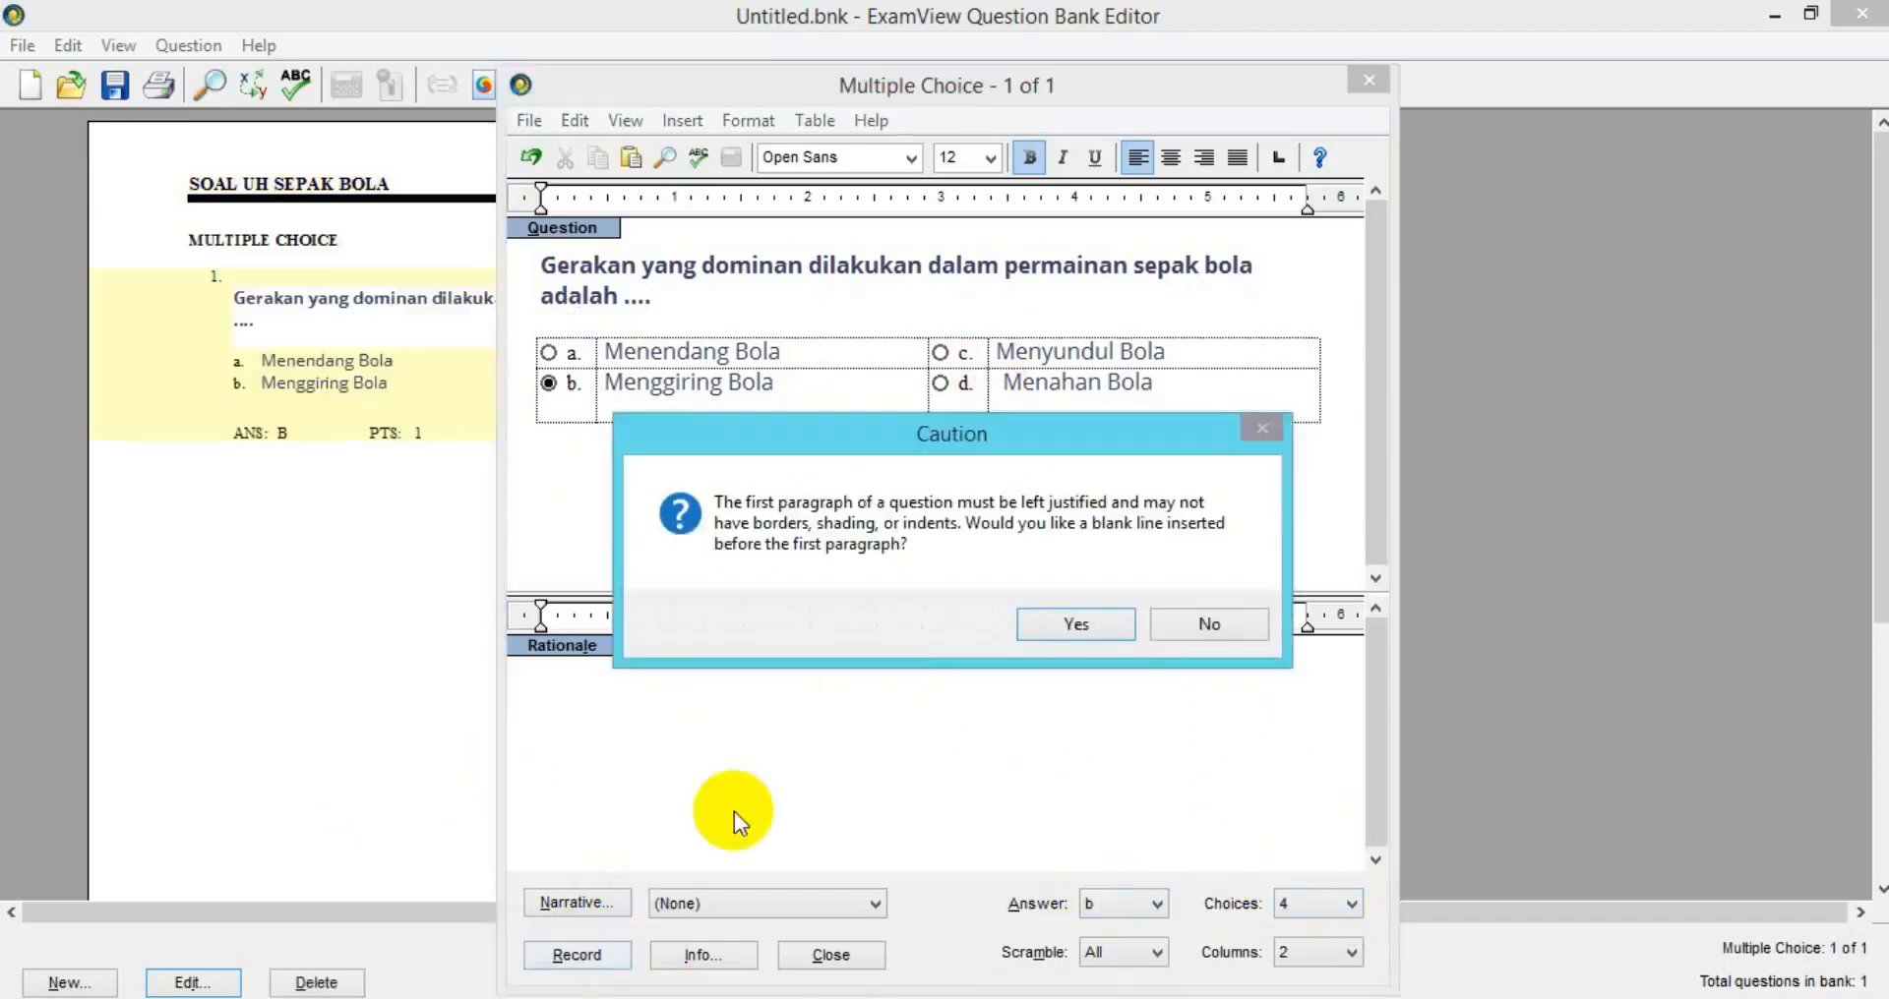
pyautogui.click(1069, 624)
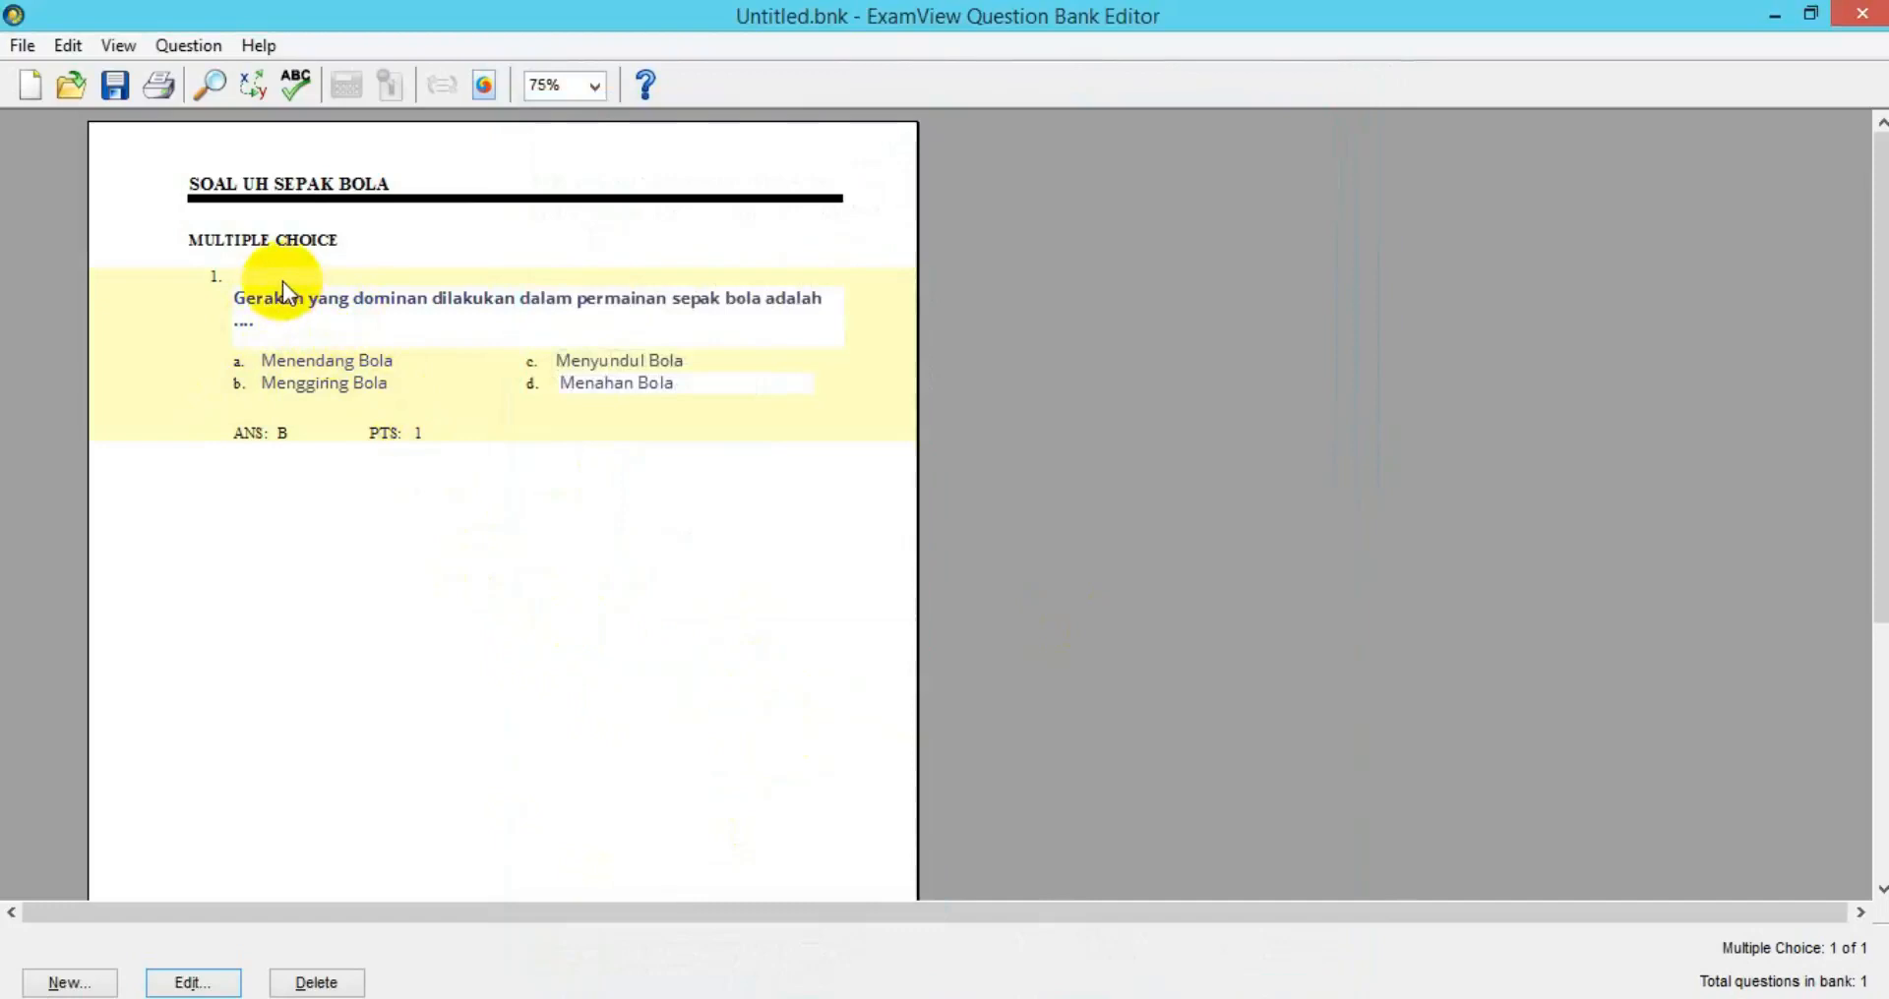
pyautogui.click(161, 984)
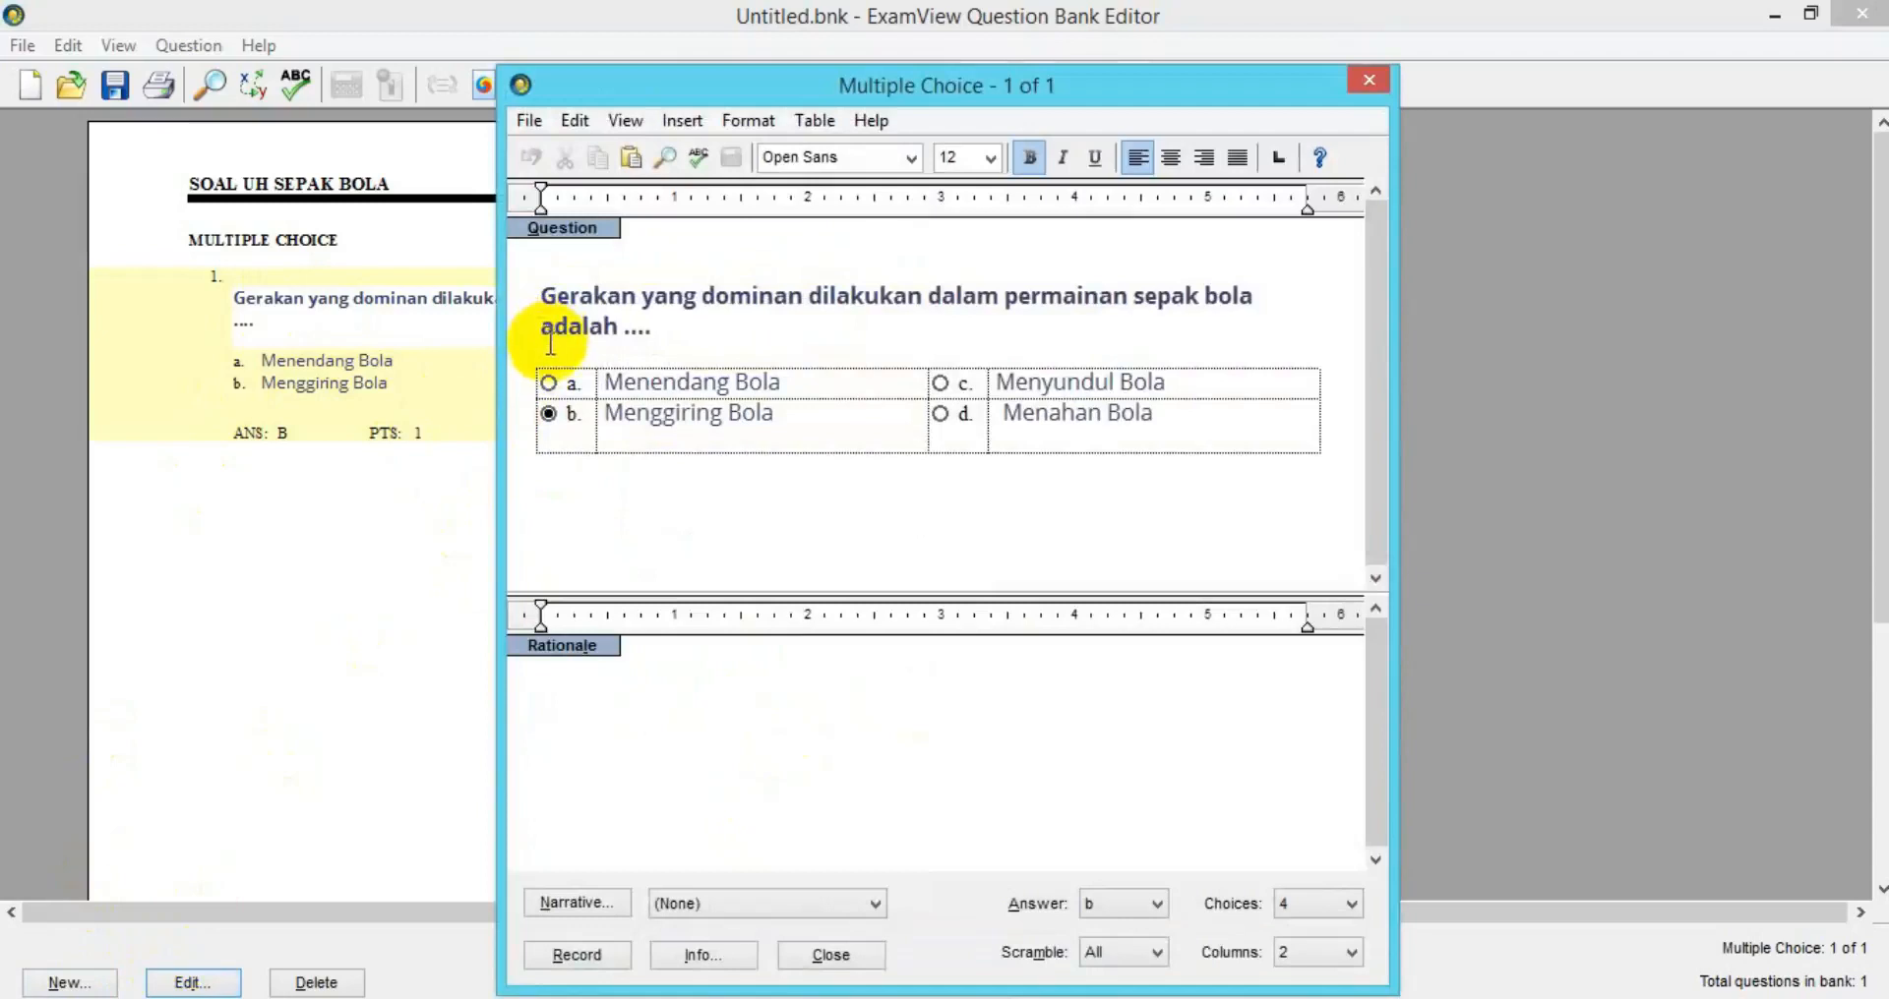
pyautogui.click(1240, 160)
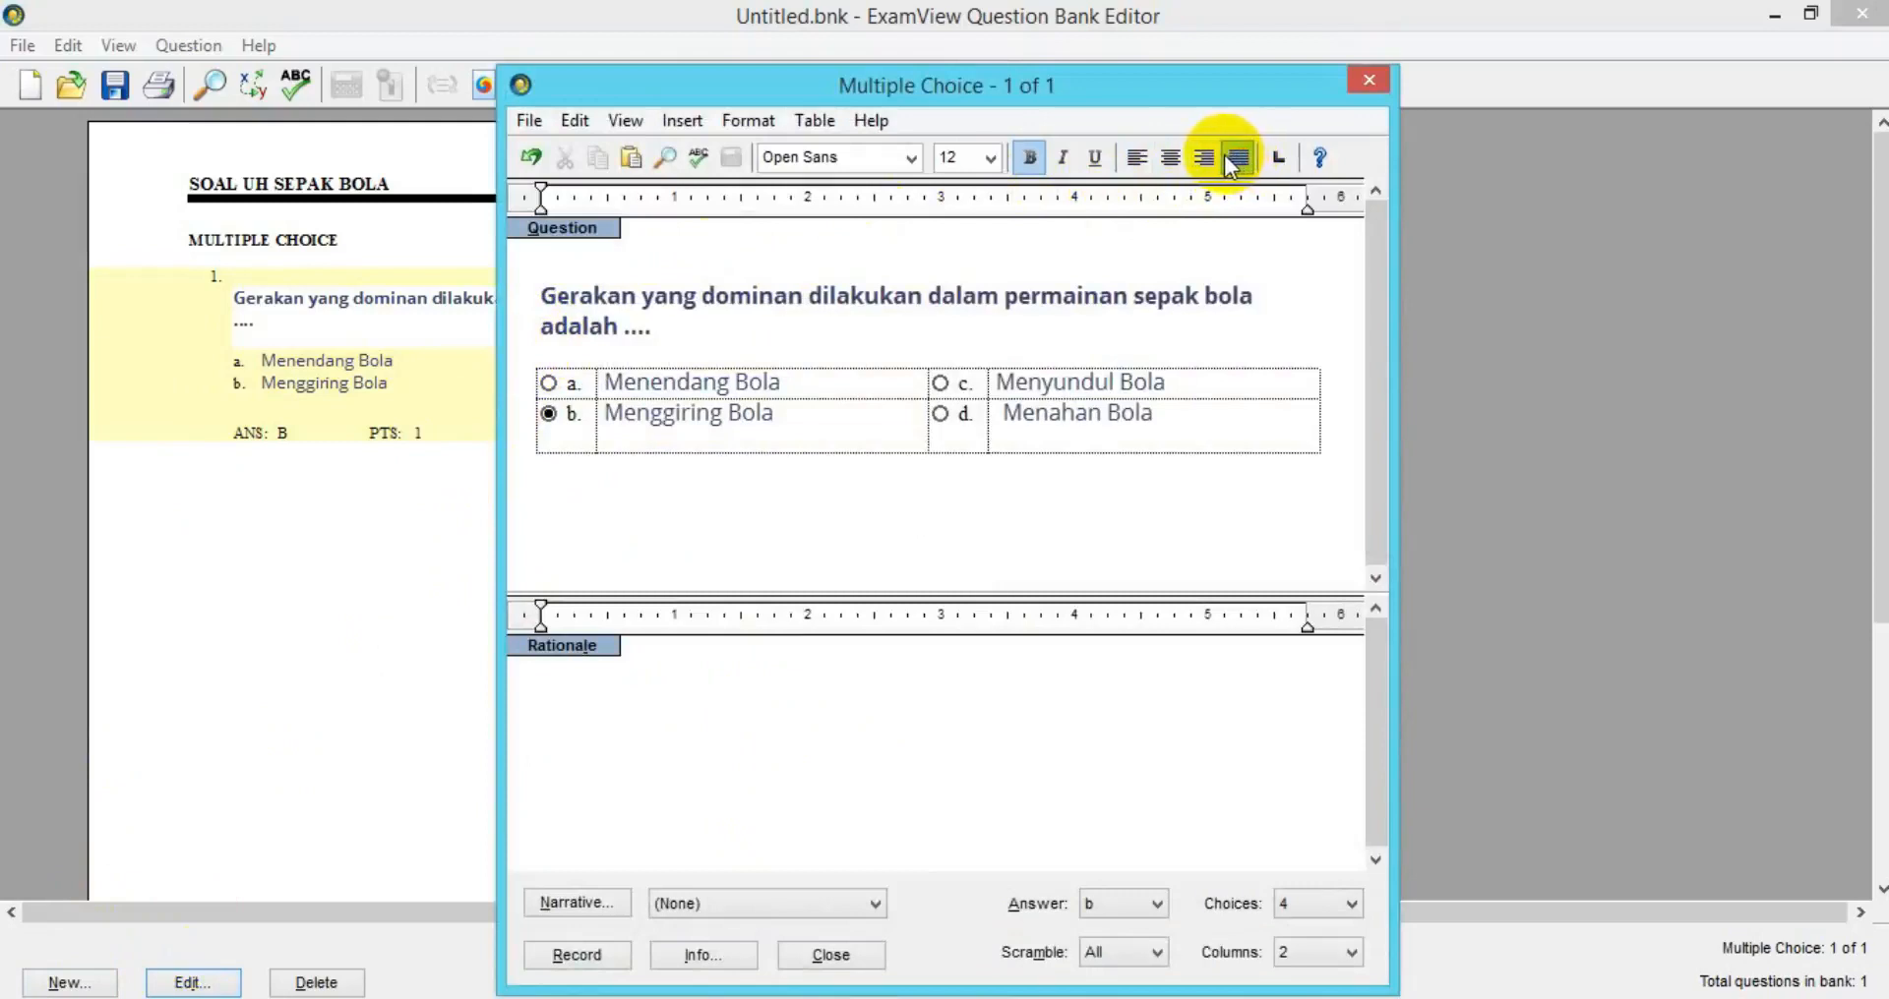
pyautogui.click(540, 295)
pyautogui.press('BackSpace')
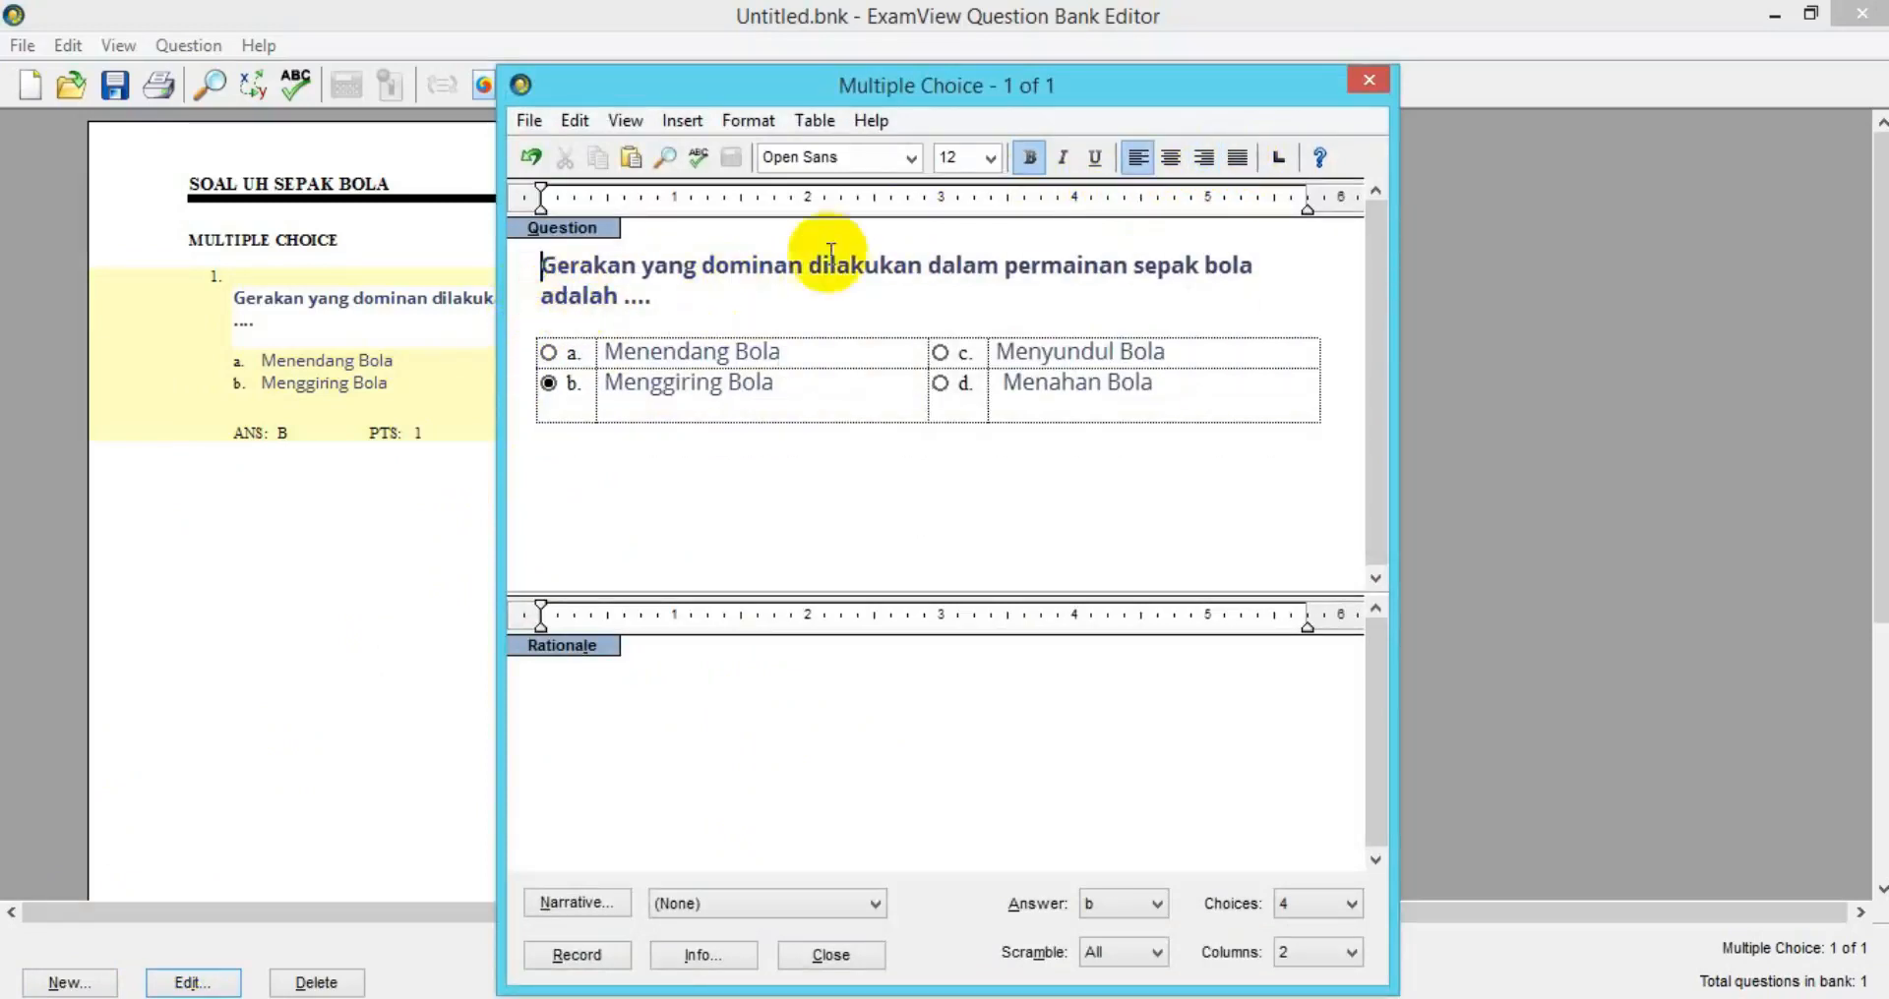
pyautogui.click(1232, 161)
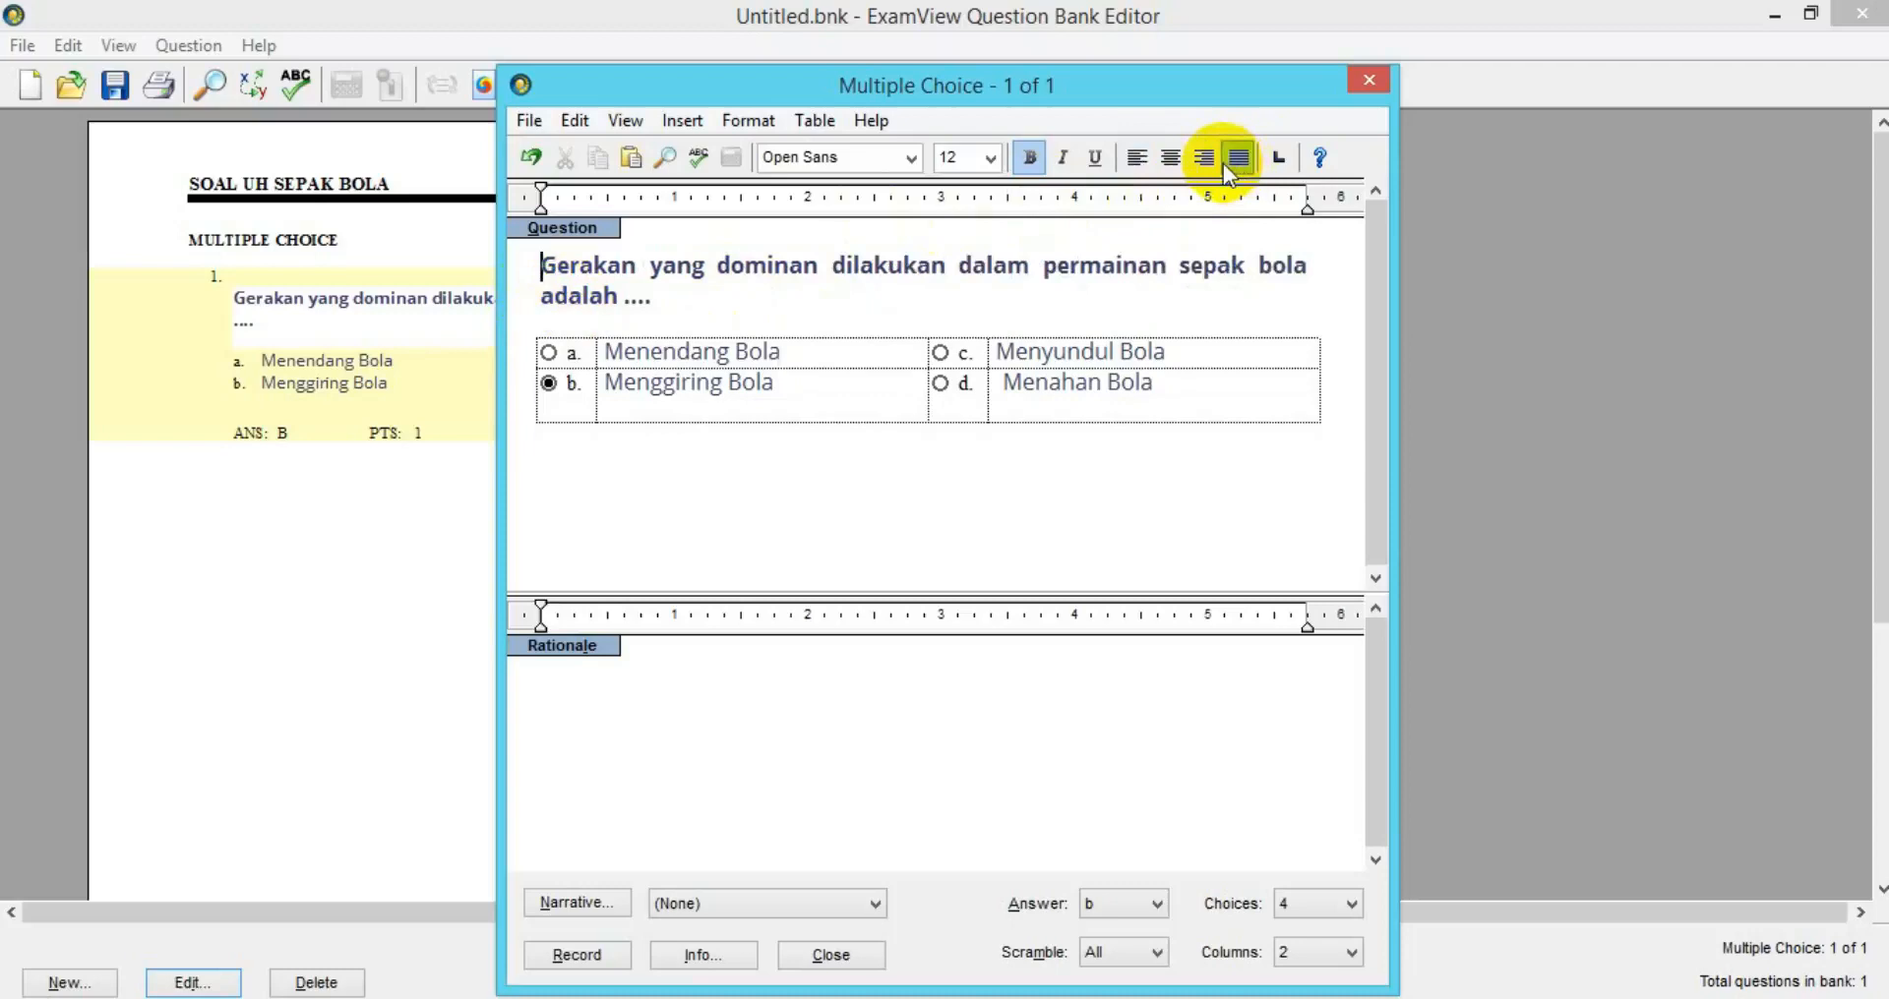
pyautogui.click(571, 956)
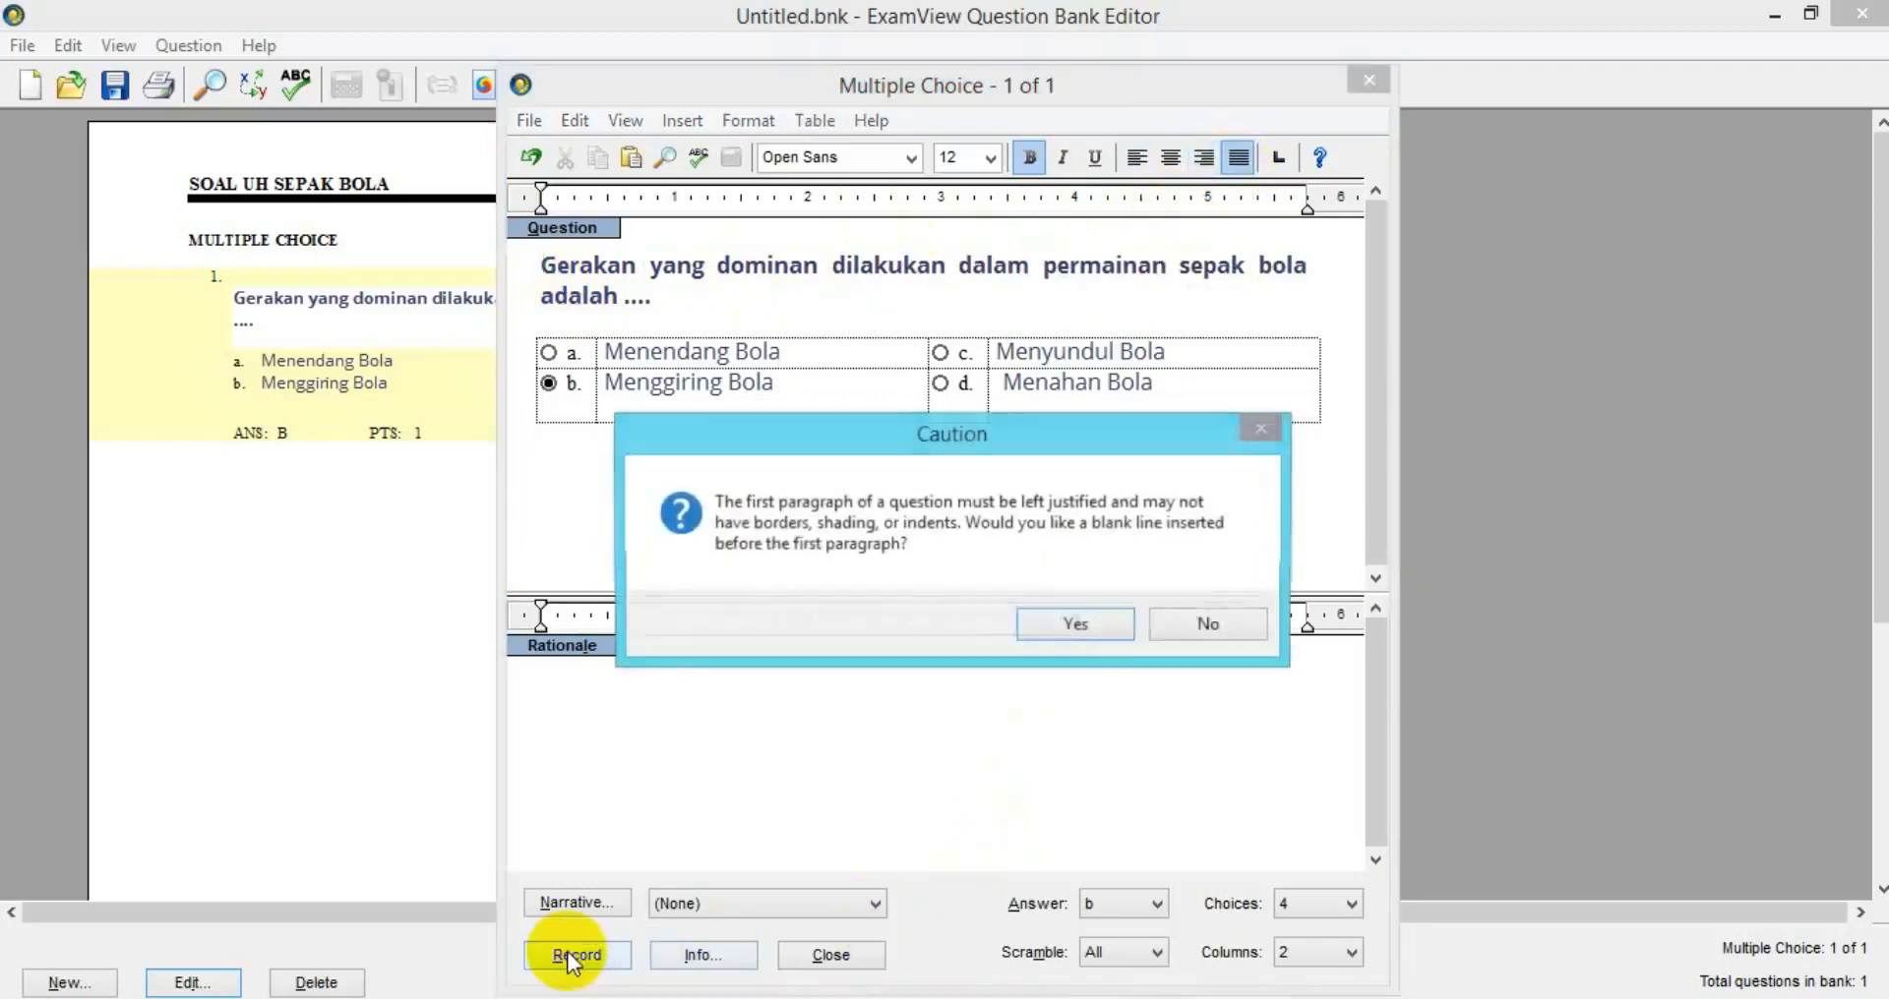
pyautogui.click(1069, 624)
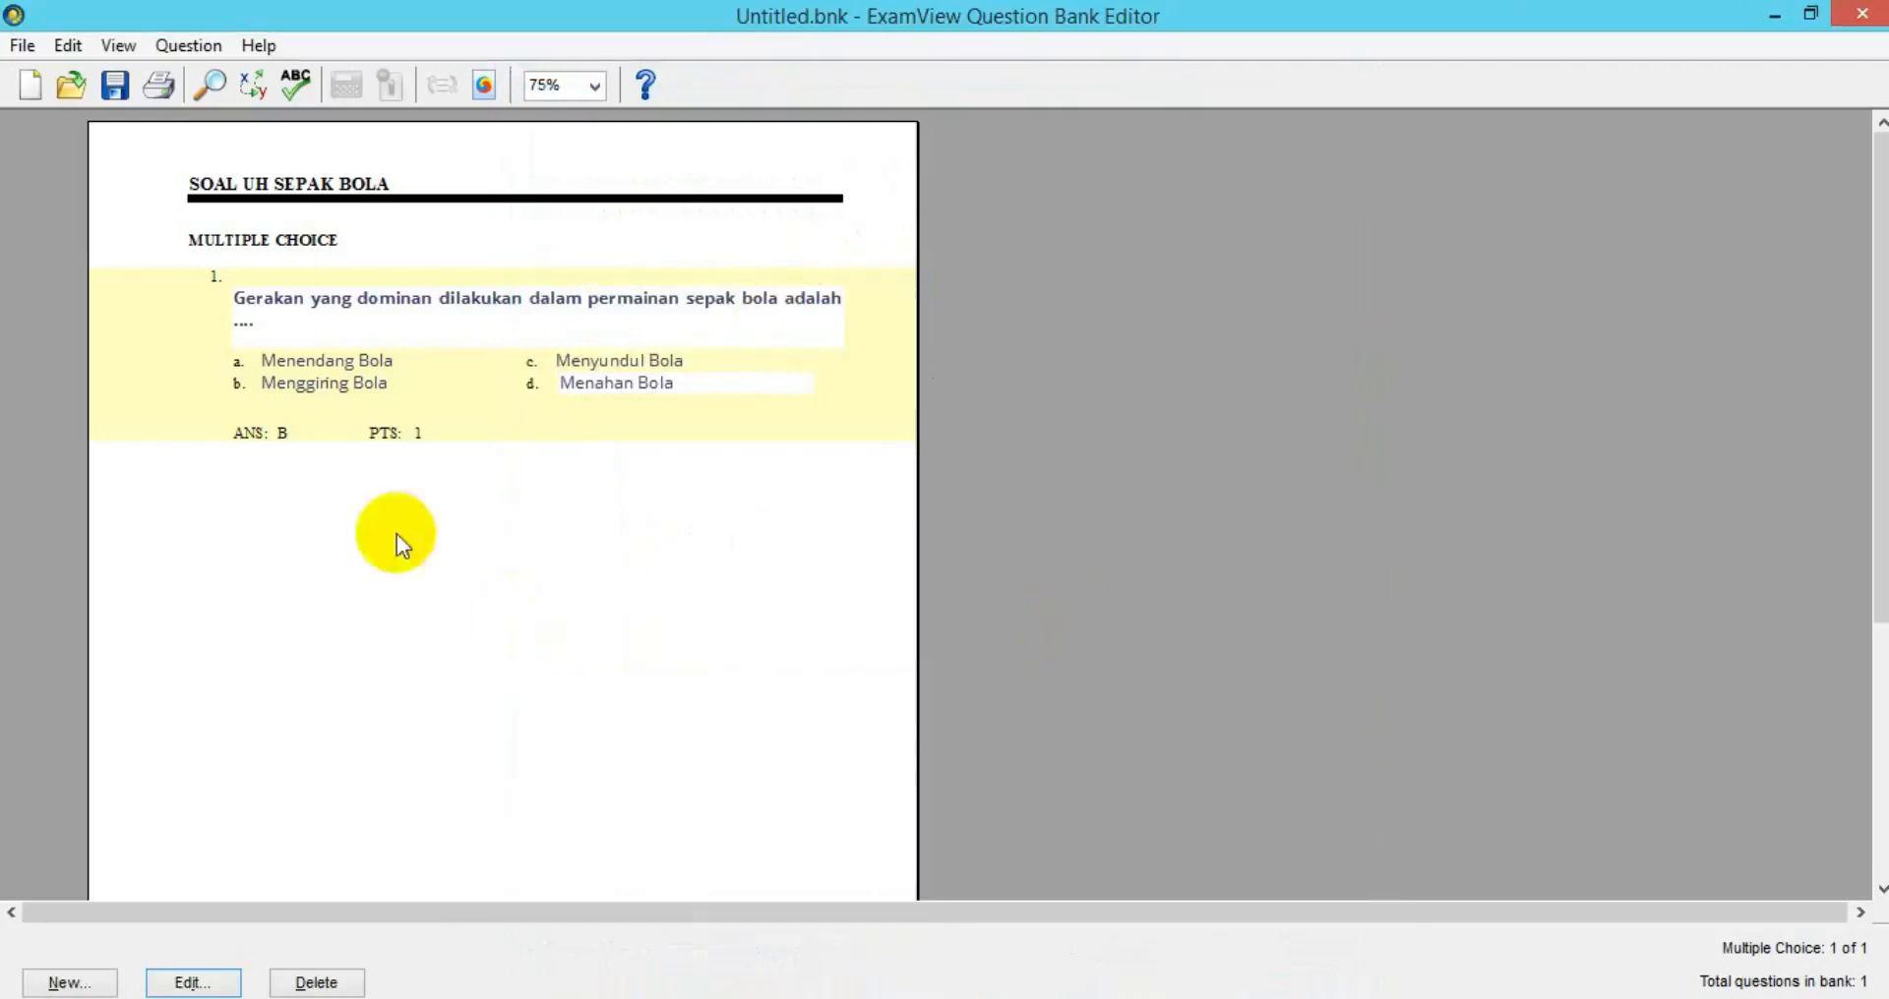
# Add a second multiple choice question holding the question 2 kicking stem with blank lines below.
pyautogui.click(67, 983)
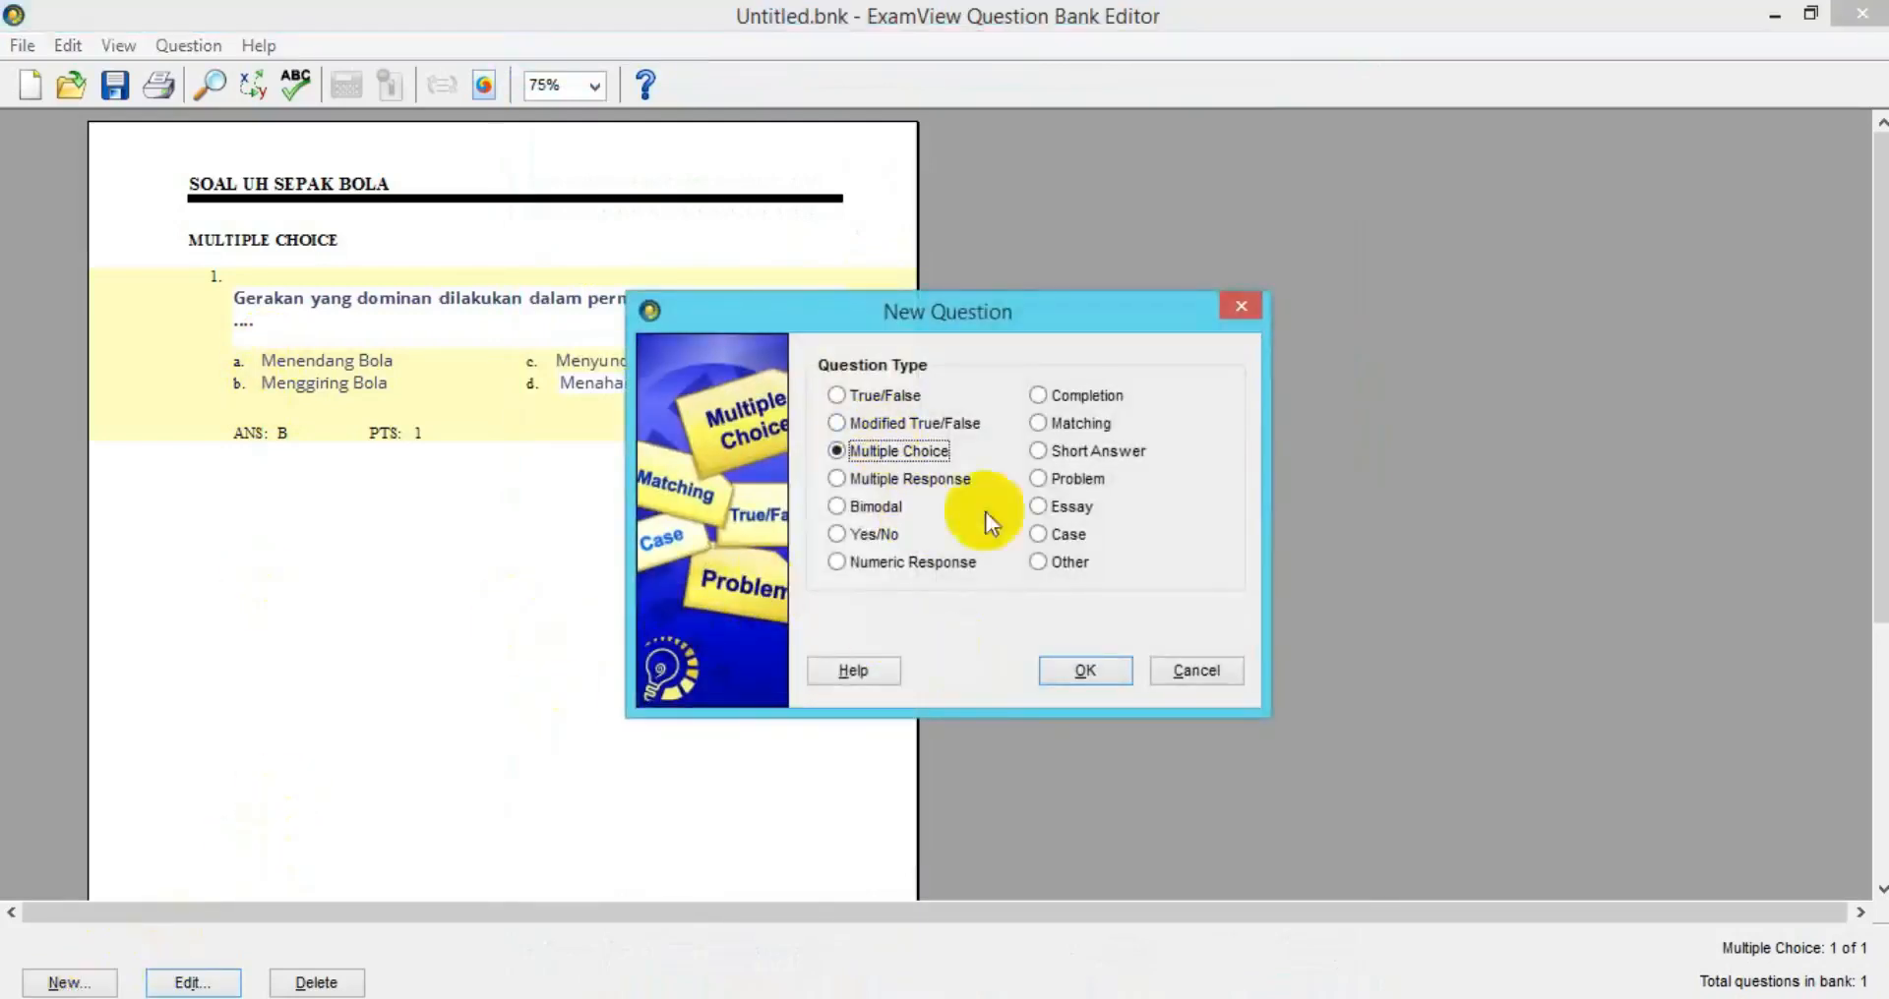
pyautogui.click(1085, 669)
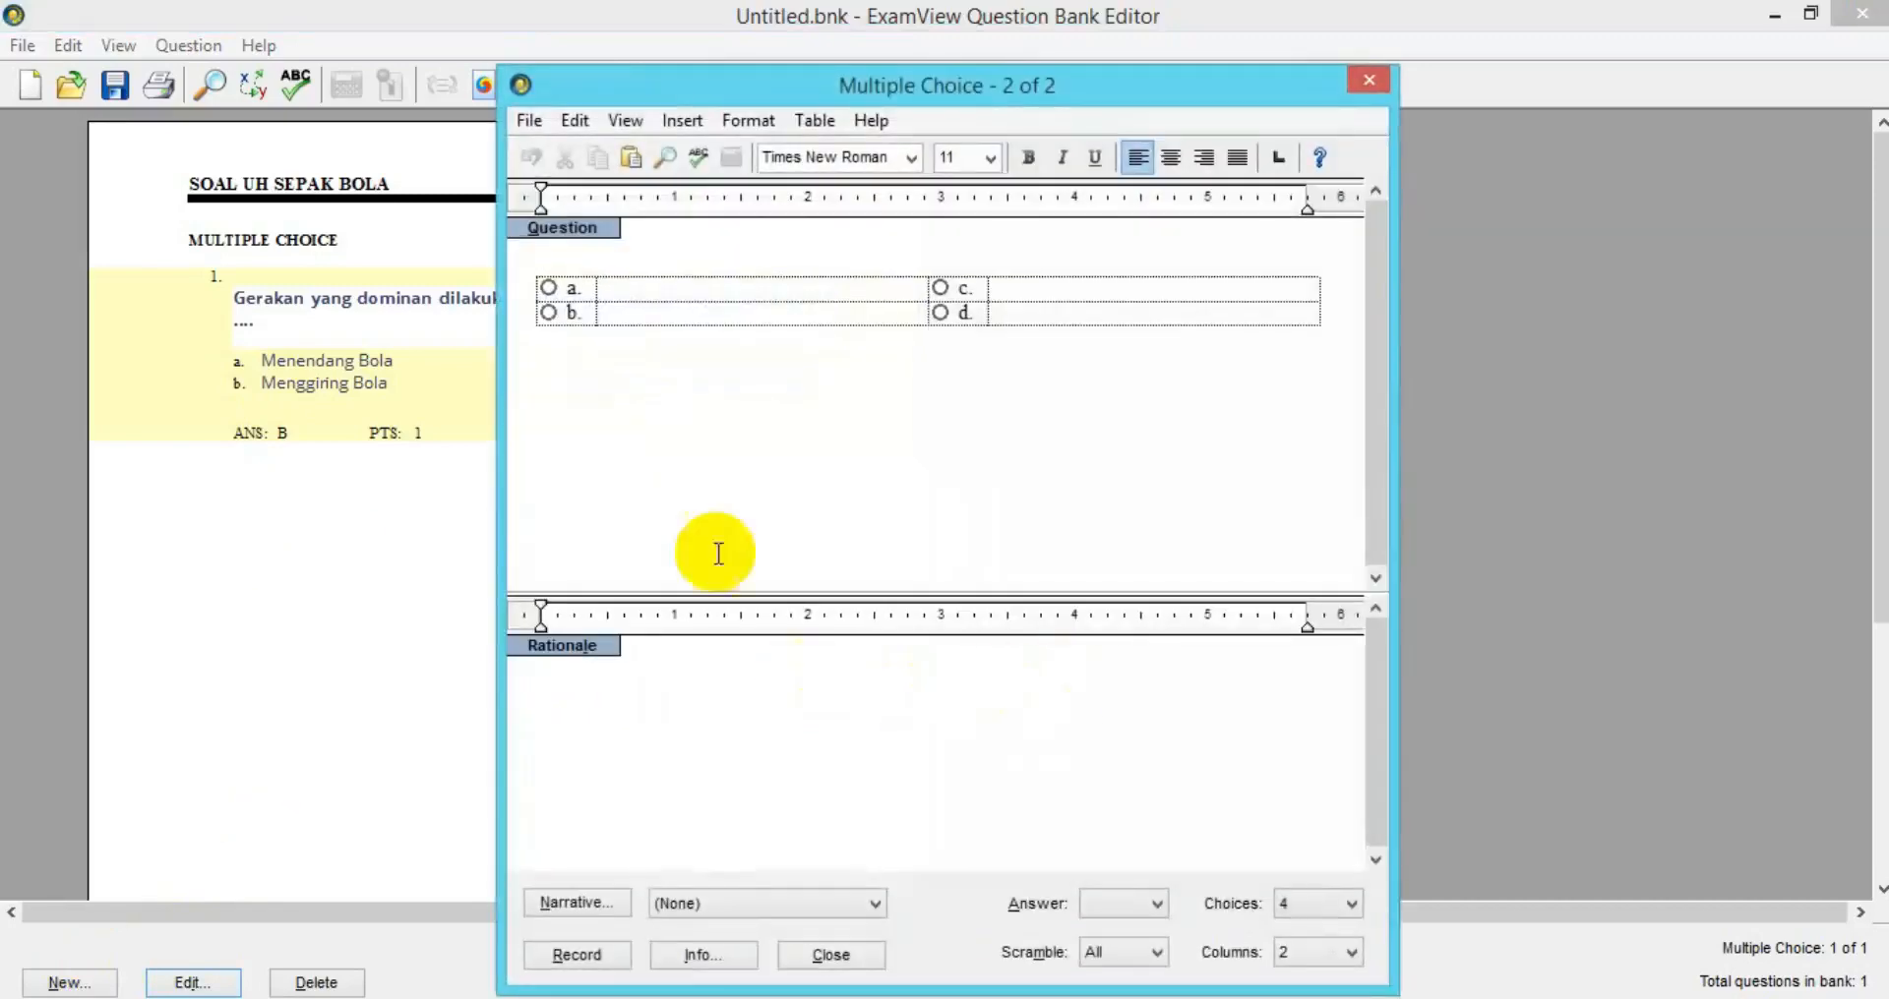
pyautogui.click(1141, 998)
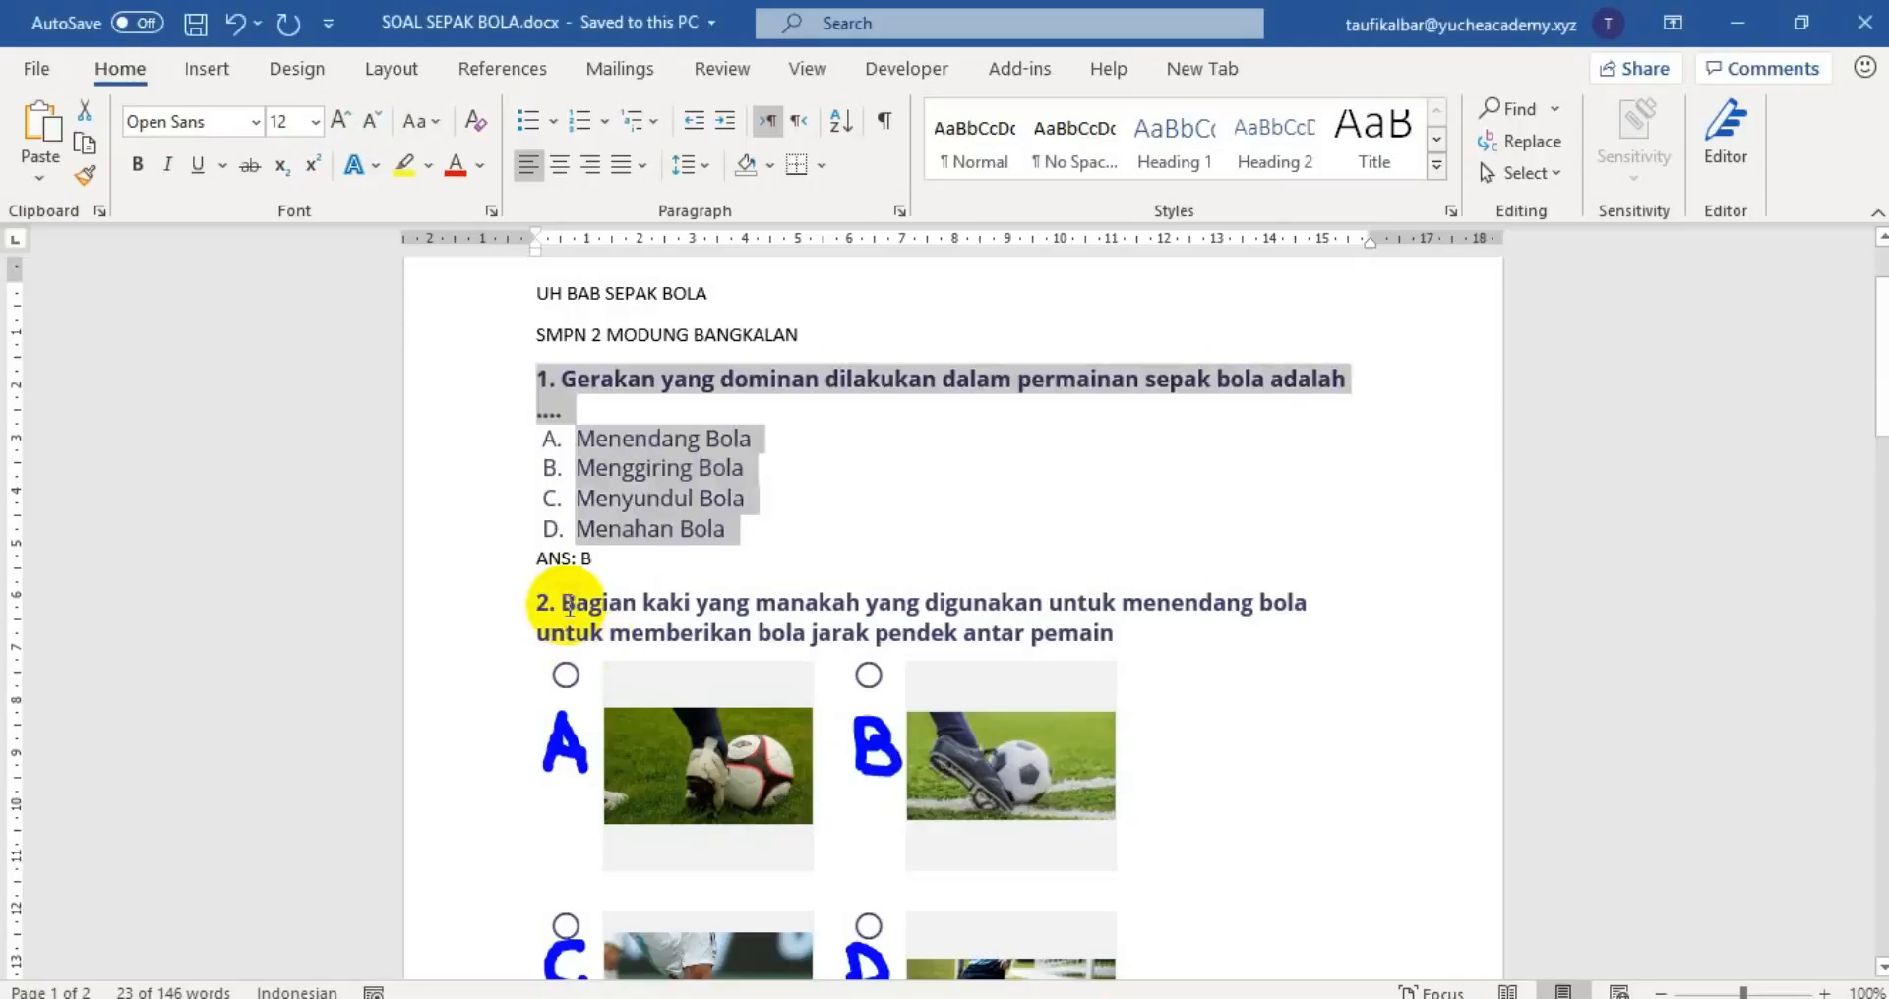
pyautogui.moveTo(568, 602); pyautogui.dragTo(1113, 641)
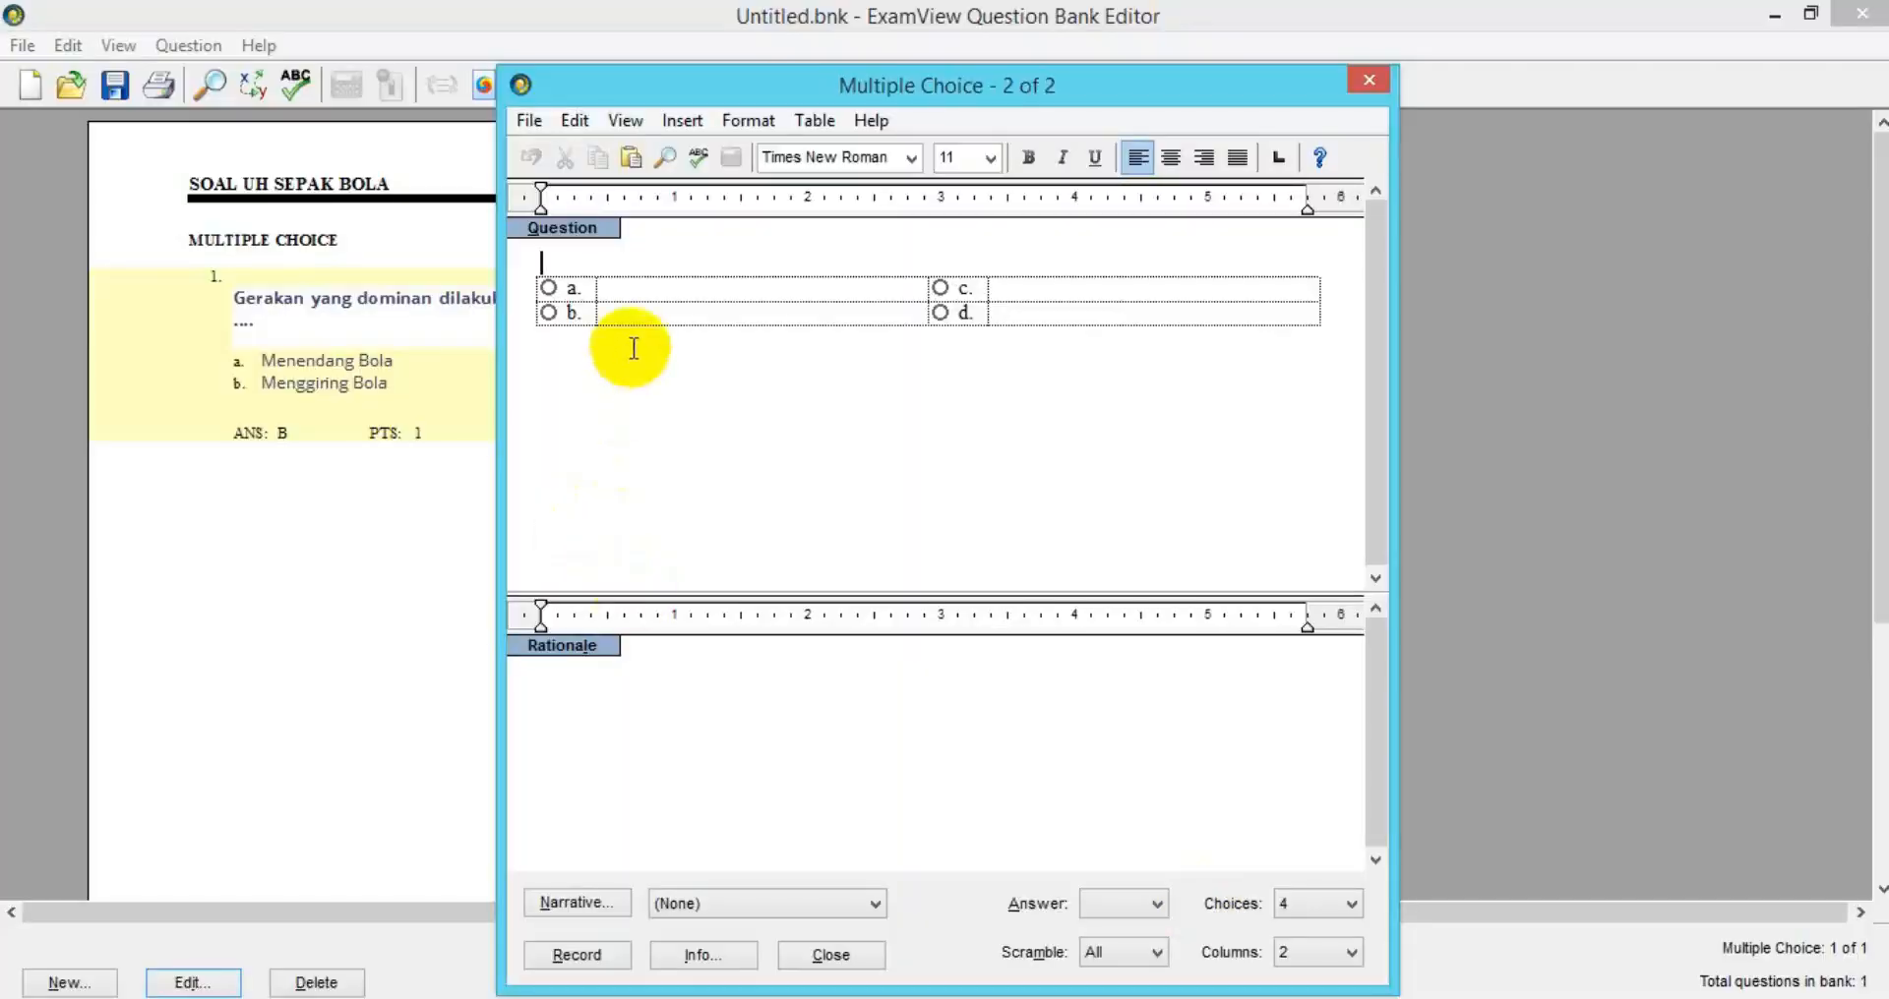
pyautogui.hotkey('ctrl', 'v')
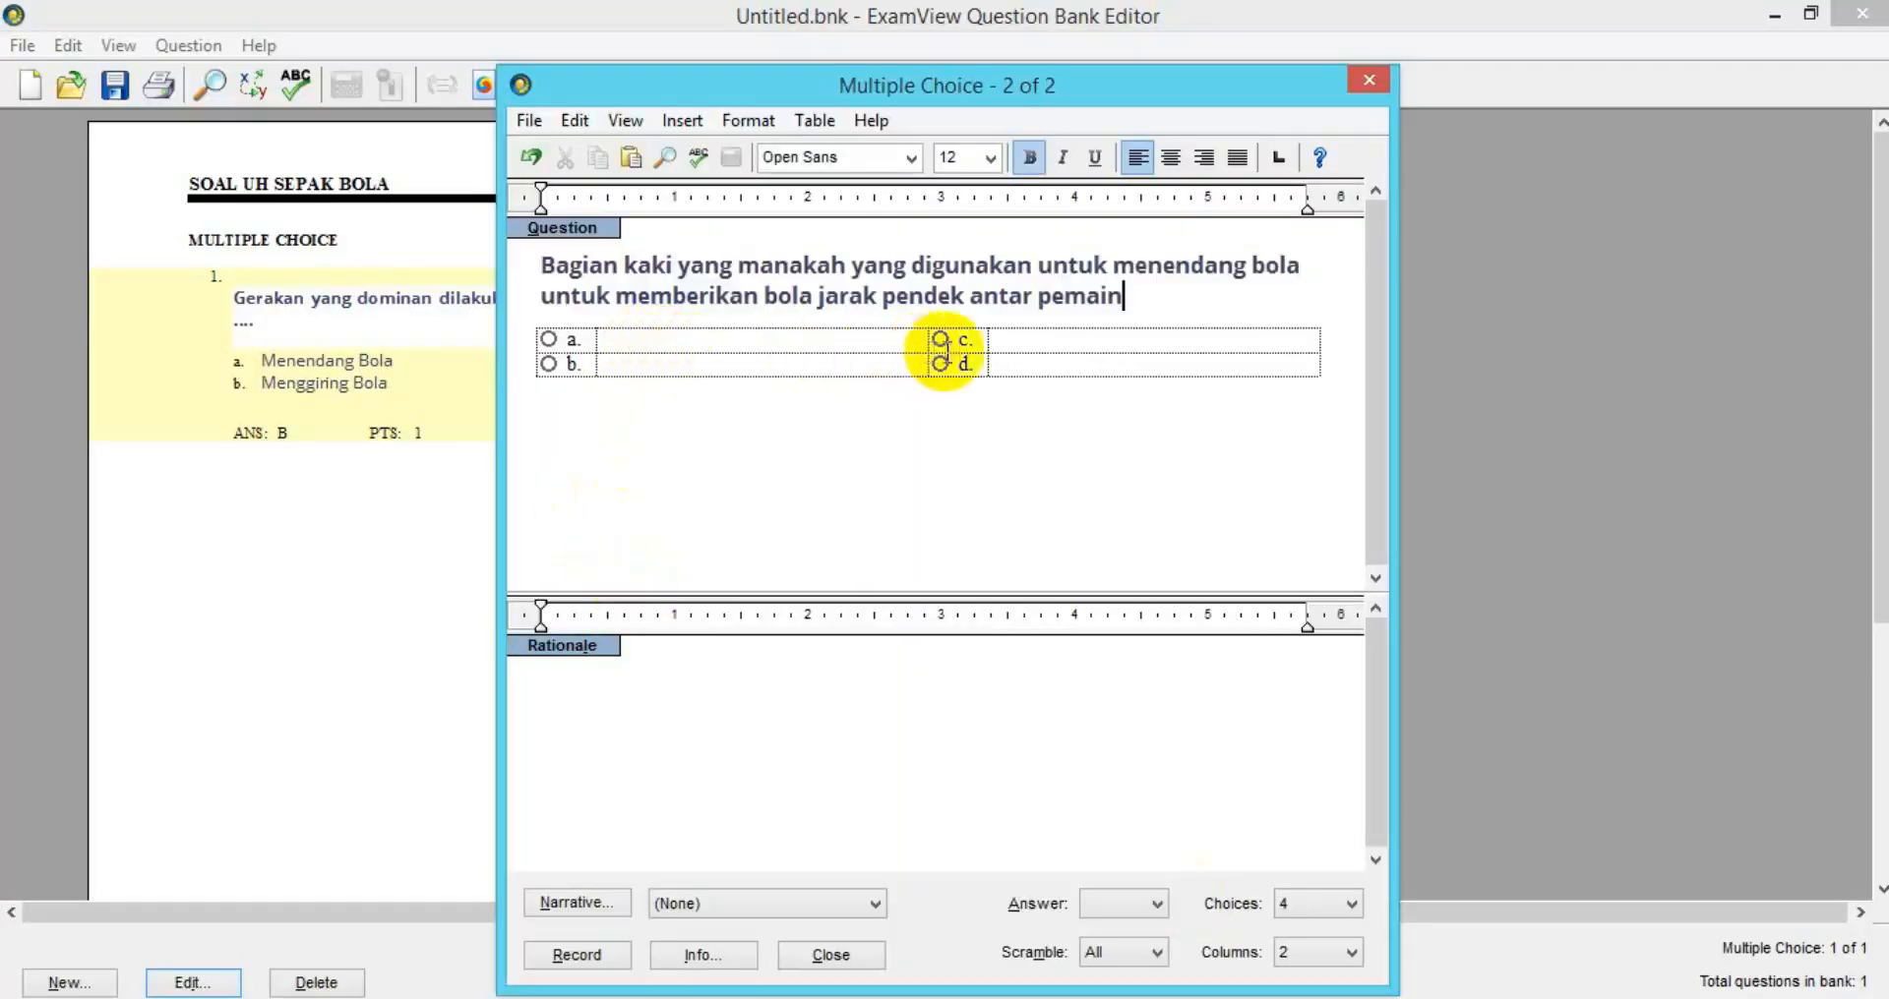
pyautogui.press('Return')
pyautogui.press('Return')
pyautogui.press('Return')
pyautogui.press('Return')
pyautogui.press('Return')
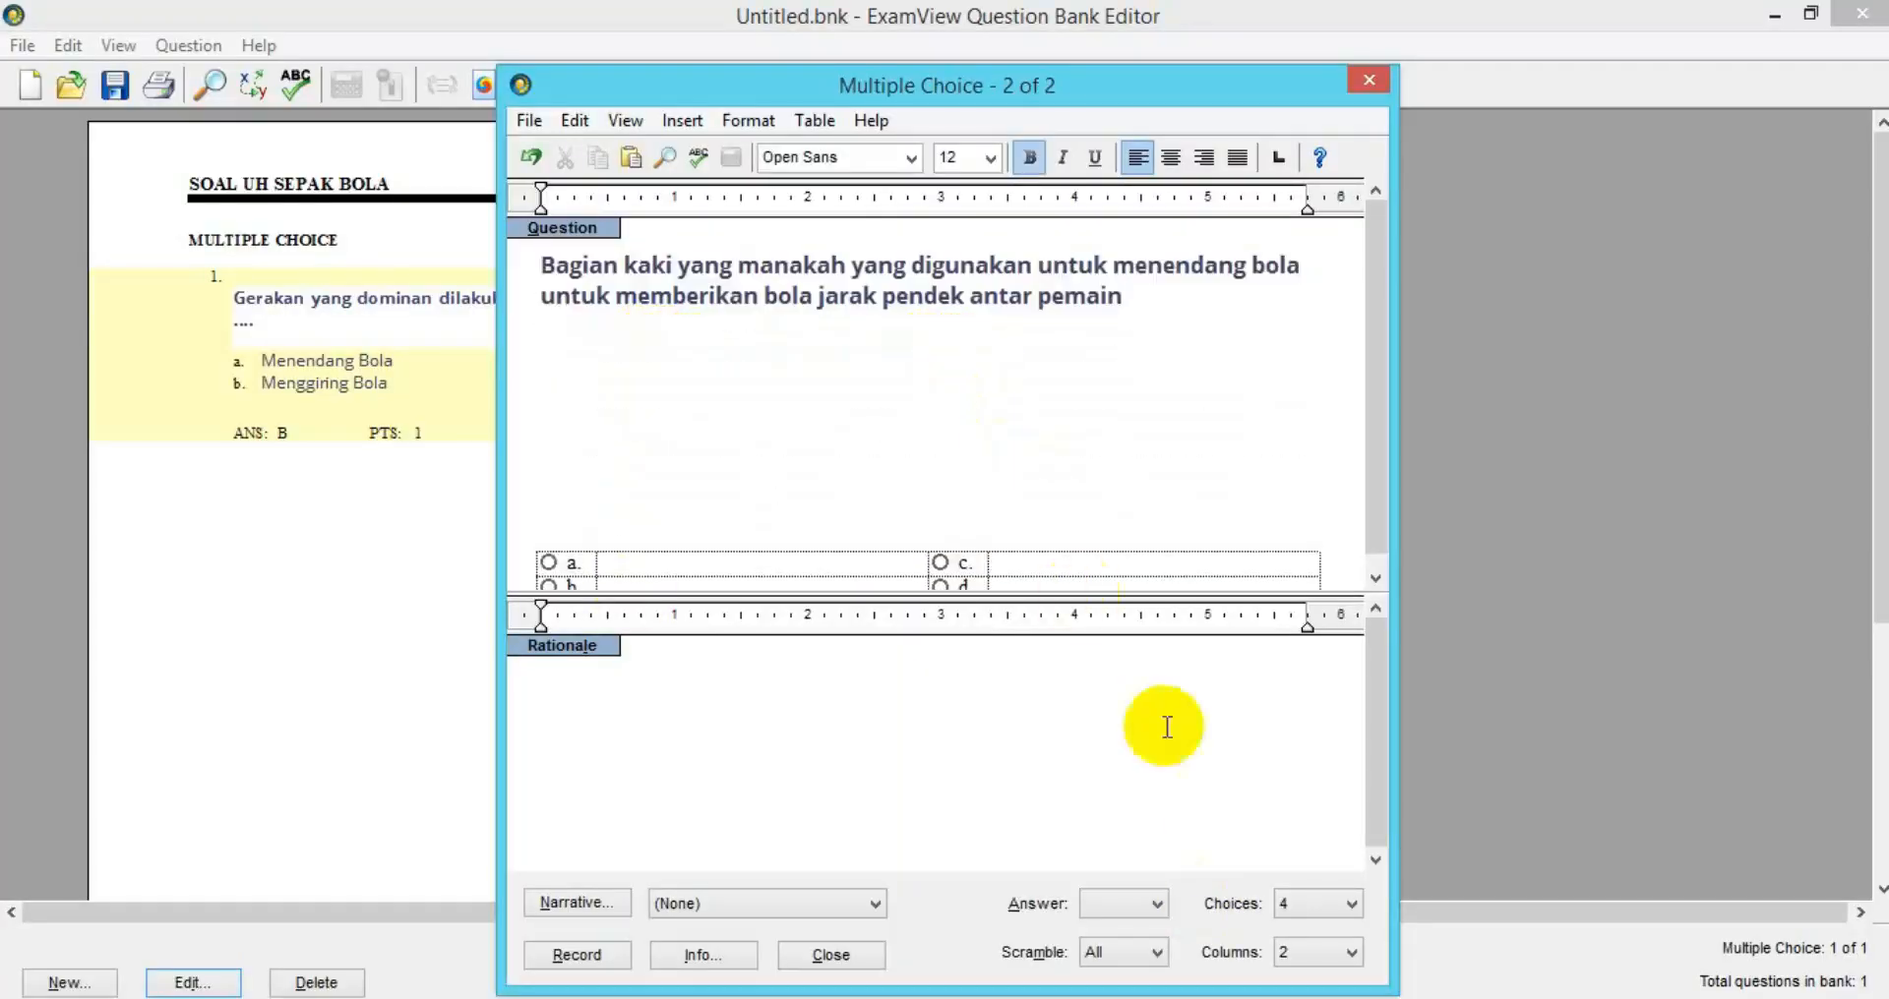
pyautogui.click(1201, 997)
pyautogui.click(890, 807)
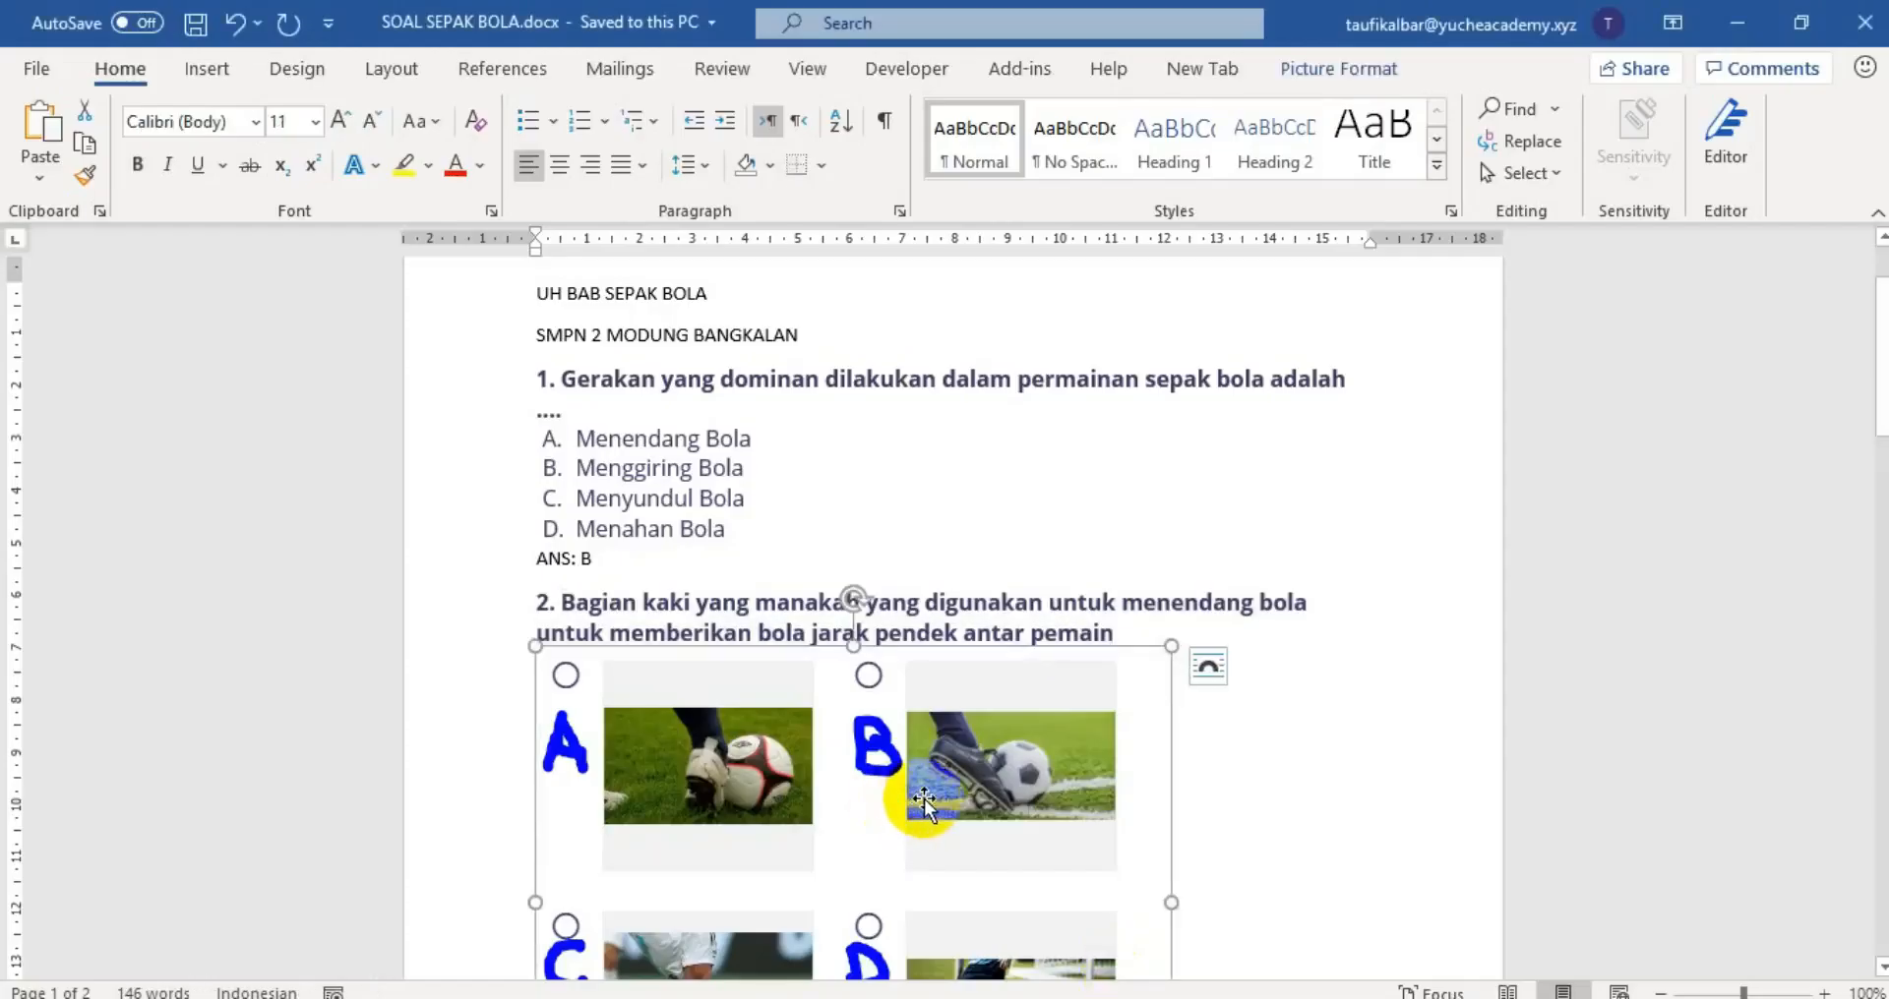
# Paste the A–D football picture grid from Word into question 2 and label choices A–D.
pyautogui.rightClick(897, 811)
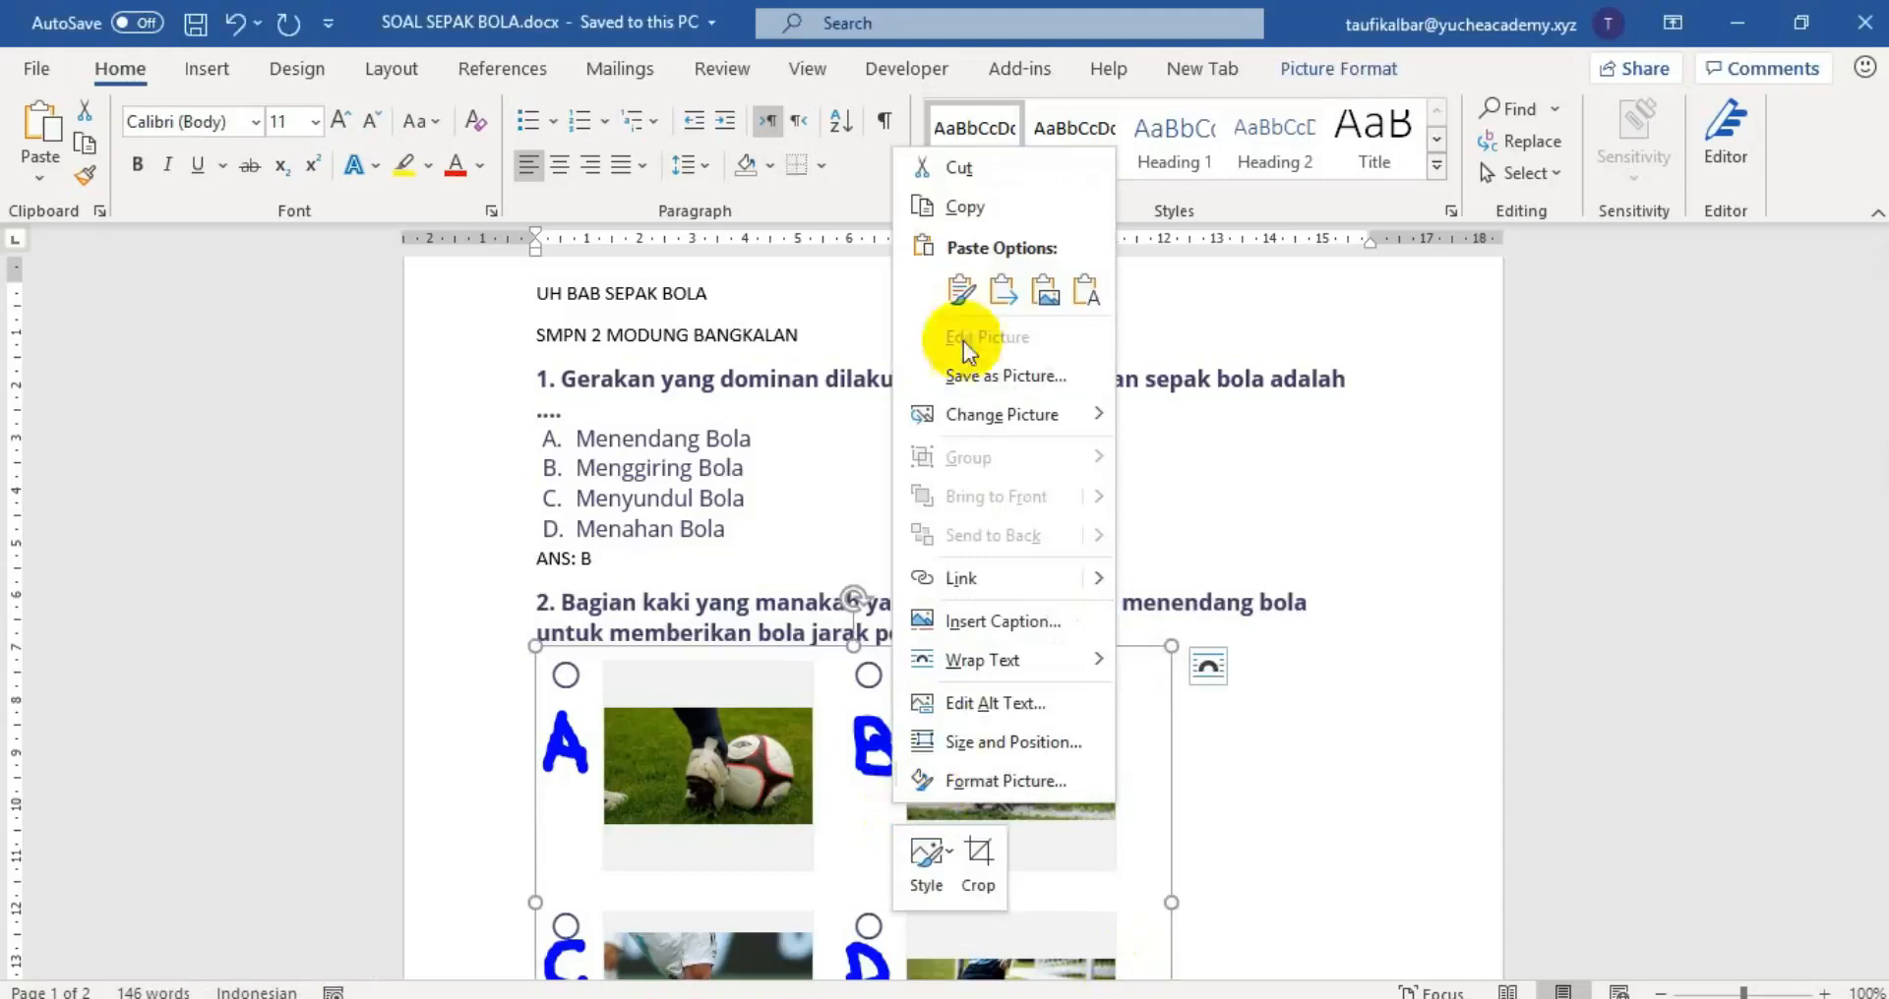
pyautogui.click(968, 207)
pyautogui.hotkey('alt', 'Tab')
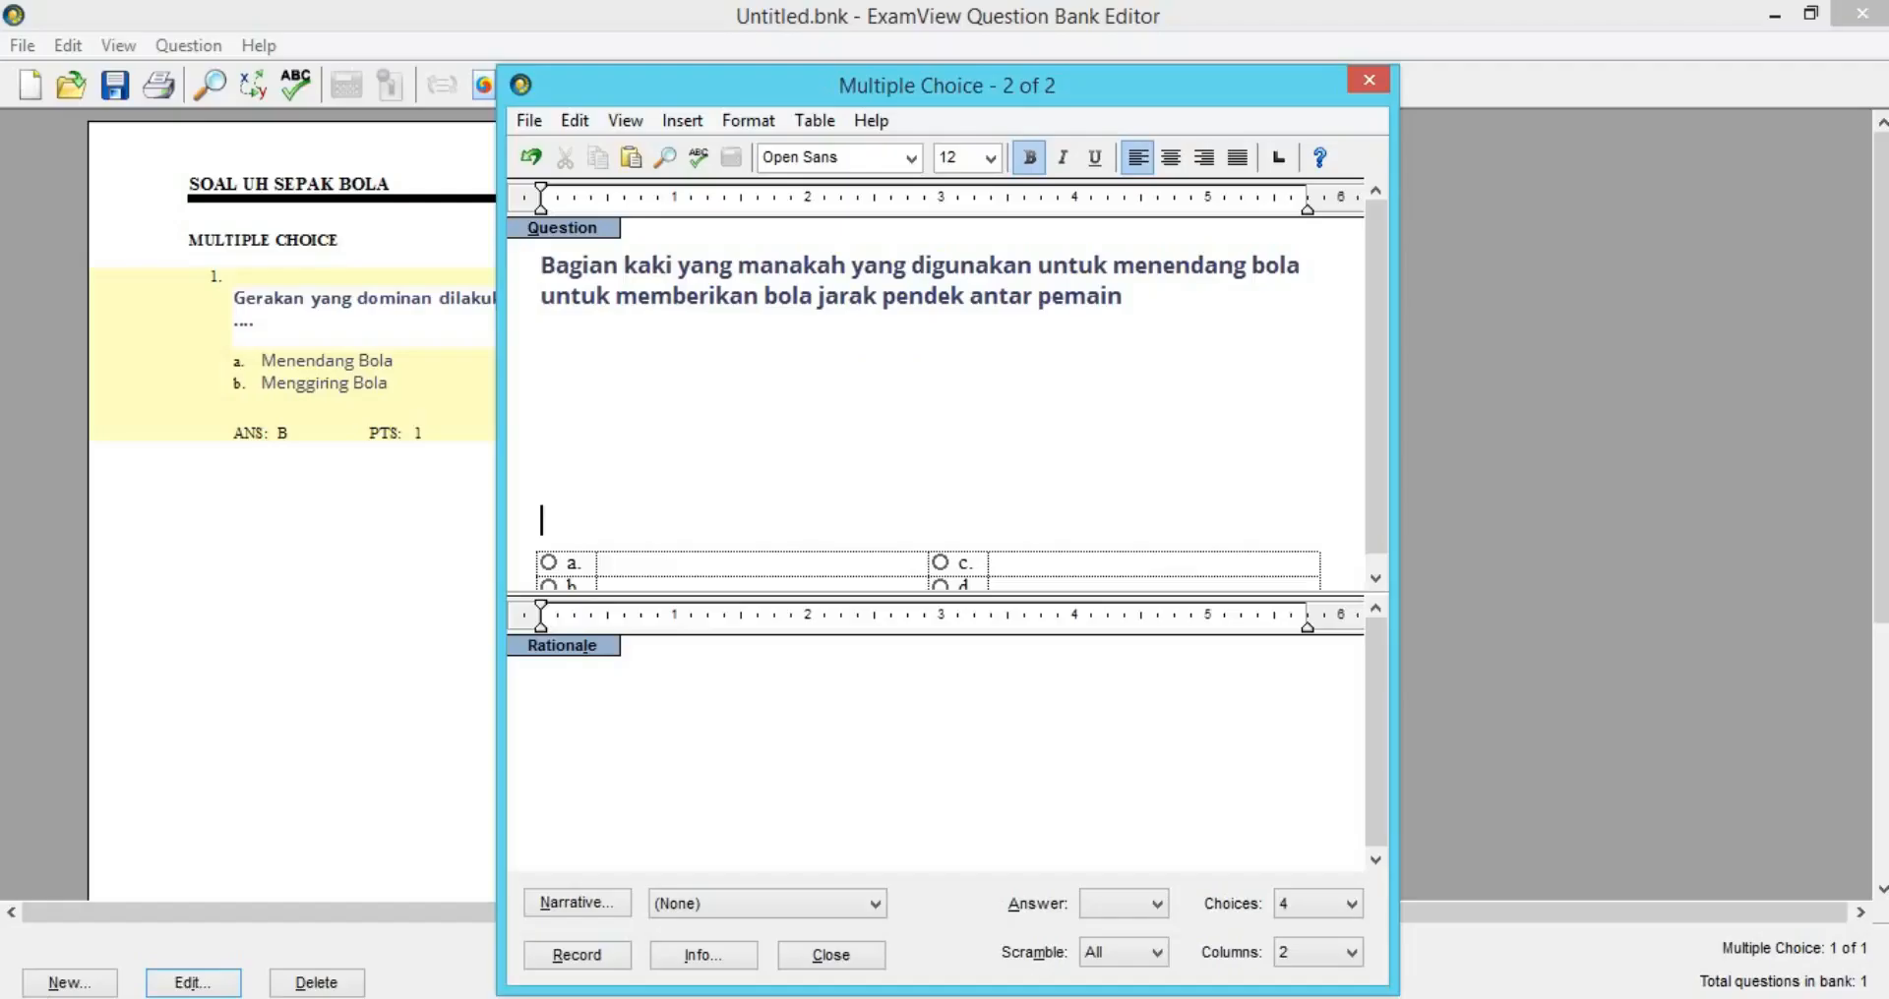
pyautogui.rightClick(656, 340)
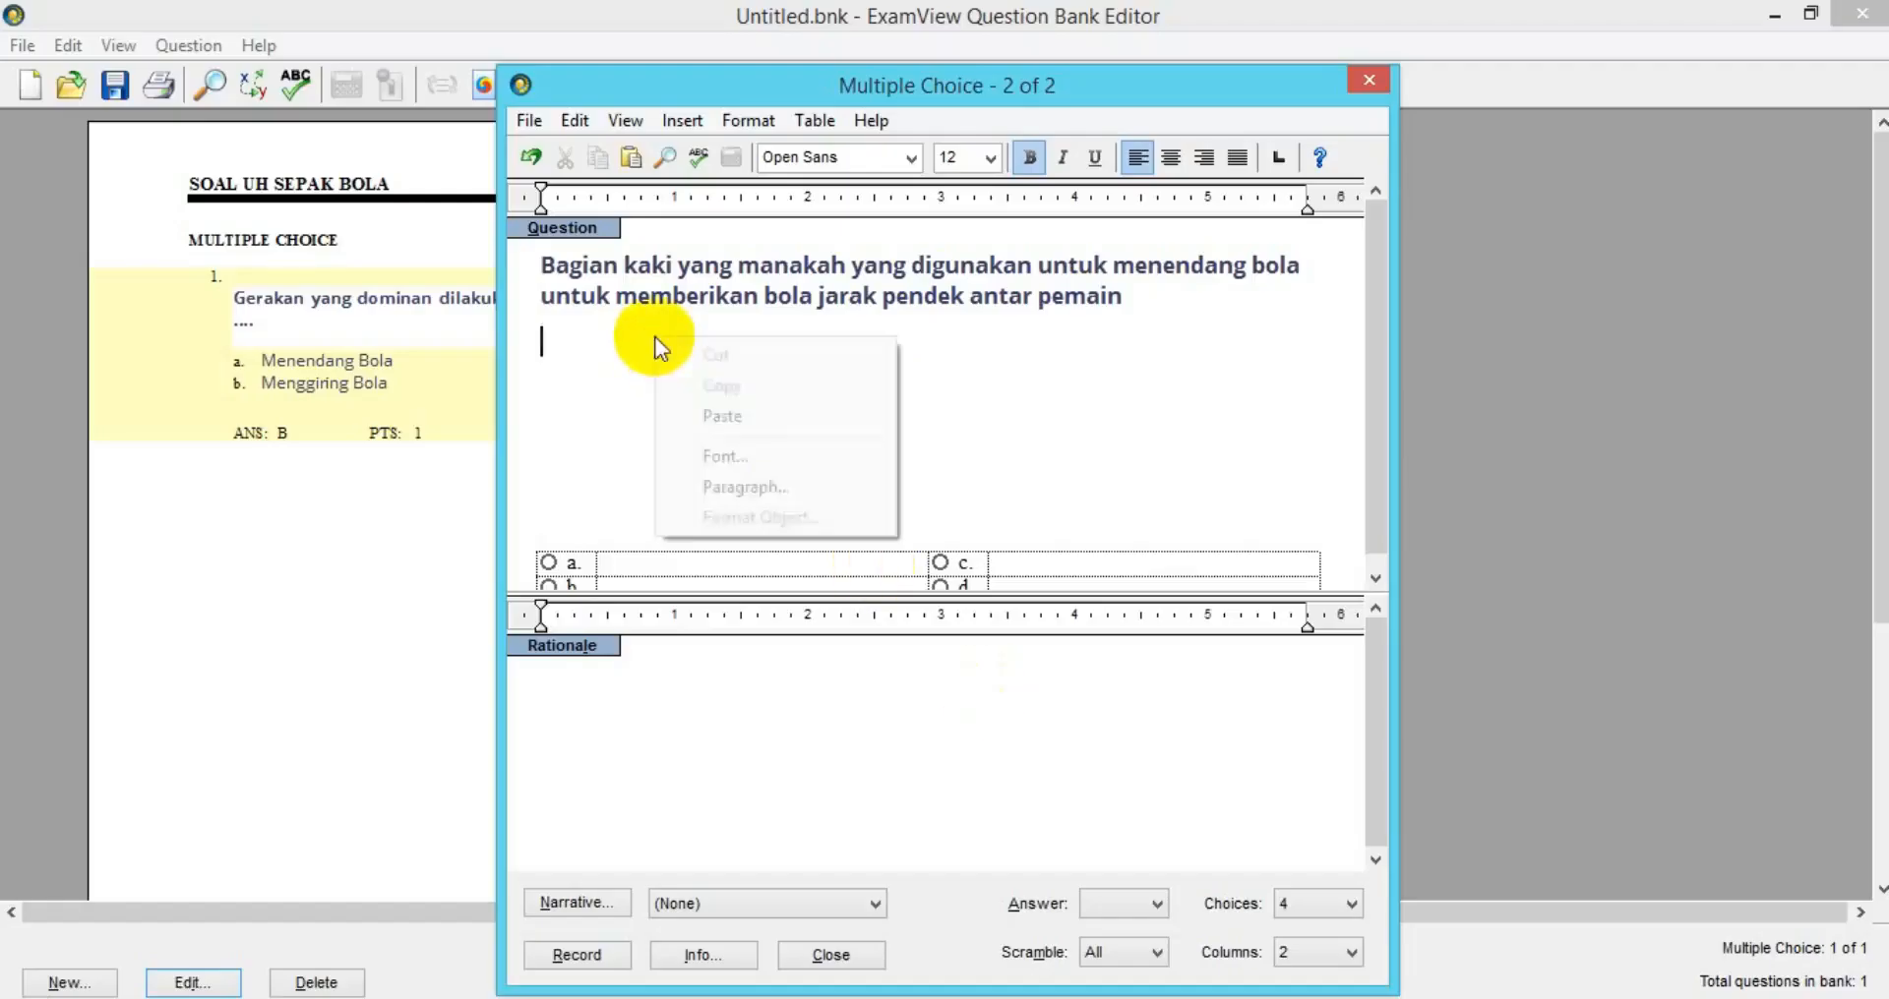
pyautogui.click(719, 416)
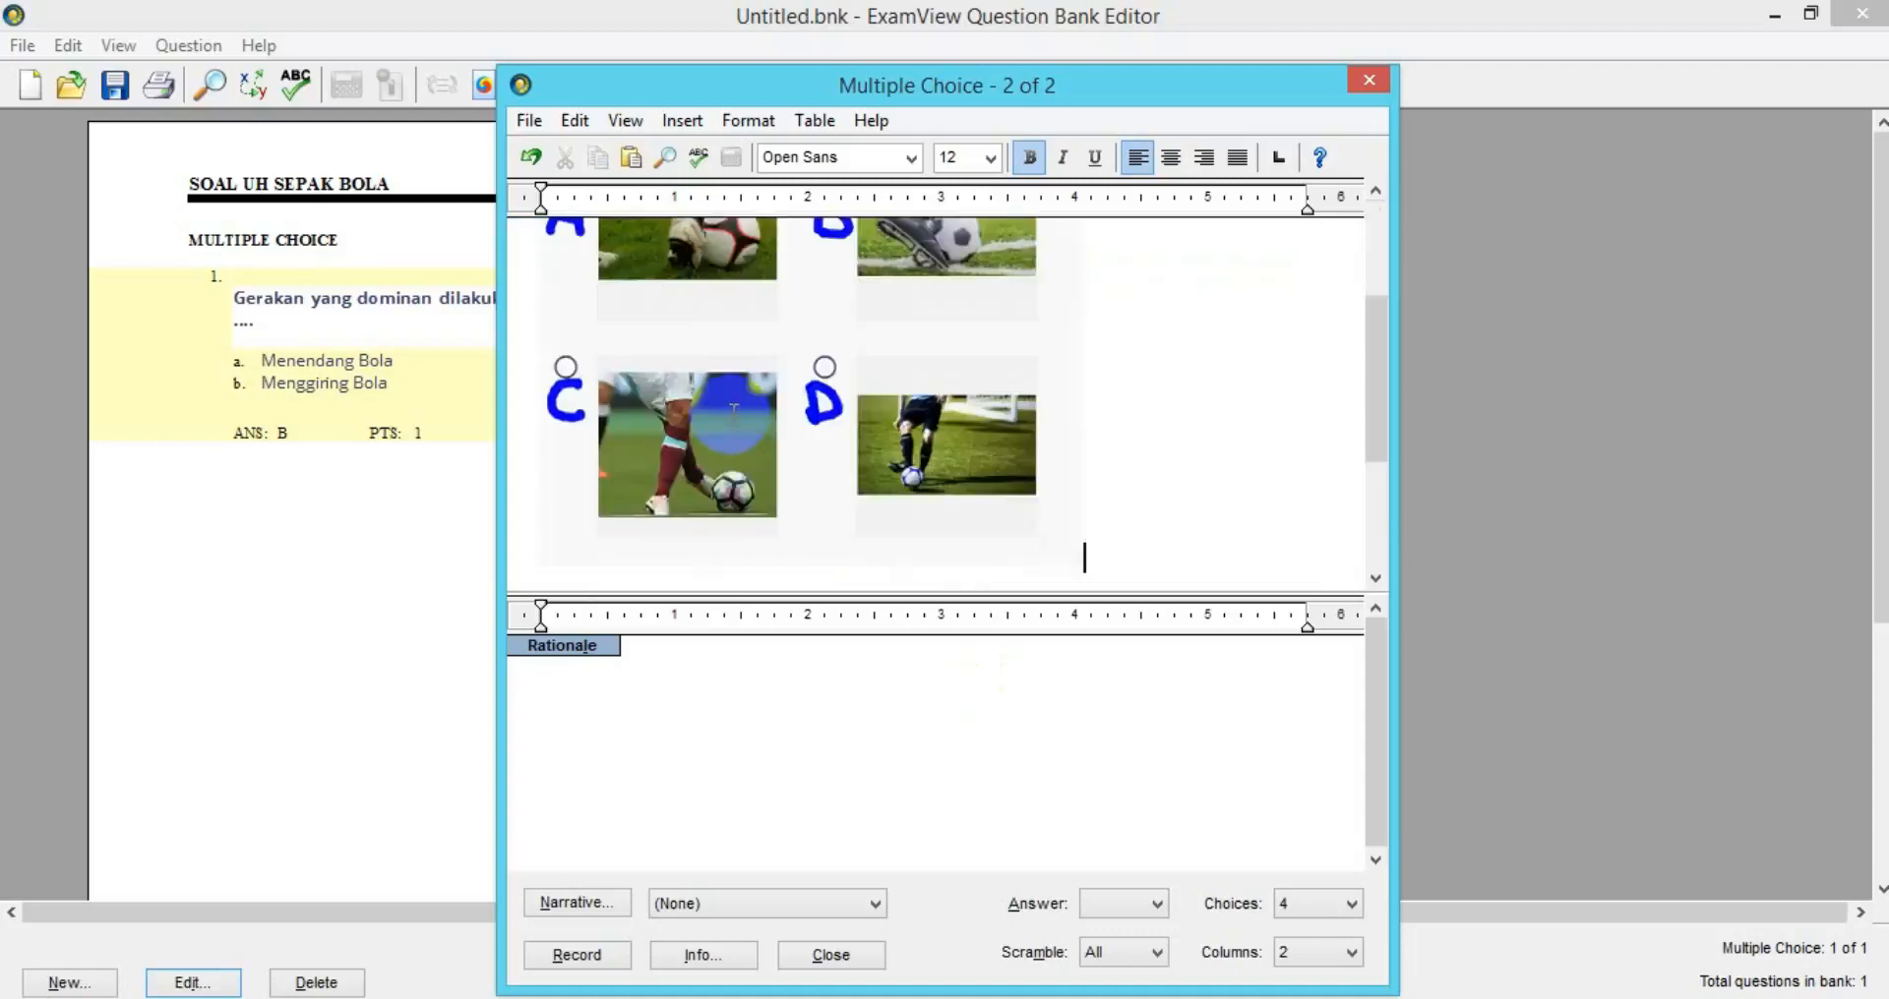
pyautogui.moveTo(1387, 384); pyautogui.dragTo(1345, 502)
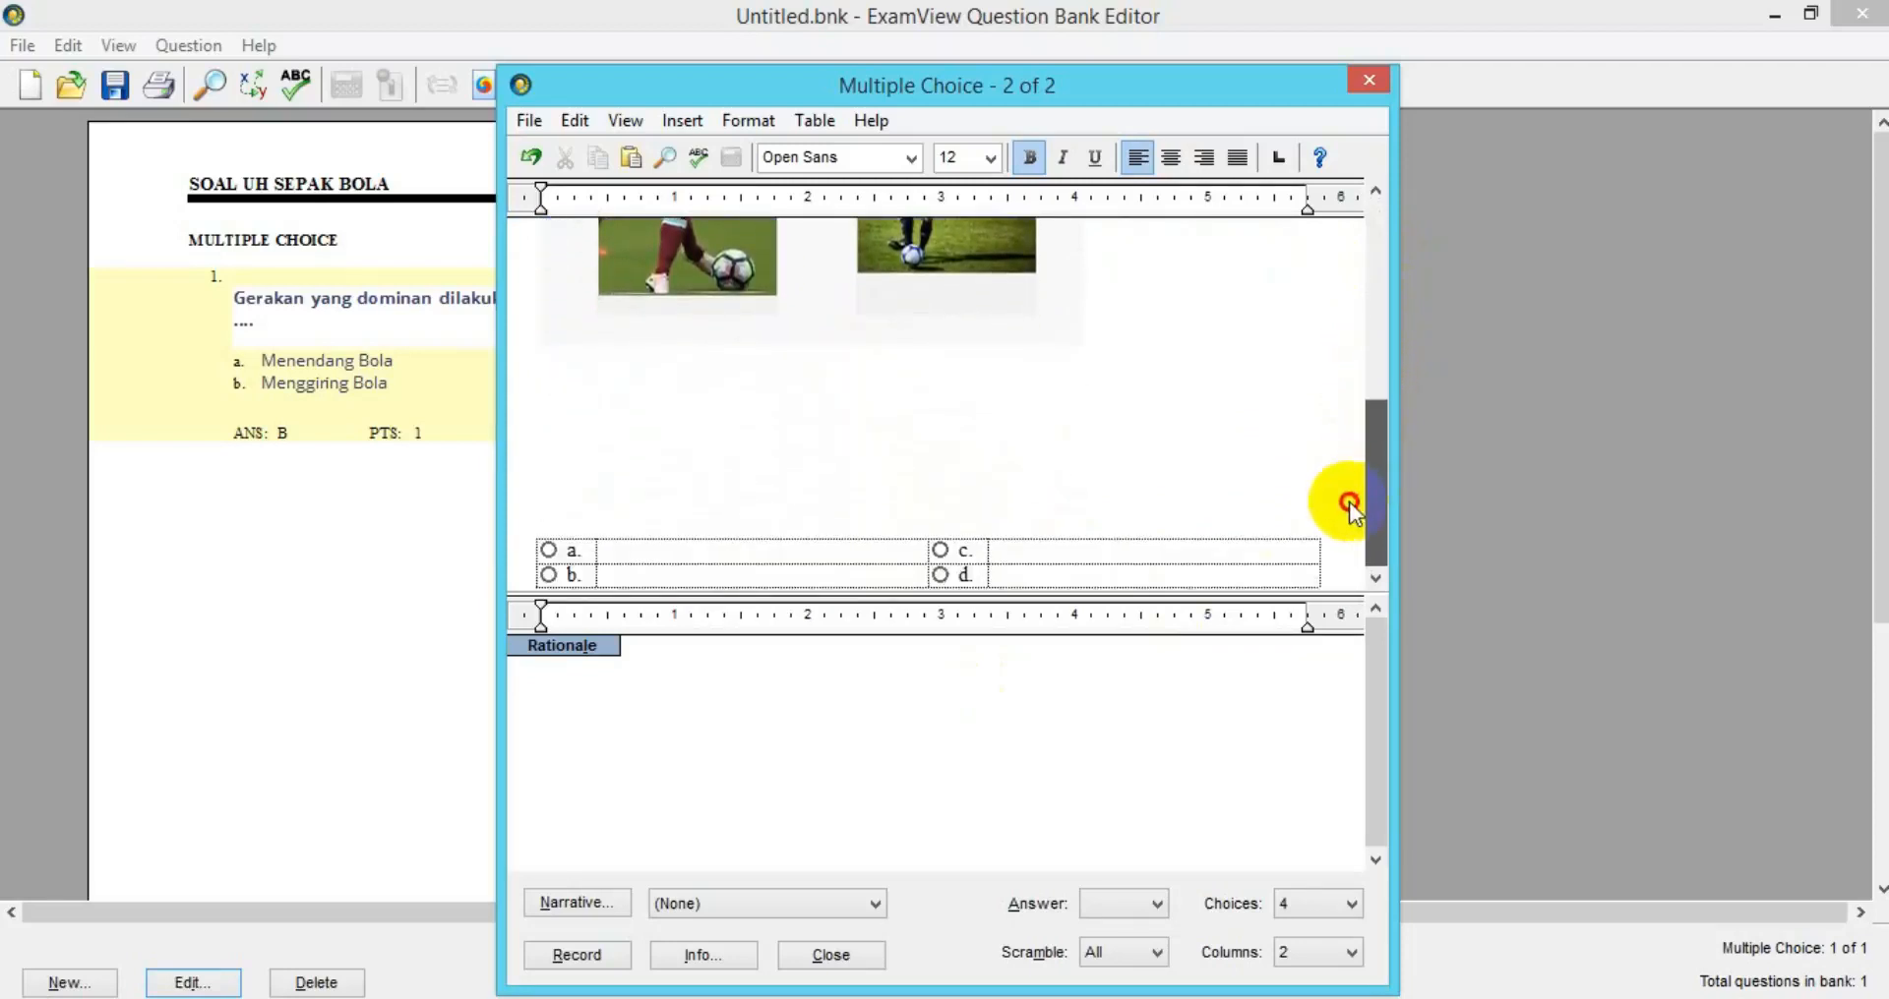
pyautogui.click(623, 552)
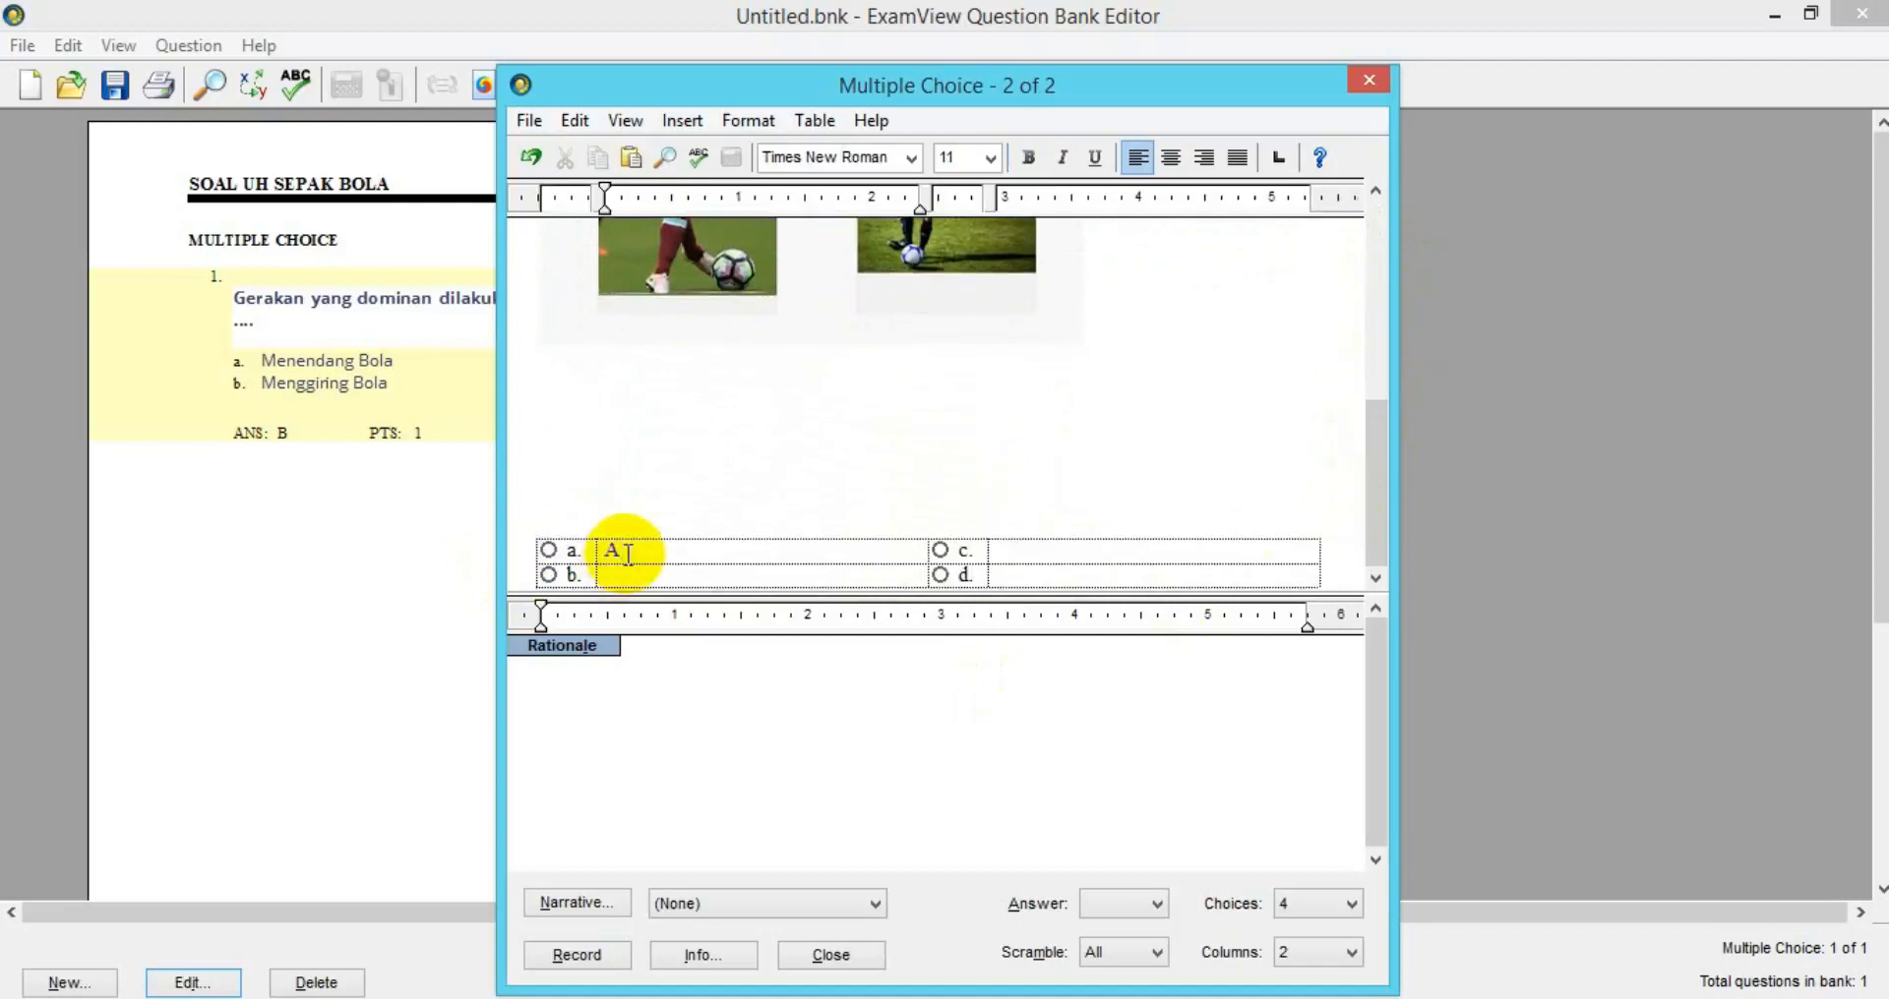
pyautogui.press('Tab')
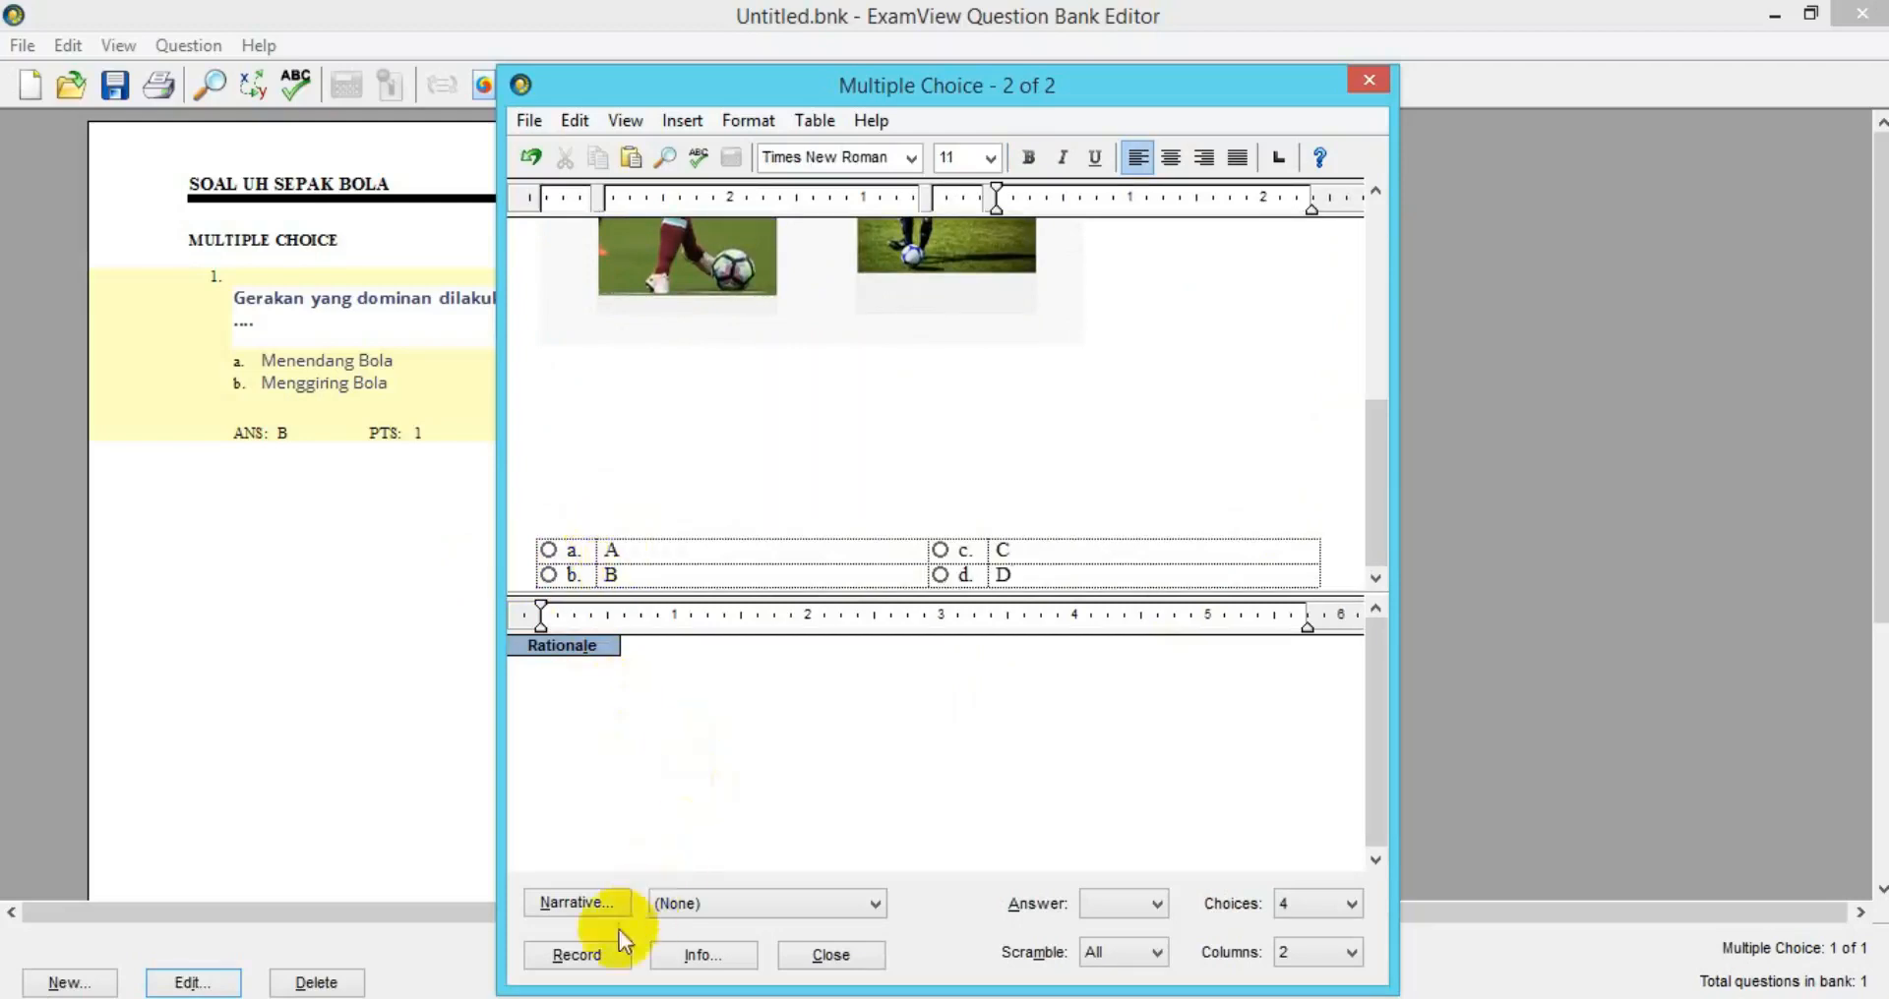
# Make D the correct answer to question 2 and record it.
pyautogui.click(588, 959)
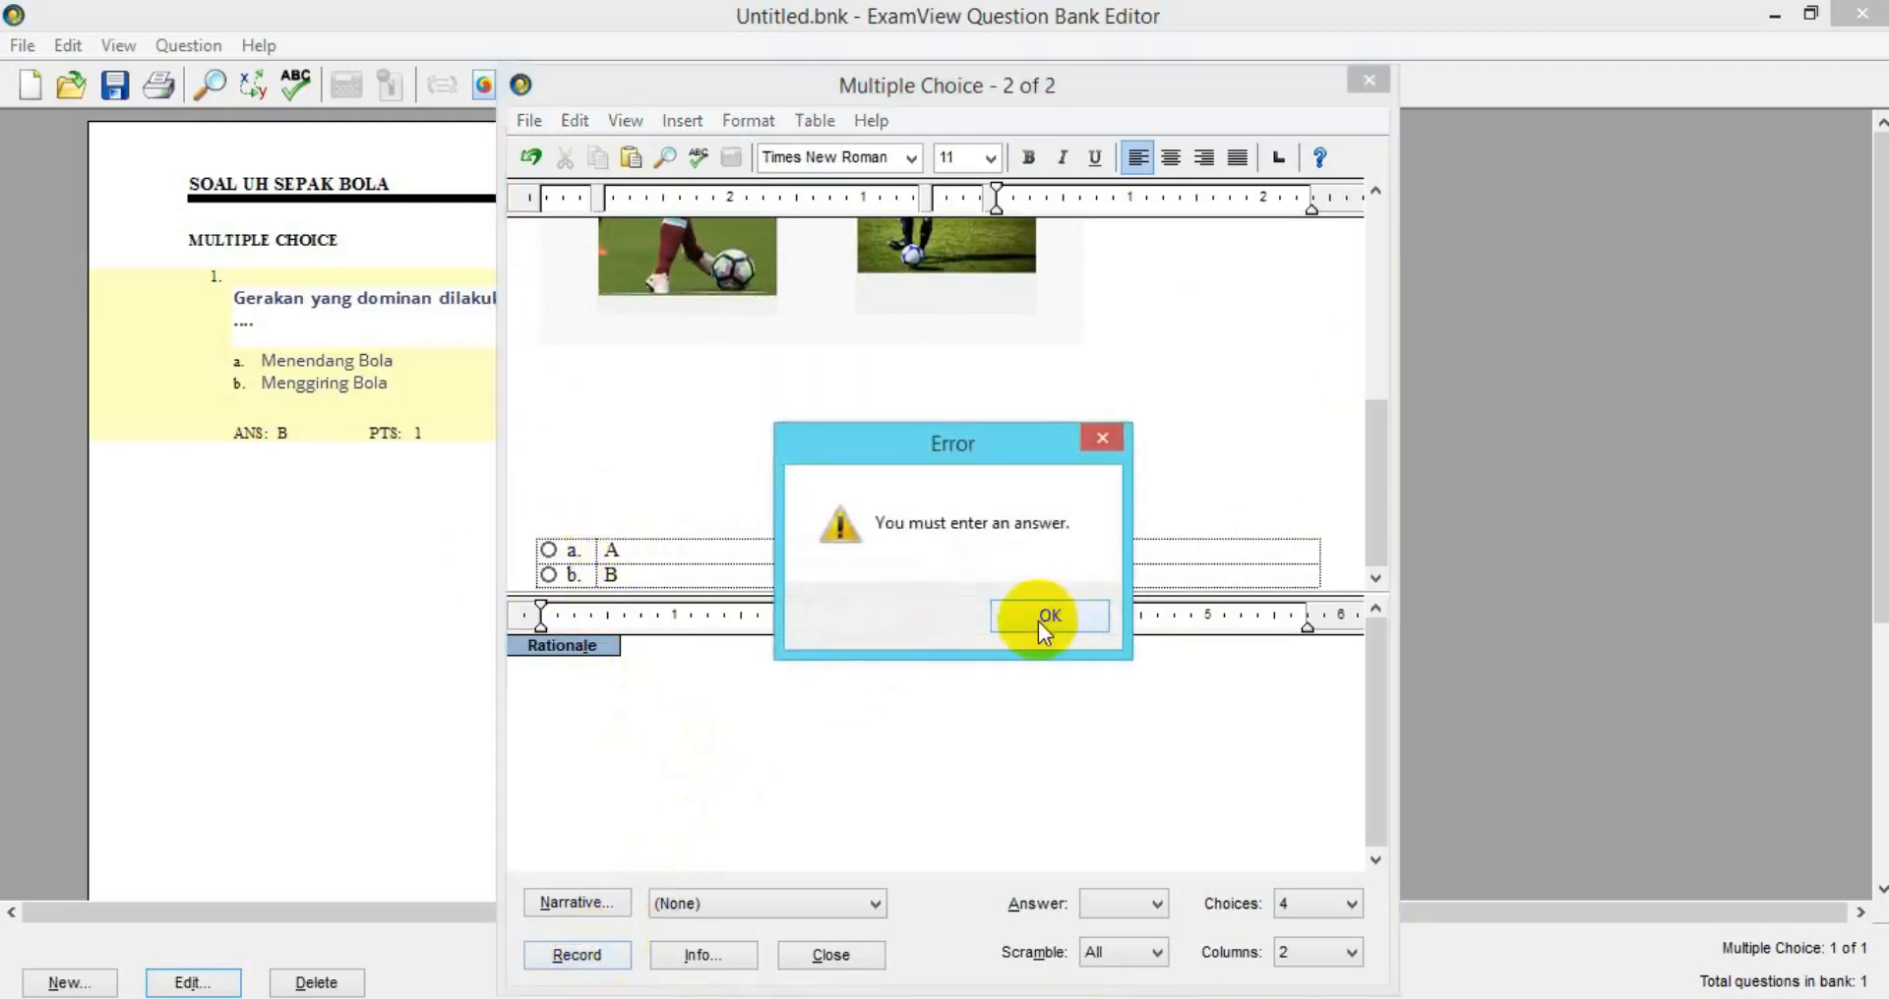
pyautogui.click(1102, 438)
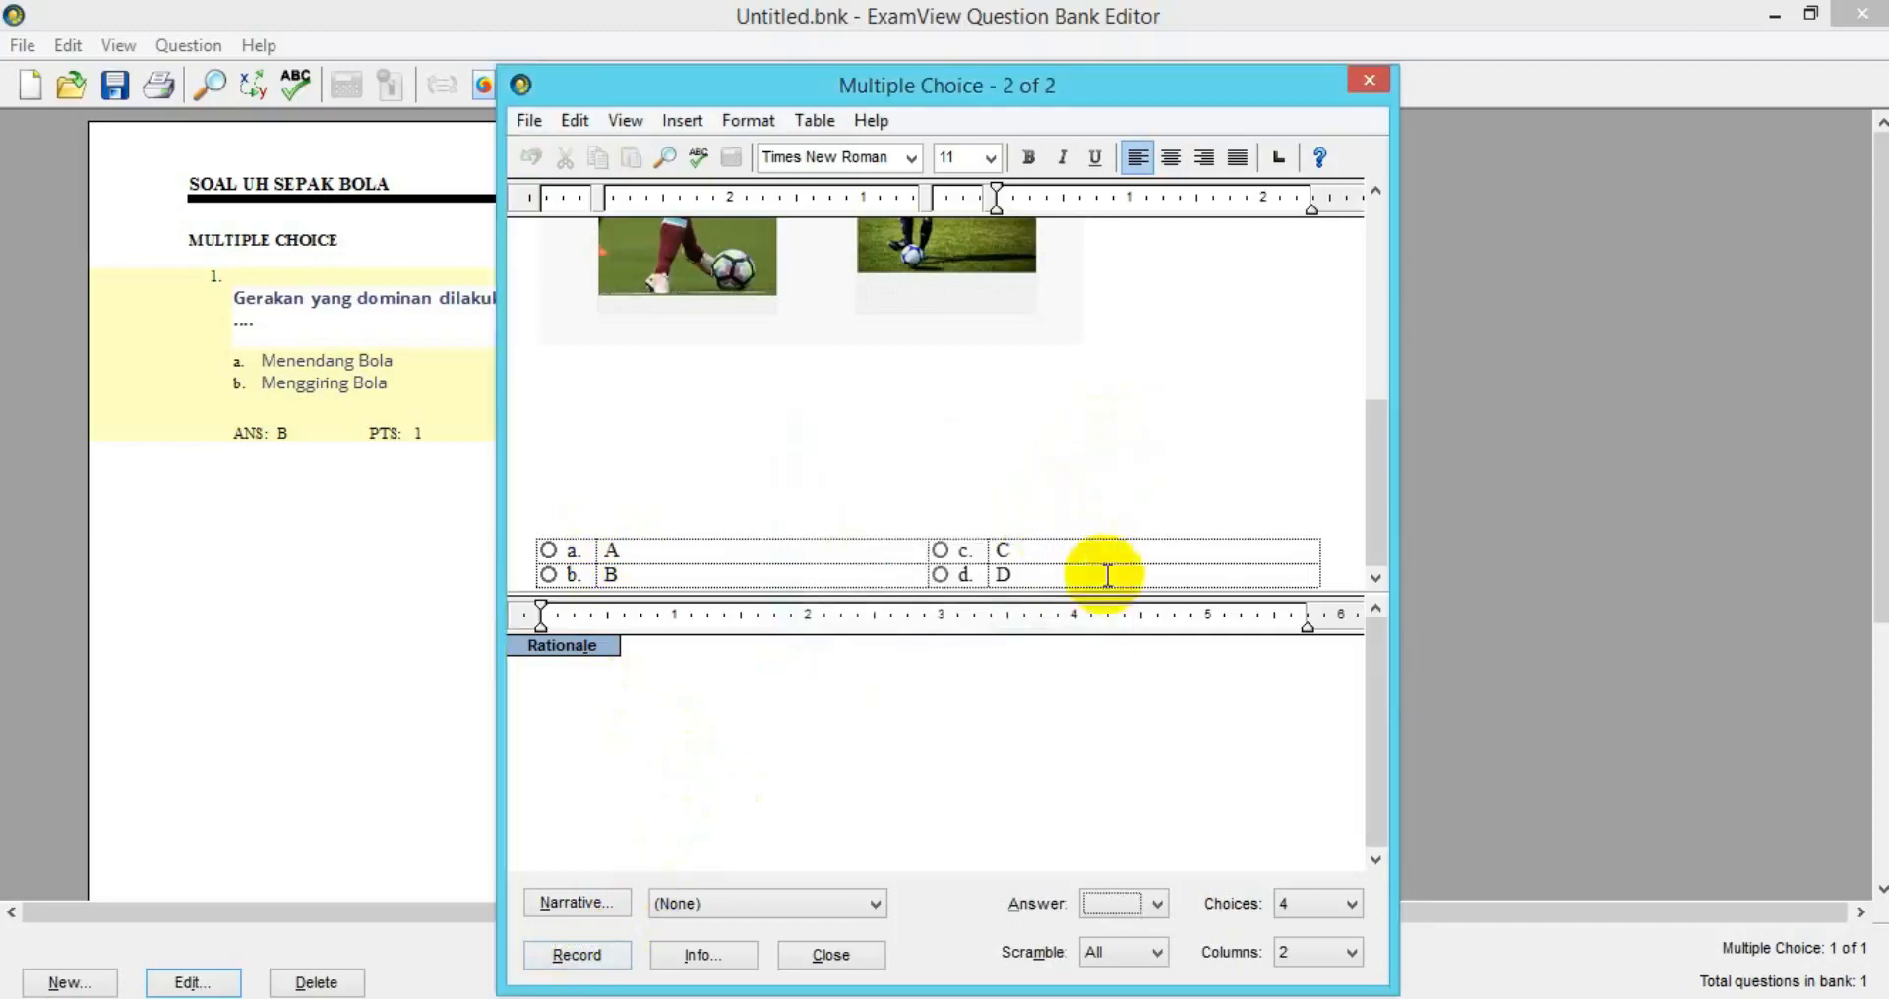
pyautogui.click(941, 576)
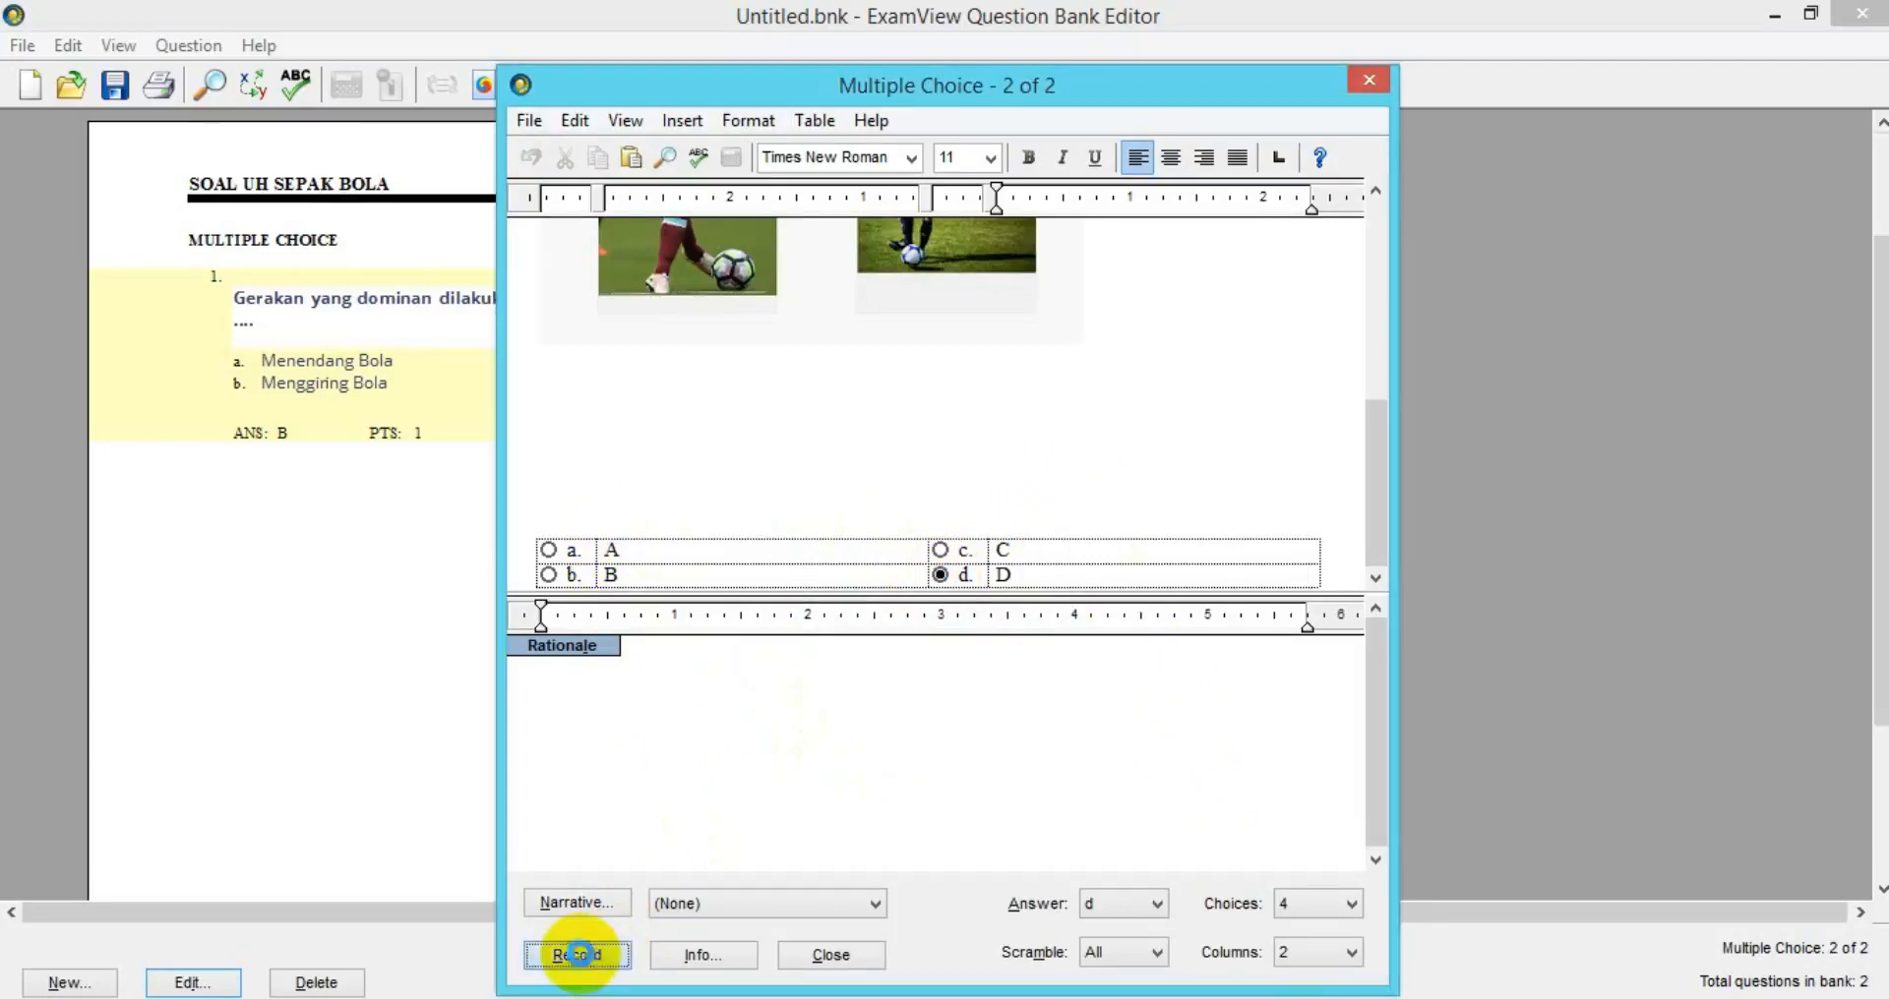
pyautogui.click(577, 955)
pyautogui.scroll(-1, 792, 646)
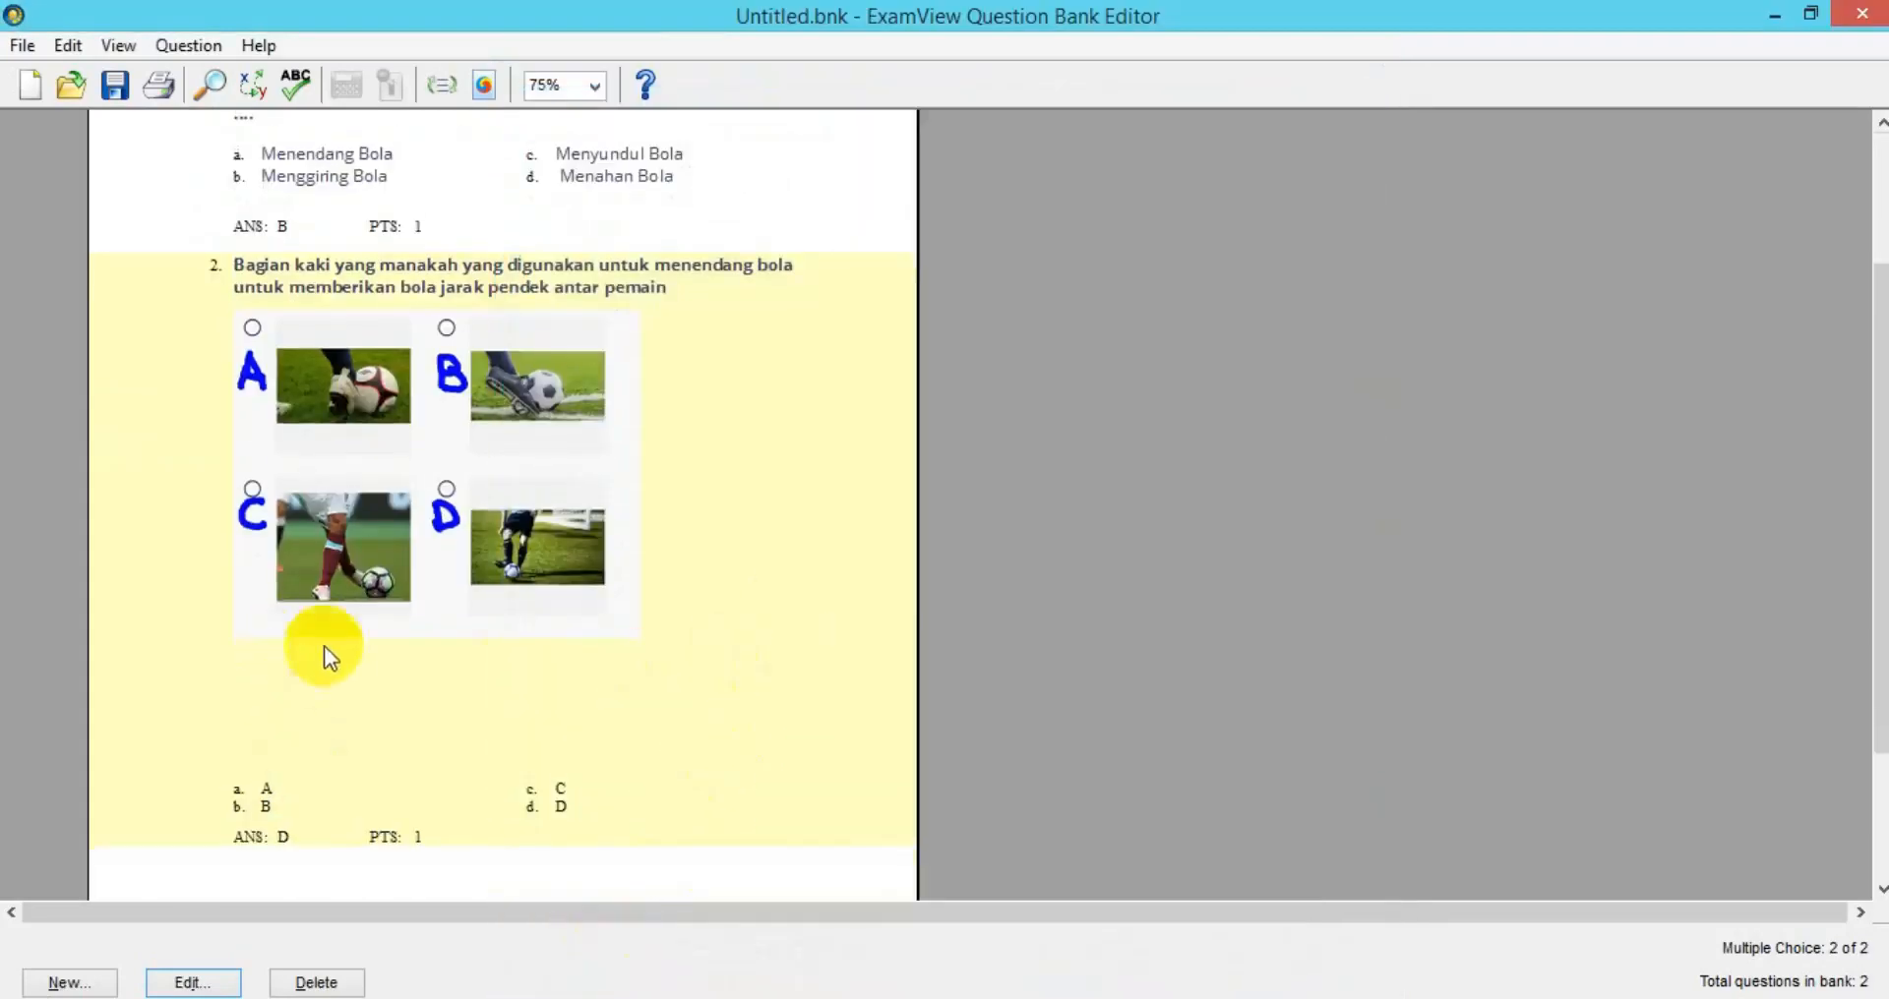
# Delete the extra blank lines above question 2's answers and record it again.
pyautogui.click(190, 983)
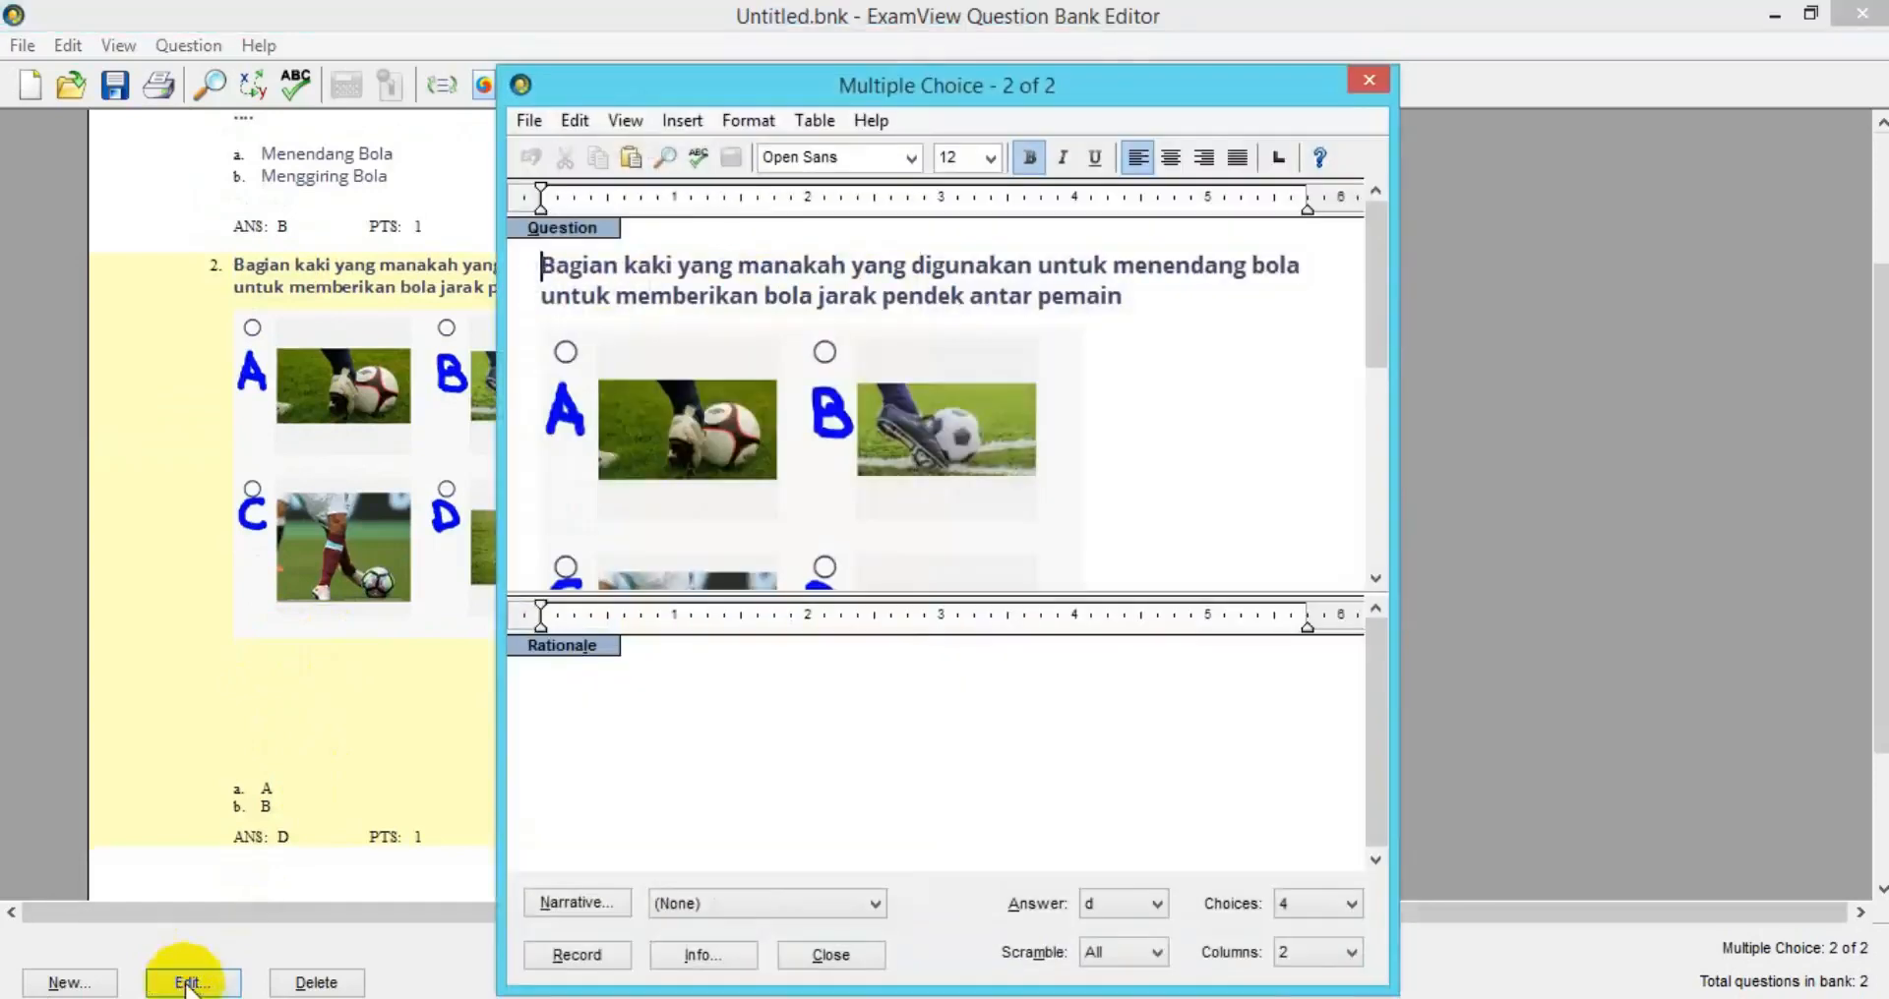
pyautogui.scroll(-9, 737, 556)
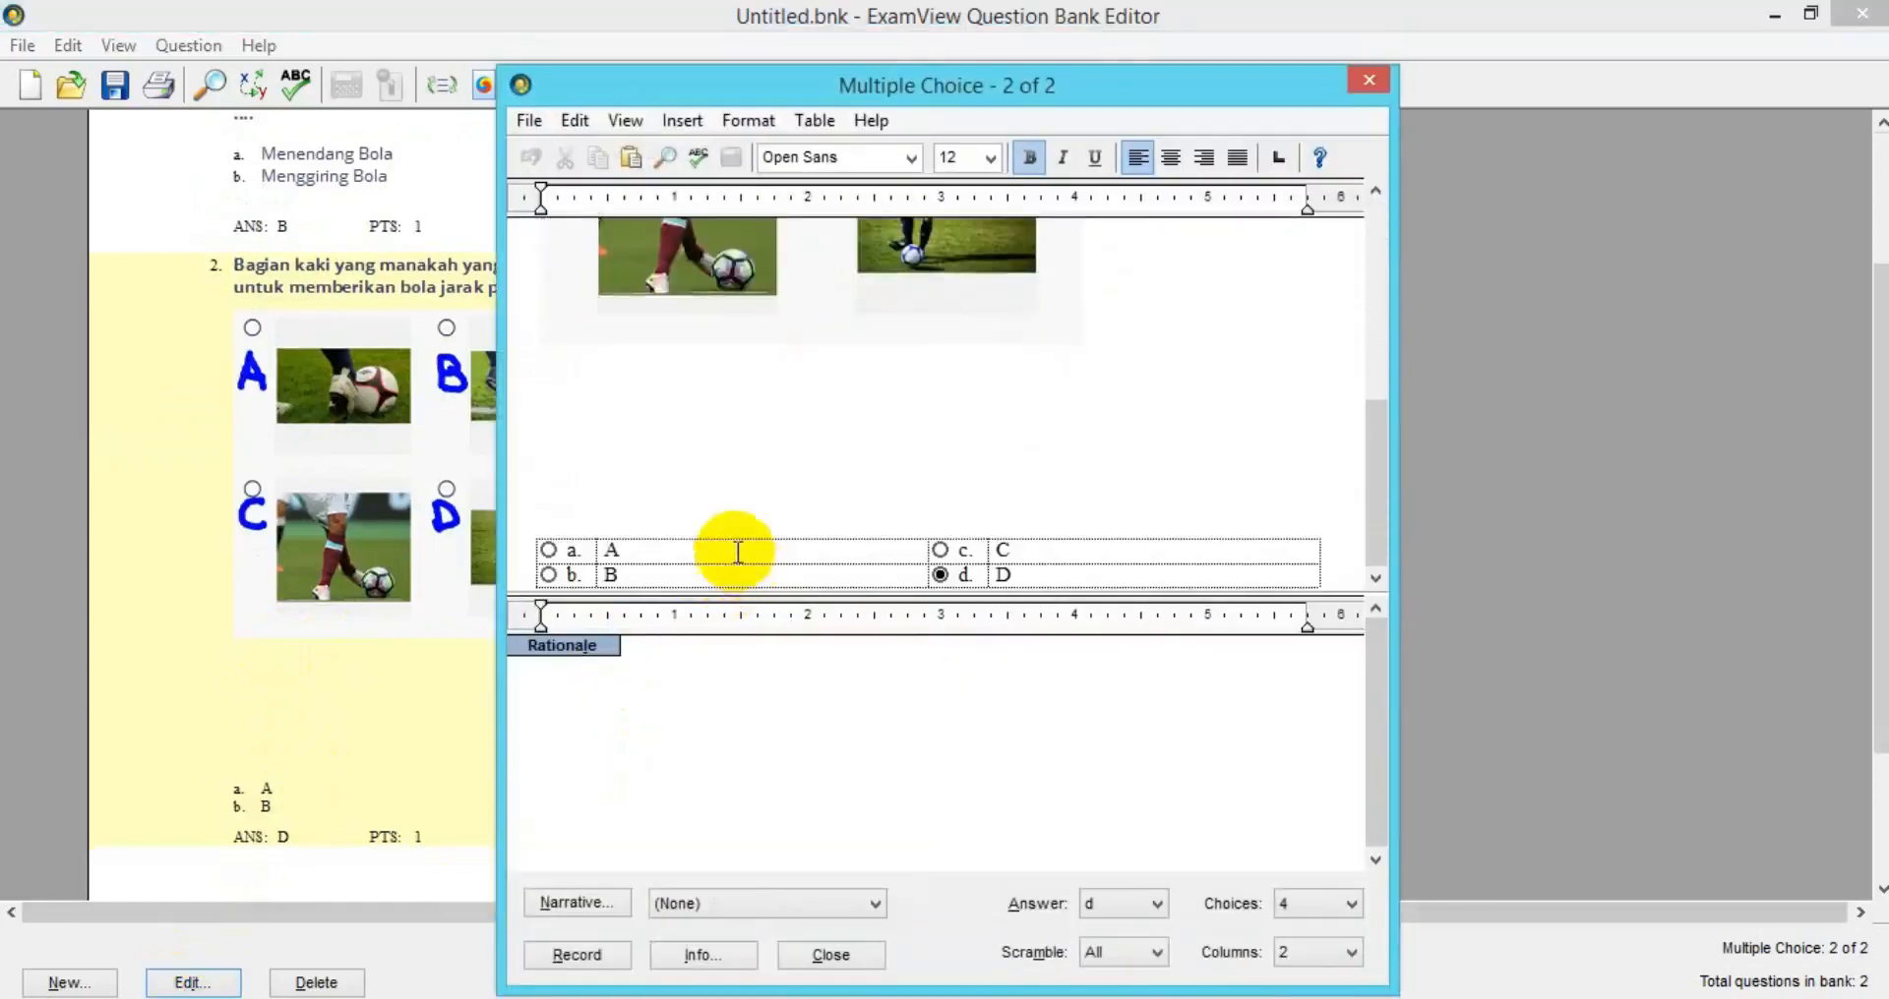
pyautogui.click(600, 357)
pyautogui.click(603, 512)
pyautogui.press('BackSpace')
pyautogui.press('BackSpace')
pyautogui.press('BackSpace')
pyautogui.press('BackSpace')
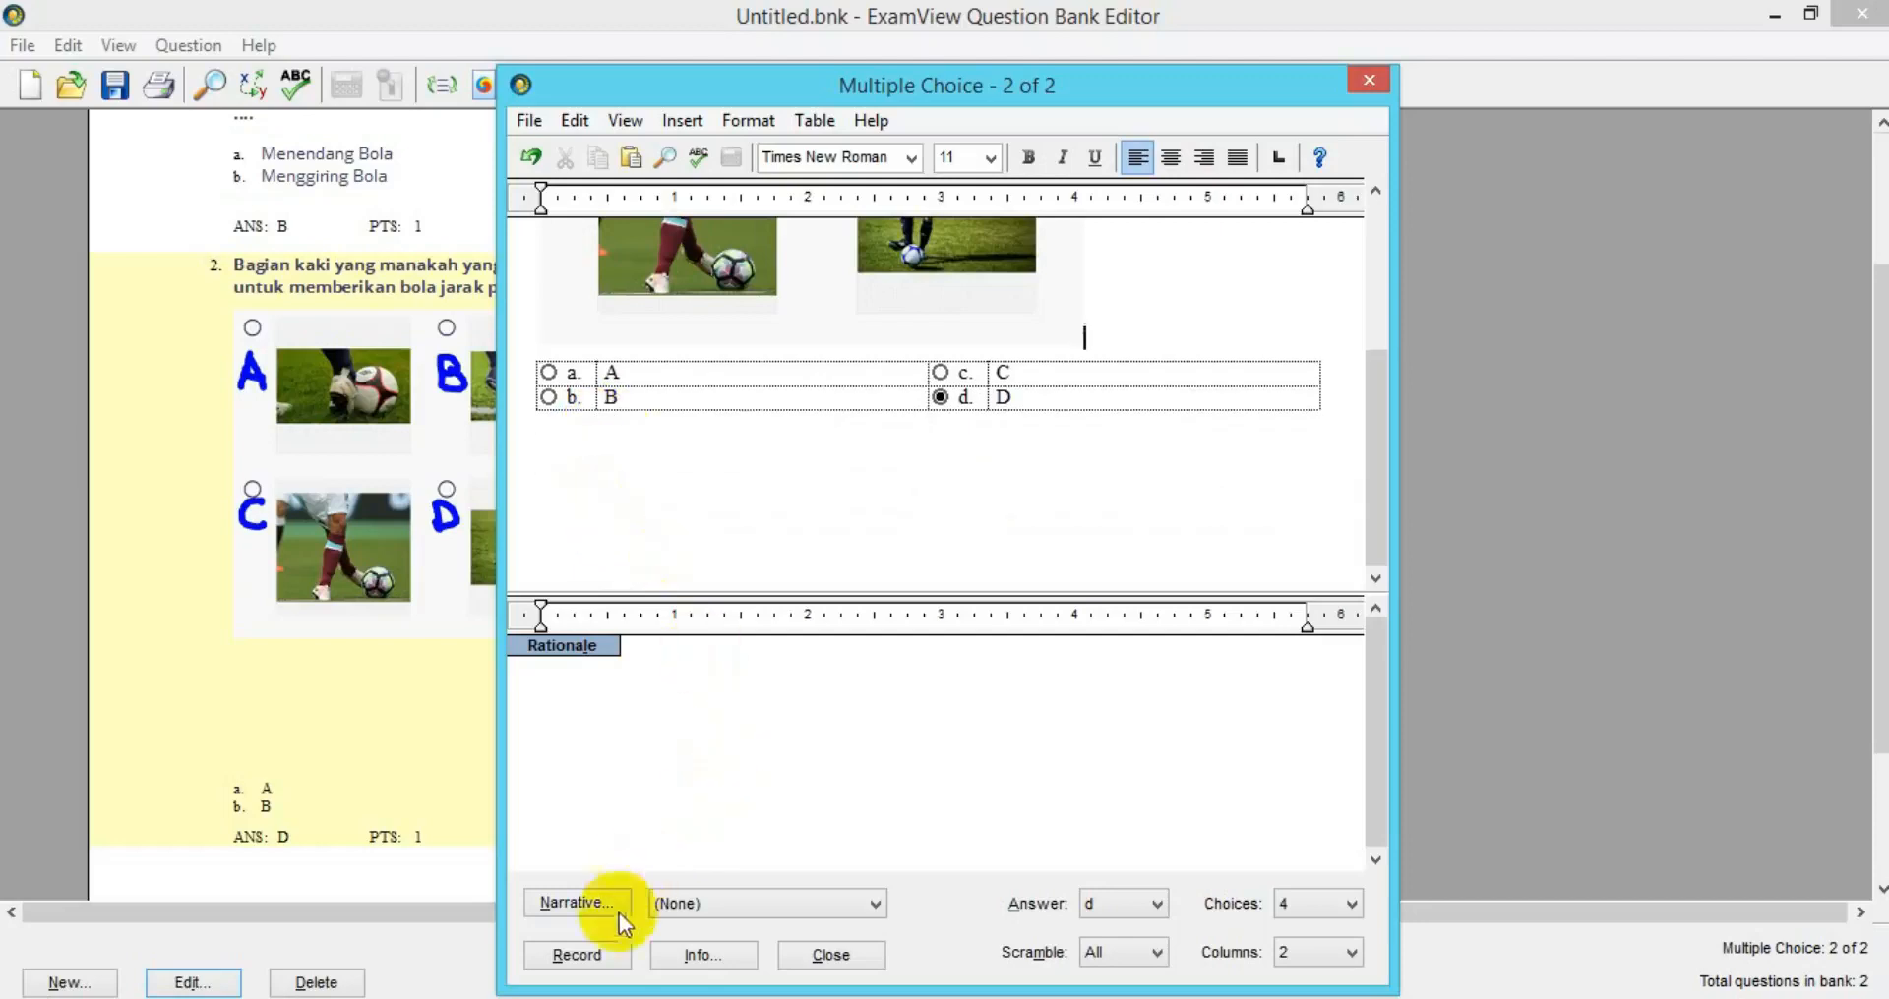
pyautogui.click(590, 954)
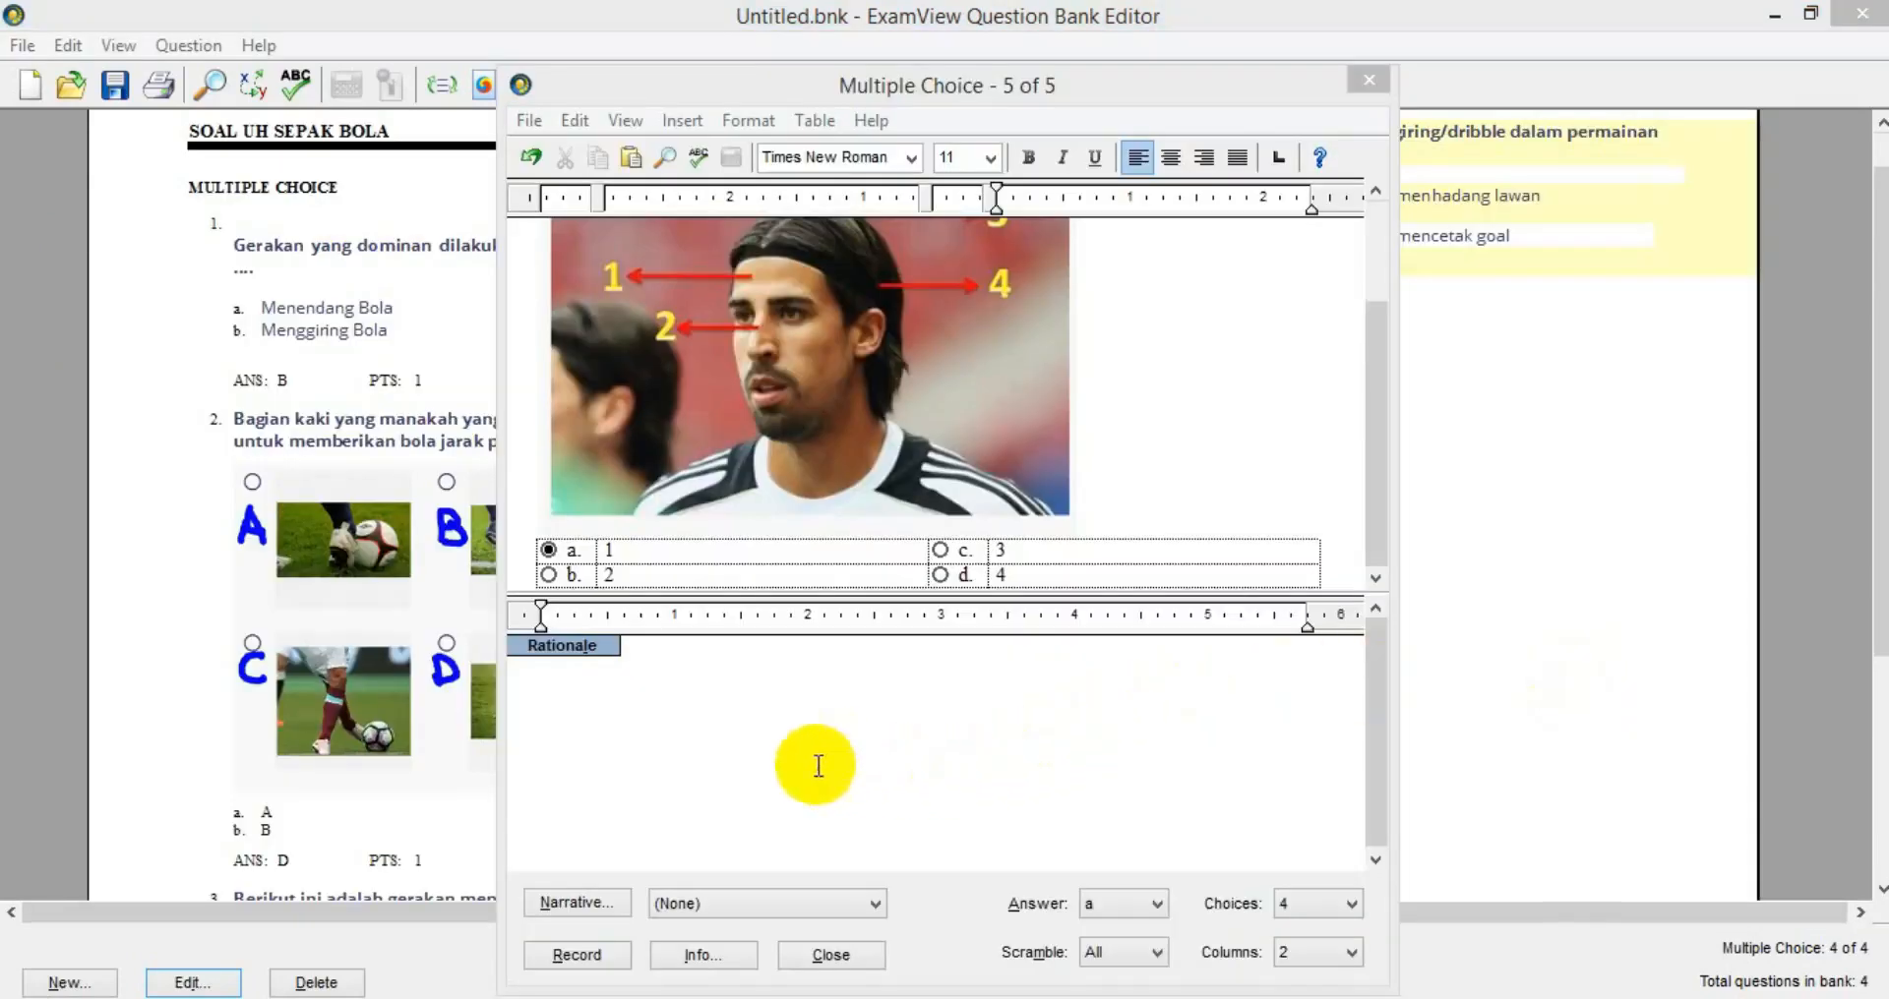
# Record question 5, completing the bank with five questions.
pyautogui.click(566, 955)
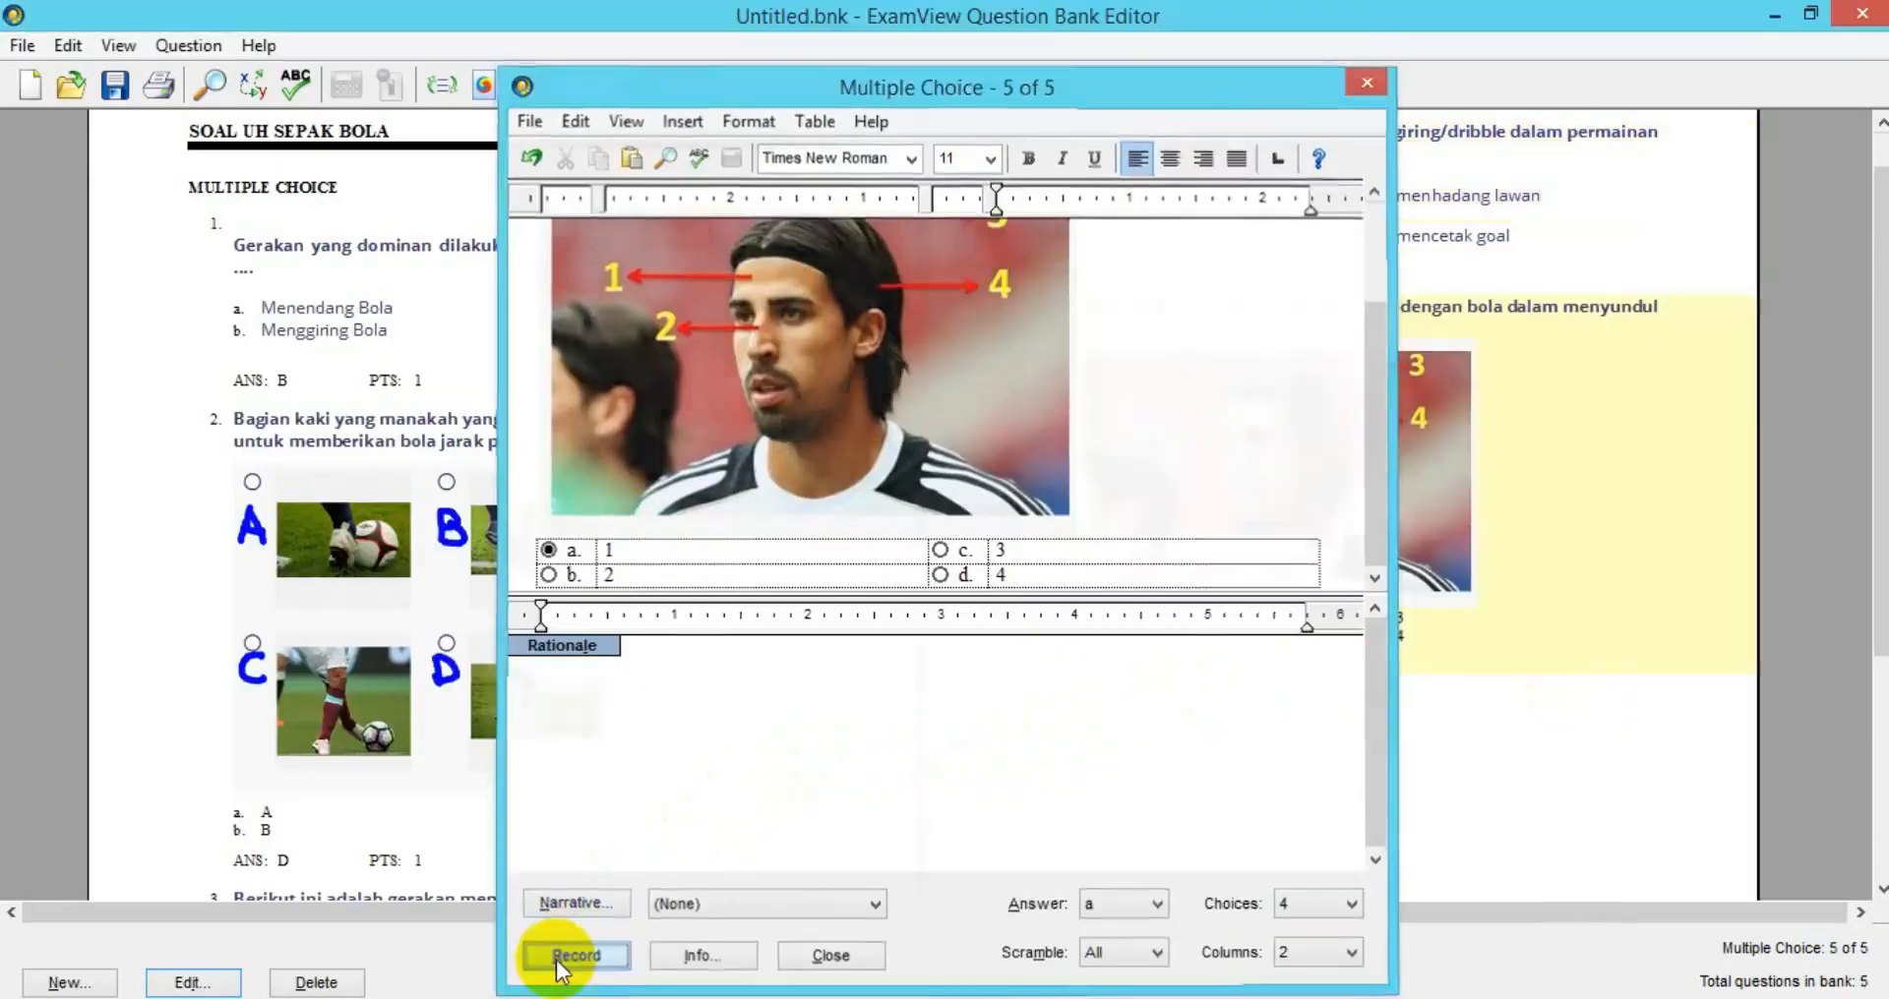
pyautogui.scroll(-3, 688, 582)
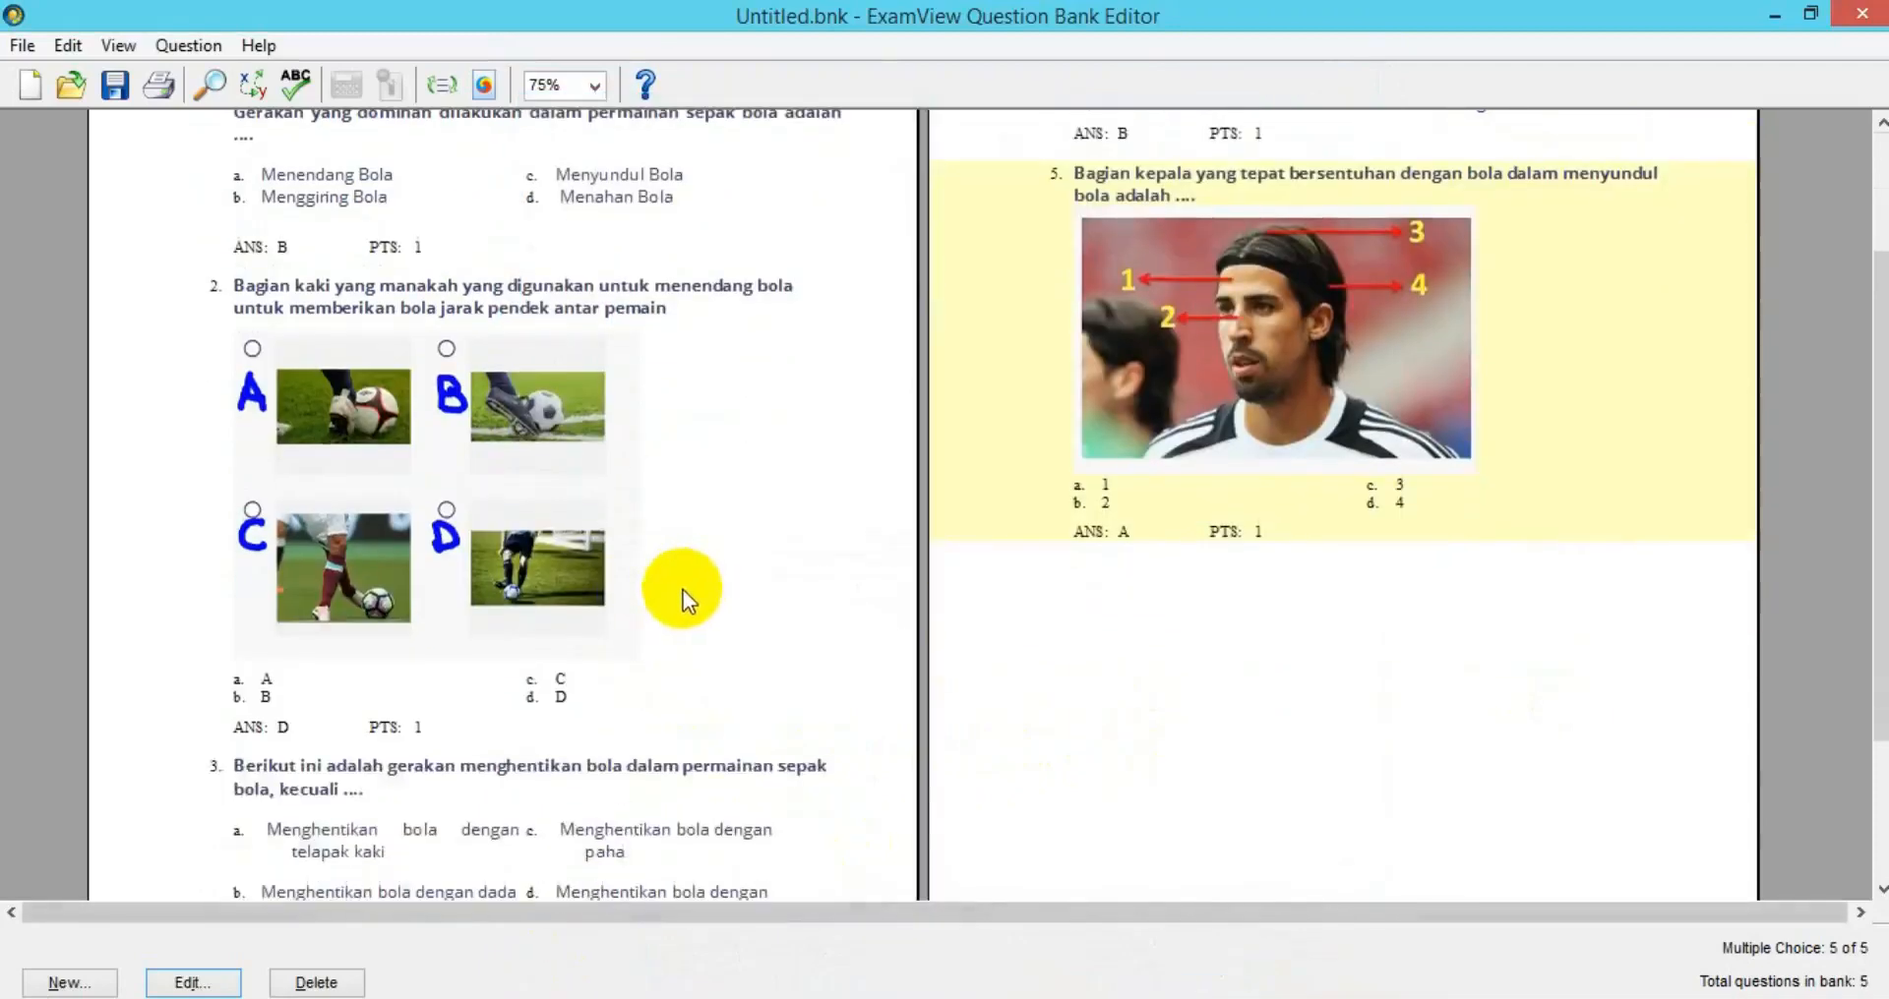
pyautogui.scroll(4, 686, 590)
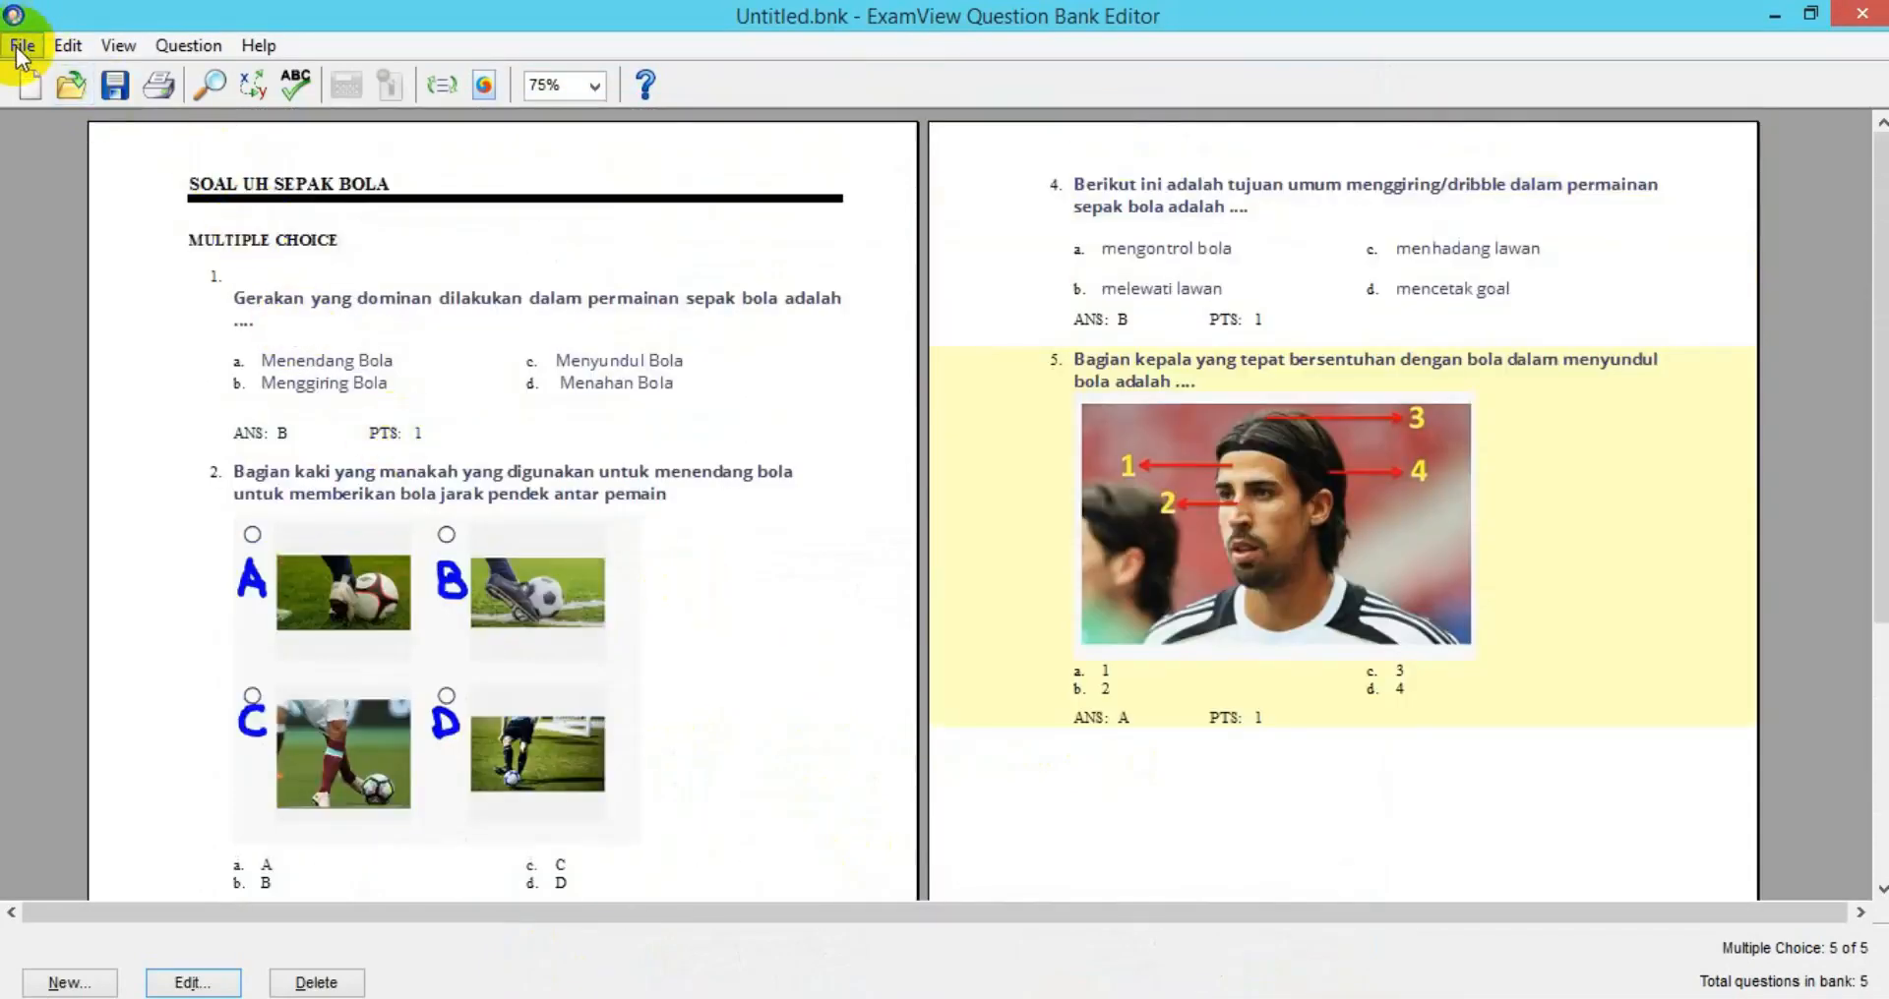
# Save the bank through File > Save as SOAL UH SEPAK BOLA.bnk.
pyautogui.click(22, 45)
pyautogui.click(97, 148)
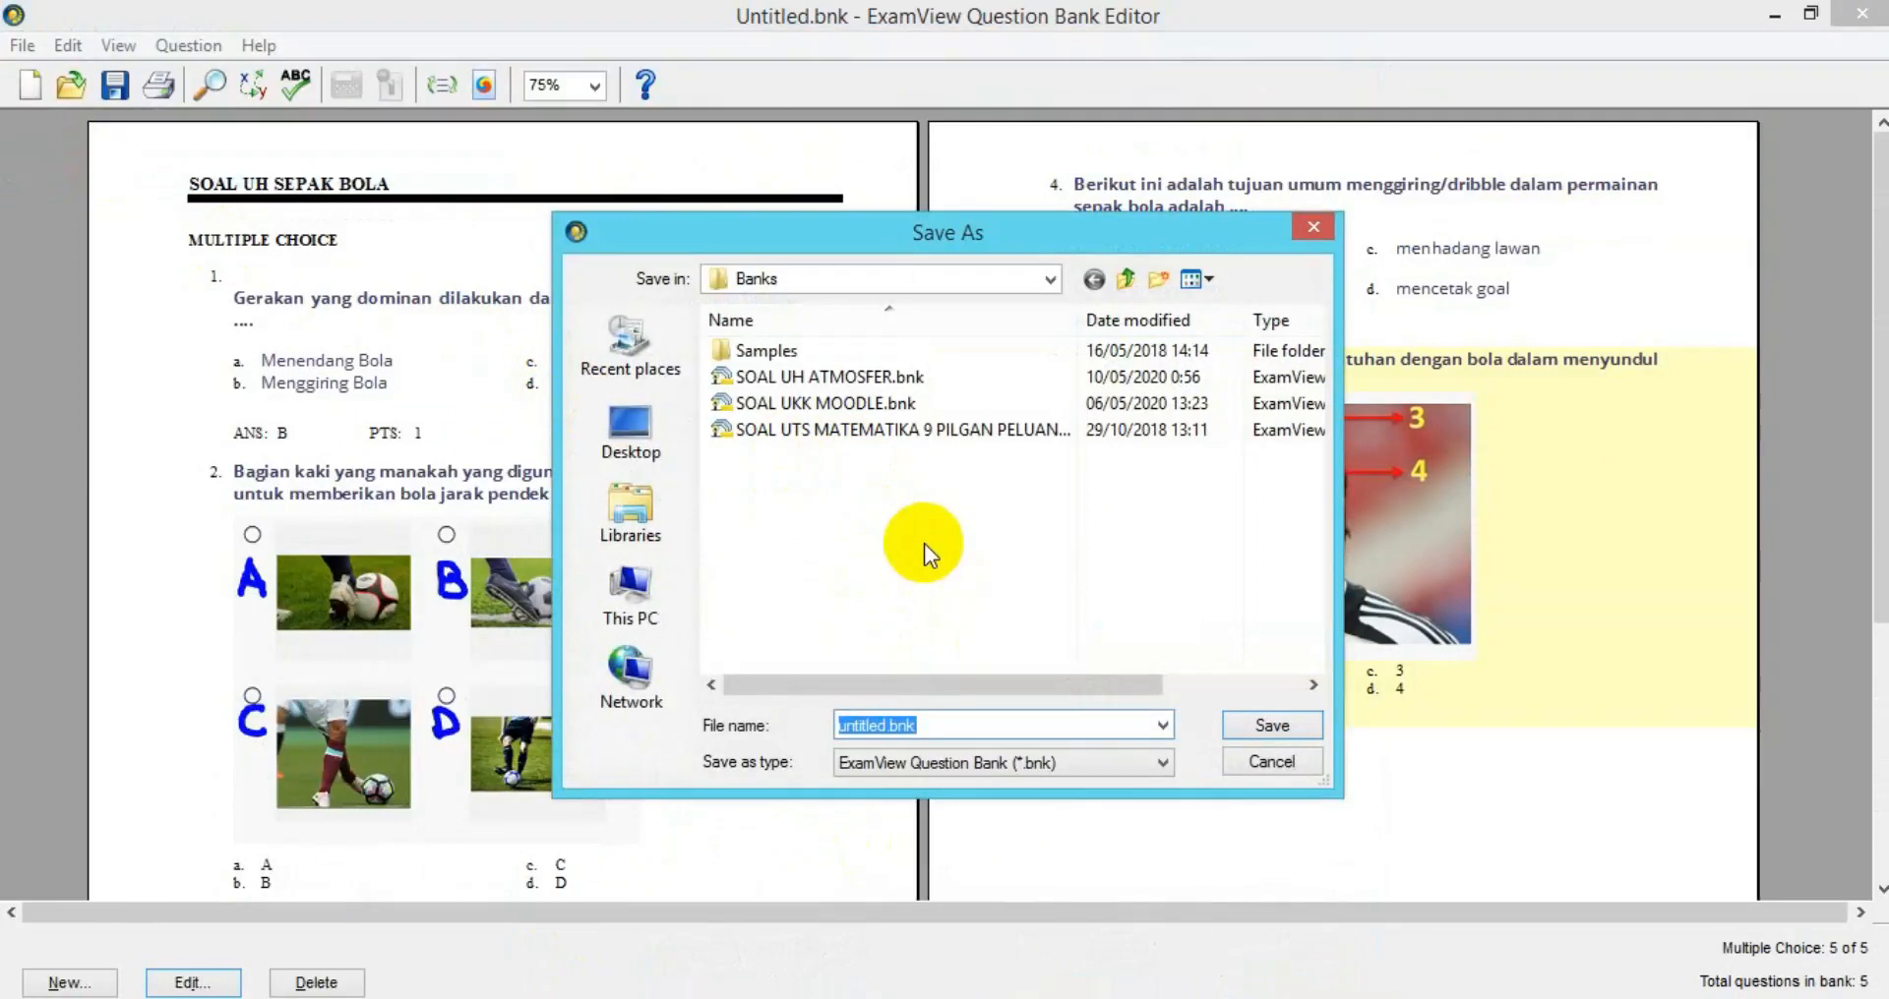
pyautogui.write('SOAL UH SEPAK B')
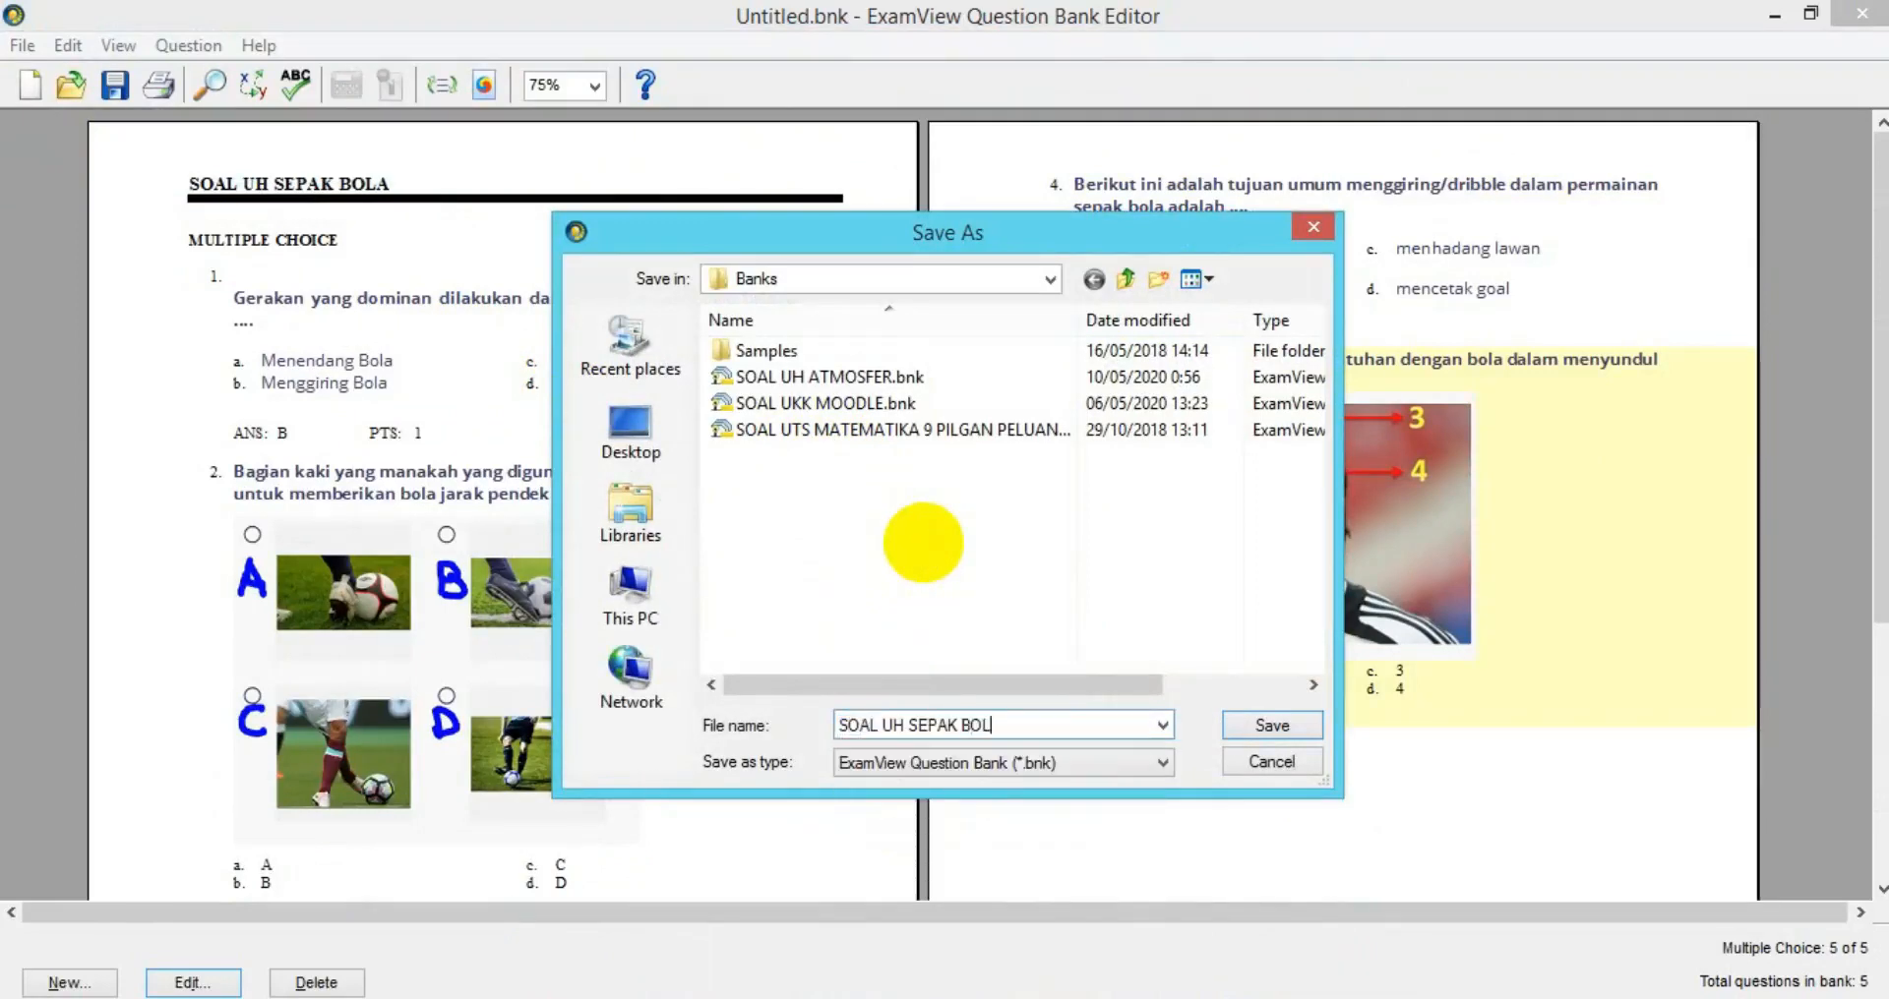
pyautogui.write('OLA')
pyautogui.click(1242, 726)
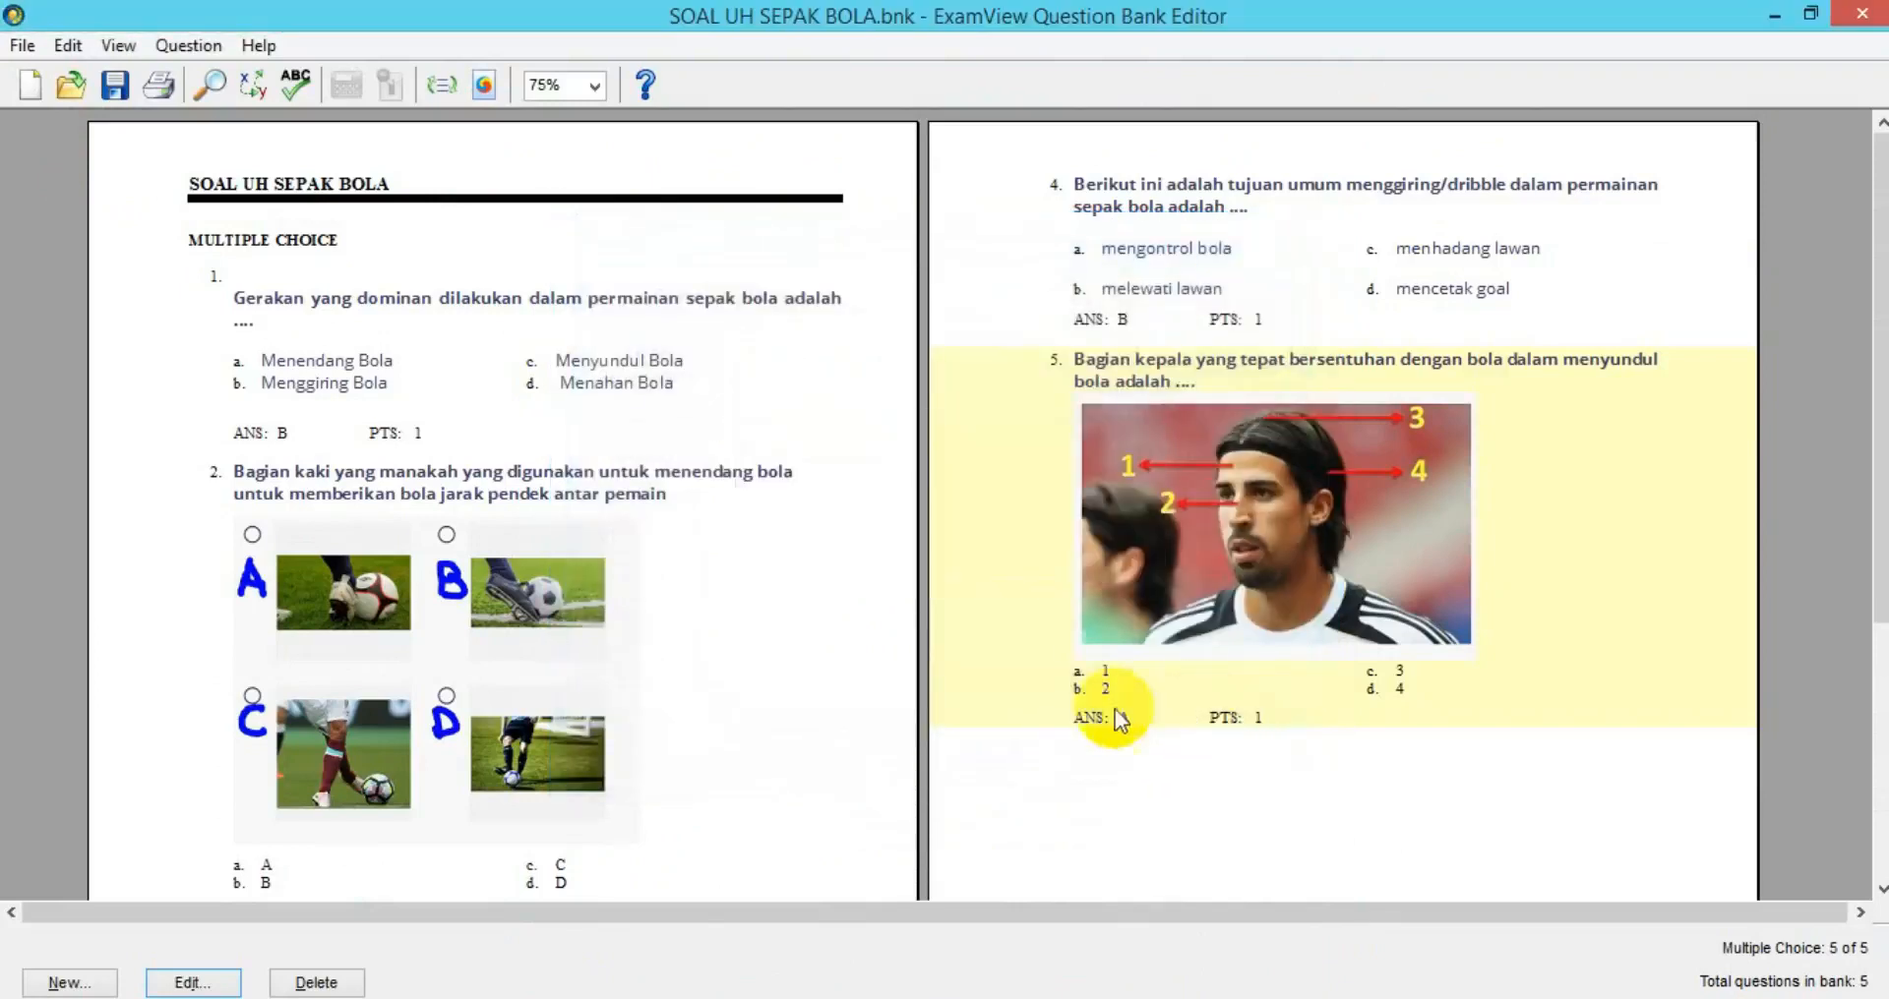
# Export the bank to Blackboard 6.0-7.0 as 'SOAL UH SEPAK BOLA OK' in ATESTIM.
pyautogui.click(22, 47)
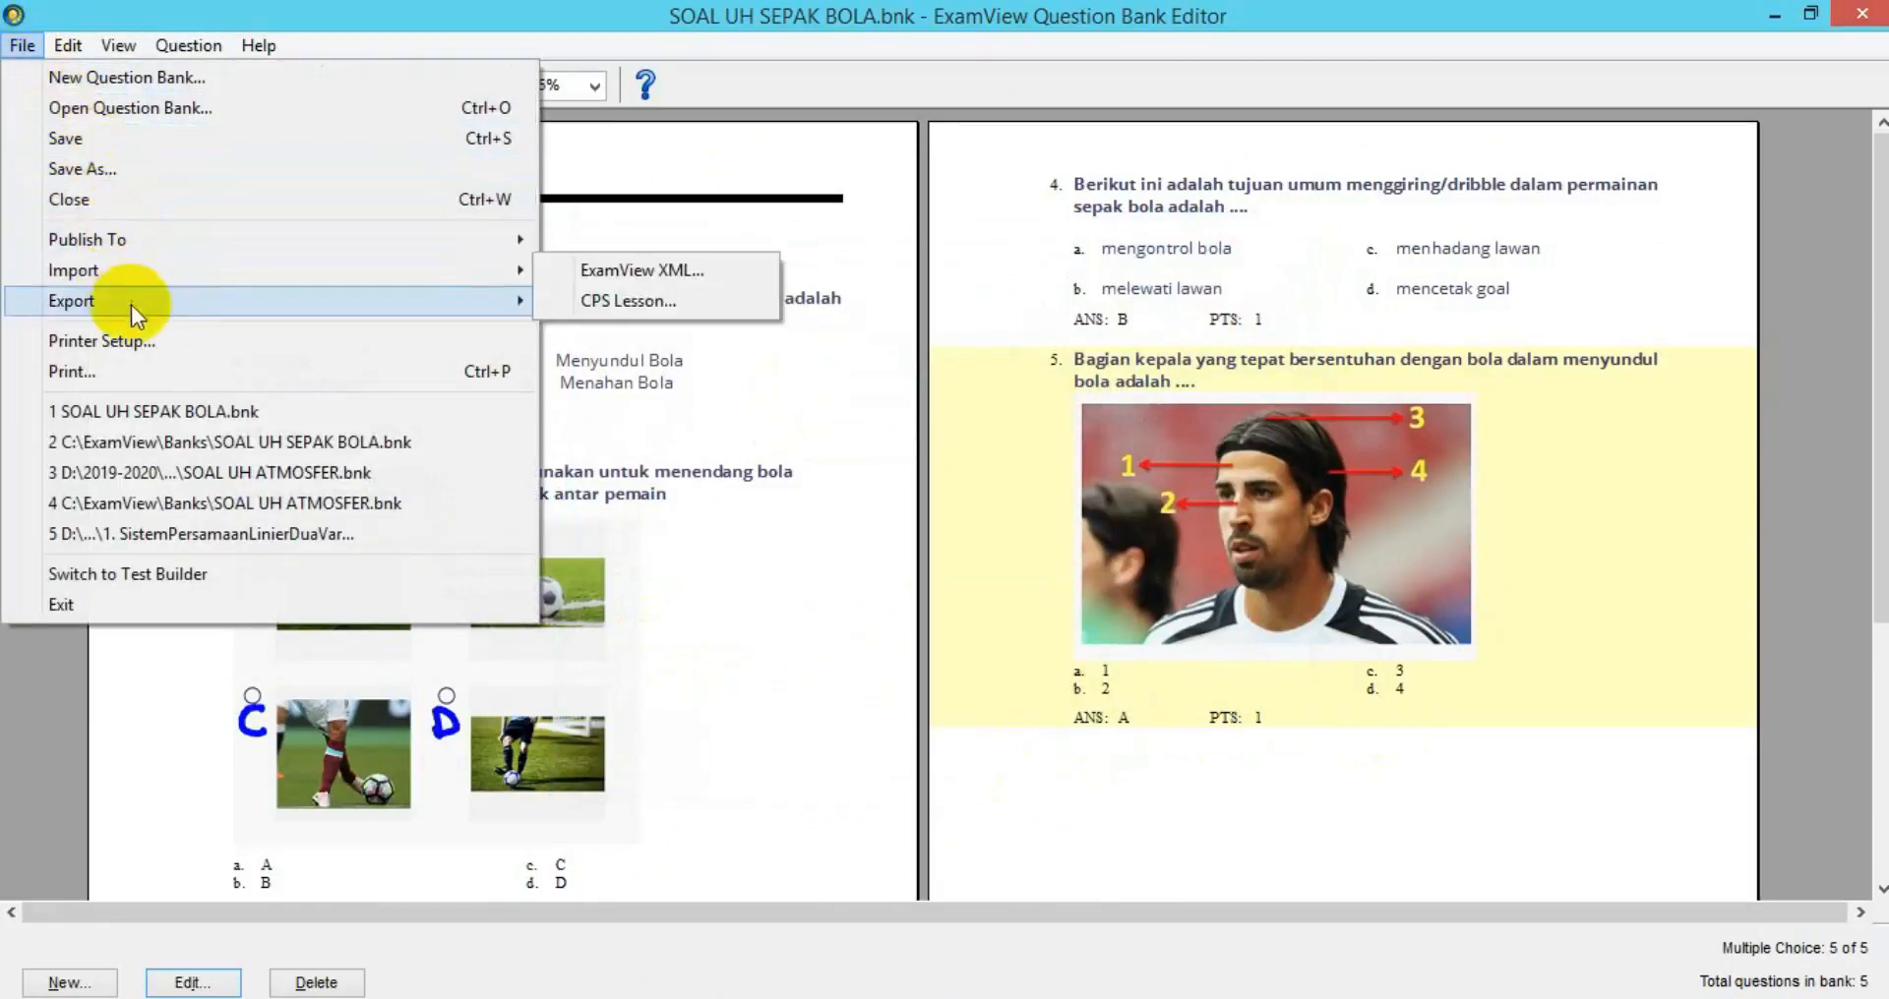
pyautogui.moveTo(208, 308)
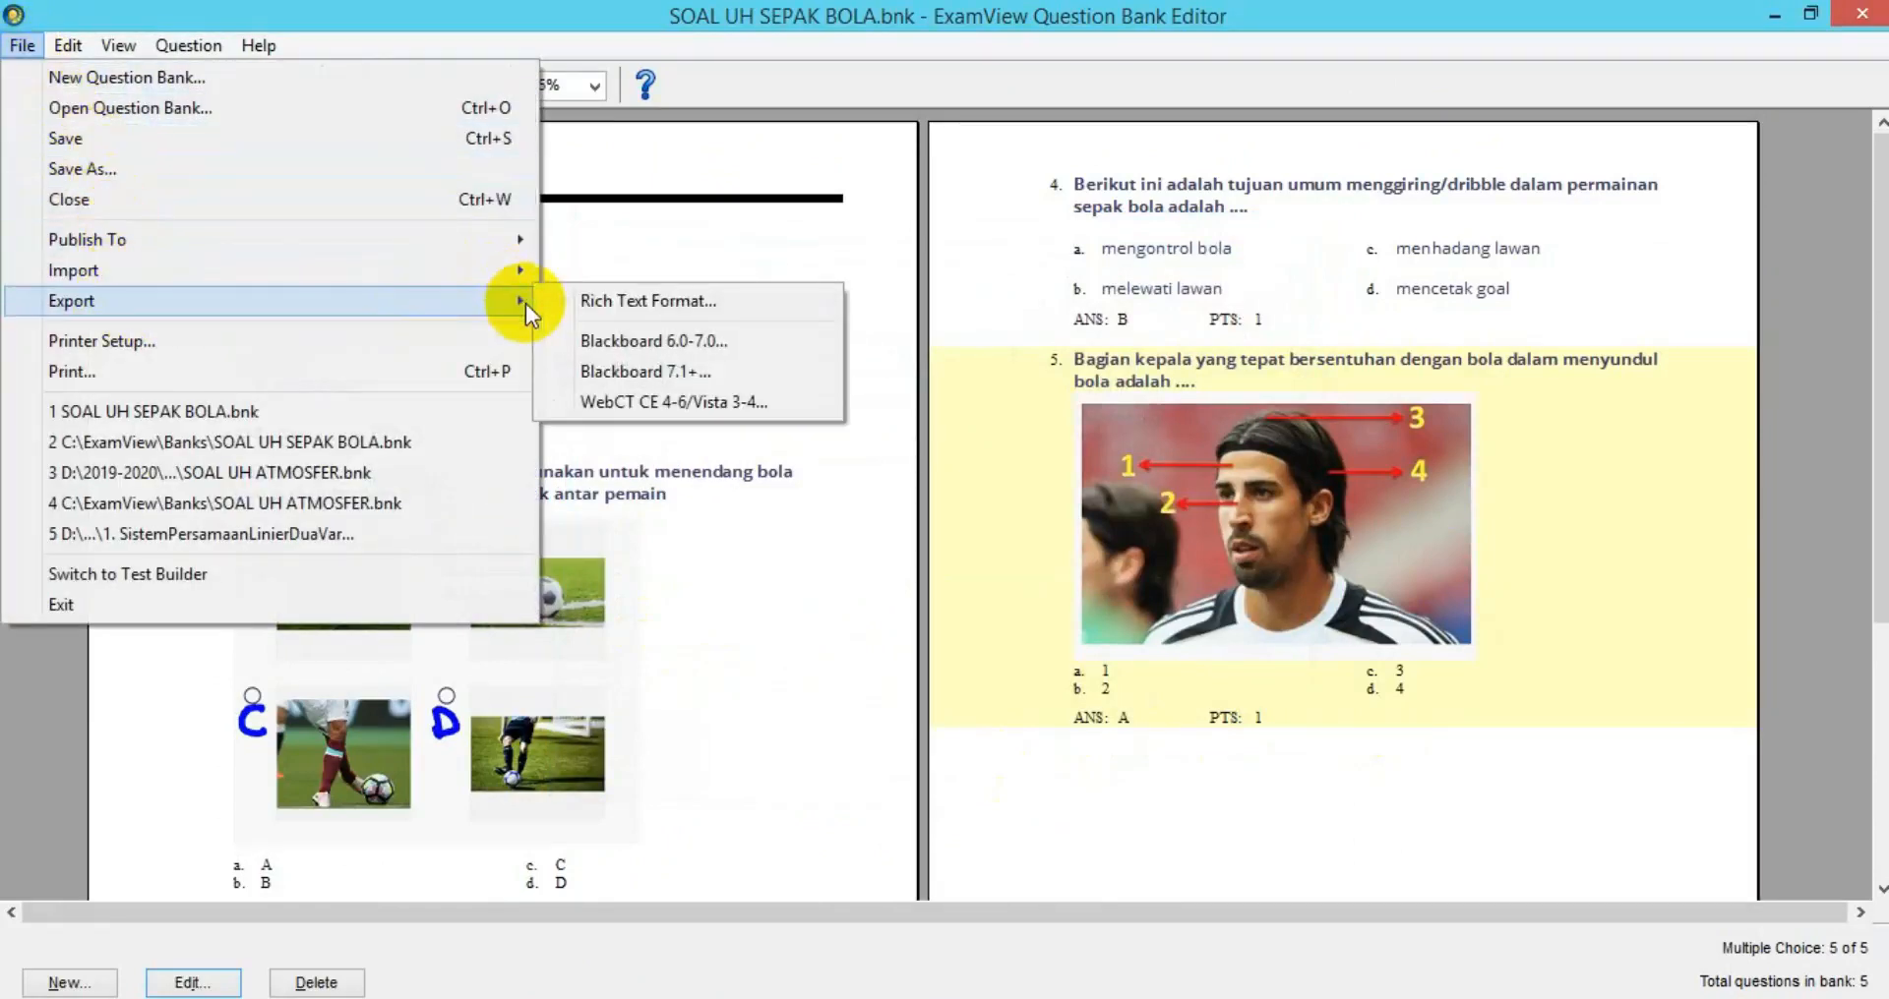
pyautogui.click(623, 340)
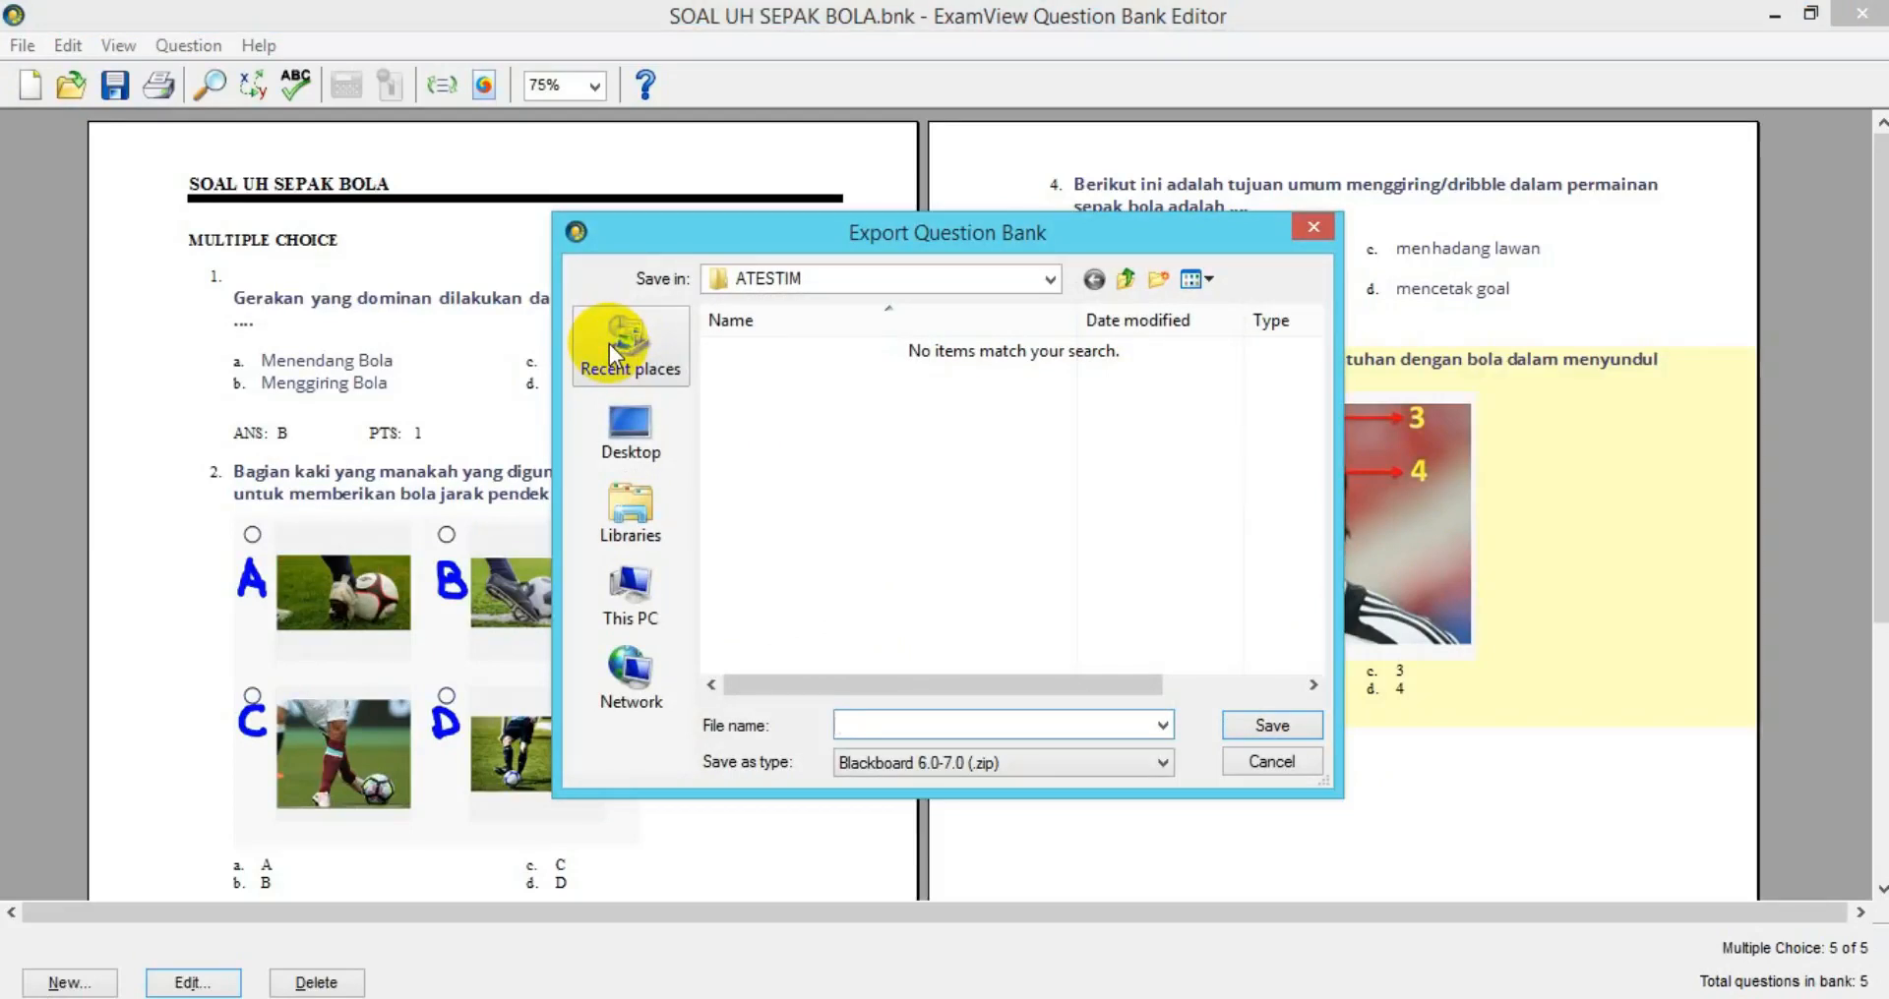
pyautogui.write('SOA')
pyautogui.click(903, 775)
pyautogui.click(910, 726)
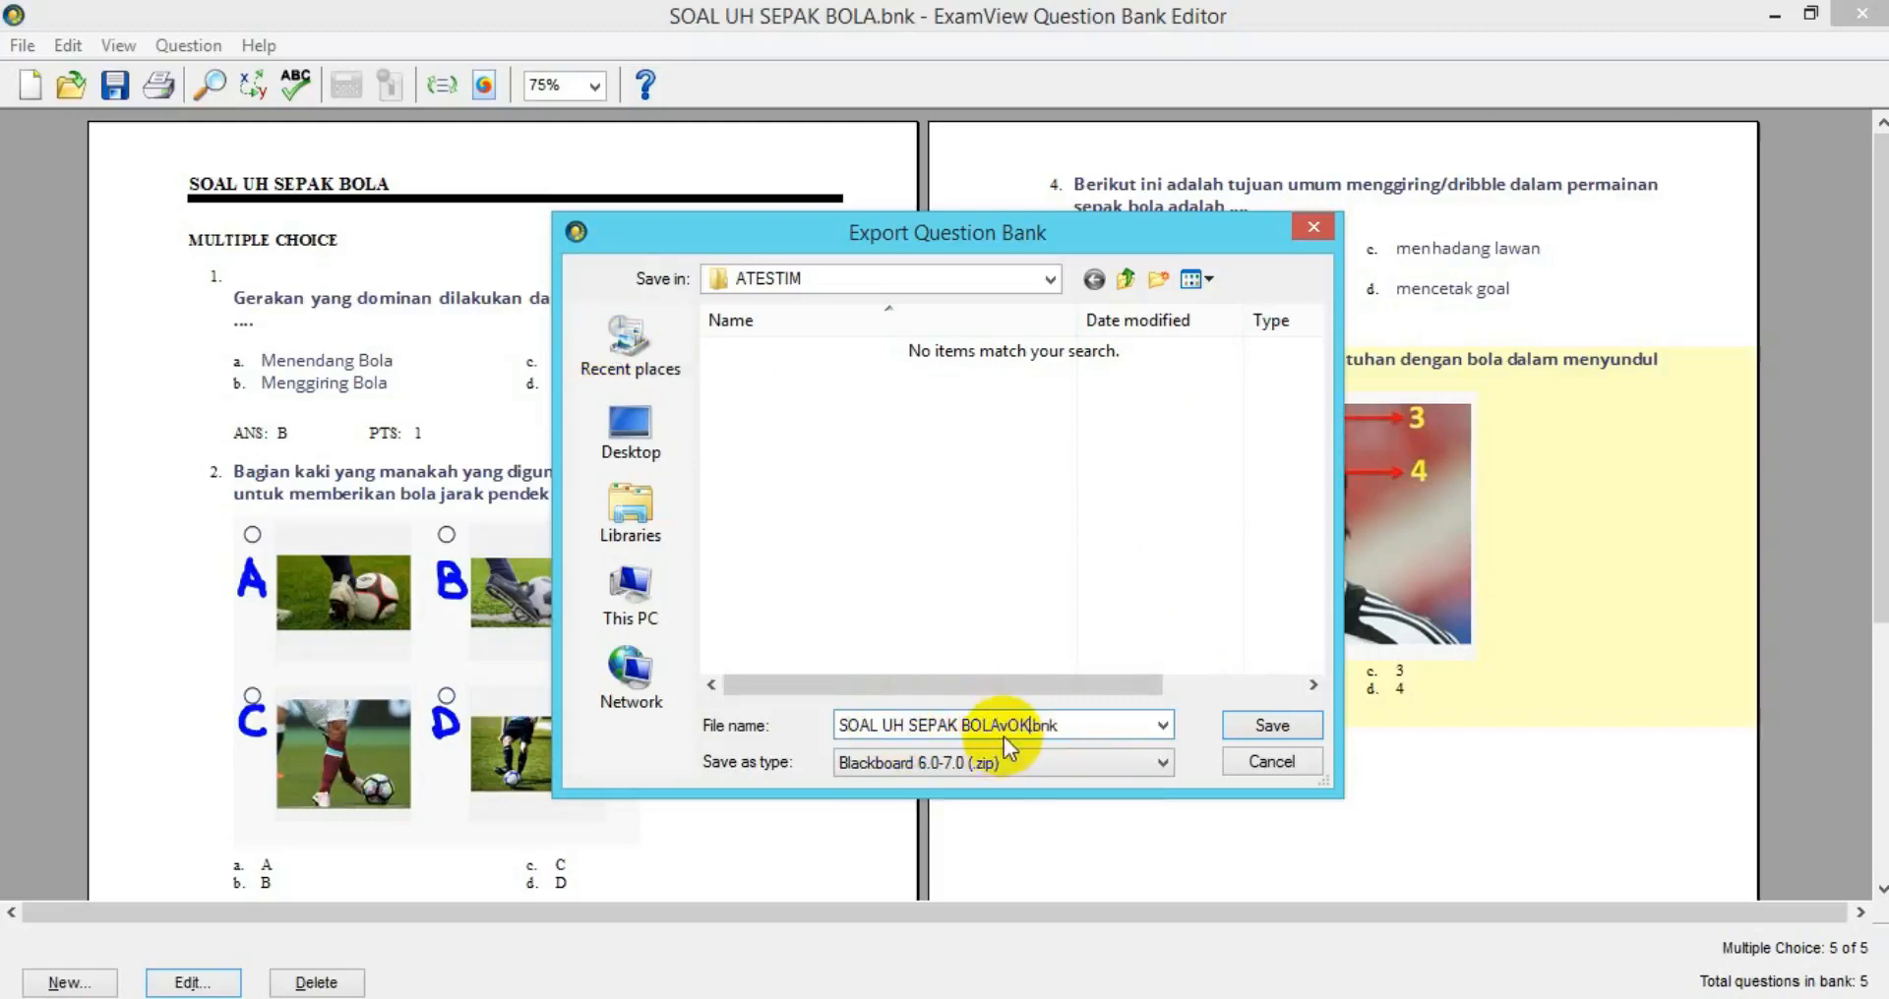
pyautogui.click(1008, 724)
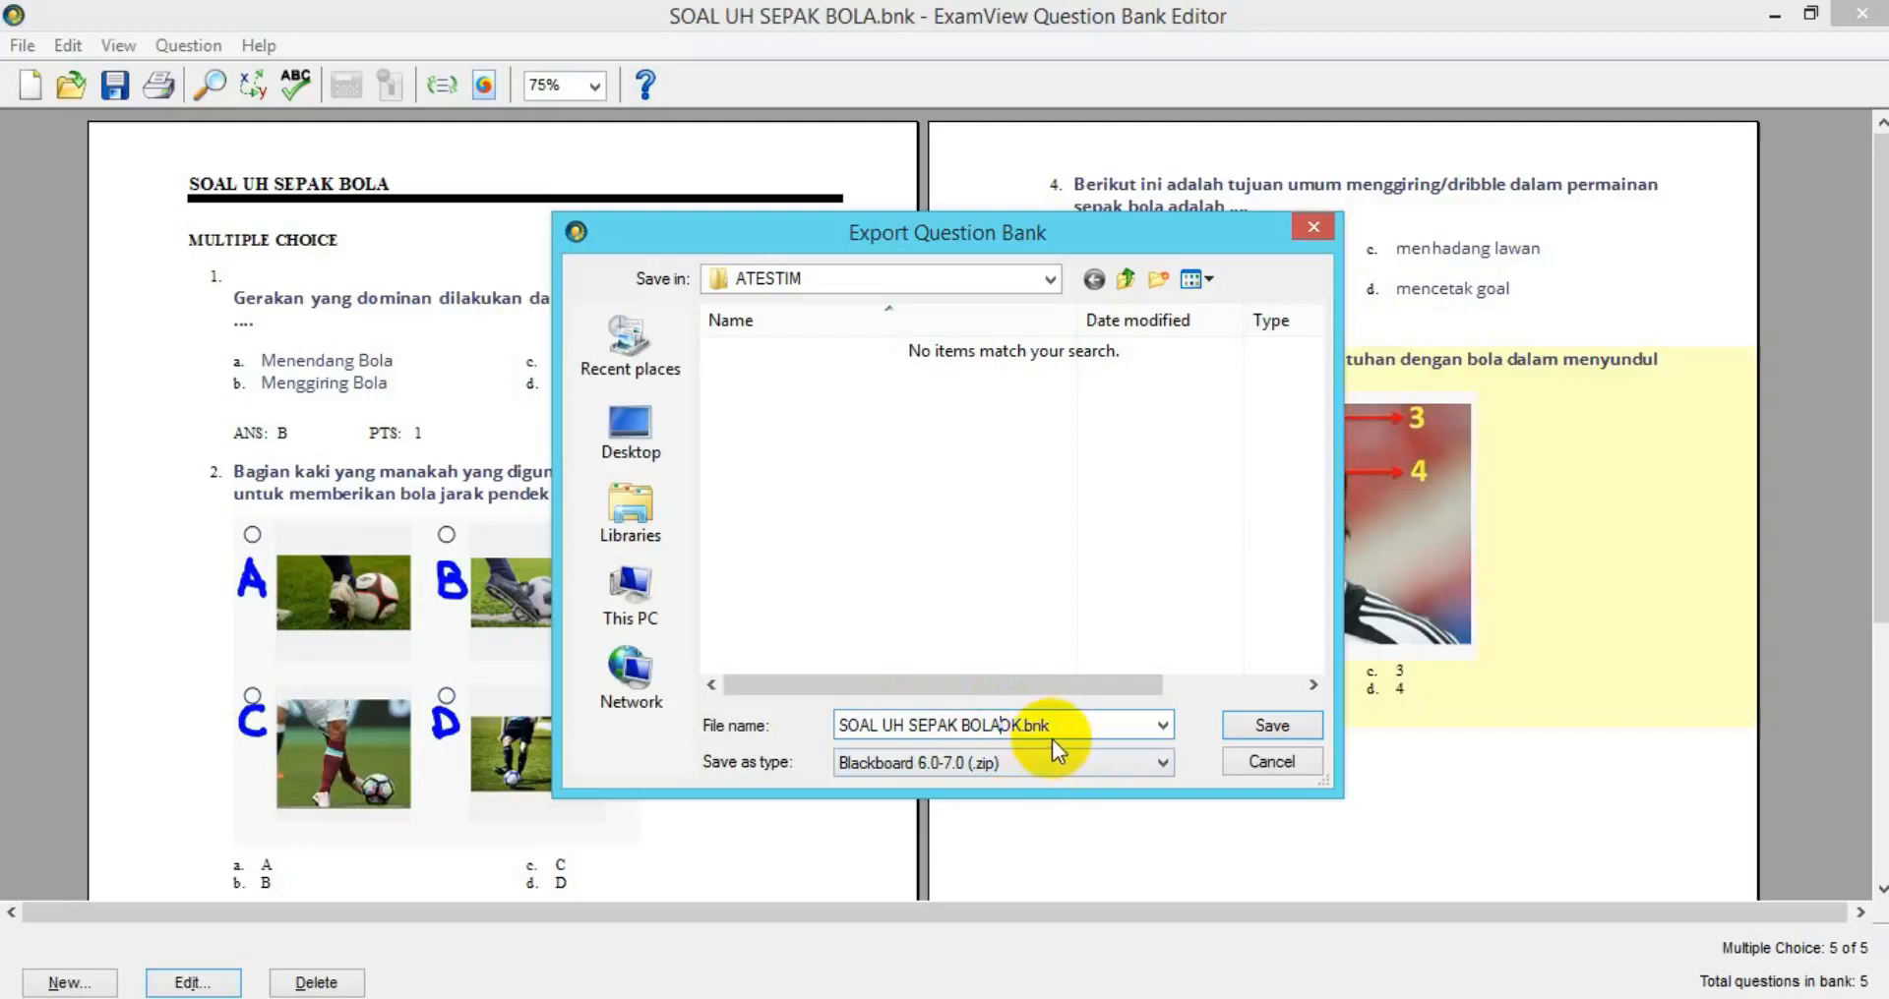
pyautogui.click(1269, 728)
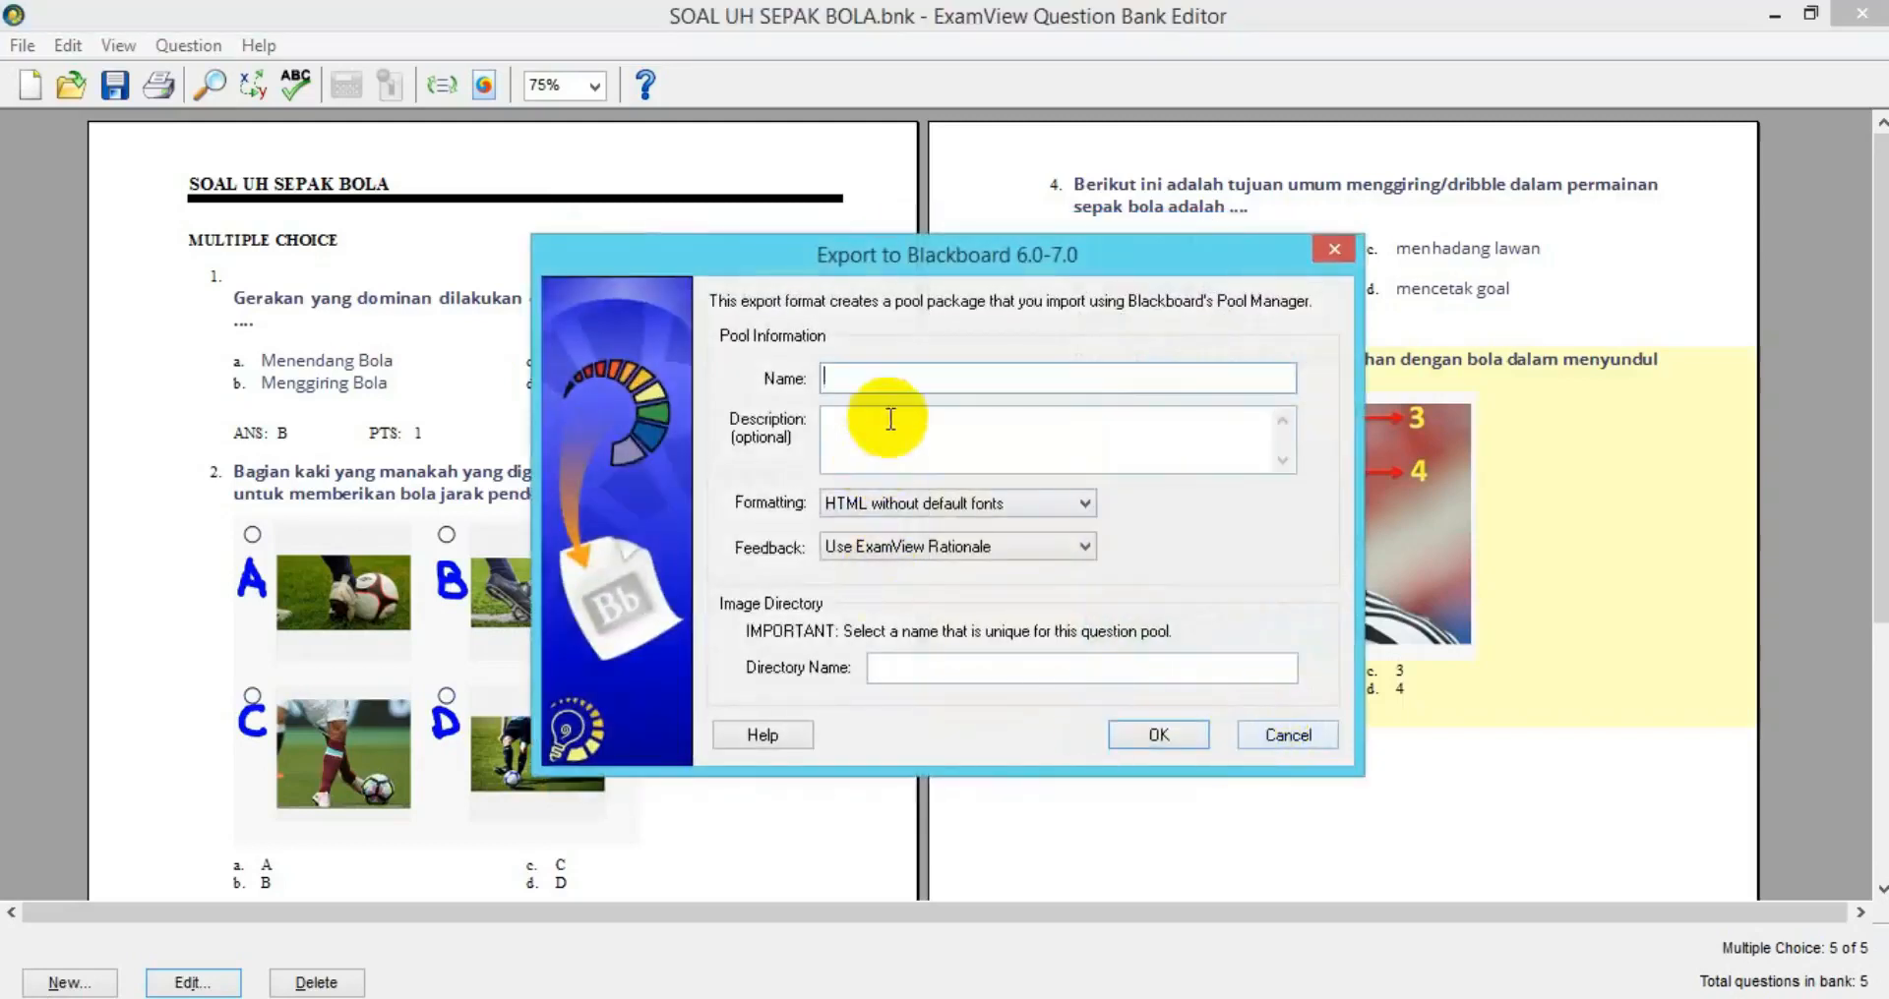
# Export the bank as Blackboard pool UH SEPAK BOLA1, description UH BOLA, image directory A TEST.
pyautogui.write('SOAL UH SEPAK BOLA')
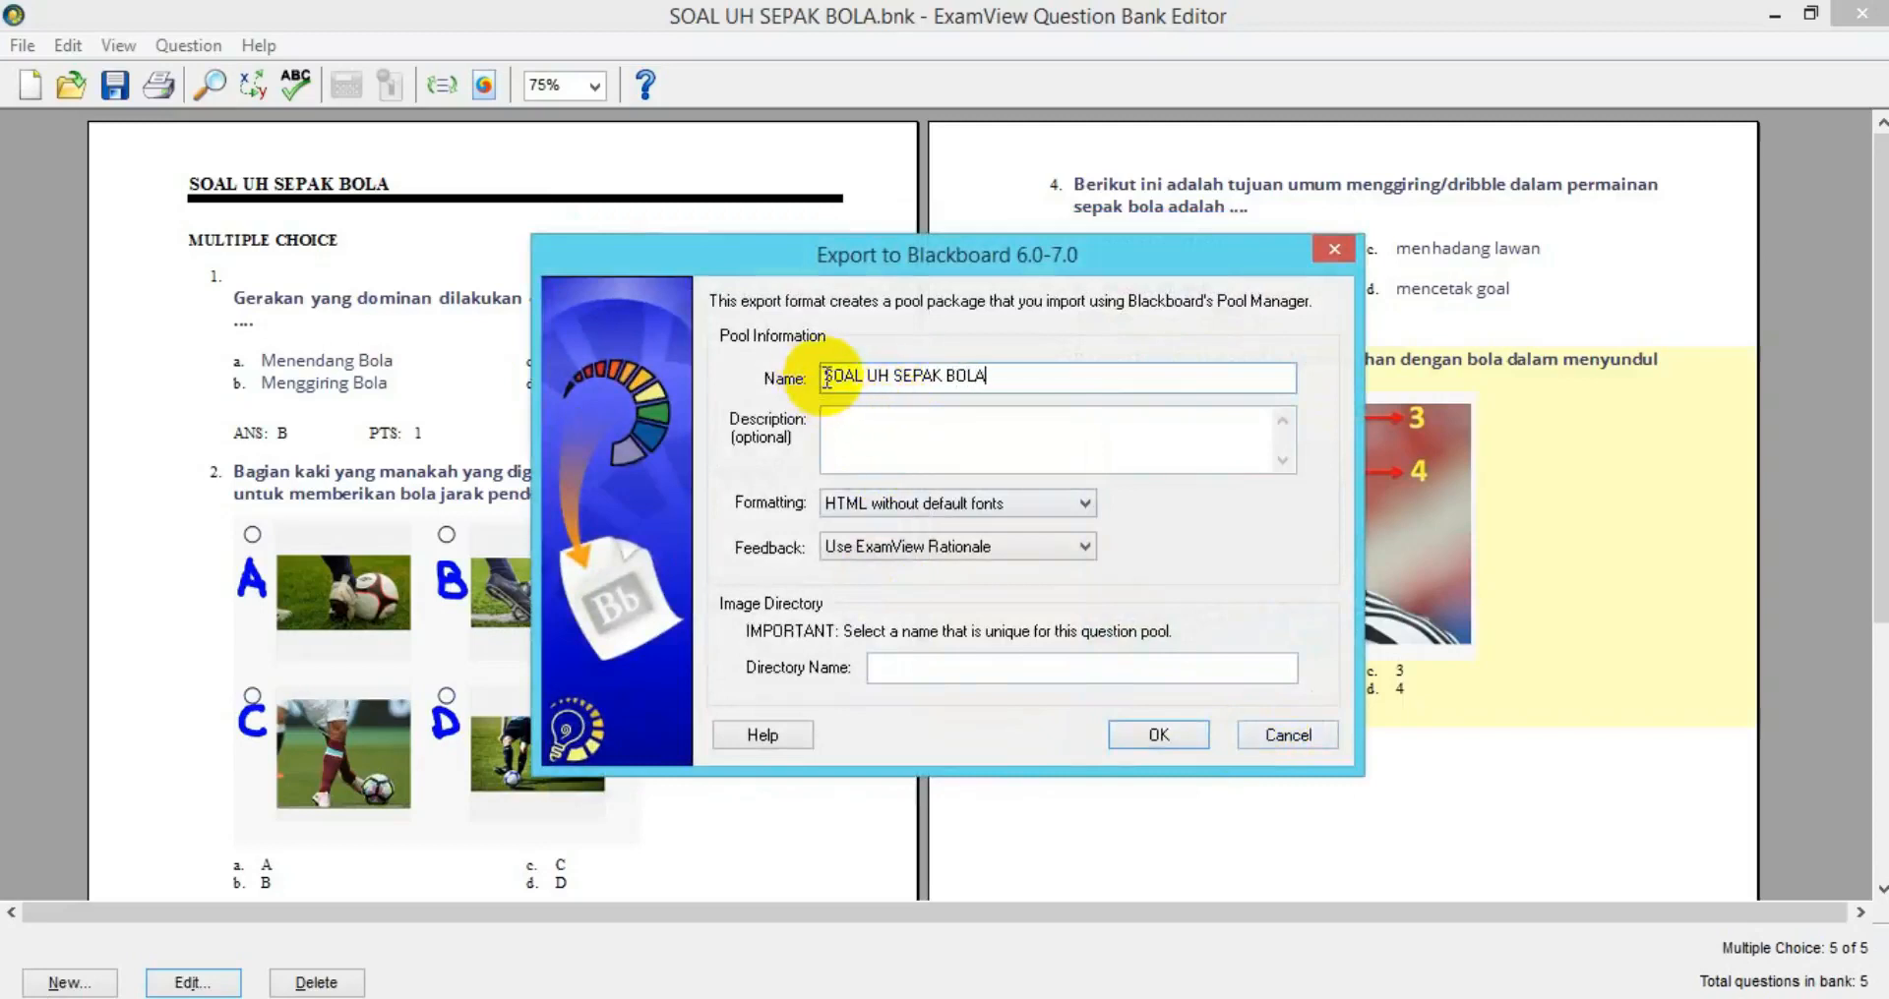
pyautogui.moveTo(826, 378); pyautogui.dragTo(993, 381)
pyautogui.hotkey('ctrl', 'c')
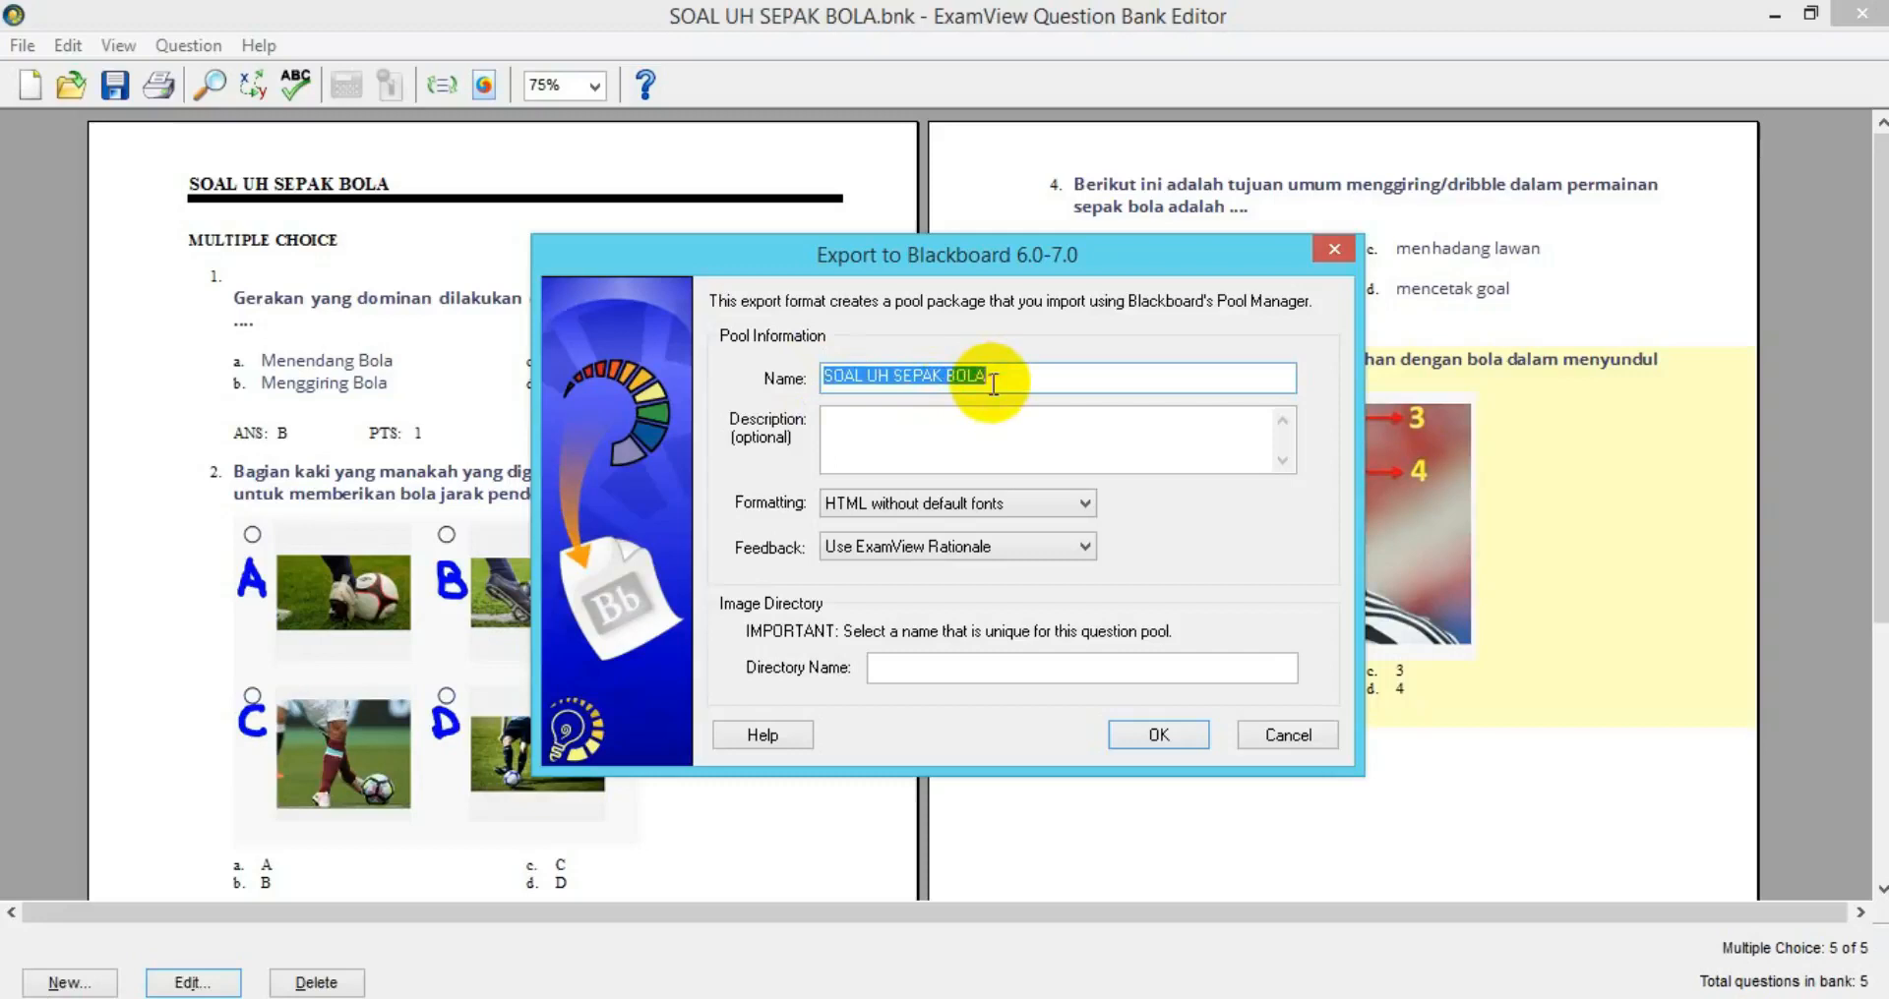
pyautogui.click(888, 433)
pyautogui.hotkey('ctrl', 'v')
pyautogui.click(933, 669)
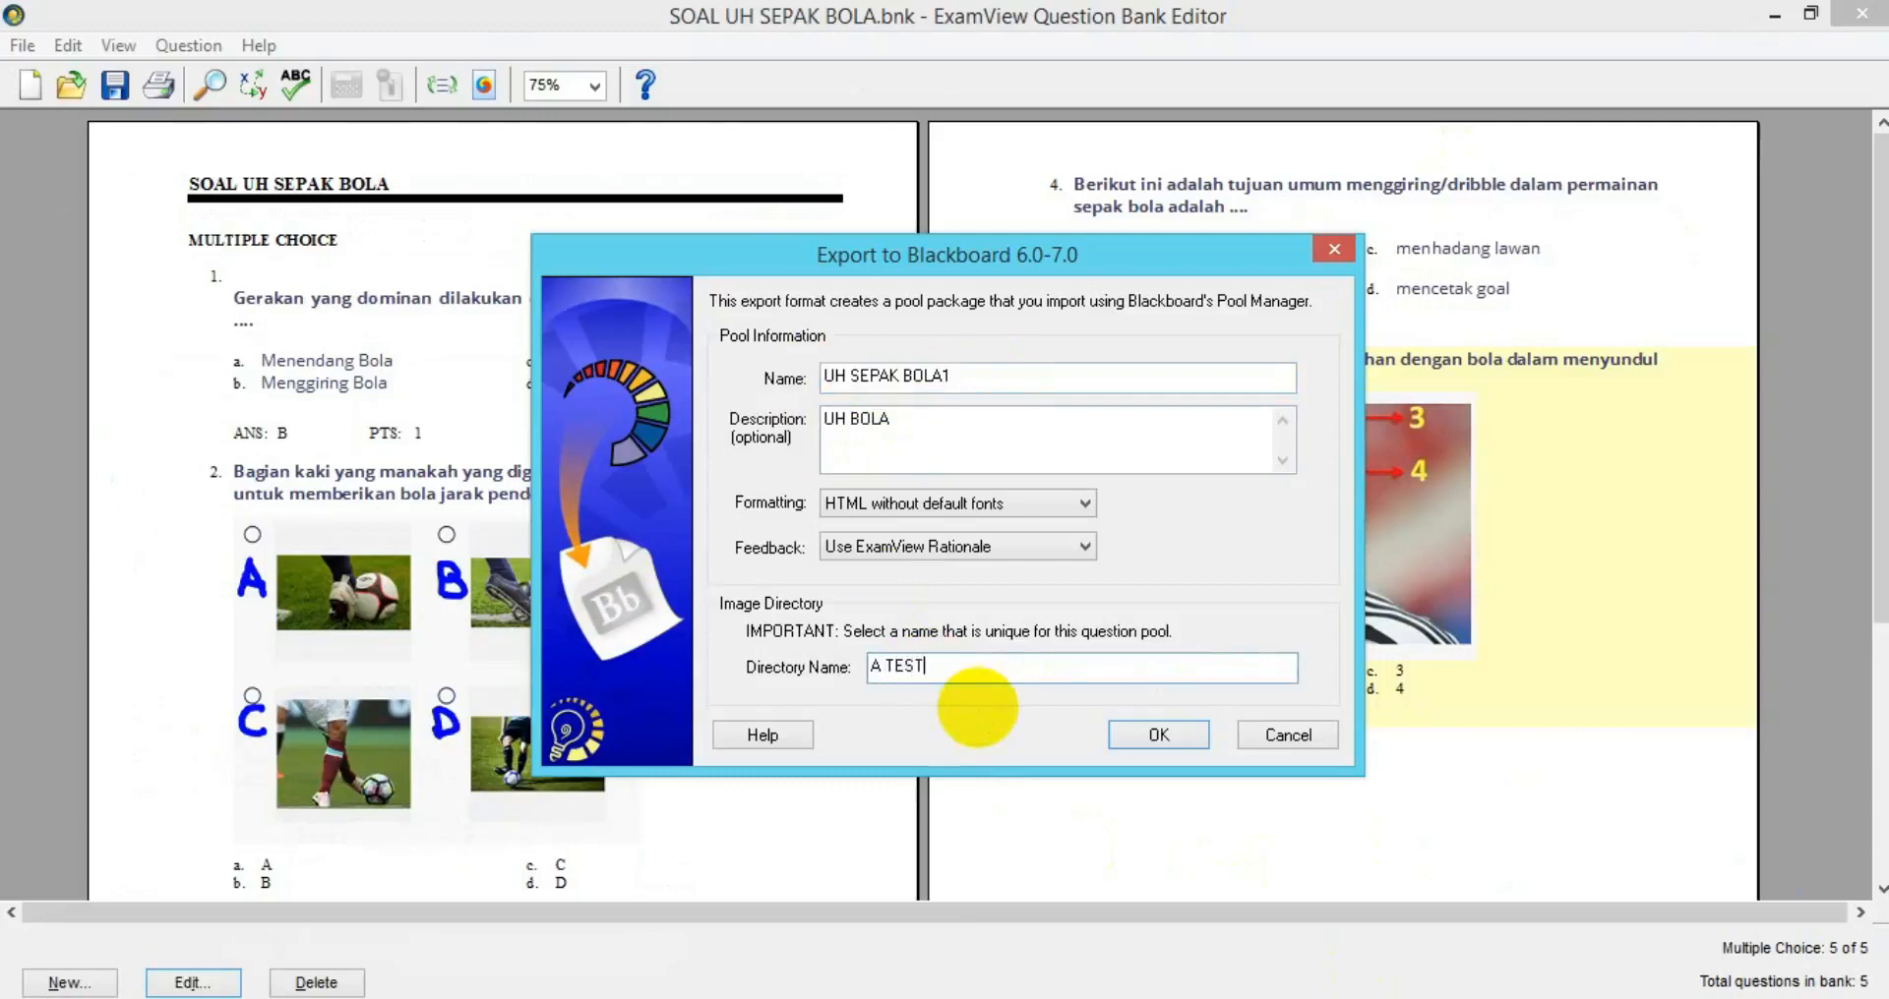
pyautogui.click(1167, 733)
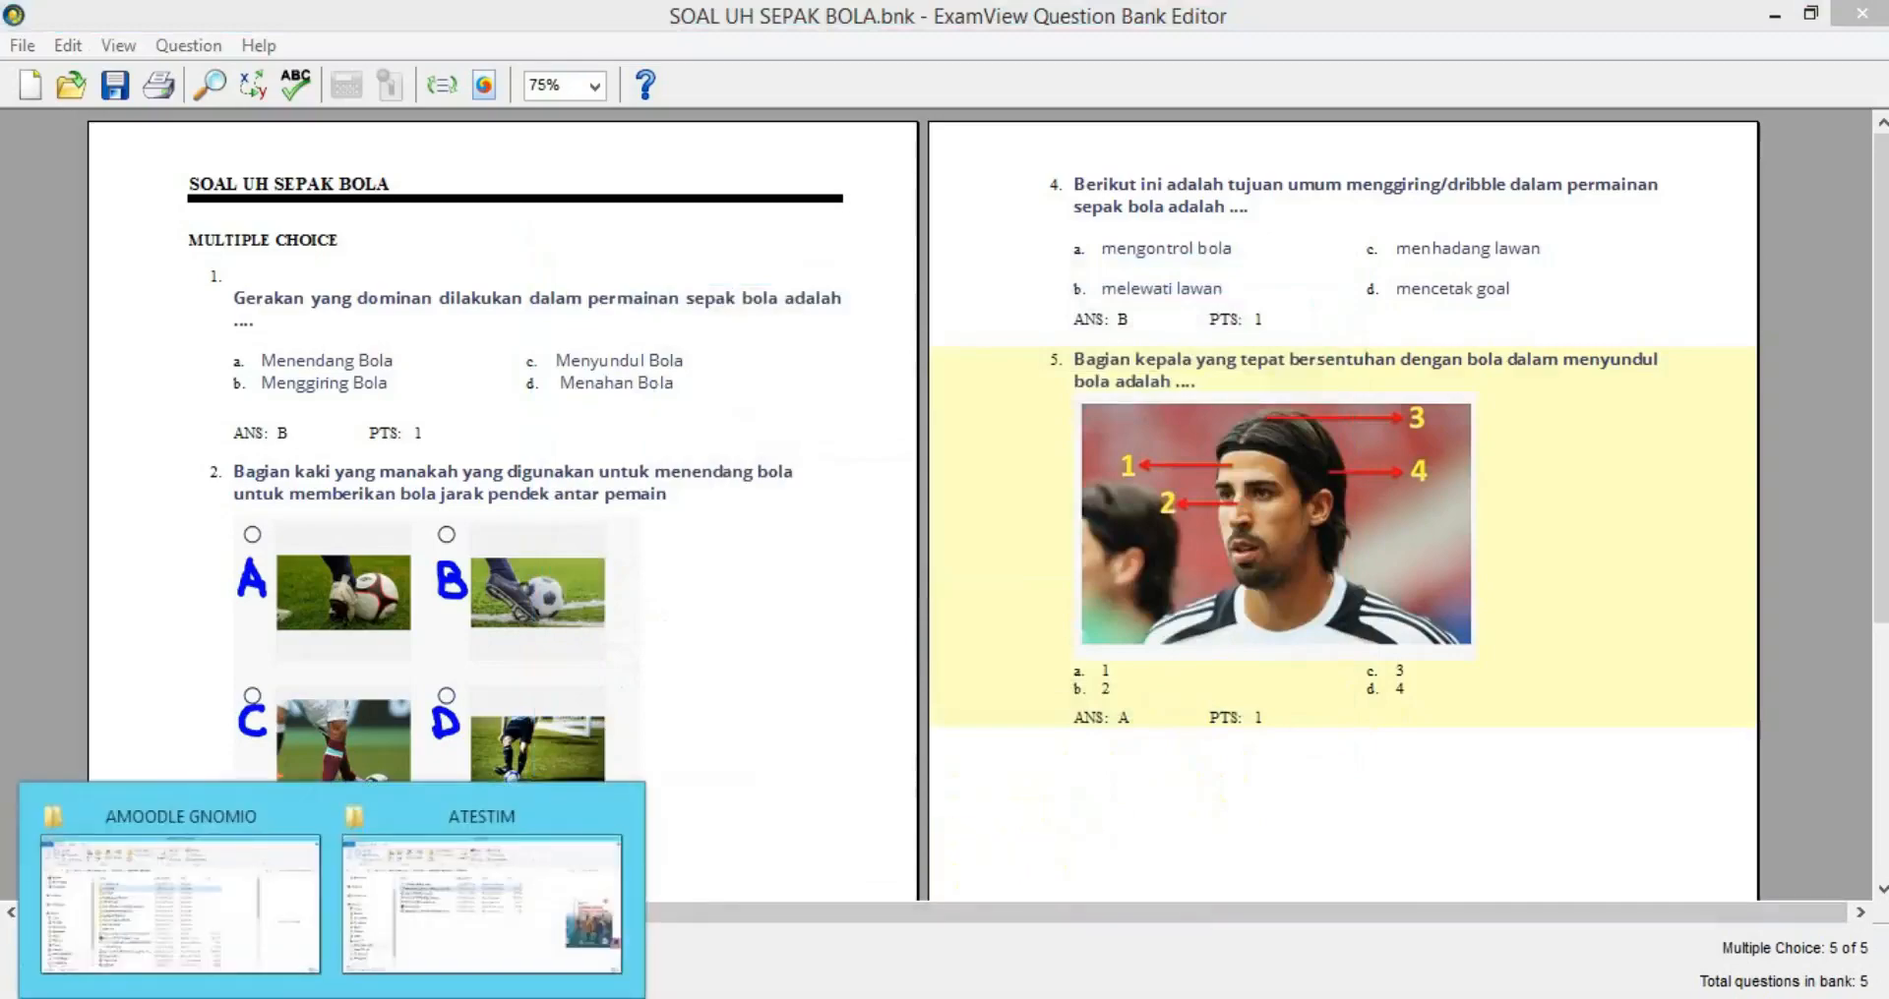
pyautogui.click(422, 885)
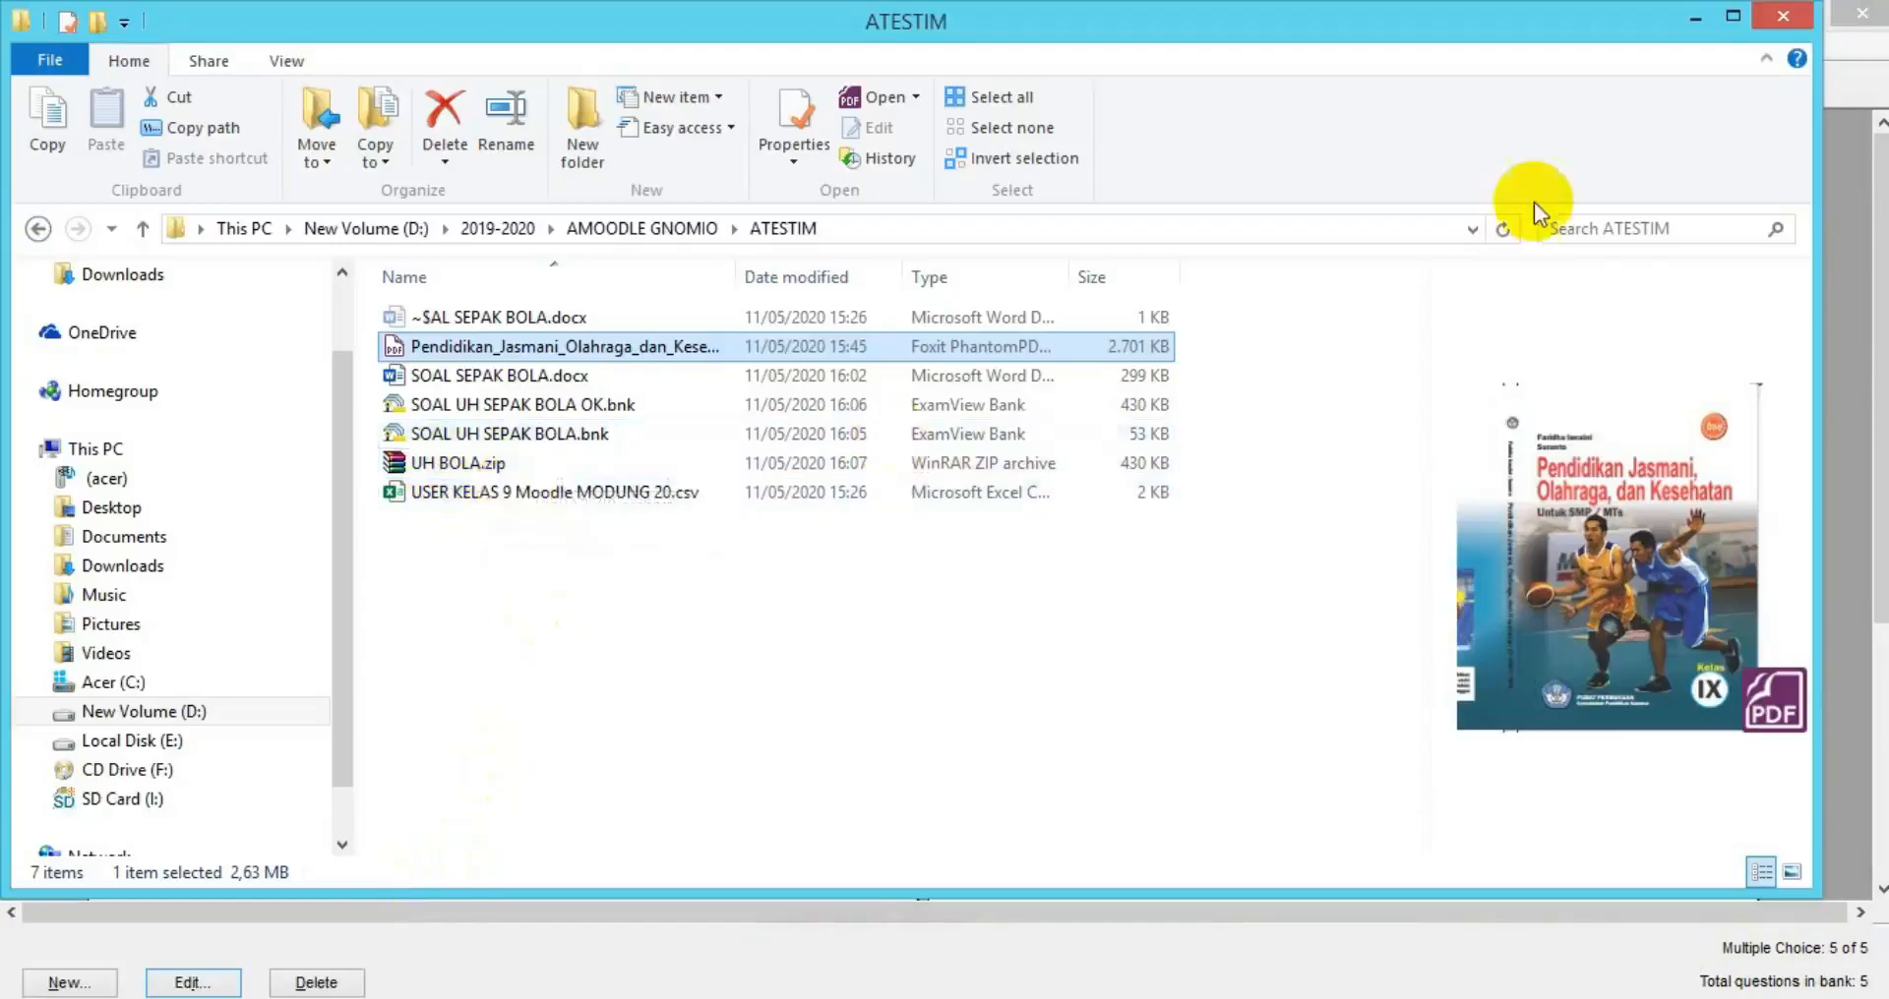
# Confirm UH BOLA.zip is in the ATESTIM folder, then return to the Moodle quiz page.
pyautogui.click(1496, 911)
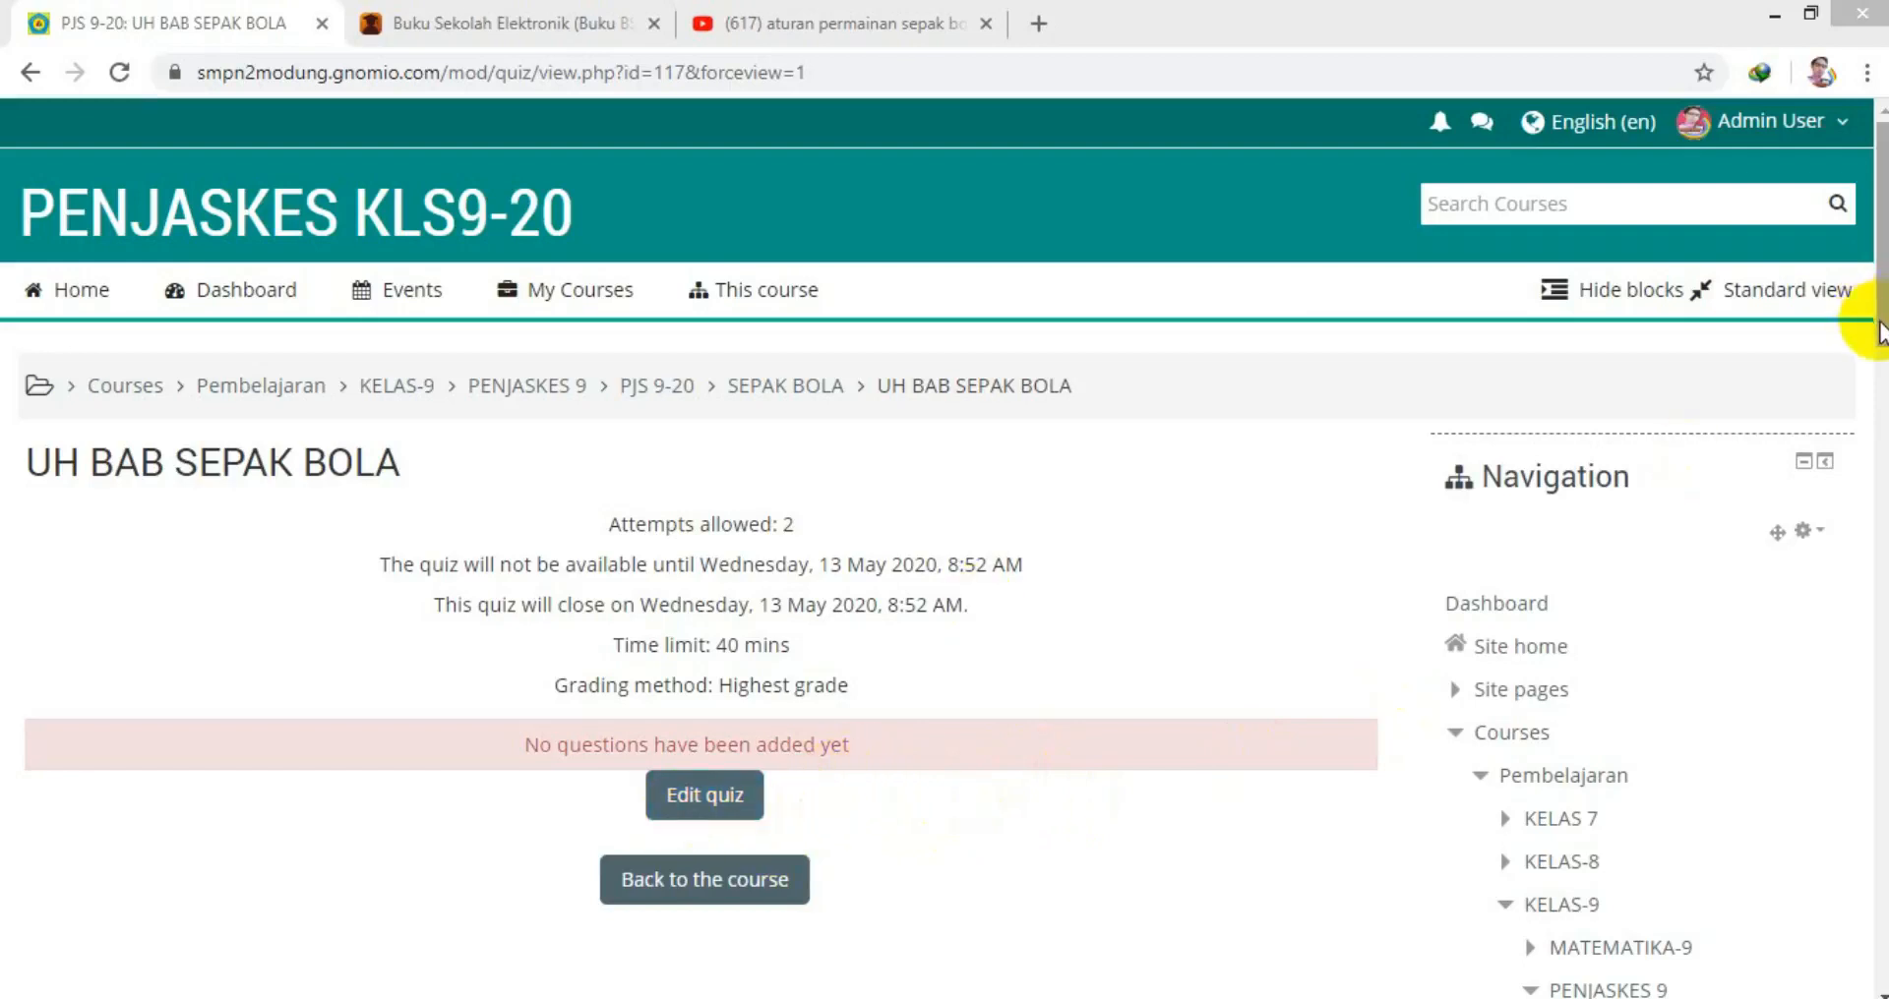
# Open Quiz administration > Question bank > Import for the UH BAB SEPAK BOLA quiz.
pyautogui.moveTo(1874, 328); pyautogui.dragTo(1859, 792)
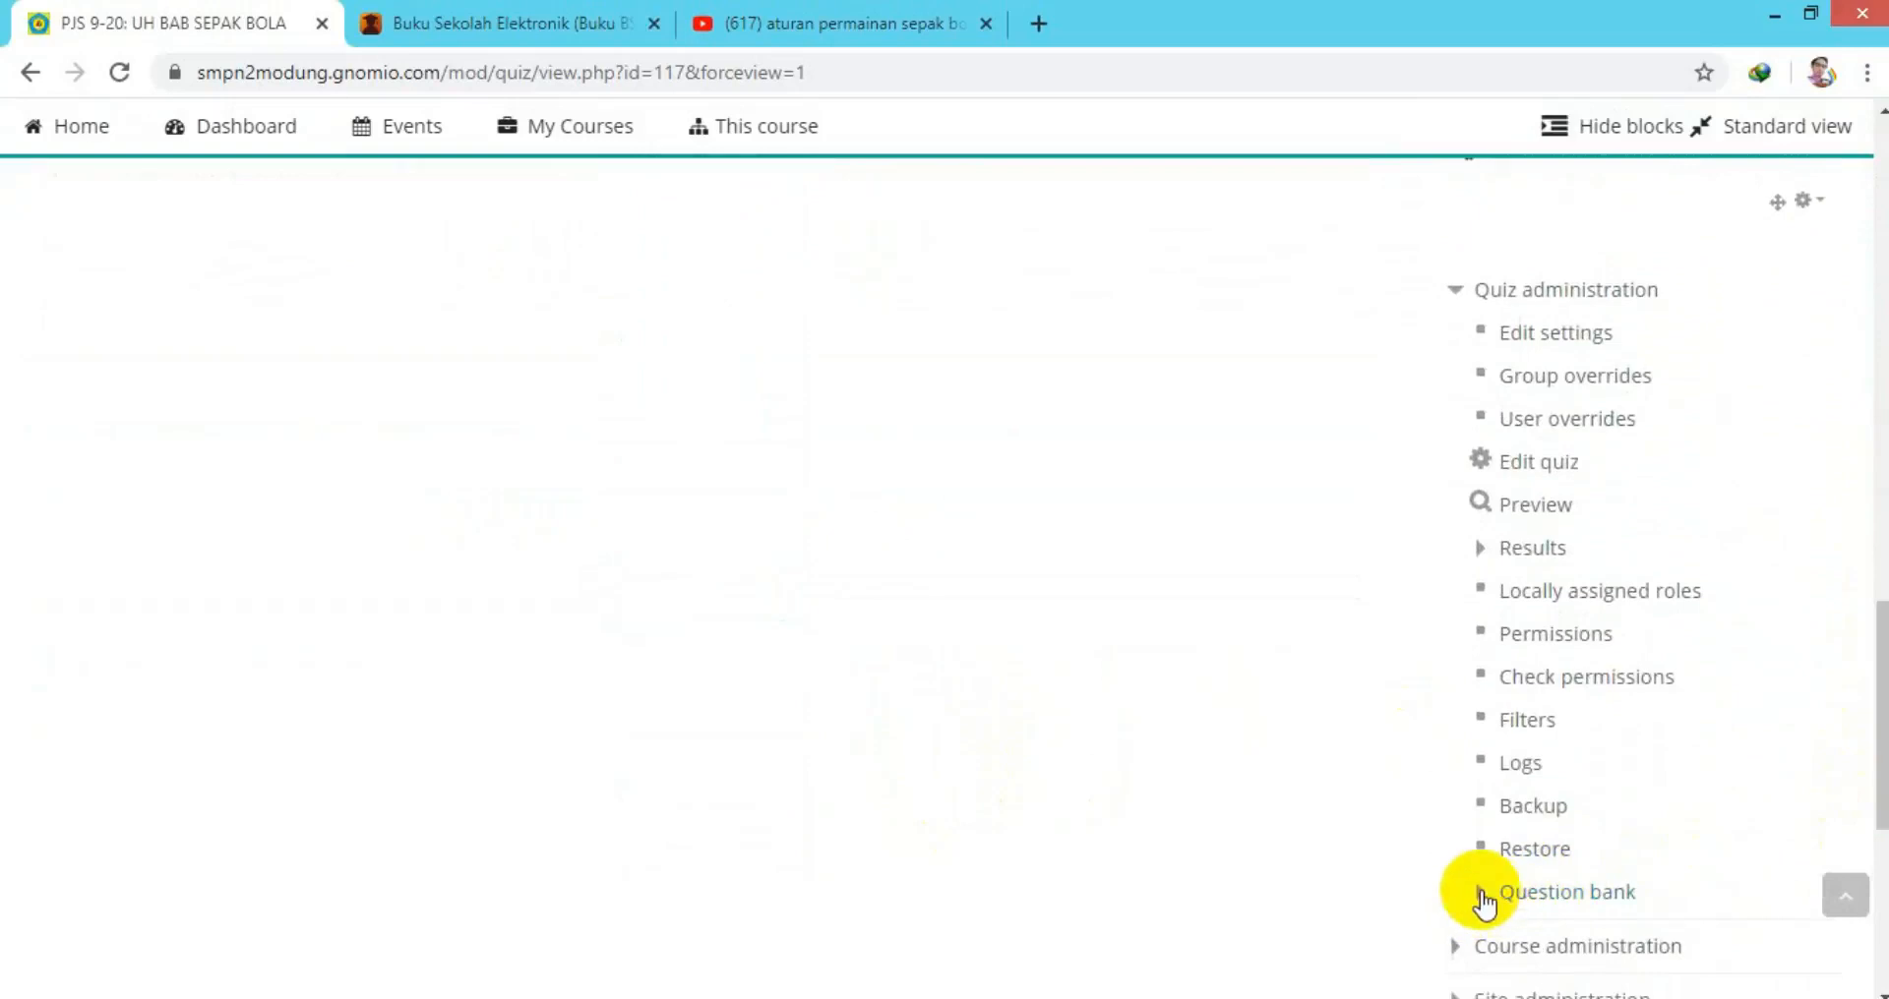
pyautogui.click(1481, 896)
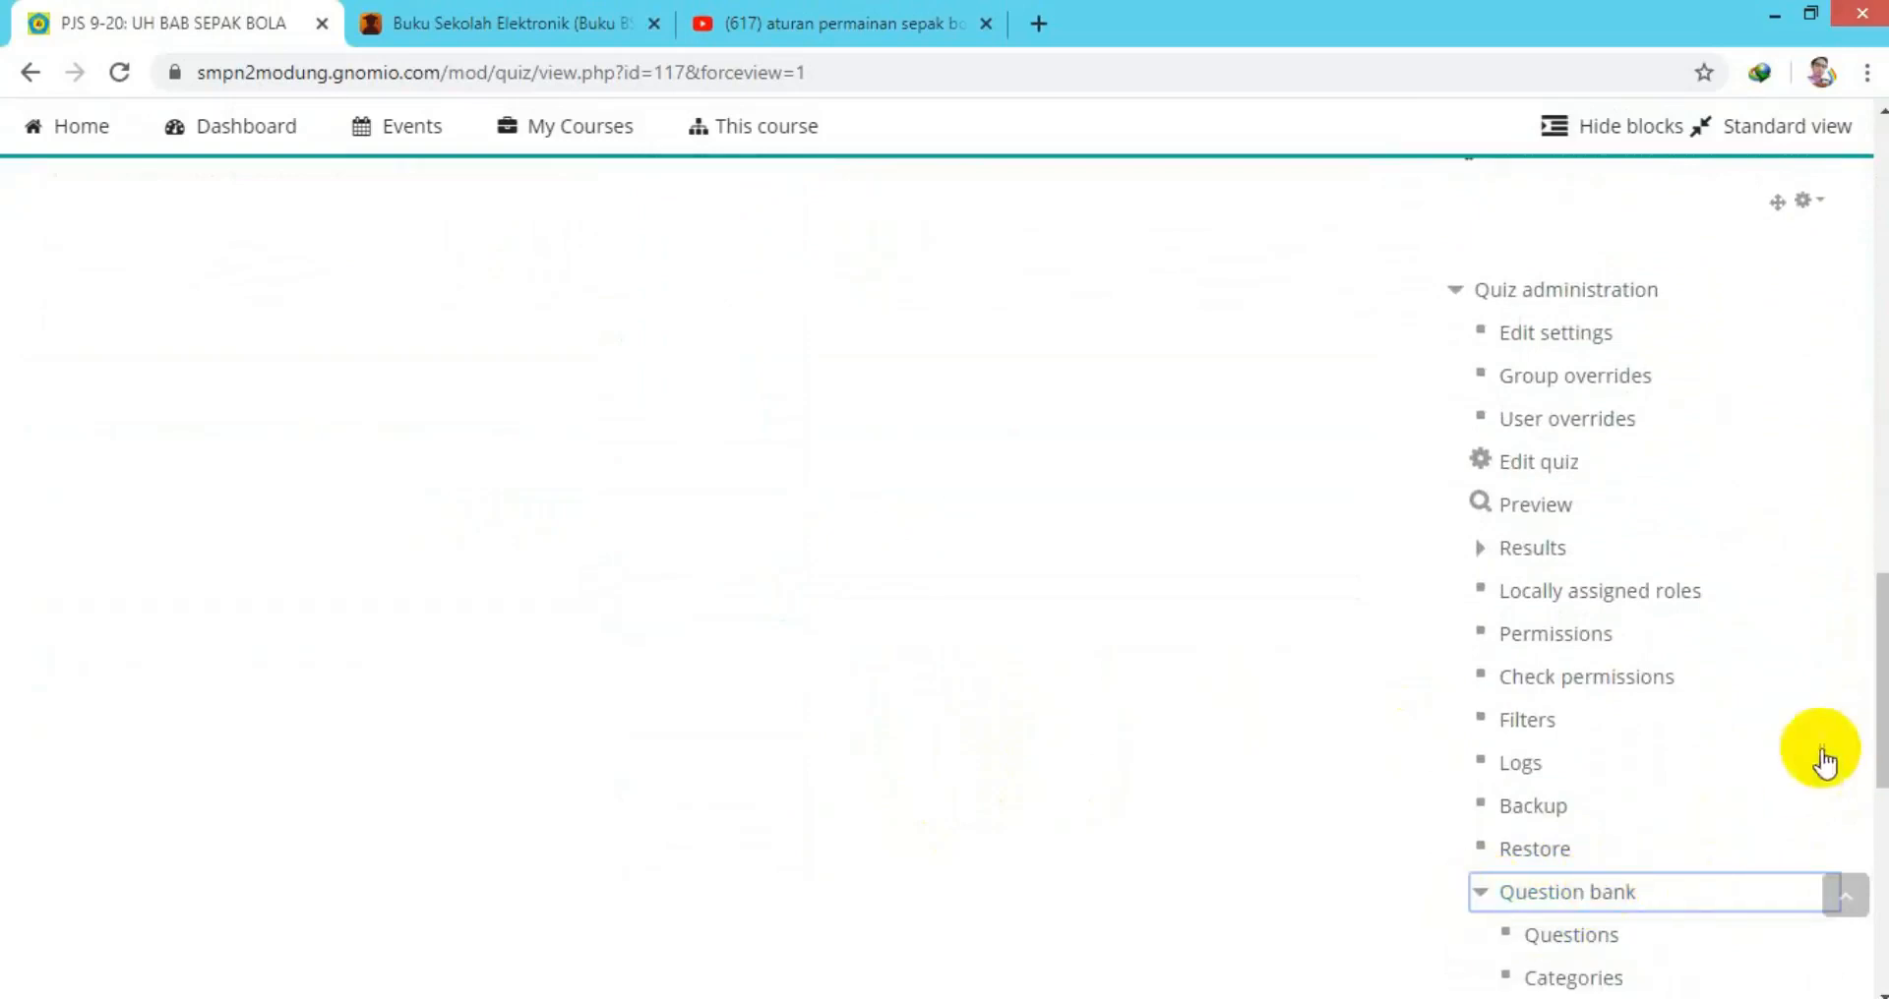
pyautogui.moveTo(1875, 704); pyautogui.dragTo(1868, 759)
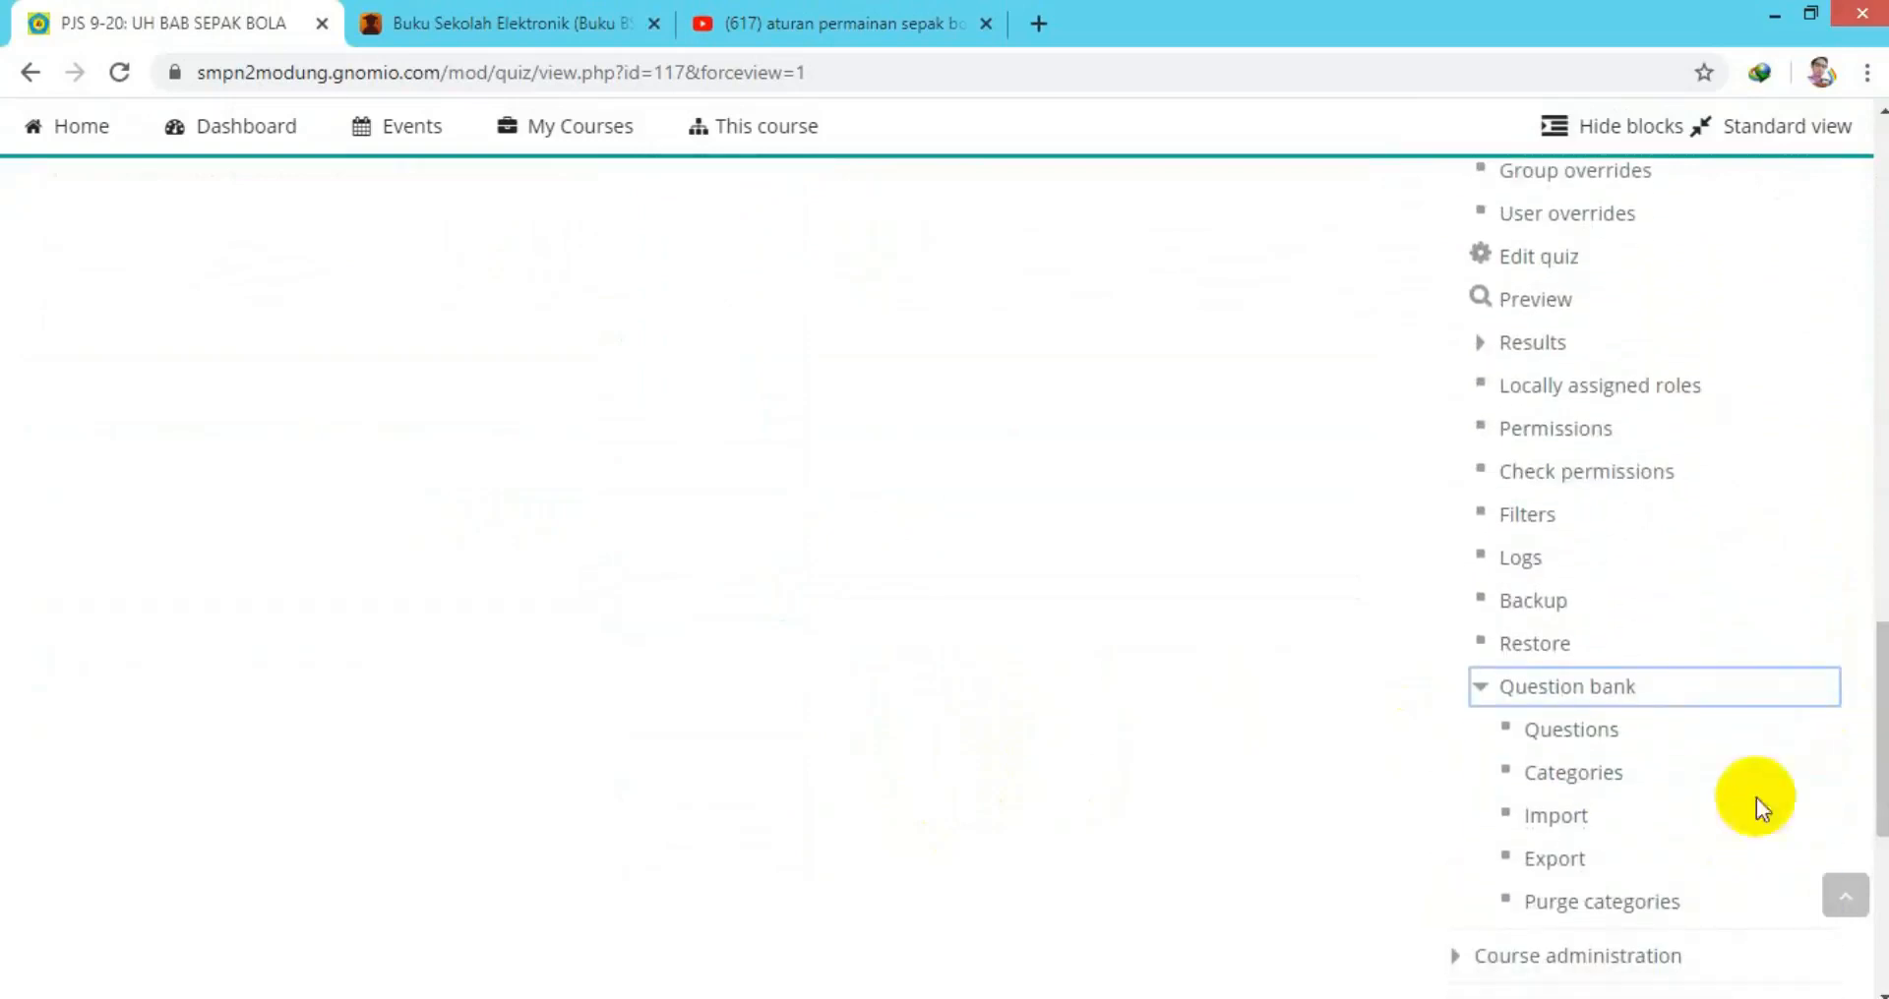
pyautogui.click(1535, 823)
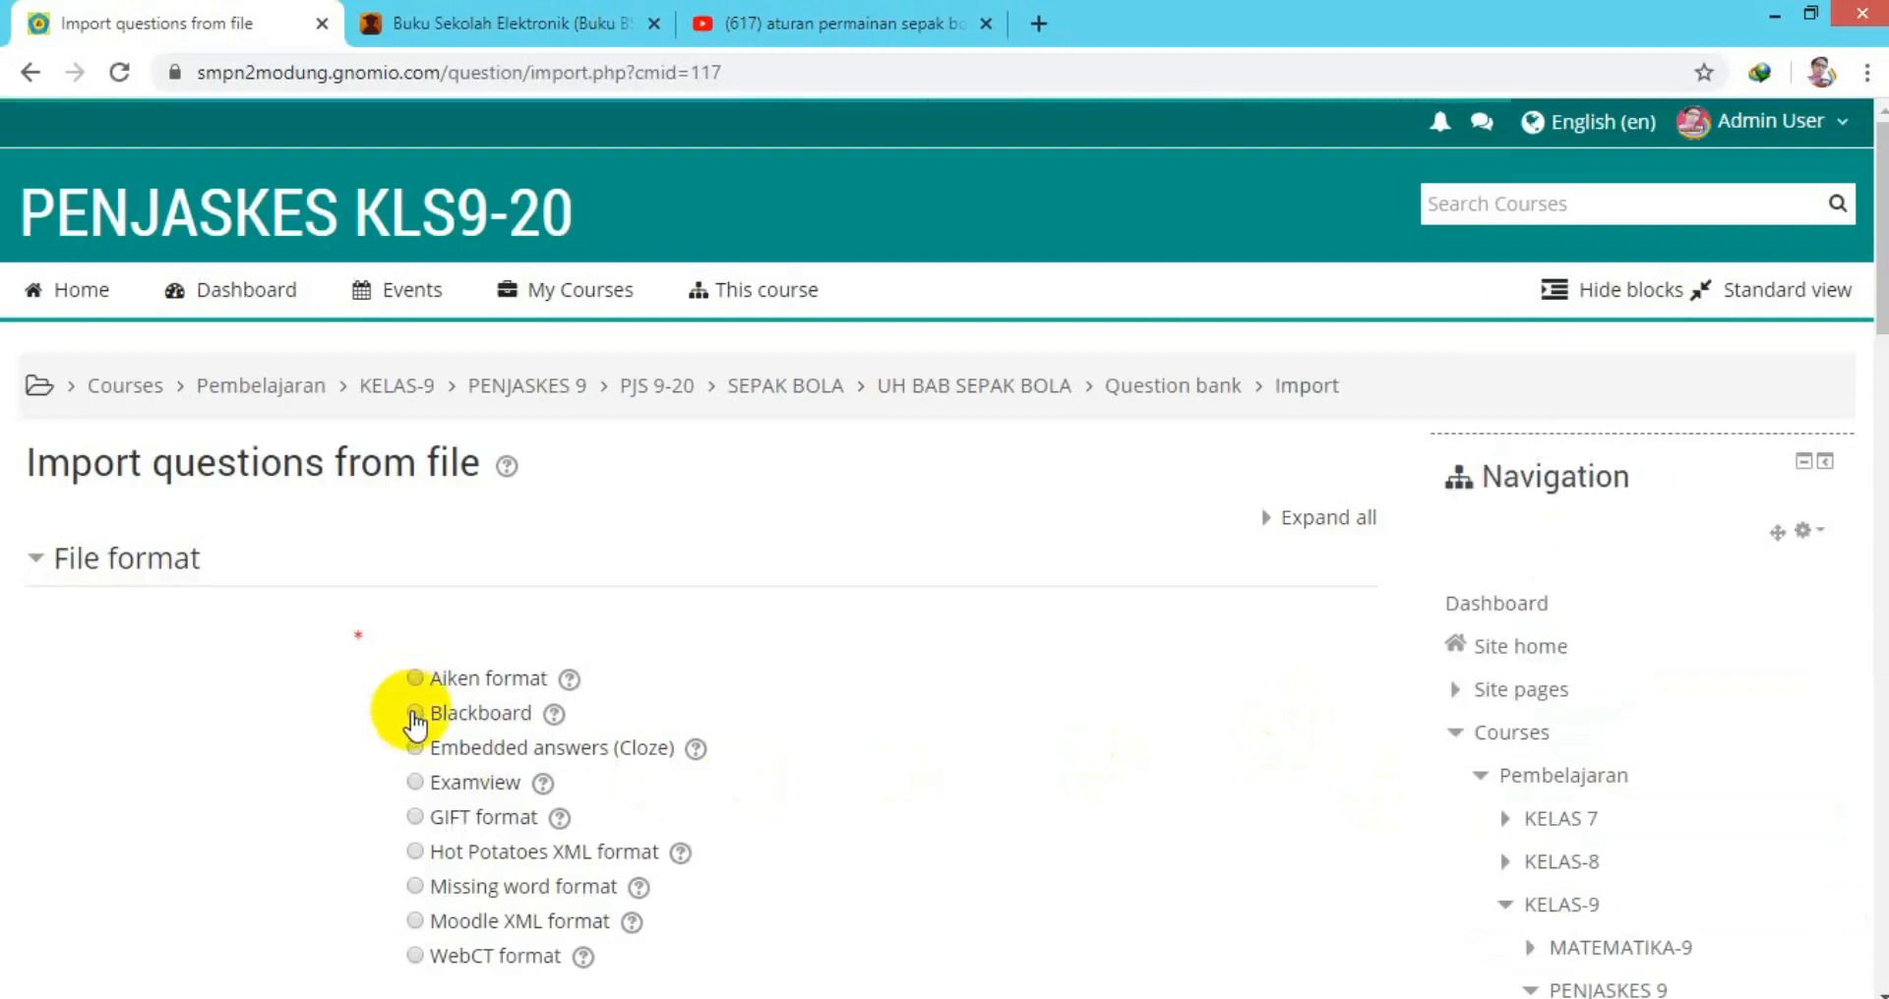
# Choose Blackboard format, upload UH BOLA.zip as the import file, and run the import.
pyautogui.click(414, 716)
pyautogui.scroll(-5, 1872, 463)
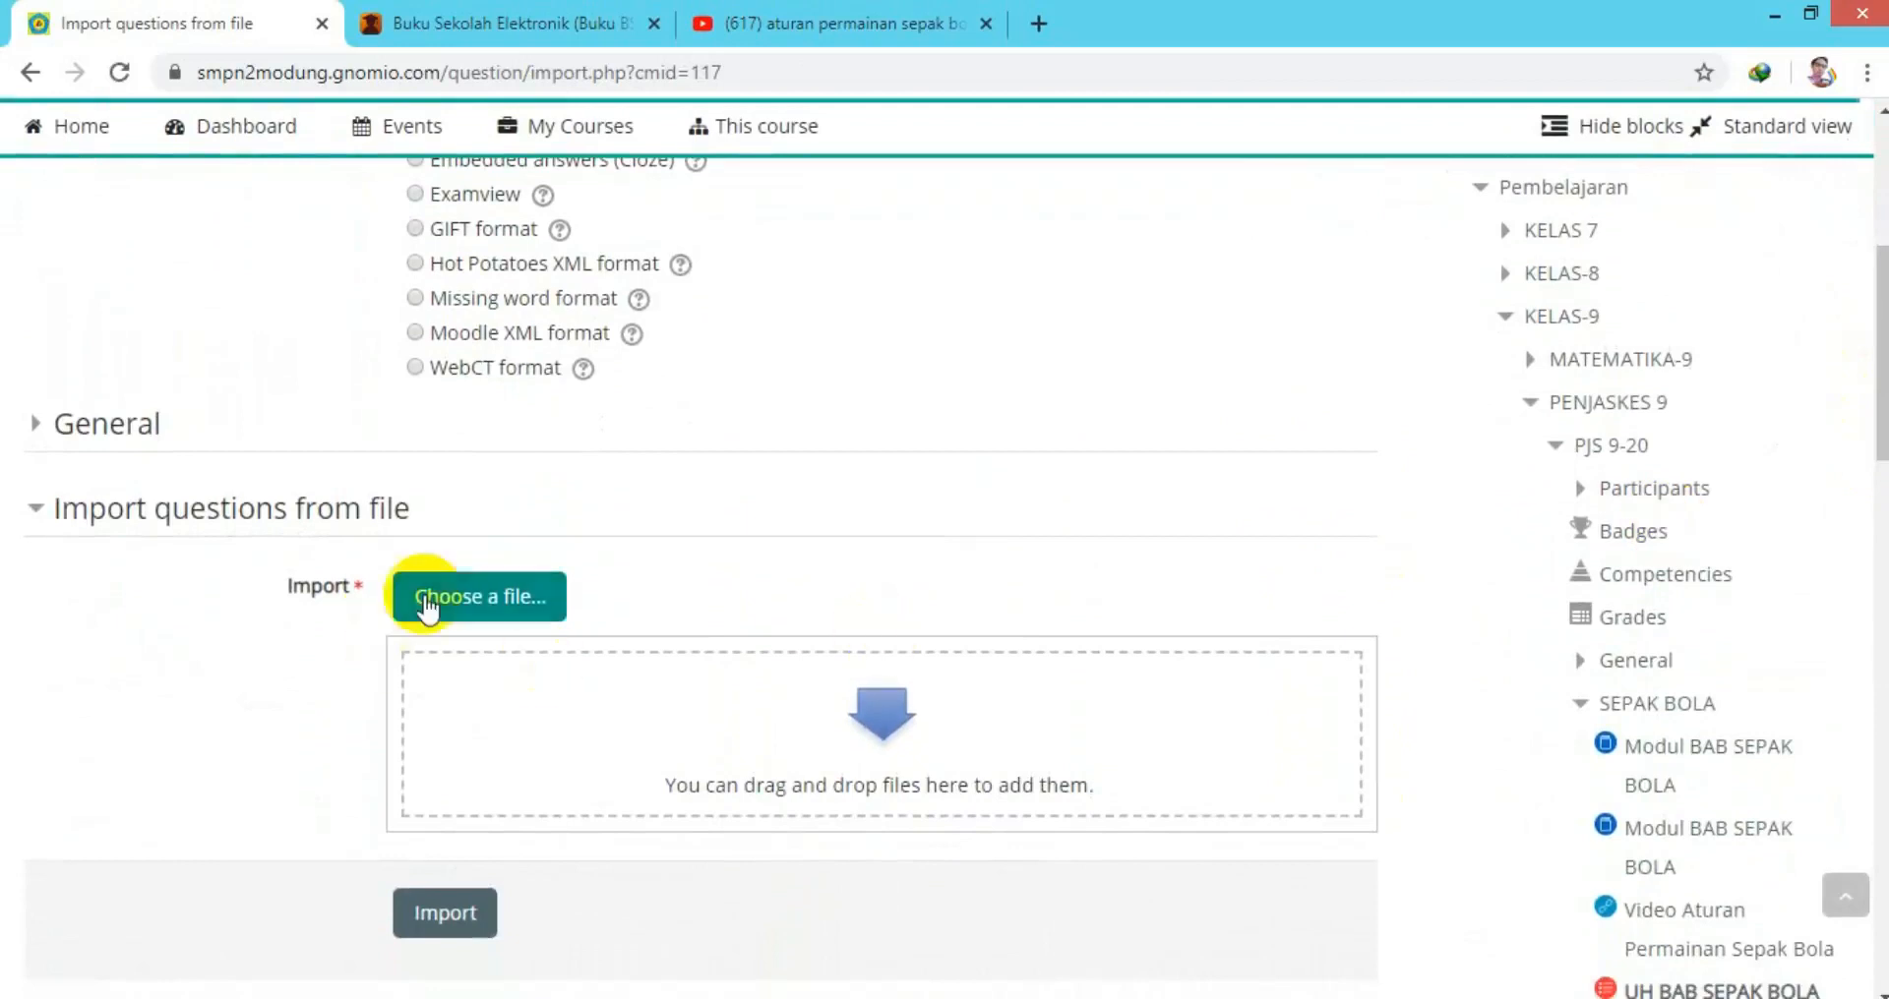
pyautogui.click(439, 605)
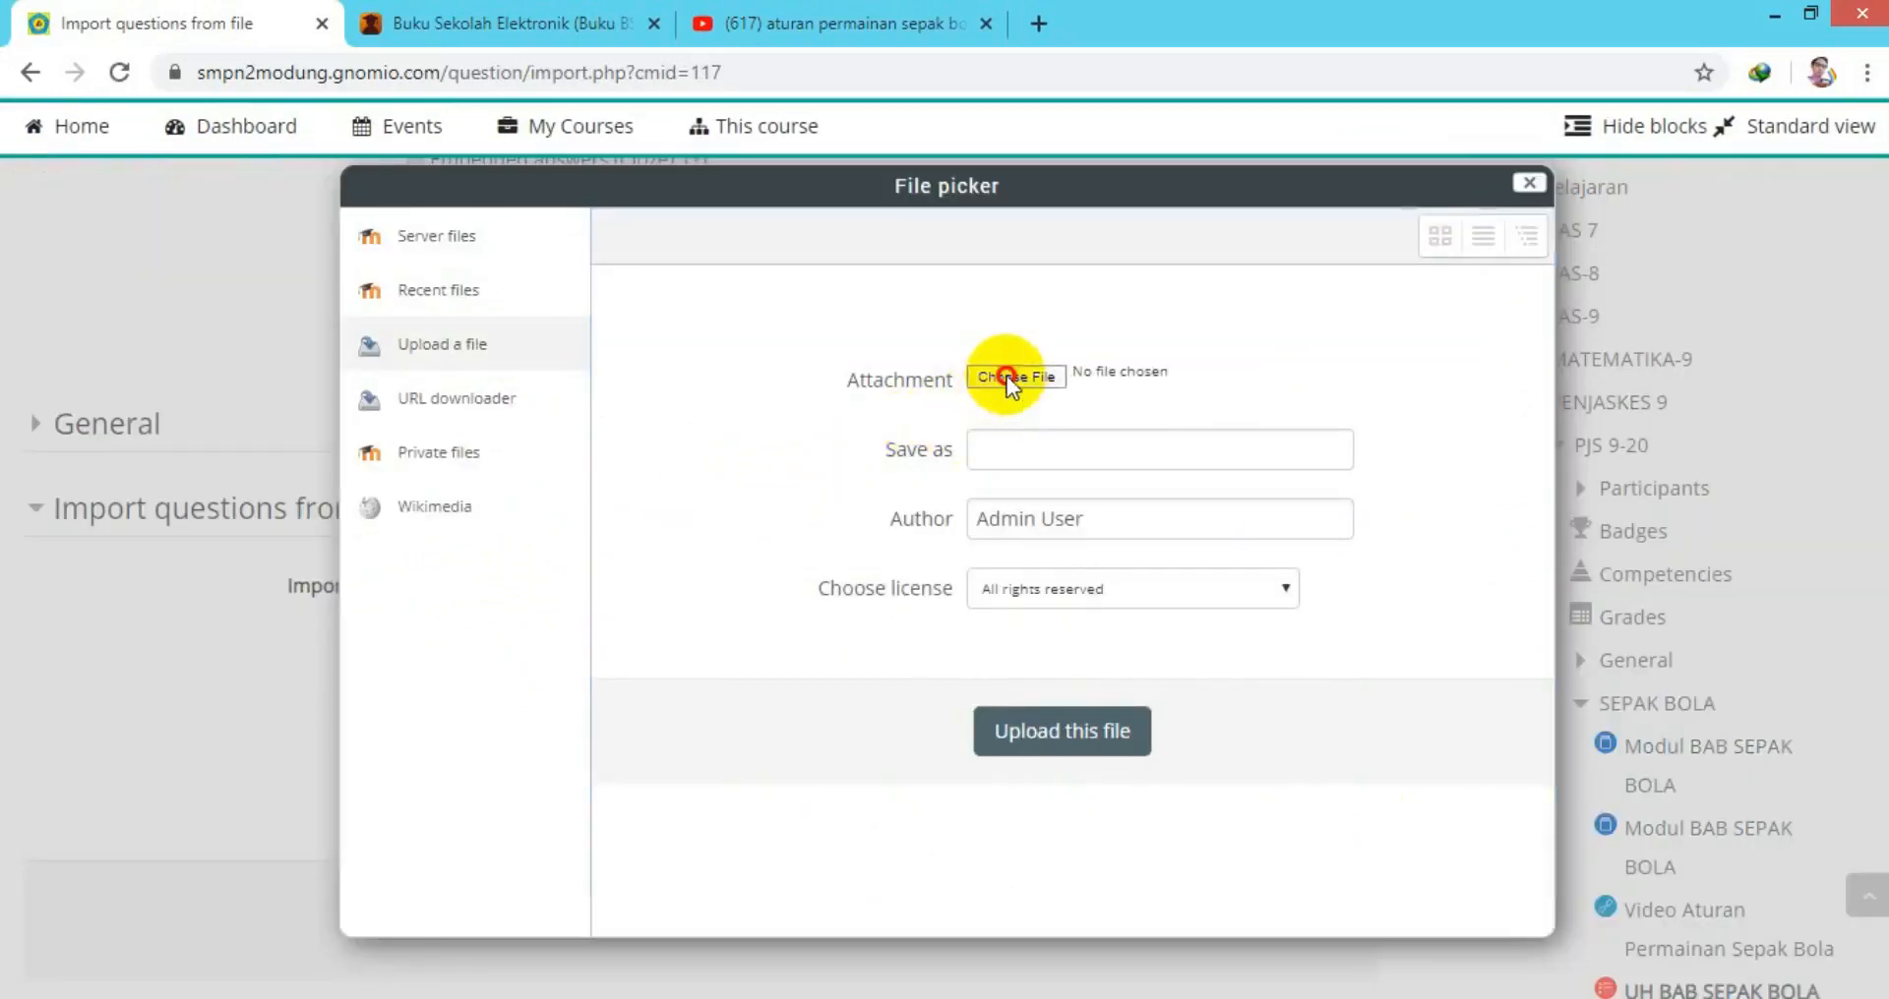
pyautogui.click(1007, 382)
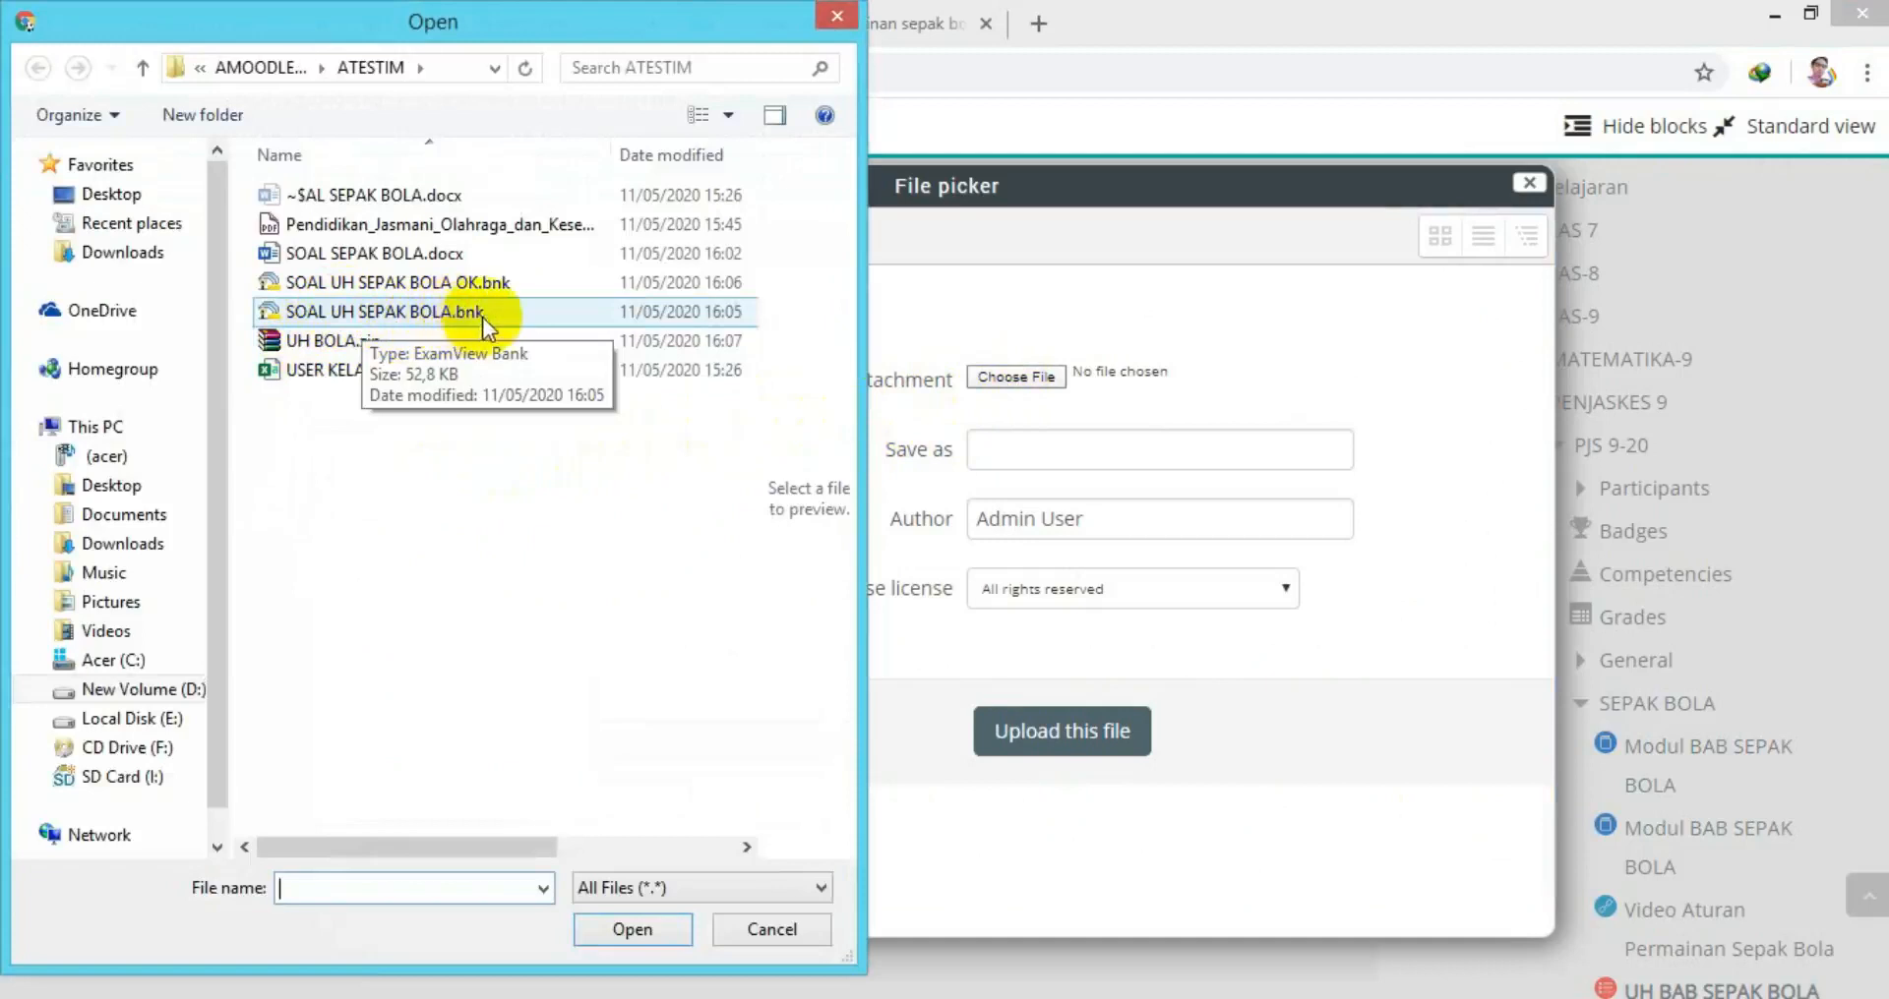
pyautogui.click(314, 340)
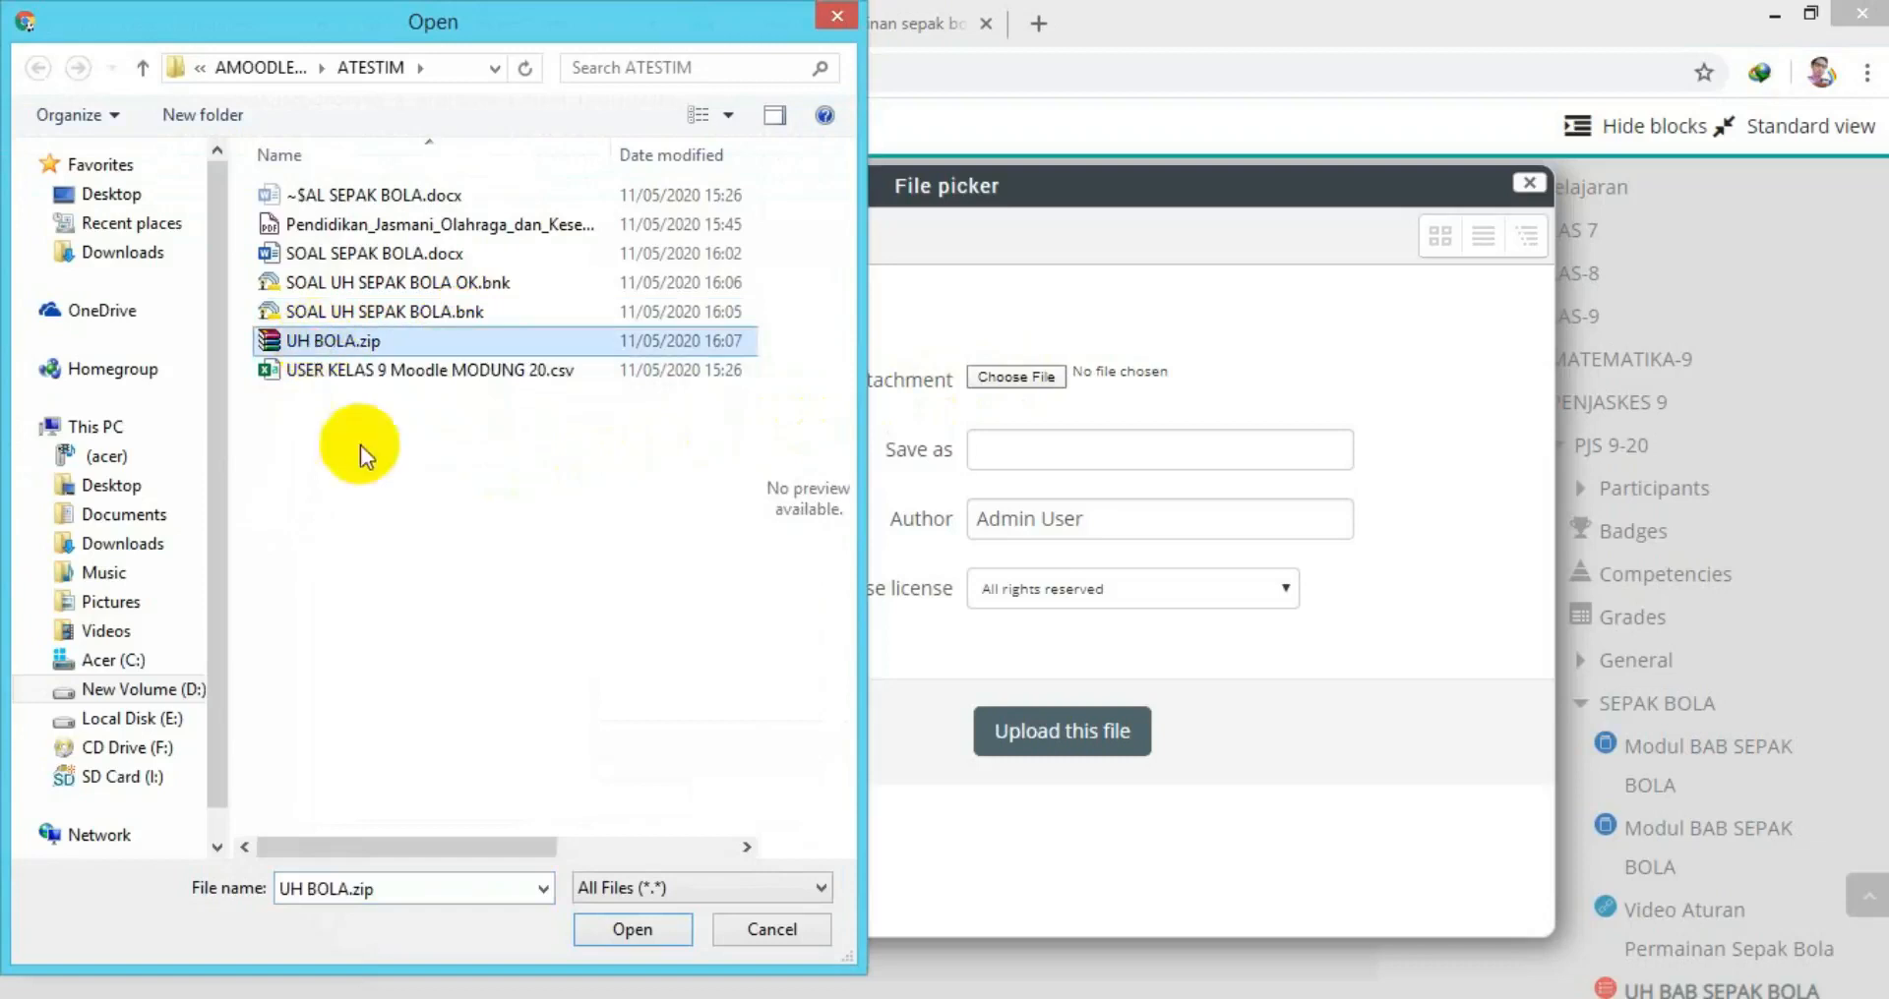
pyautogui.click(624, 928)
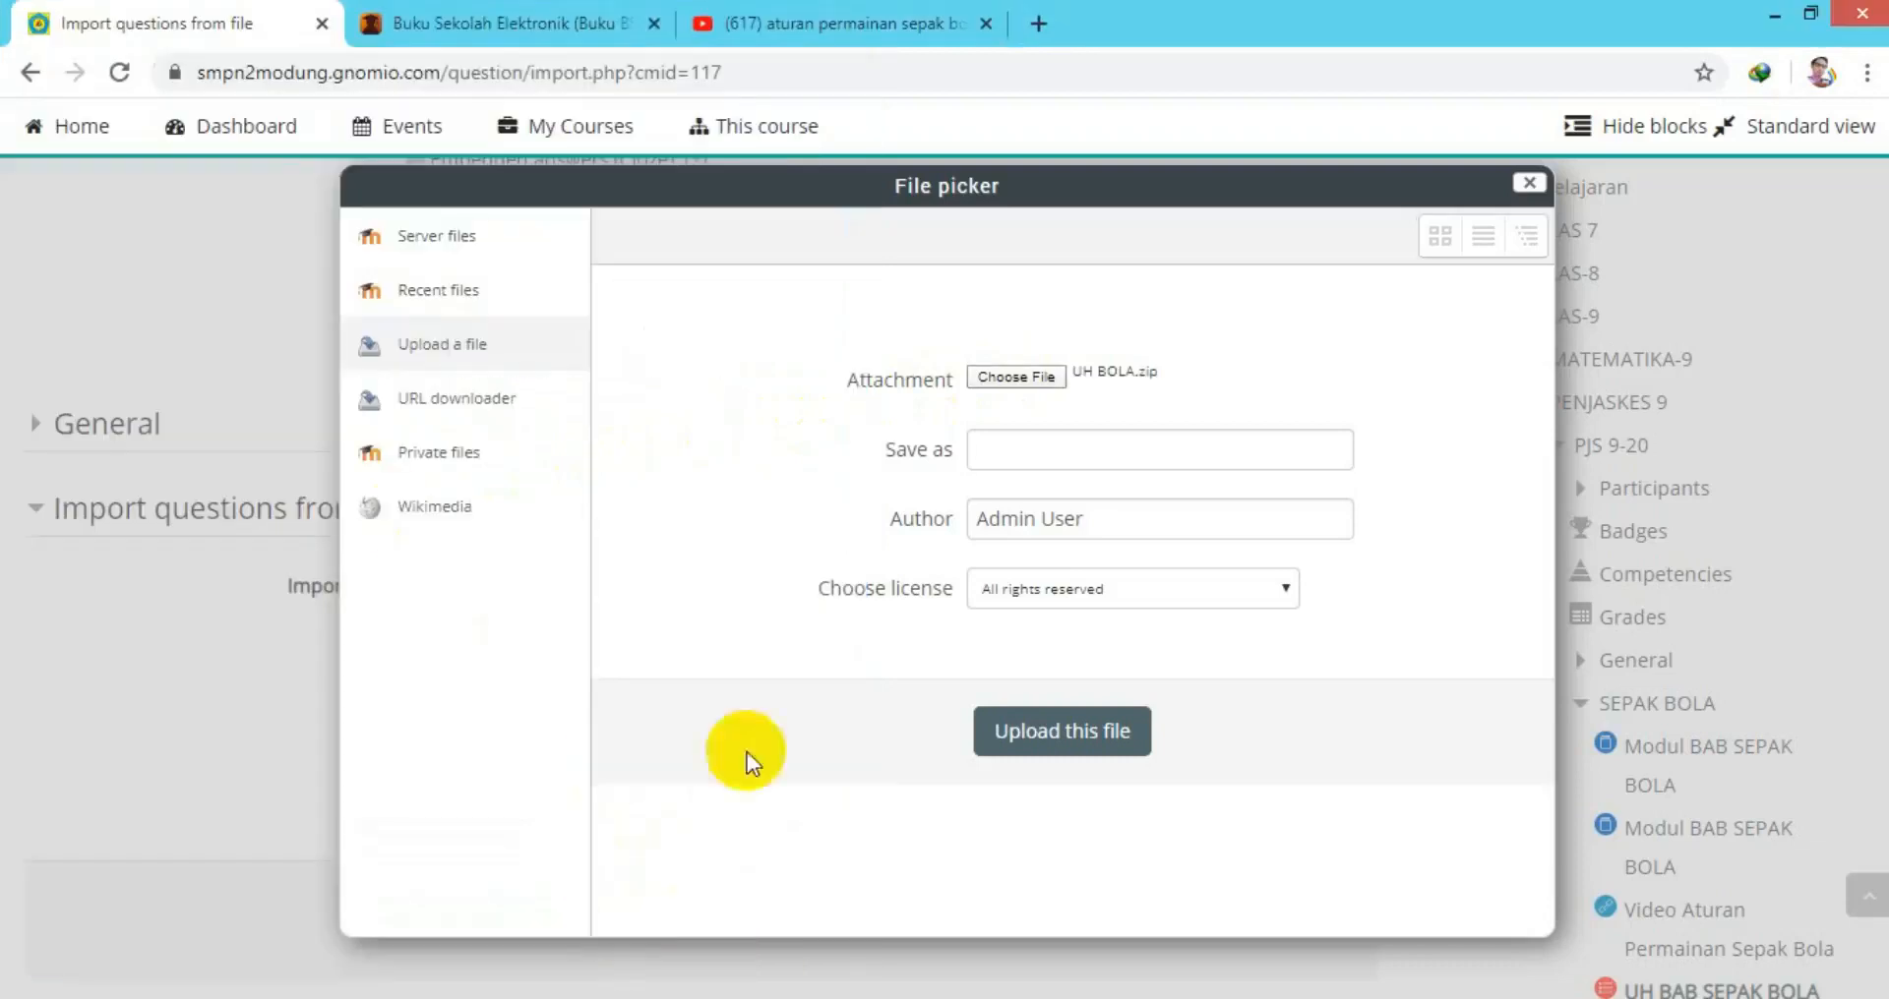
pyautogui.click(1048, 737)
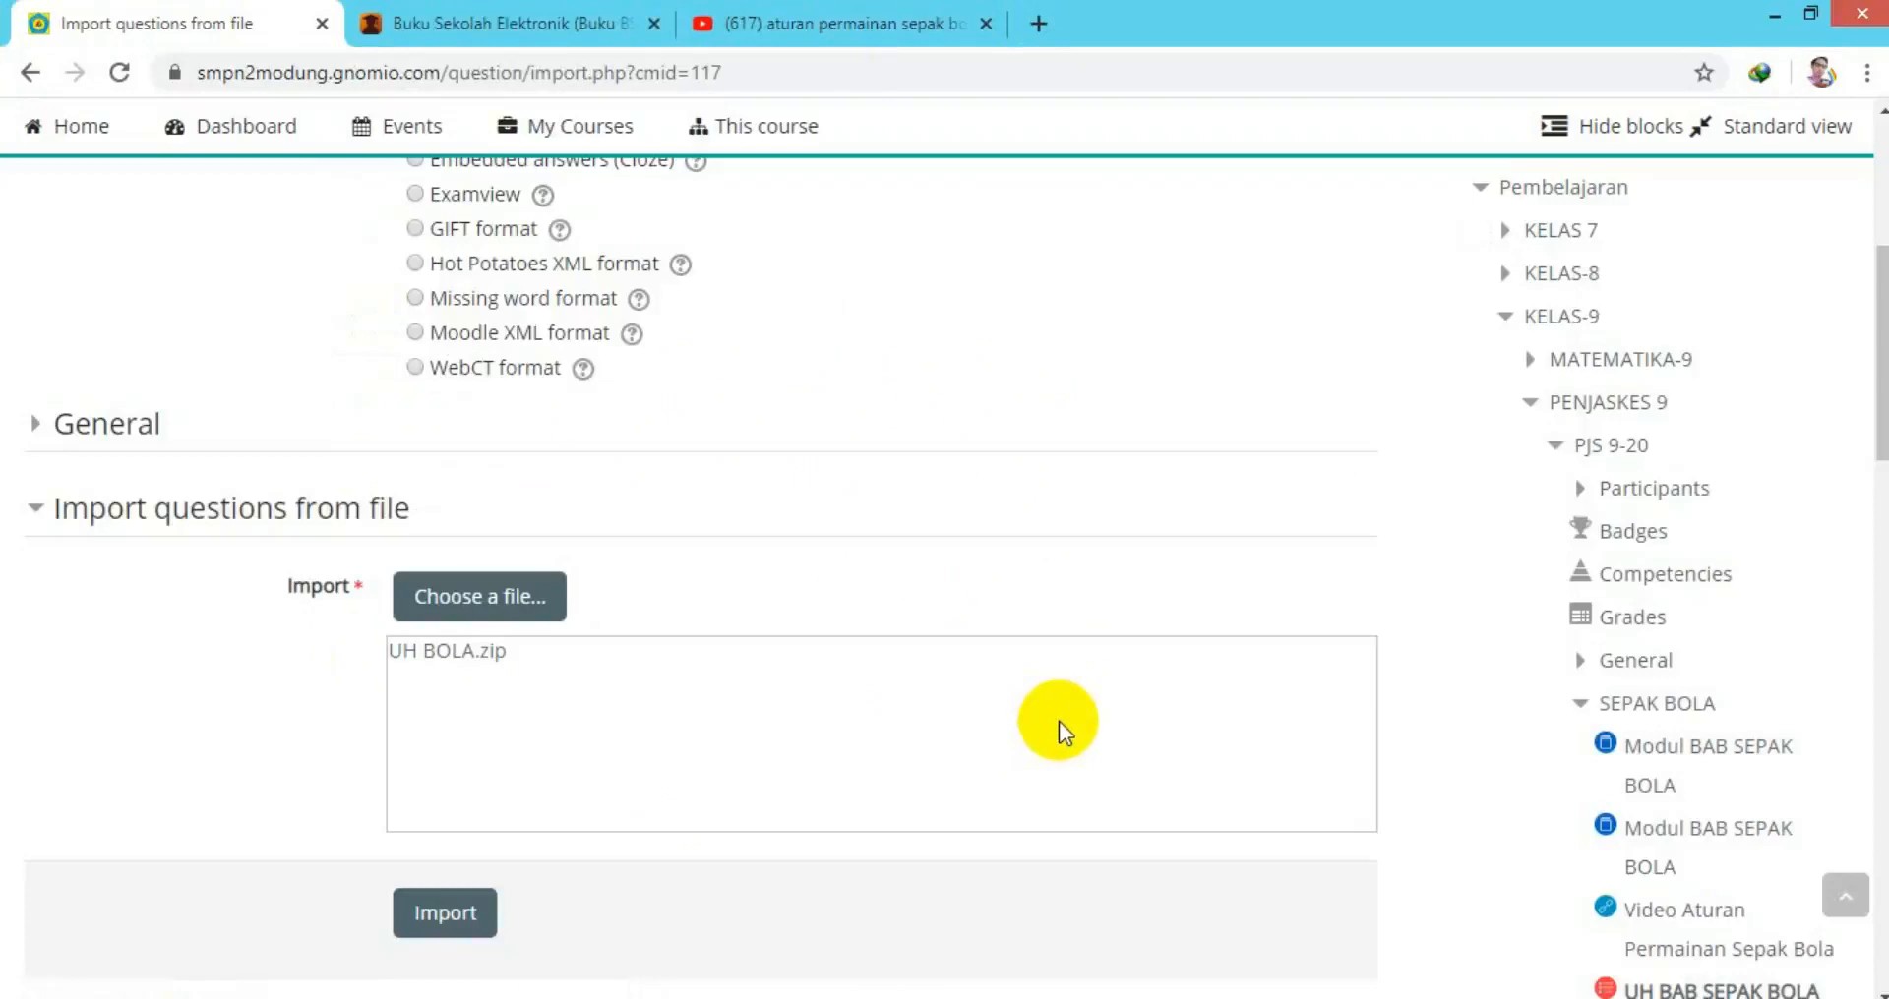
pyautogui.click(451, 917)
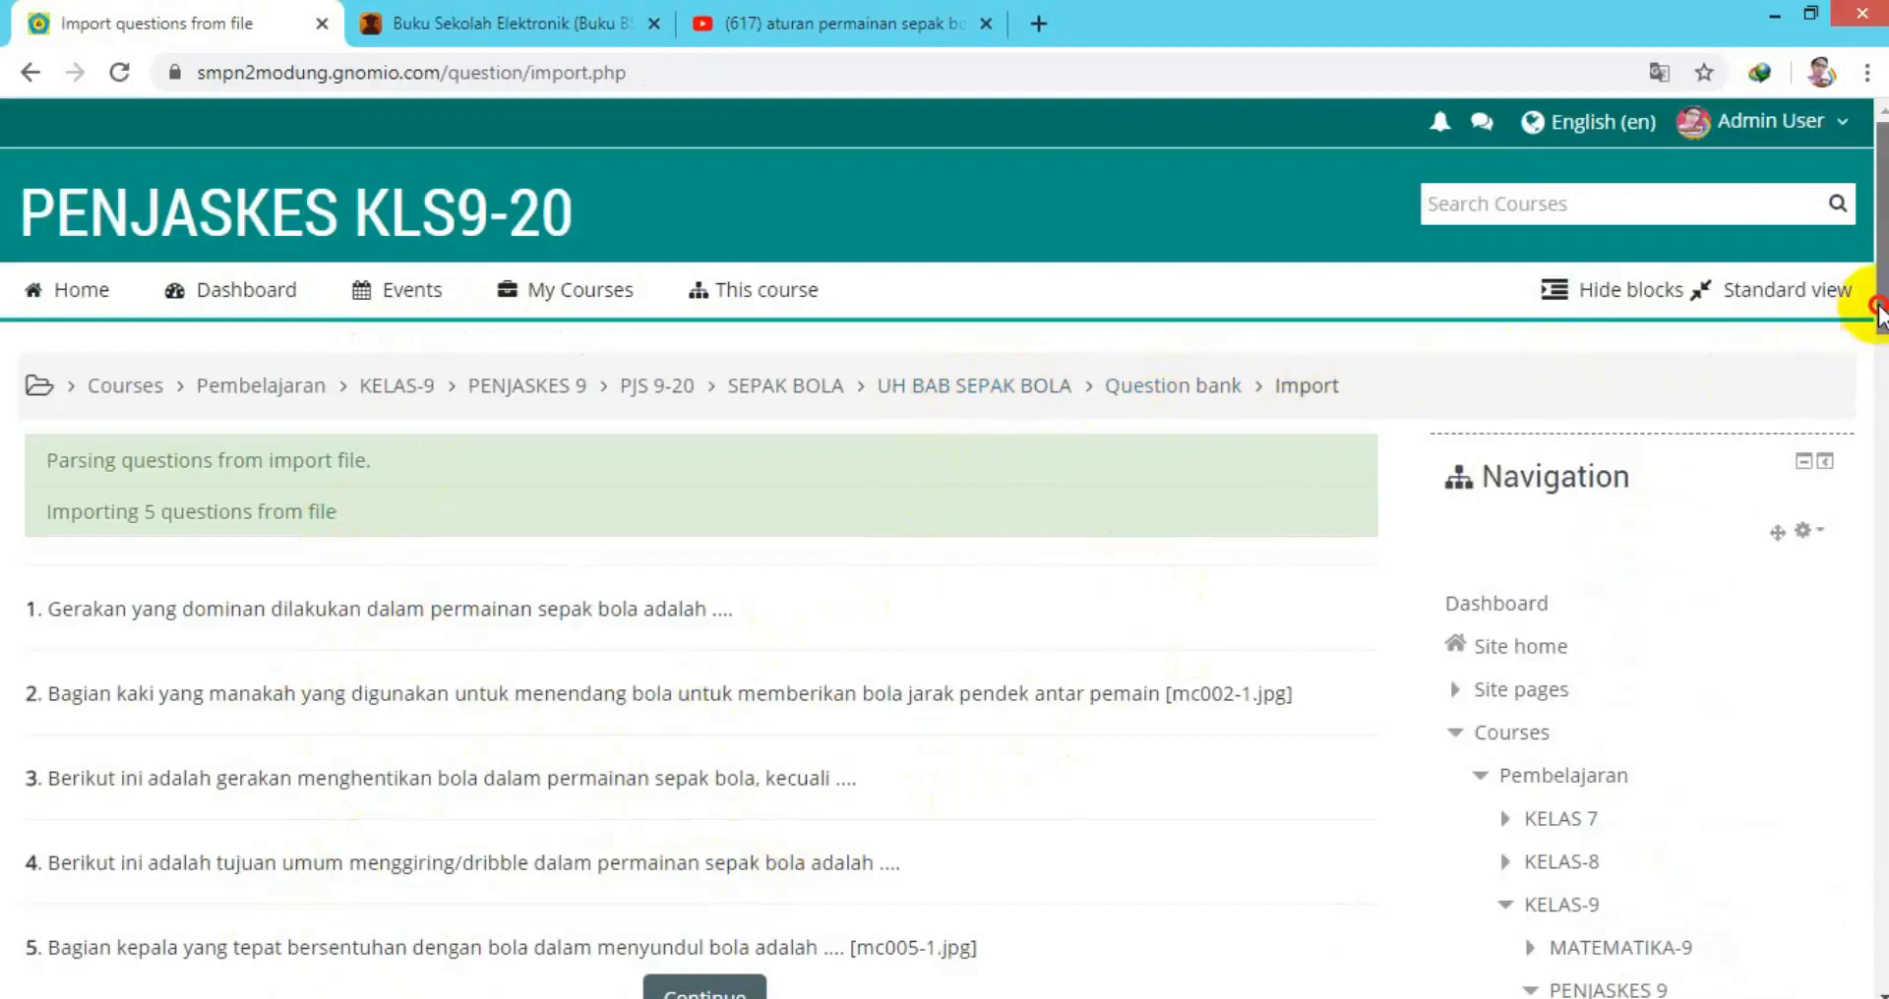
# Continue to the question bank, verify category UH SEPAK BOLA1 (5), then return to the quiz page.
pyautogui.scroll(-3, 1873, 315)
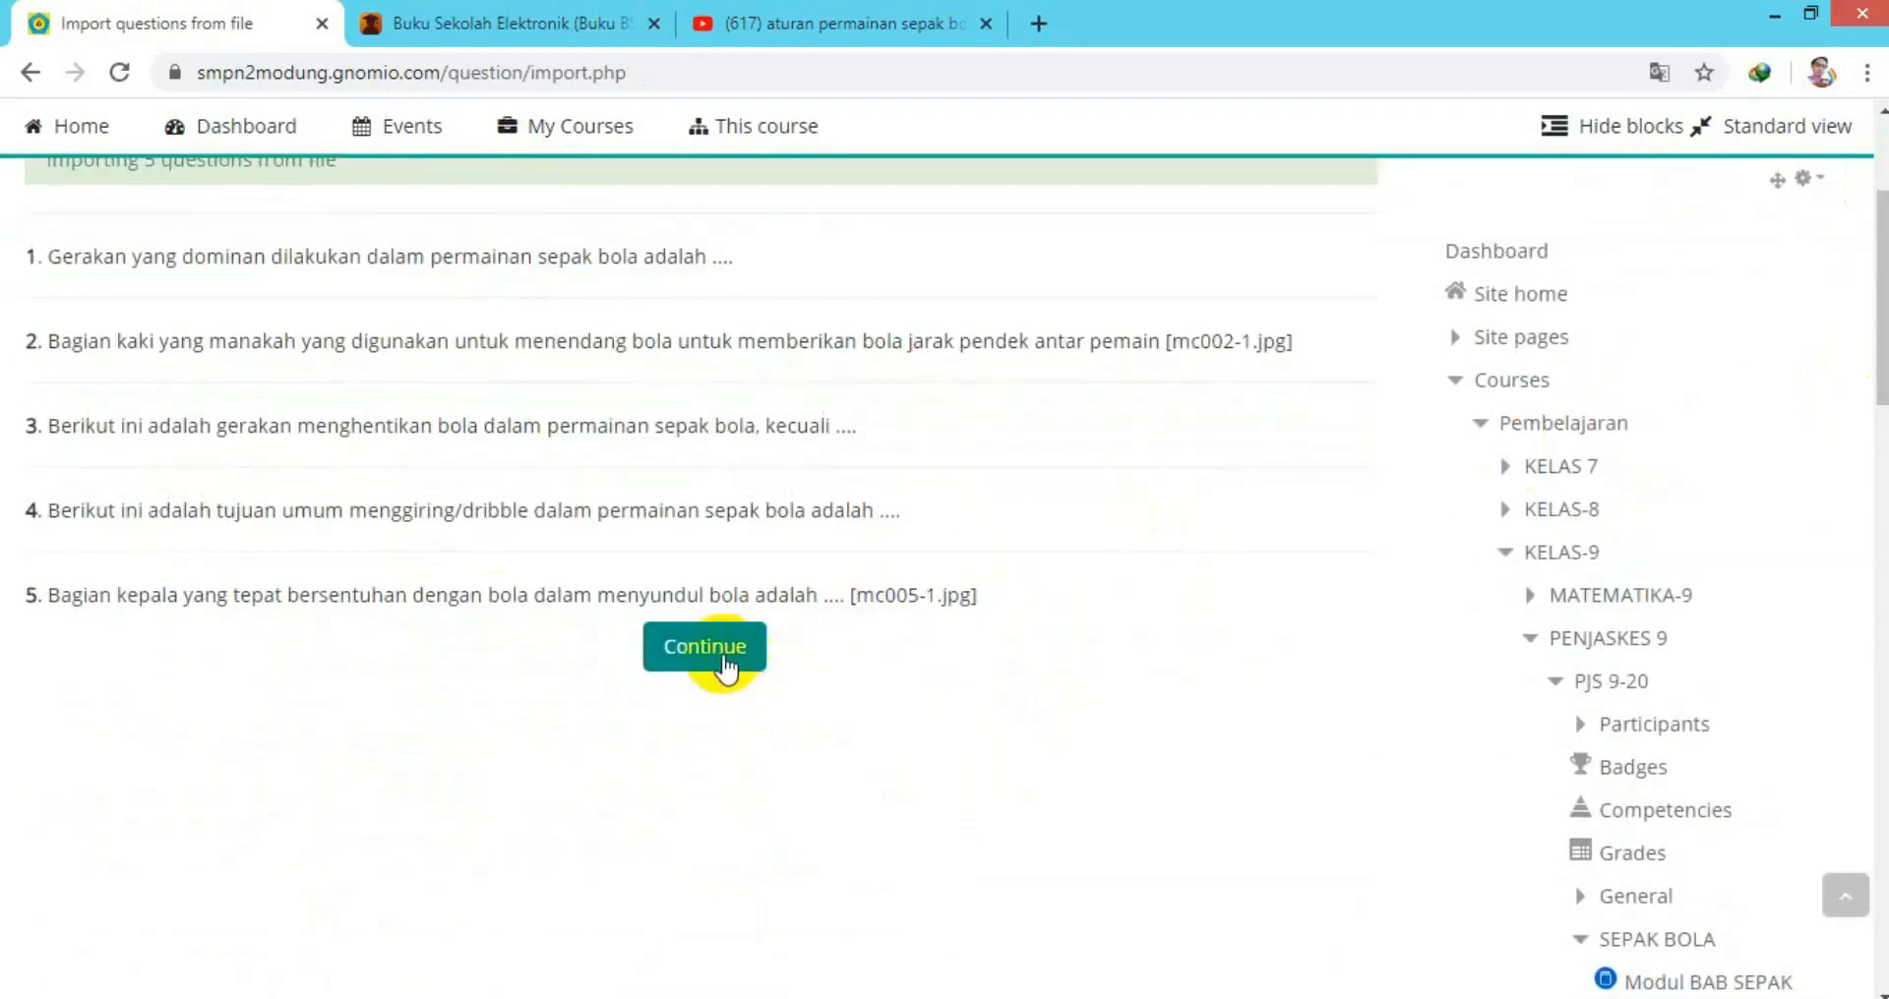
pyautogui.click(725, 664)
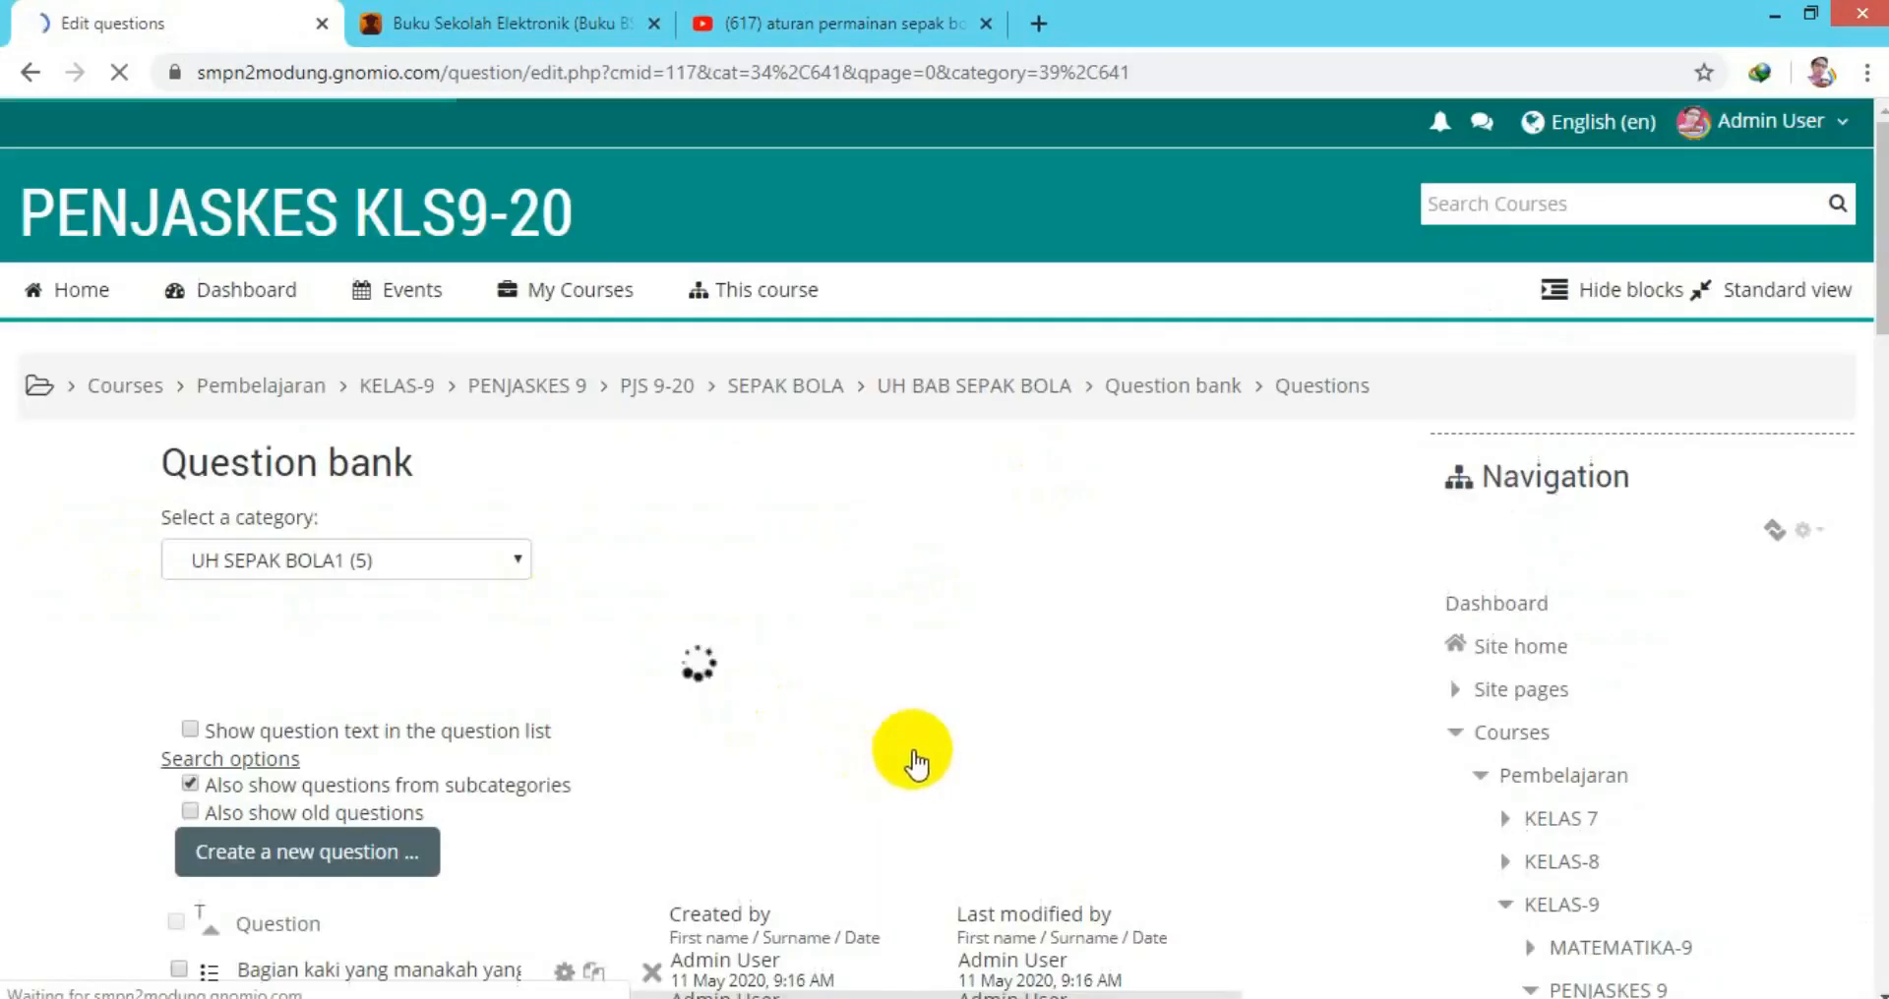
pyautogui.scroll(-1, 801, 657)
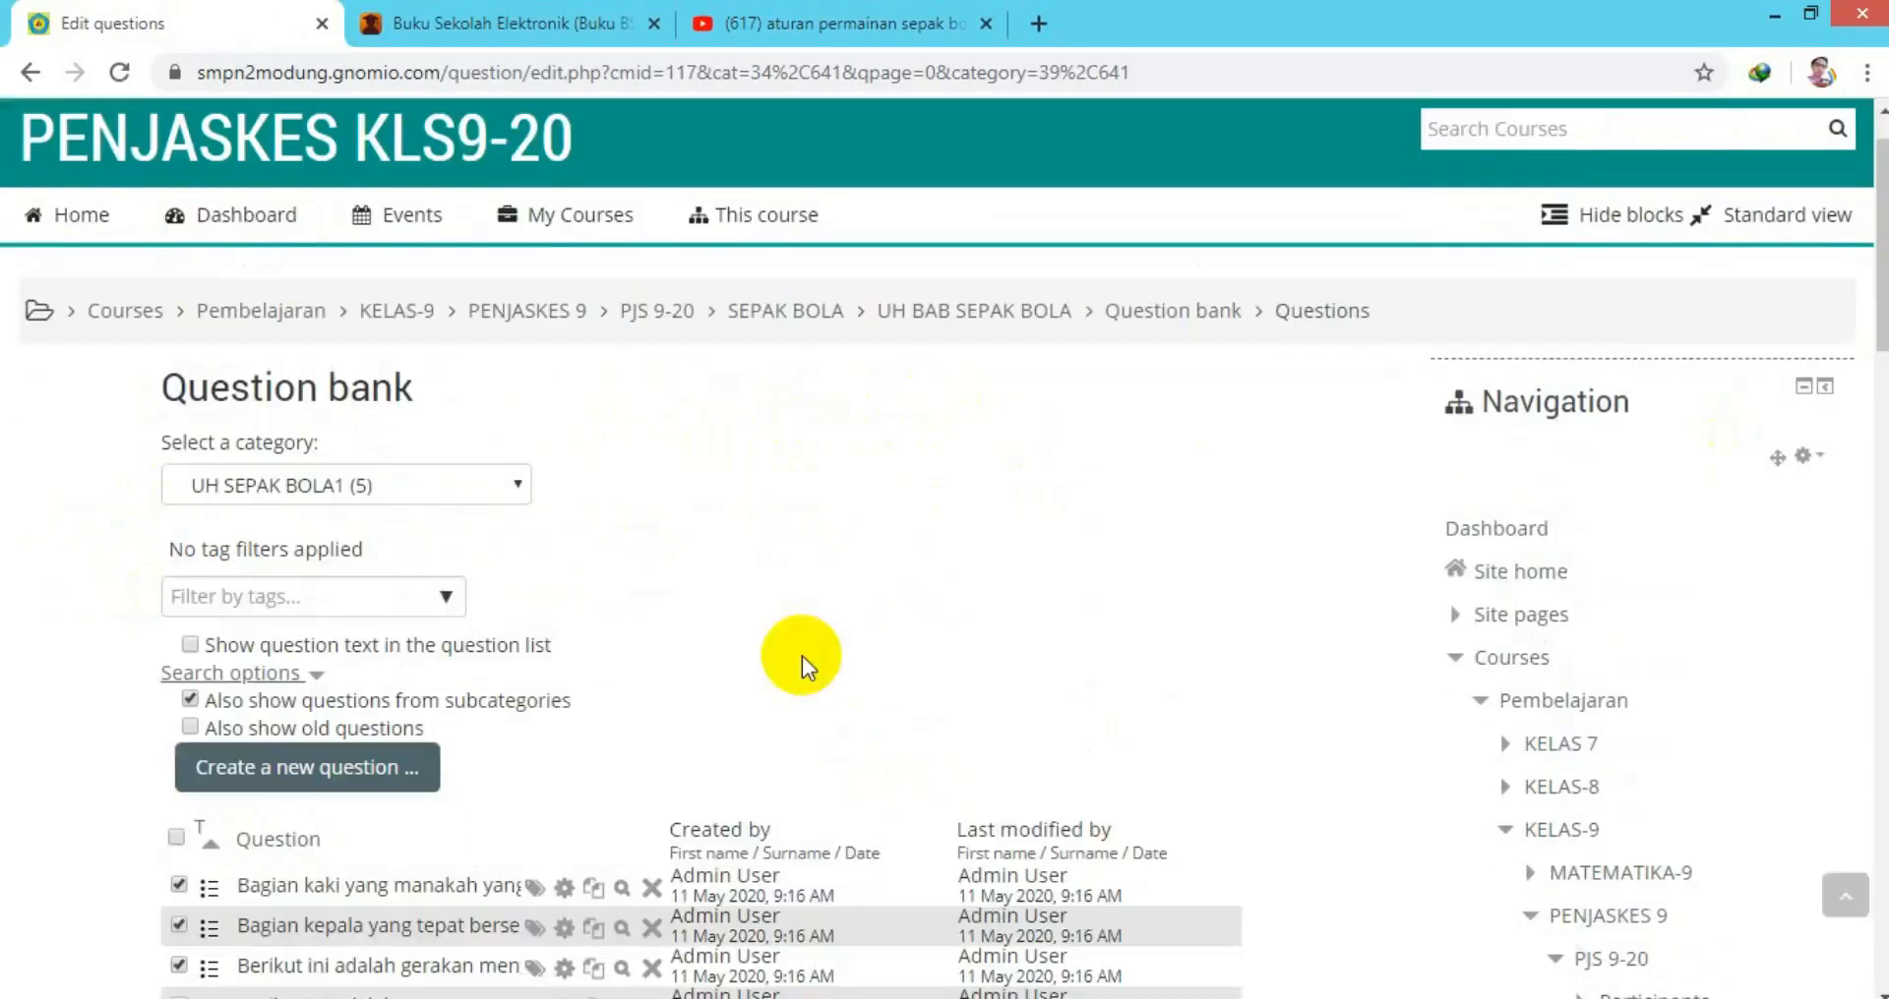
pyautogui.click(517, 486)
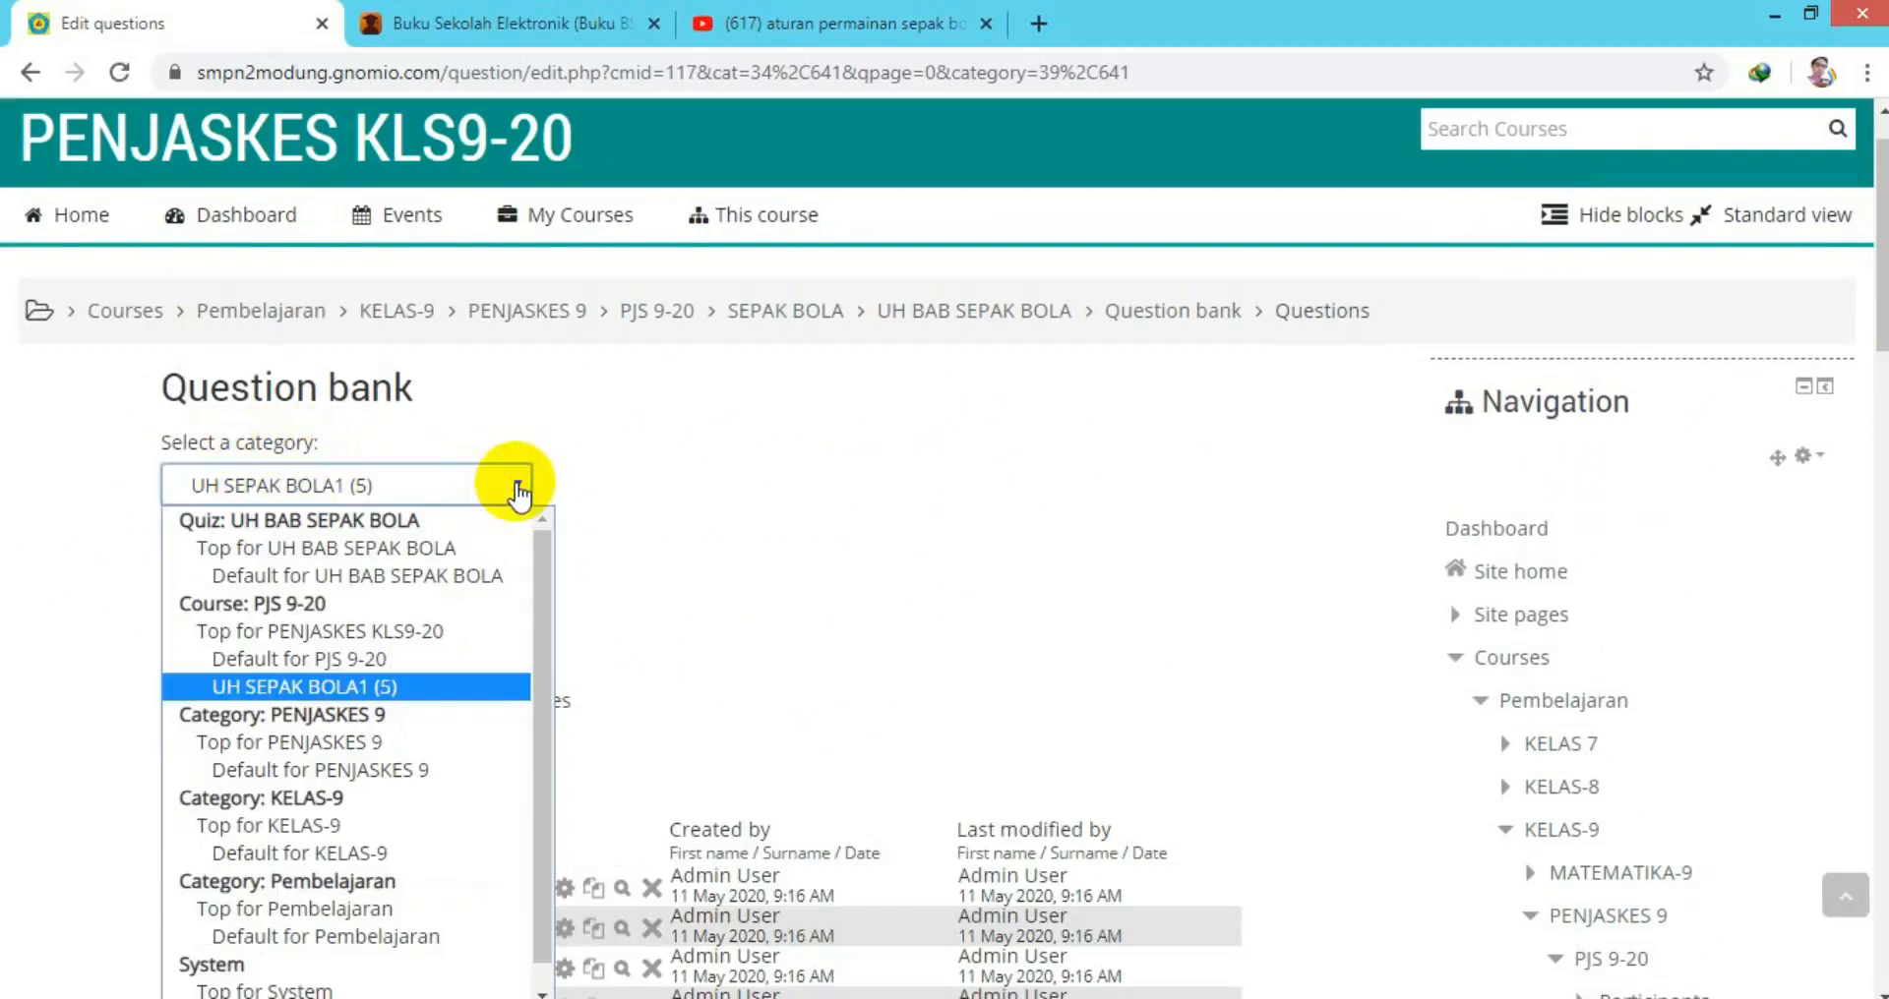
pyautogui.click(517, 486)
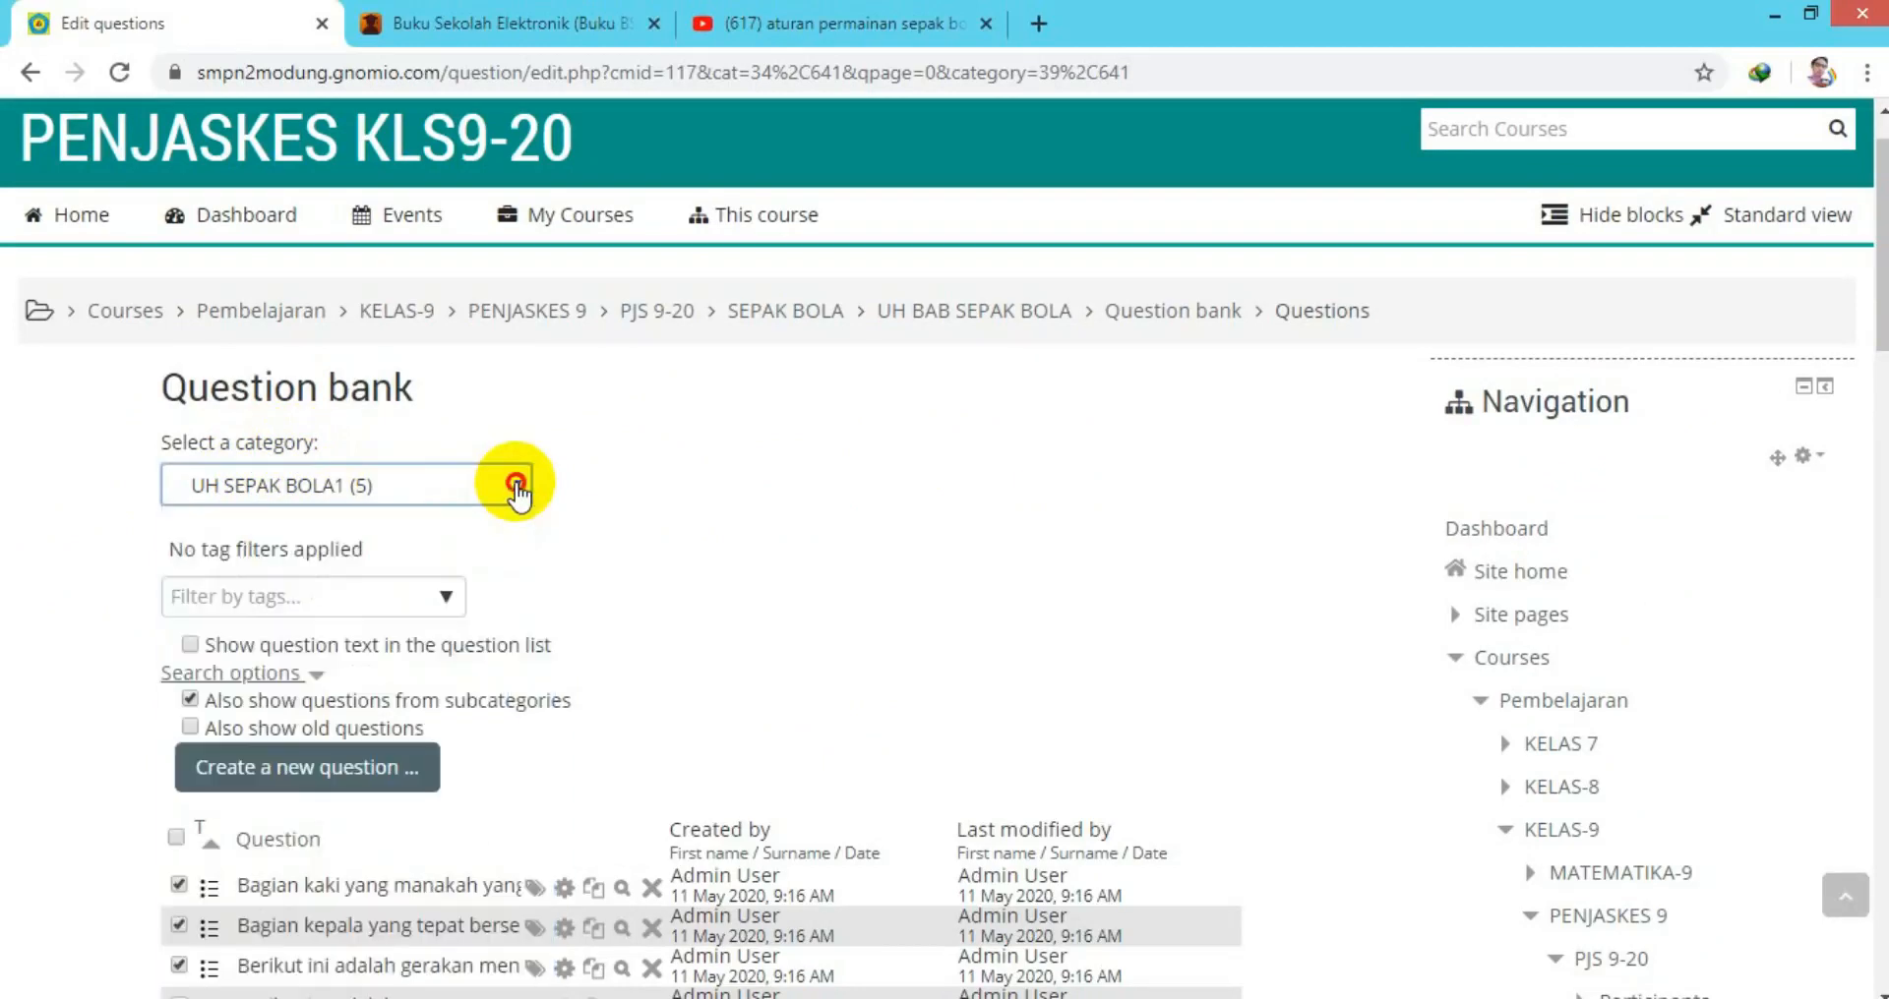
pyautogui.scroll(-5, 886, 600)
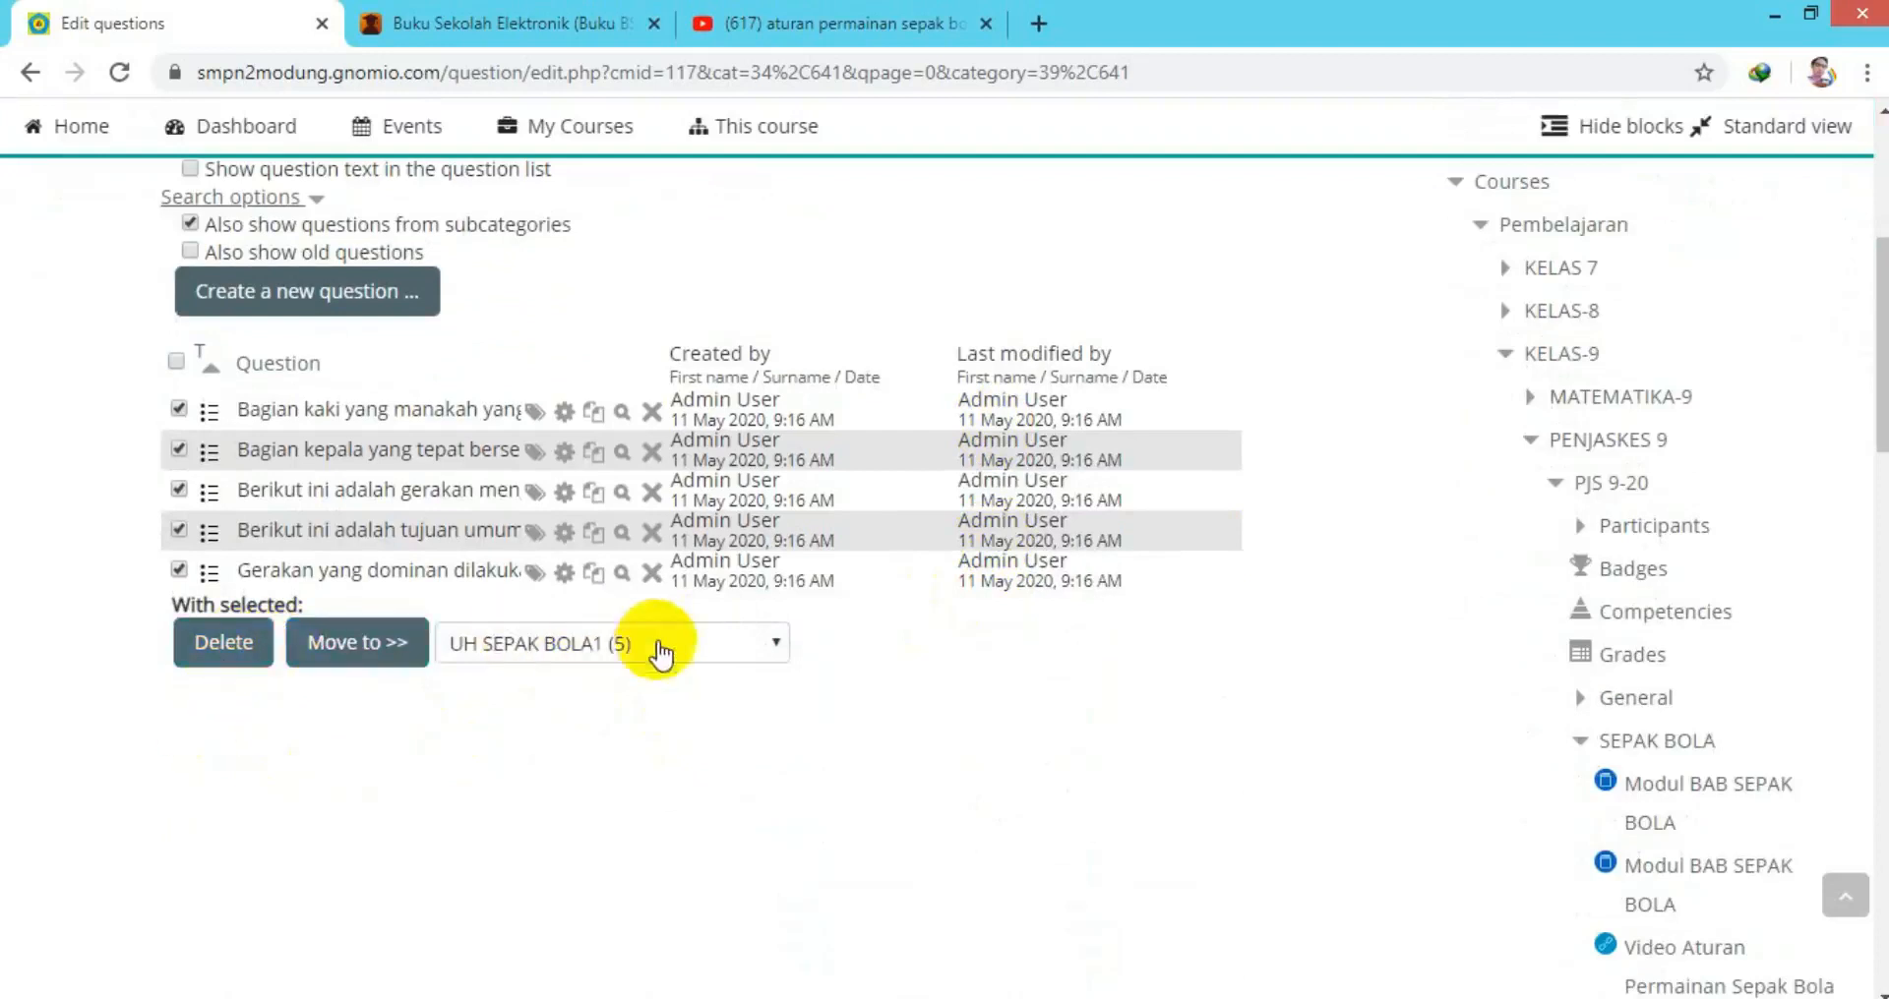
pyautogui.scroll(4, 654, 644)
pyautogui.scroll(2, 657, 645)
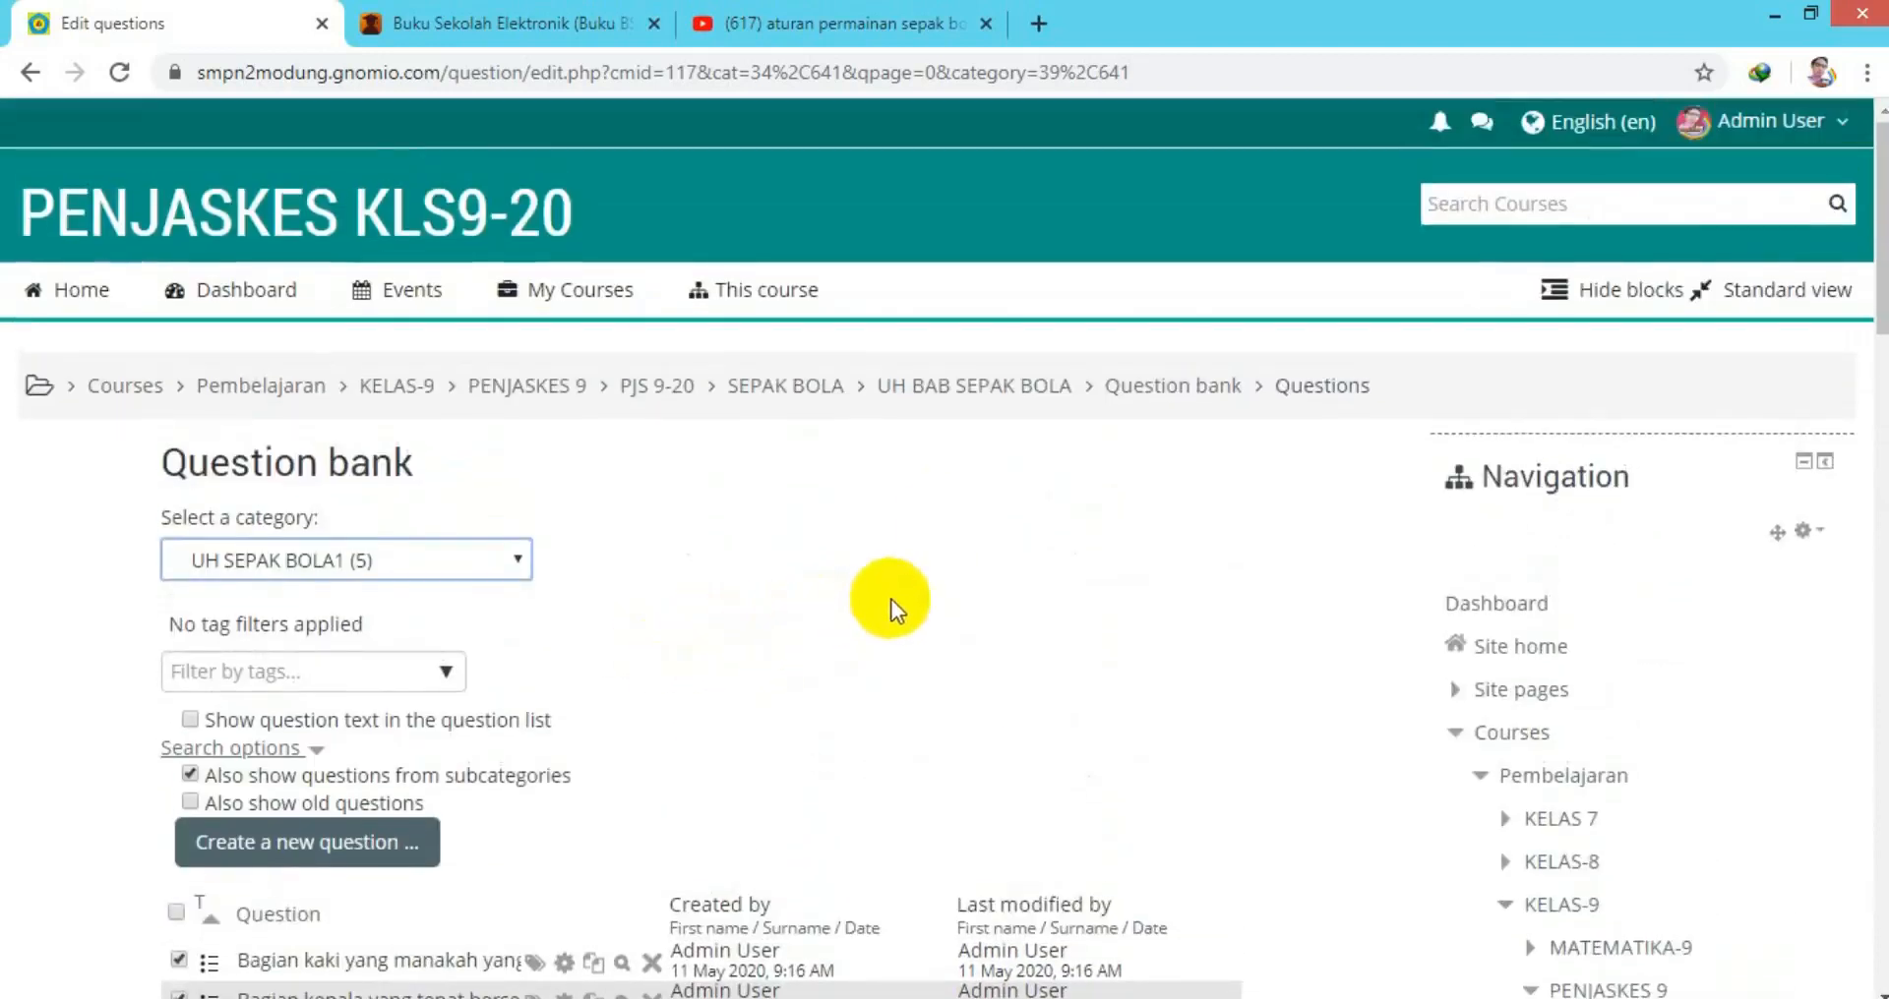
pyautogui.click(1001, 387)
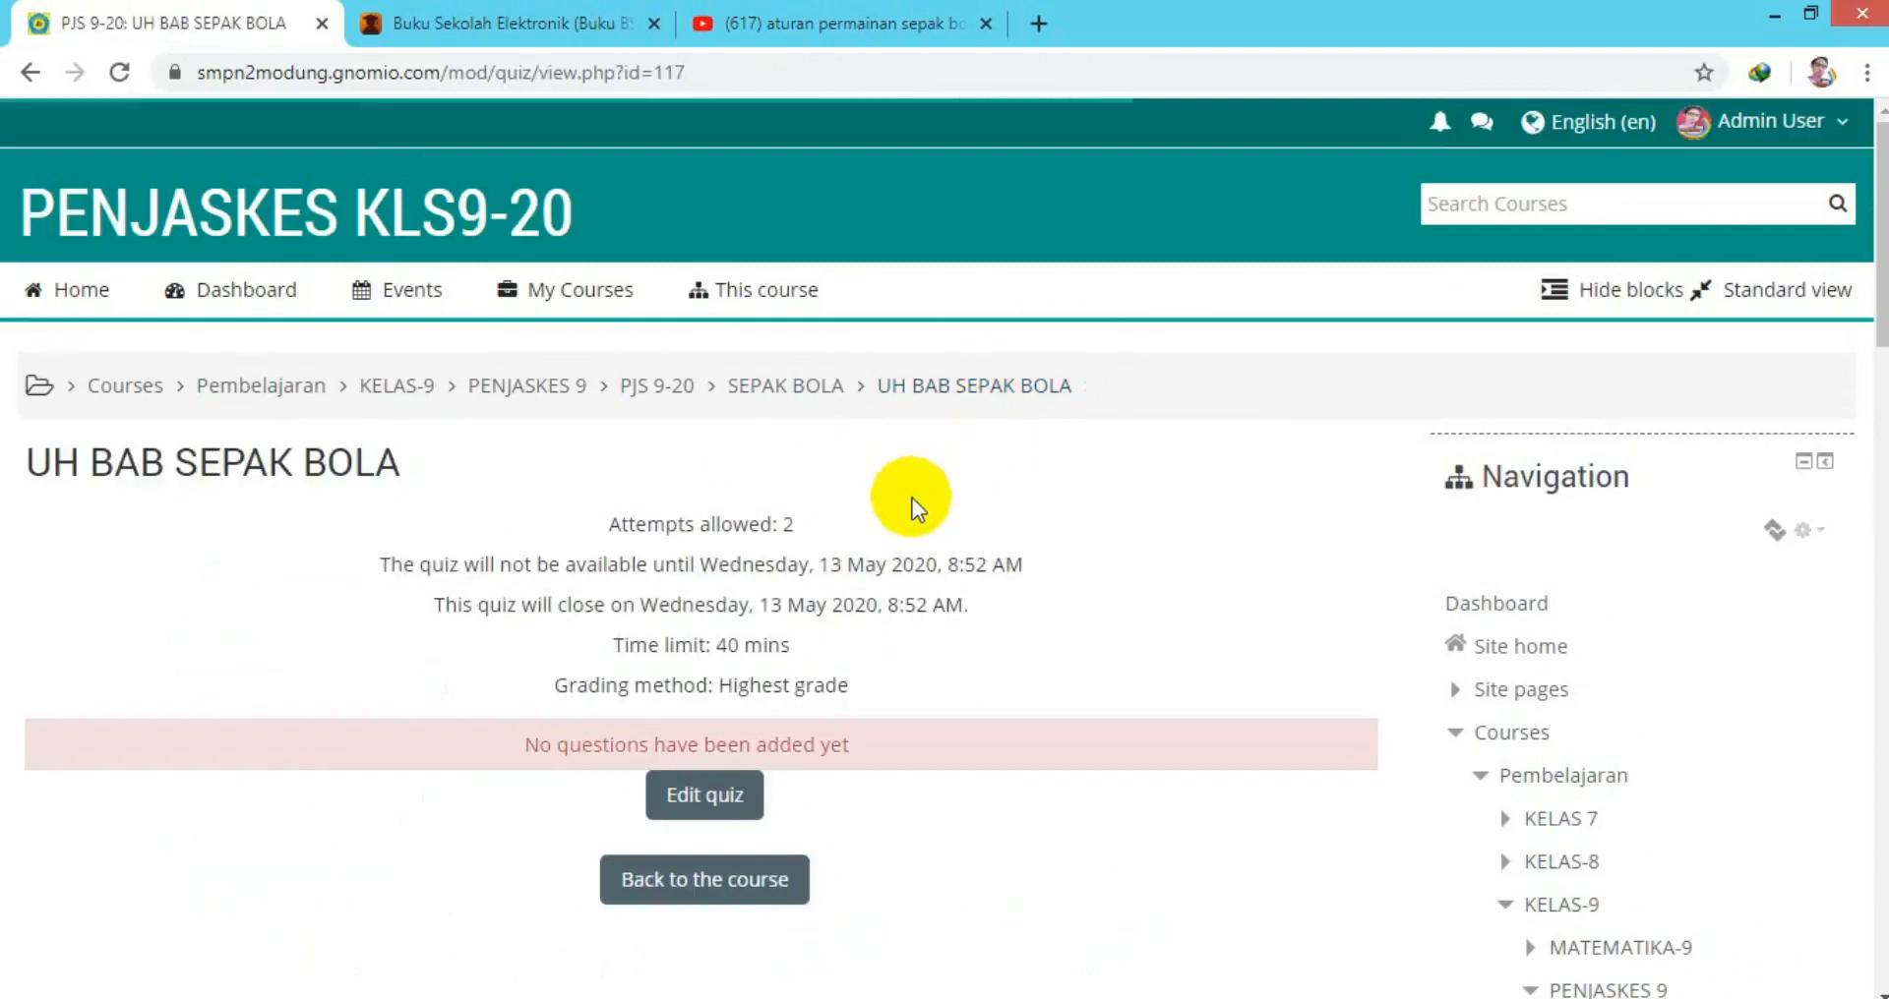
# Start editing the UH BAB SEPAK BOLA quiz's questions.
pyautogui.click(756, 832)
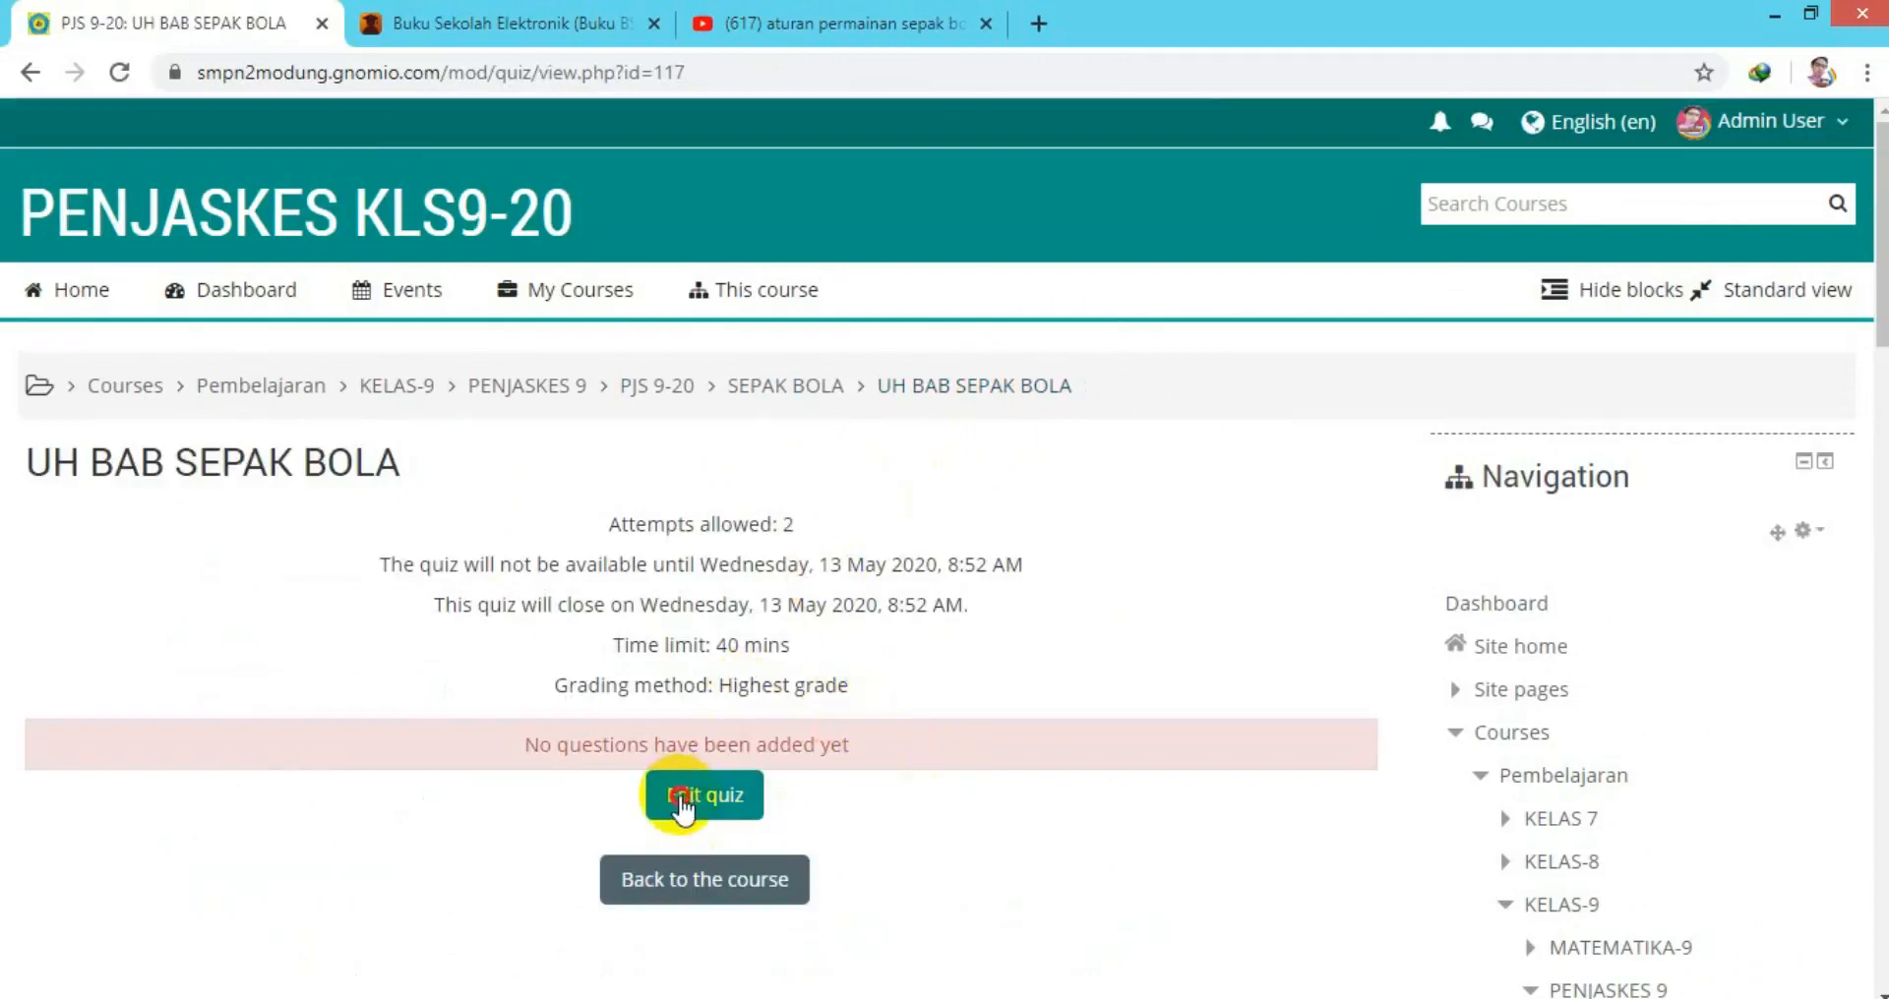
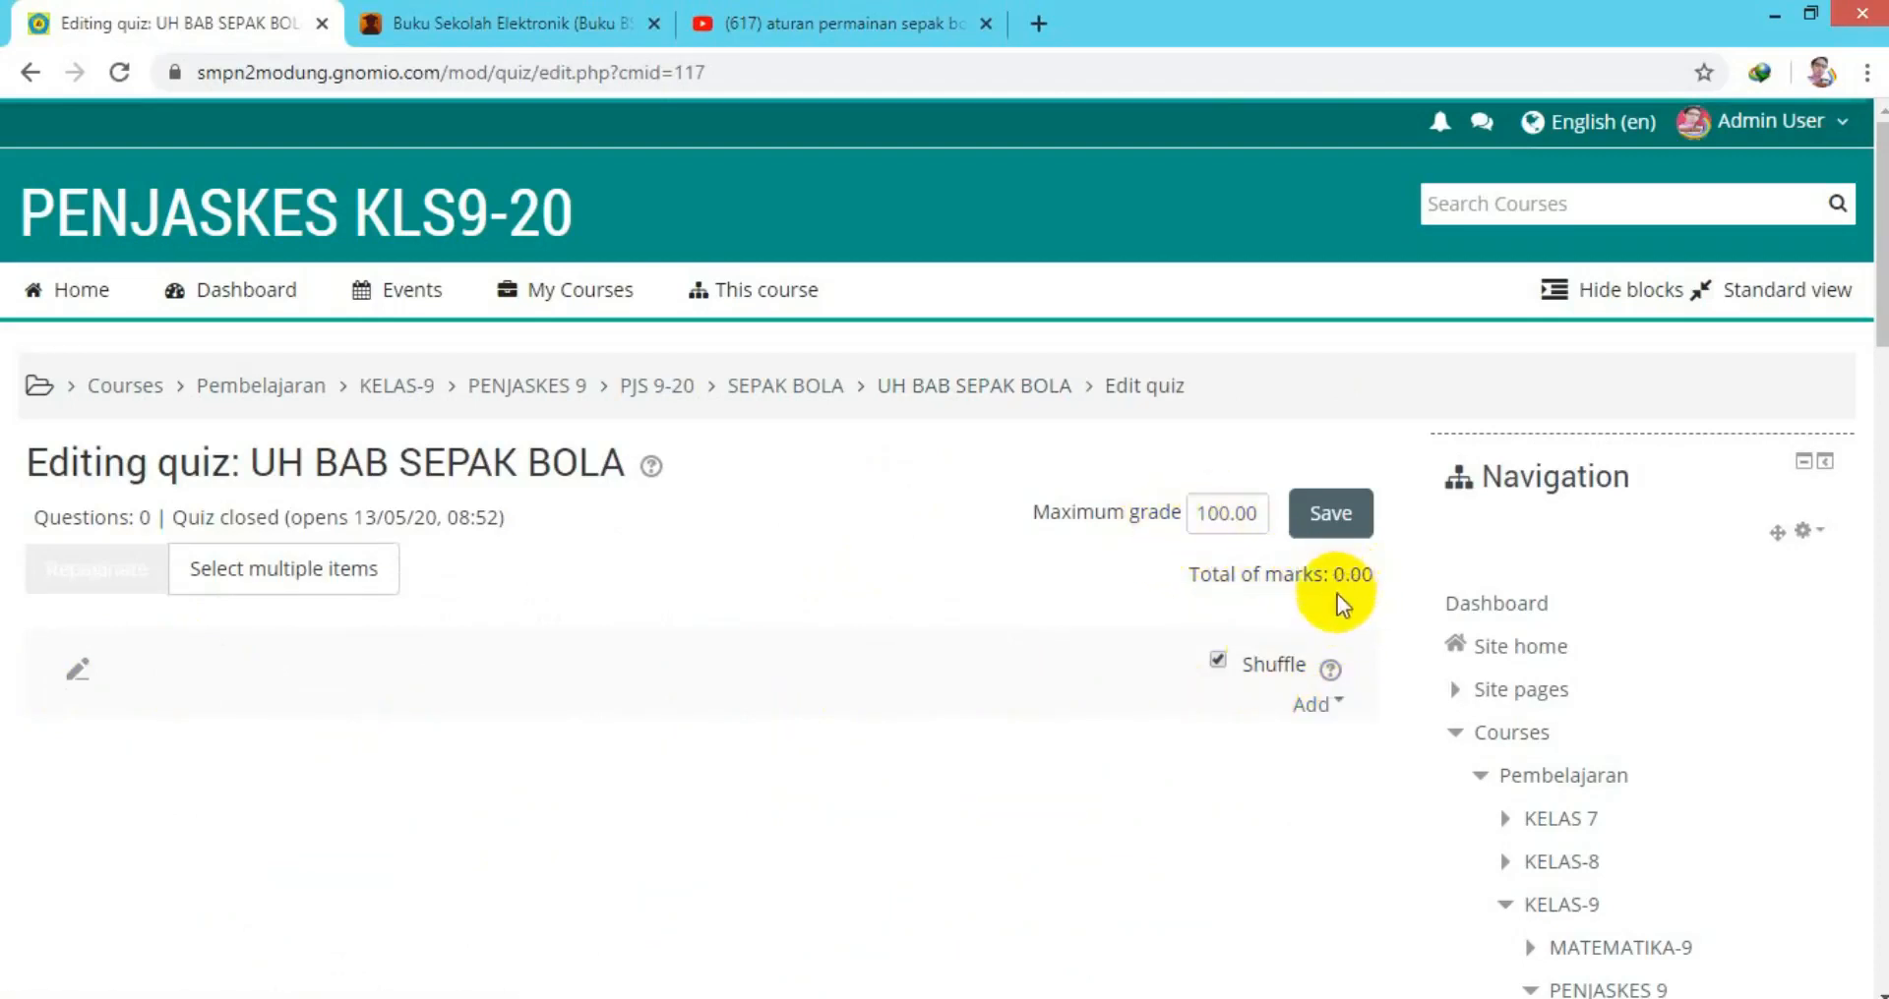
# Add all five questions from the UH SEPAK BOLA1 (5) bank category to the quiz.
pyautogui.click(1337, 702)
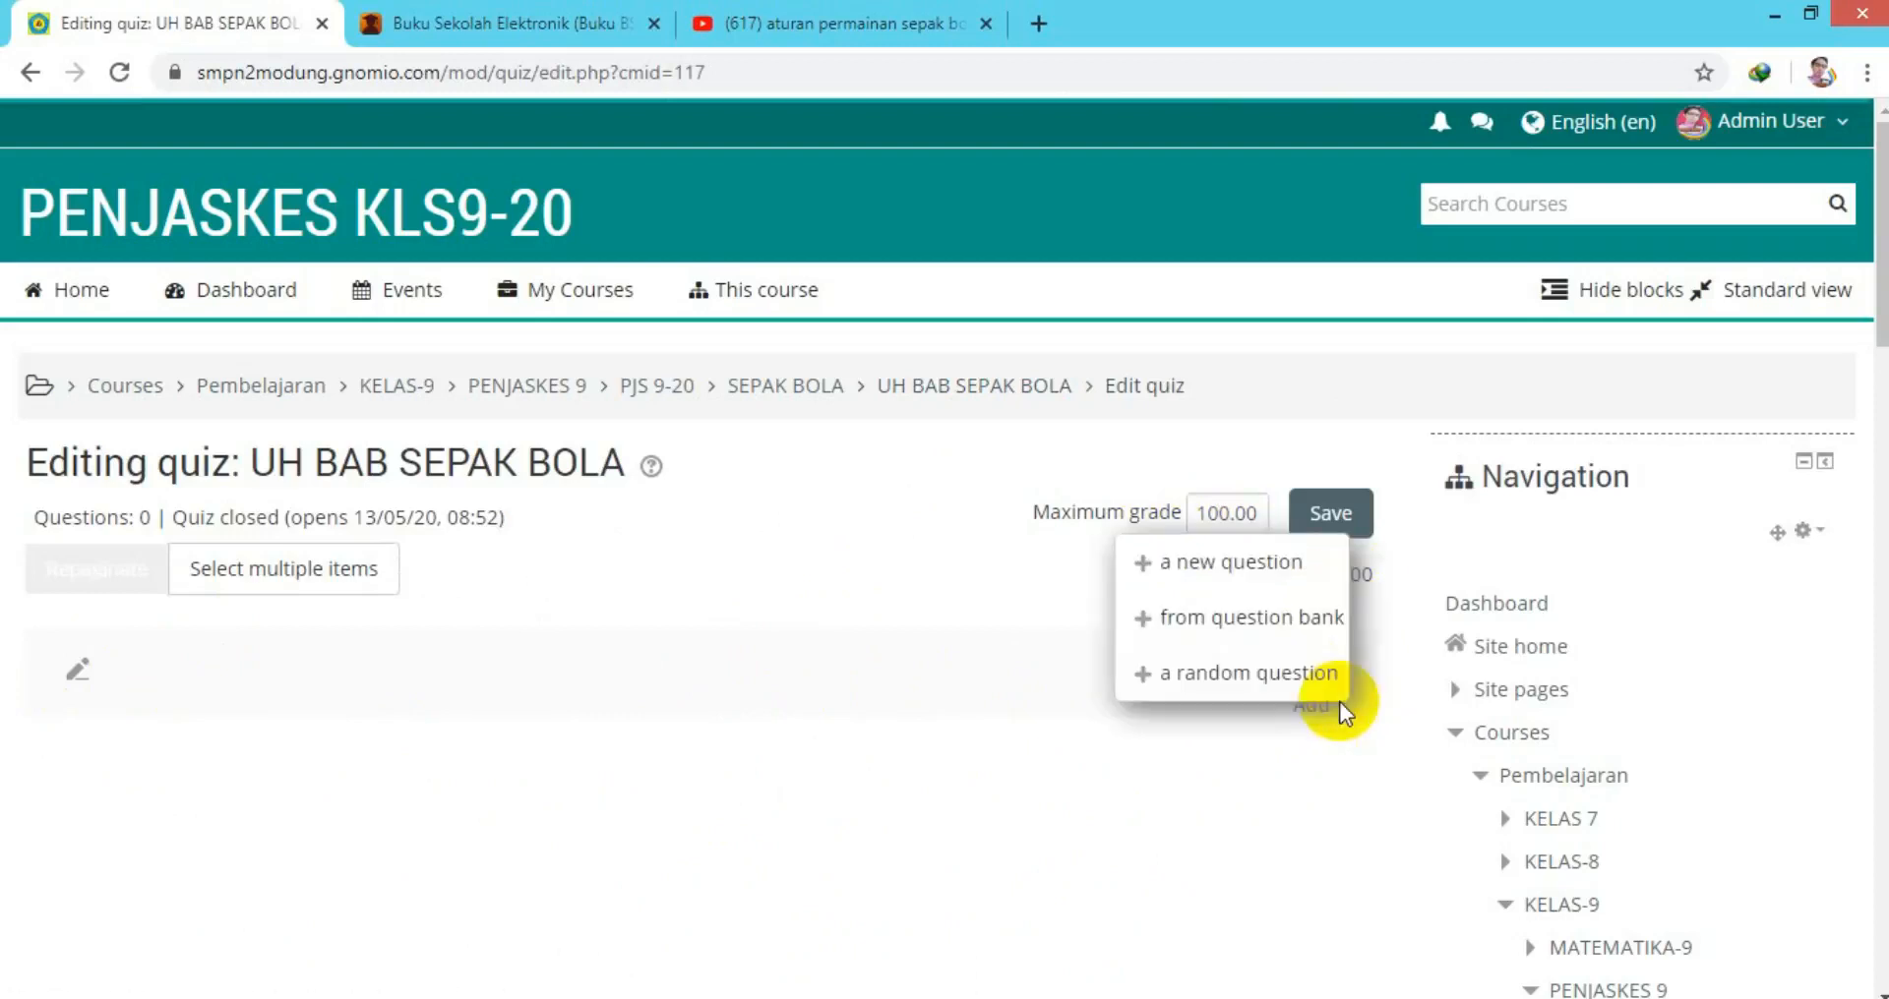
pyautogui.click(1241, 620)
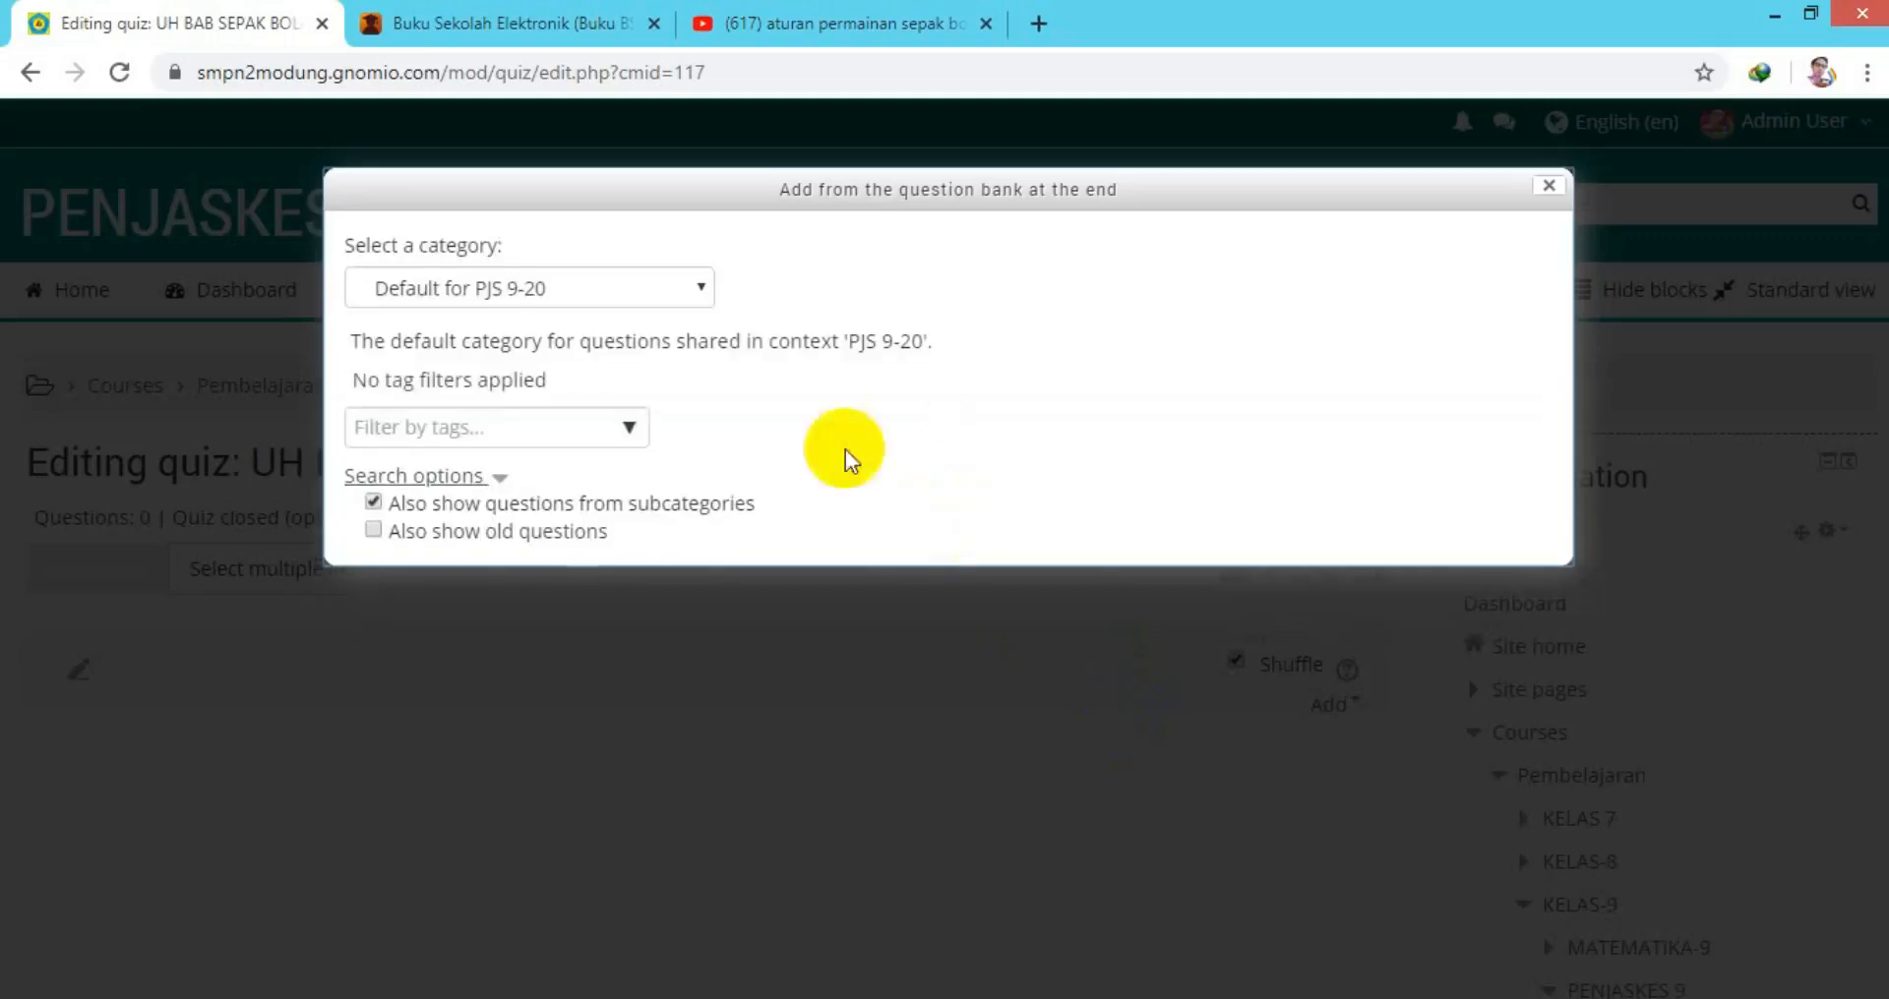
pyautogui.click(702, 295)
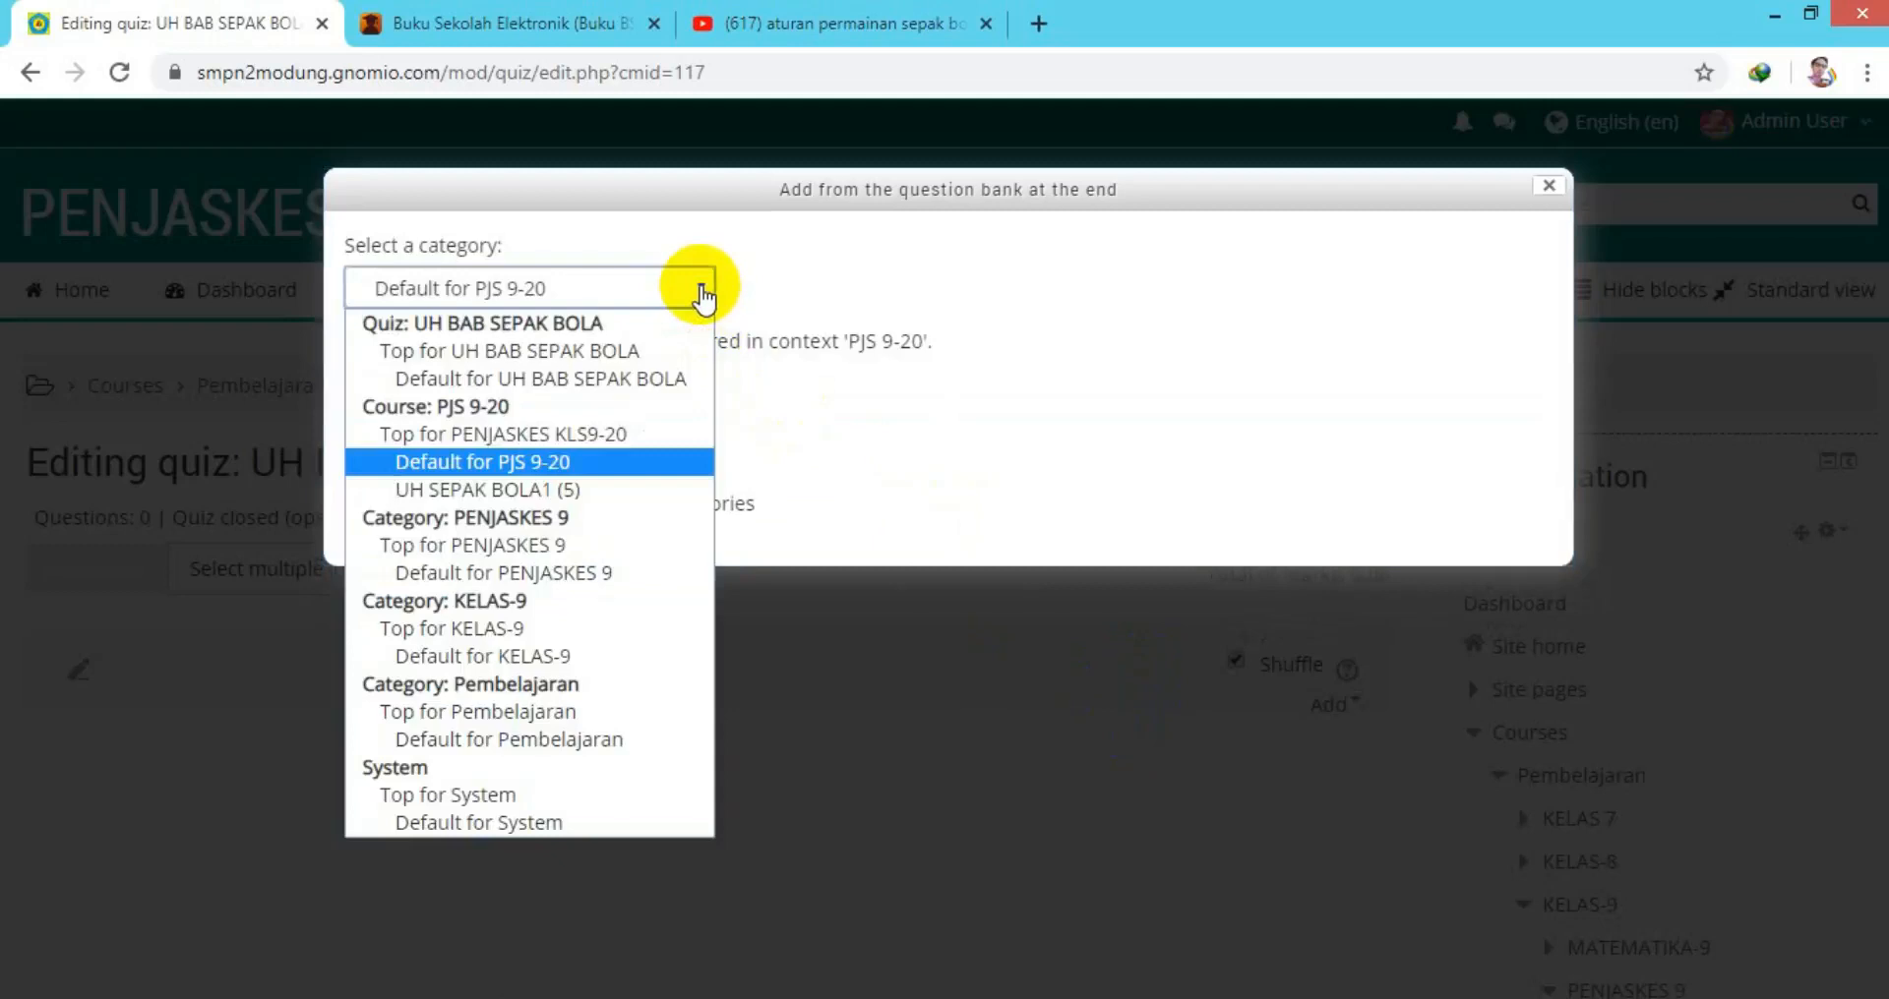
pyautogui.click(565, 492)
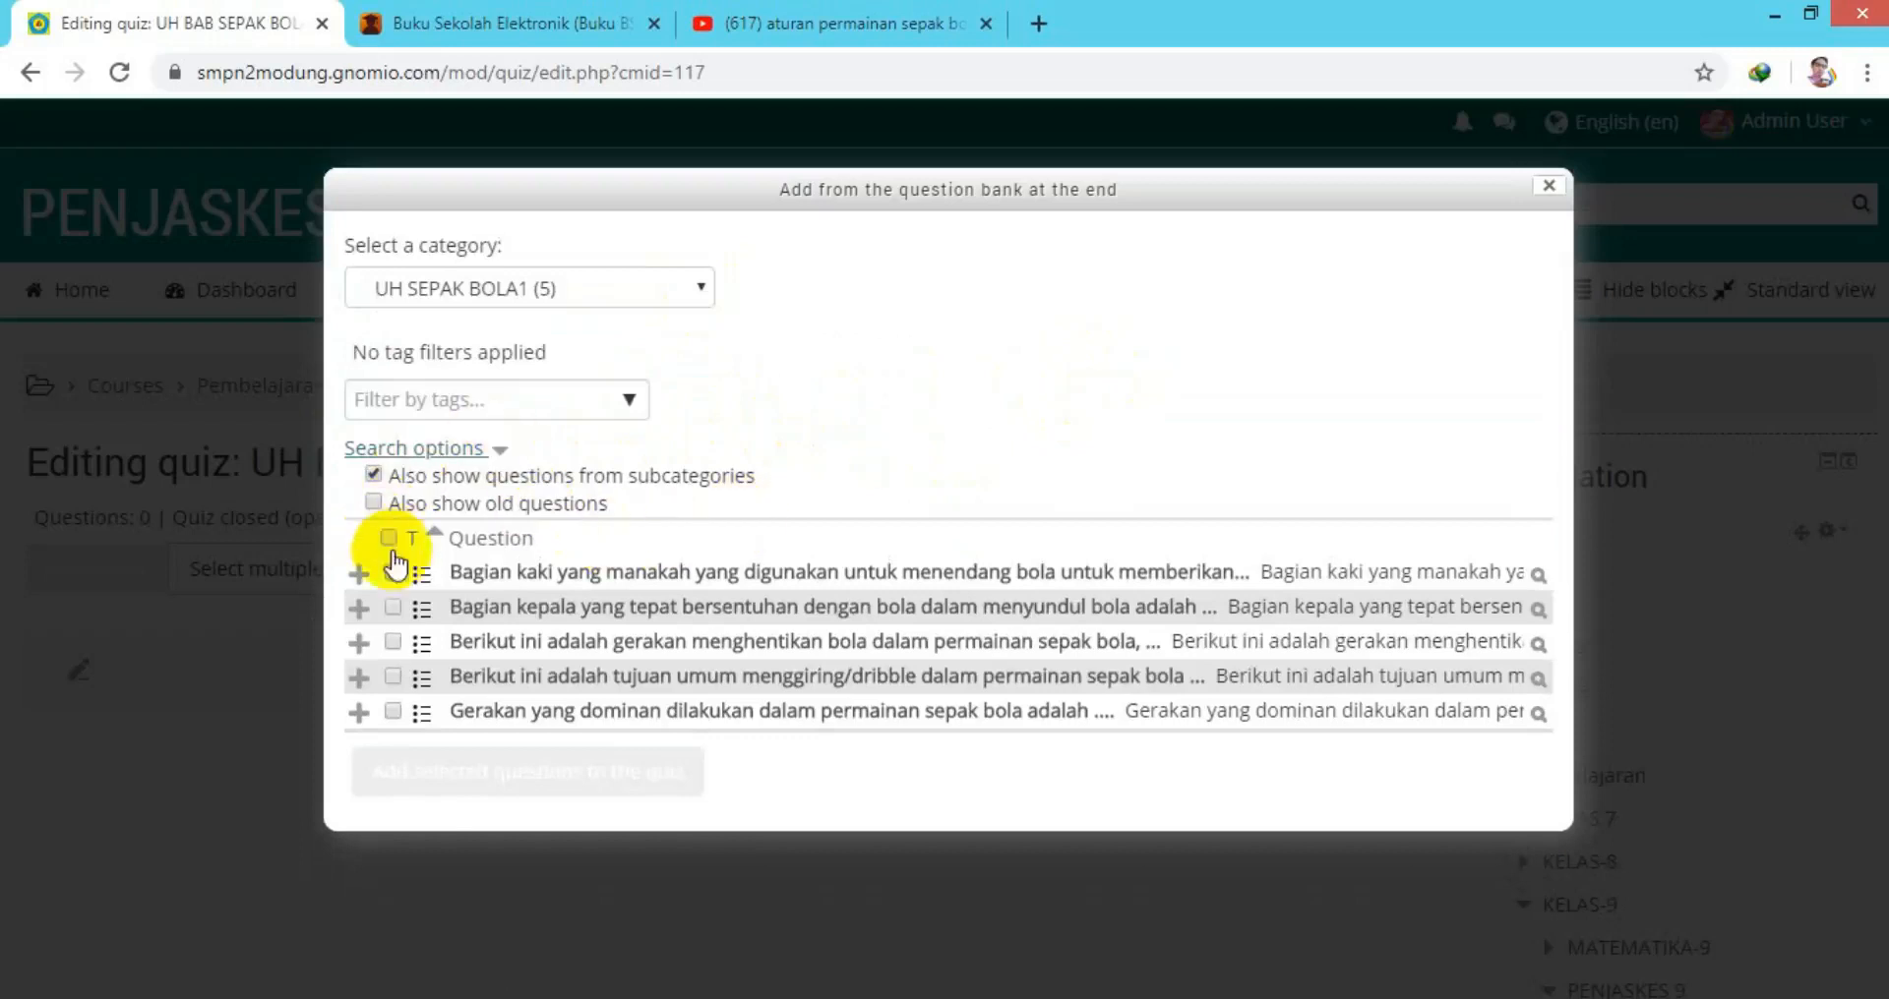
pyautogui.click(397, 639)
pyautogui.click(396, 638)
pyautogui.click(389, 541)
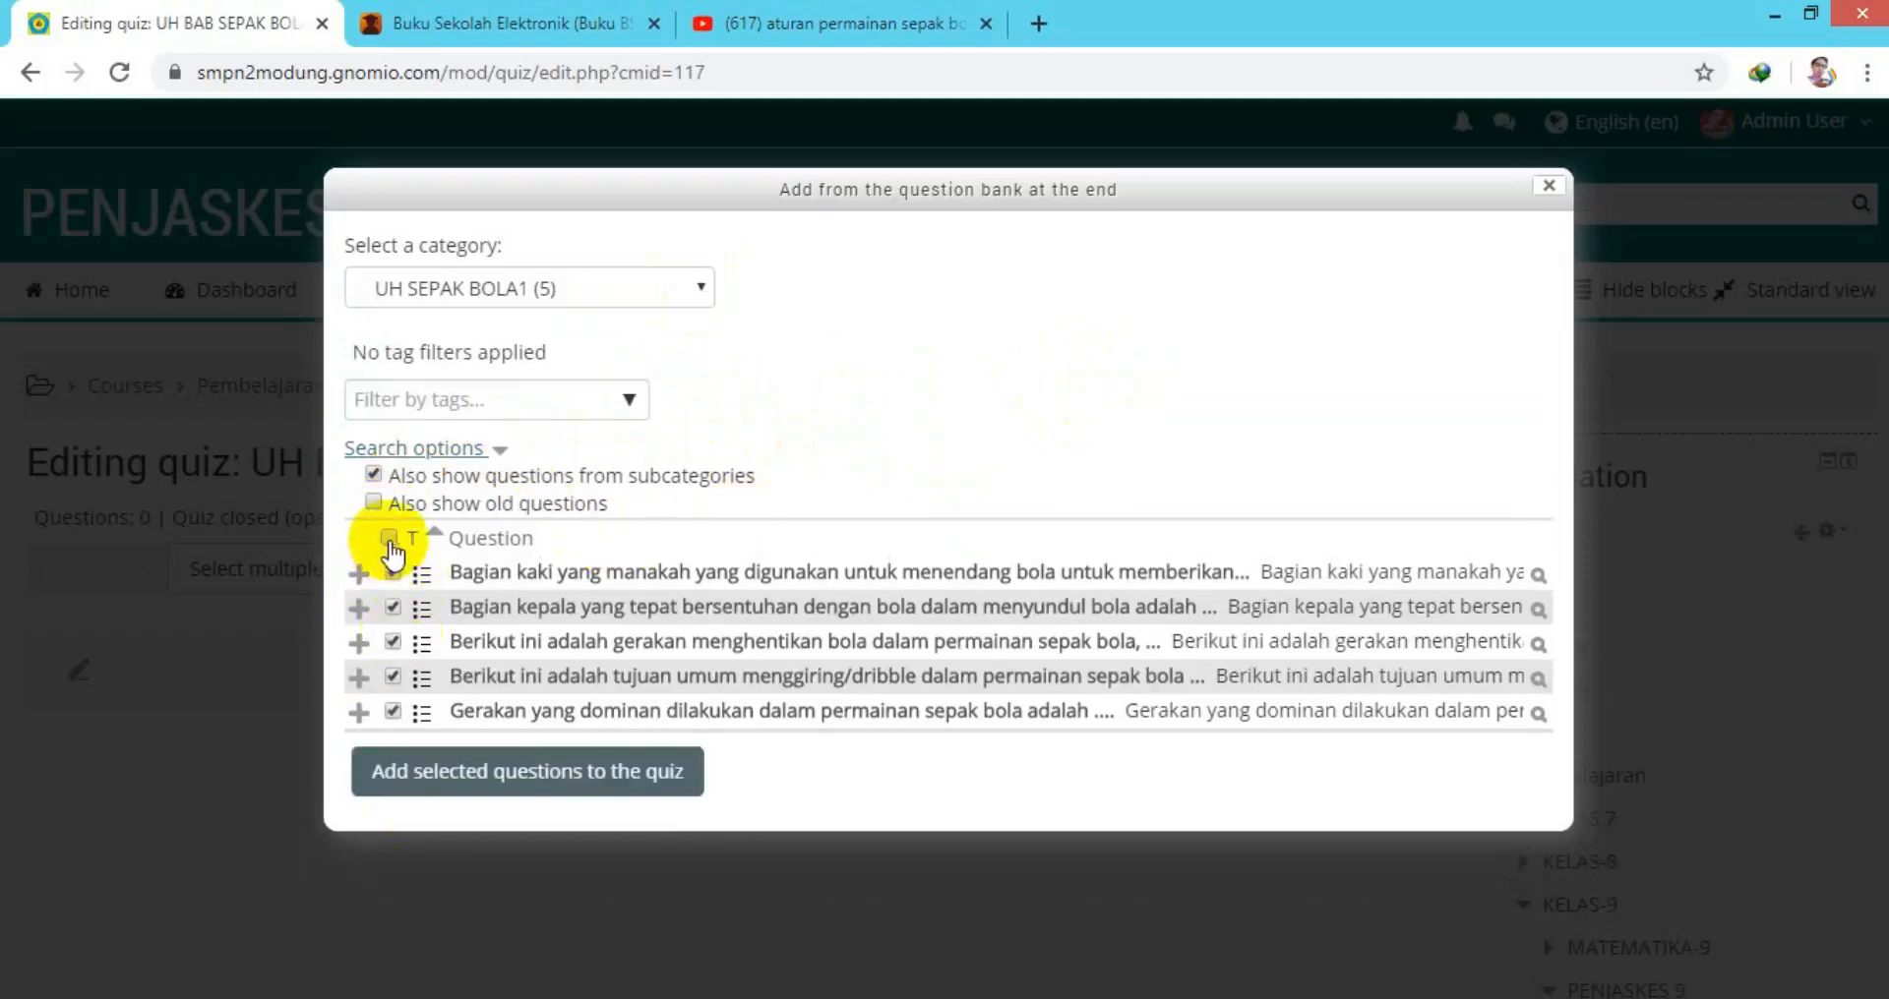
pyautogui.click(546, 777)
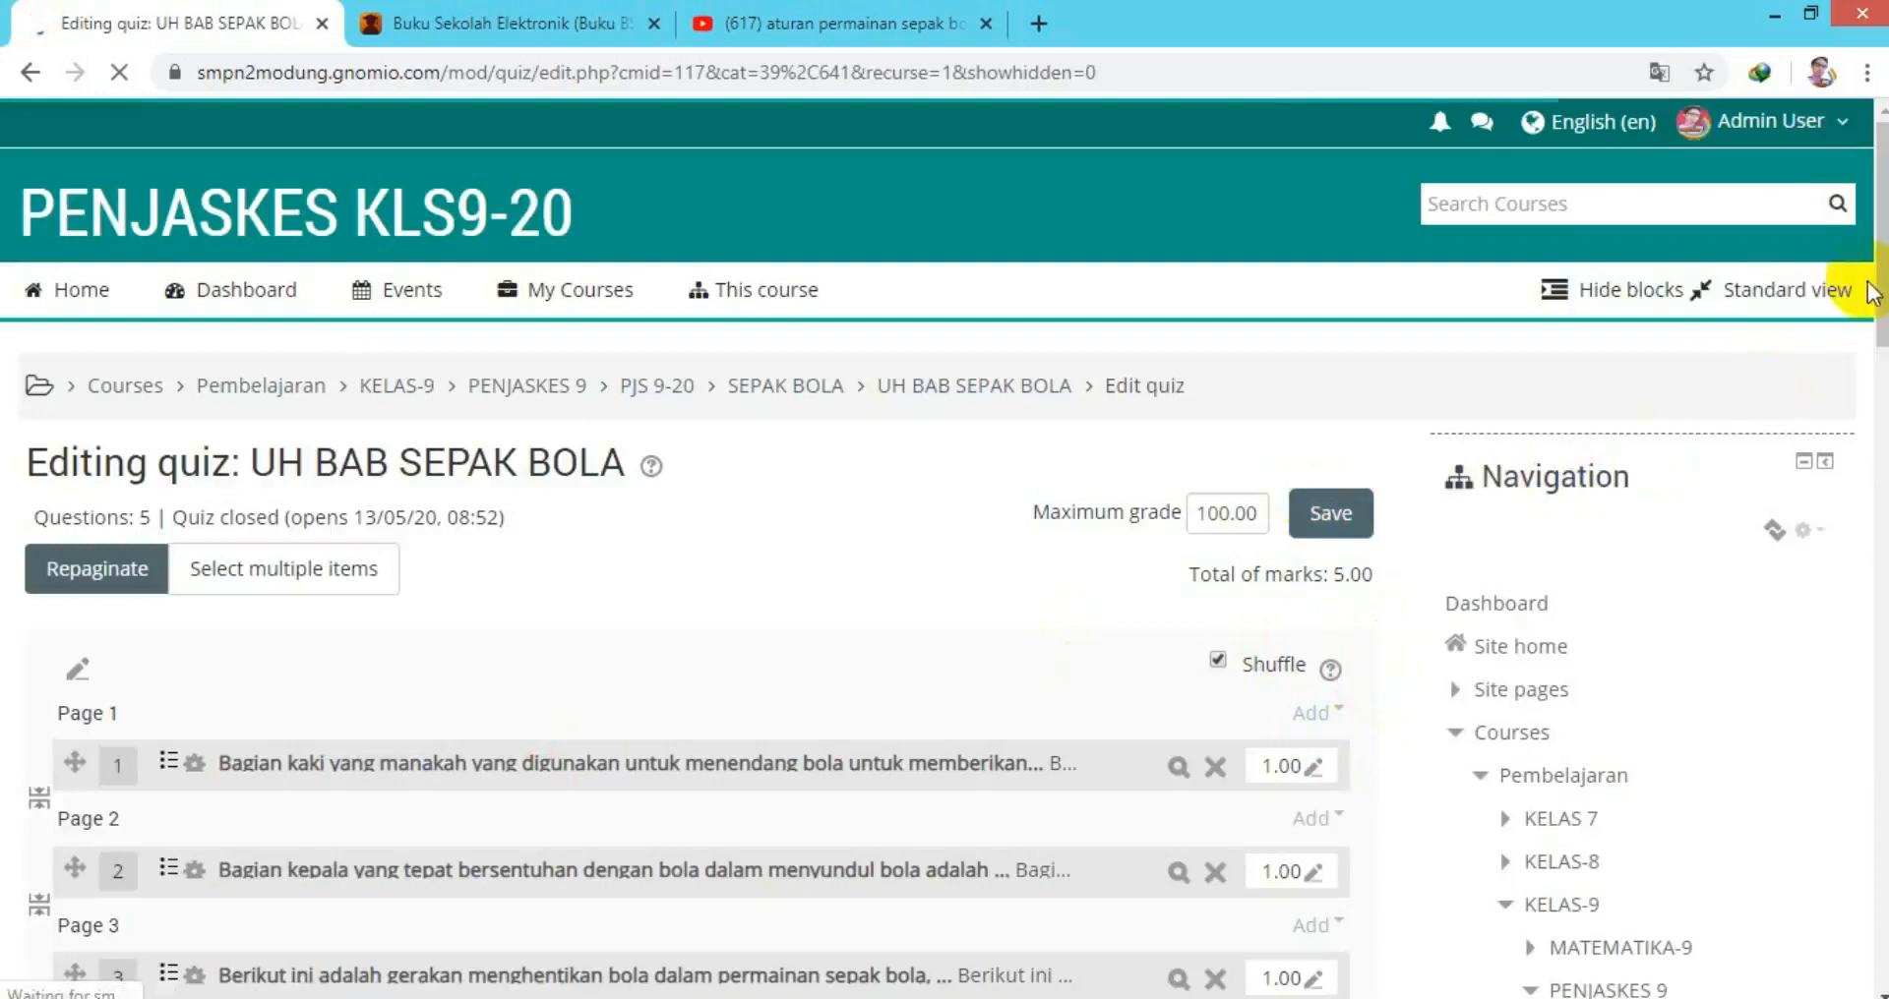
# Set question 1's mark to 20.00.
pyautogui.moveTo(1880, 286); pyautogui.dragTo(1859, 393)
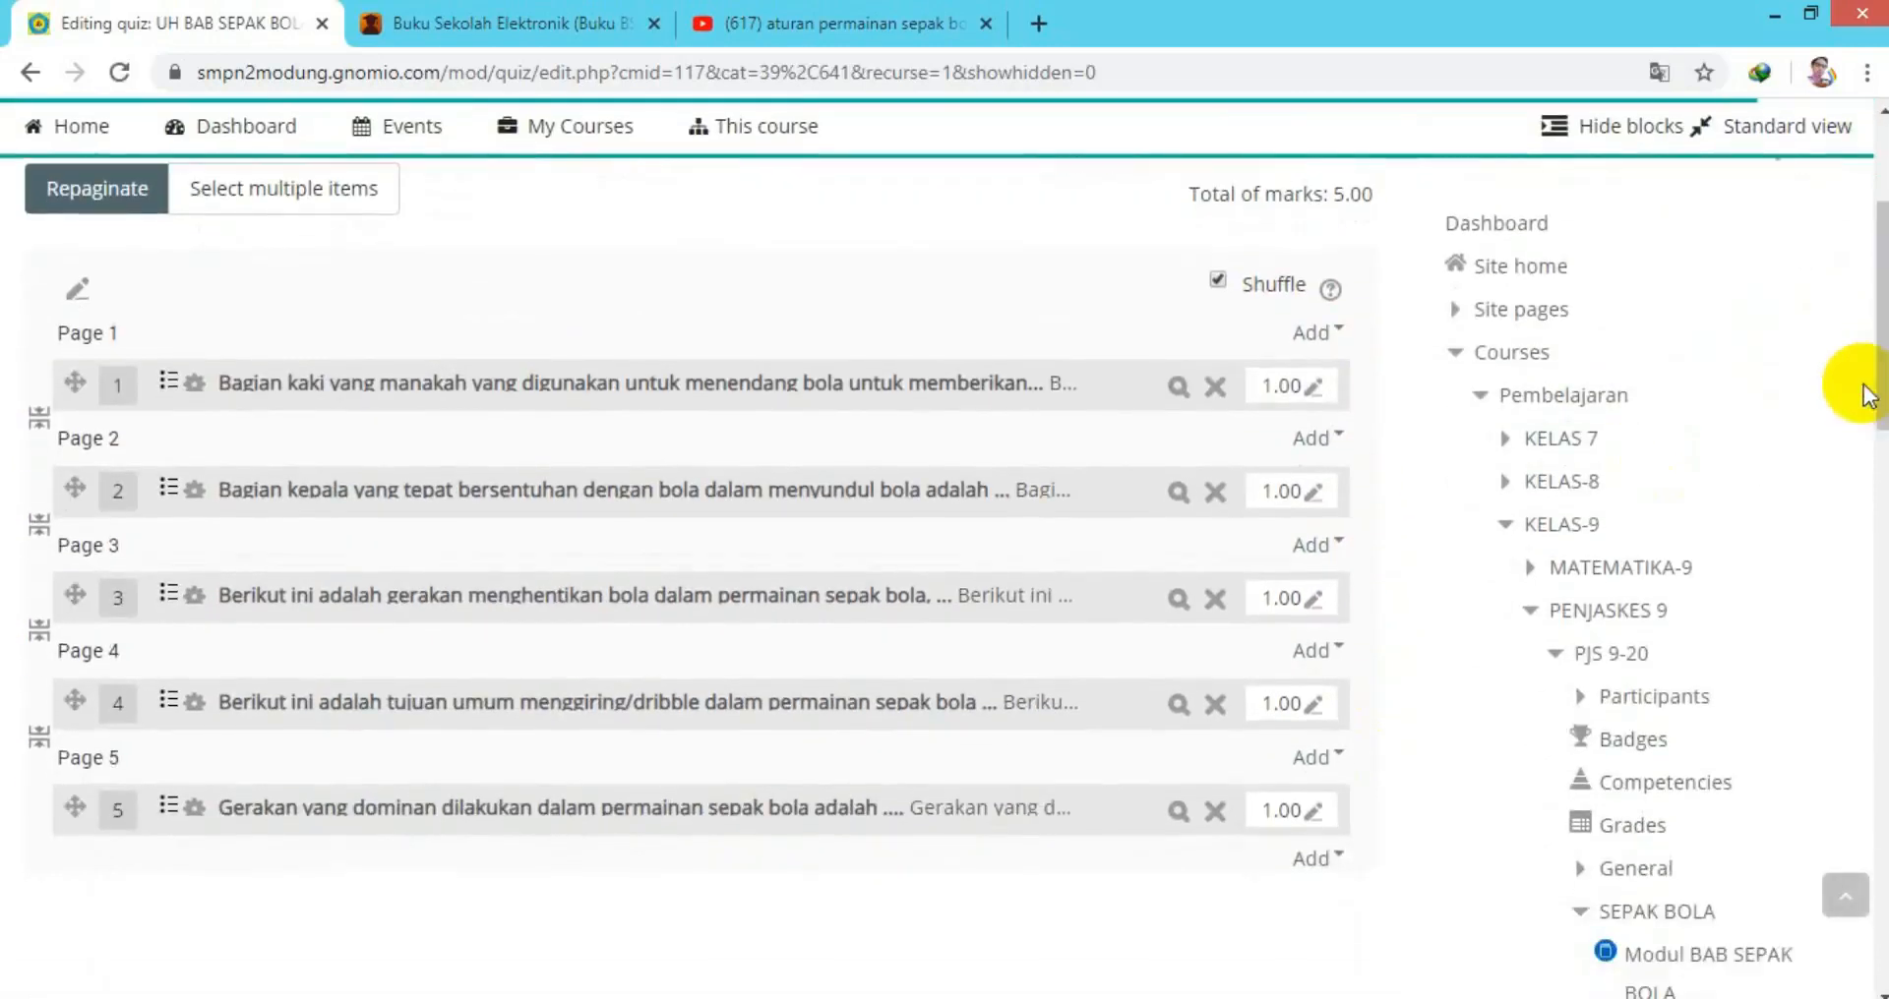
pyautogui.click(1310, 389)
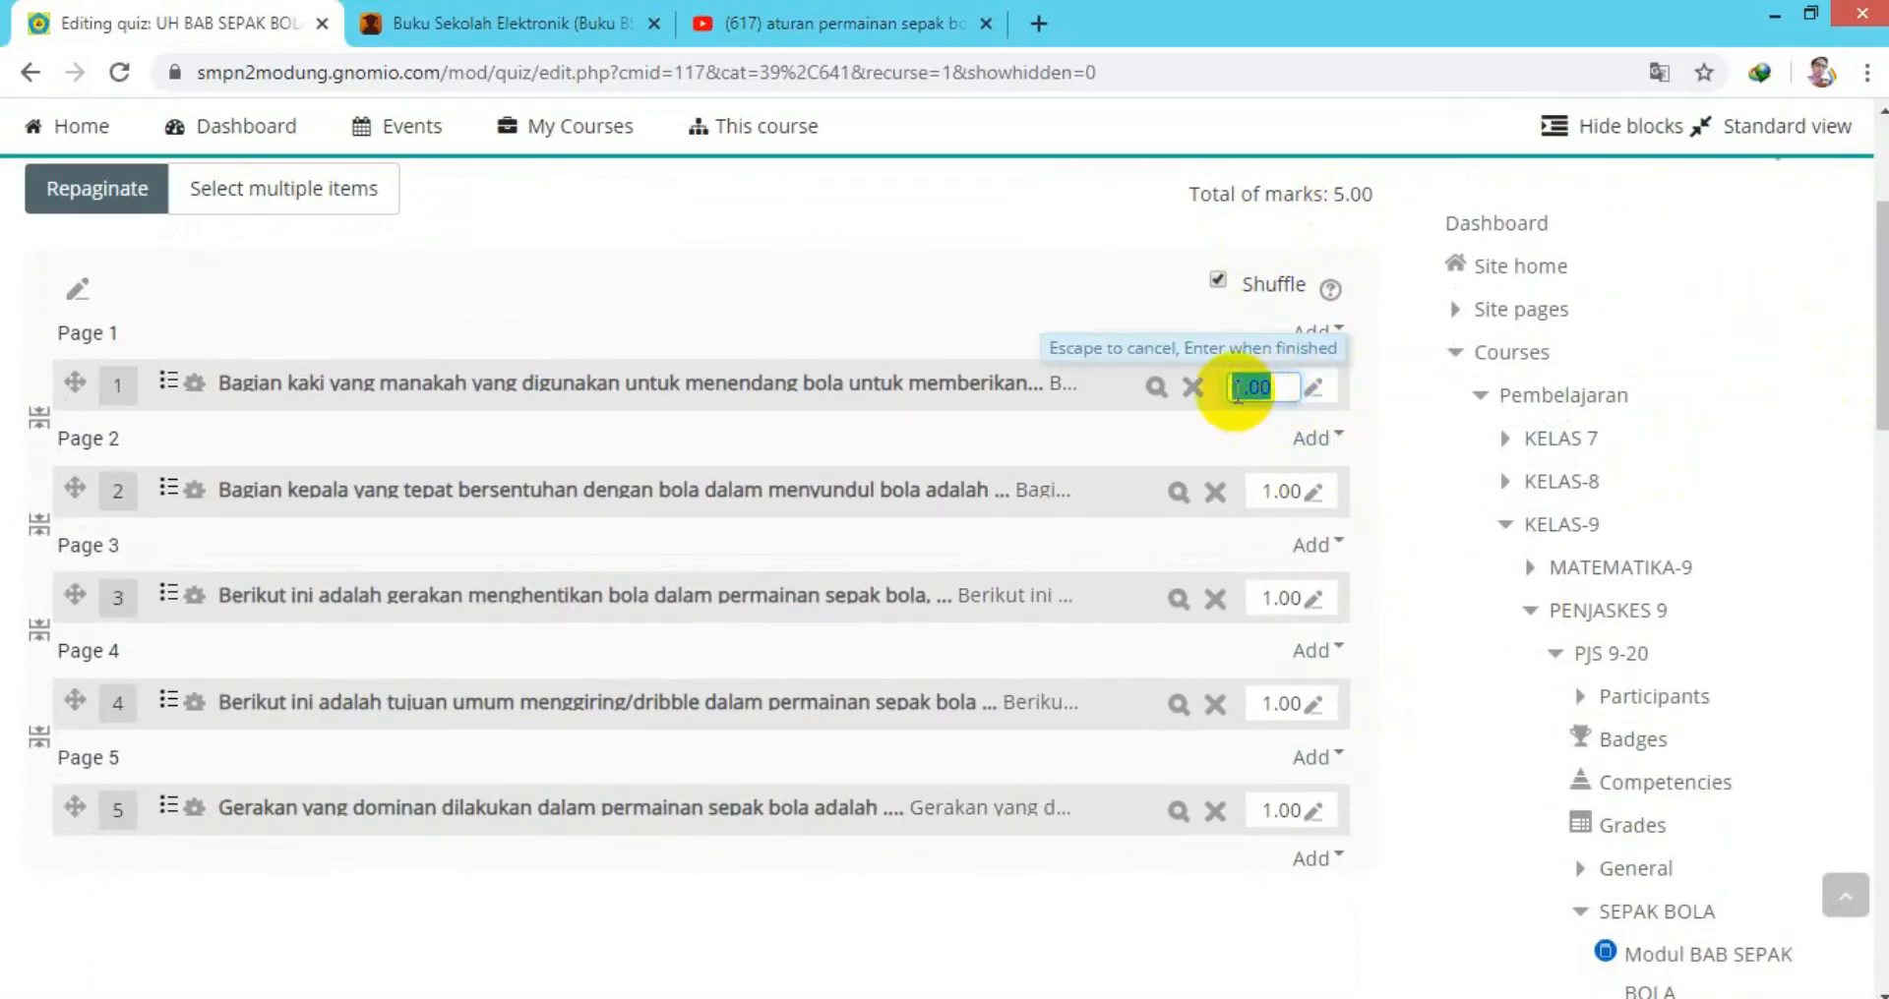
pyautogui.click(1239, 391)
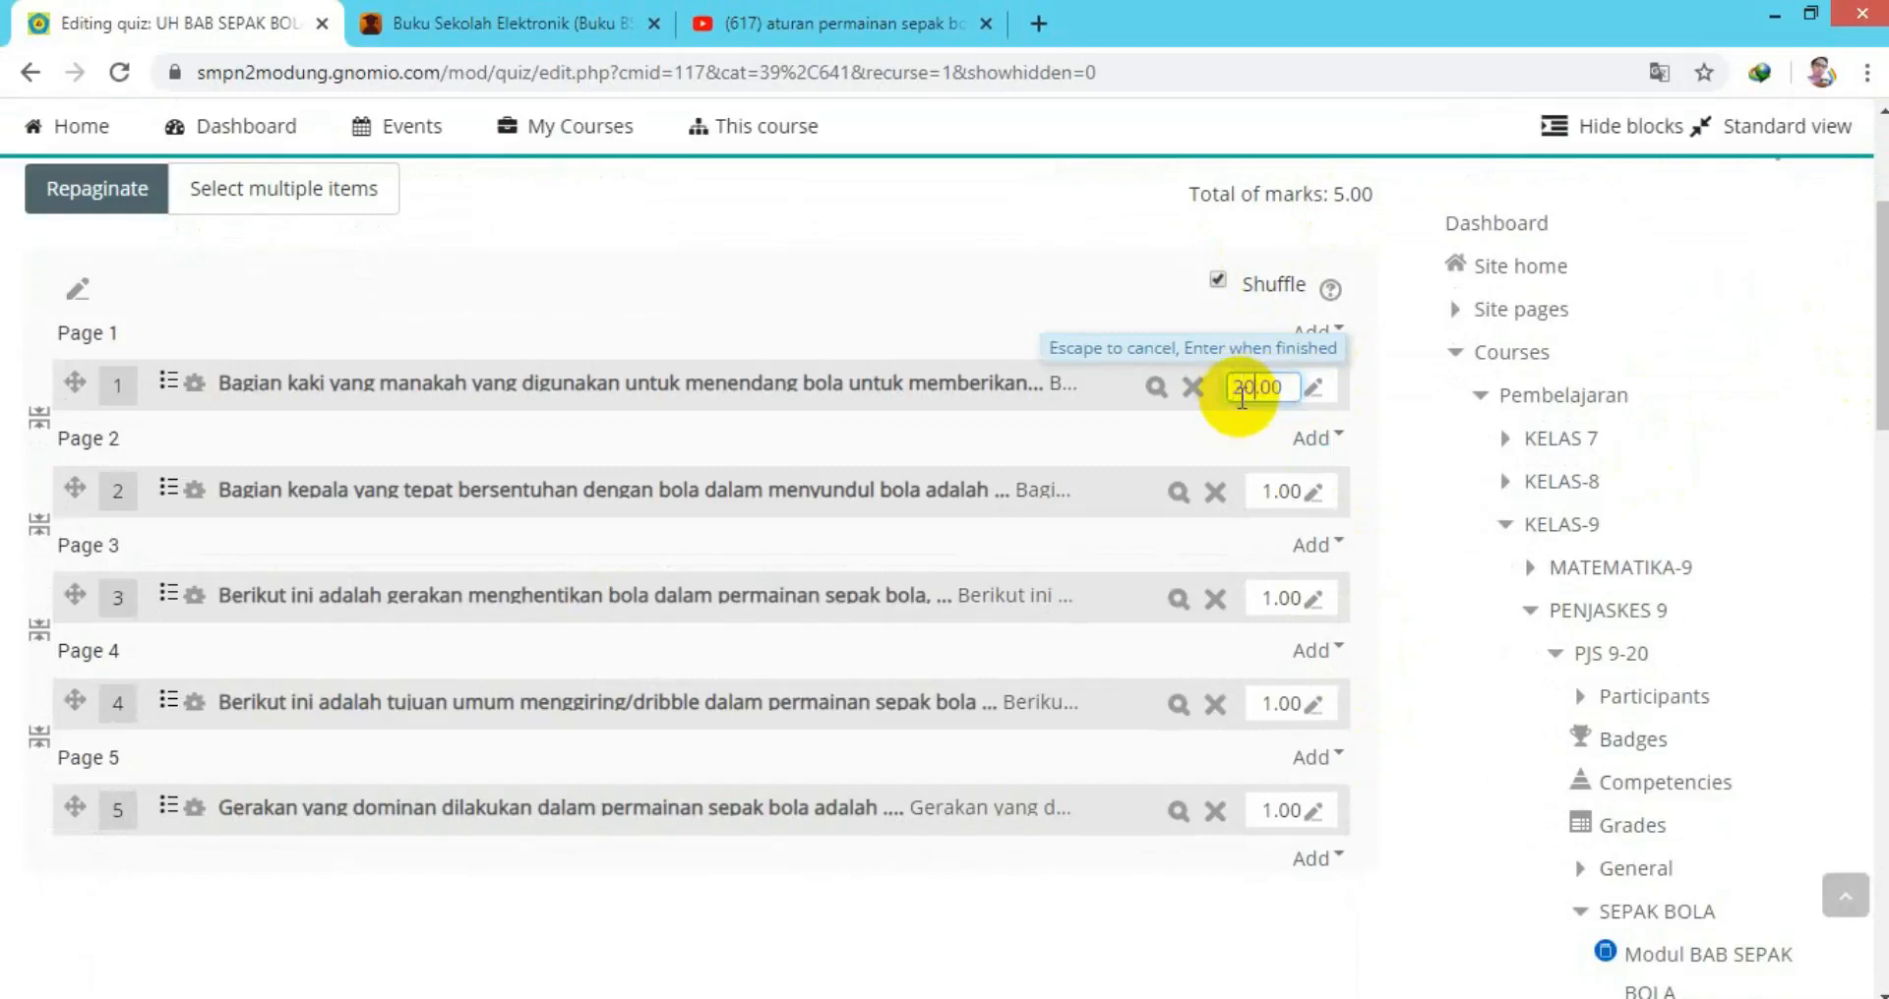
pyautogui.press('Return')
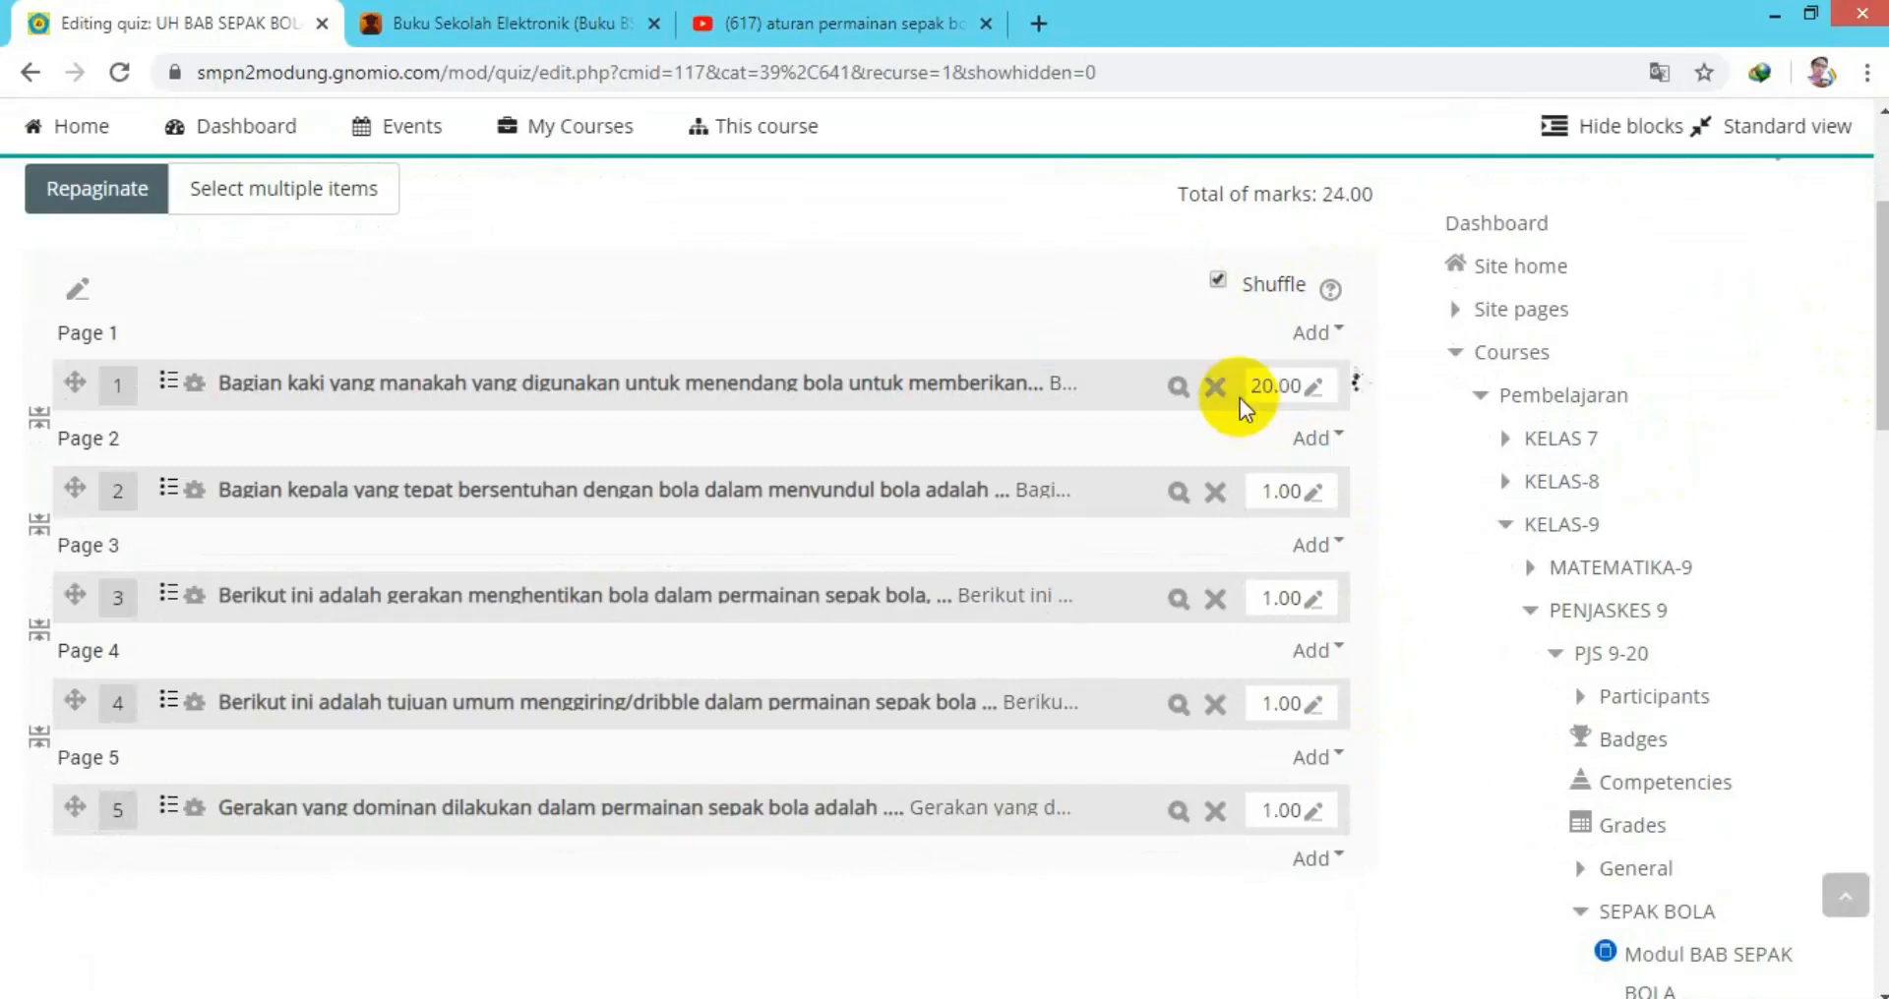
pyautogui.click(1308, 385)
pyautogui.click(1312, 495)
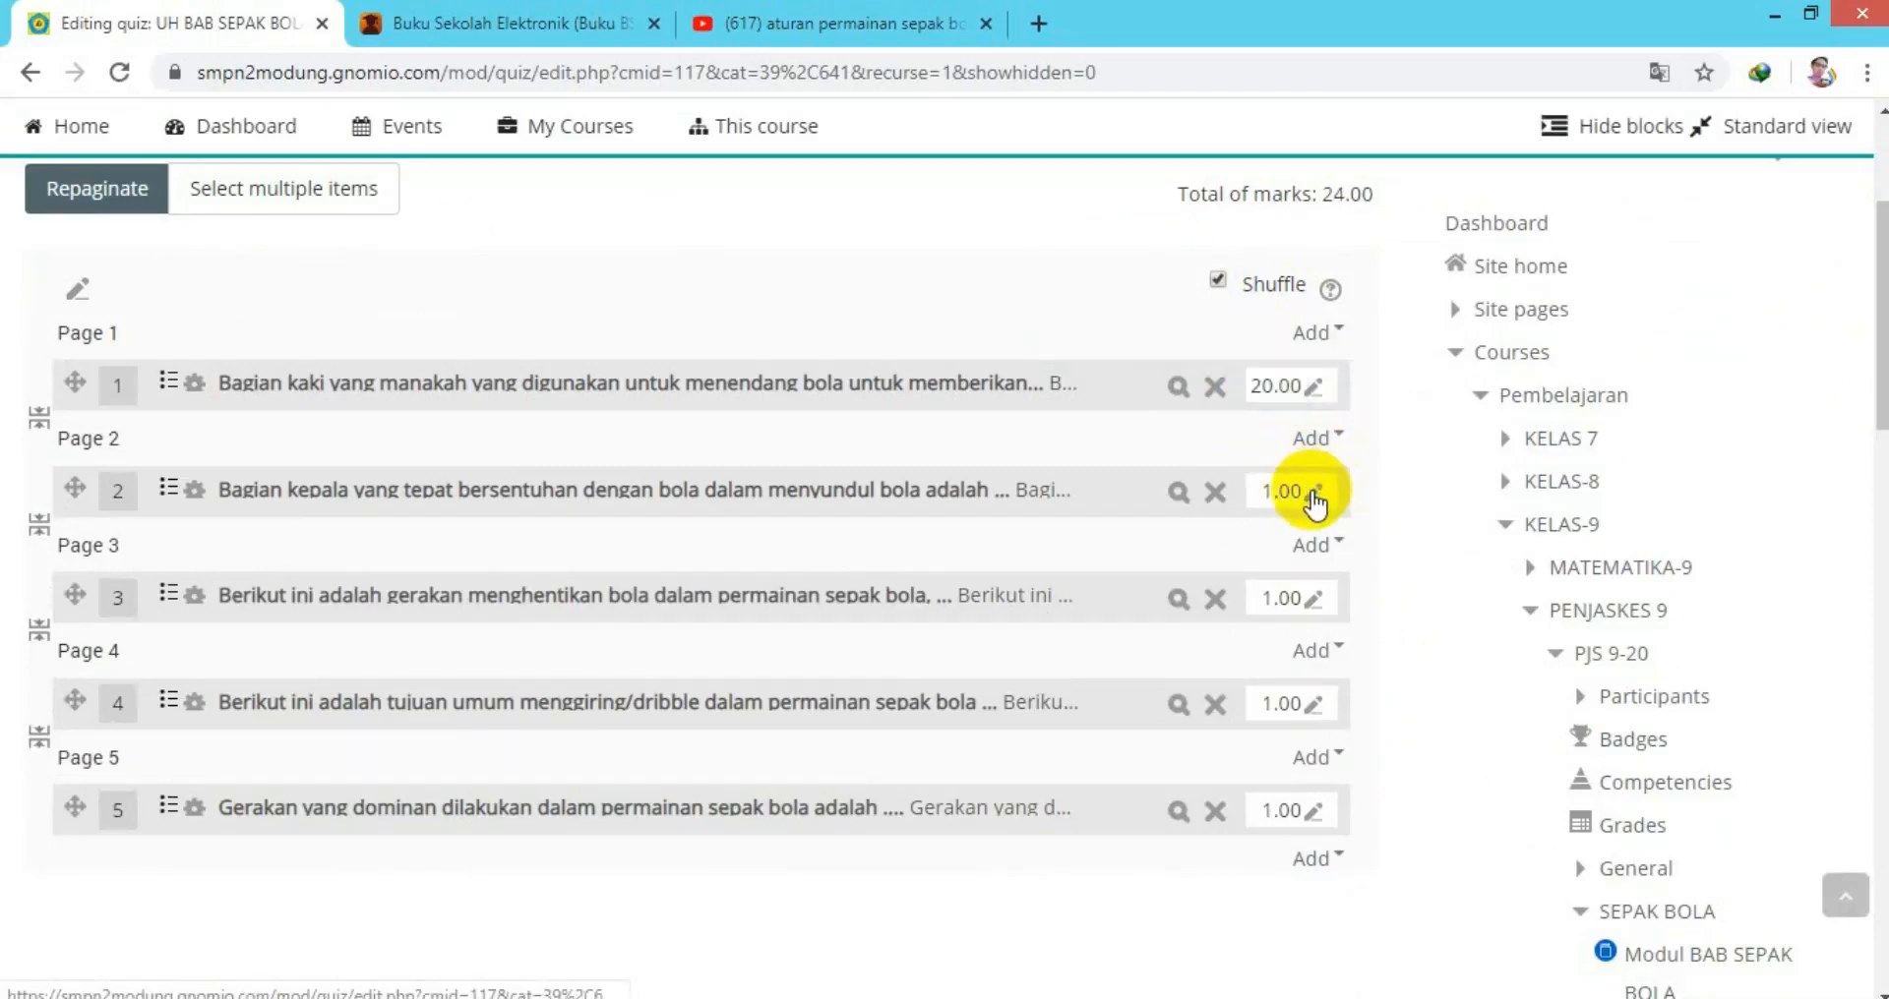
# Set question 2's mark to 20.00.
pyautogui.click(1314, 497)
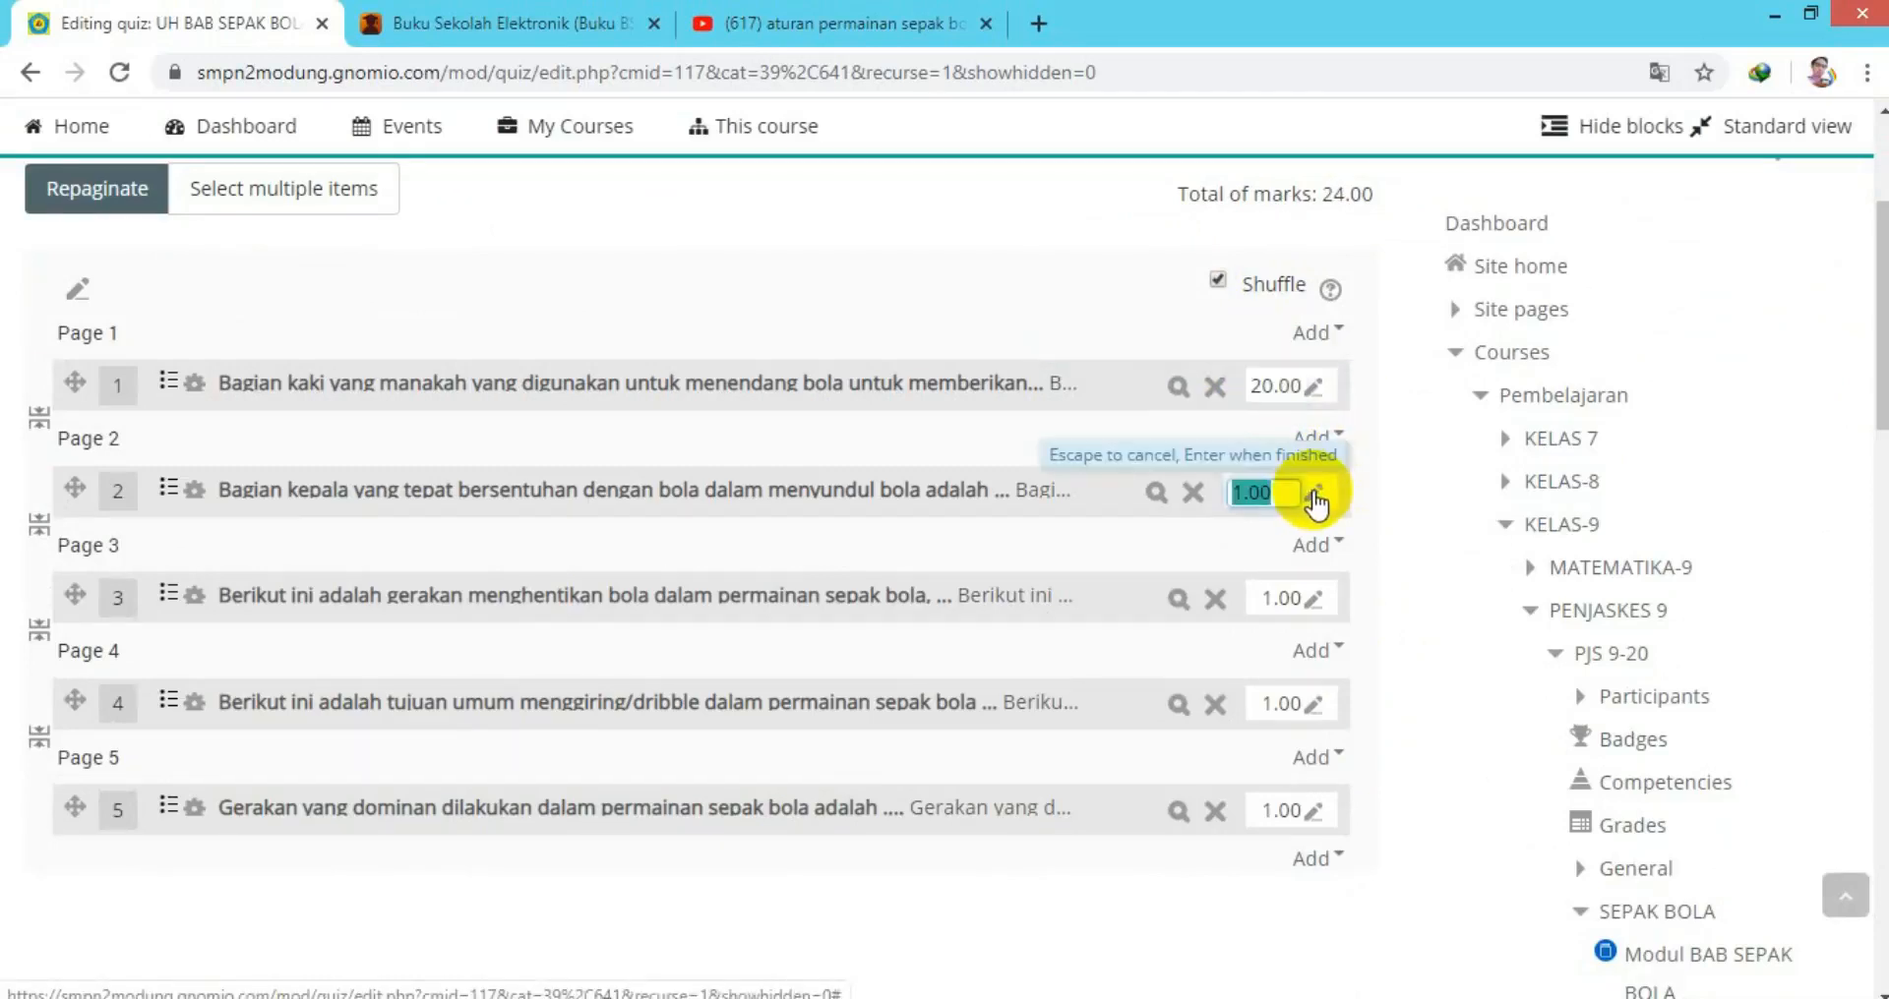
pyautogui.write('20.00')
pyautogui.click(1312, 598)
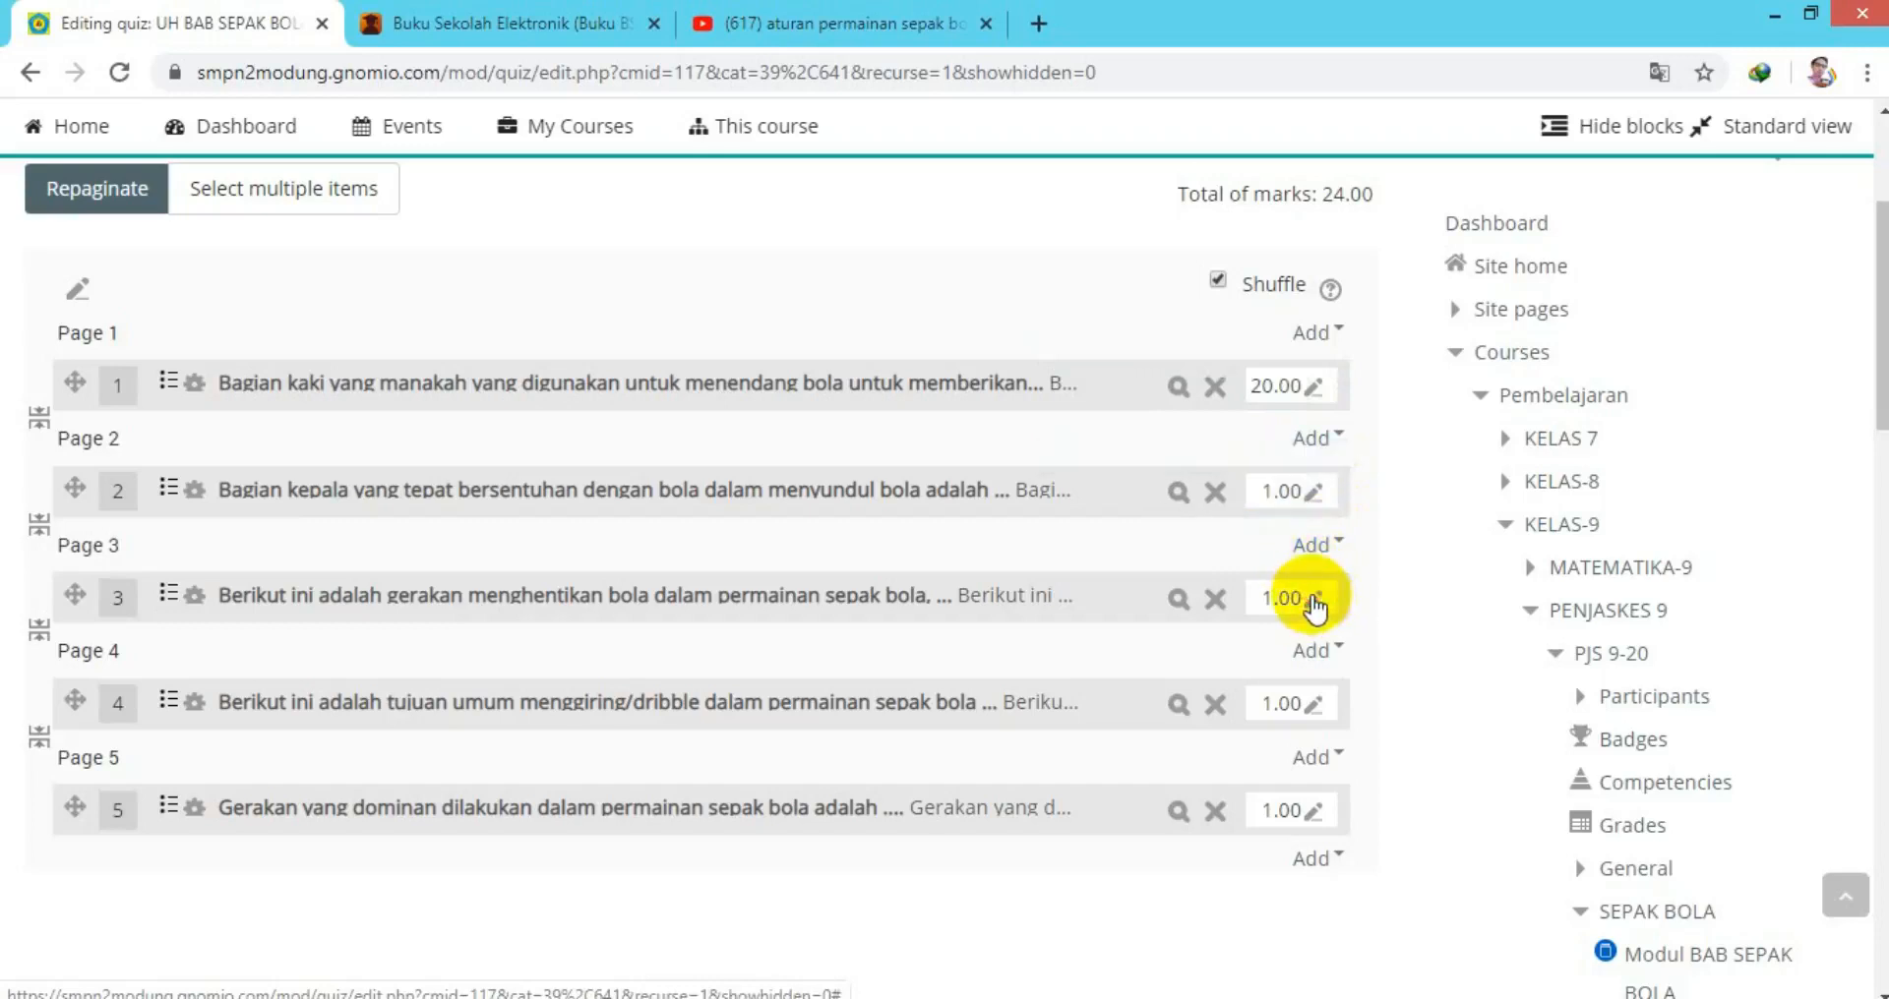
pyautogui.click(1314, 497)
pyautogui.click(1314, 497)
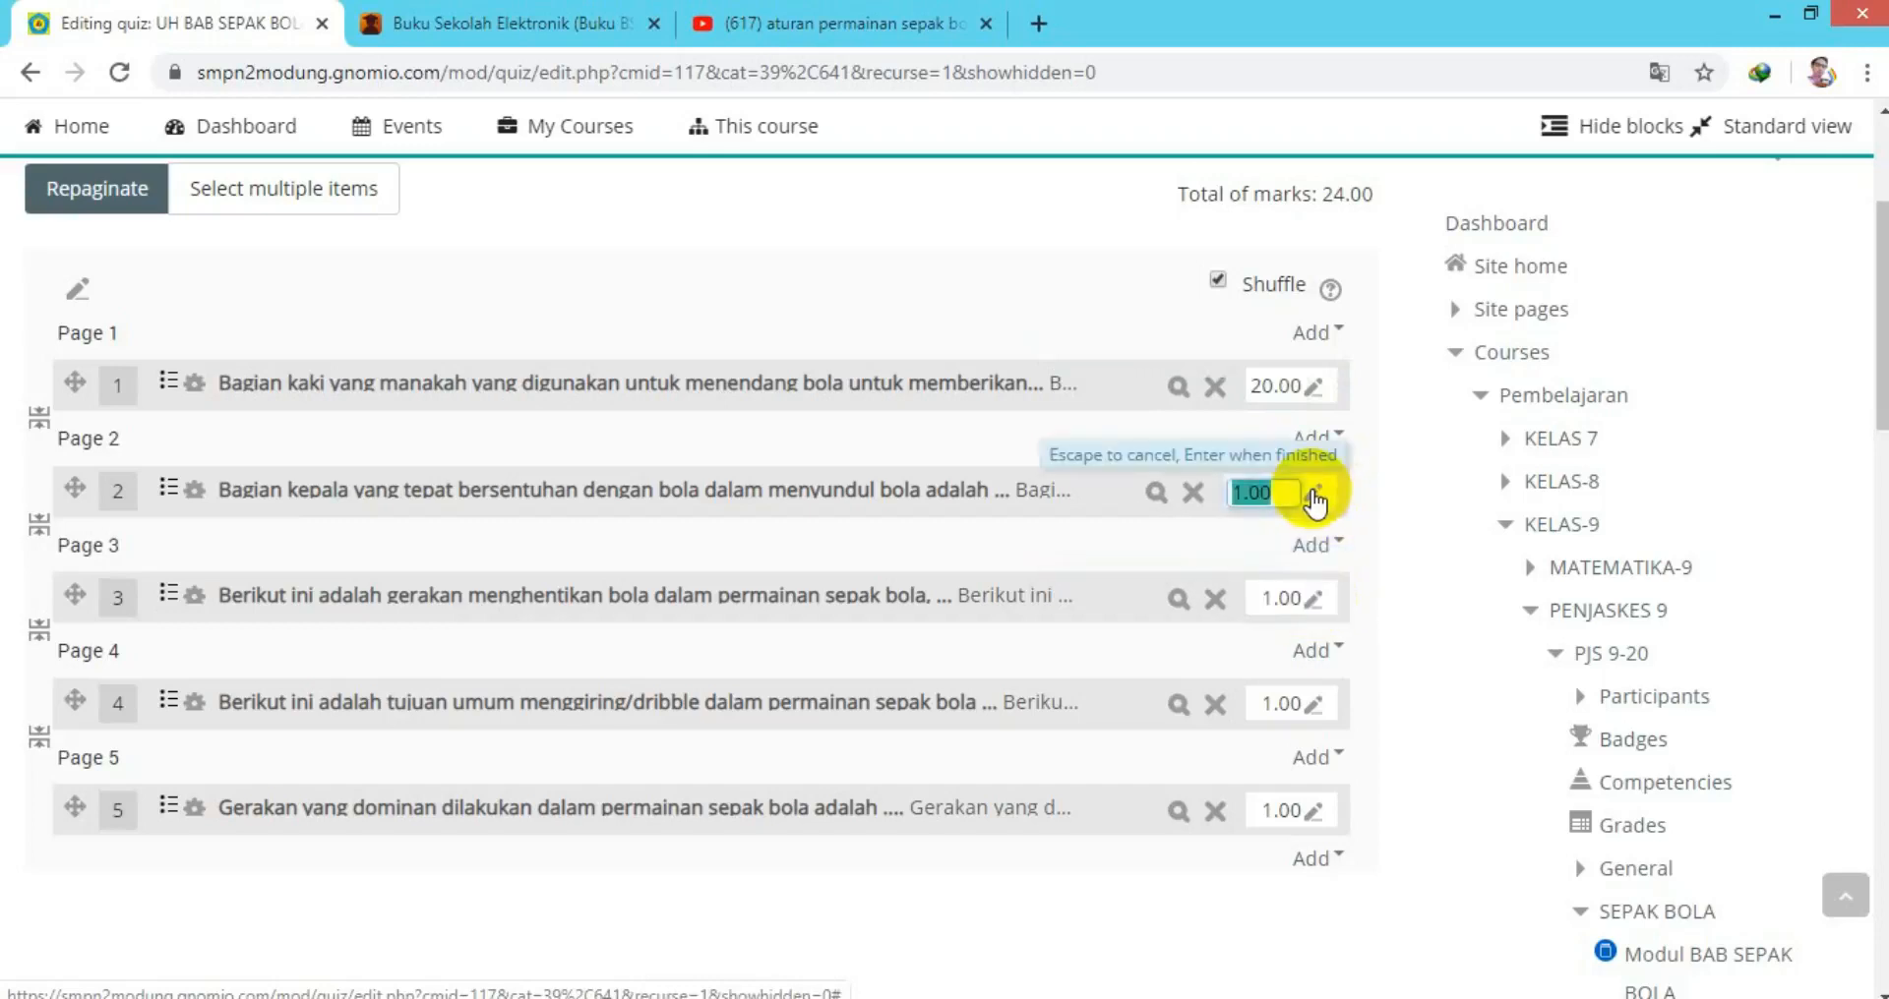
pyautogui.write('20.00')
pyautogui.press('Return')
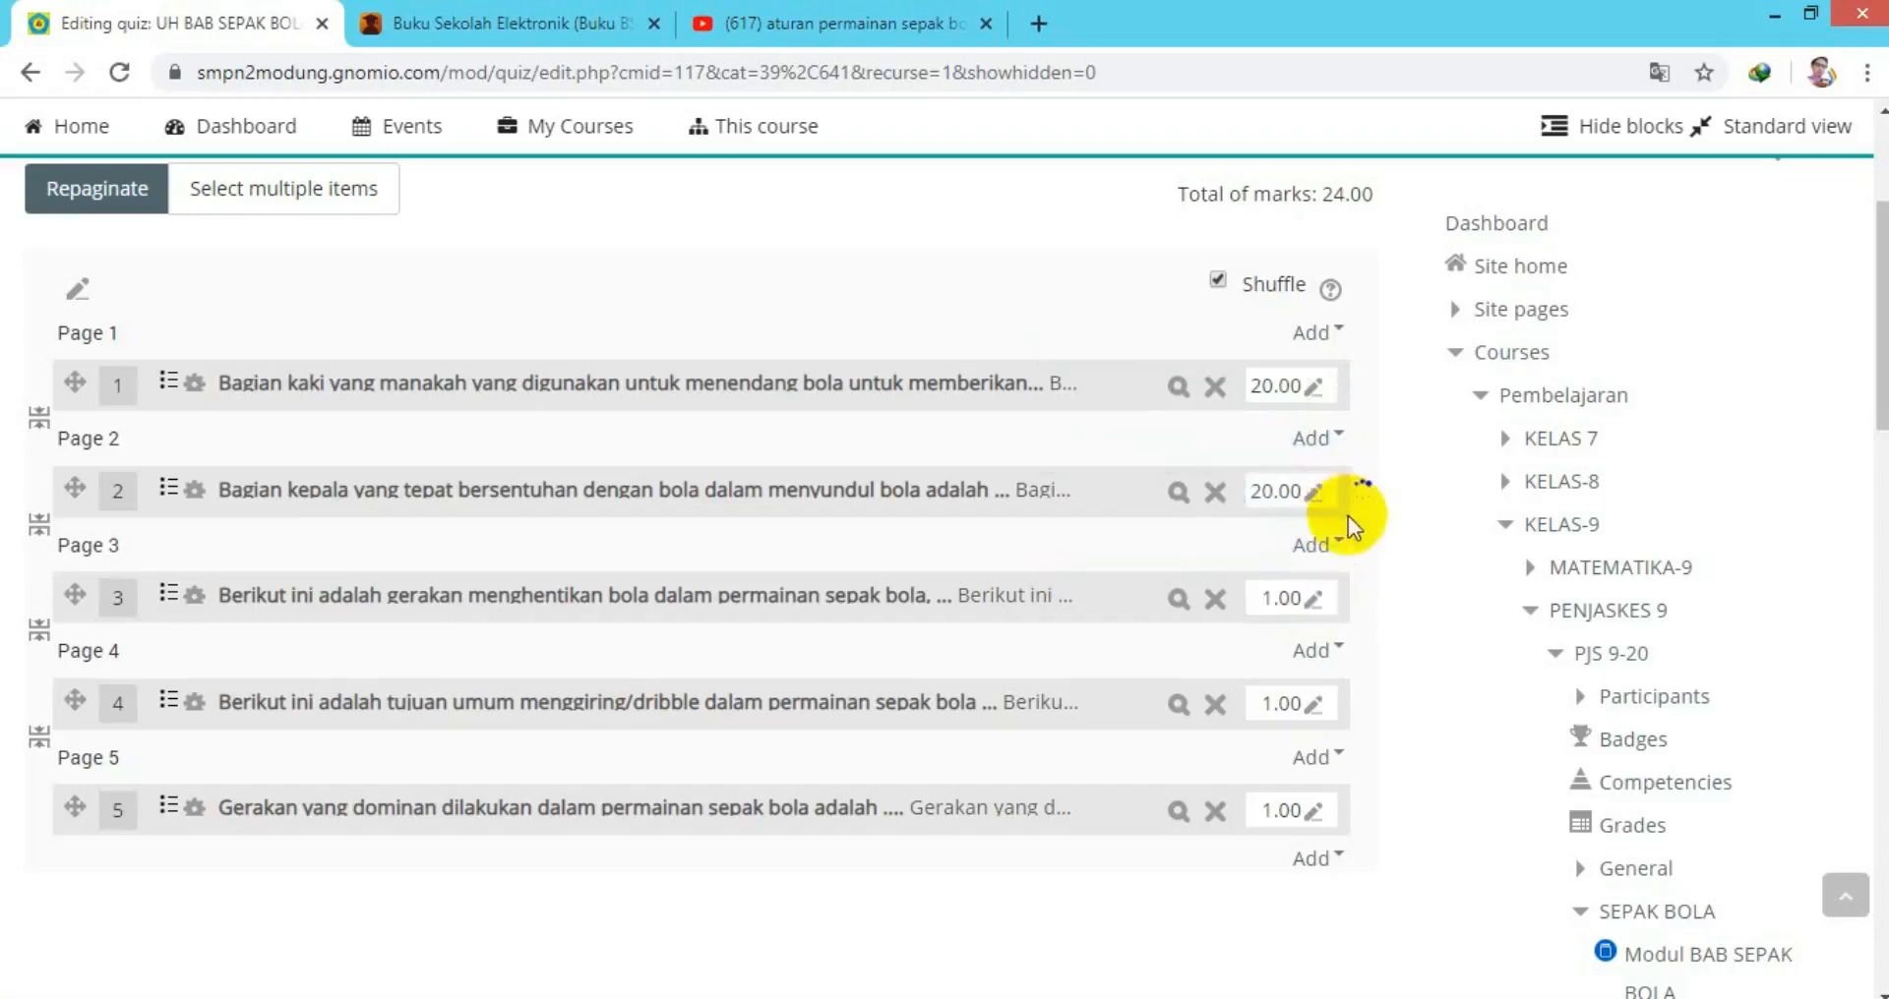
pyautogui.click(1314, 600)
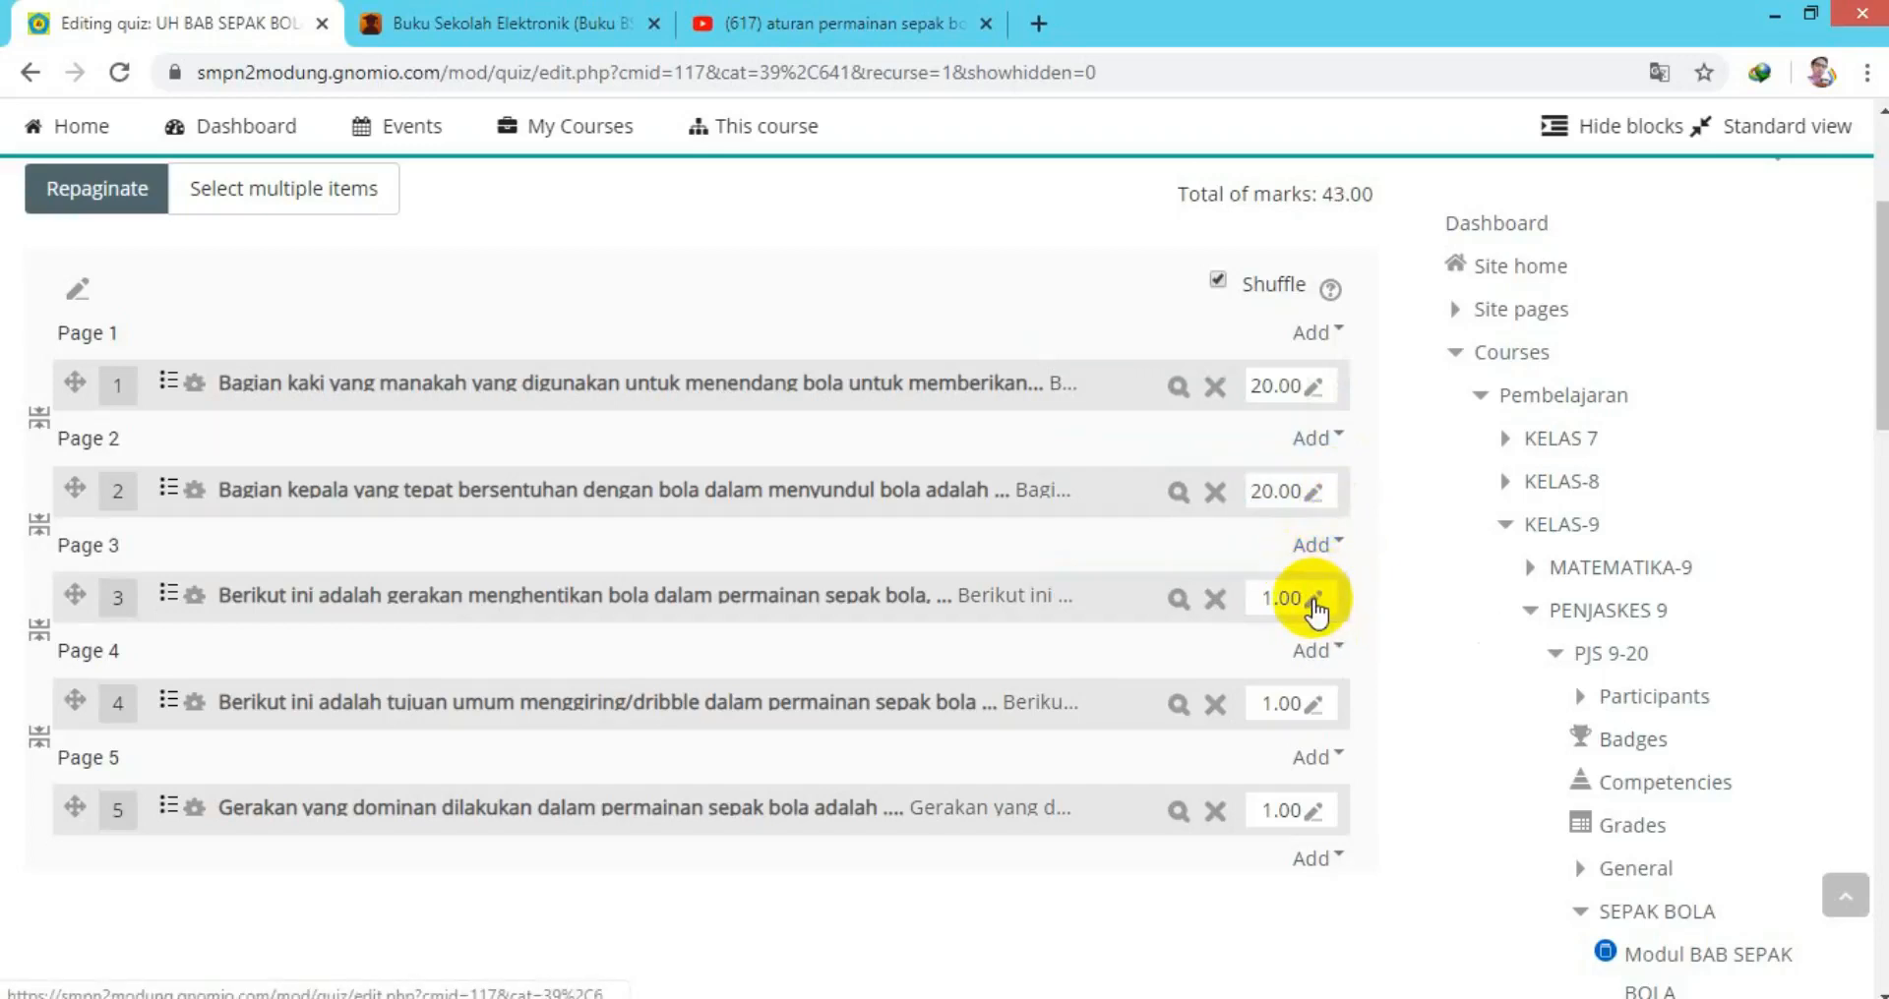
# Set questions 3, 4 and 5 to 20.00 marks each, totalling 100.00.
pyautogui.click(1314, 602)
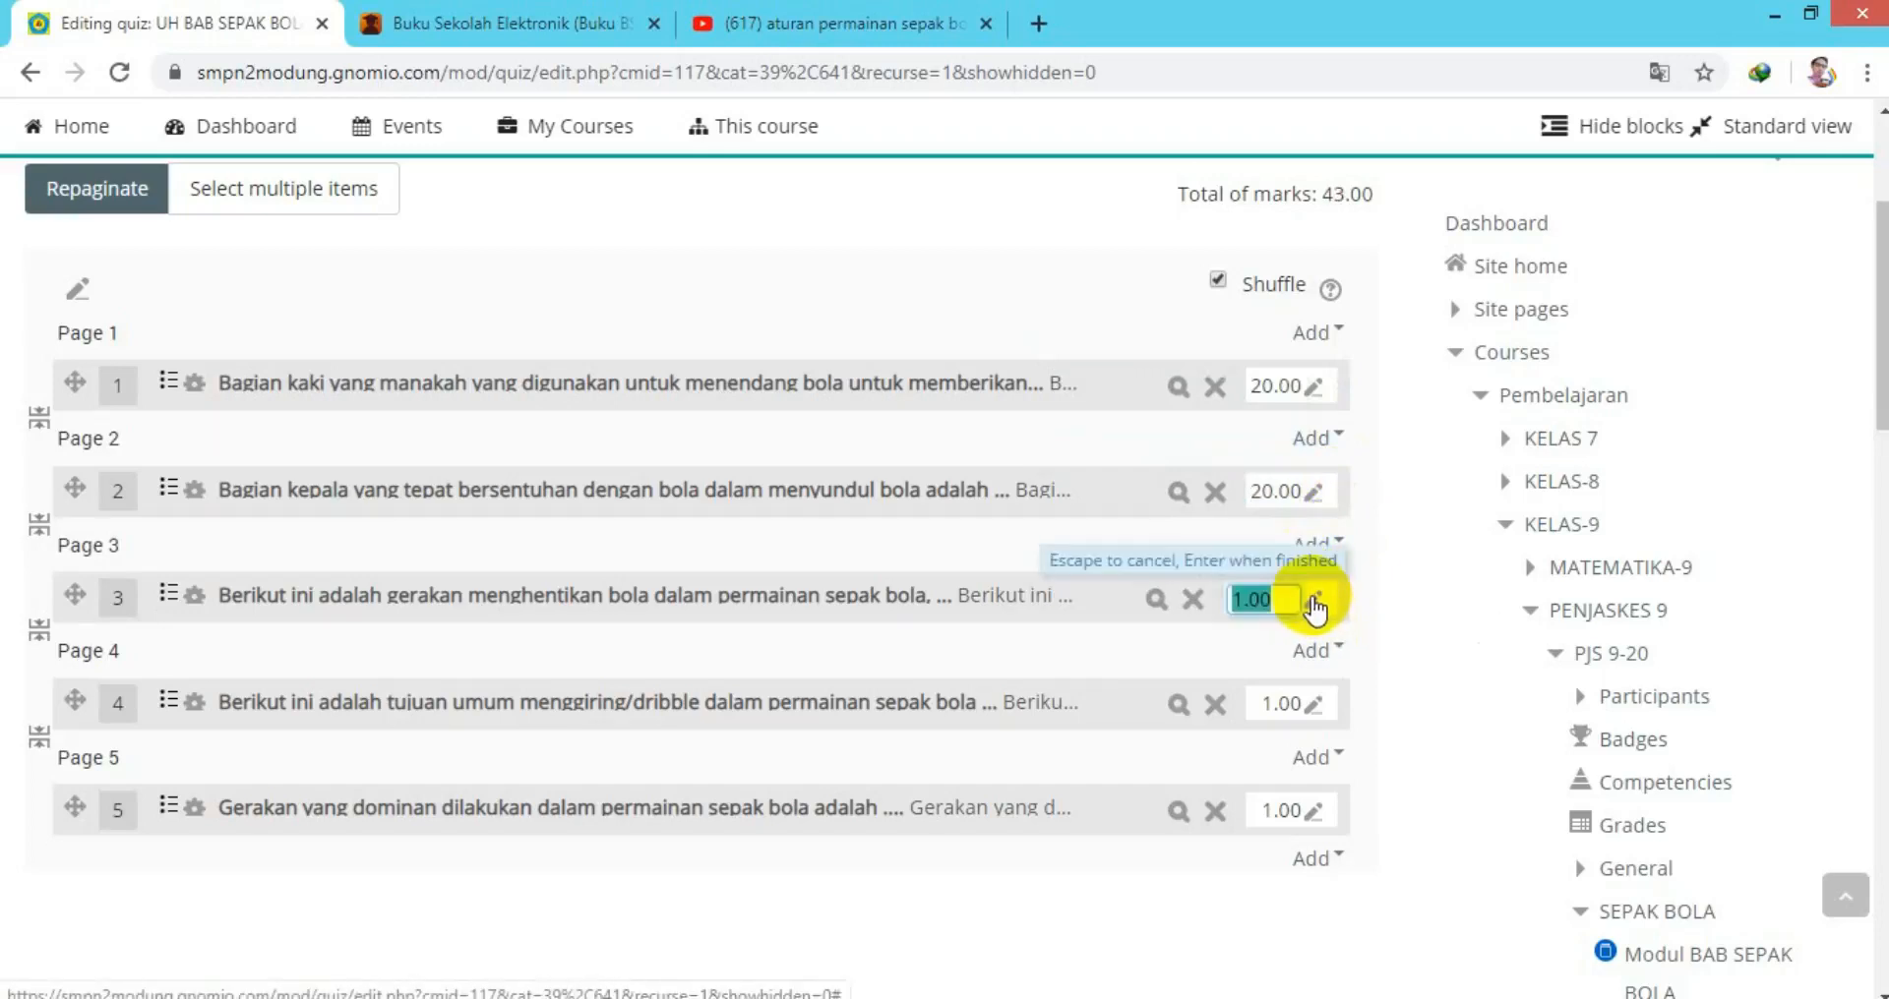
pyautogui.write('20.00')
pyautogui.press('Return')
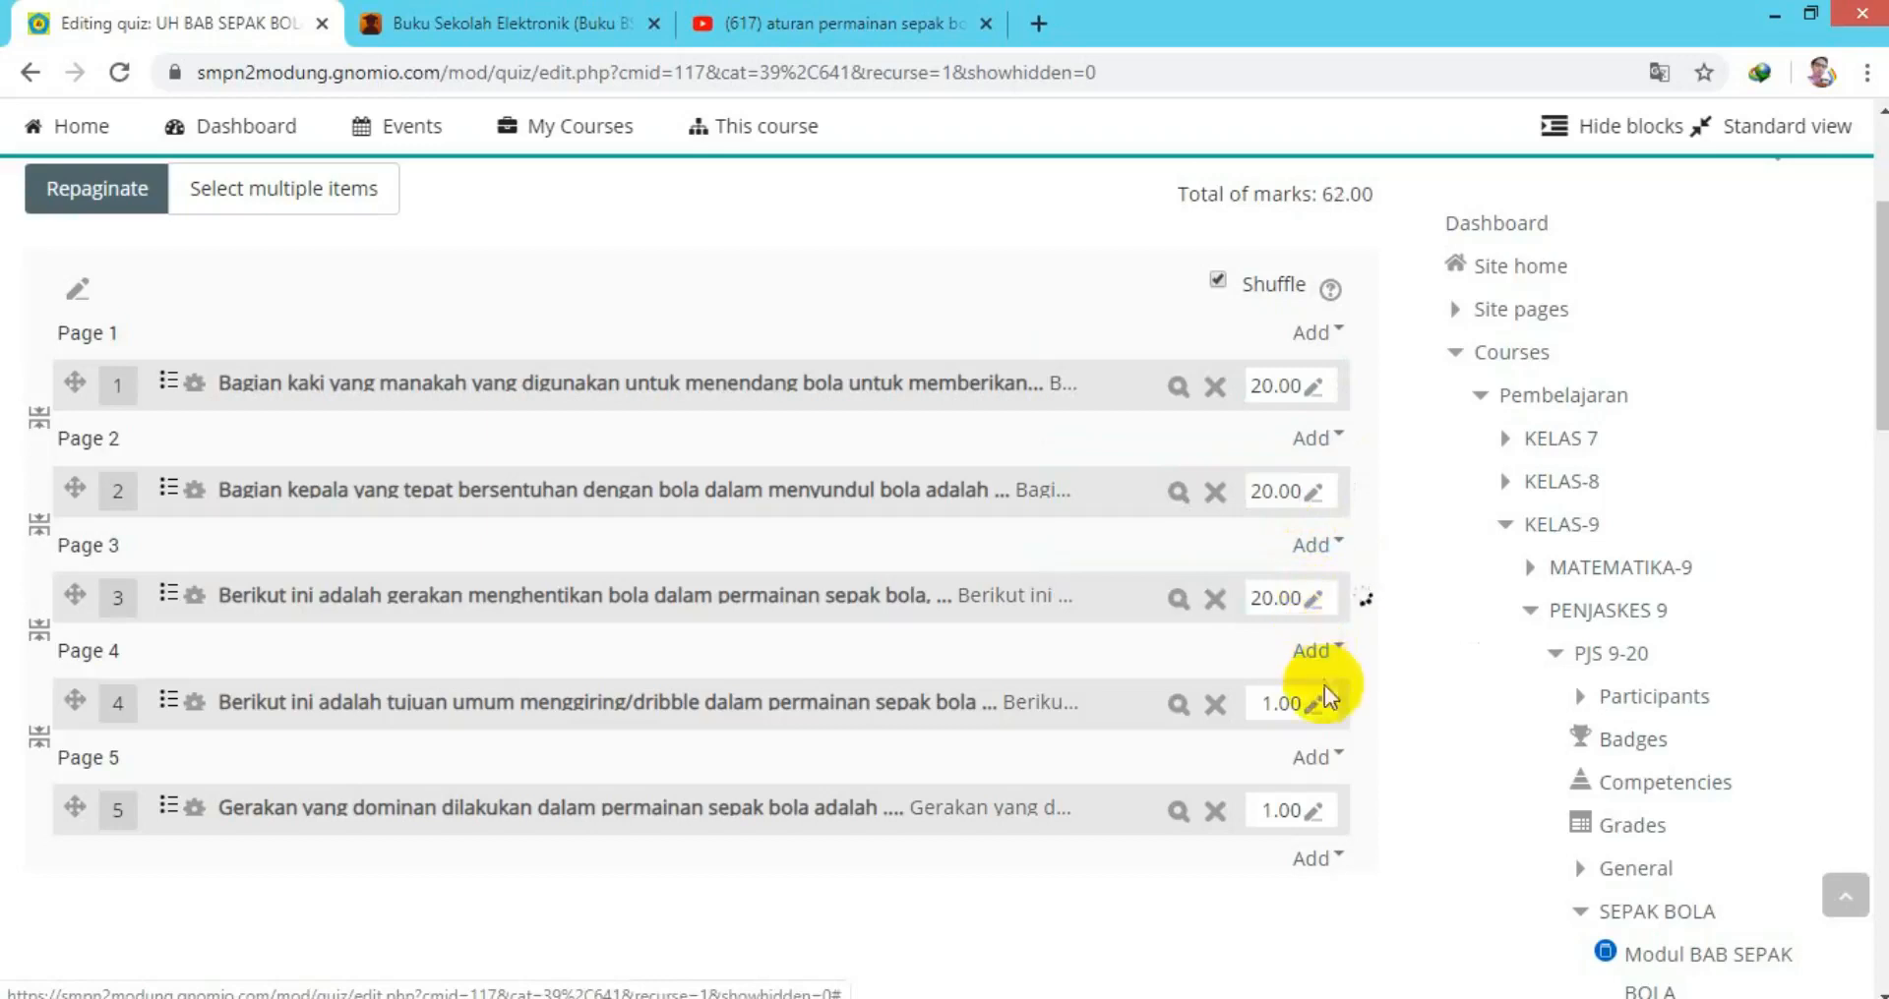
pyautogui.click(1314, 709)
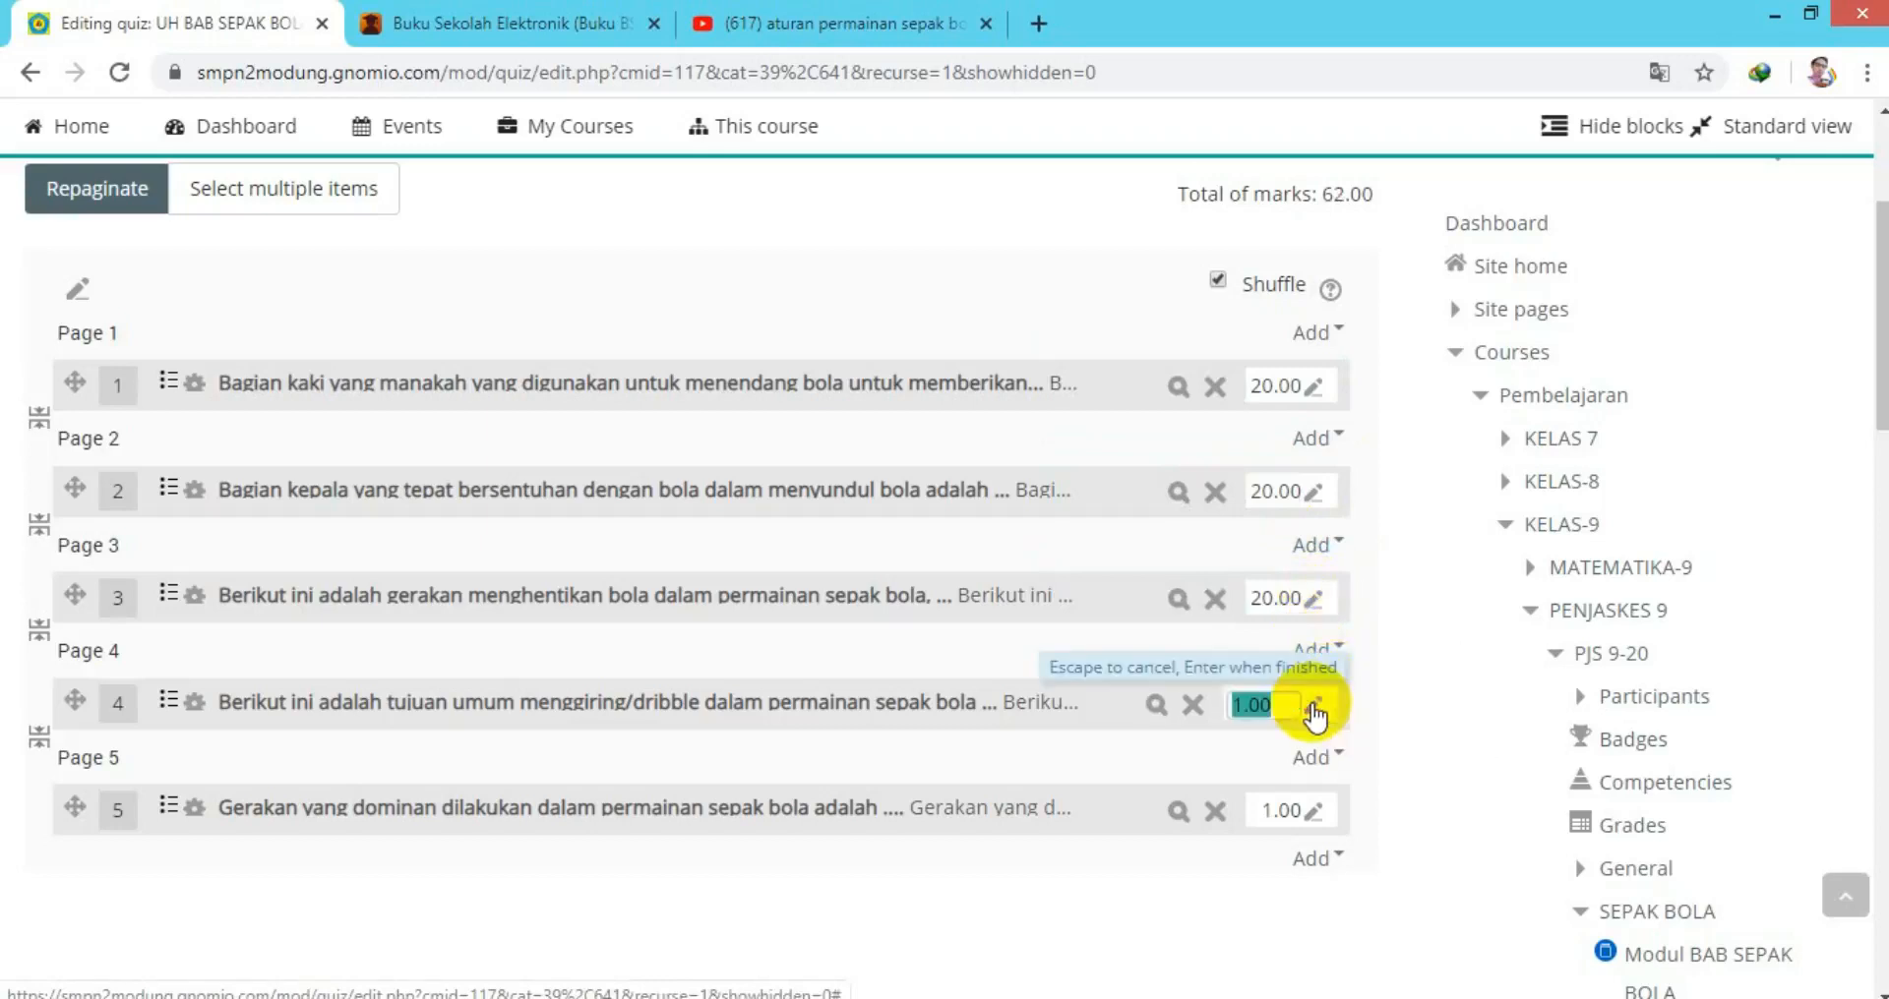
pyautogui.write('20.00')
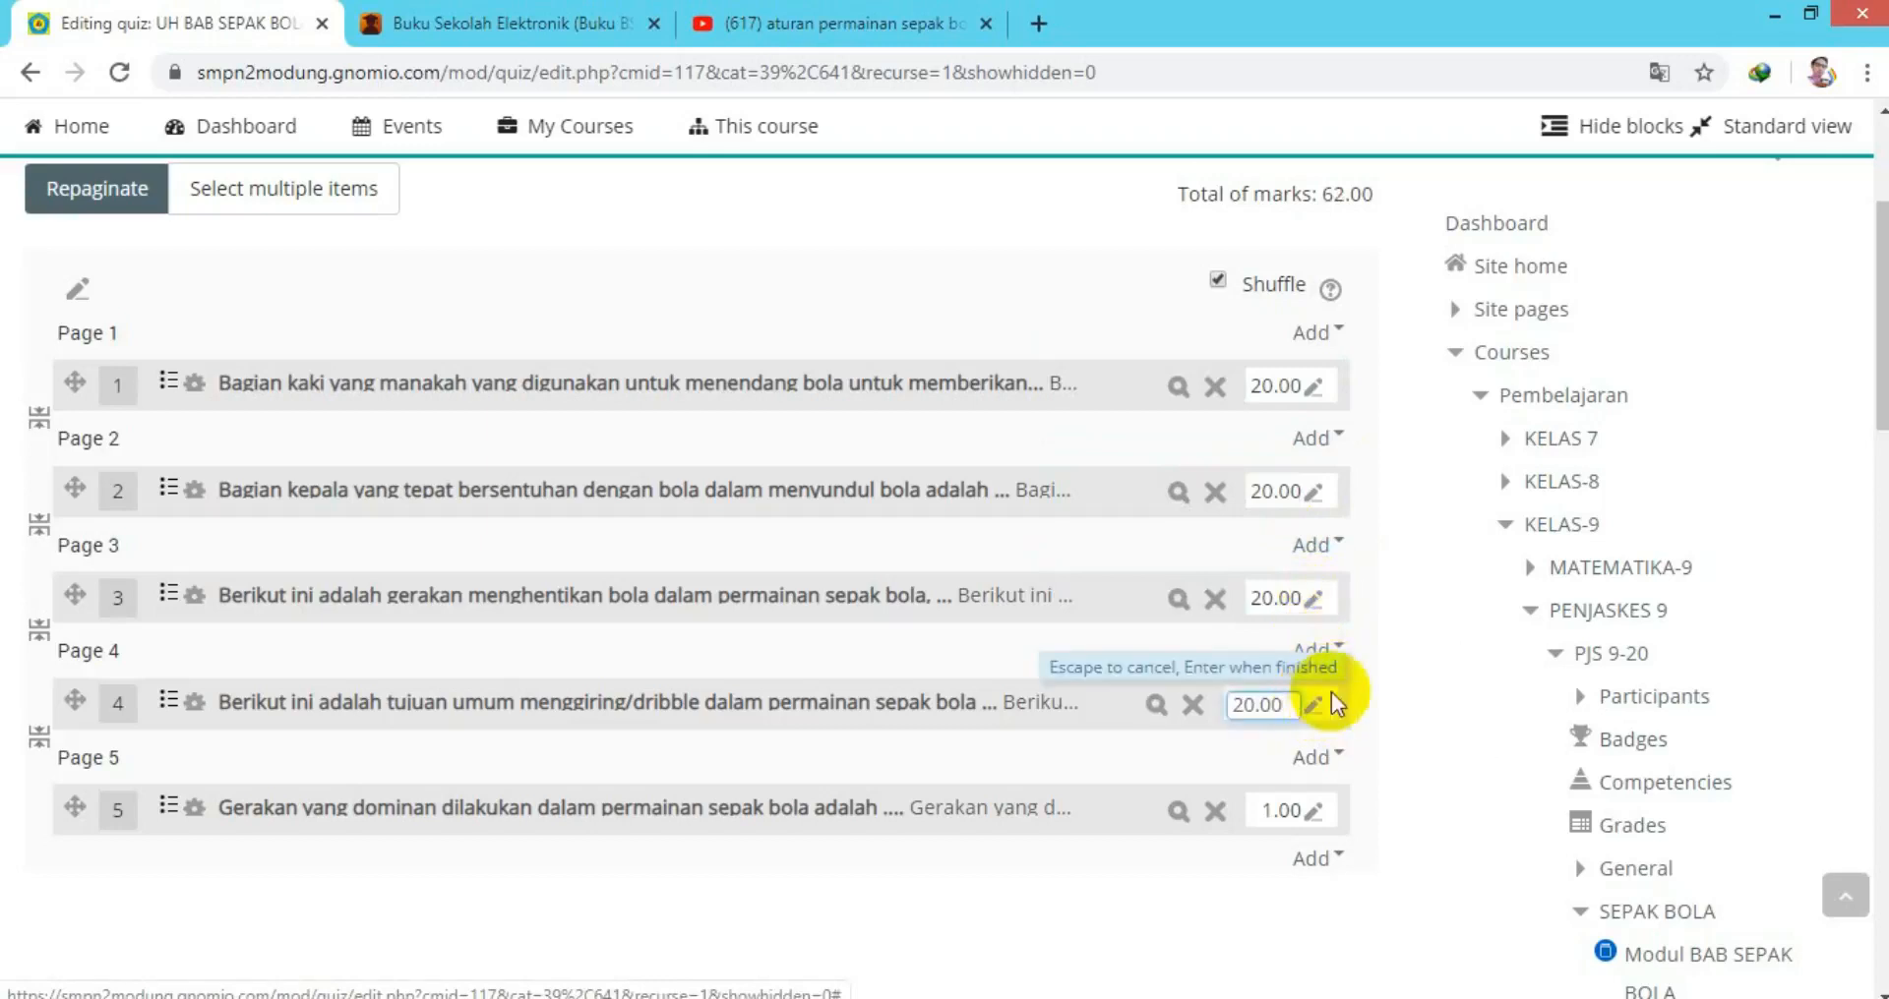
pyautogui.press('Return')
pyautogui.click(1314, 822)
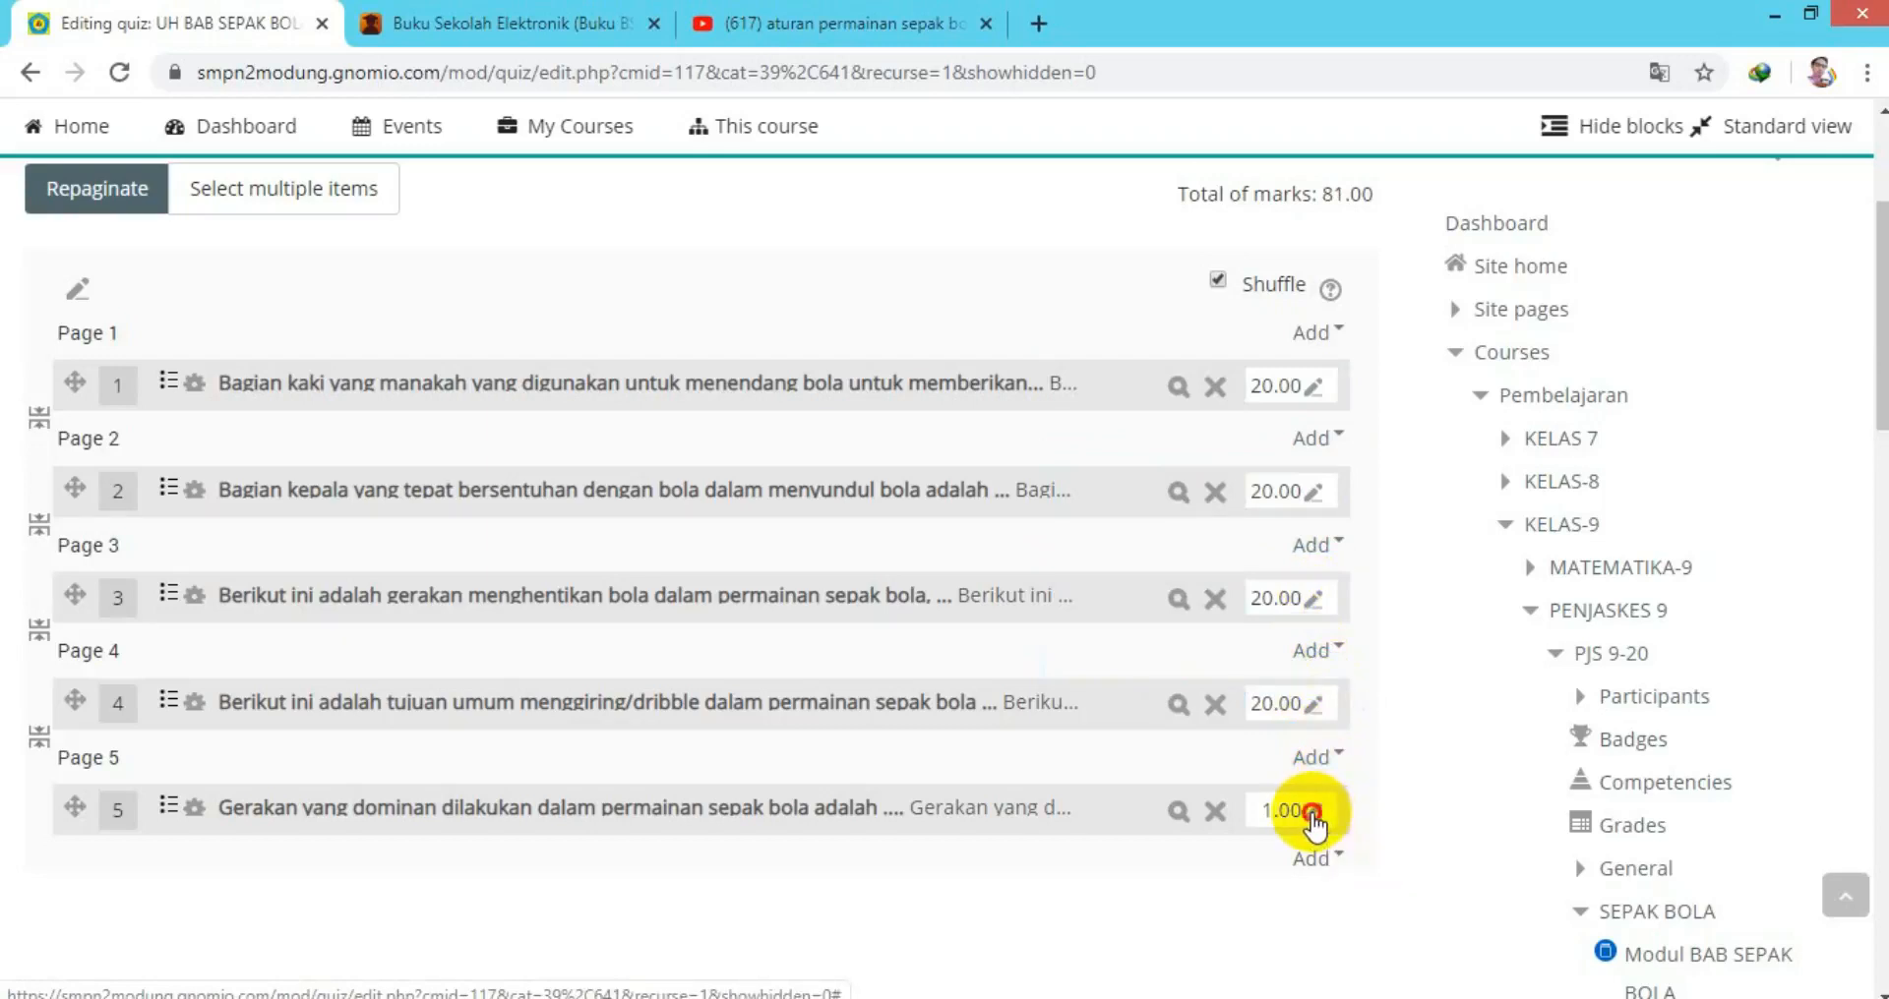
pyautogui.click(1314, 822)
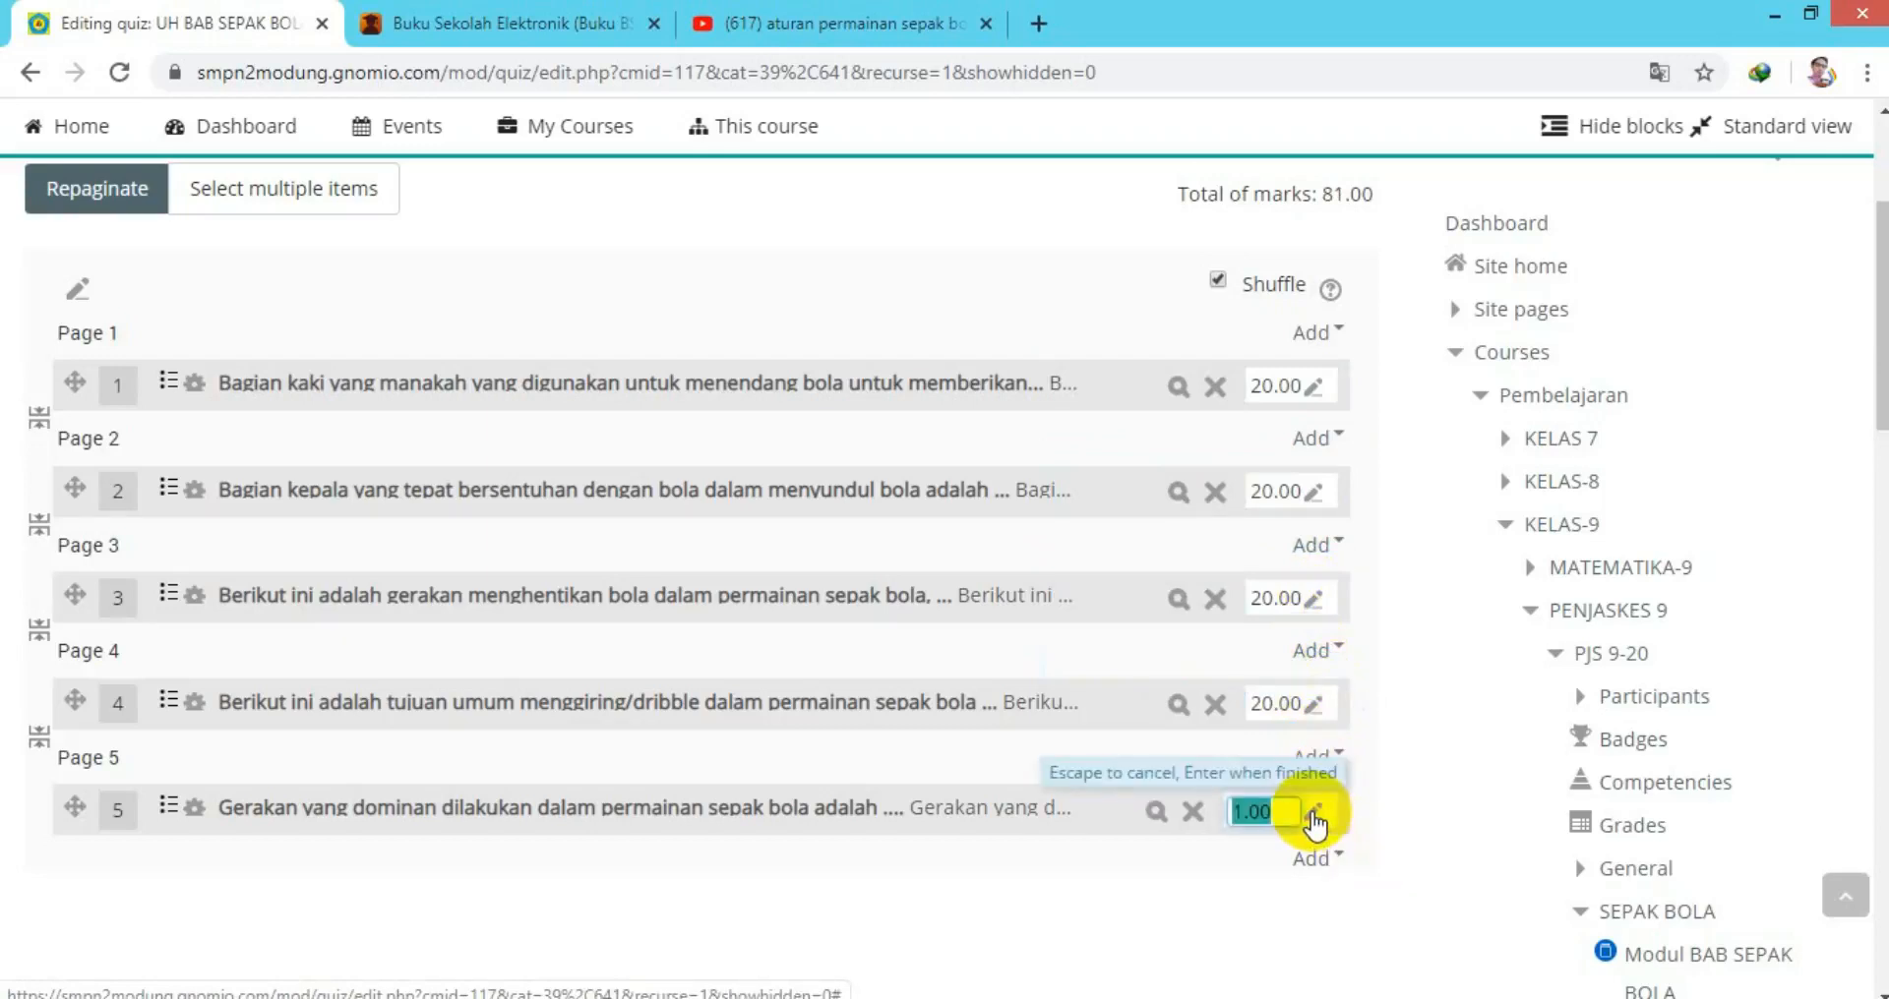
pyautogui.write('20.00')
pyautogui.press('Return')
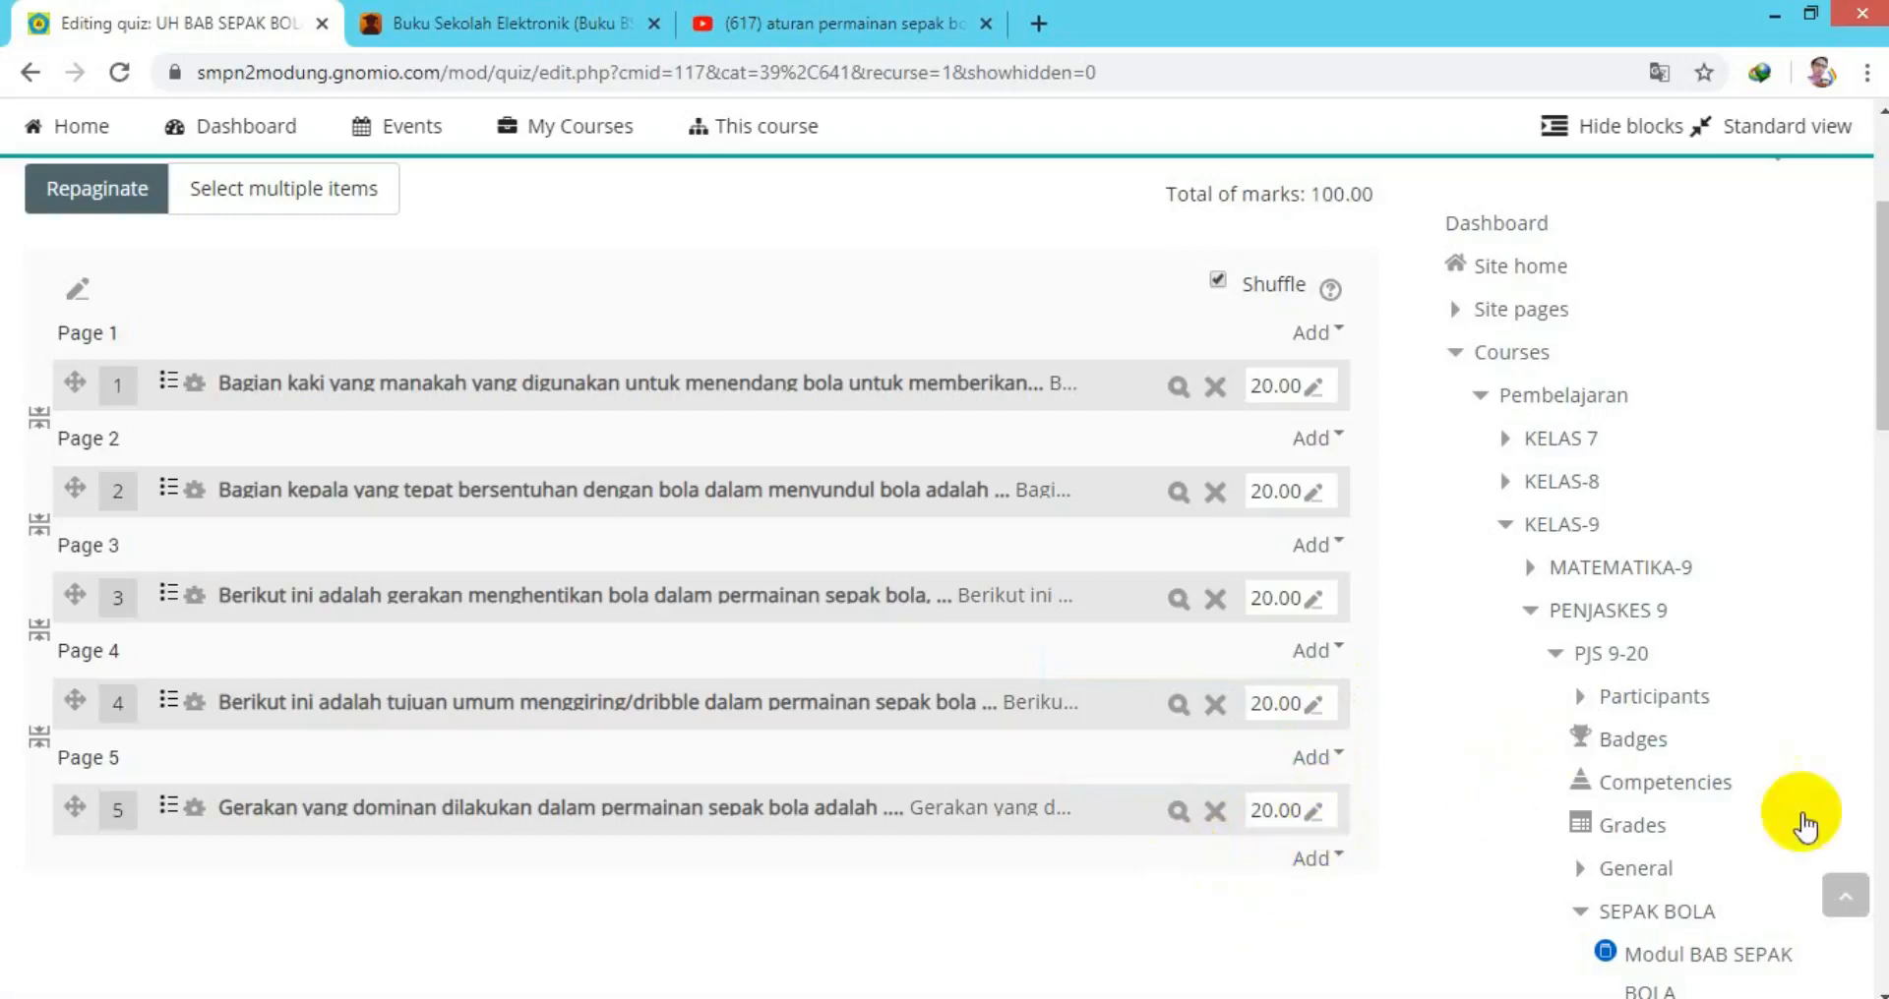
# Go to the UH BAB SEPAK BOLA quiz's main page via the breadcrumb.
pyautogui.moveTo(1878, 423); pyautogui.dragTo(1877, 361)
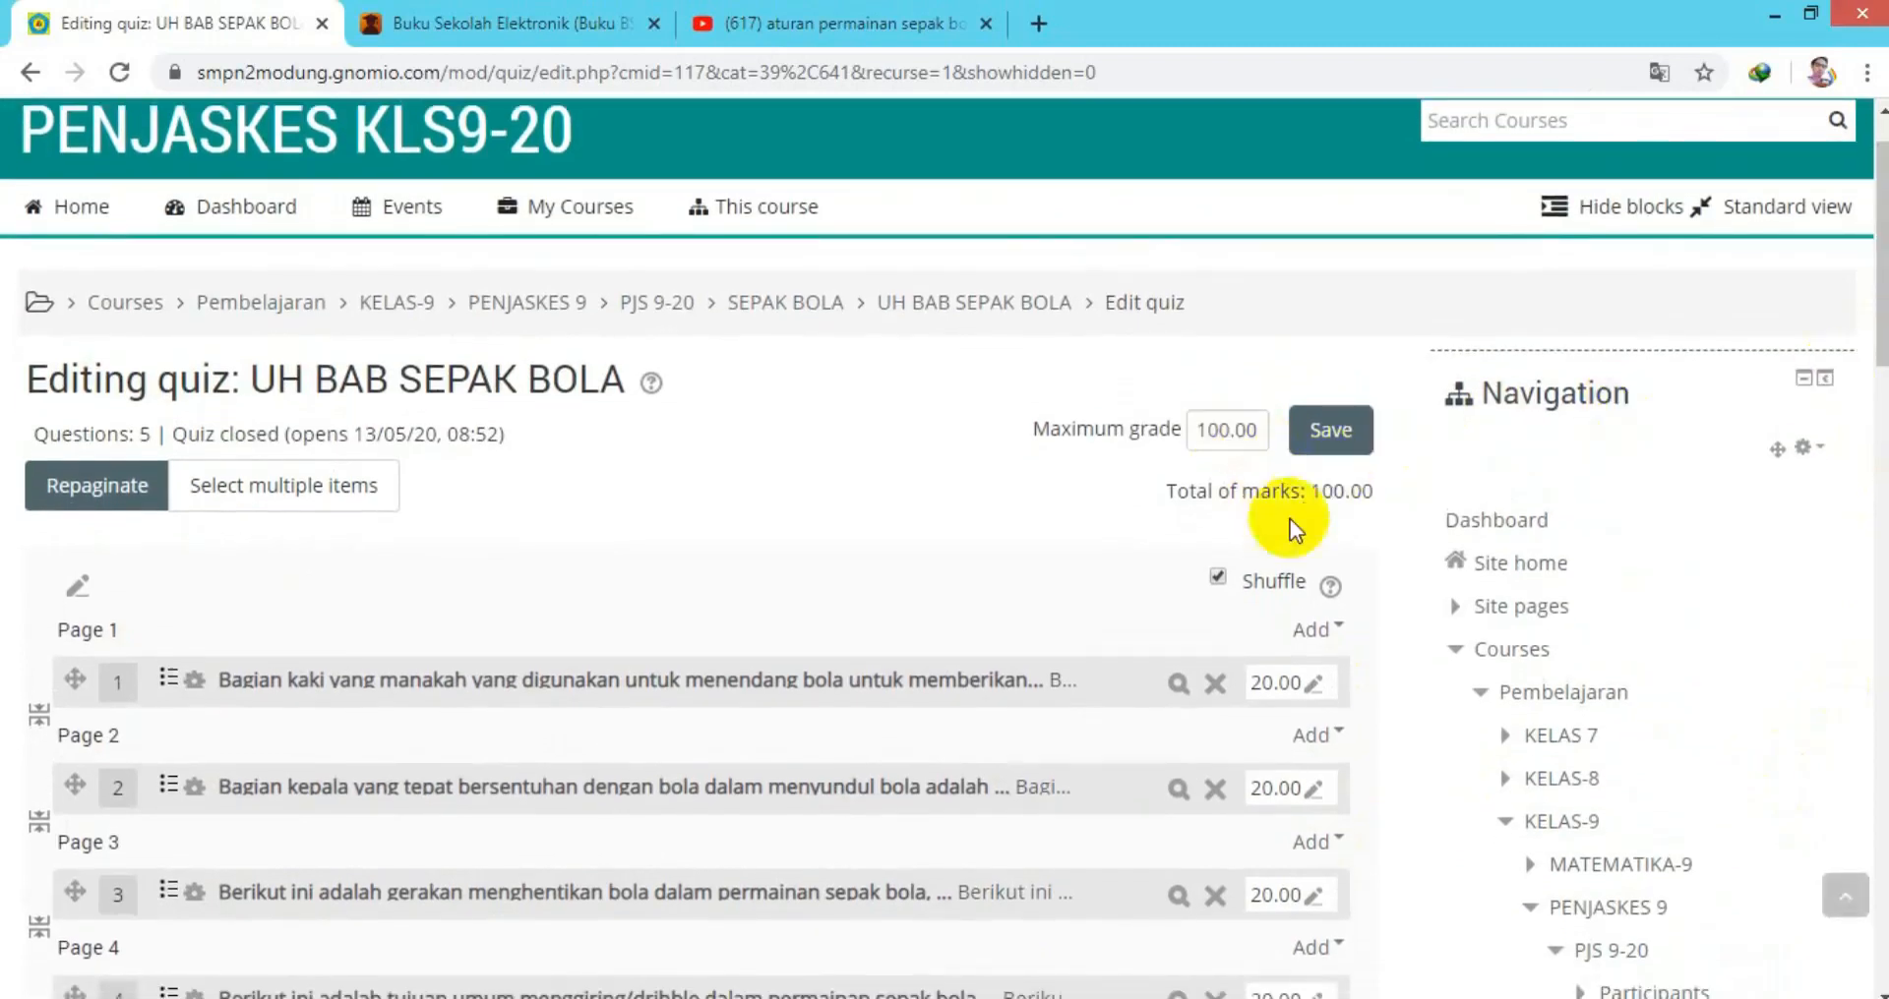
pyautogui.click(1333, 430)
pyautogui.click(981, 391)
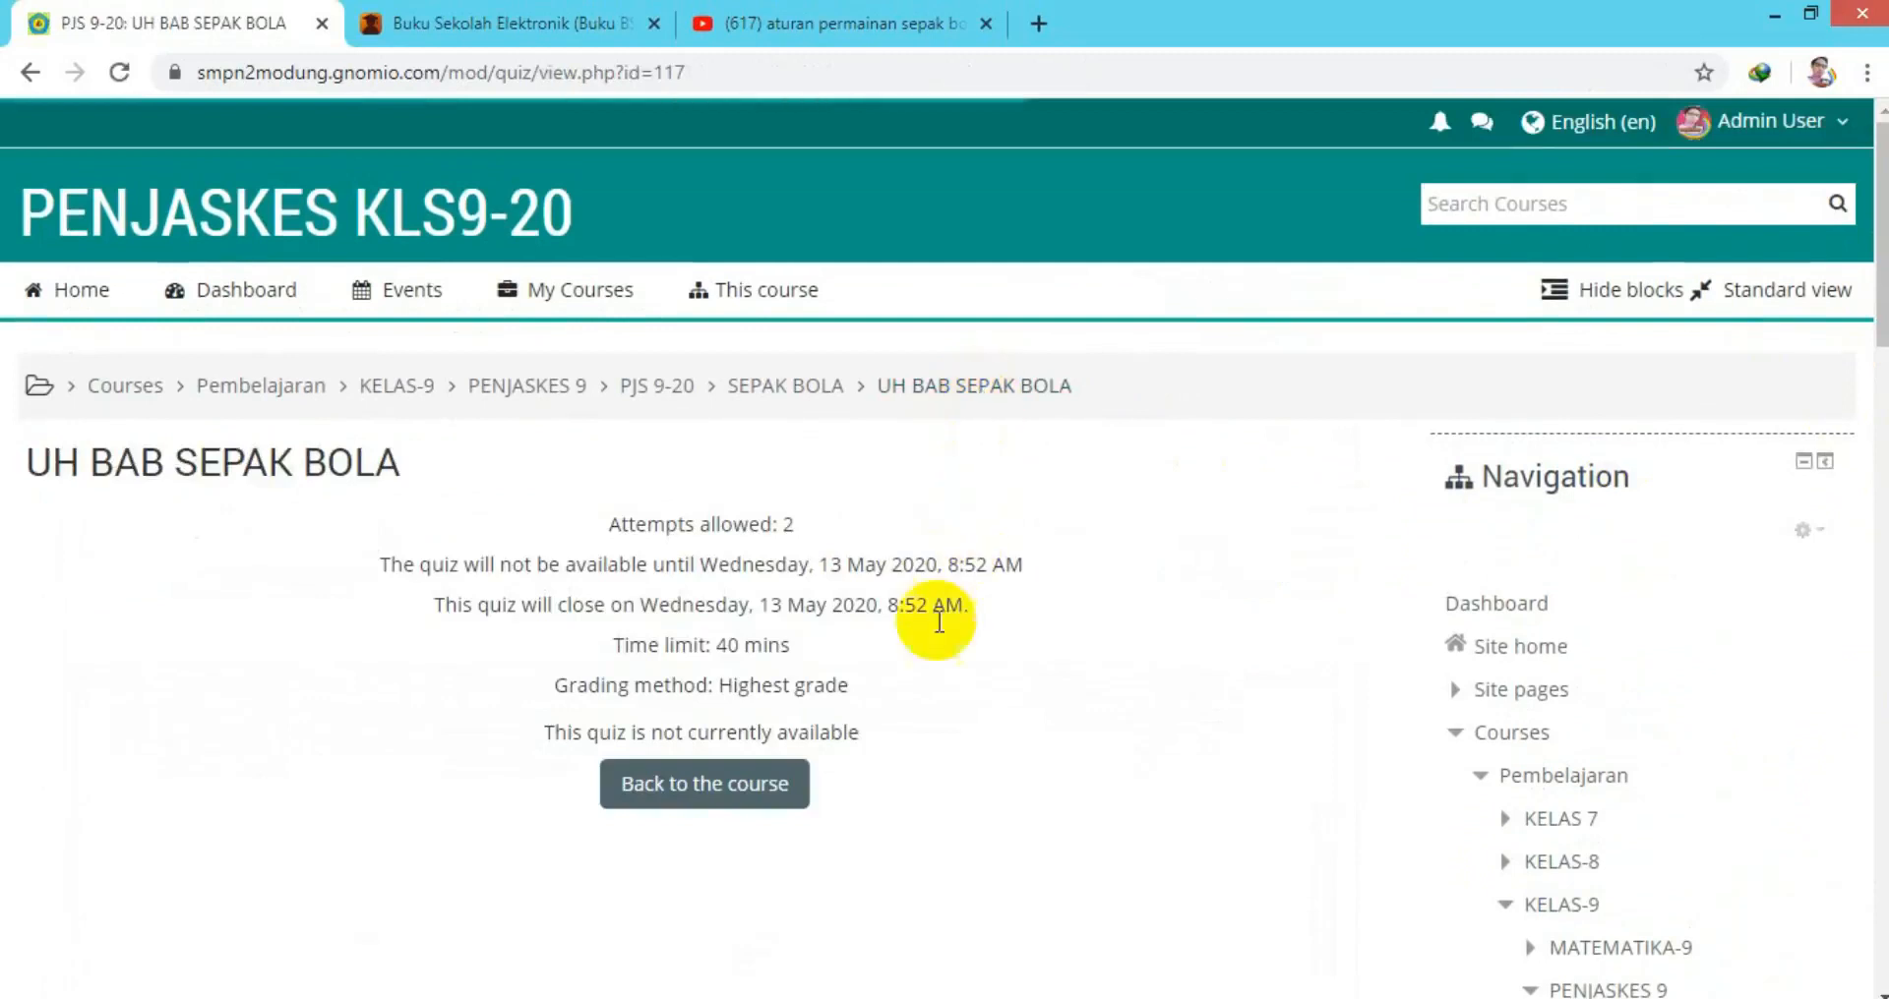
# Return to the PJS 9-20 course and log out of the admin account.
pyautogui.click(725, 793)
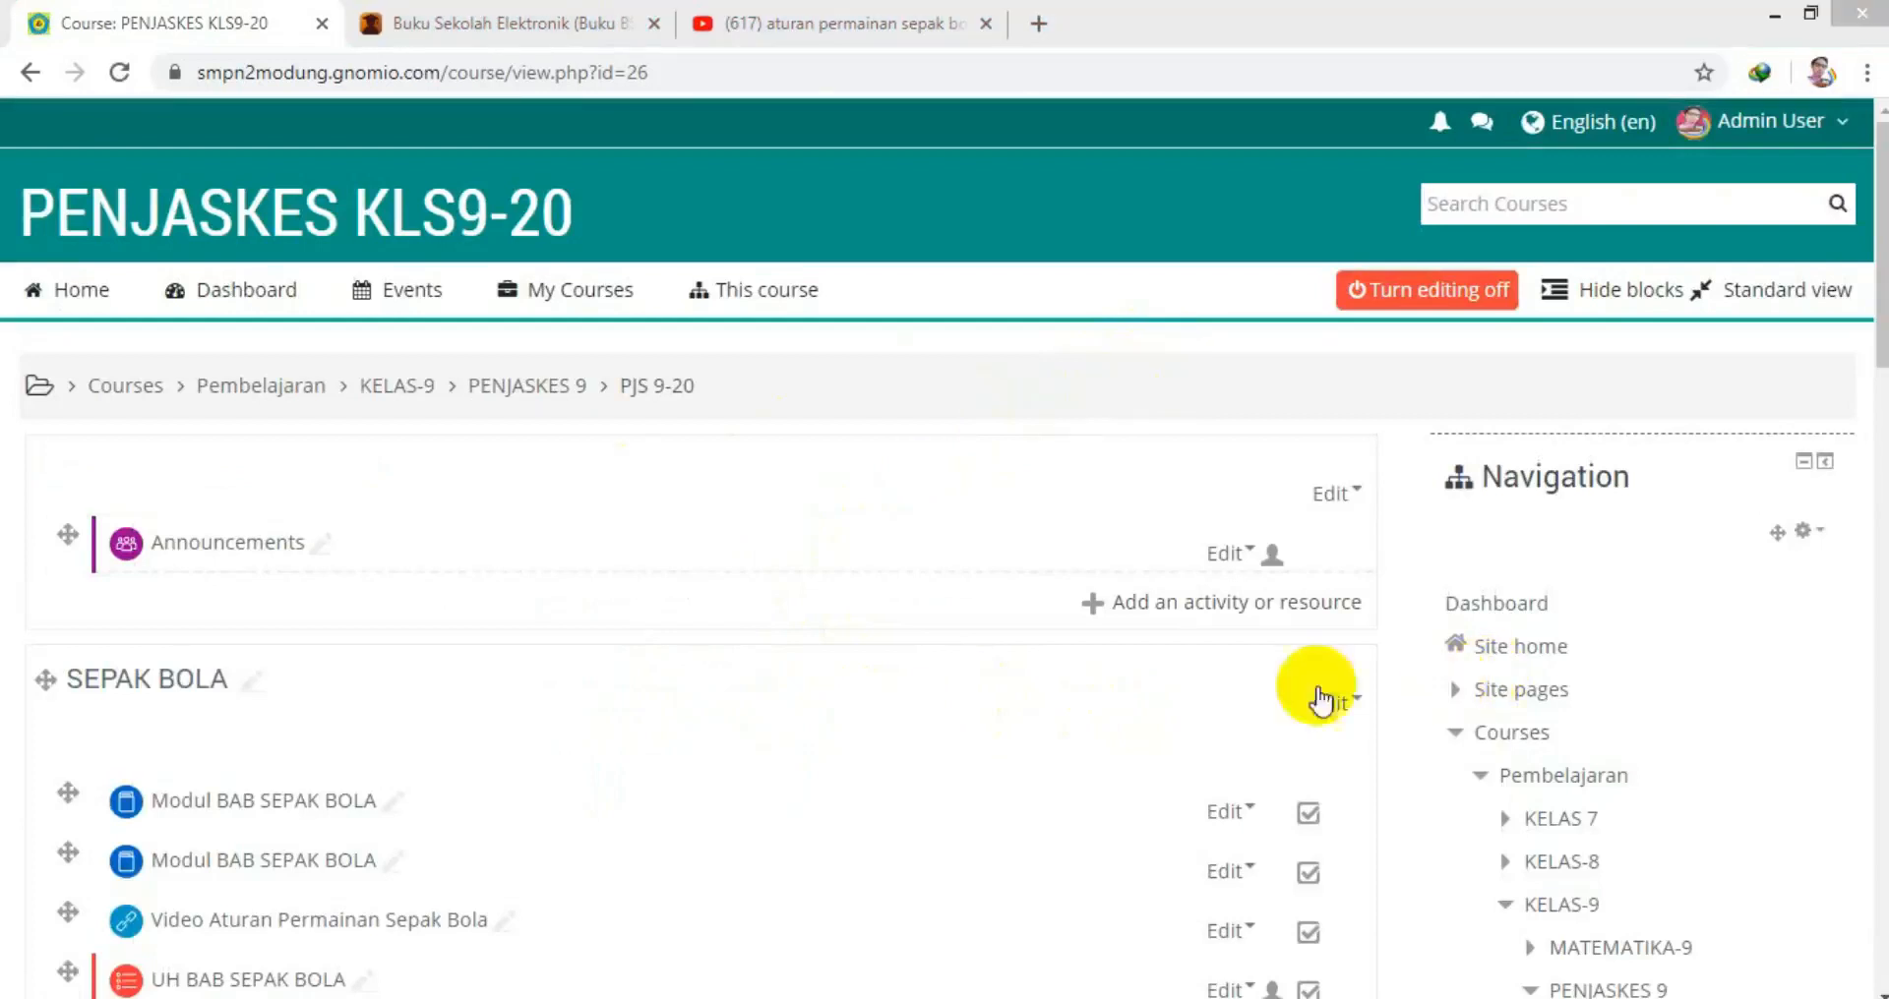
pyautogui.click(1788, 110)
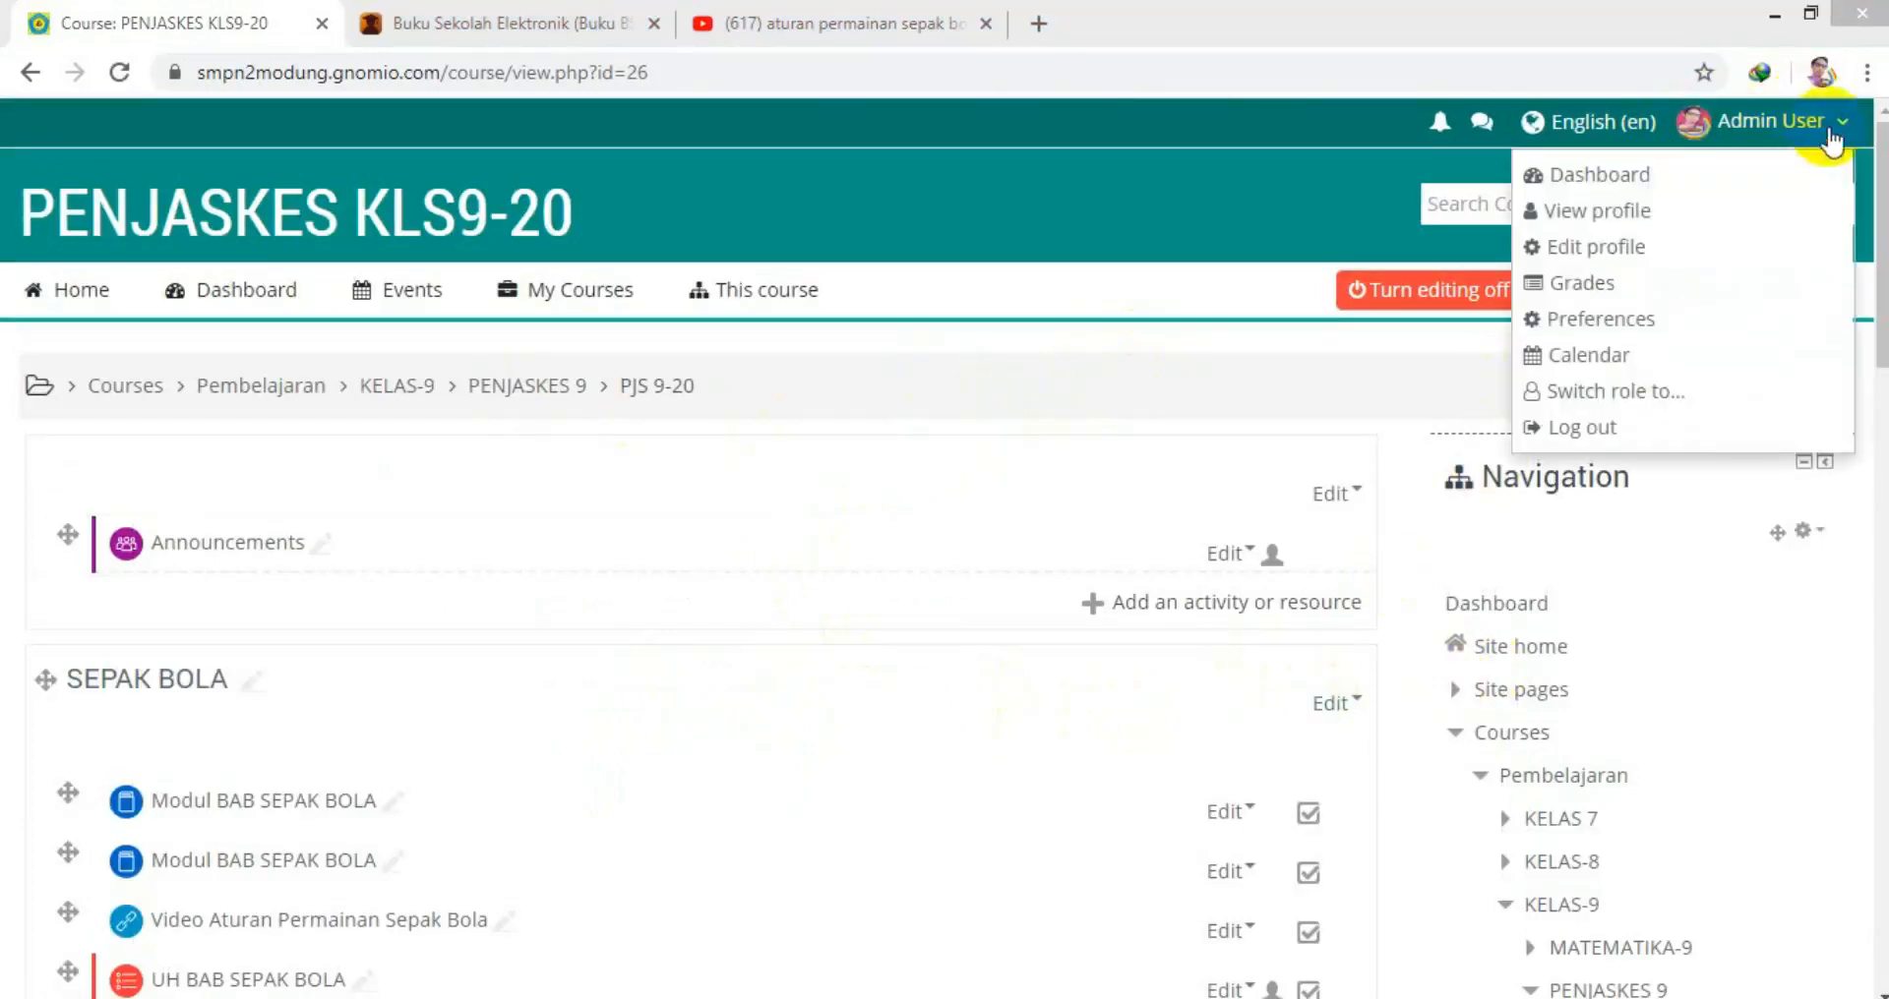
pyautogui.click(1566, 439)
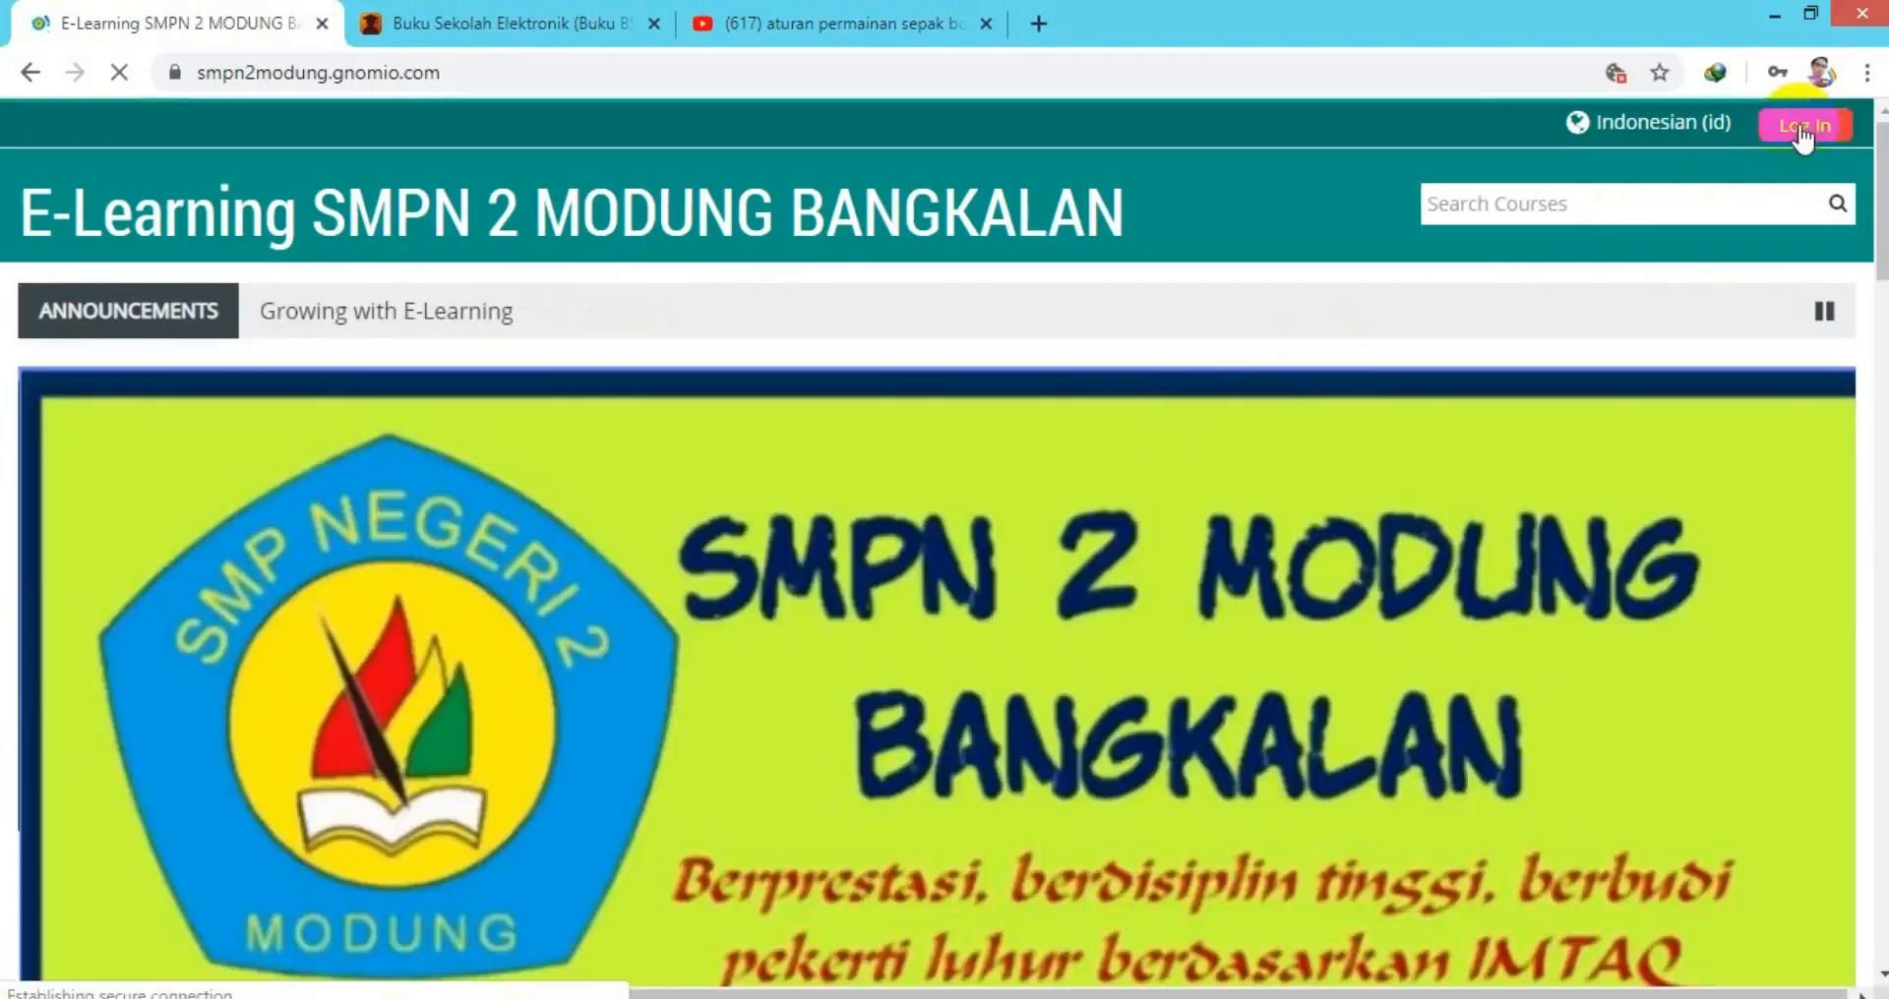
# Log in with the student's username and password.
pyautogui.click(1802, 126)
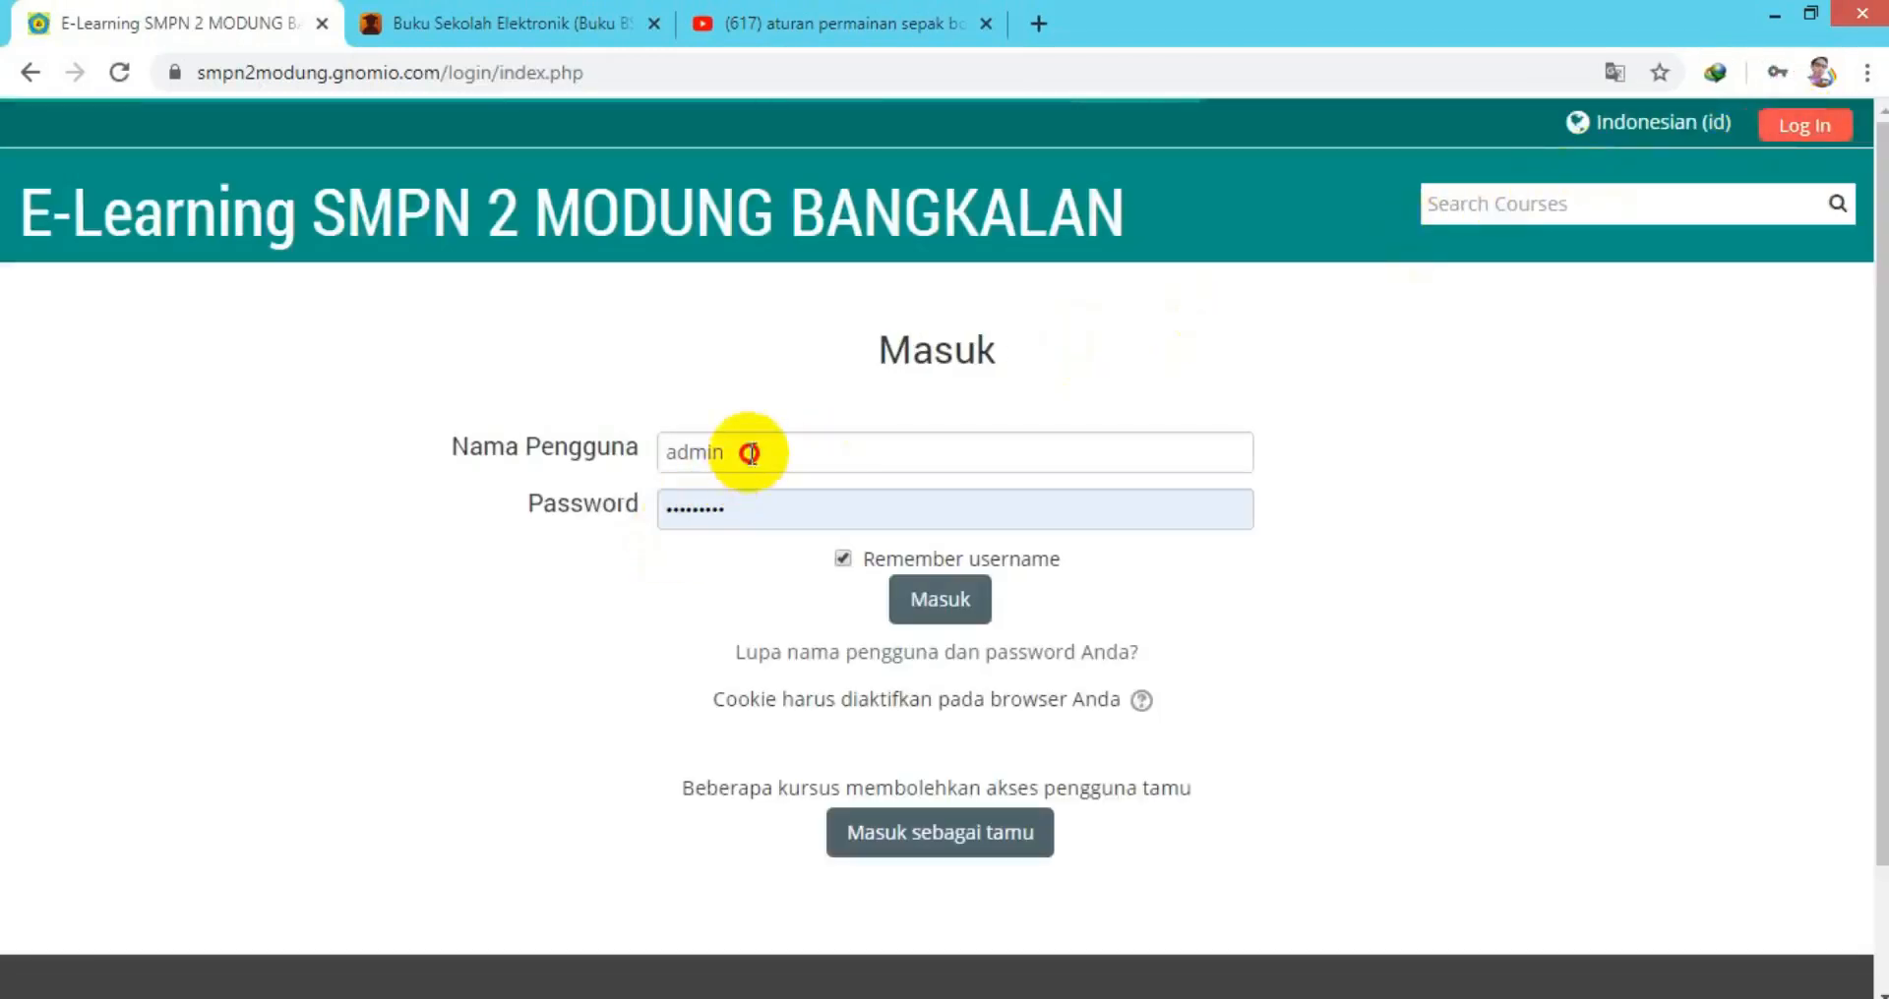
pyautogui.click(748, 451)
pyautogui.doubleClick(742, 450)
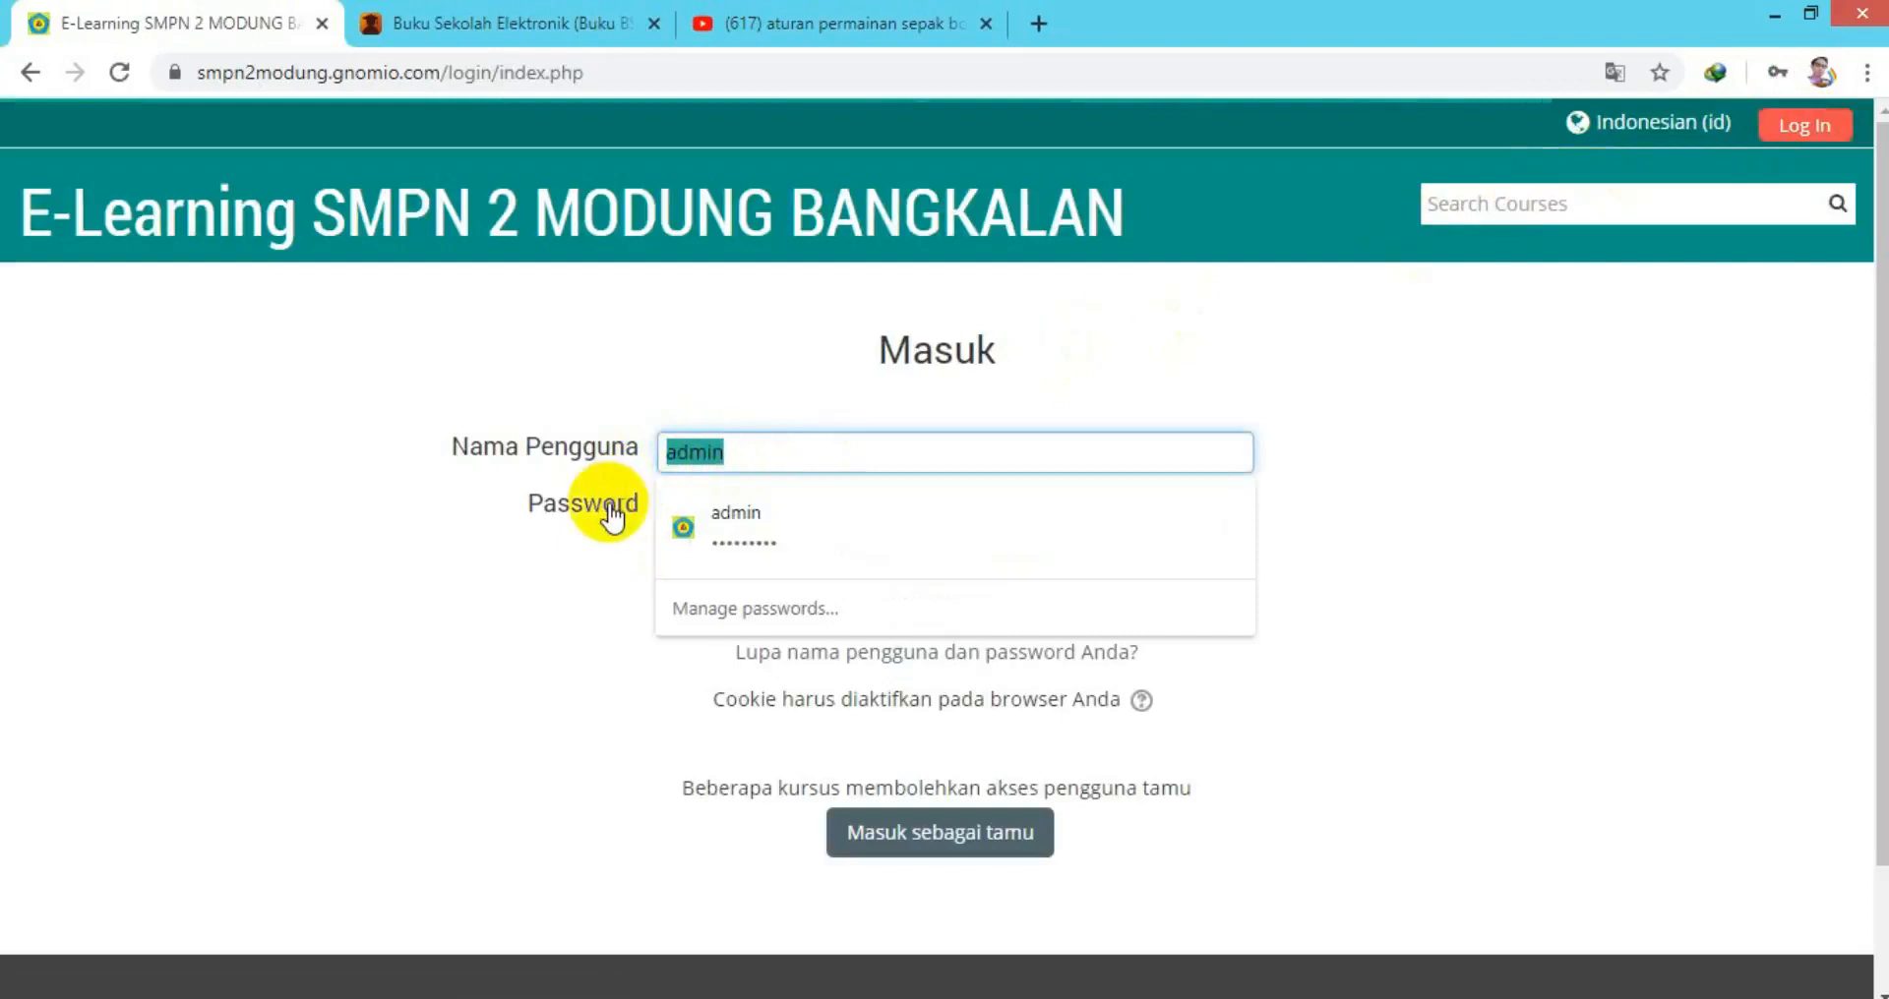
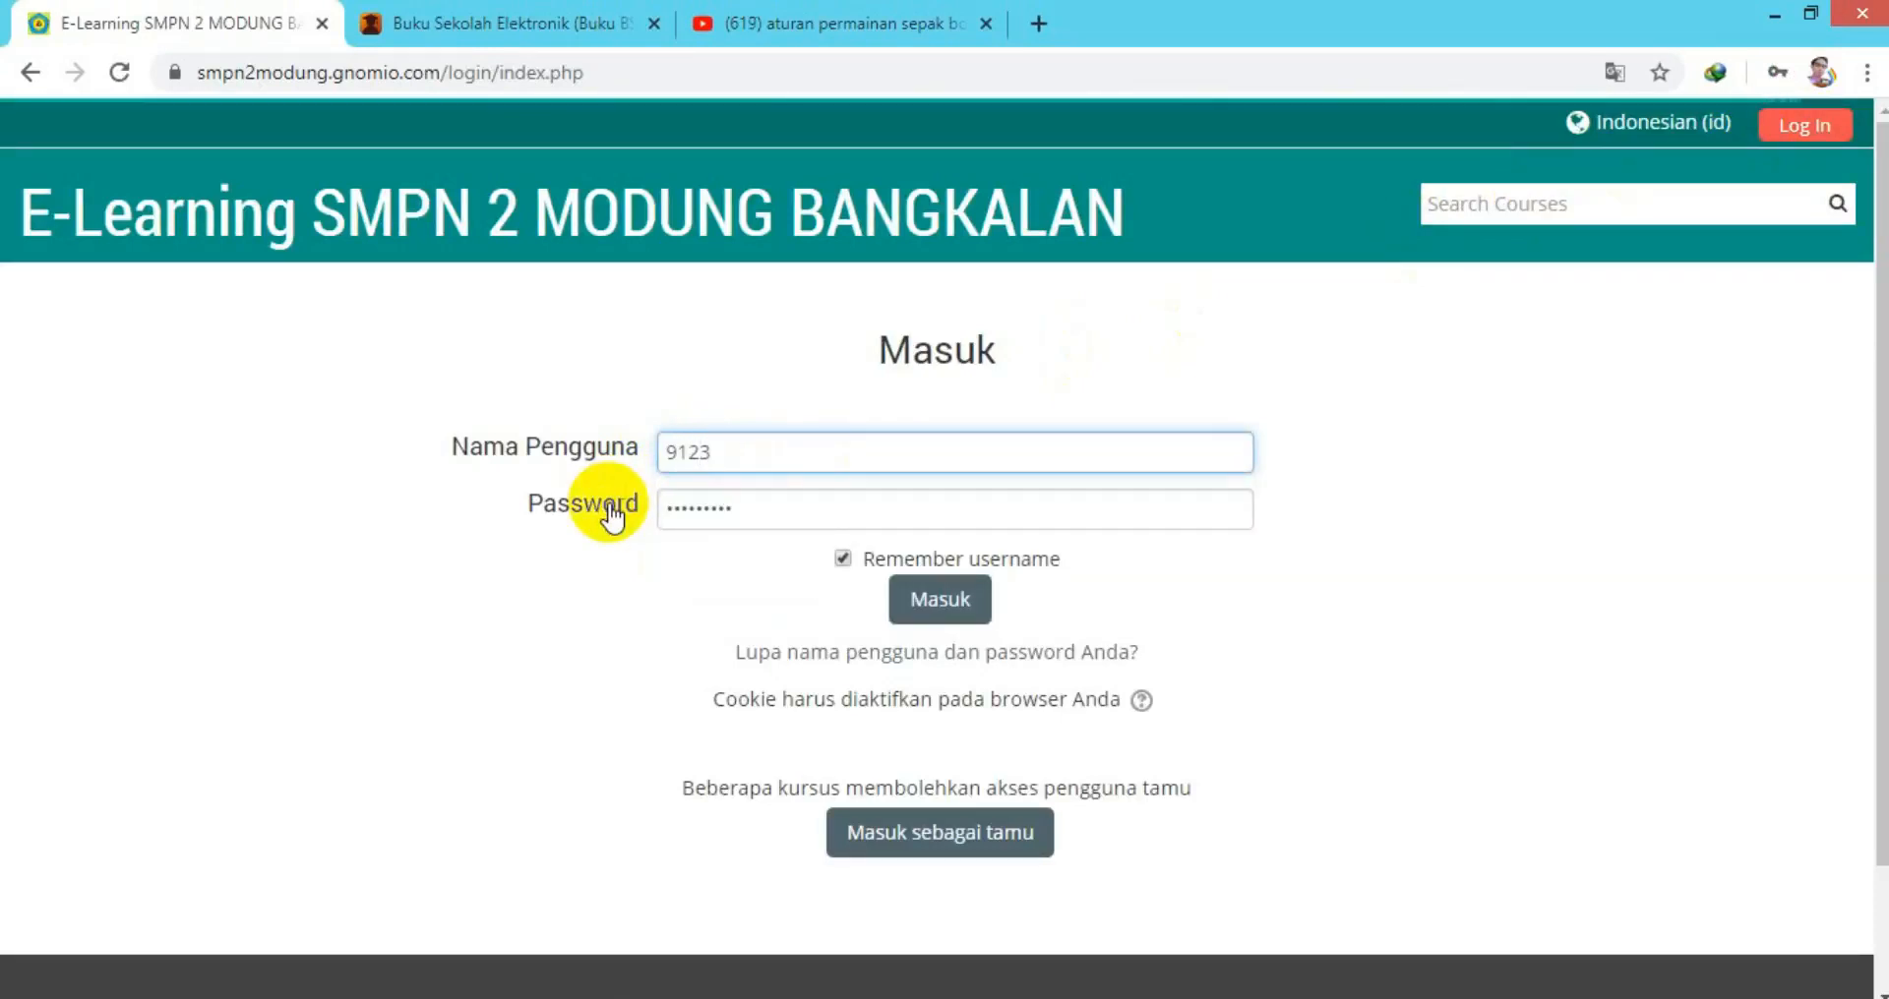
pyautogui.moveTo(728, 505); pyautogui.dragTo(641, 528)
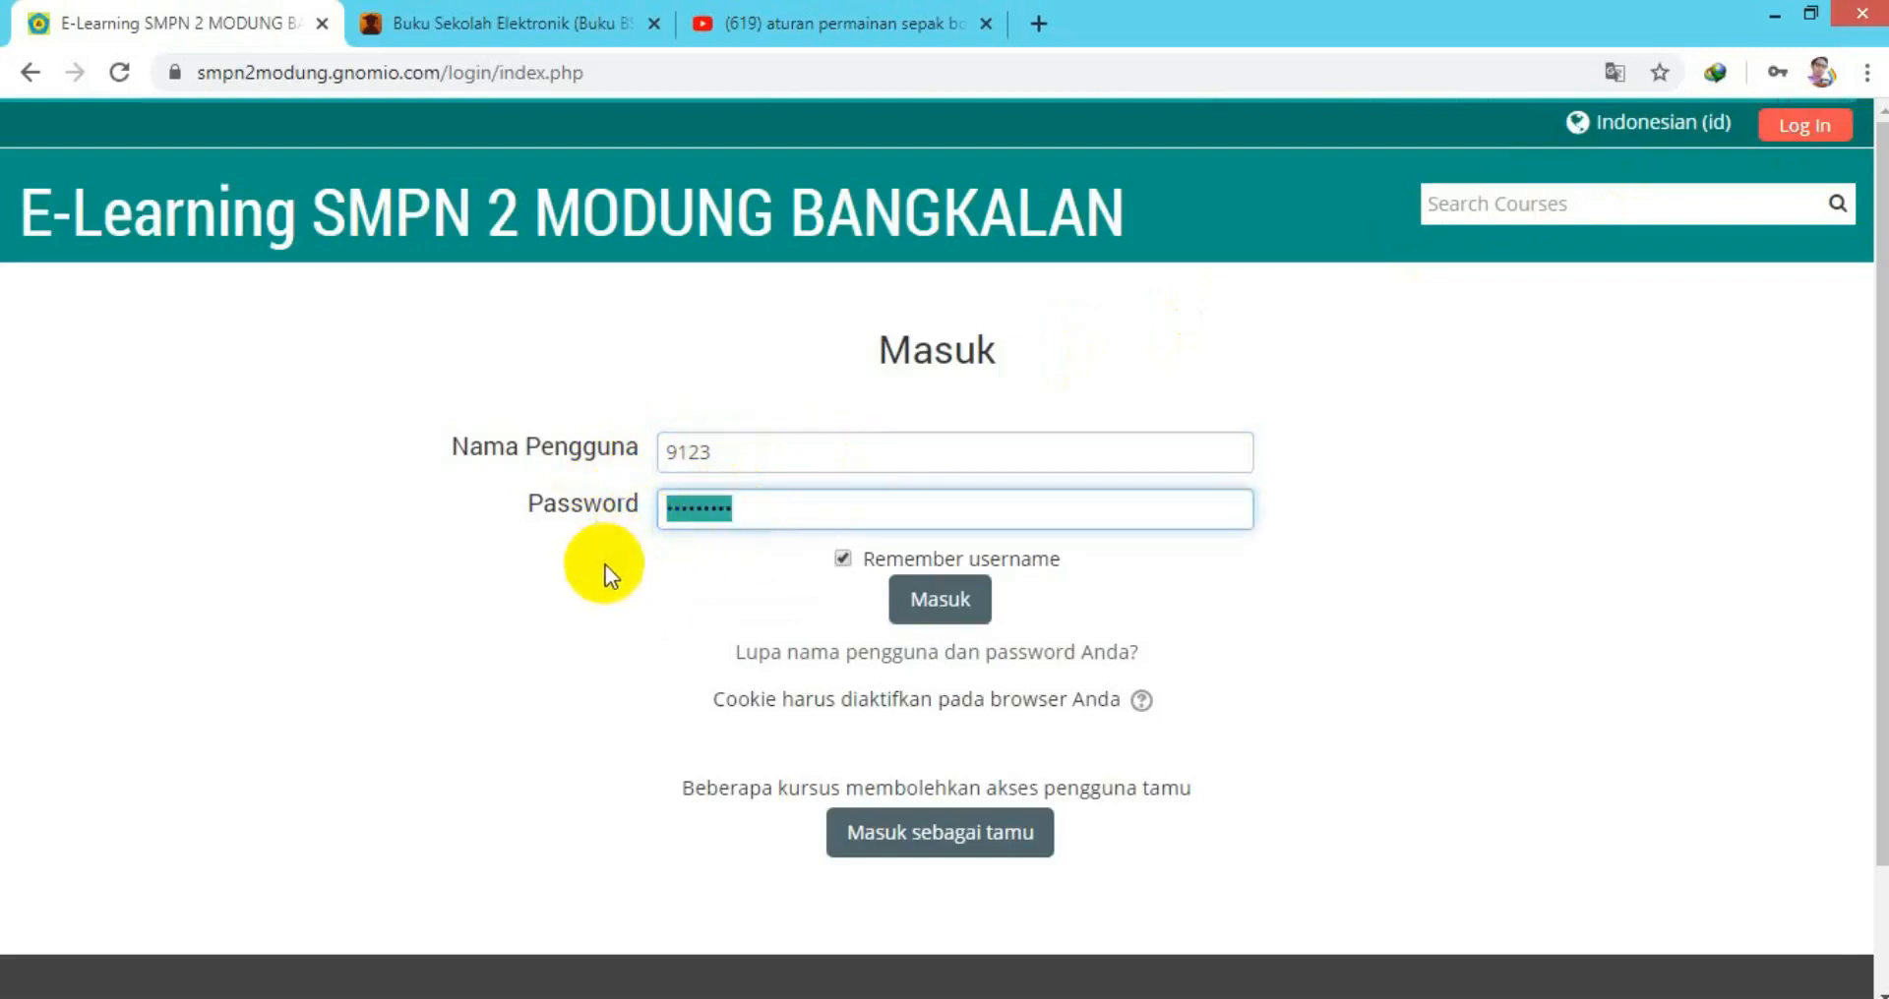
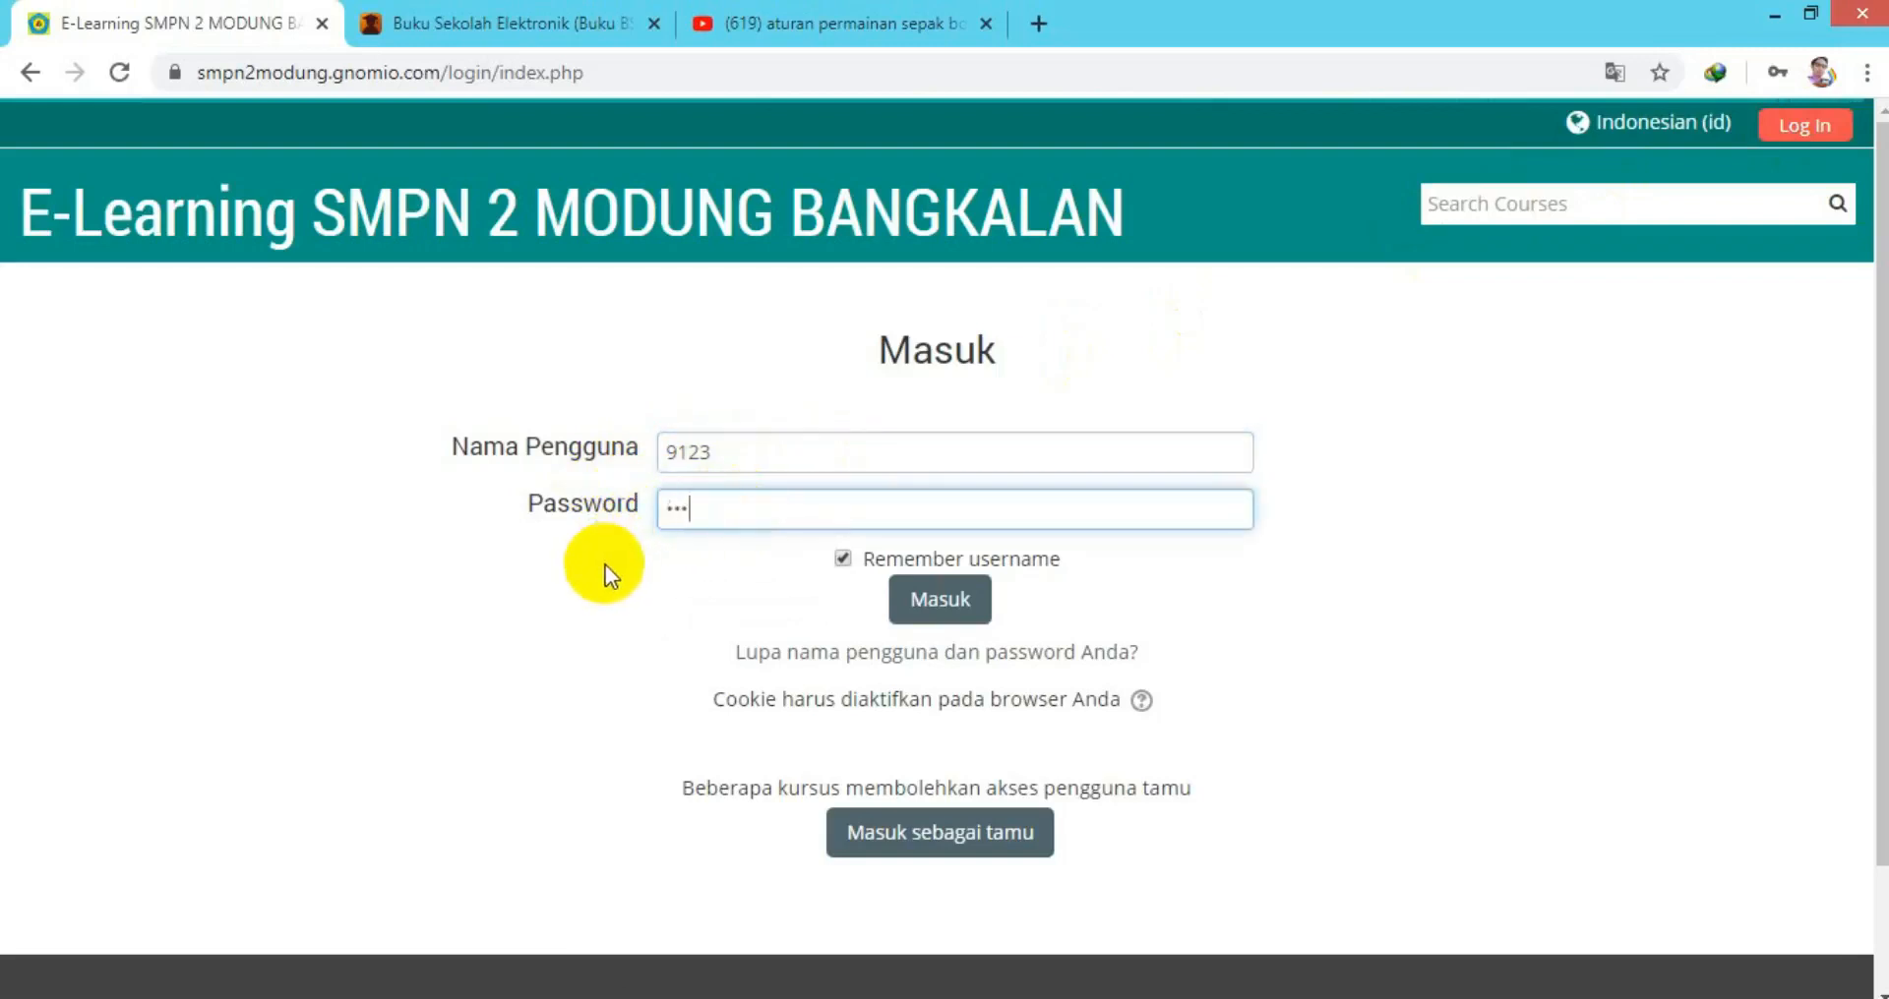
pyautogui.click(937, 603)
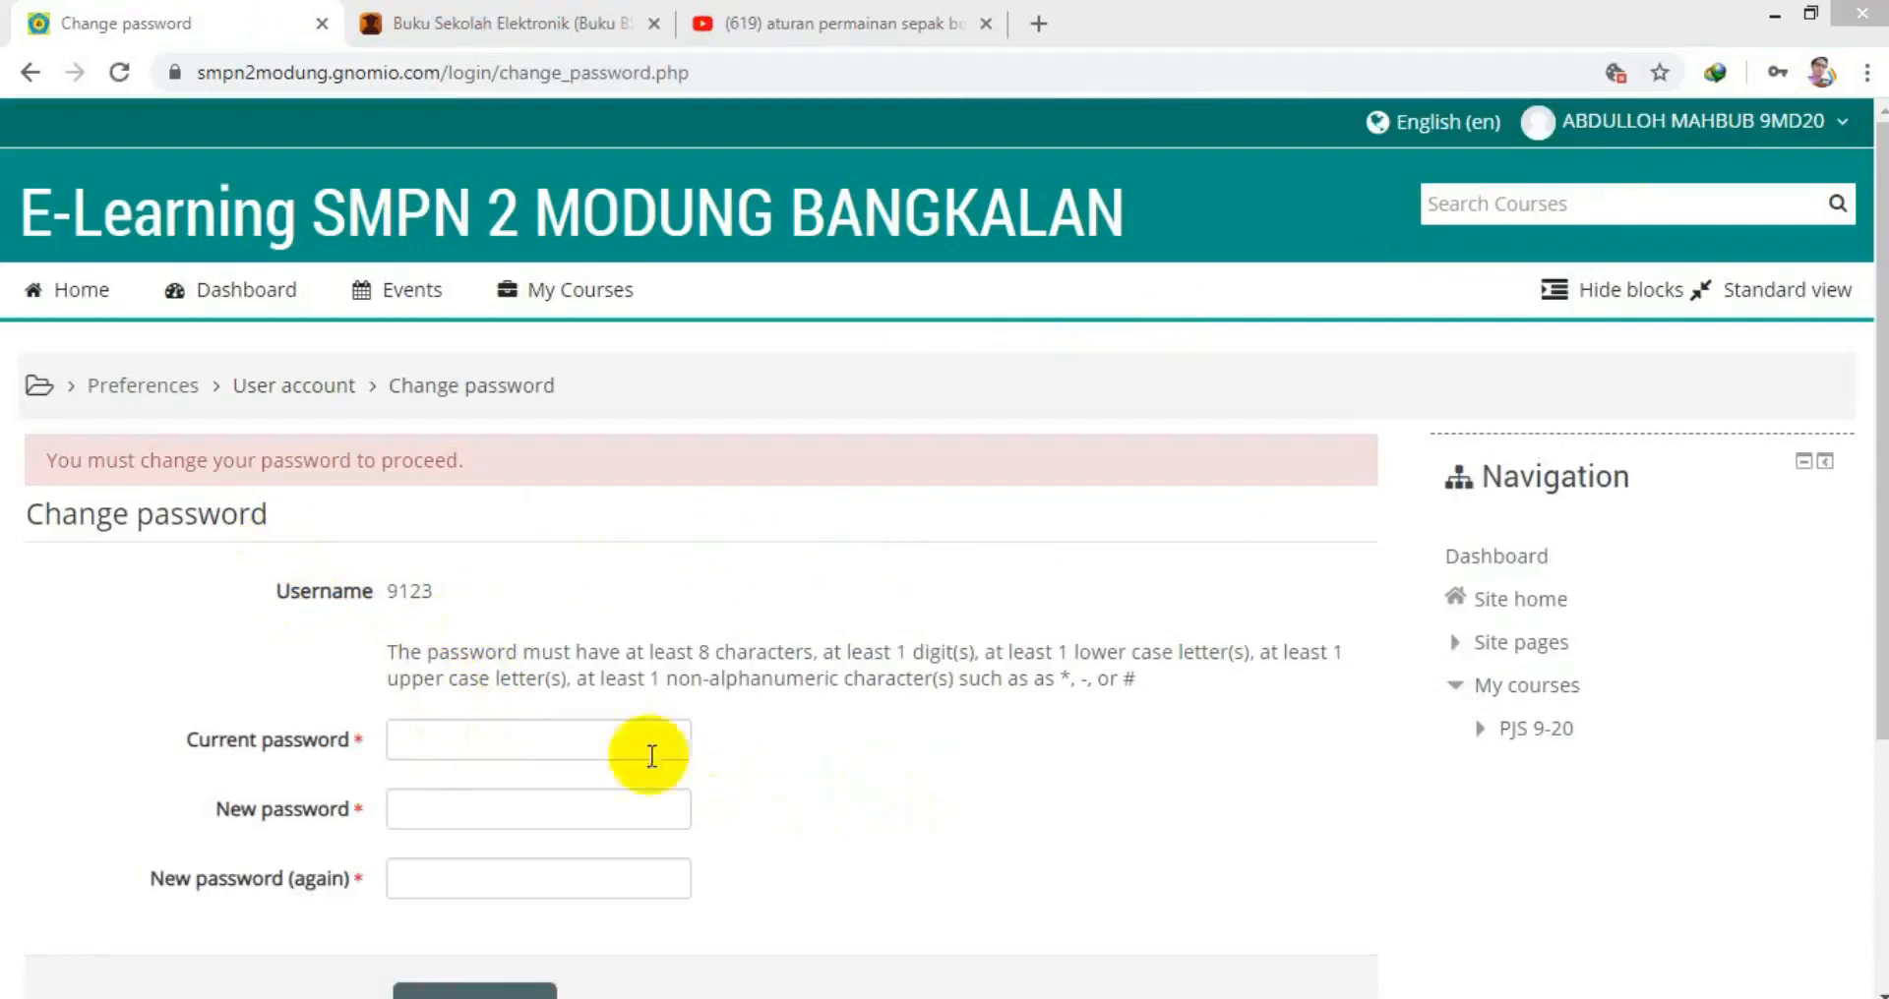
# Enter the current password and a new password twice, save, and decline the browser's password saving.
pyautogui.click(540, 743)
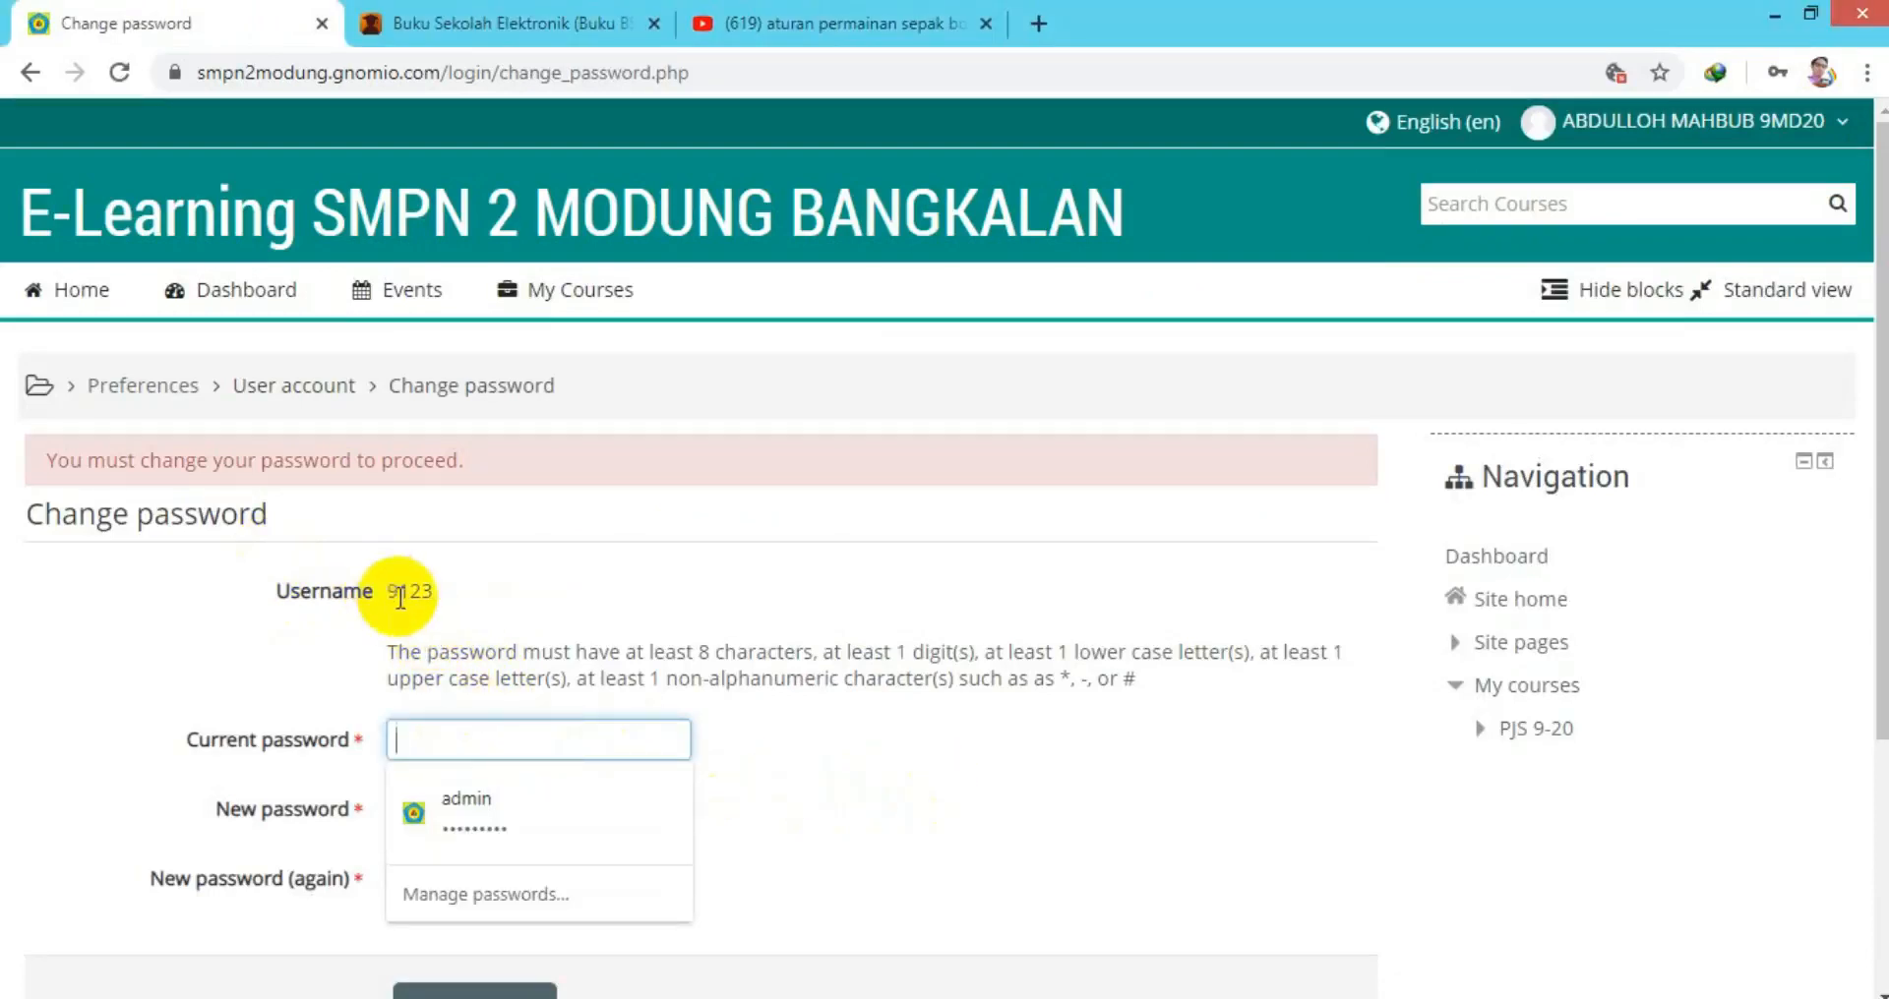
pyautogui.write('9')
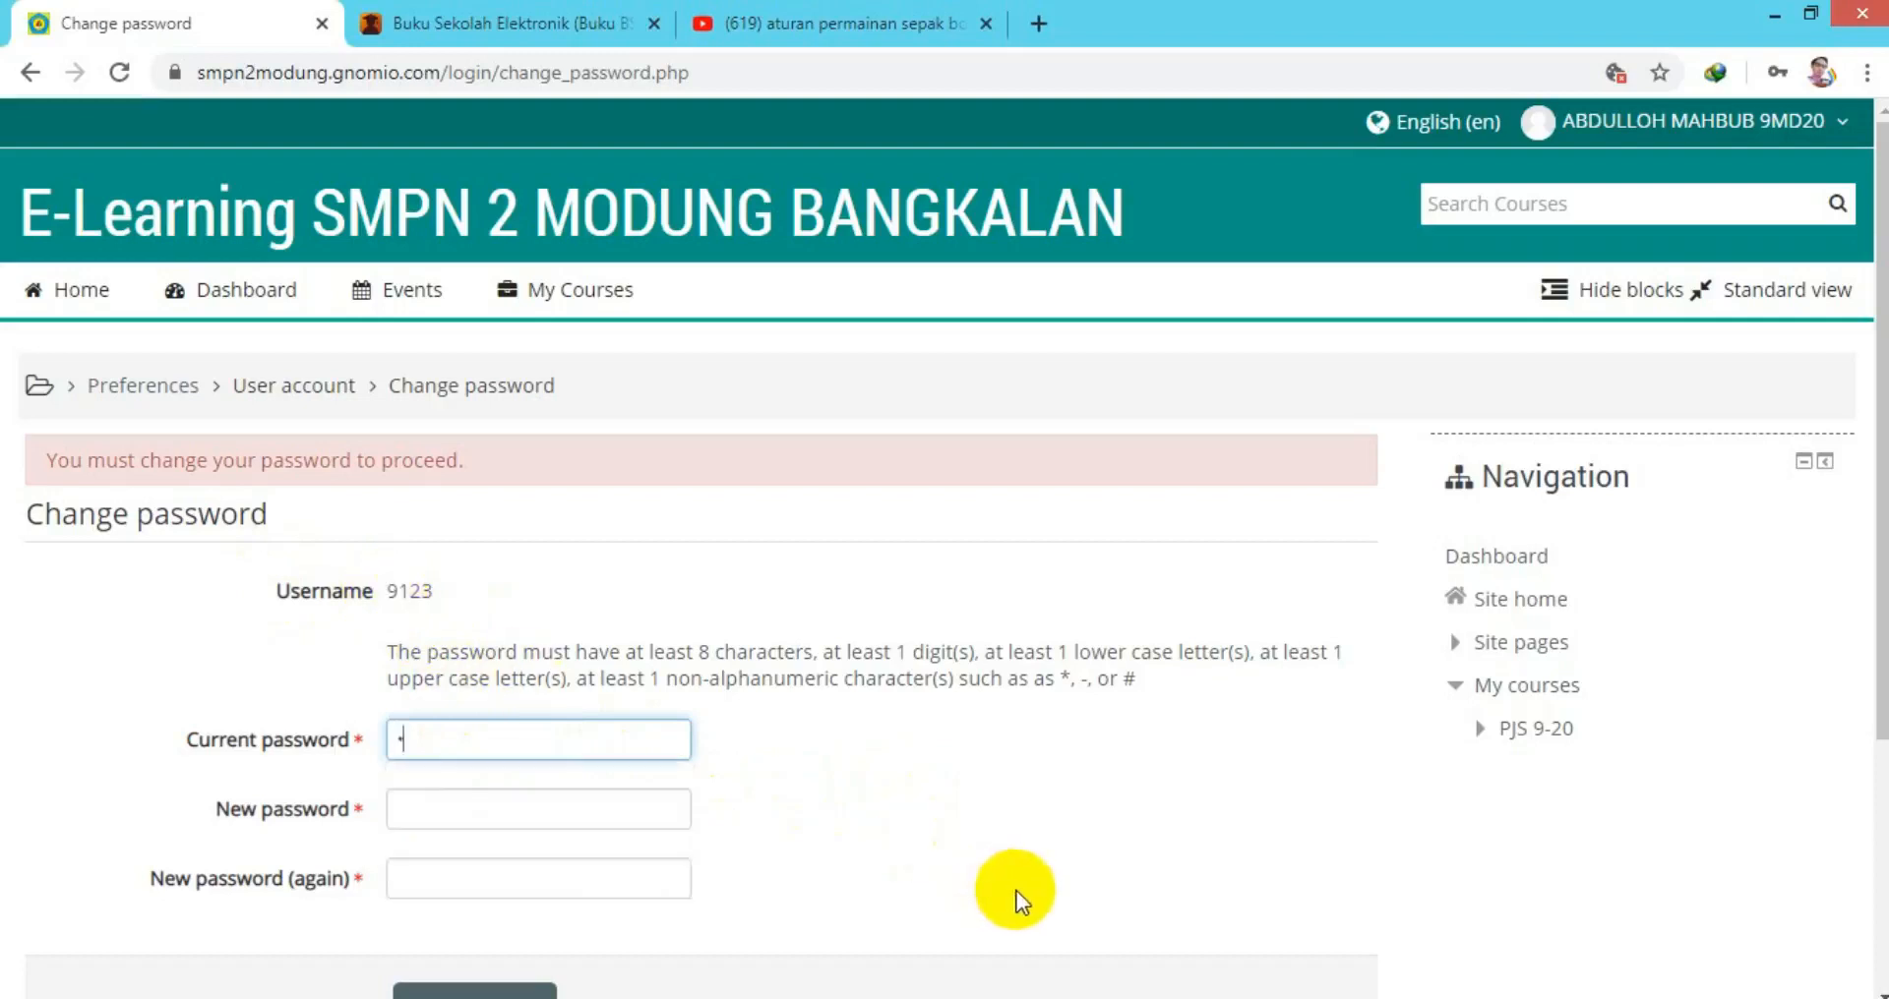
pyautogui.click(517, 807)
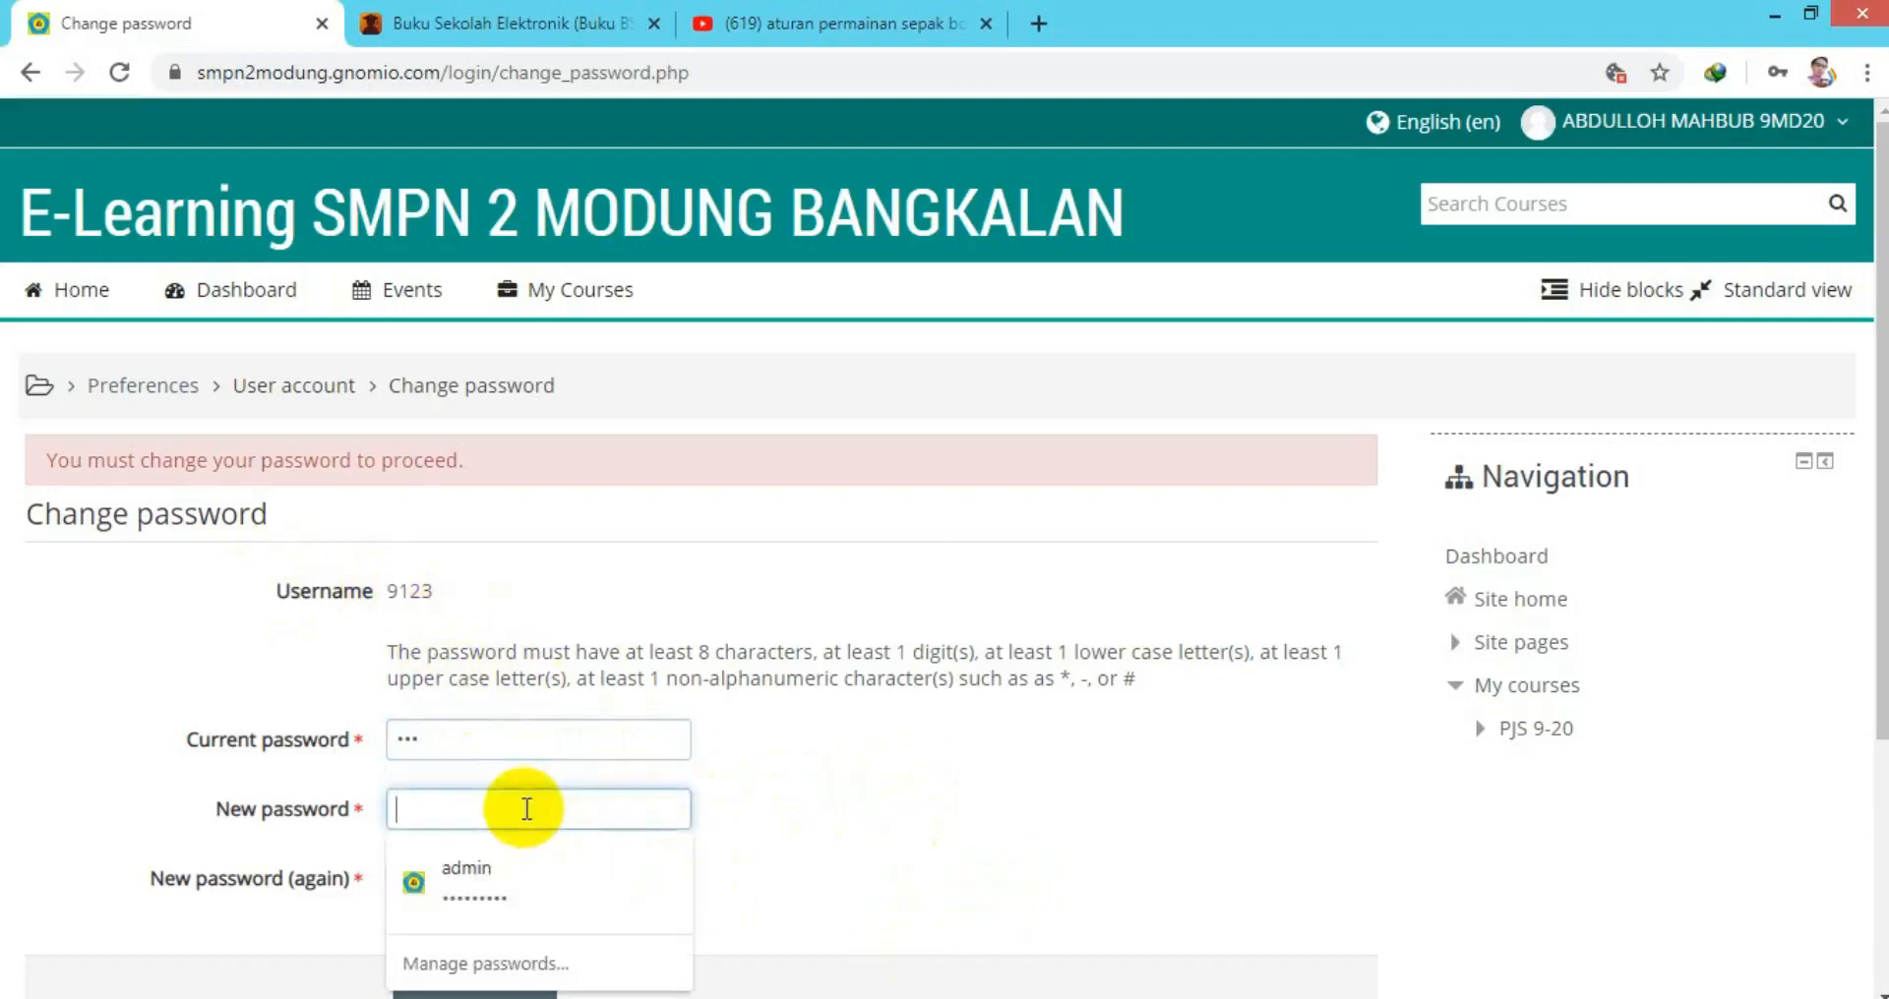
pyautogui.write('••••••')
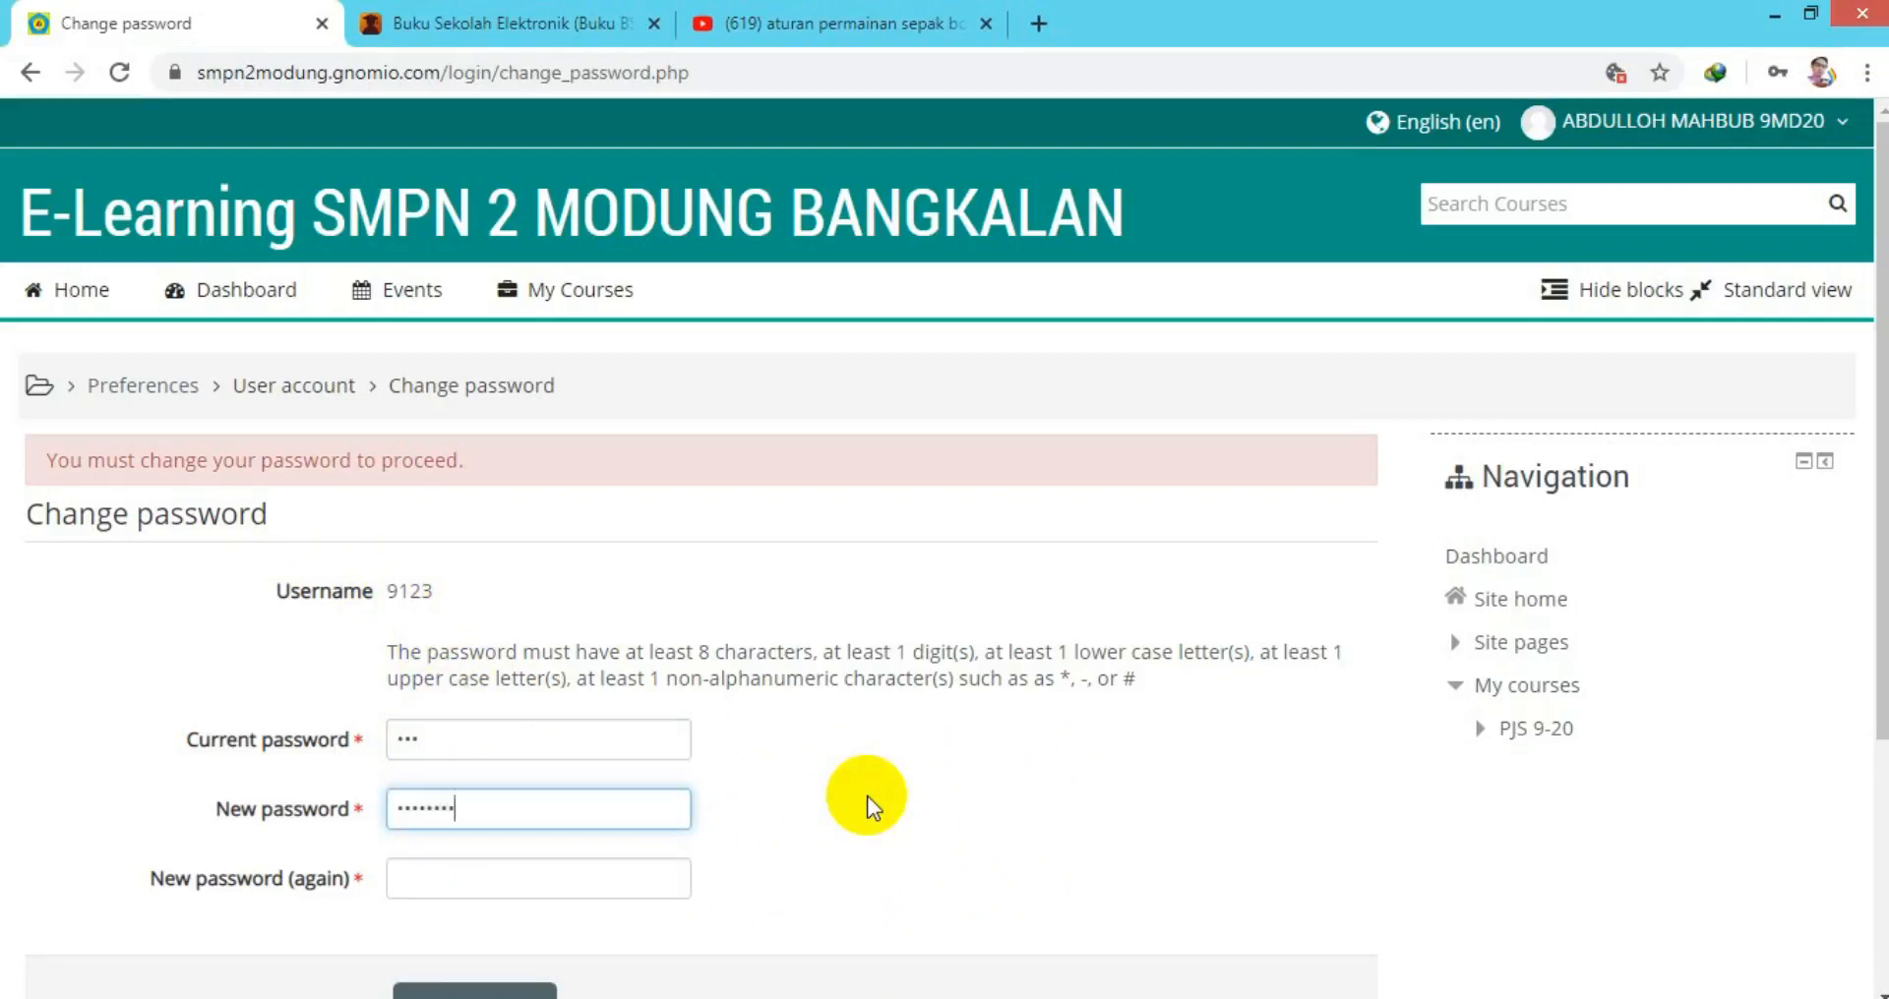
pyautogui.click(509, 884)
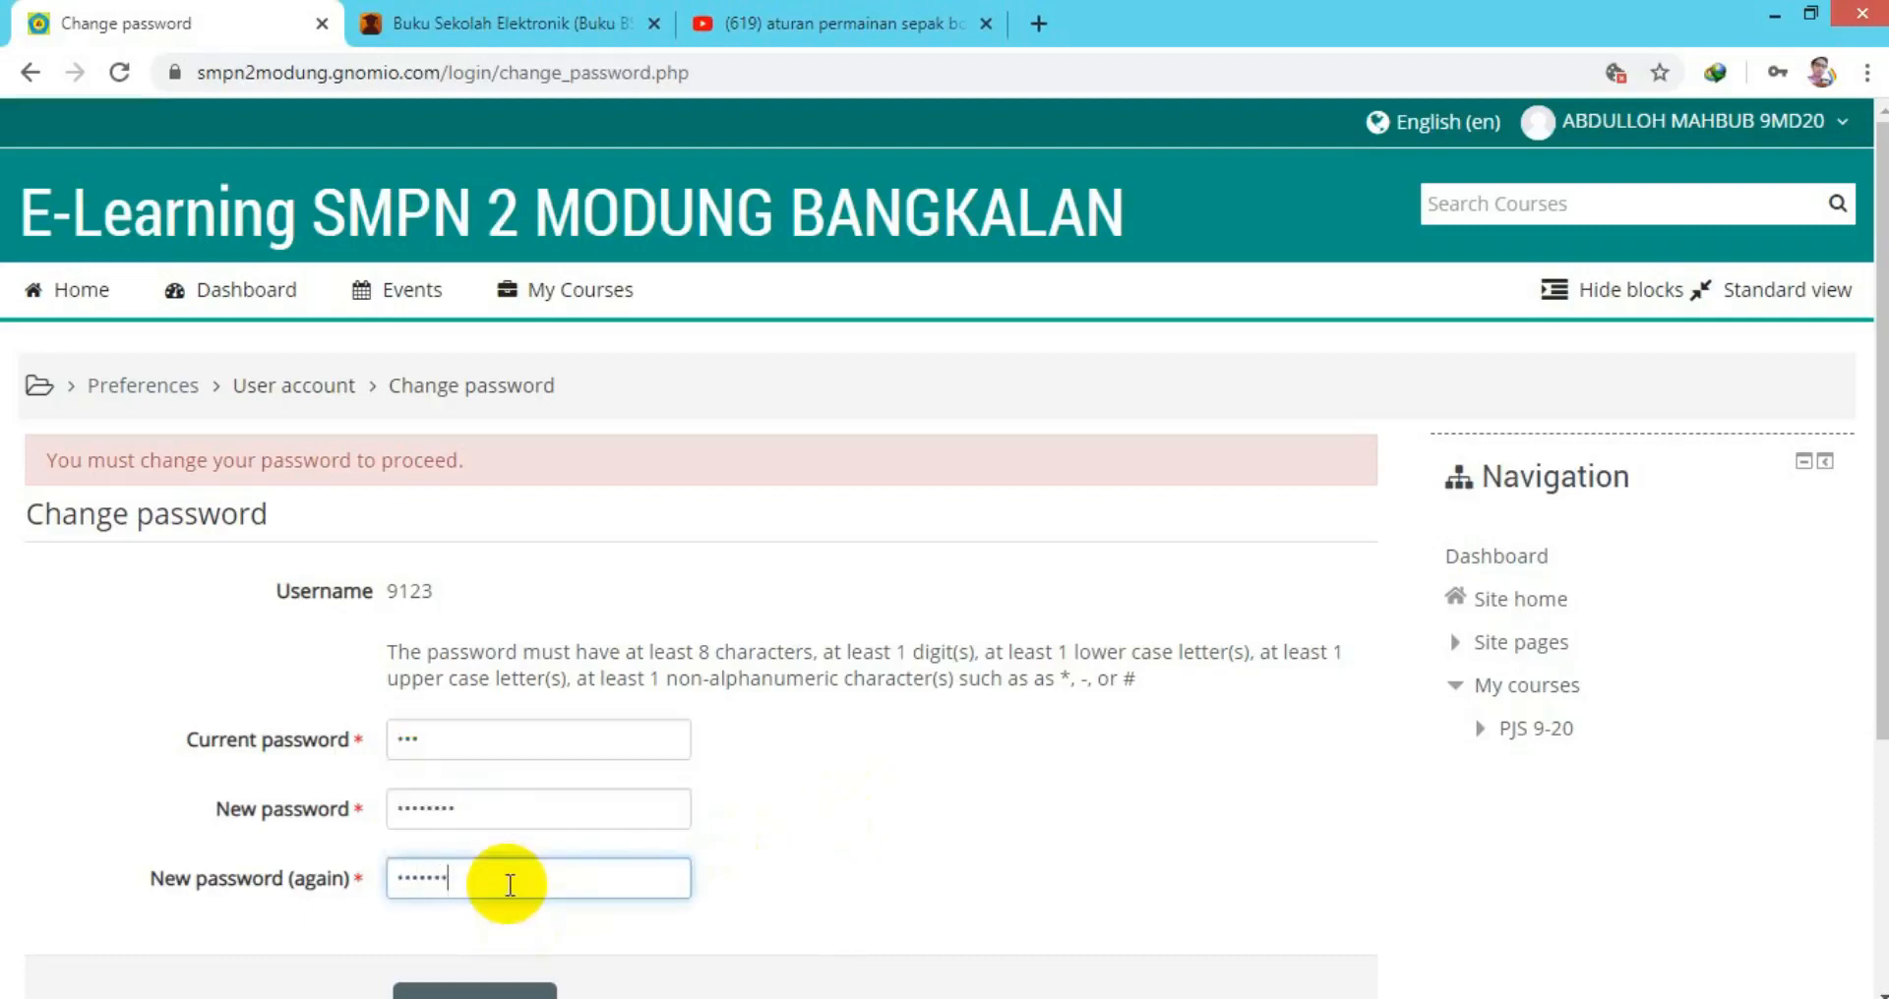
pyautogui.scroll(-3, 584, 870)
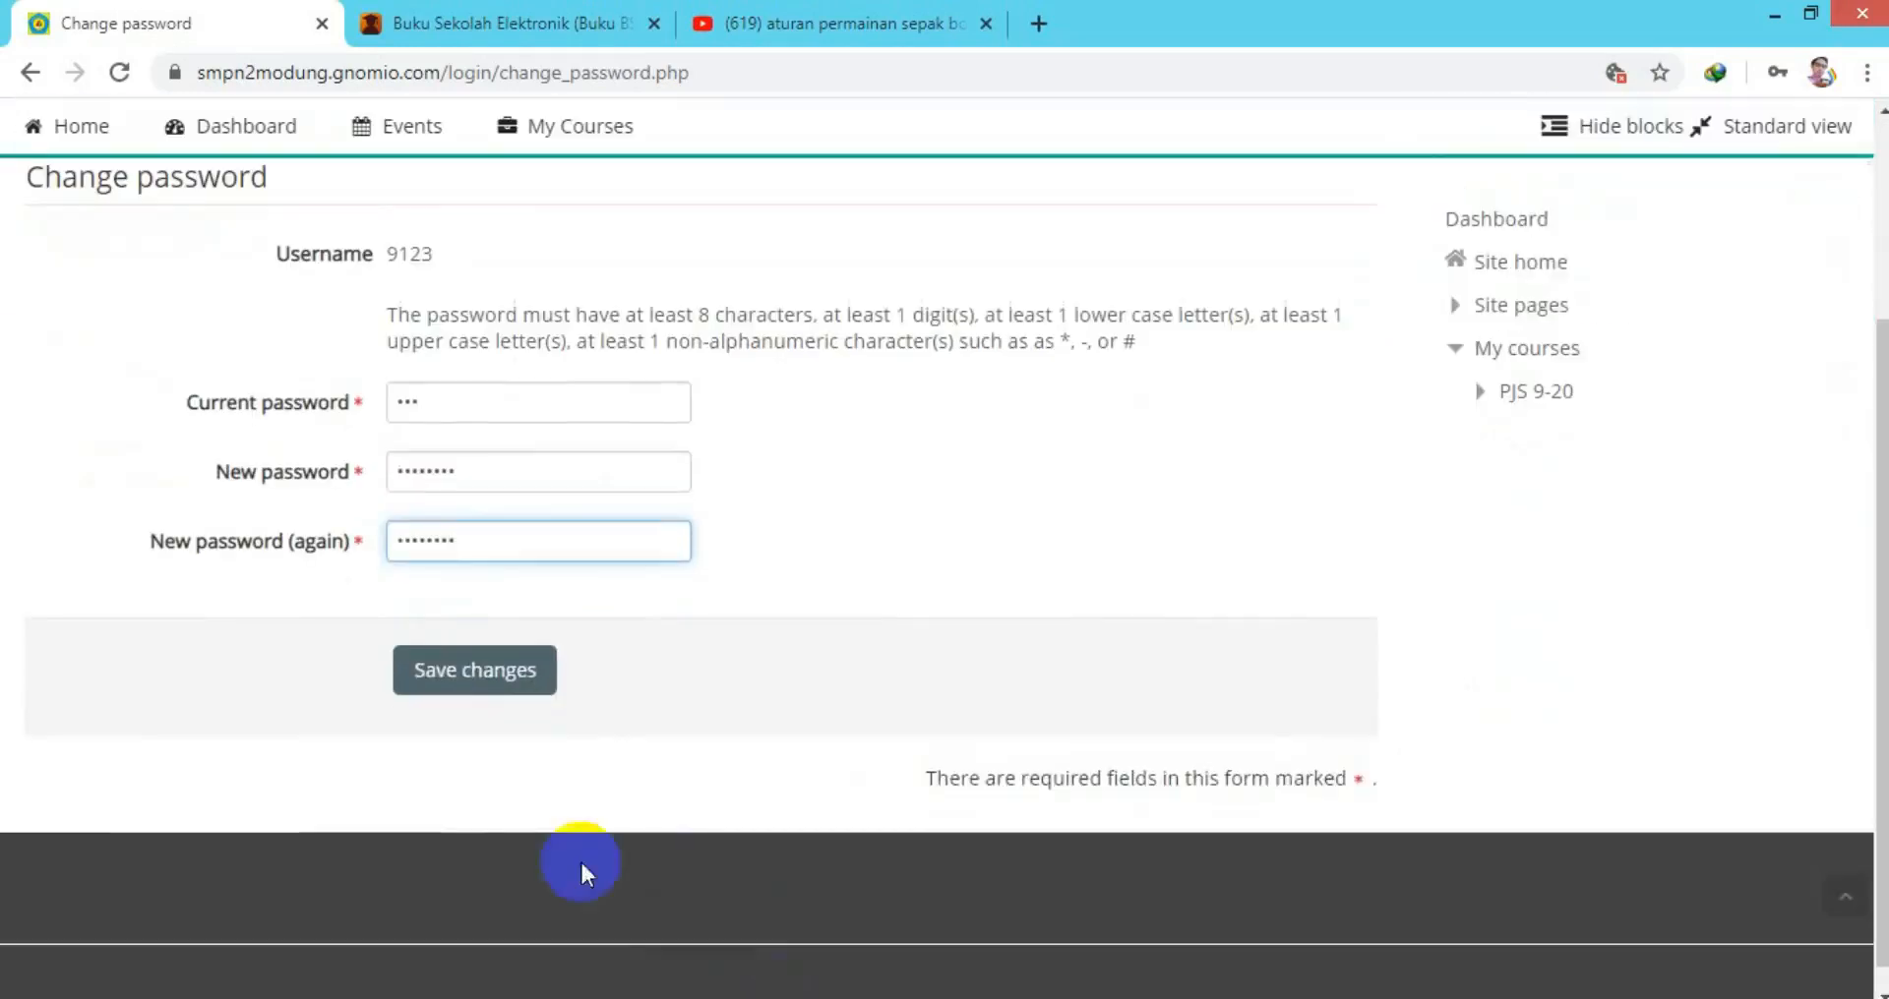
pyautogui.click(507, 678)
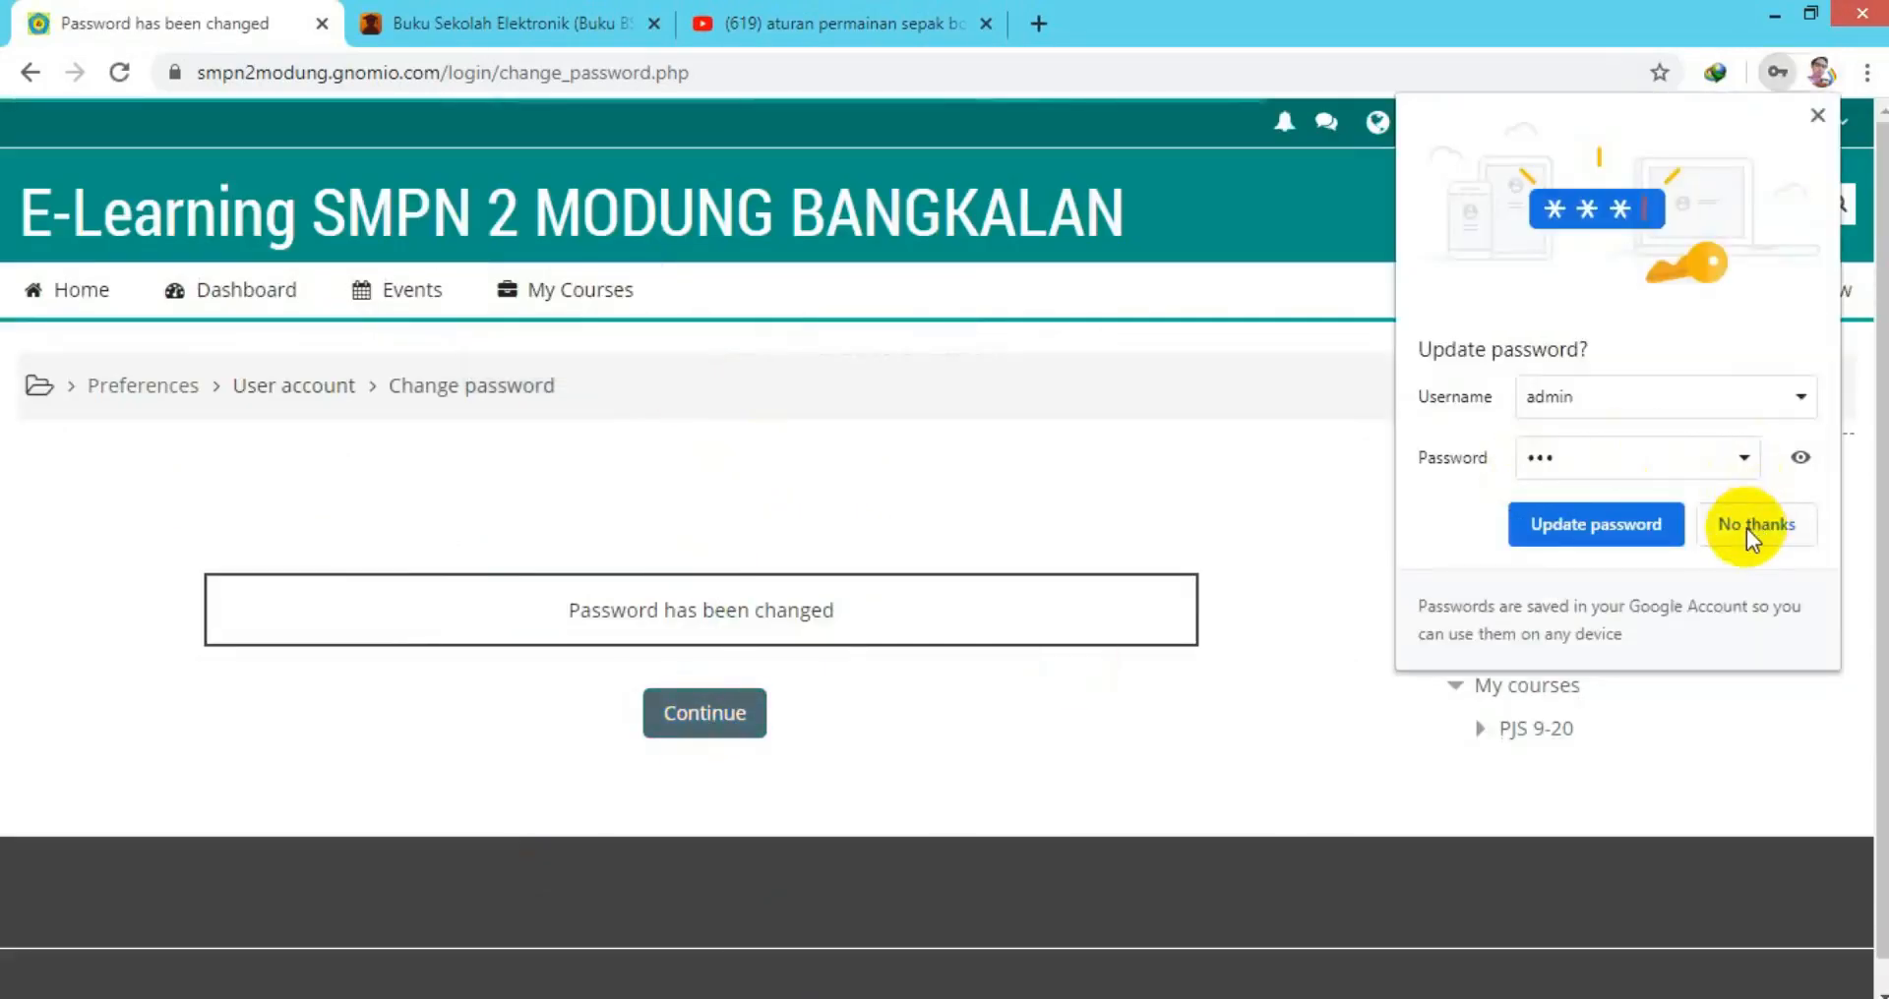
pyautogui.click(1749, 531)
# Continue past the password confirmation and check the student's account menu on the PENJASKES KLS9-20 course.
pyautogui.click(703, 712)
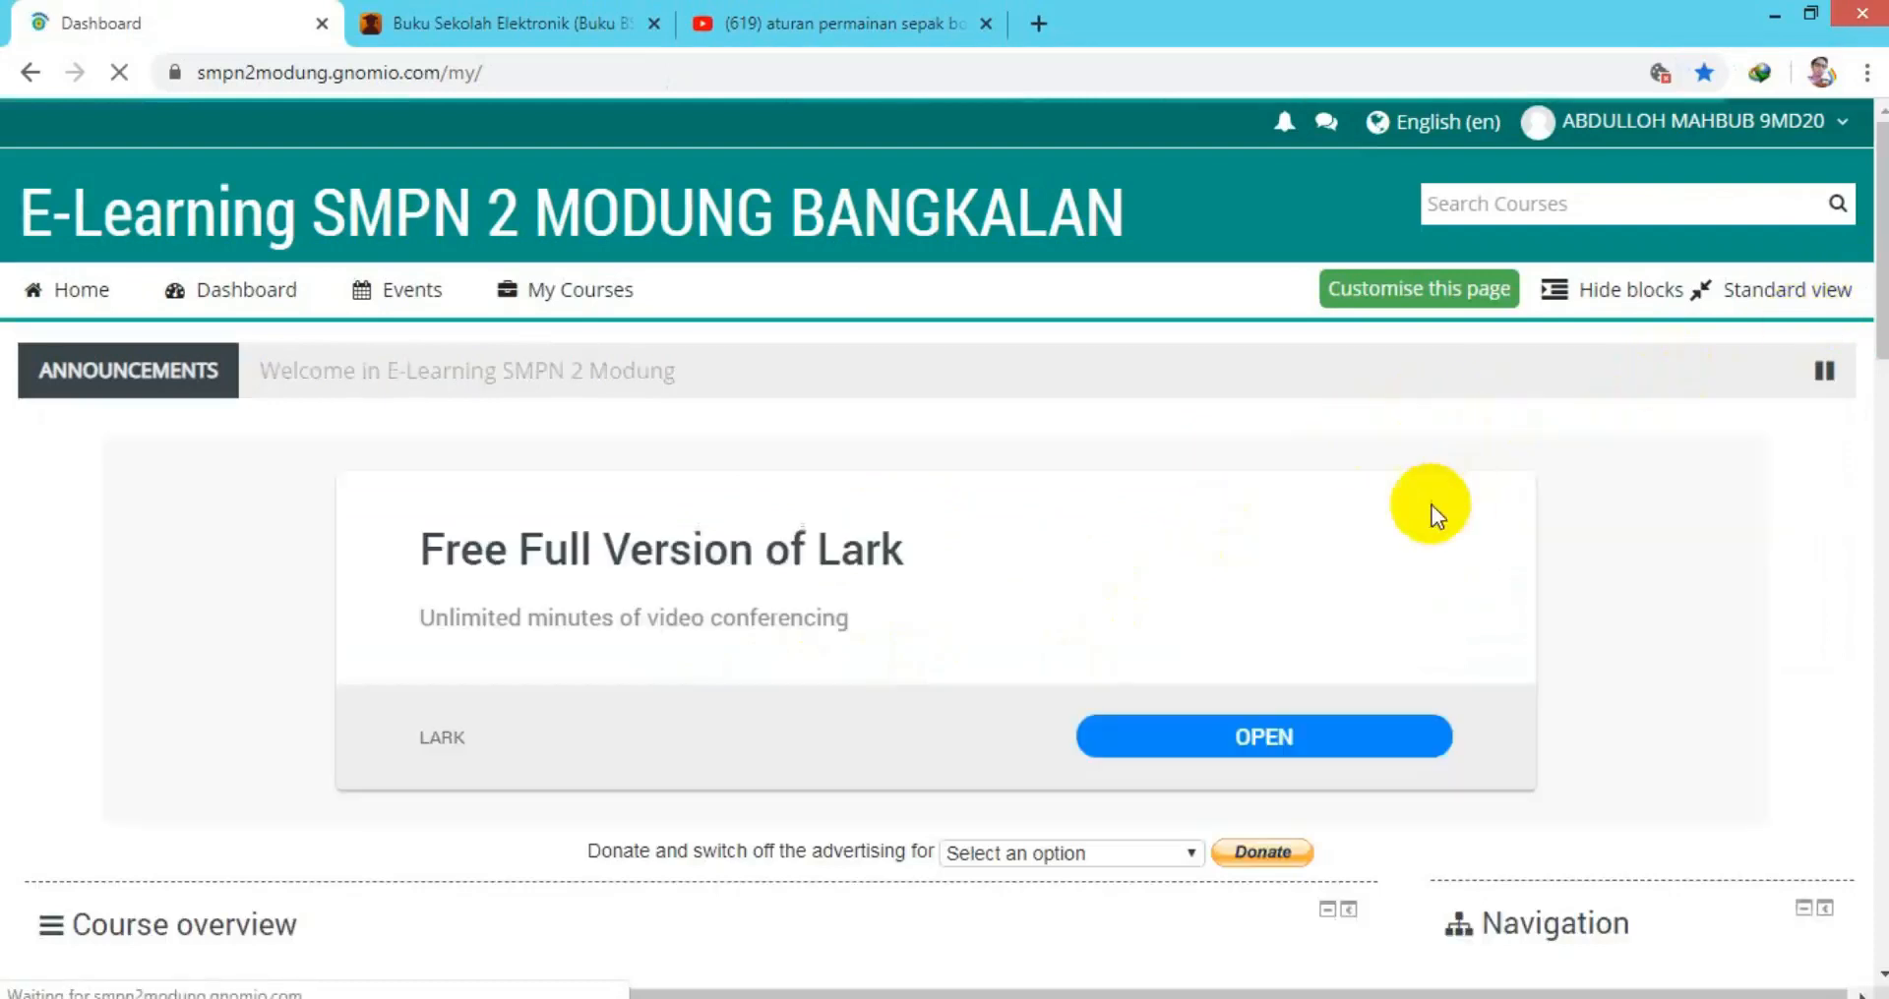
pyautogui.moveTo(1882, 299); pyautogui.dragTo(1842, 434)
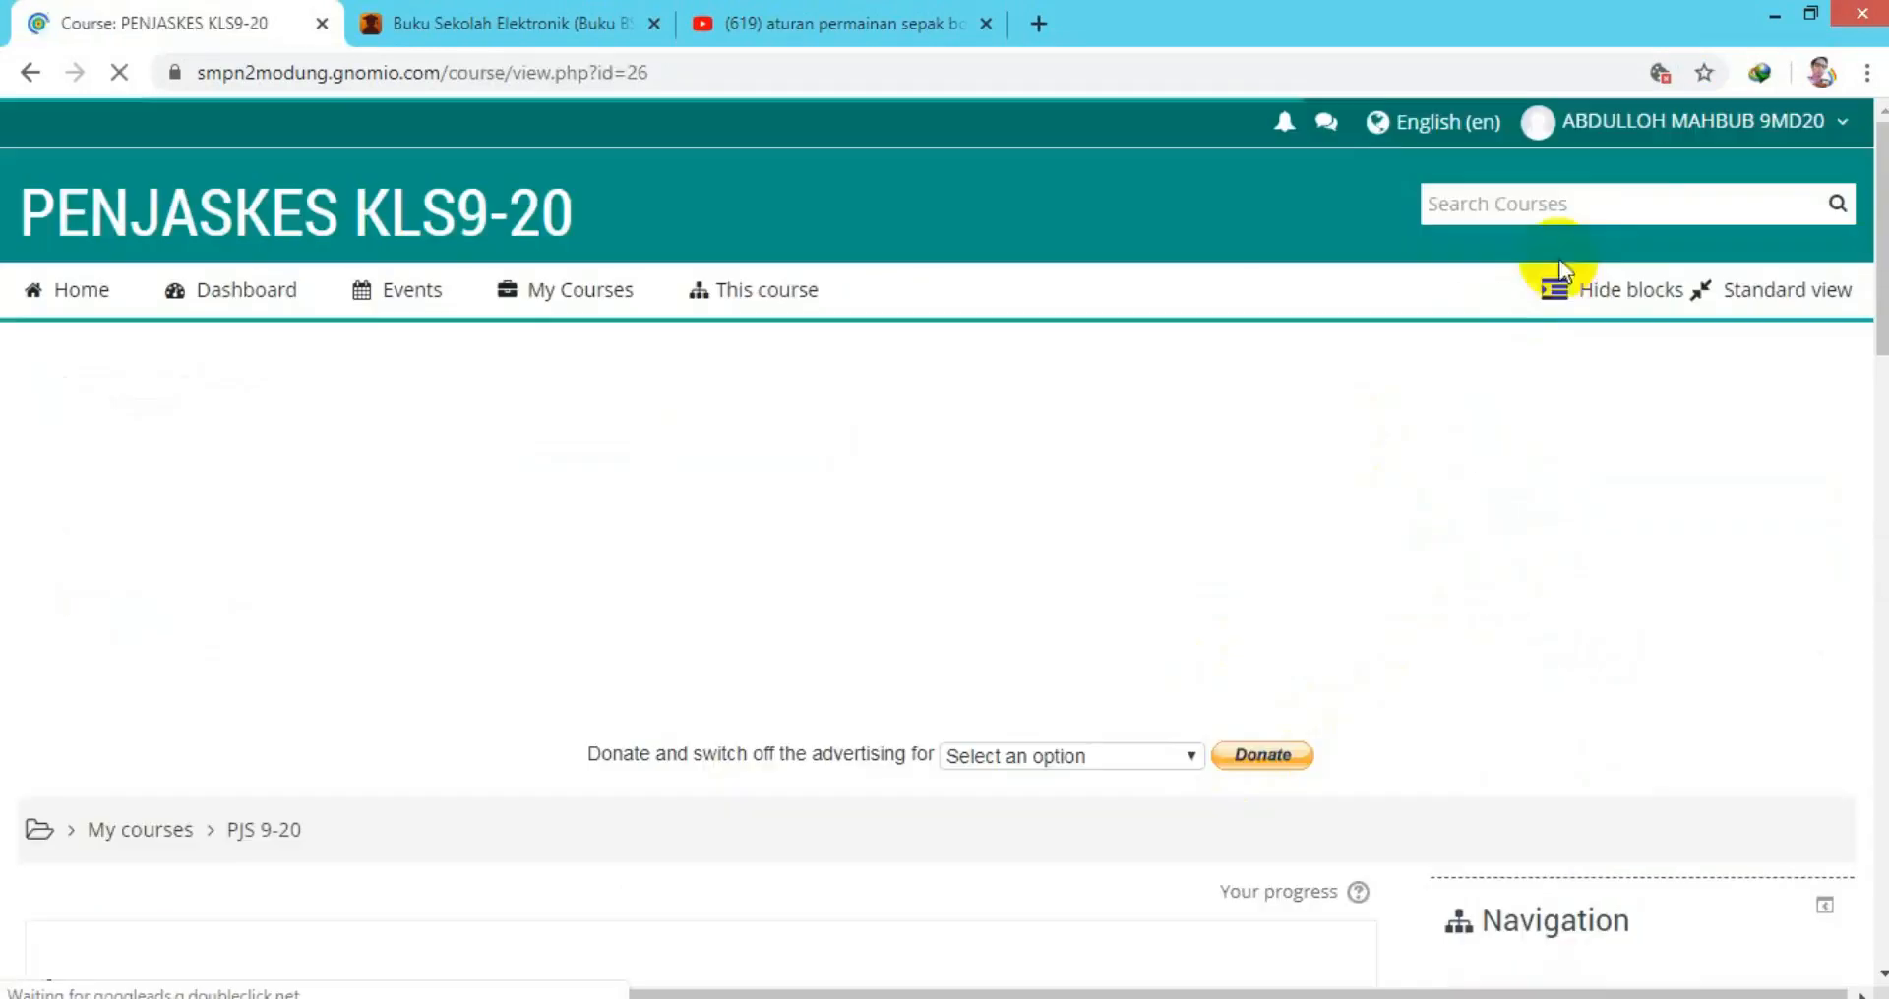
pyautogui.click(1577, 126)
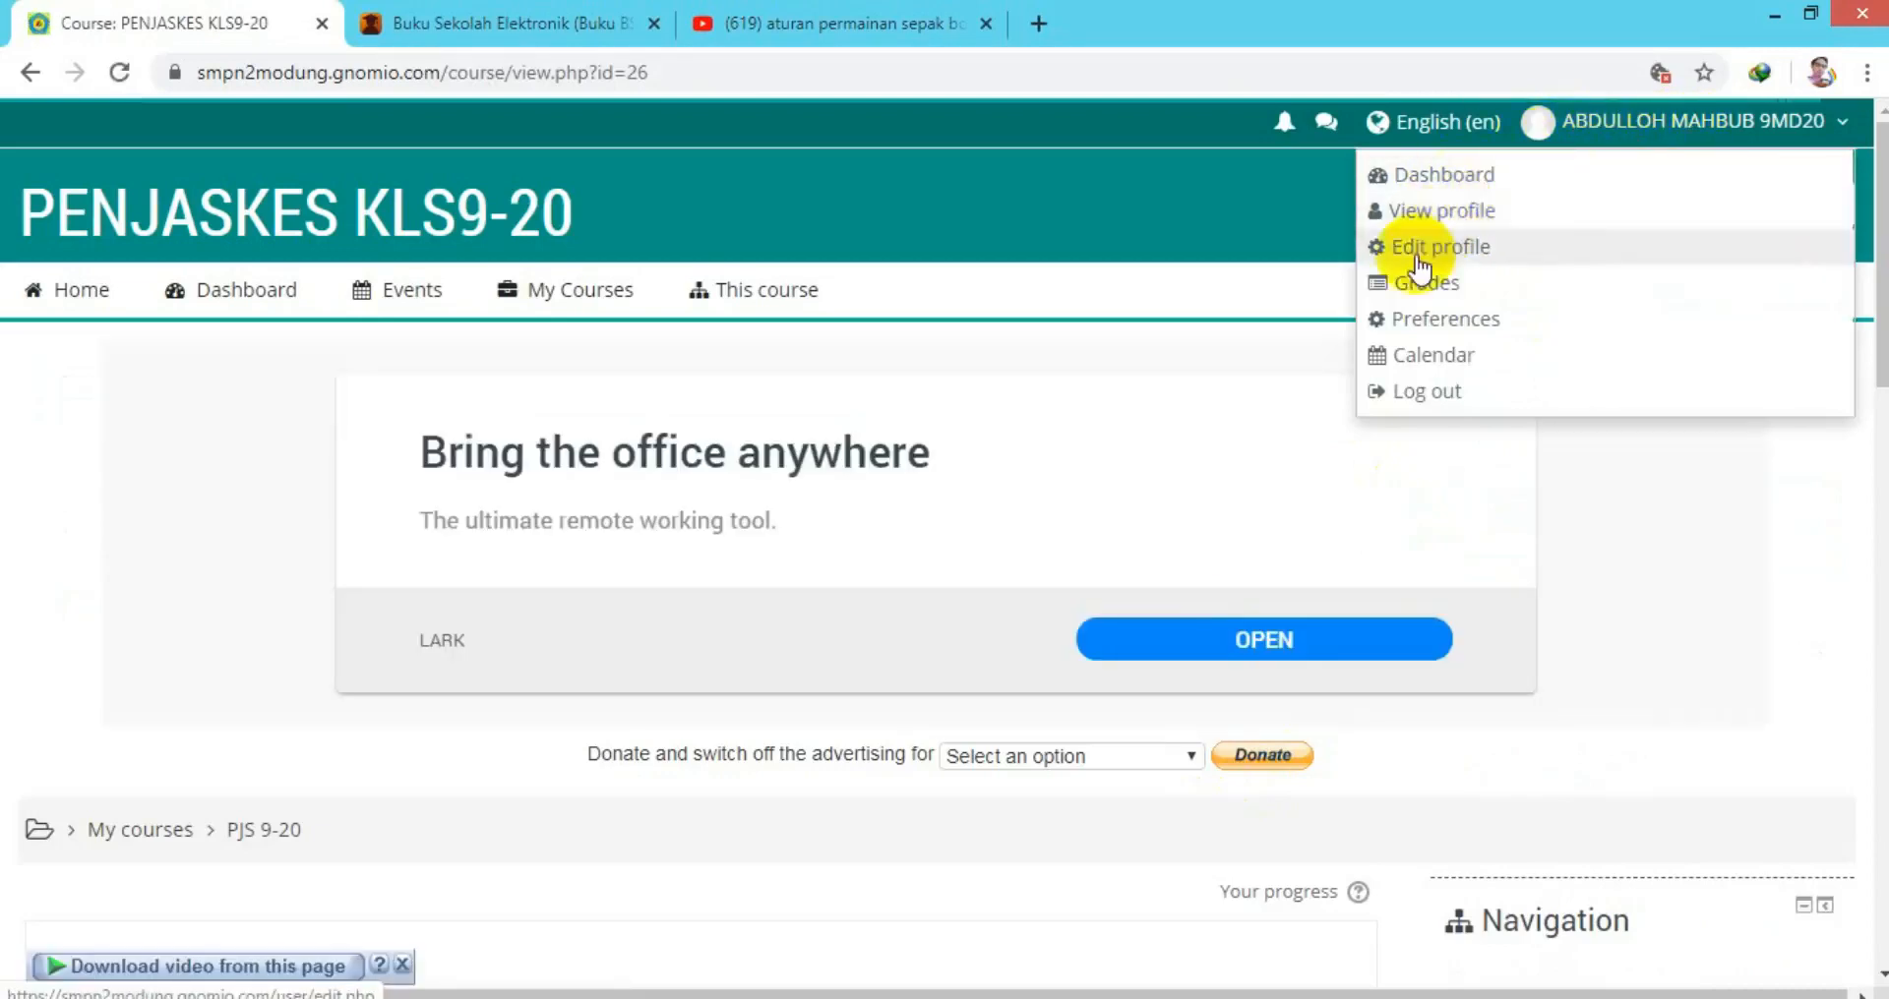
pyautogui.click(1633, 553)
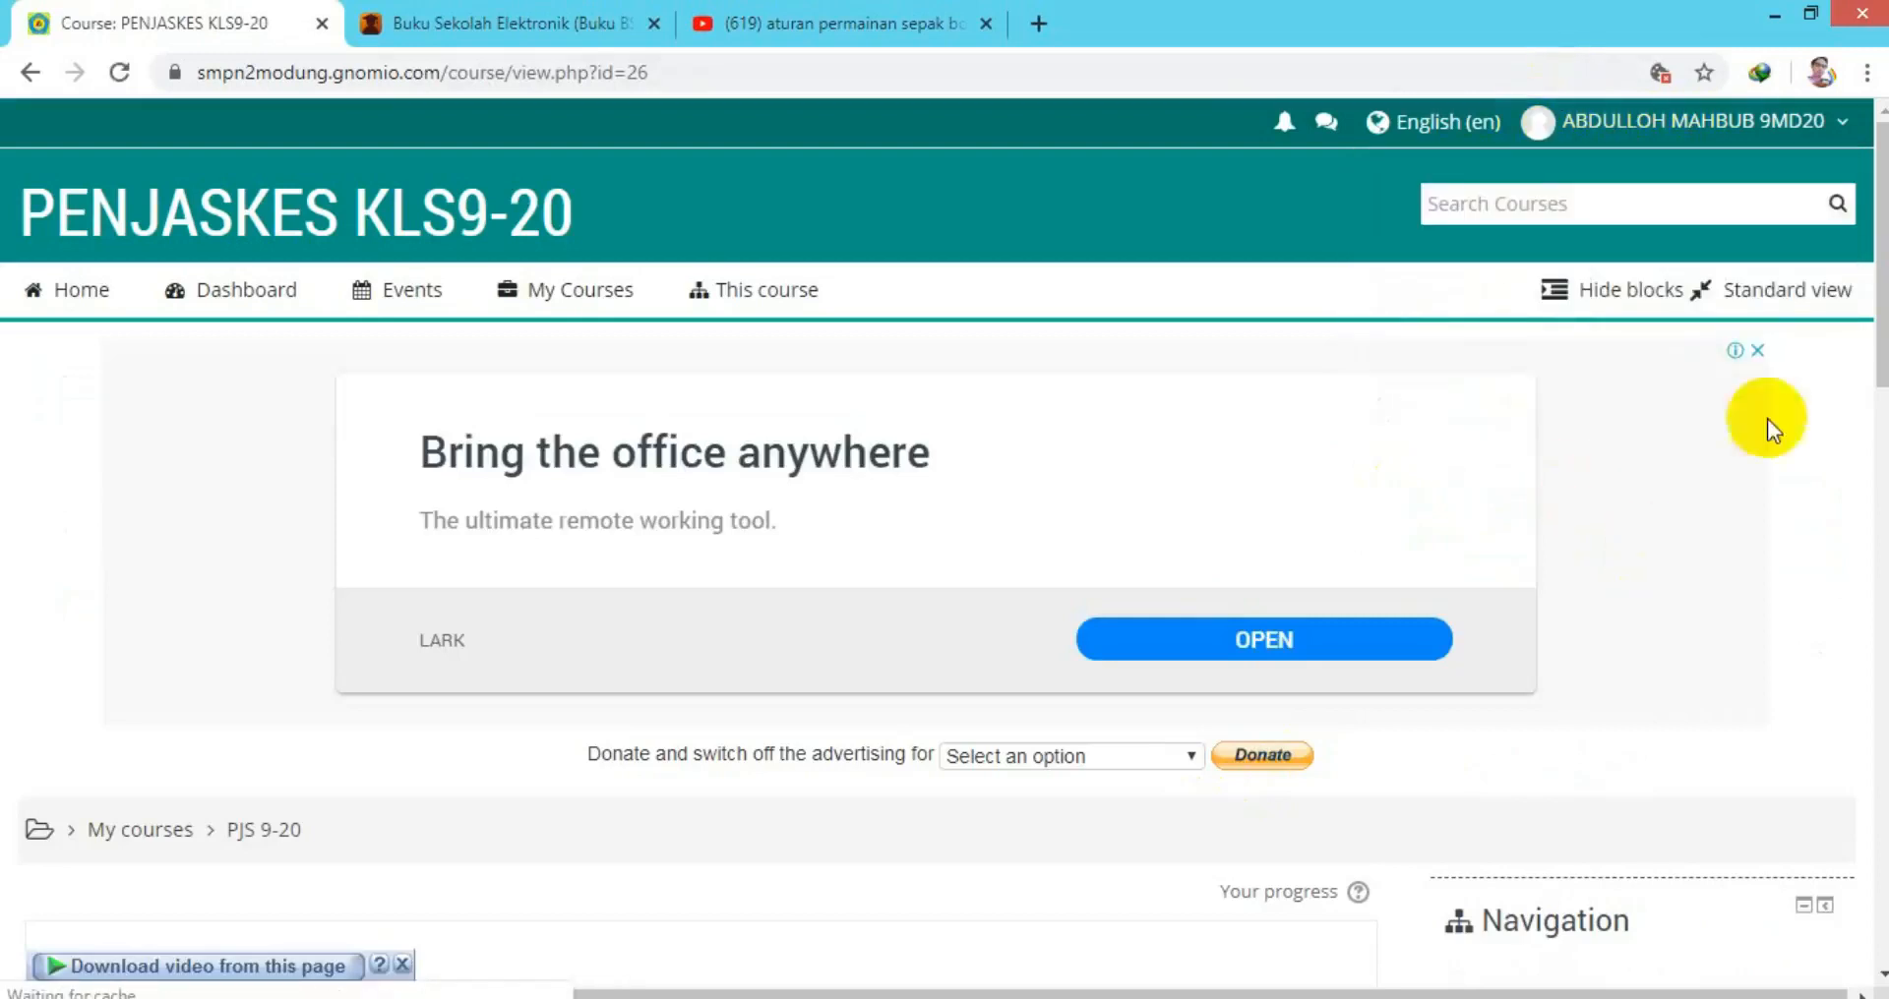
pyautogui.moveTo(1875, 287); pyautogui.dragTo(1874, 491)
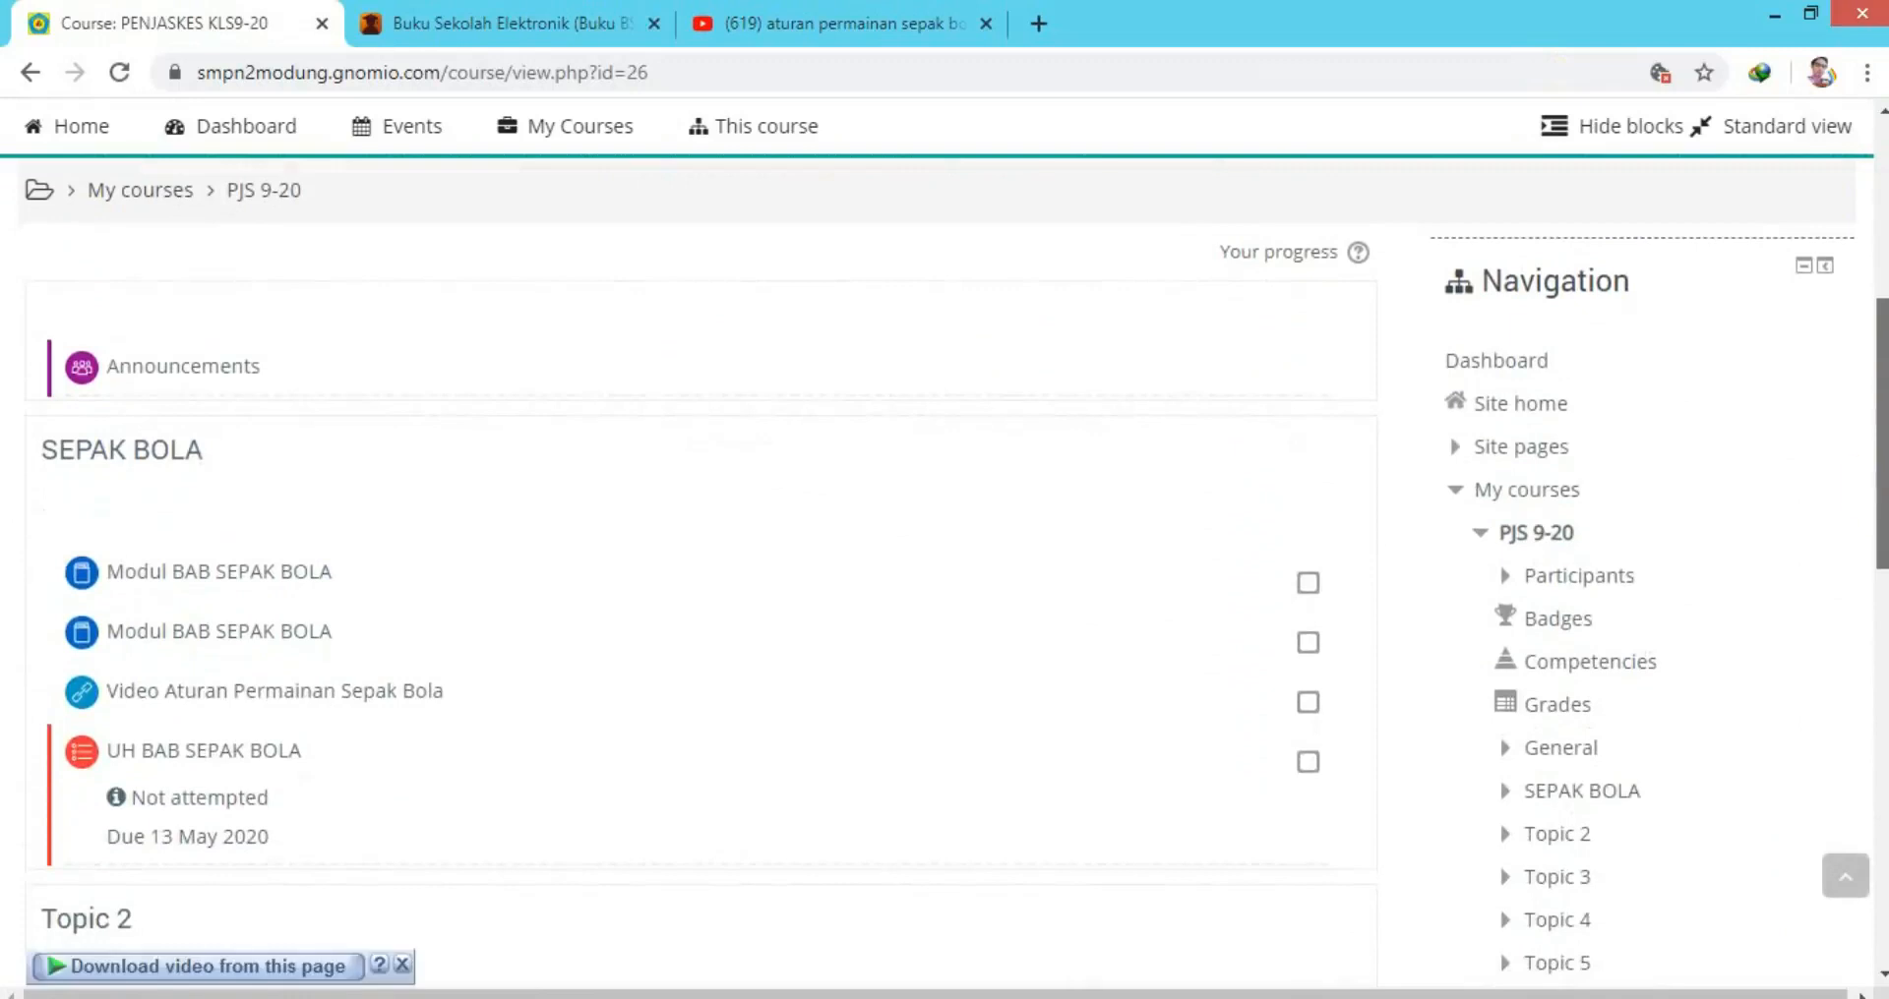
# View the Modul BAB SEPAK BOLA book, then return to the SEPAK BOLA course section.
pyautogui.click(324, 571)
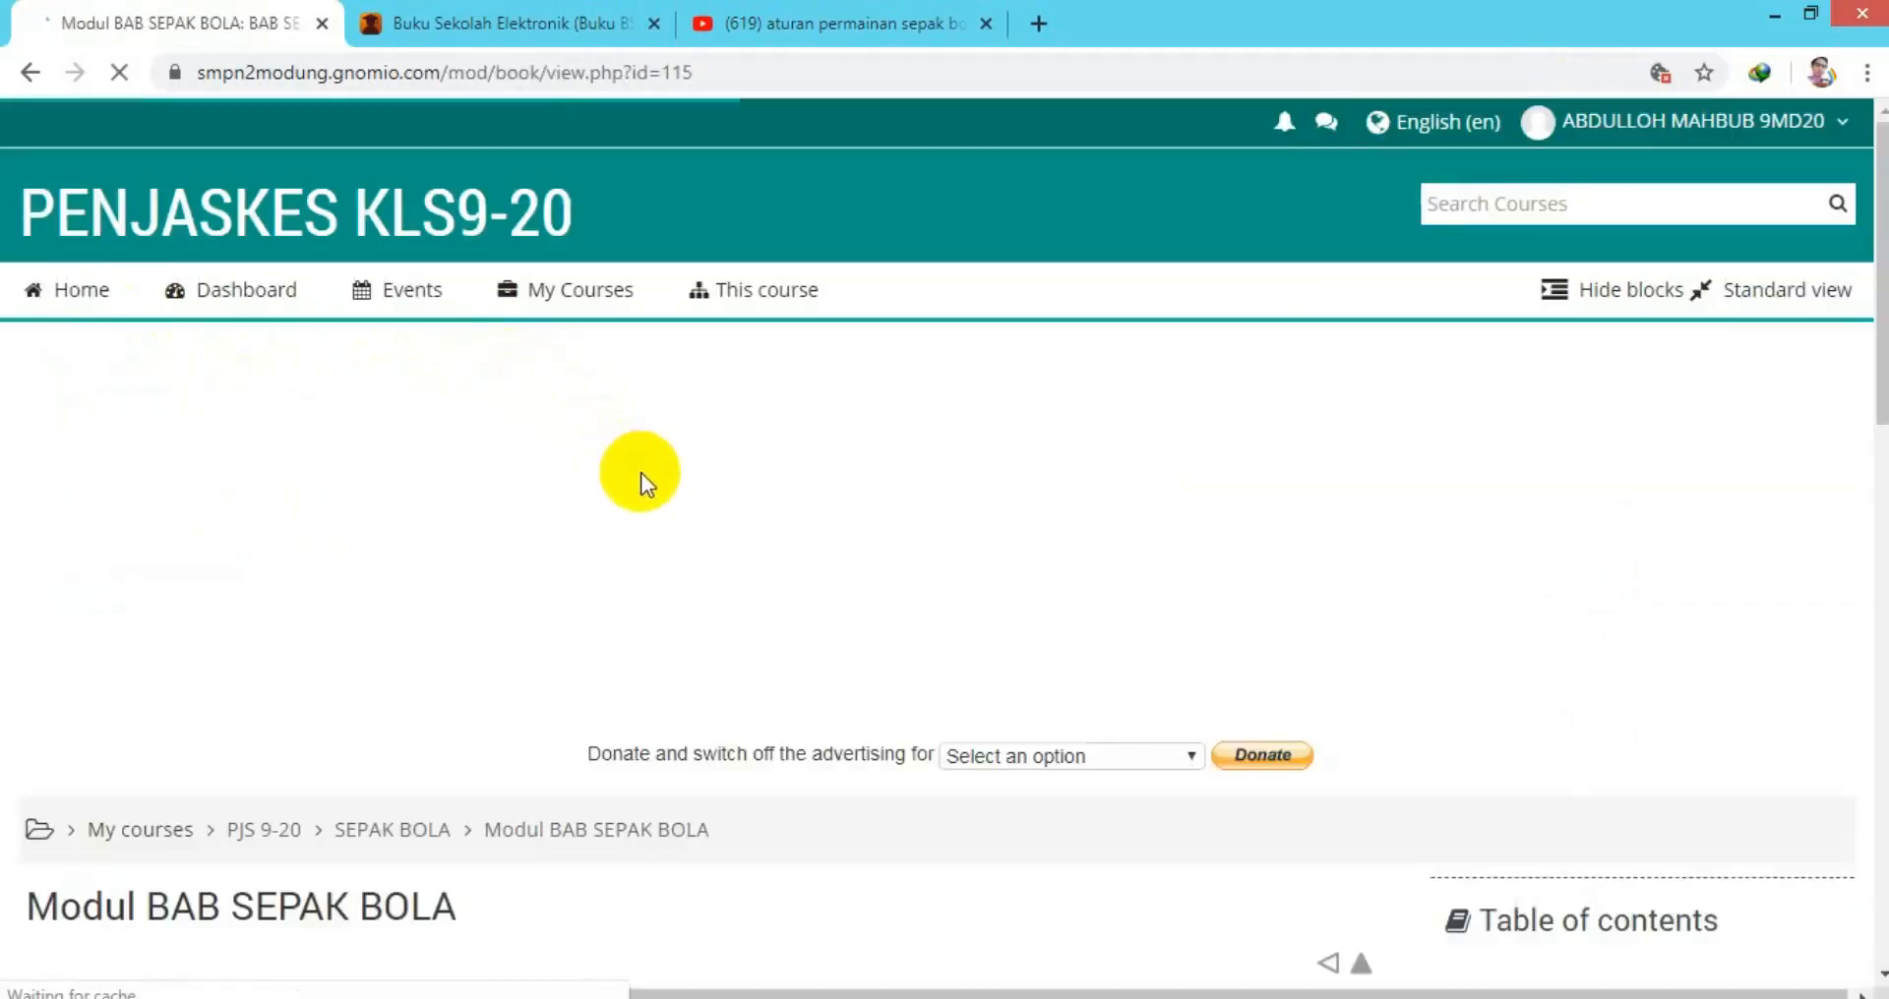
pyautogui.scroll(-4, 727, 708)
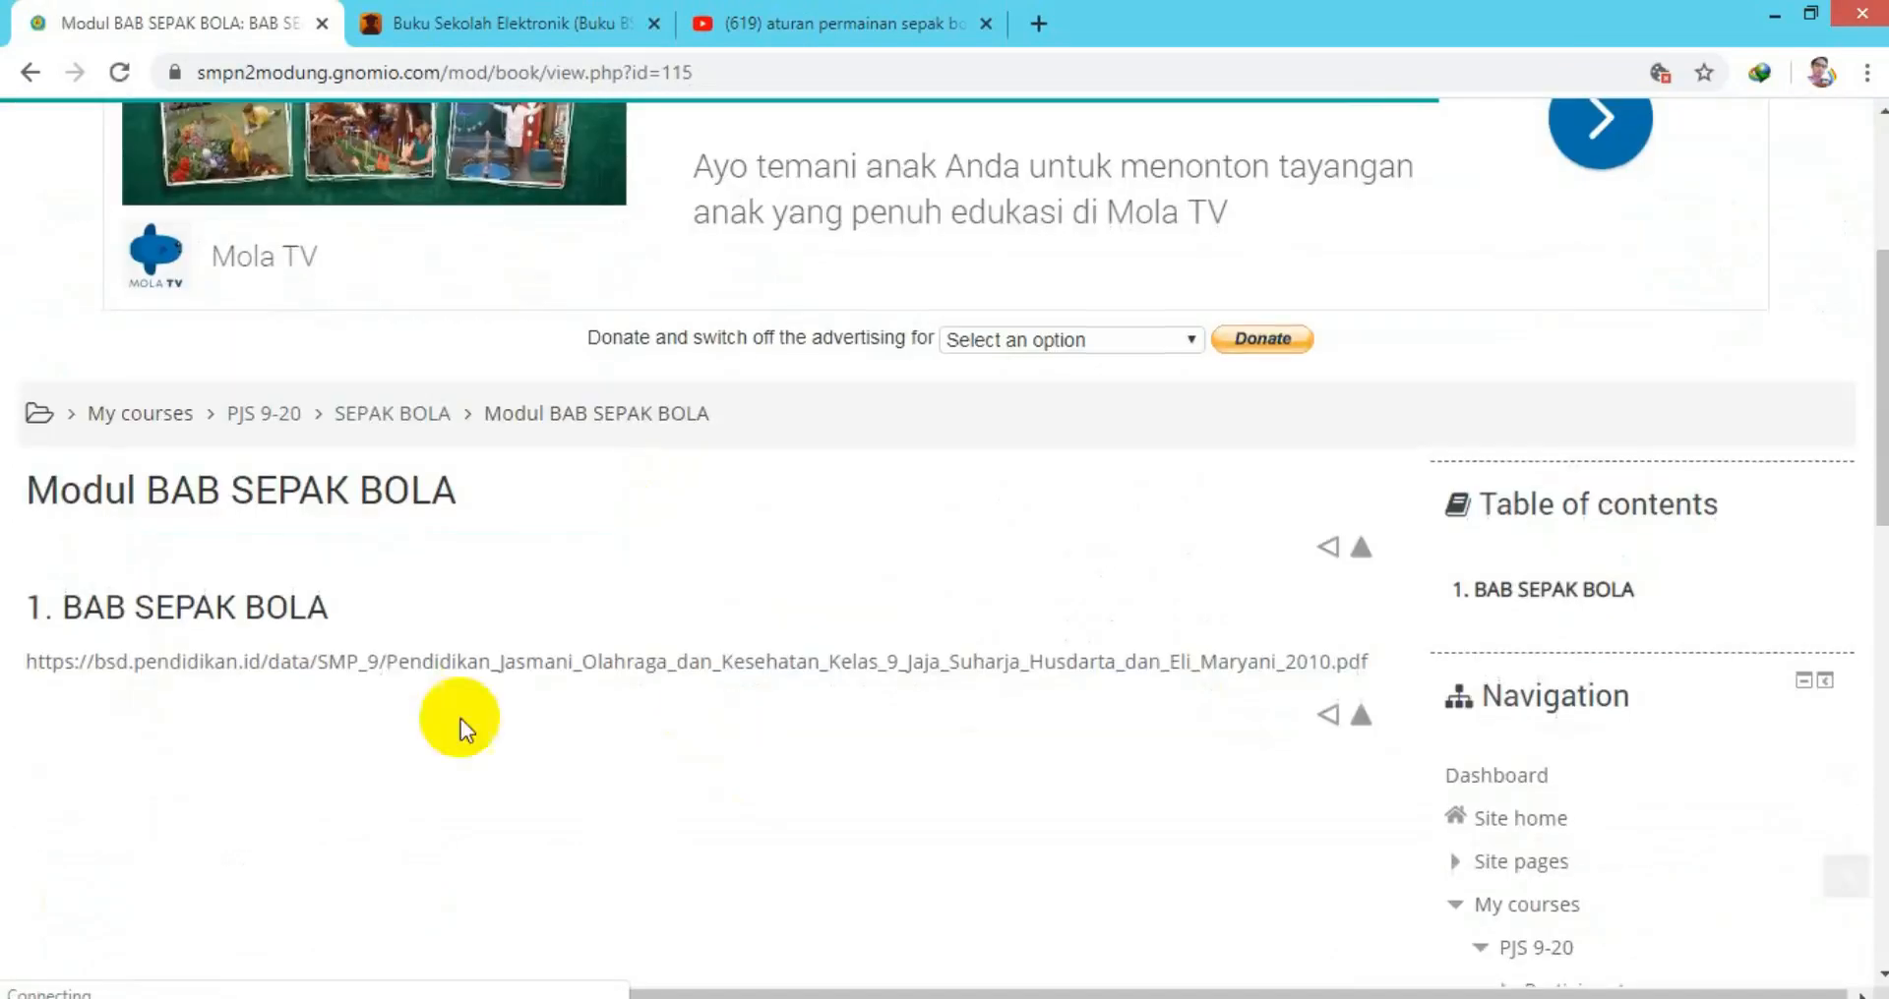
pyautogui.scroll(-1, 295, 688)
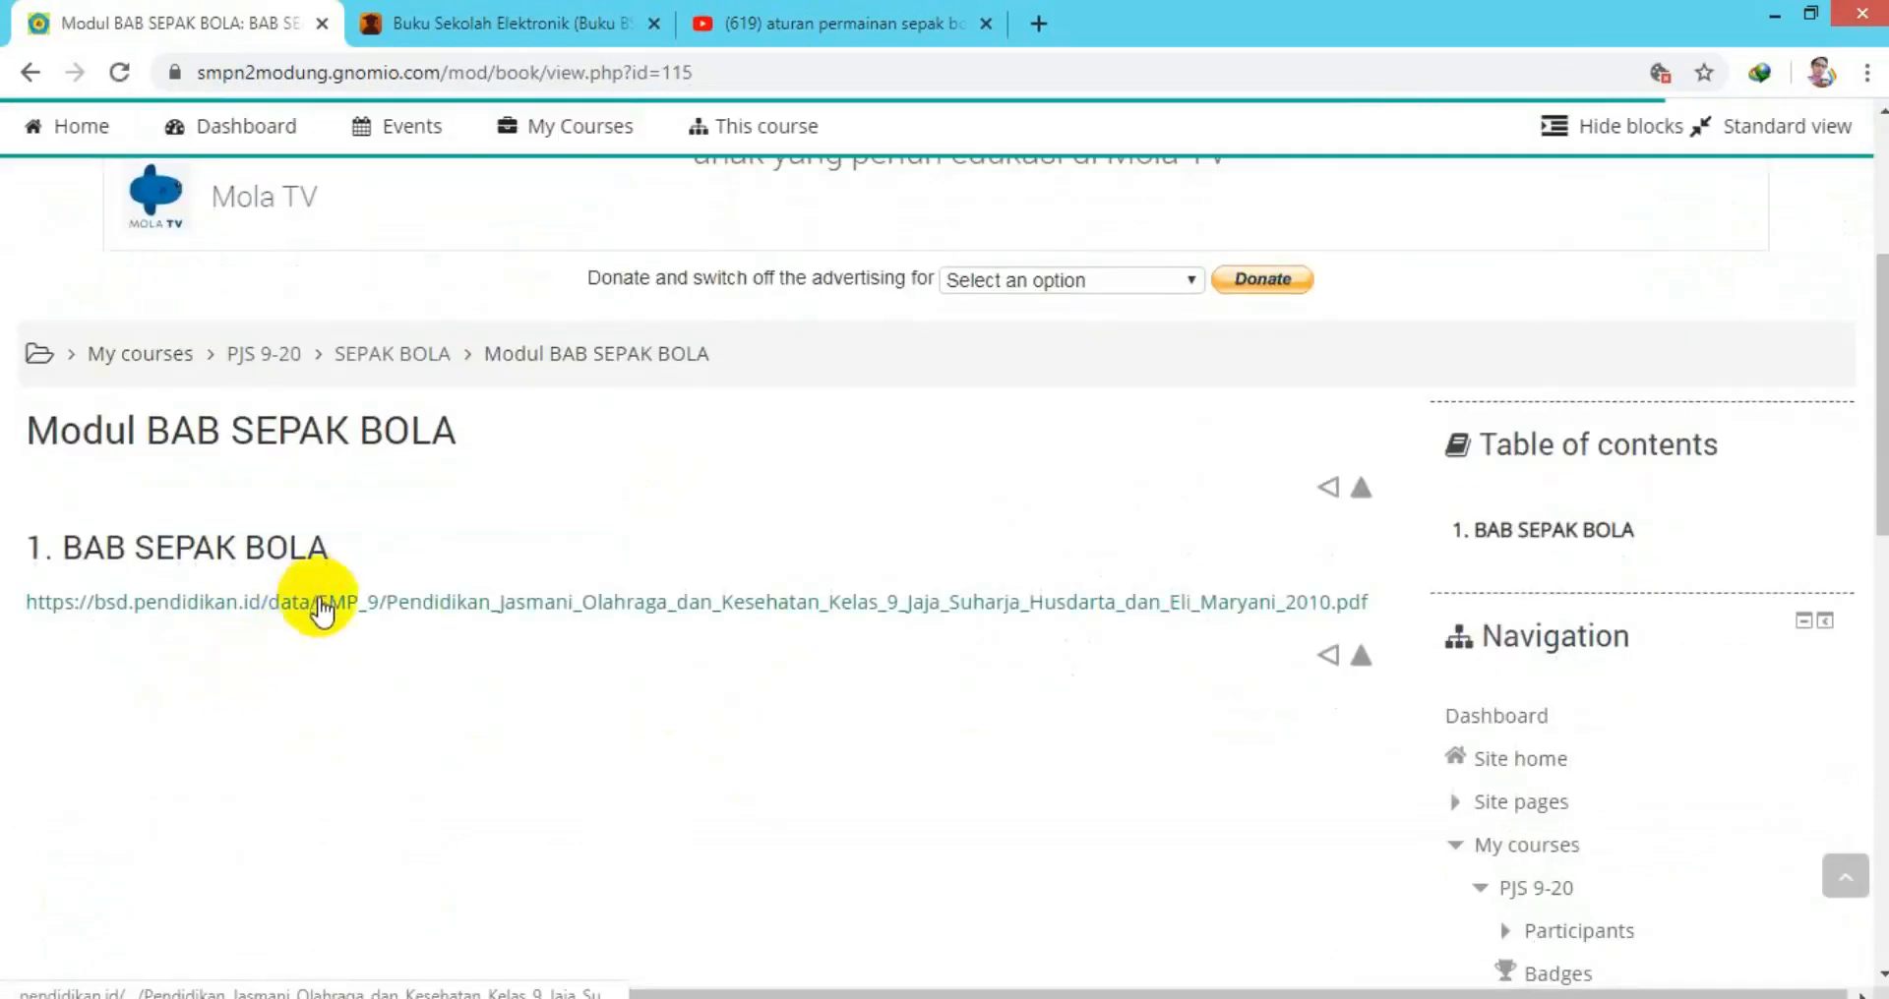
pyautogui.click(376, 356)
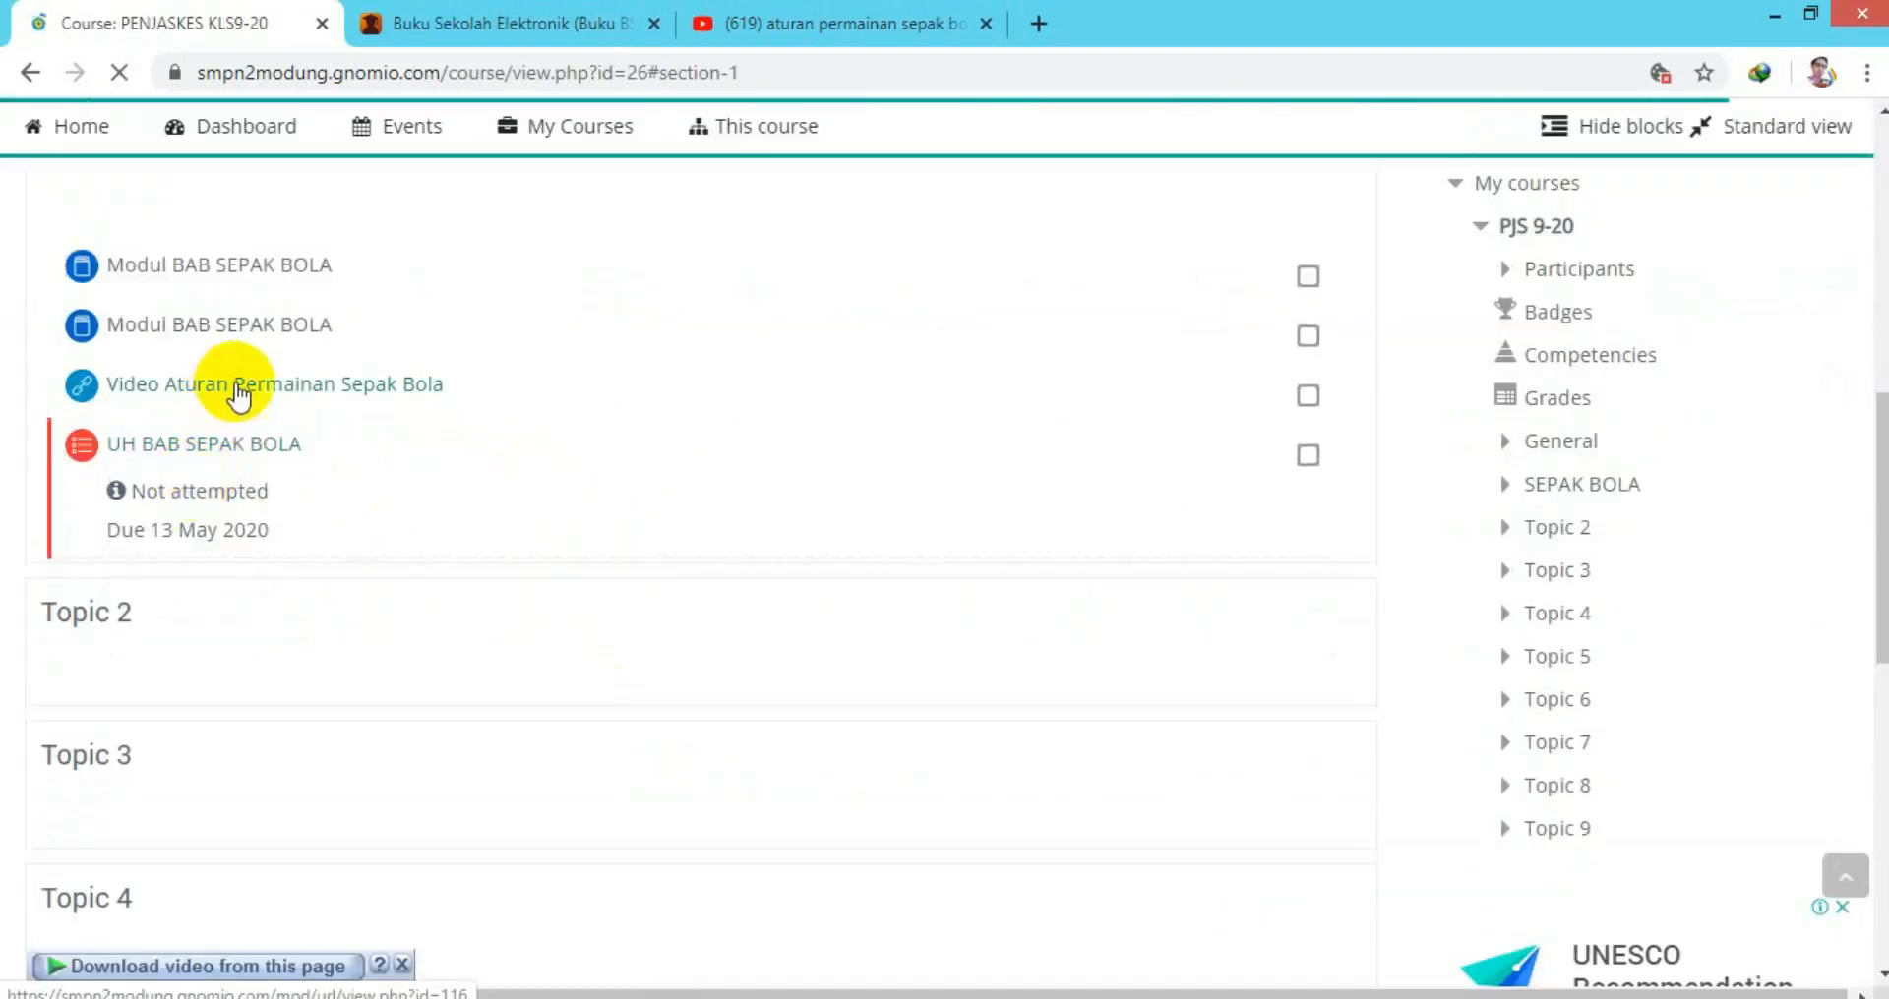
# Start a timed 40-minute attempt at the UH BAB SEPAK BOLA quiz.
pyautogui.click(177, 446)
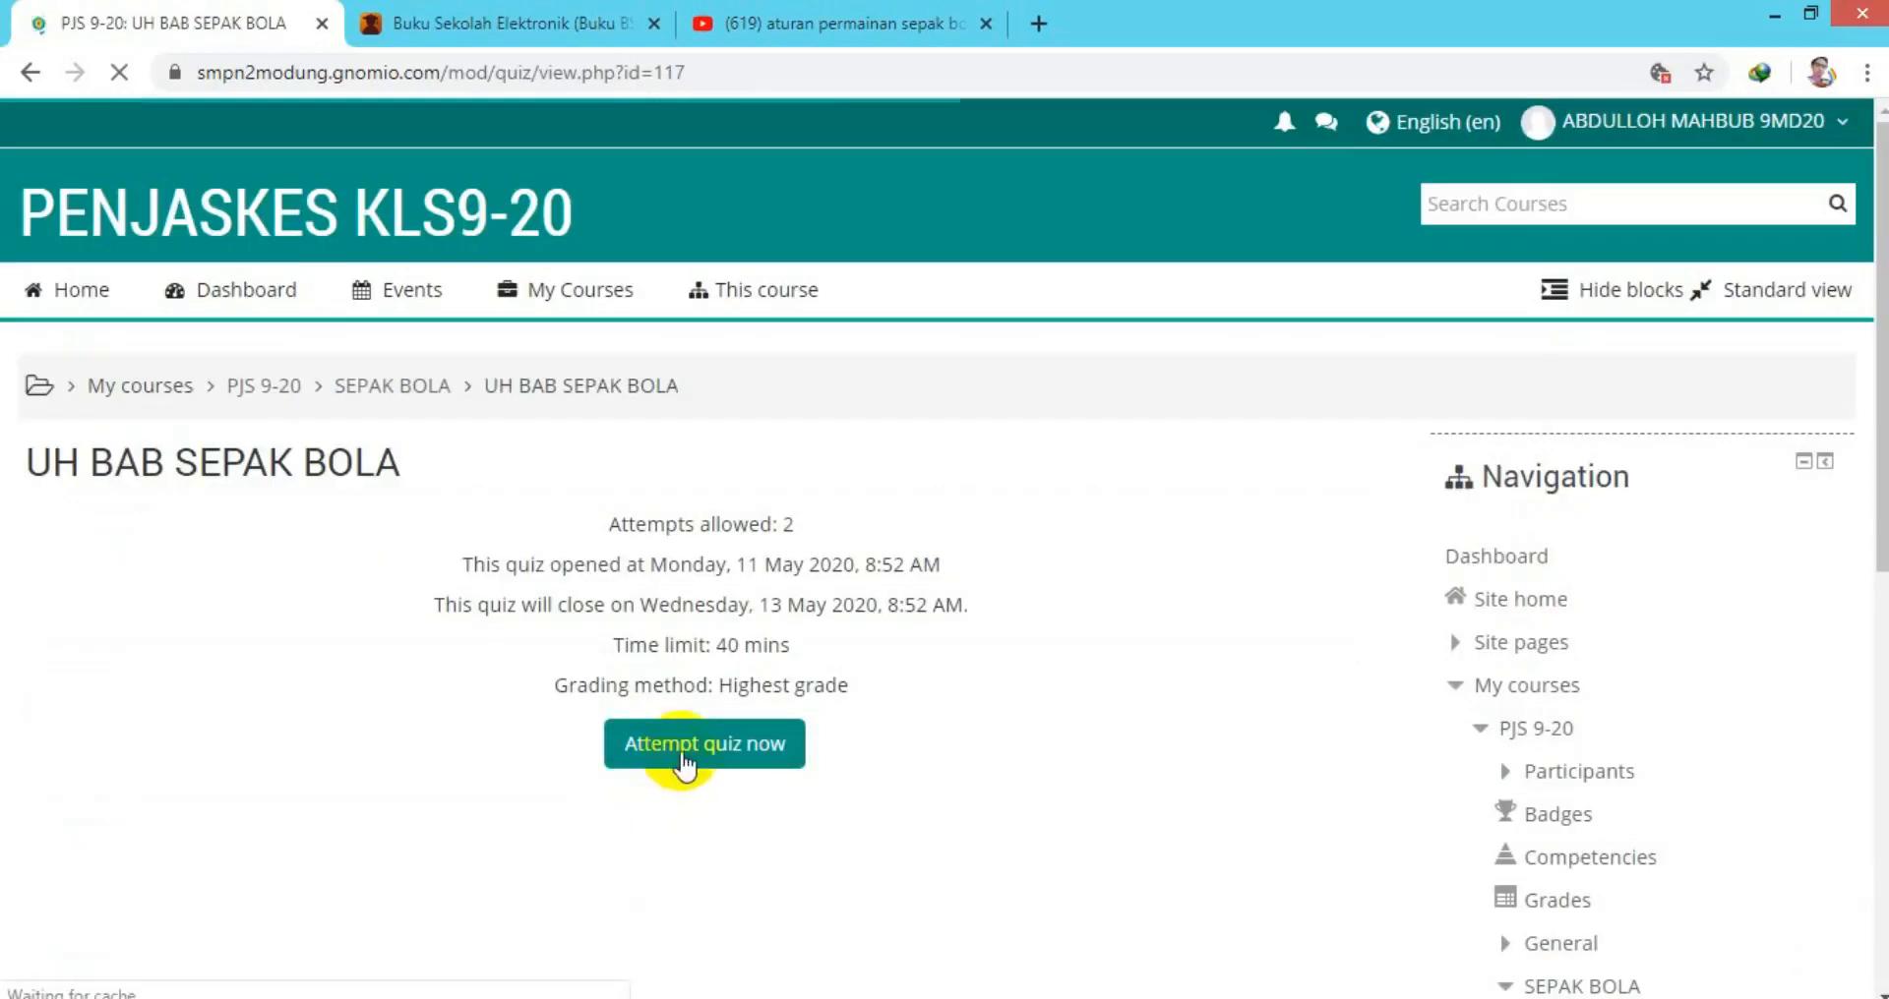
pyautogui.click(689, 750)
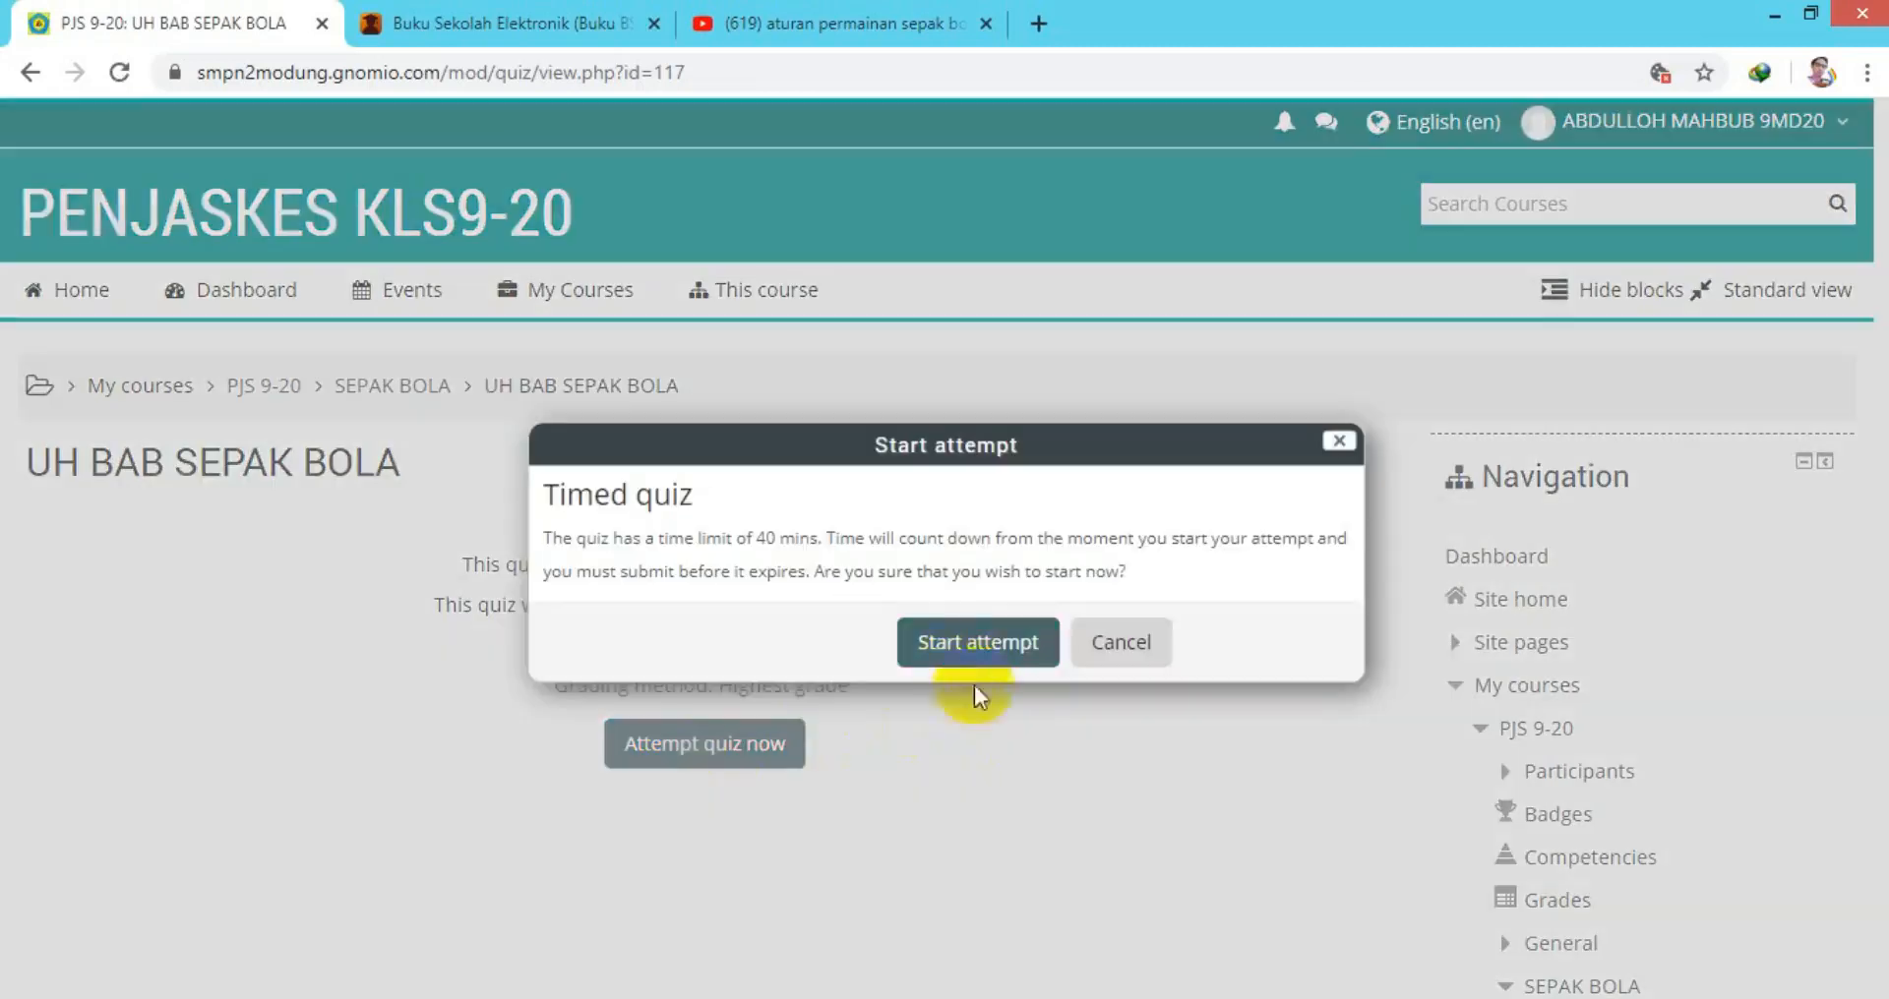
pyautogui.click(950, 644)
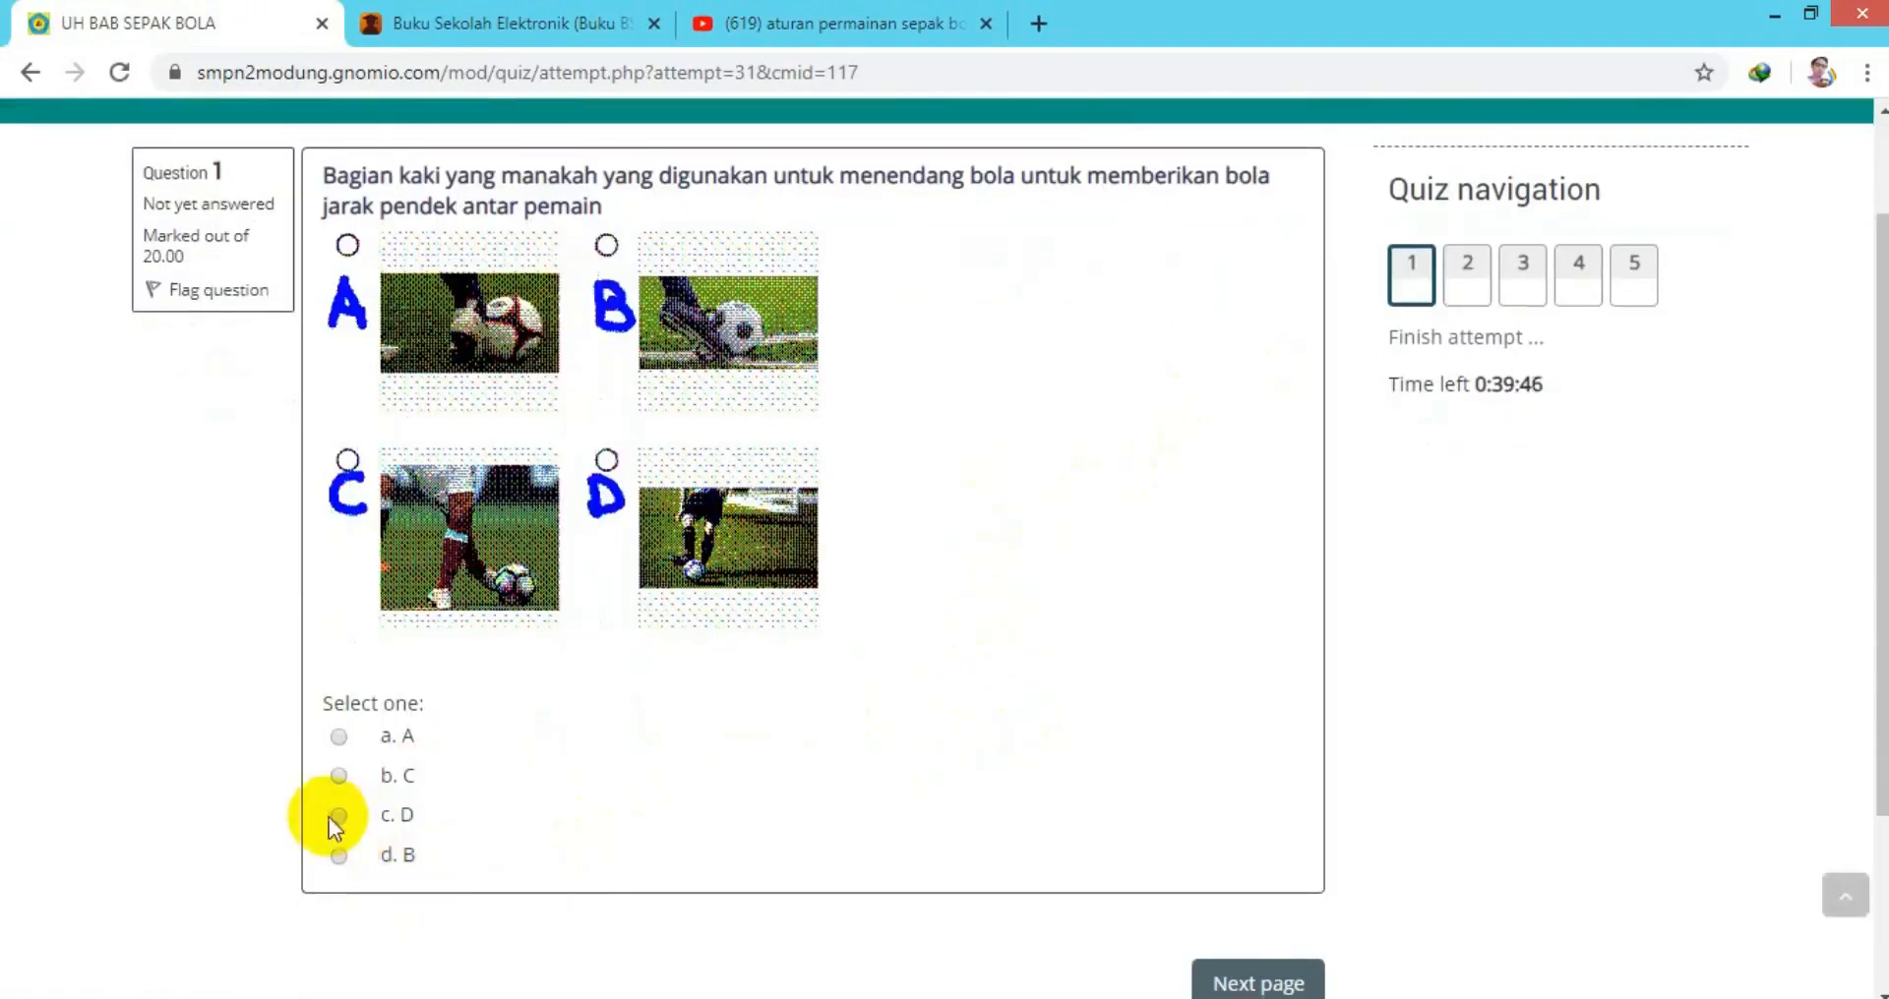
# Answer D, melewati lawan, Menghentikan bola dengan tumit, Menendang Bola and 1, then finish the attempt.
pyautogui.click(339, 817)
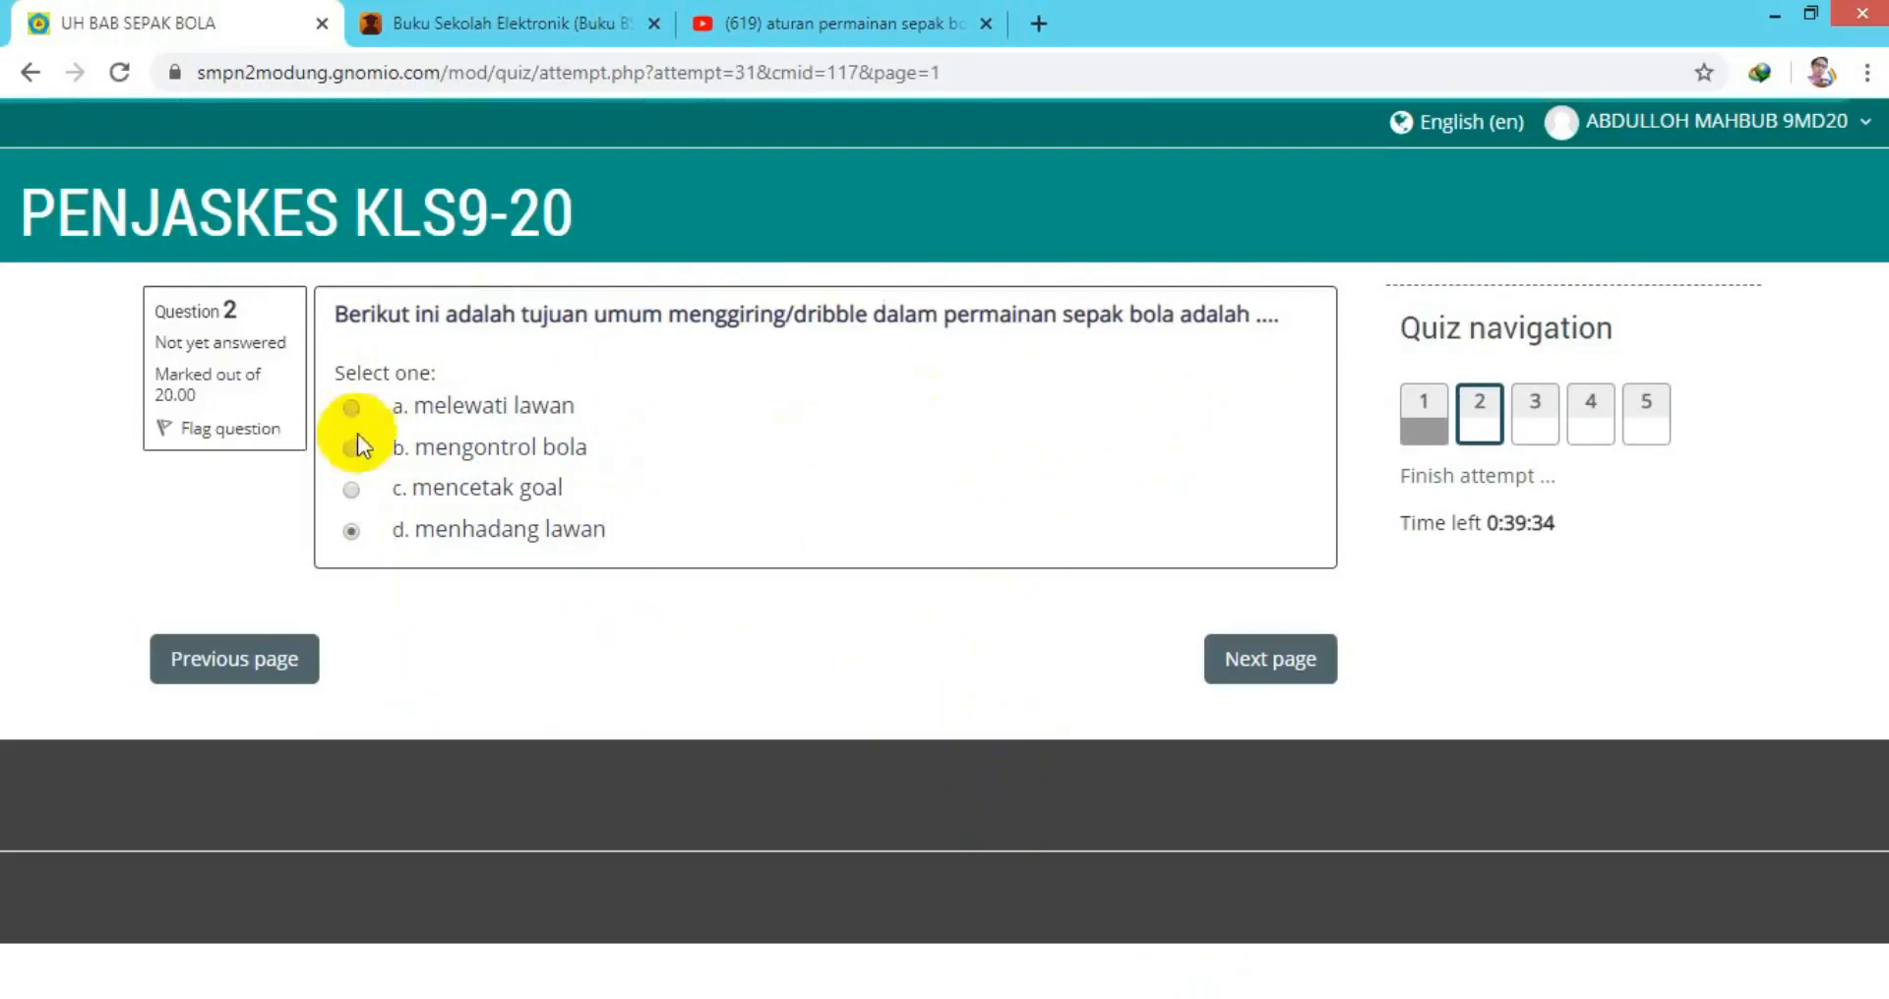
pyautogui.click(351, 407)
pyautogui.click(1279, 659)
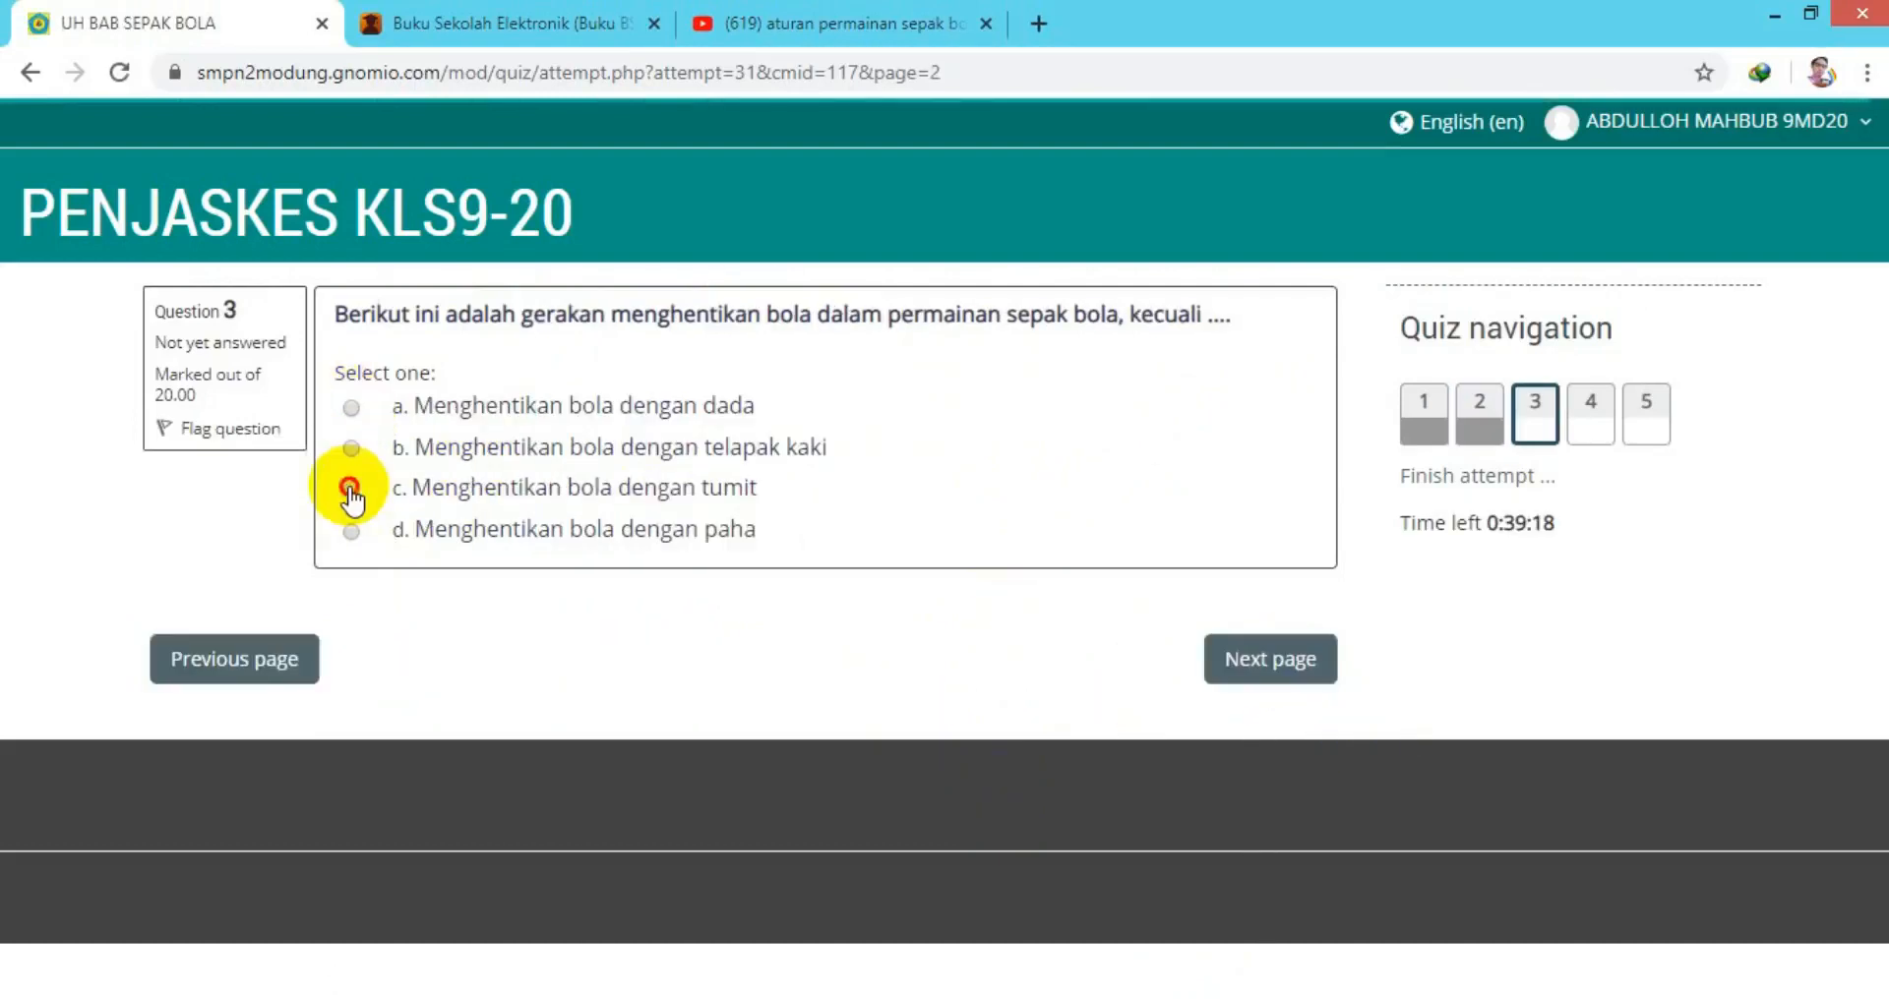
pyautogui.click(350, 489)
pyautogui.click(1210, 656)
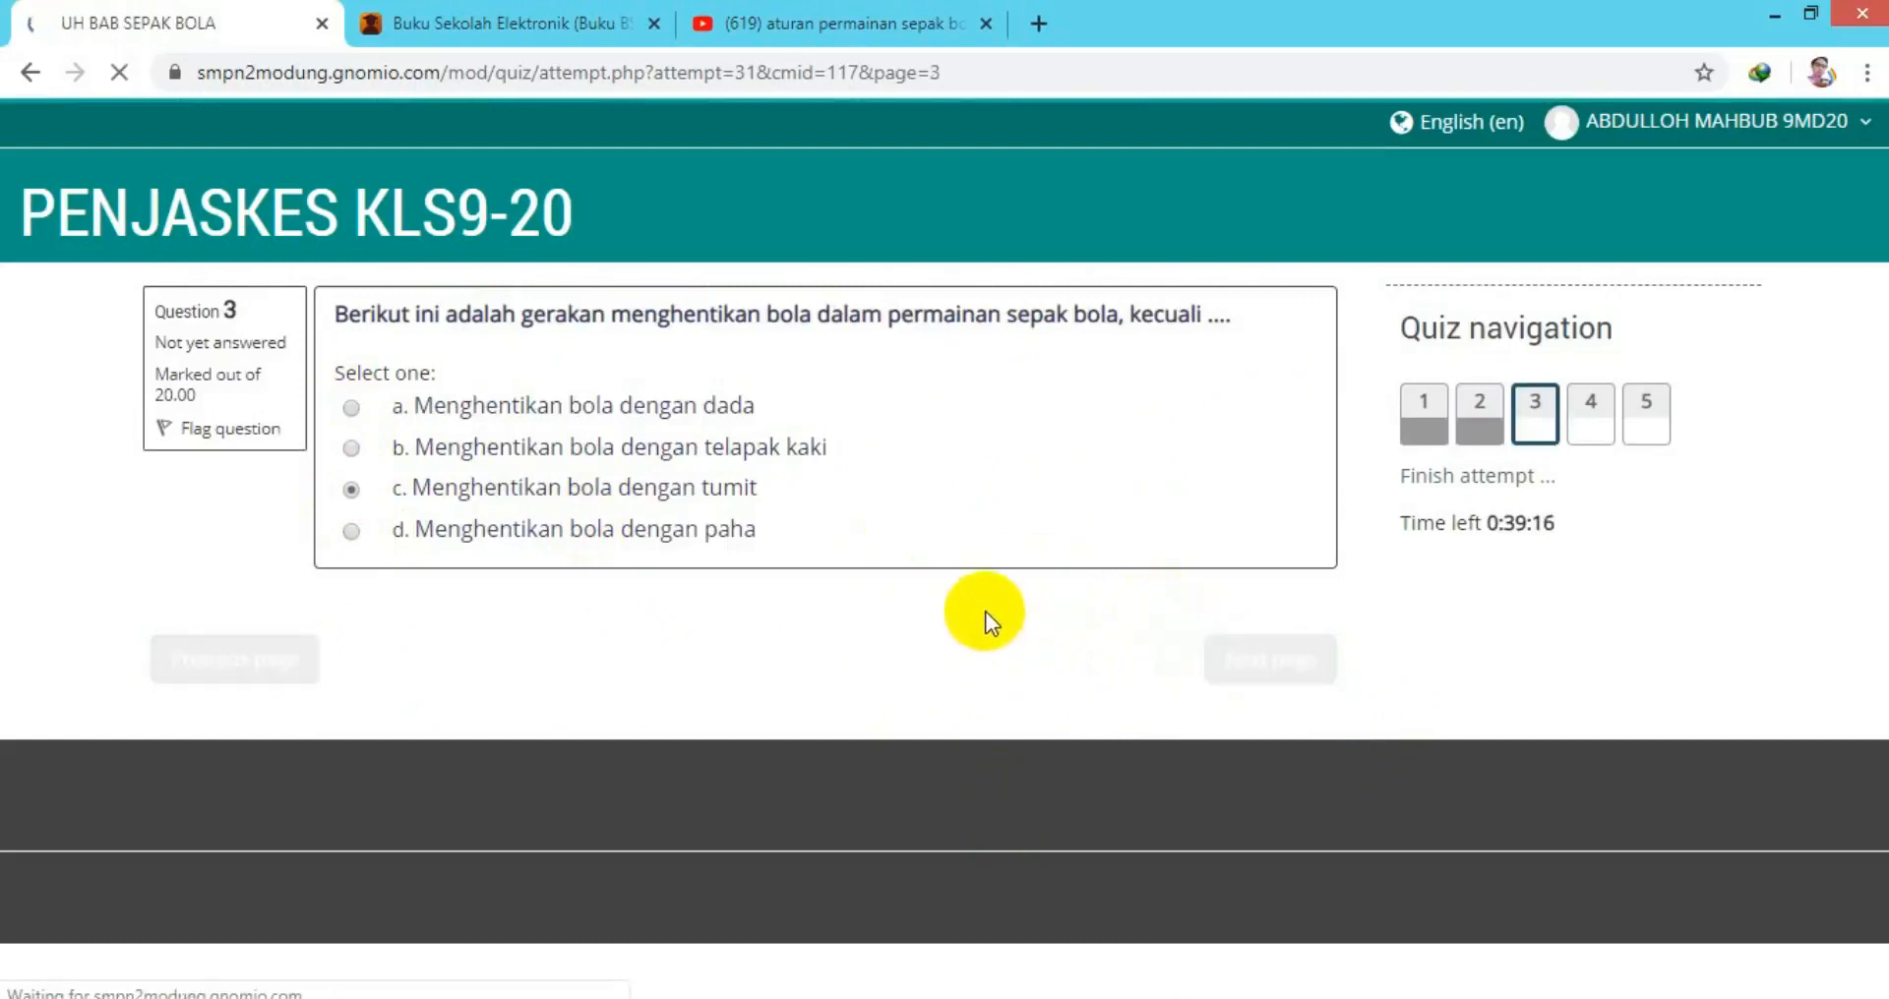
pyautogui.click(352, 481)
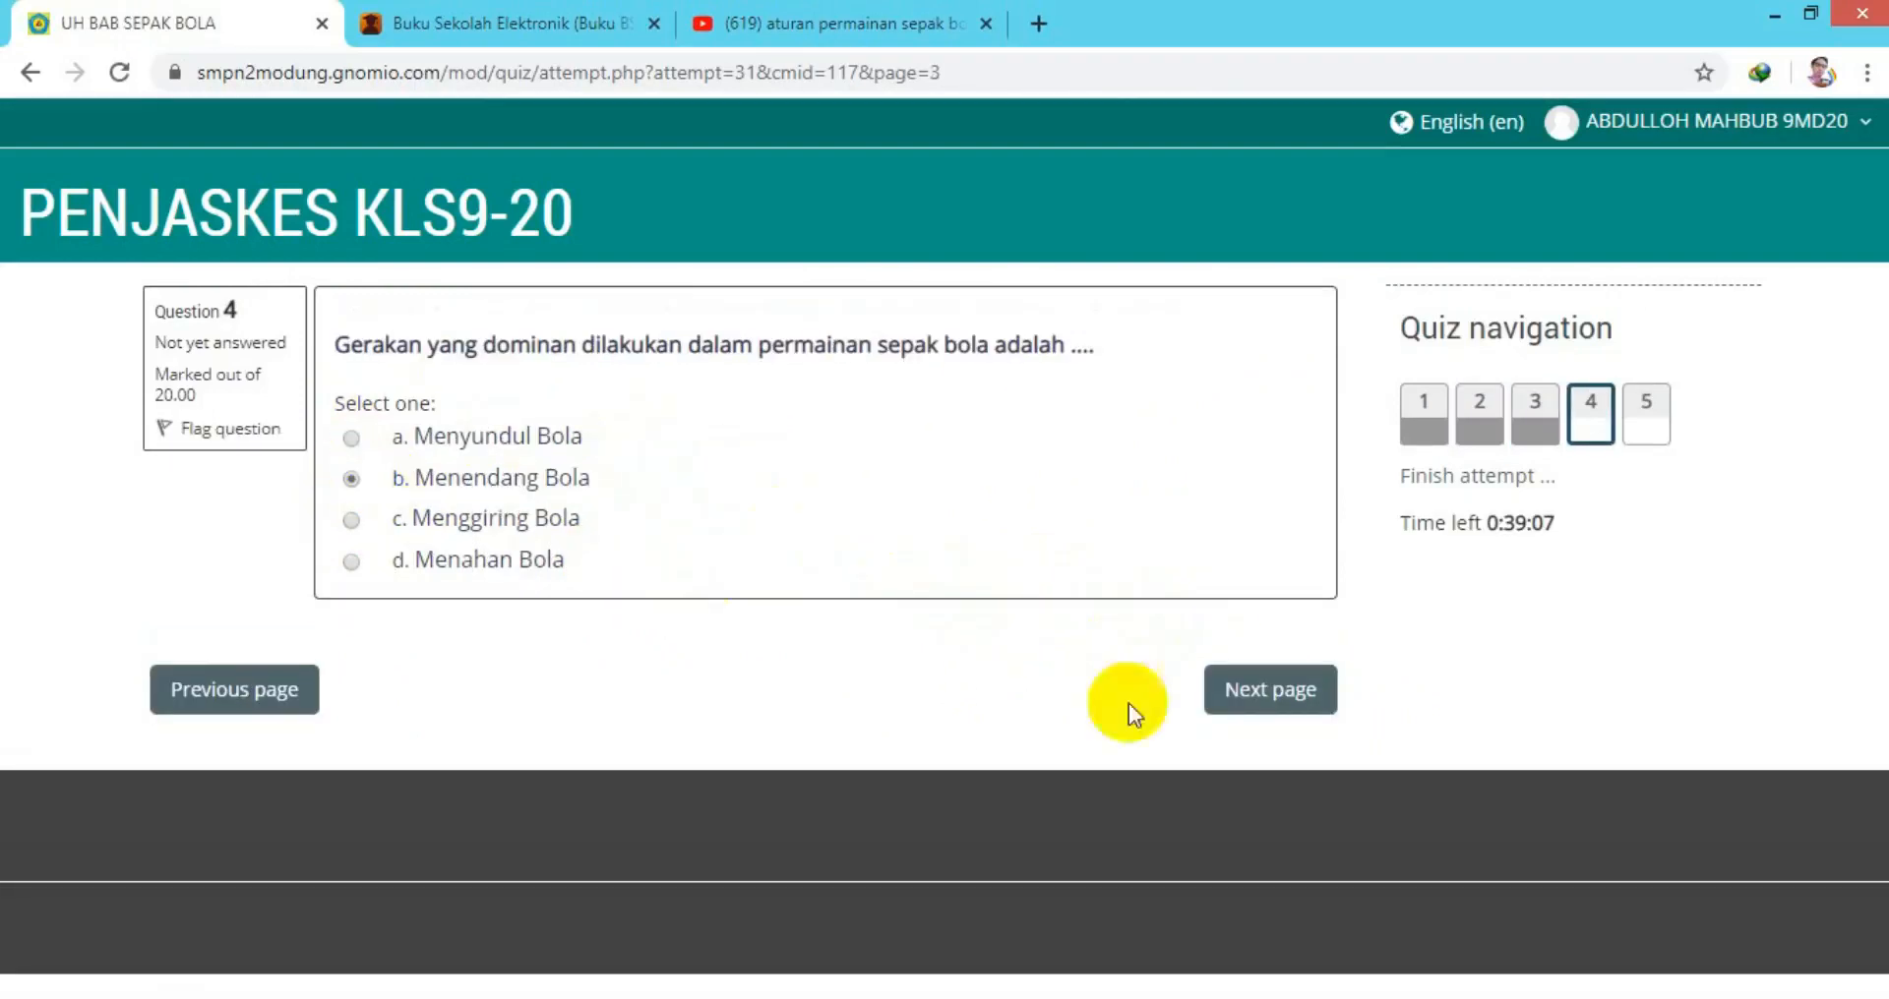
pyautogui.click(1224, 687)
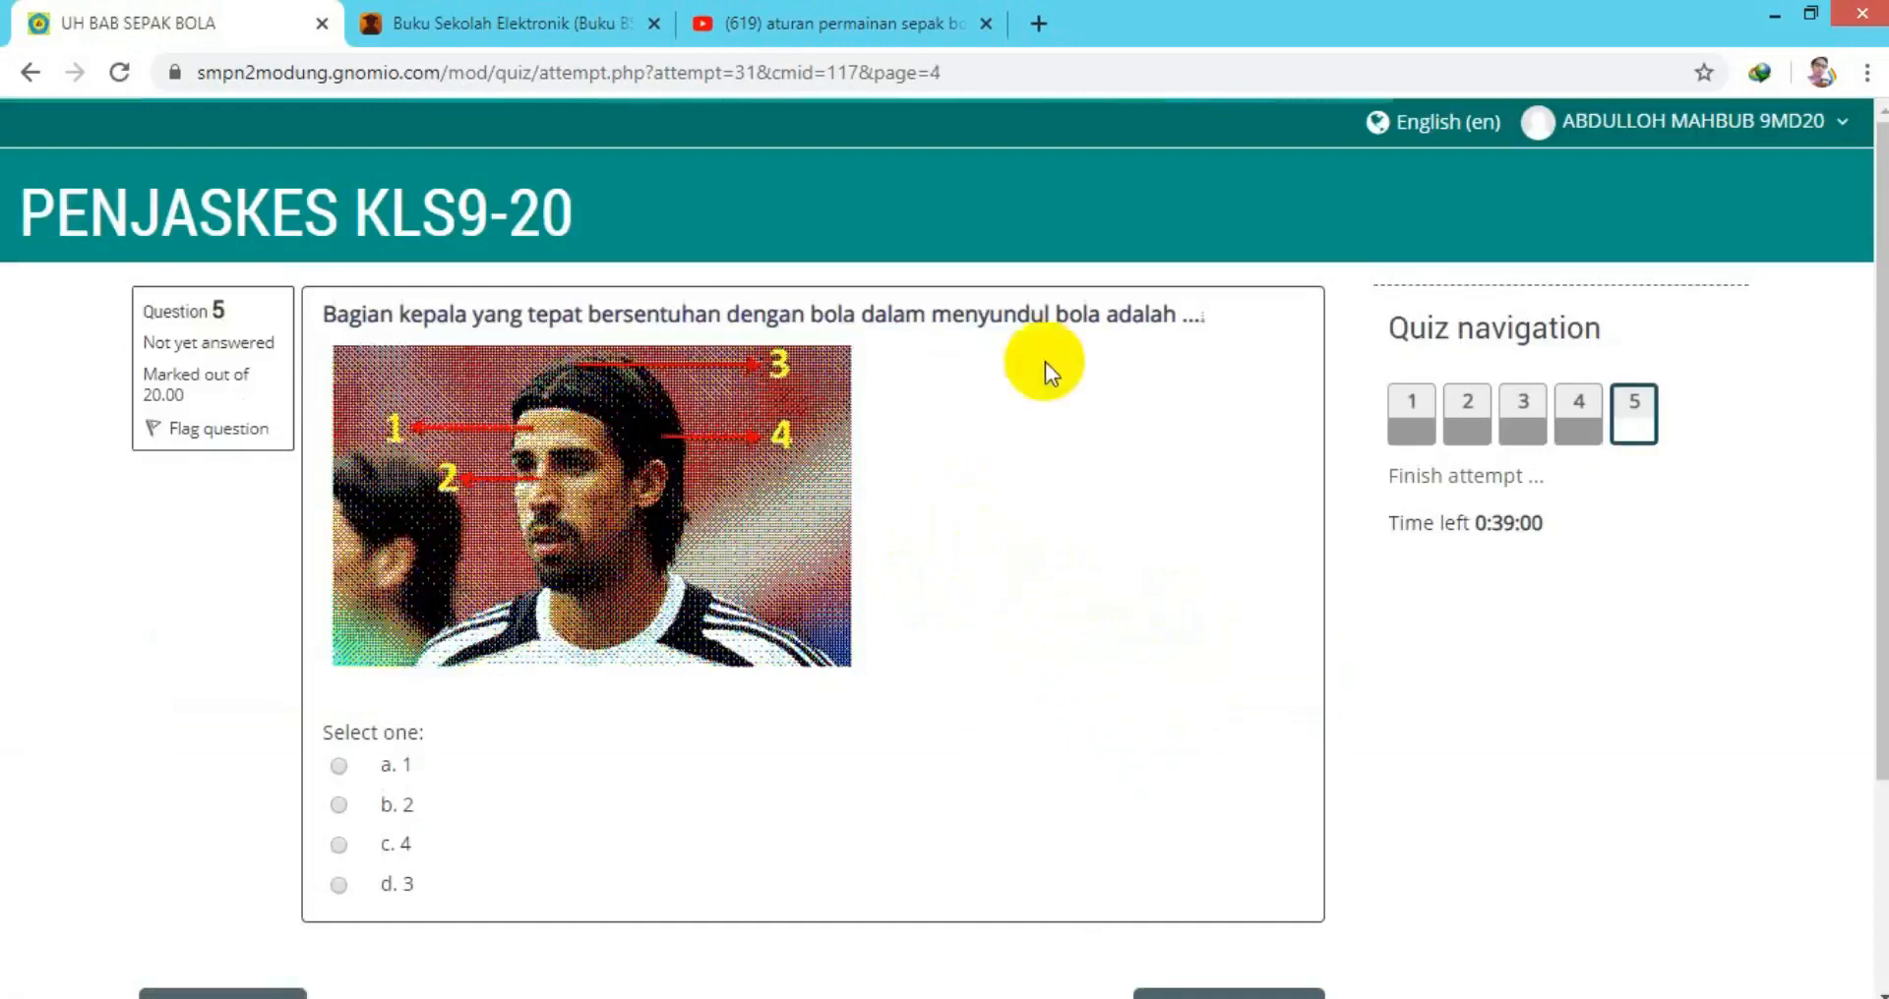
pyautogui.click(338, 766)
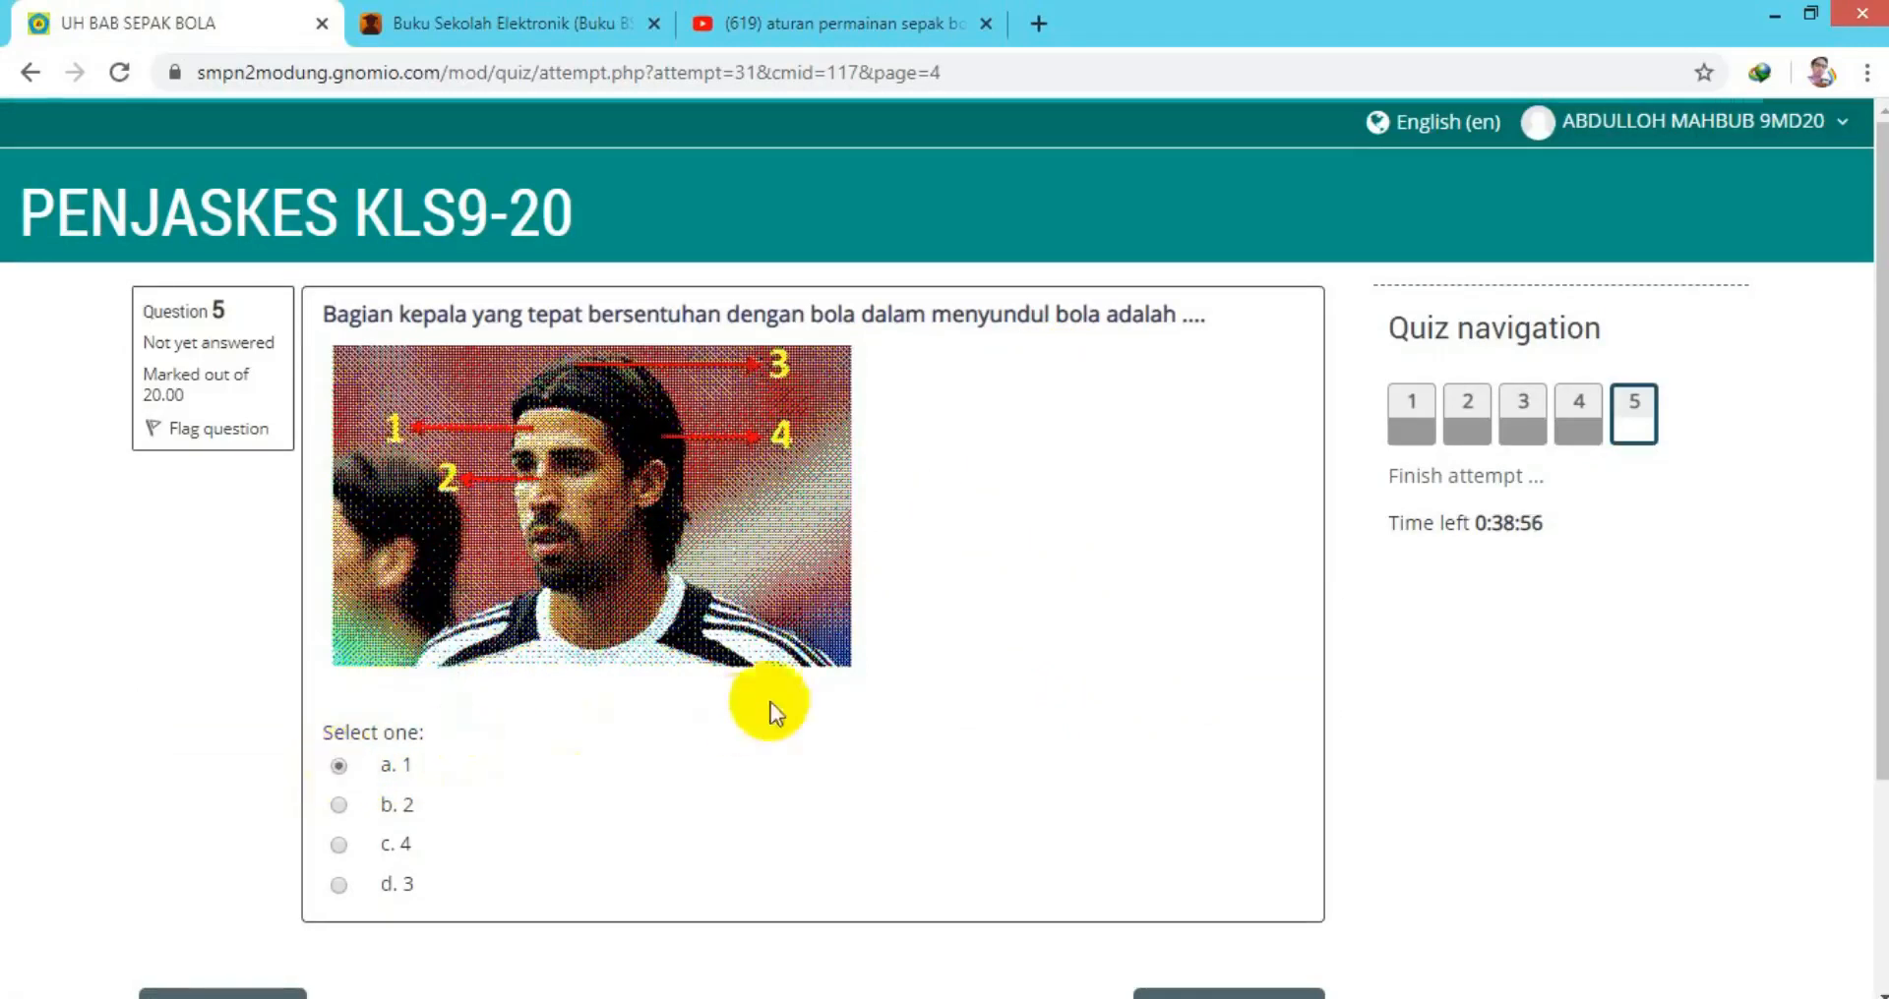
pyautogui.scroll(-3, 777, 693)
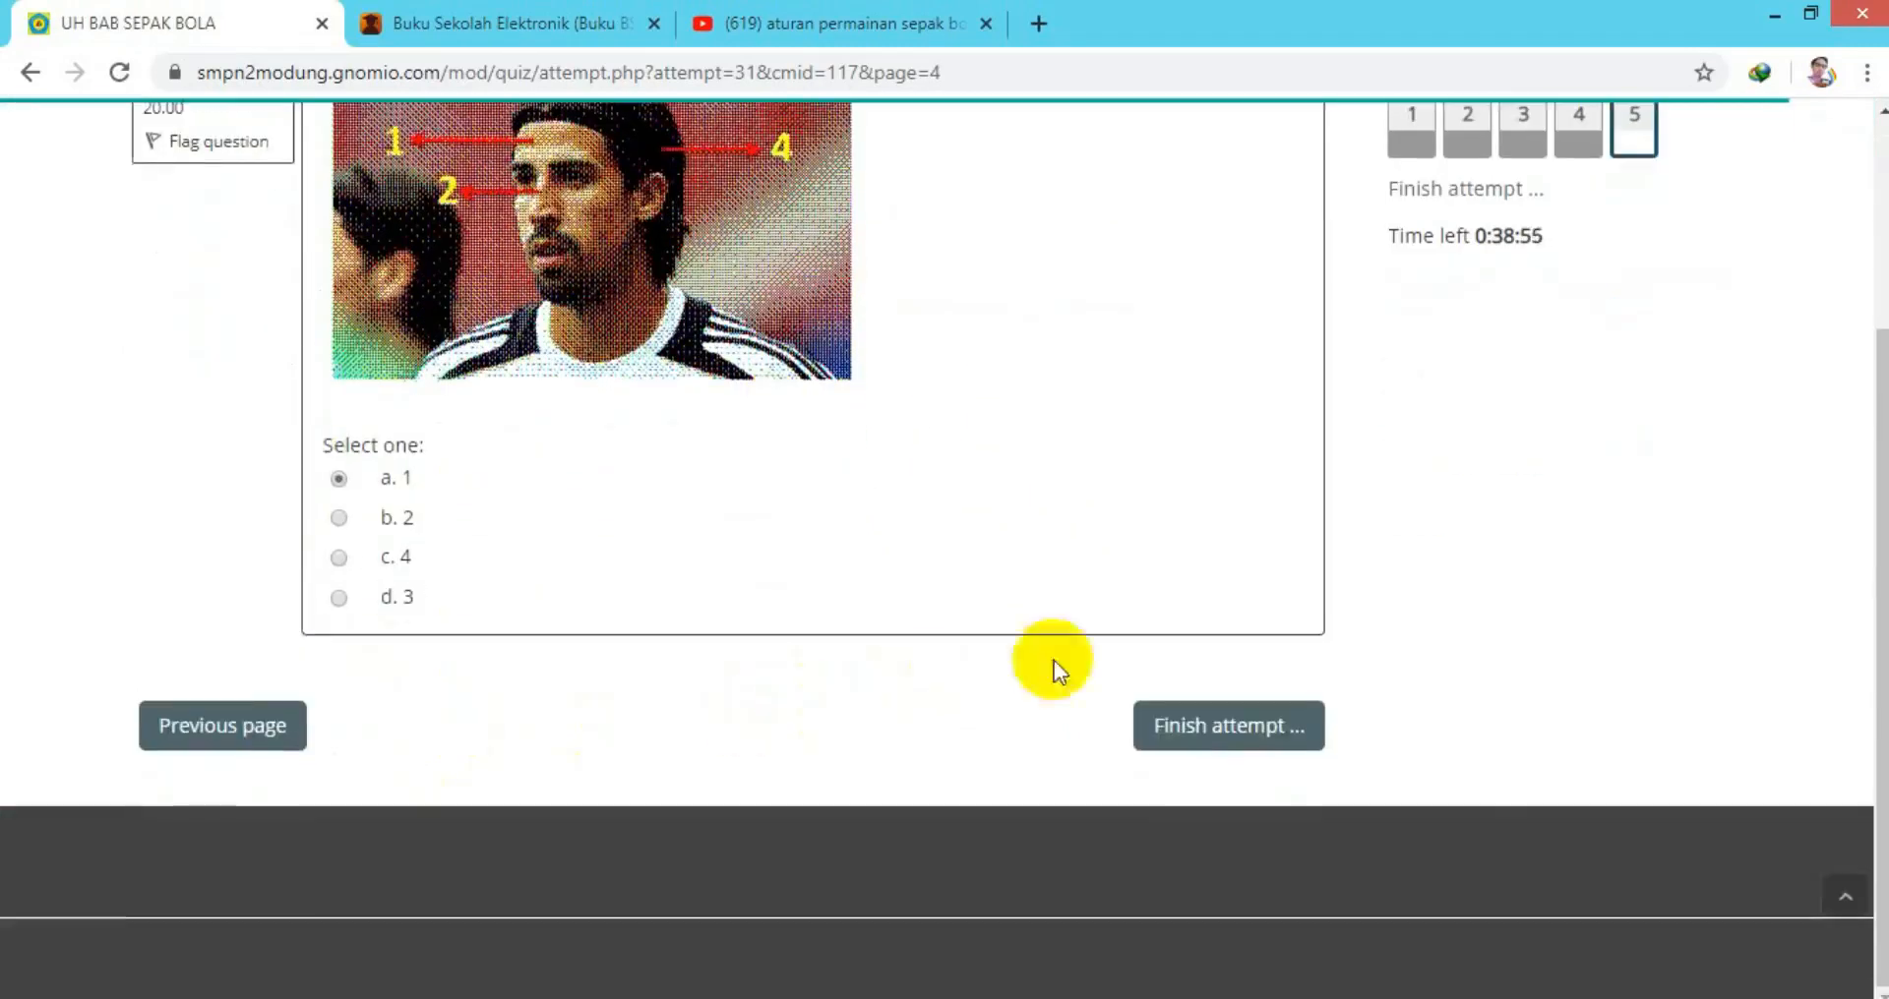
pyautogui.click(1177, 728)
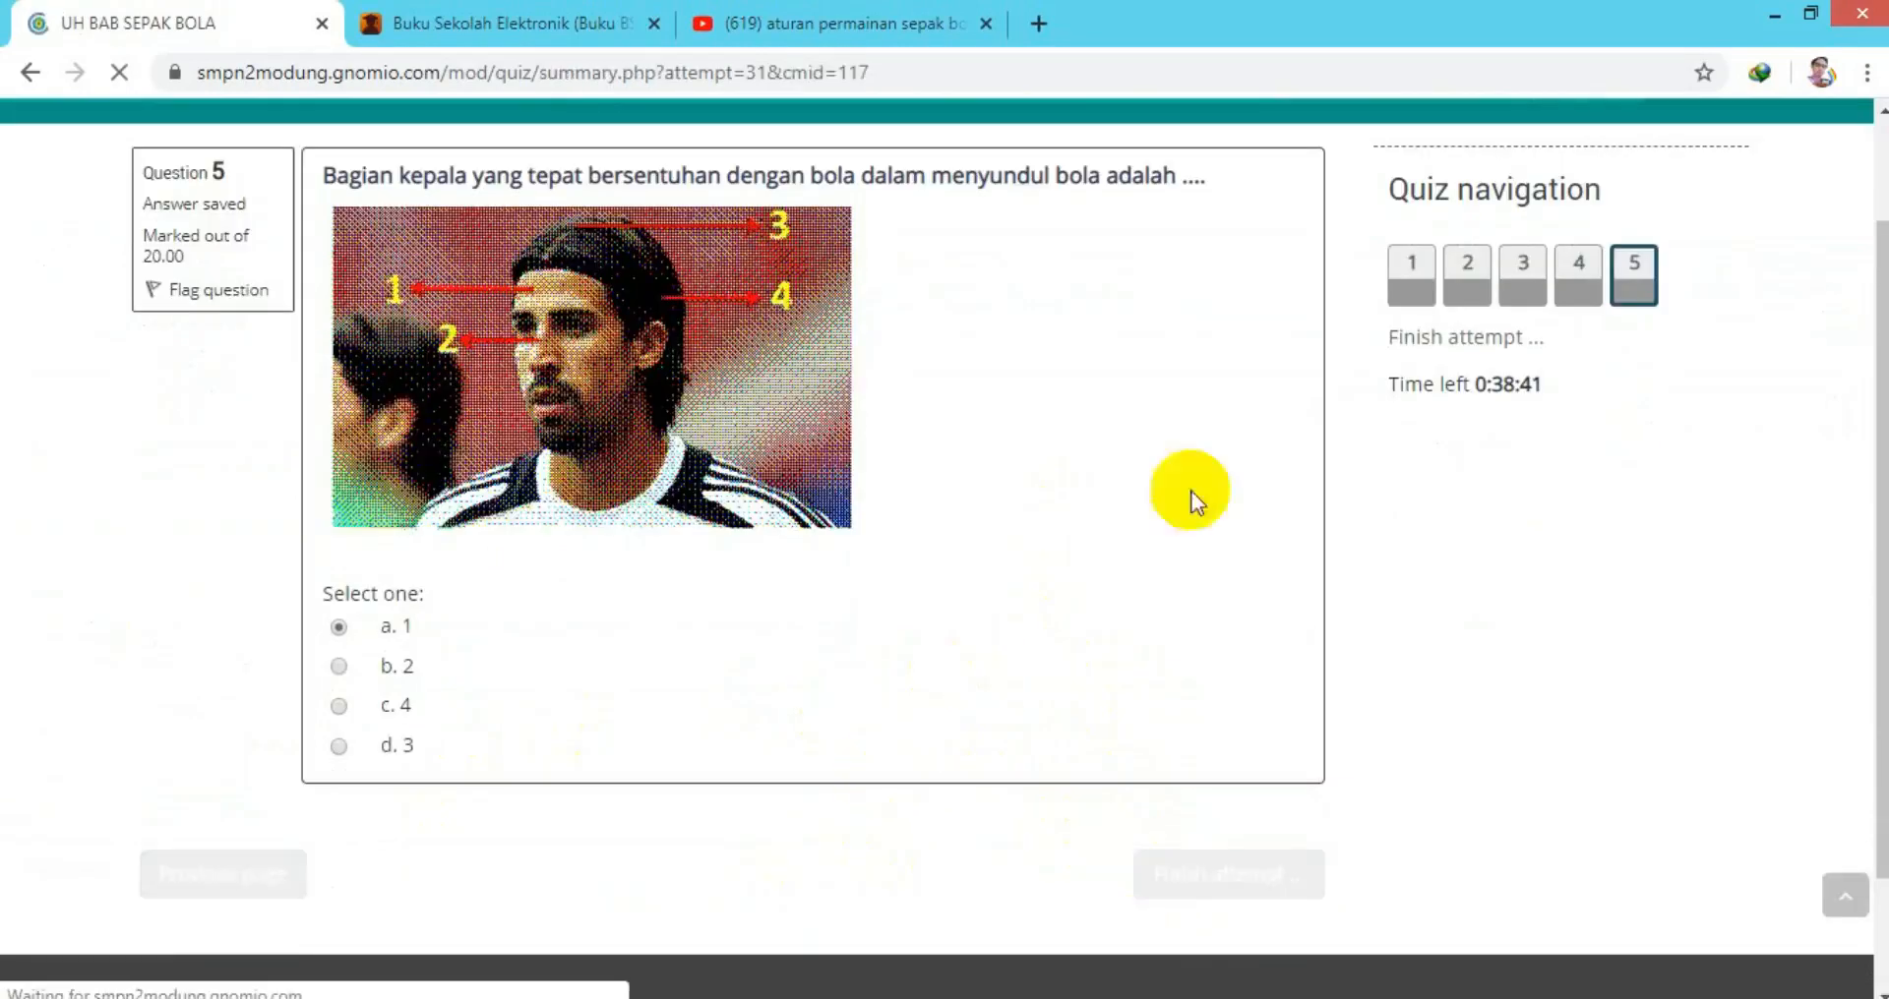
# Submit all answers and confirm finishing the attempt.
pyautogui.scroll(-4, 1029, 501)
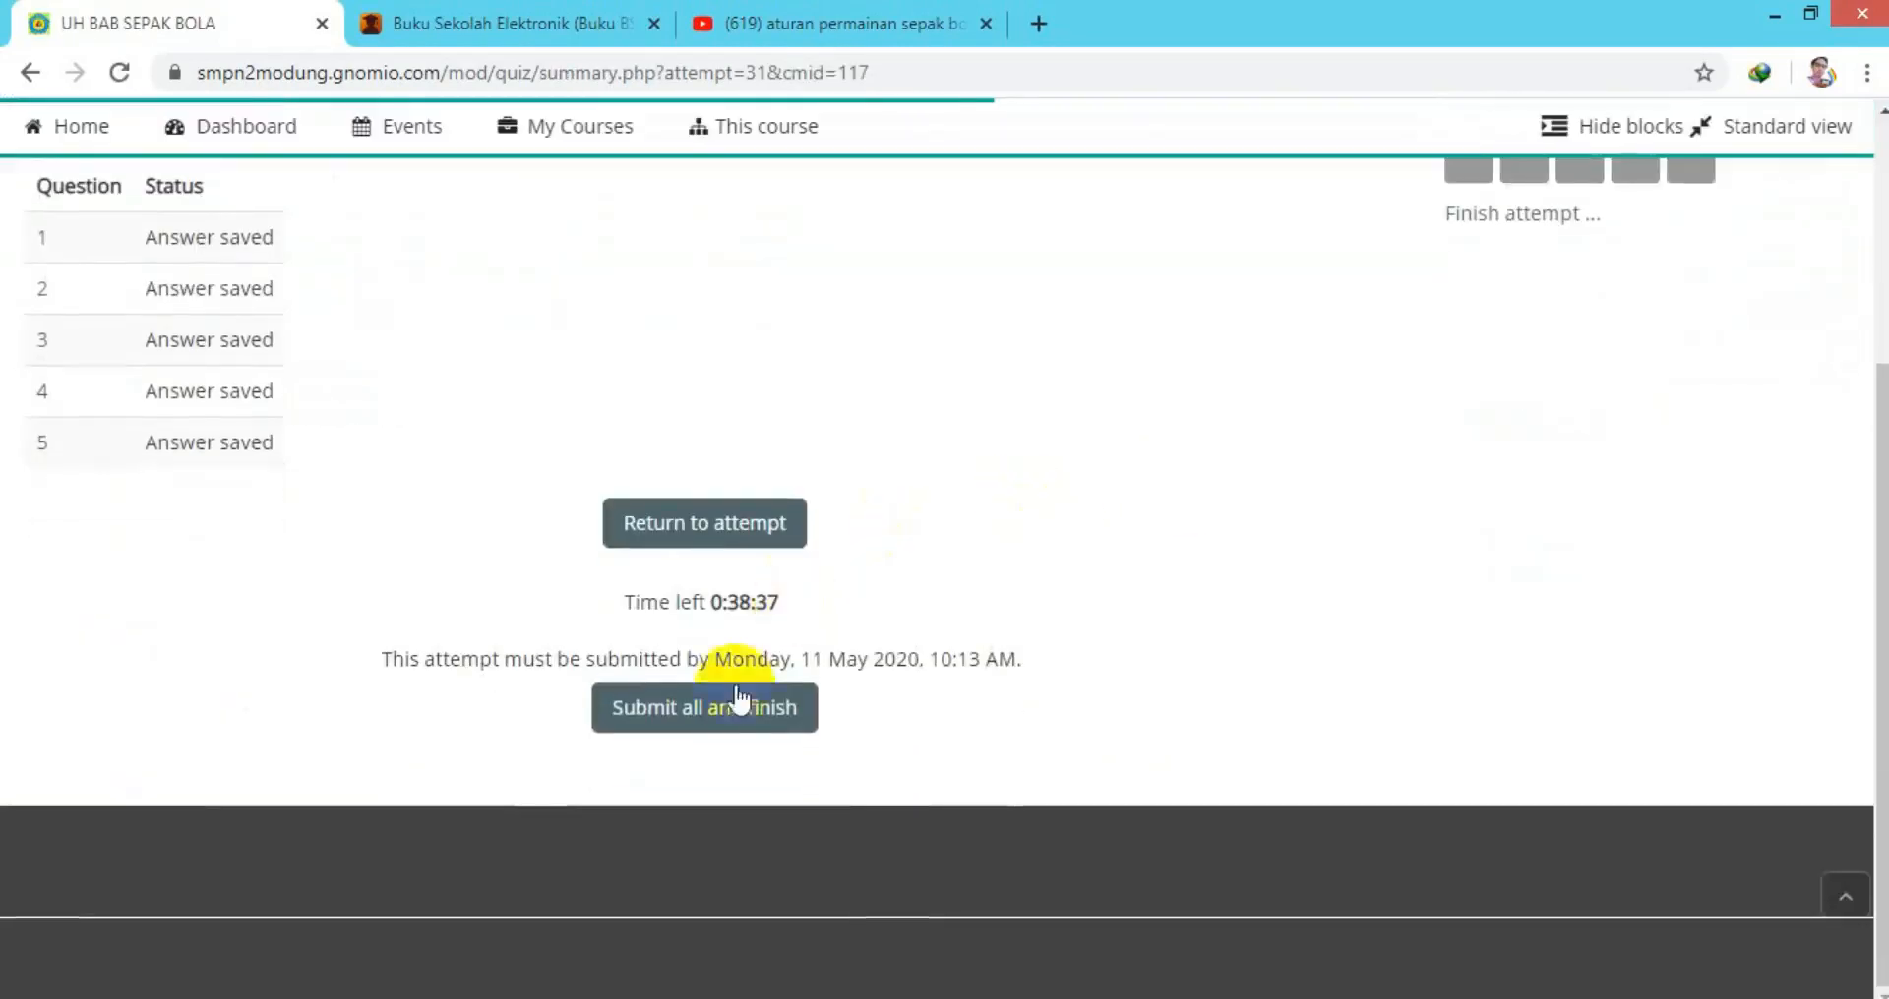
pyautogui.click(710, 723)
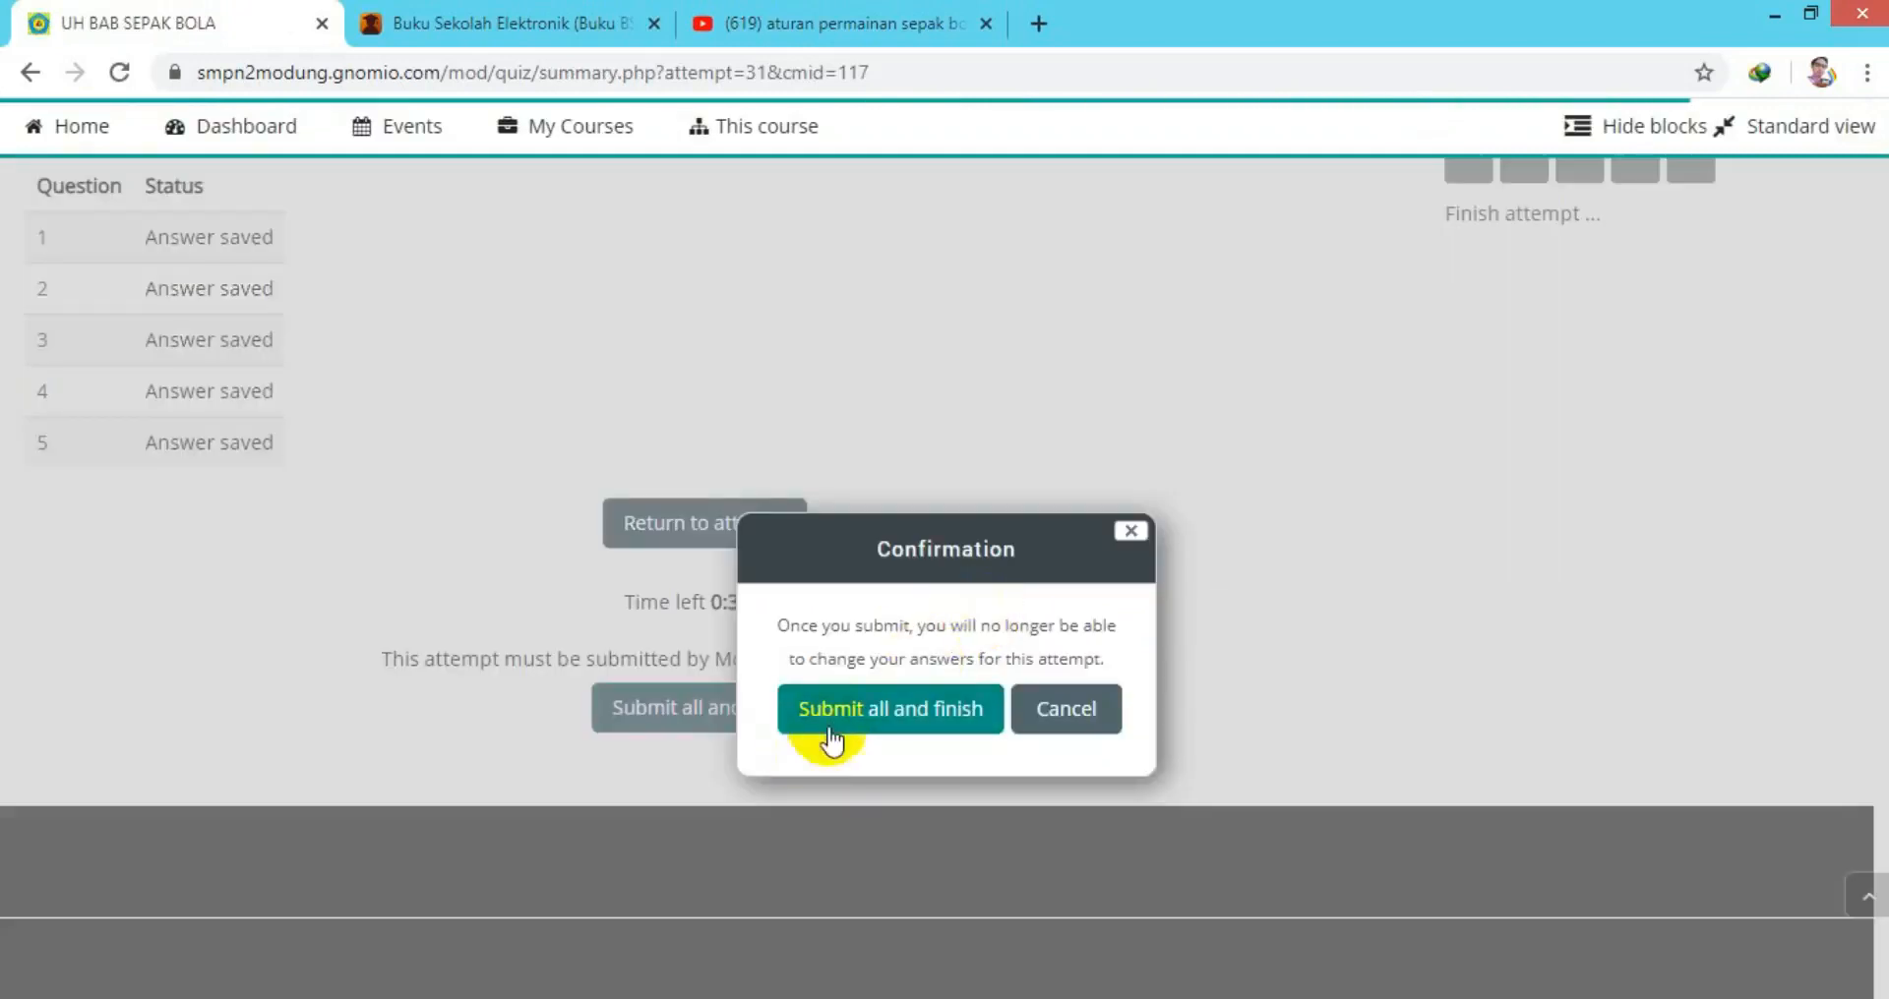
pyautogui.click(837, 715)
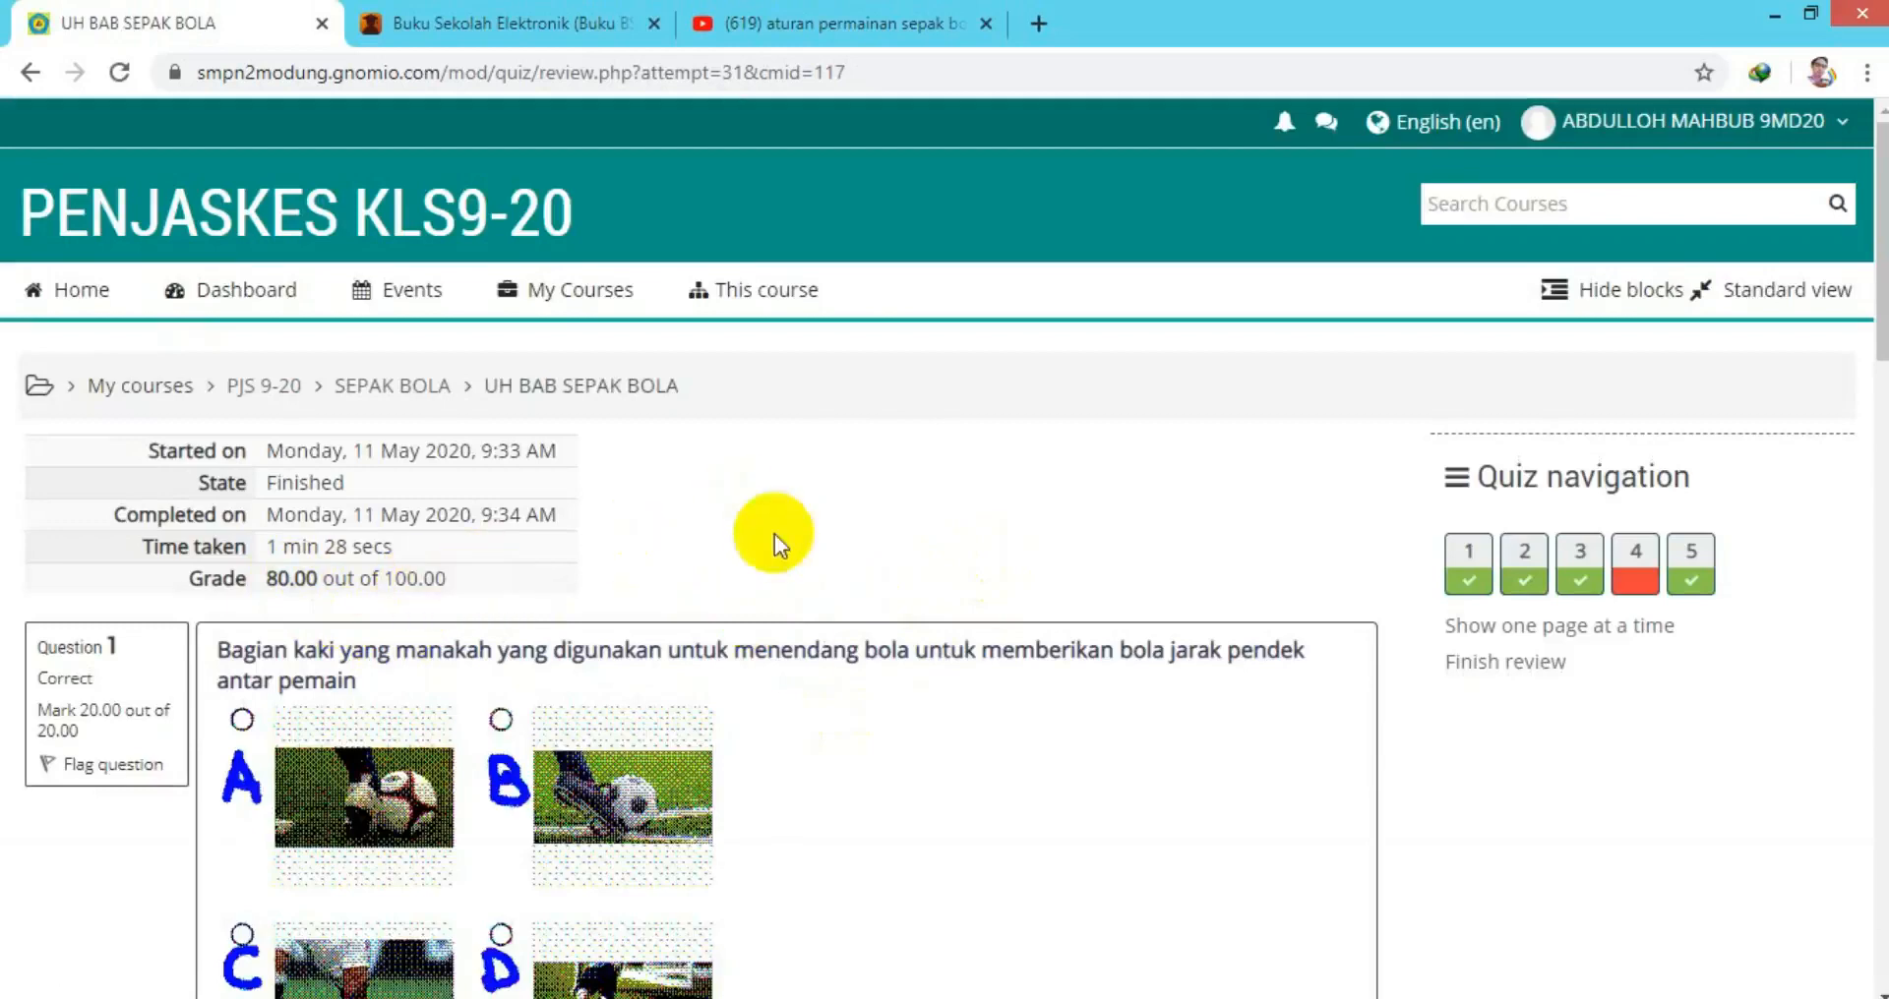
# Scroll through the review showing 80.00 out of 100.00 with question 4 incorrect.
pyautogui.scroll(-10, 869, 701)
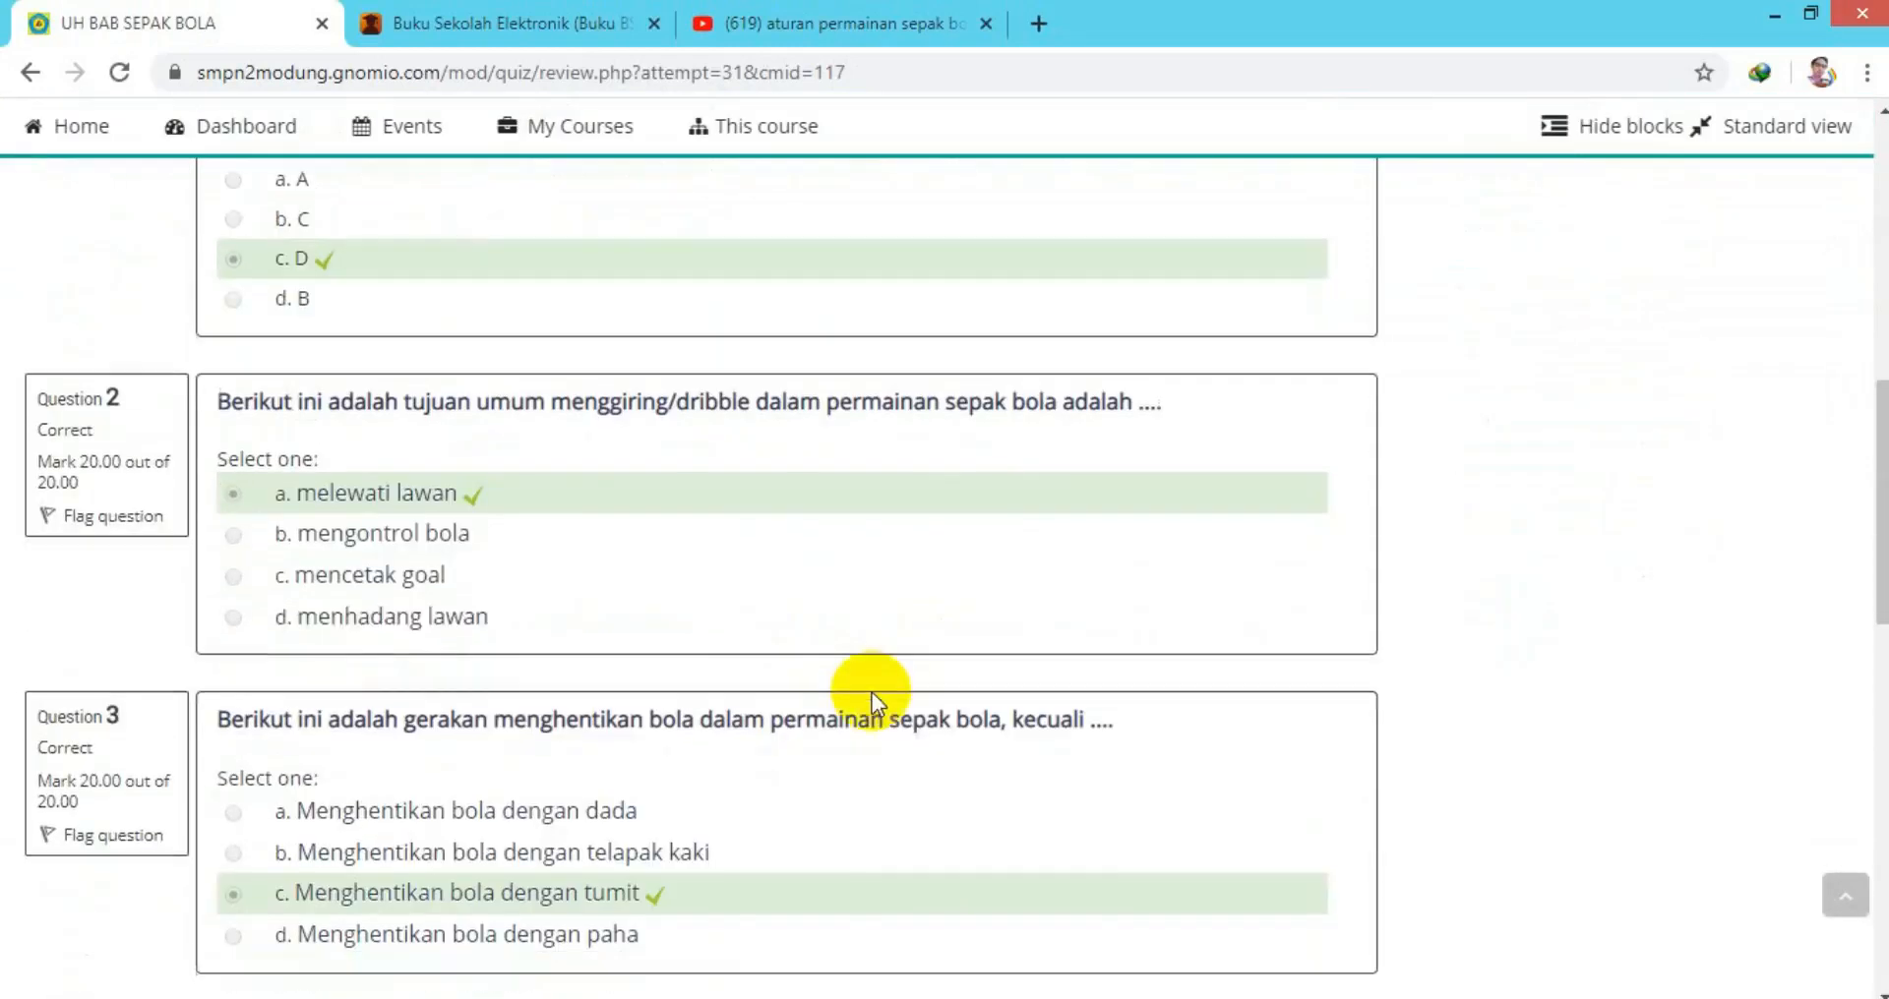
pyautogui.scroll(-8, 875, 679)
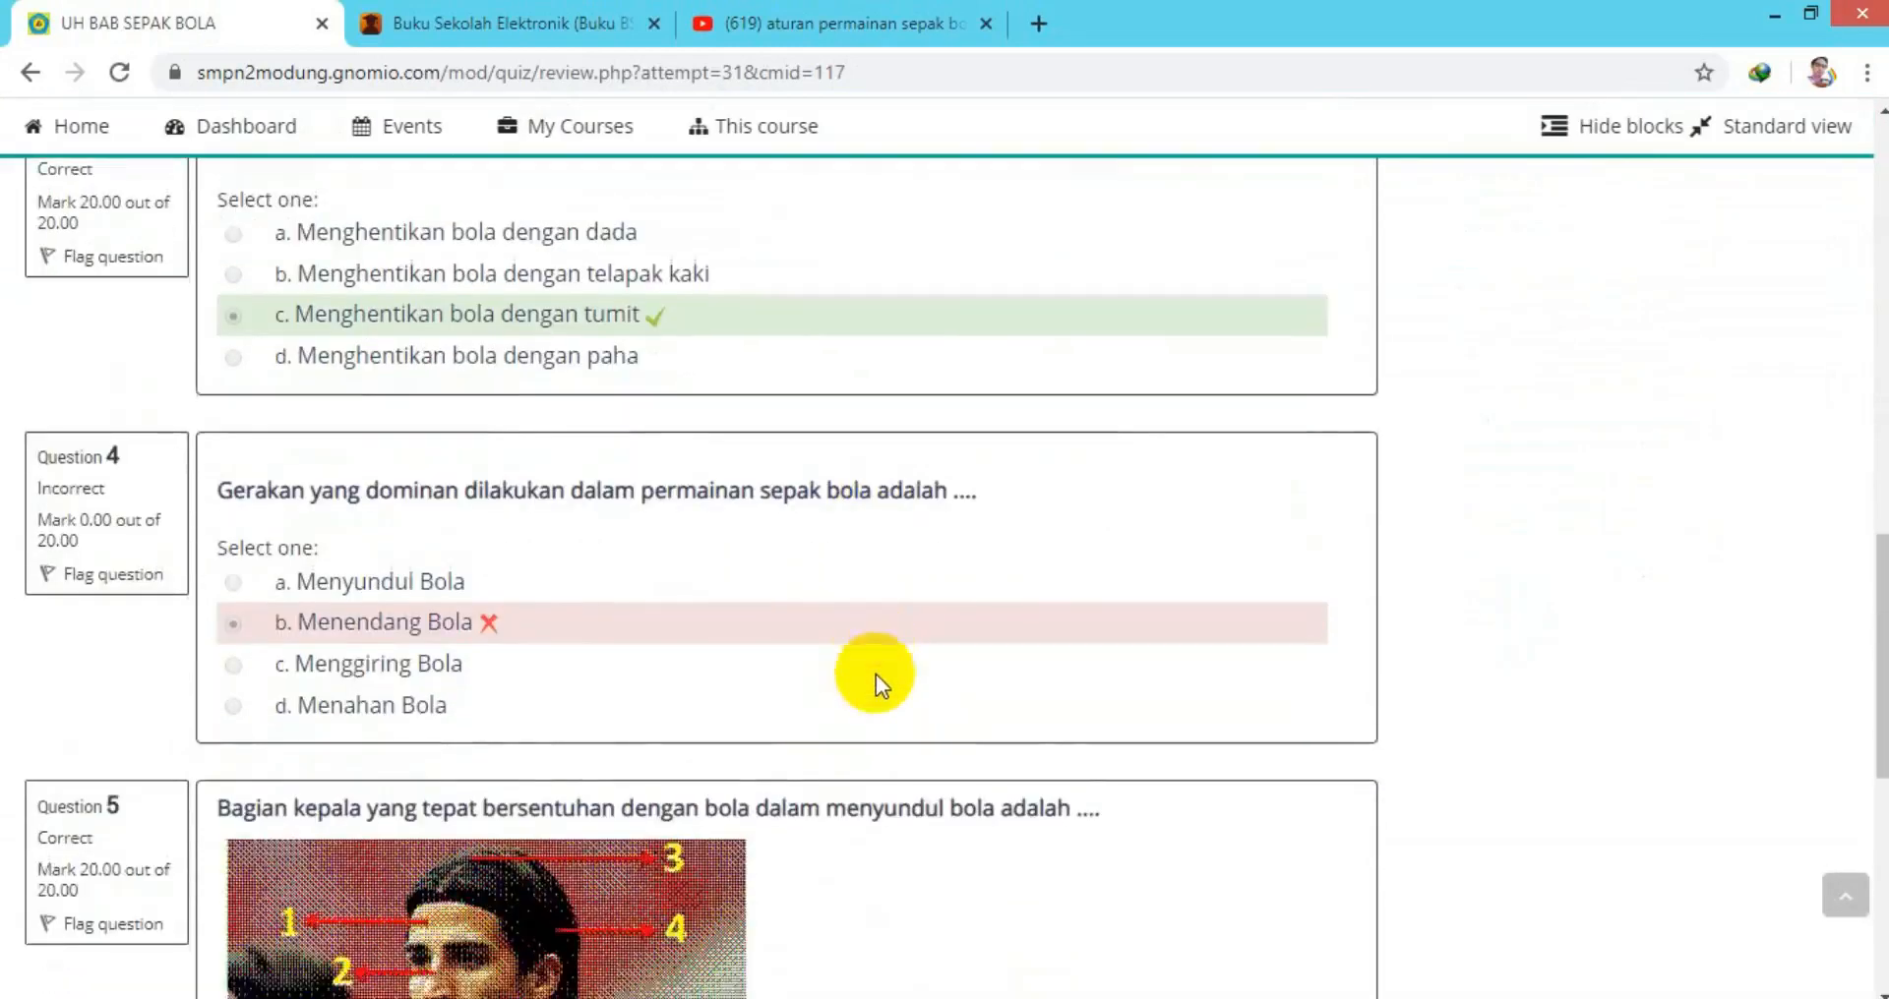
pyautogui.scroll(-4, 876, 674)
pyautogui.scroll(8, 877, 670)
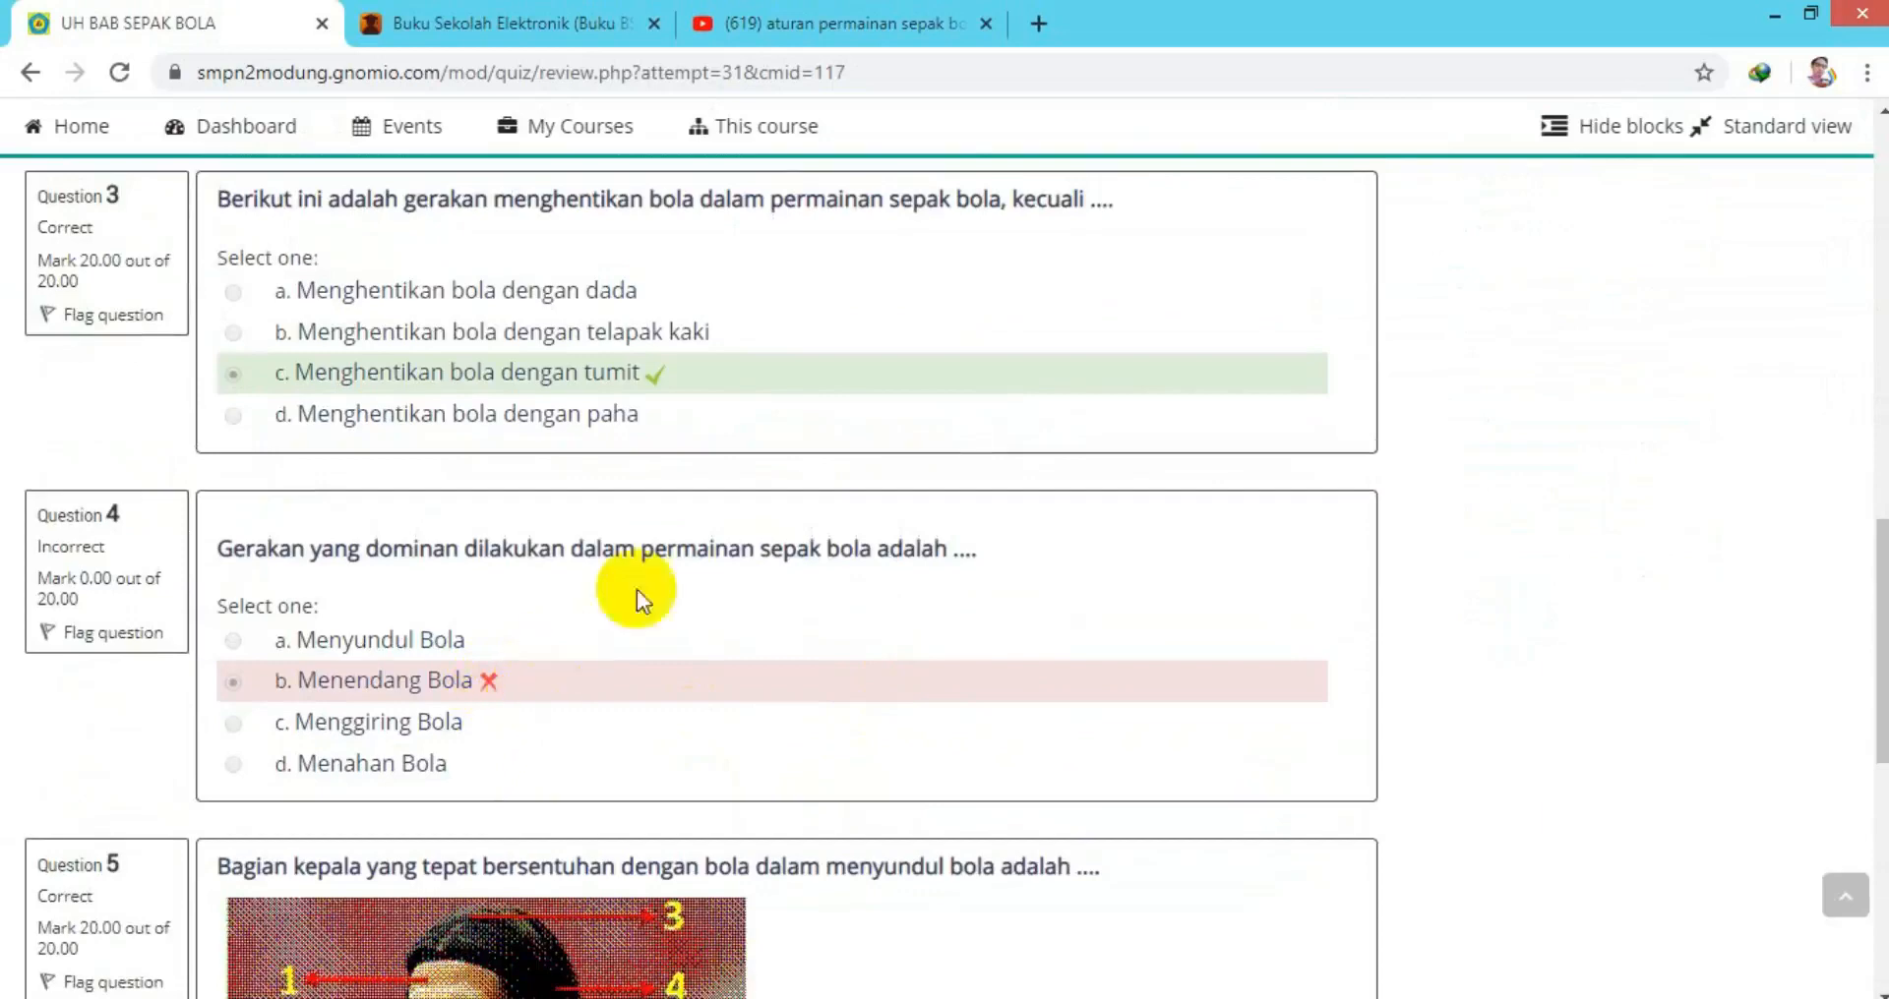
pyautogui.scroll(-3, 872, 669)
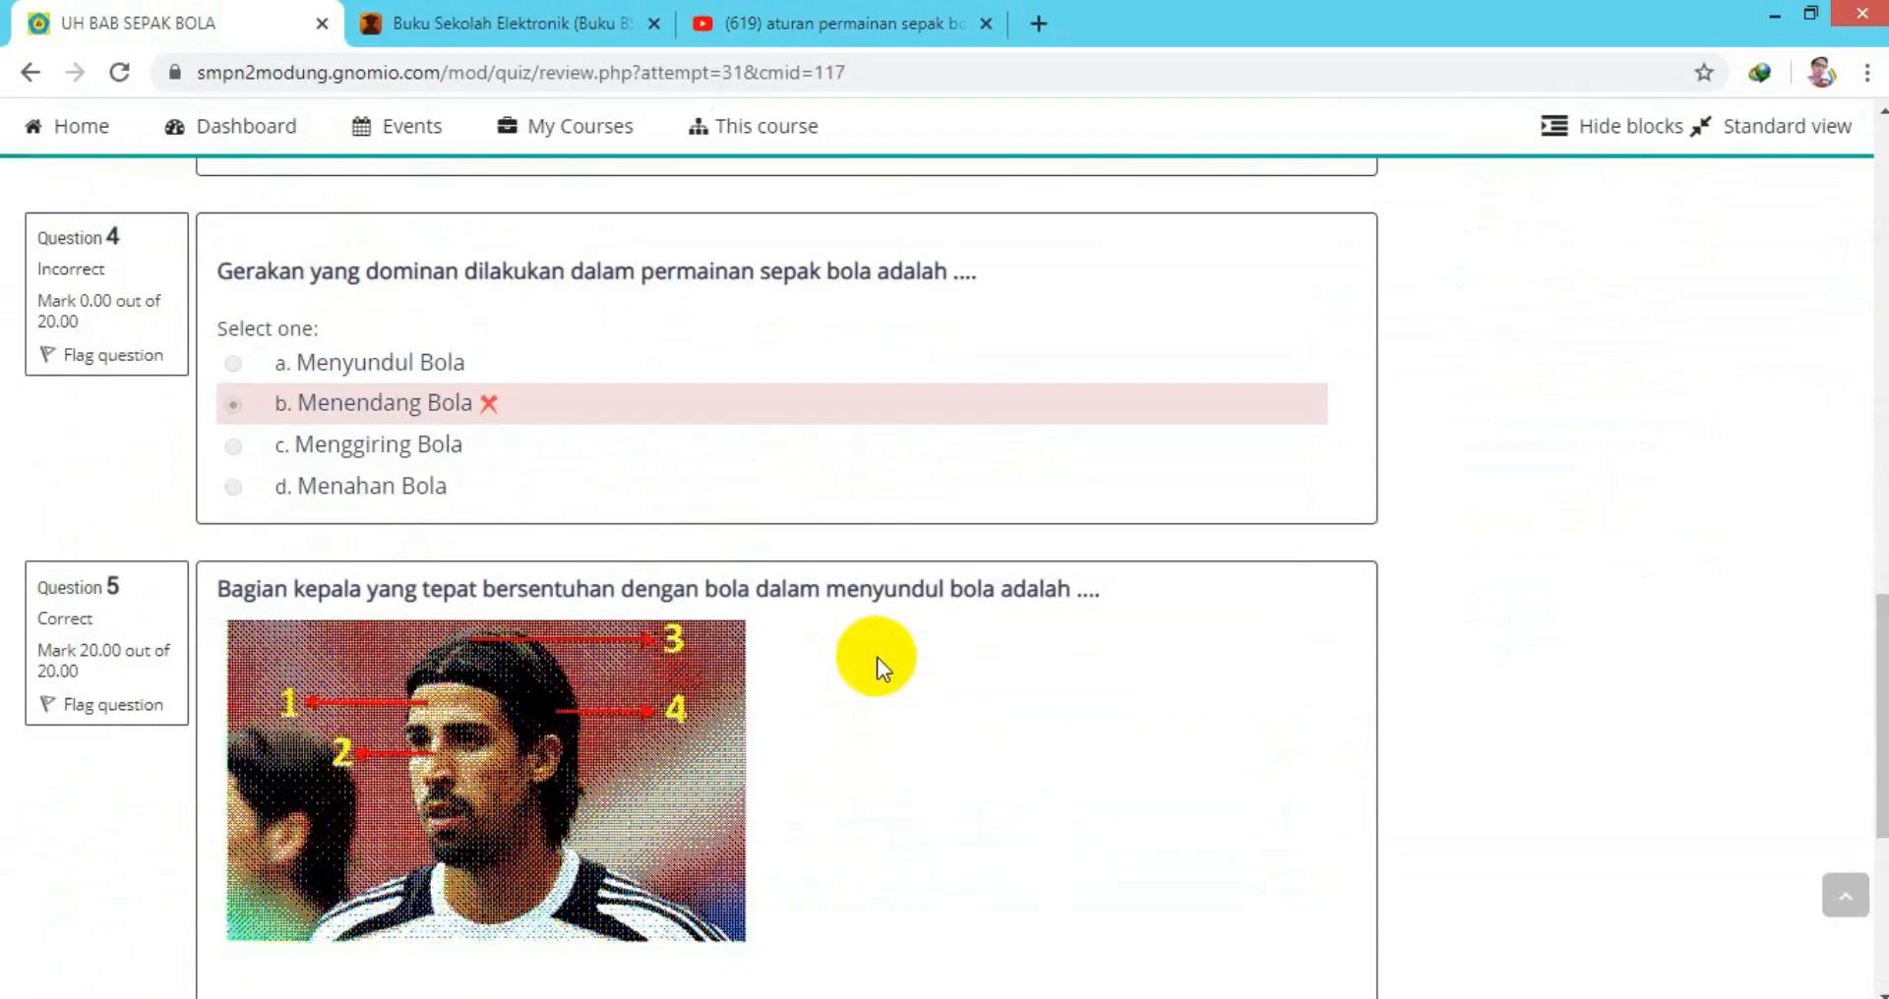
pyautogui.scroll(3, 876, 657)
pyautogui.scroll(3, 877, 653)
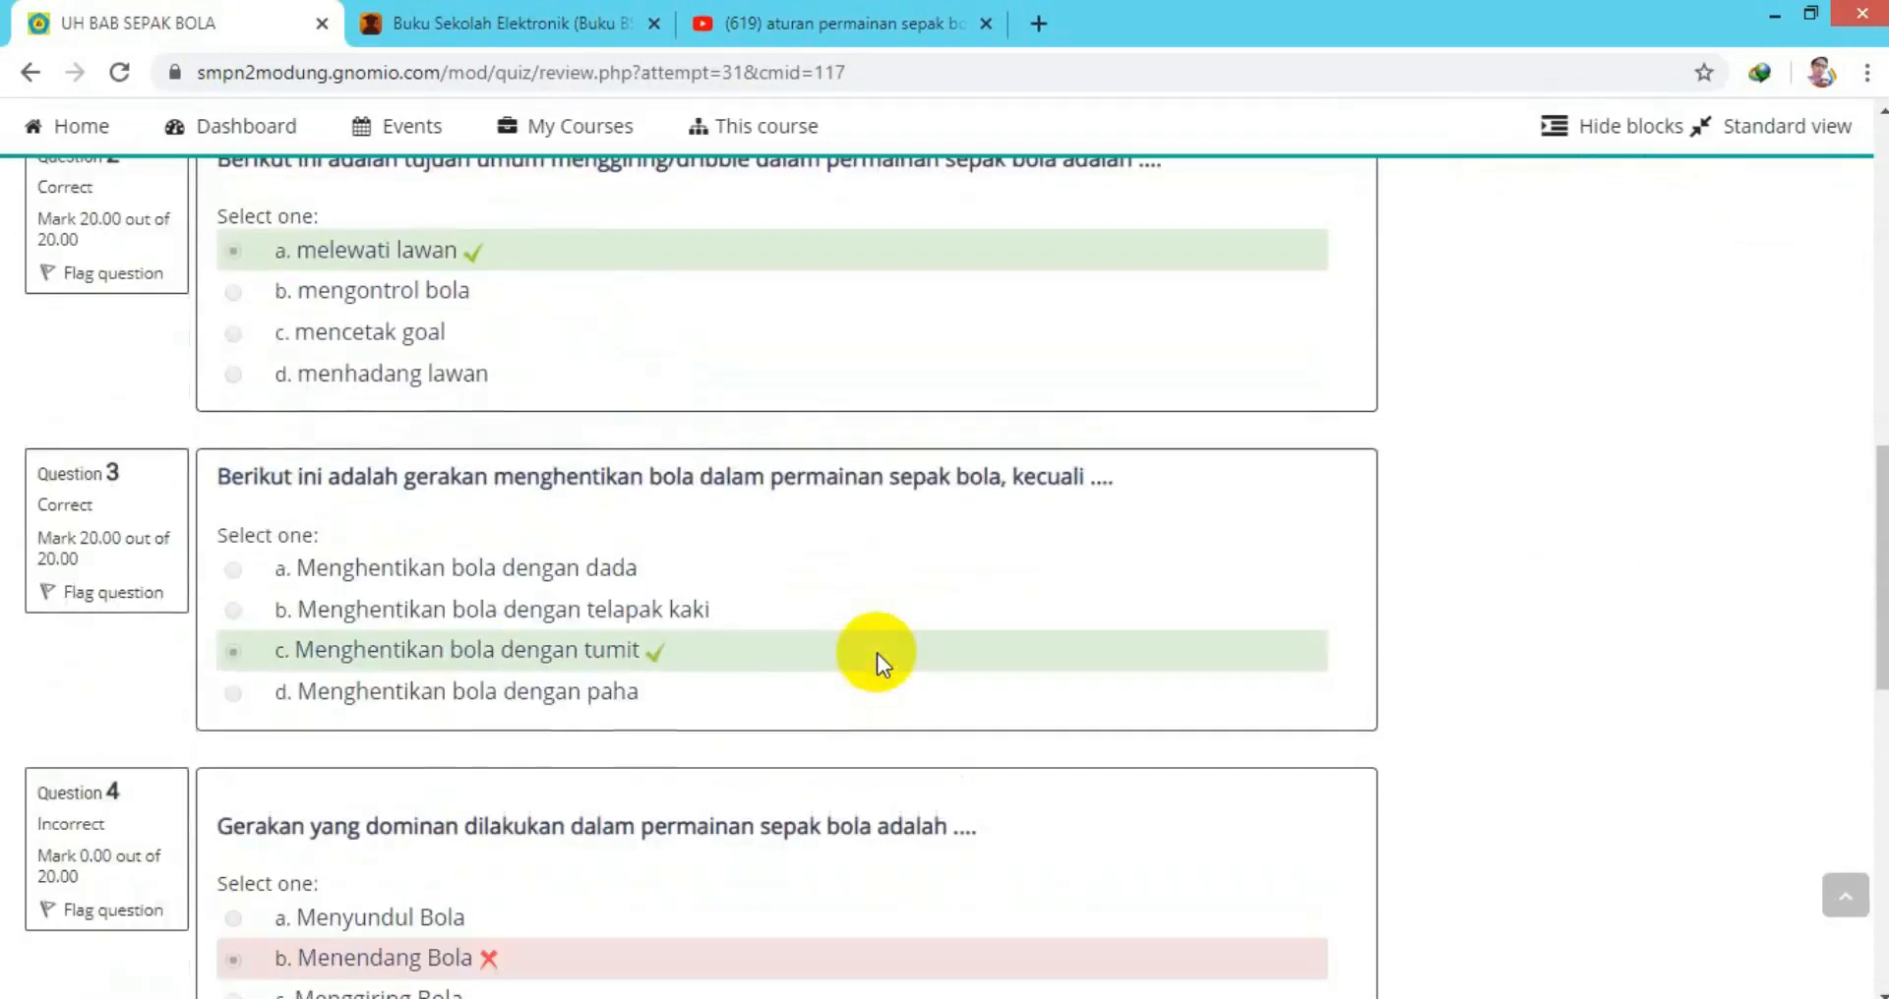
pyautogui.scroll(10, 877, 653)
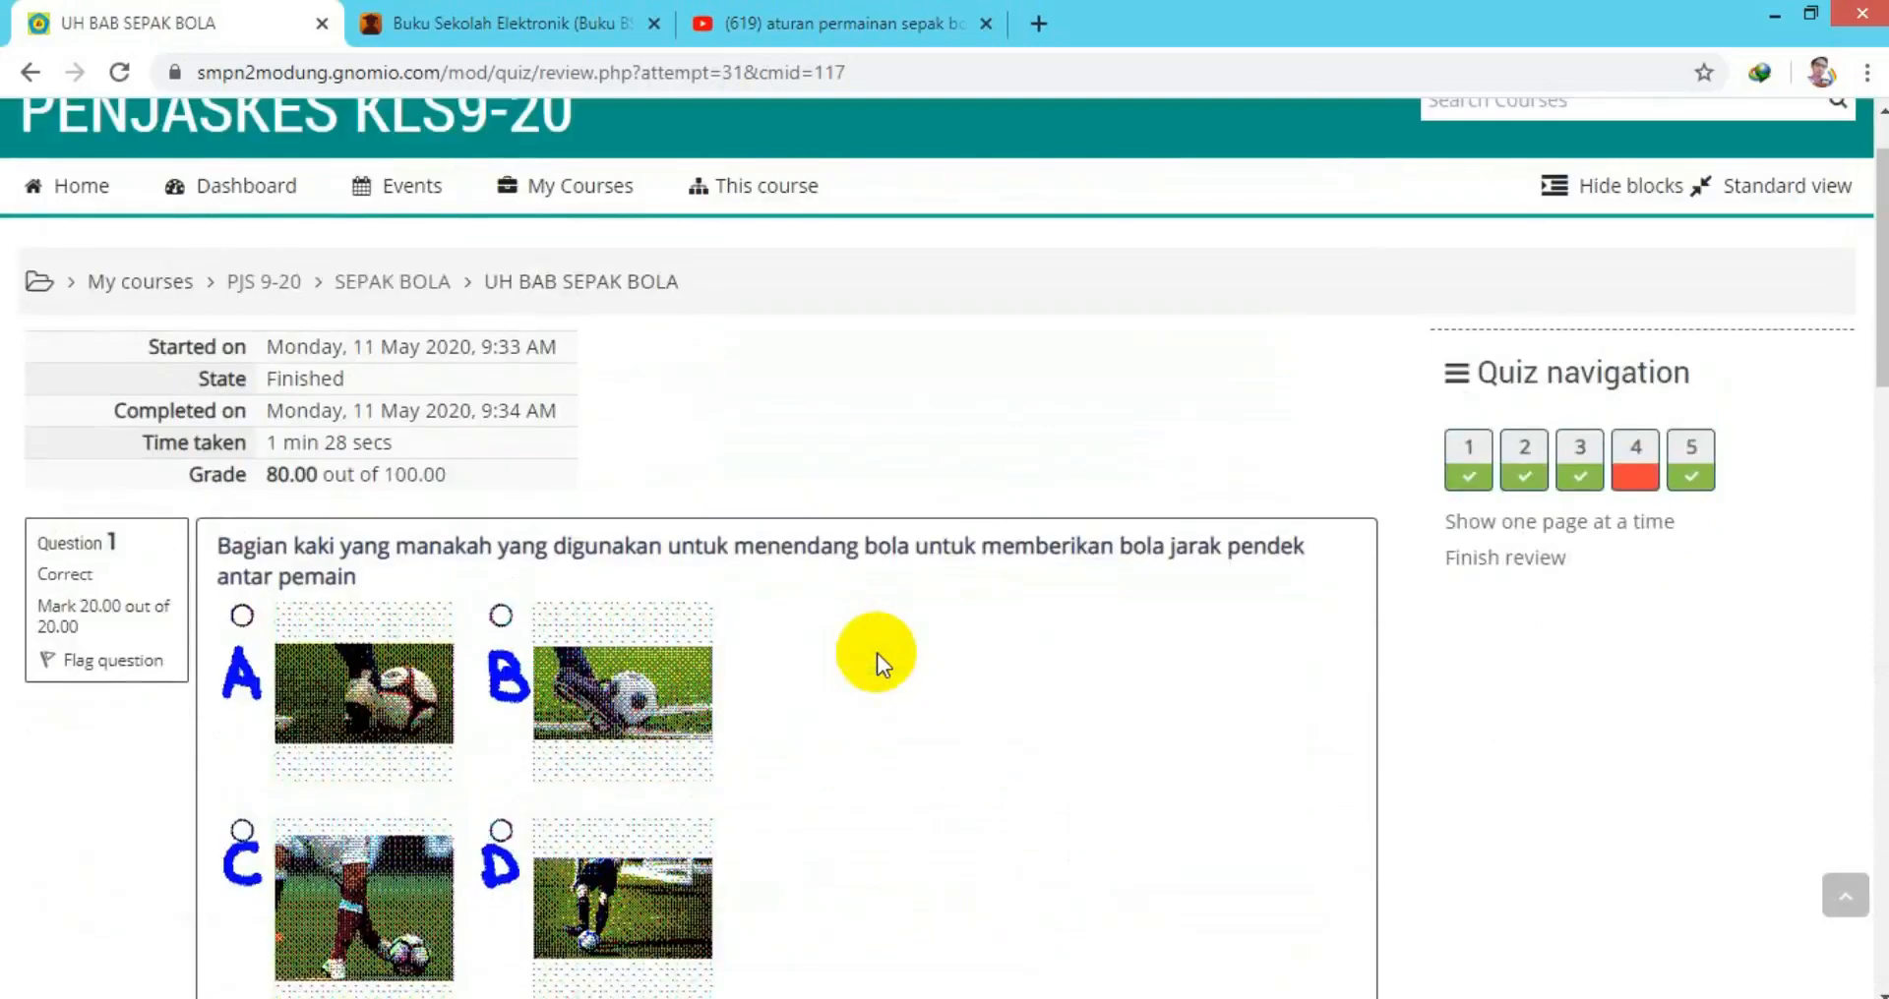